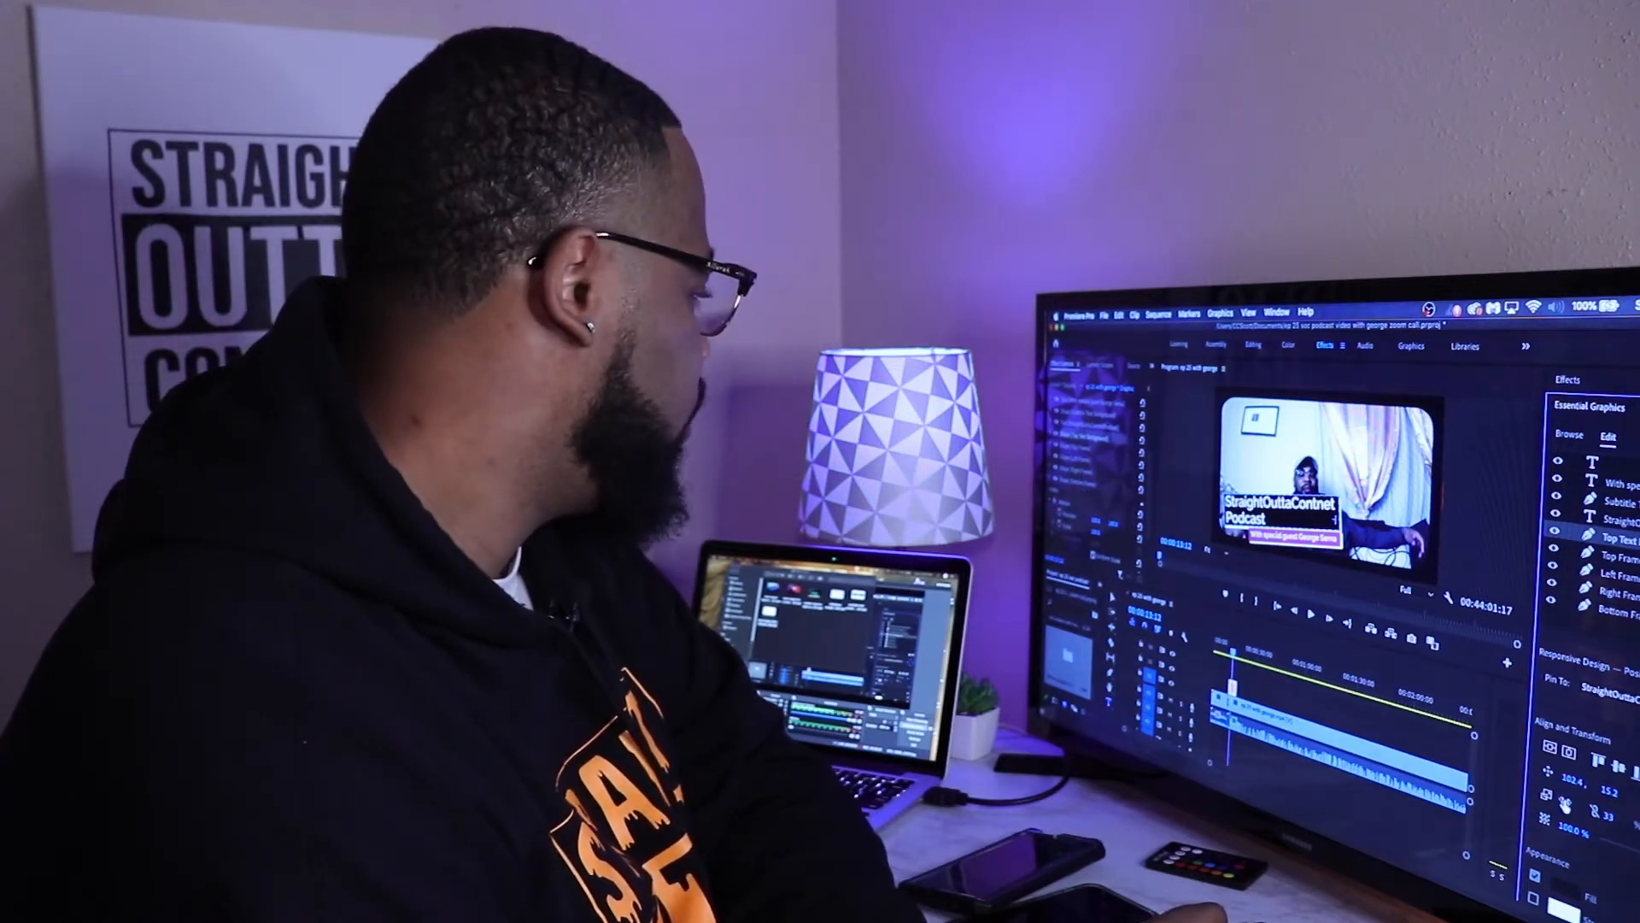
{"action": "left_click", "coordinate": [1097, 535]}
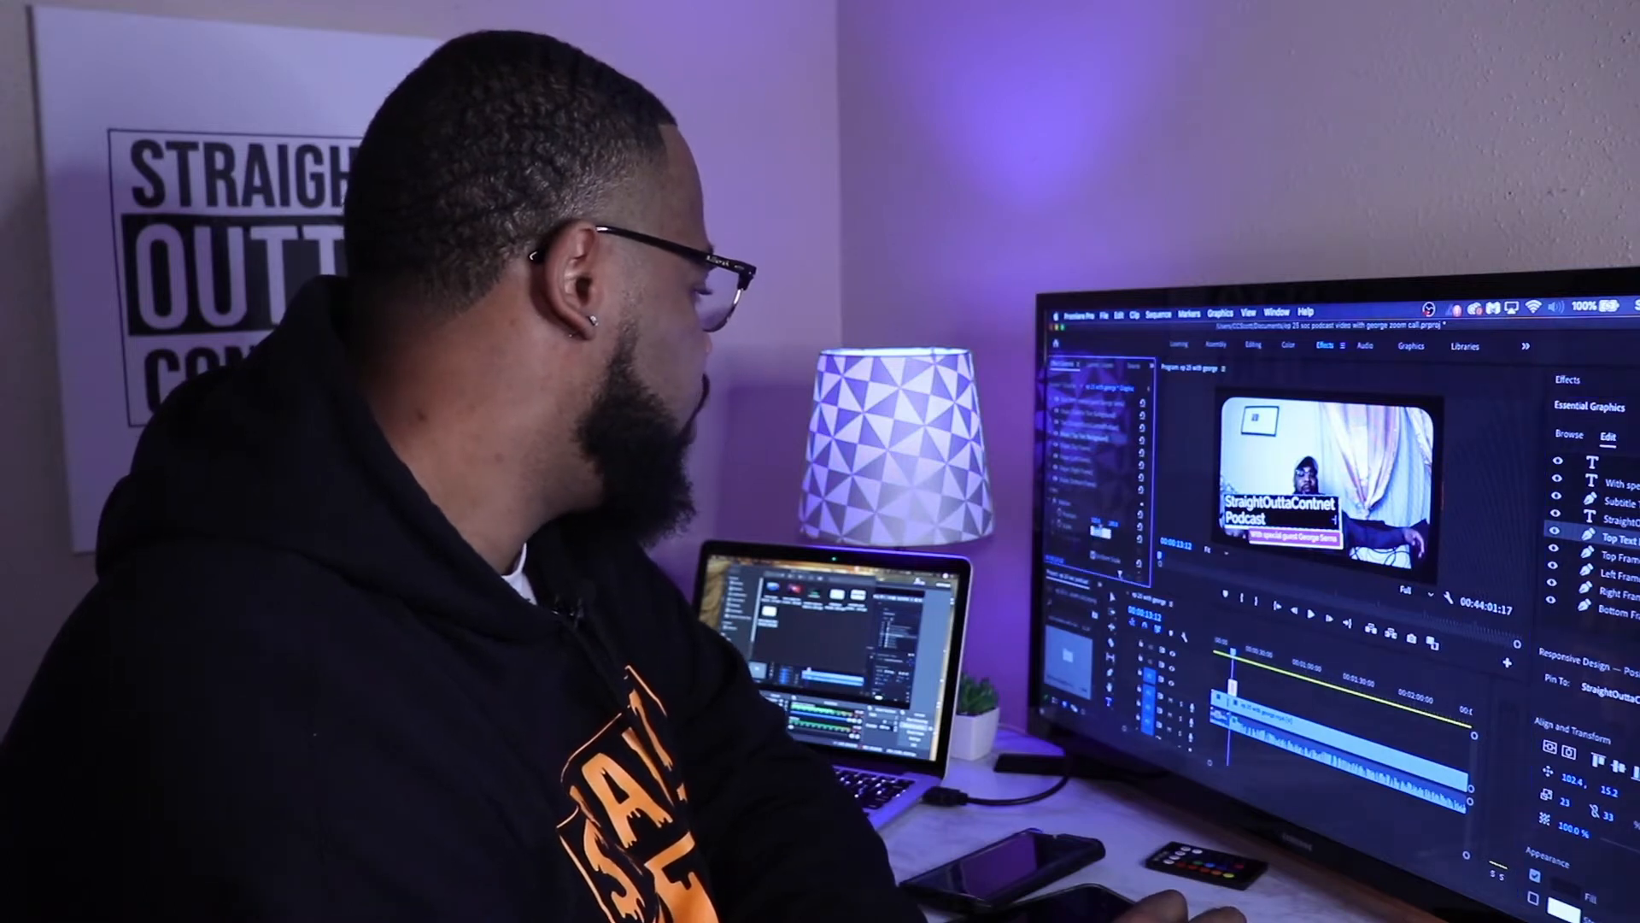
{"action": "left_click", "coordinate": [1131, 543]}
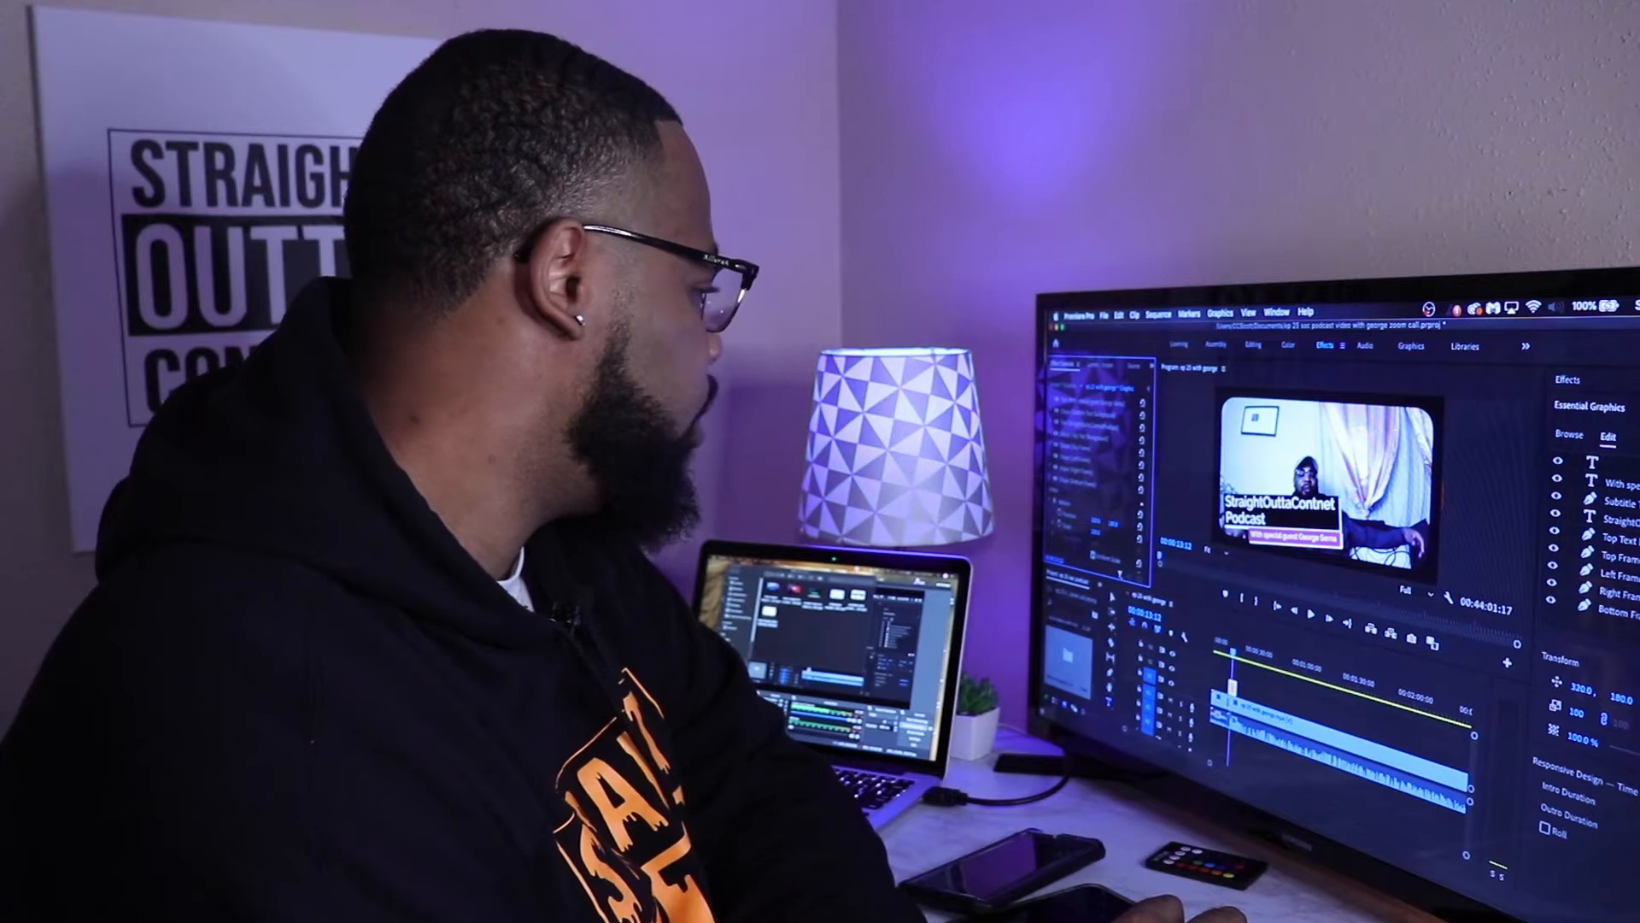
{"action": "left_click_drag", "start_coordinate": [1096, 531], "coordinate": [1095, 531]}
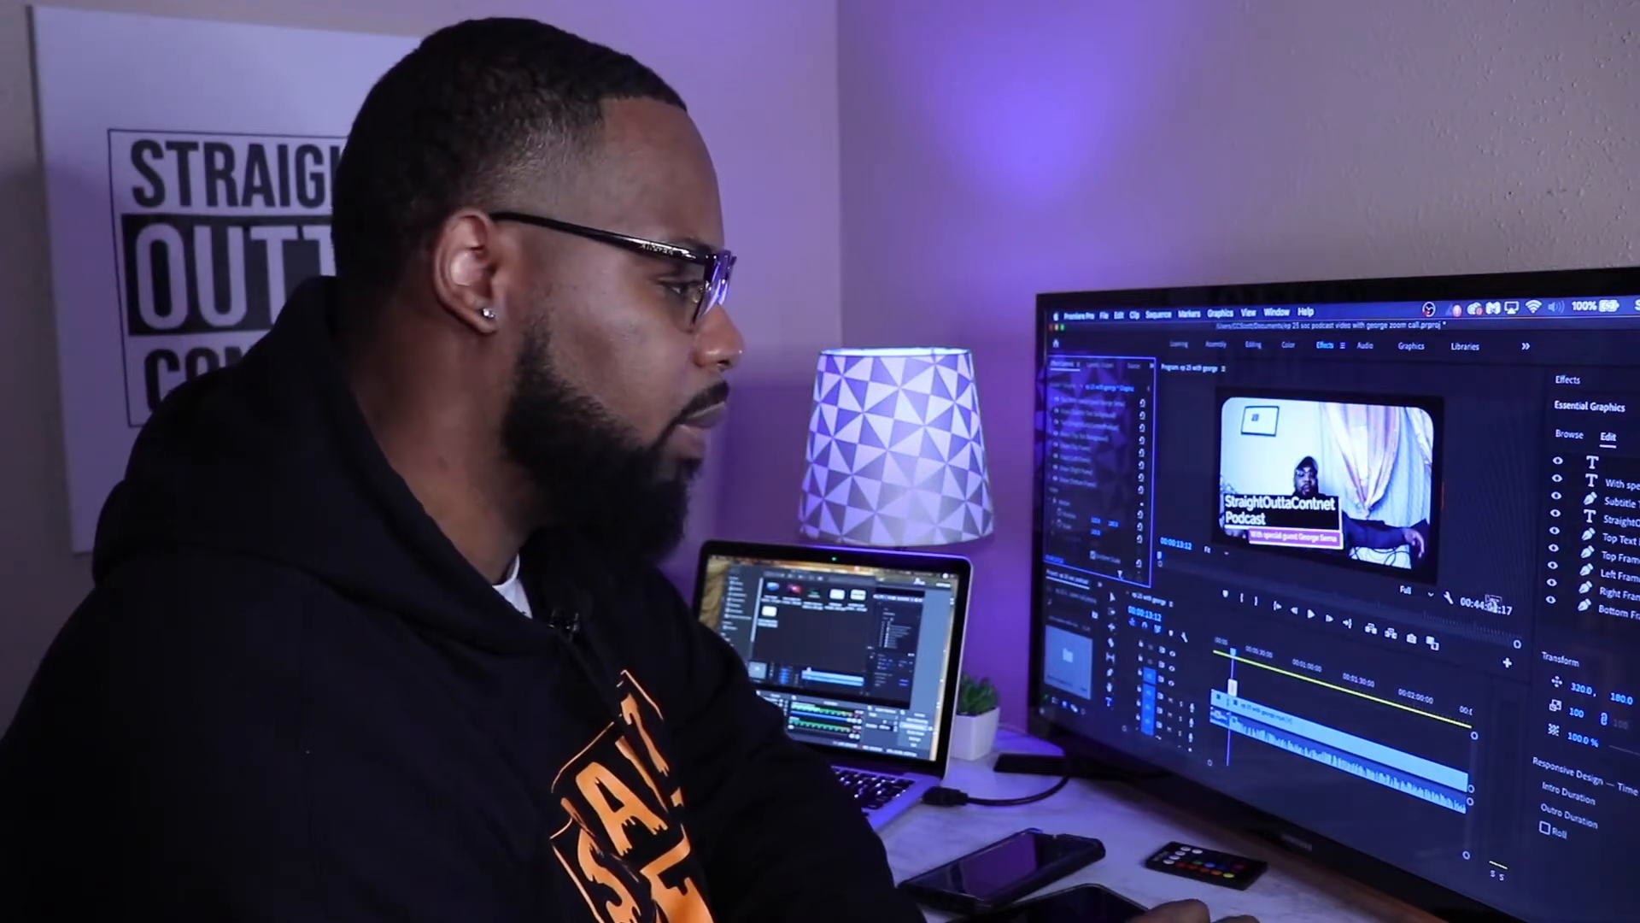
{"action": "left_click", "coordinate": [1580, 691]}
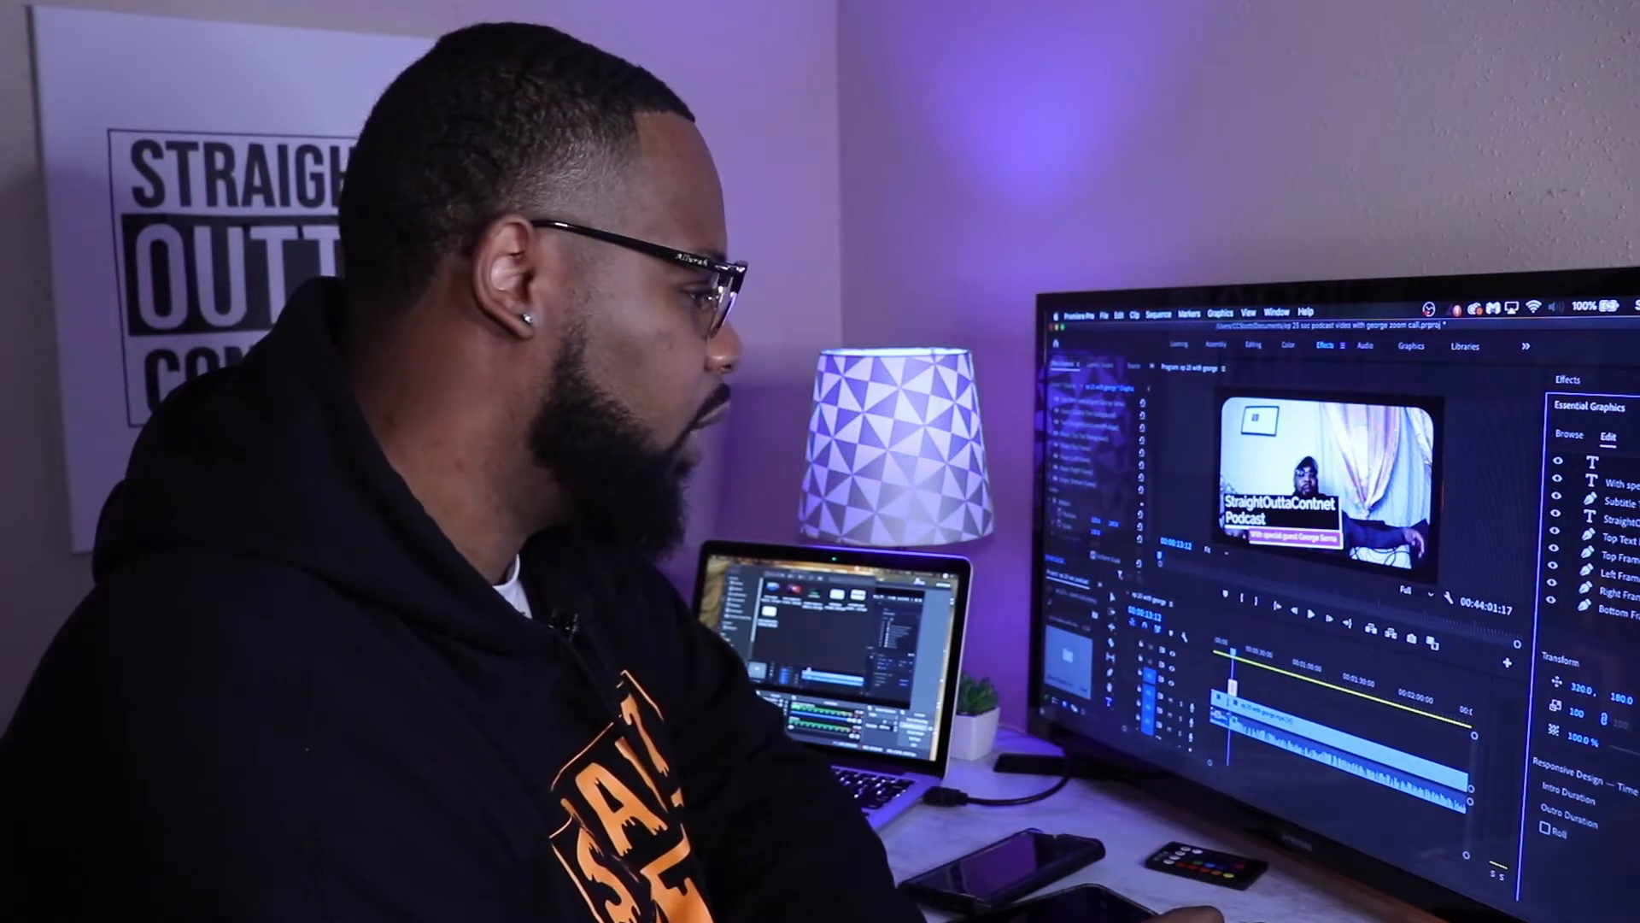
{"action": "left_click_drag", "start_coordinate": [1579, 690], "coordinate": [1579, 690]}
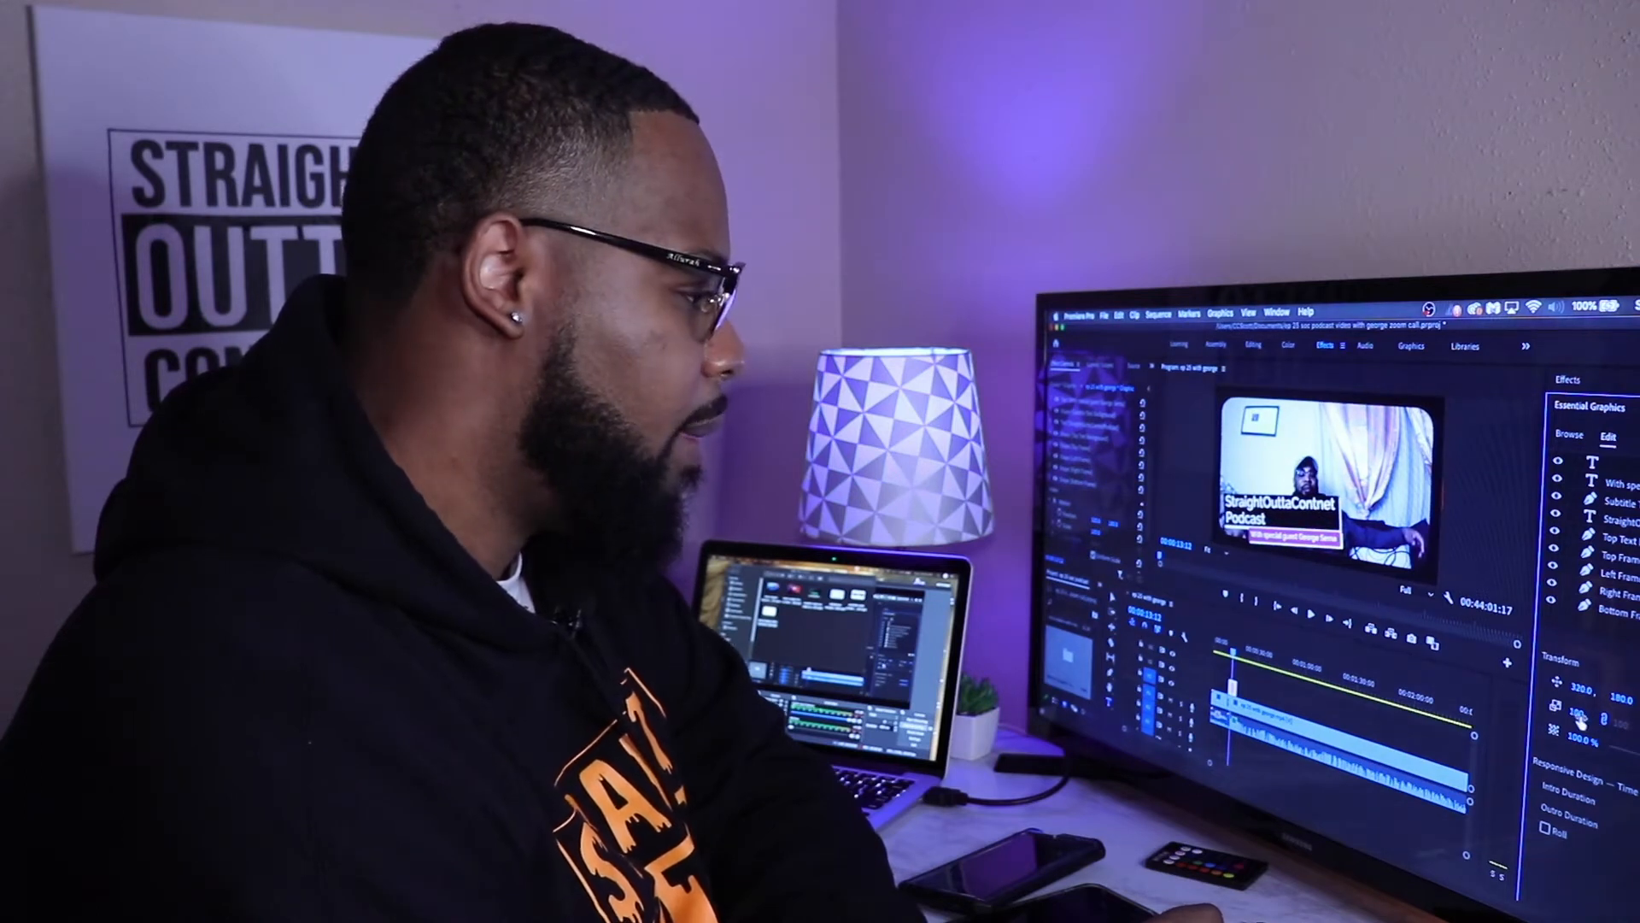
{"action": "left_click_drag", "start_coordinate": [1578, 718], "coordinate": [1579, 718]}
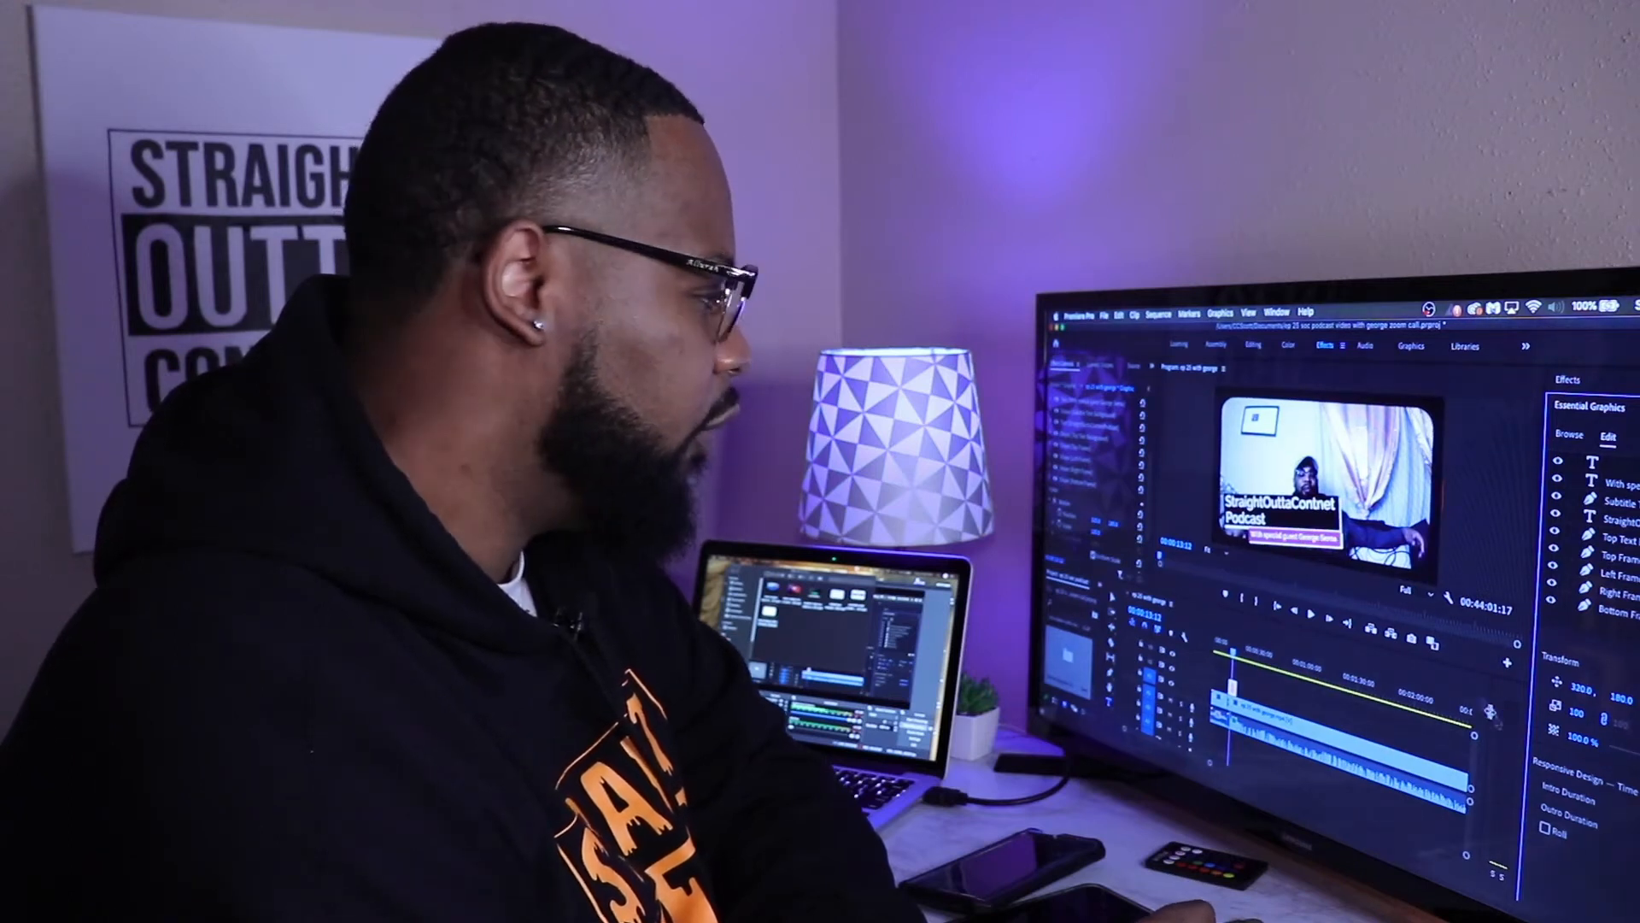
Step: Adjust the top text background's transform and scale down the "StraightOuttaContnet Podcast" title text in the lower-third graphic
{"action": "left_click", "coordinate": [1596, 538]}
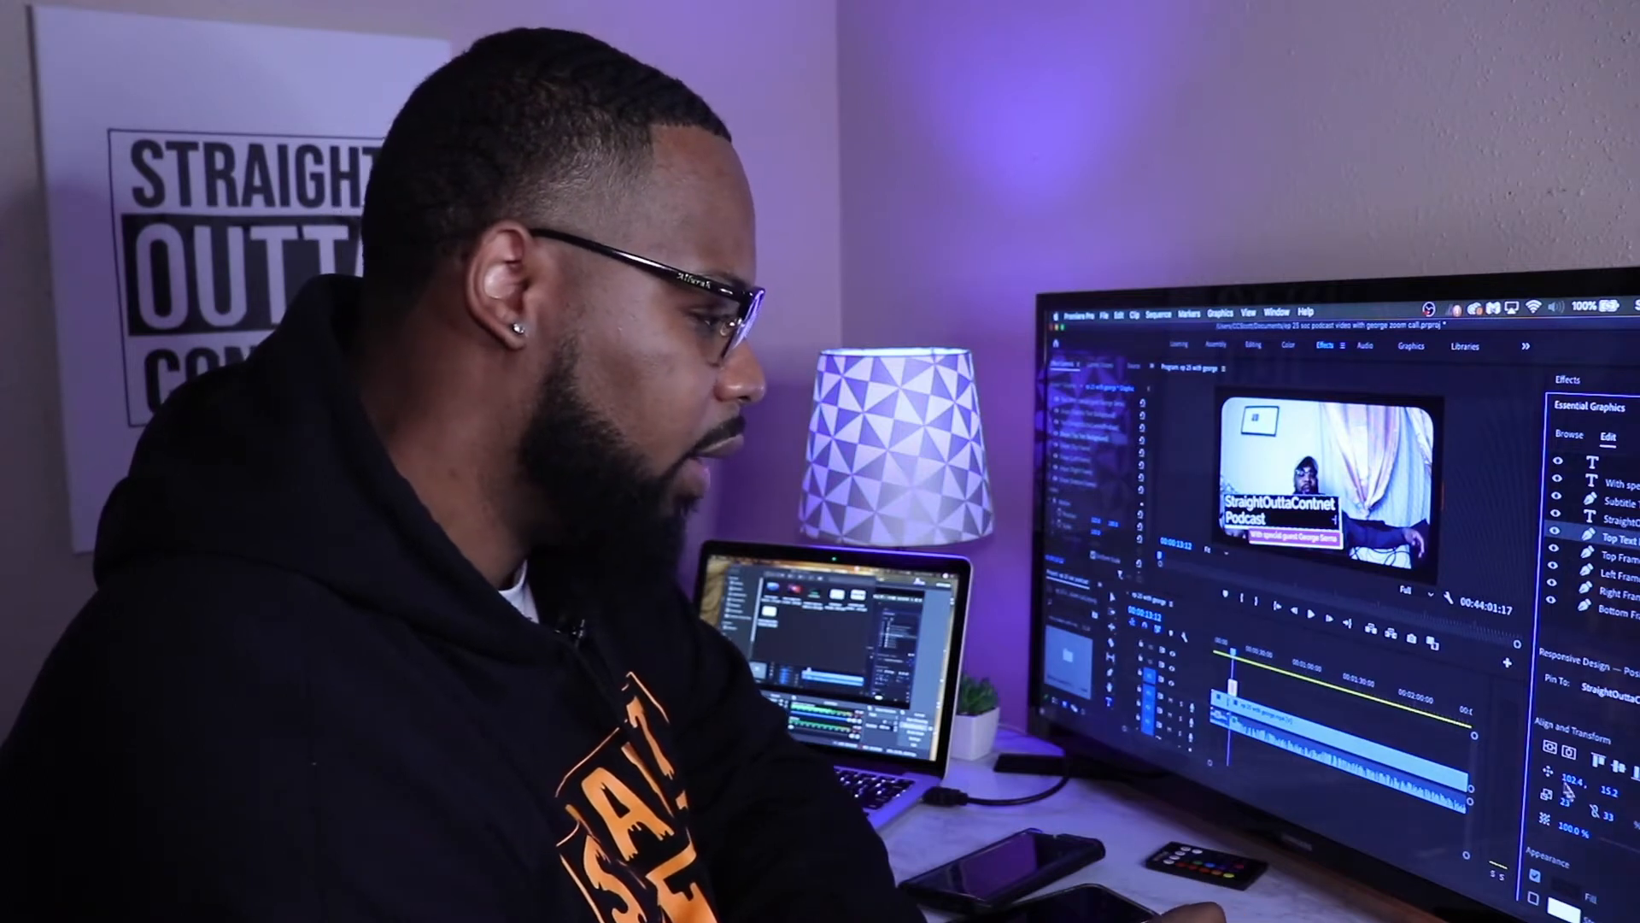
{"action": "left_click_drag", "start_coordinate": [1570, 782], "coordinate": [1570, 781]}
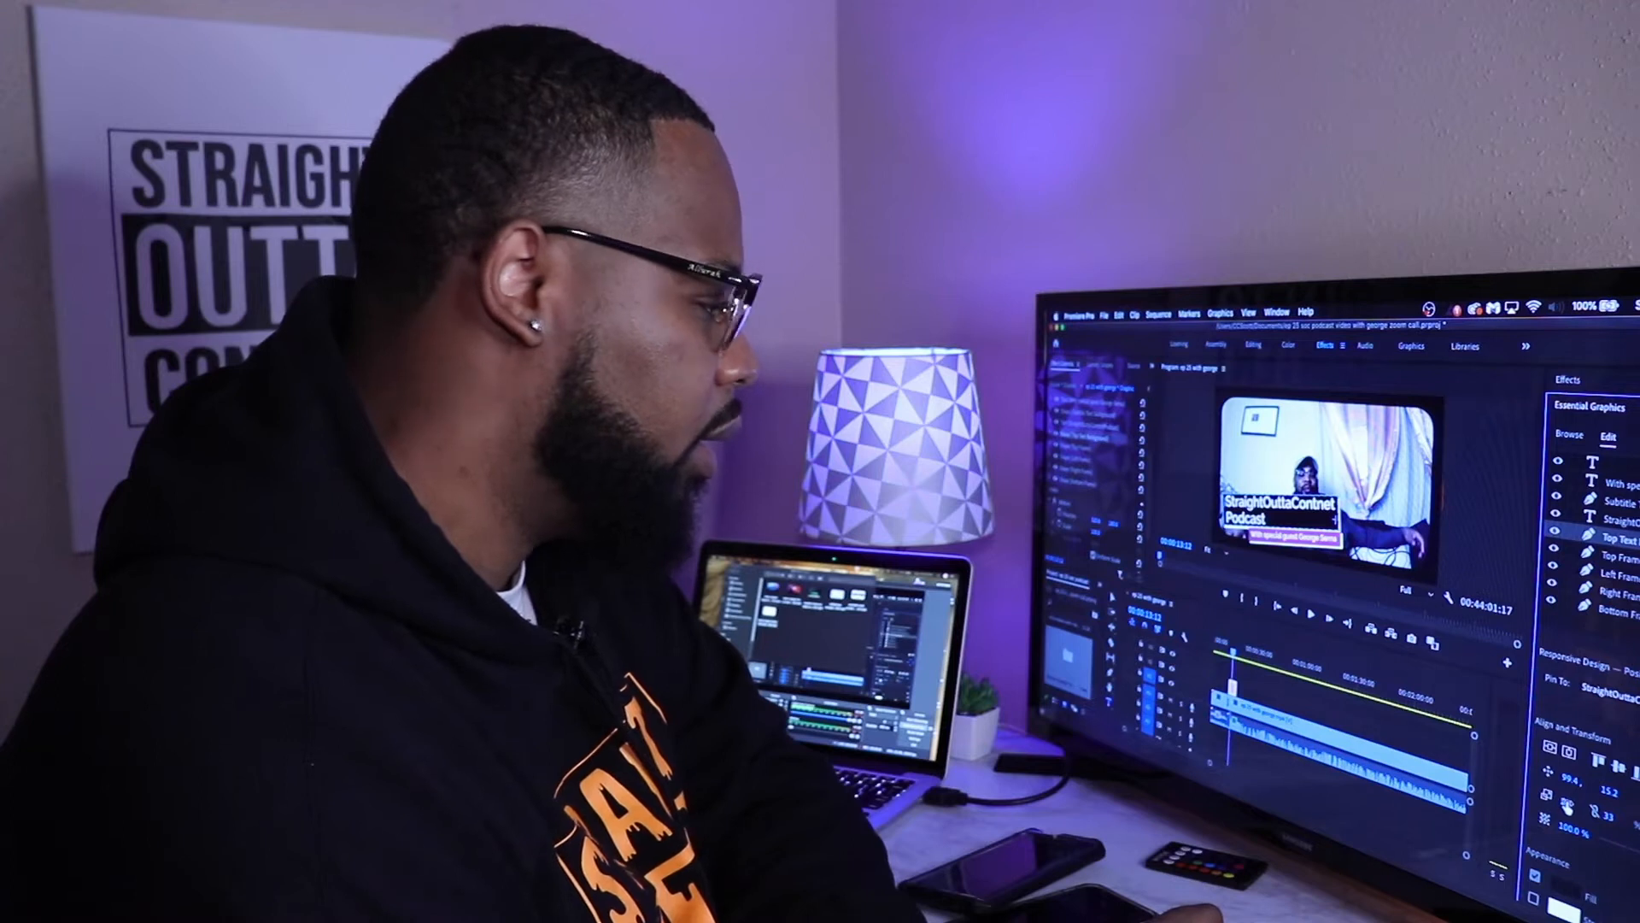
{"action": "left_click_drag", "start_coordinate": [1565, 803], "coordinate": [1562, 803]}
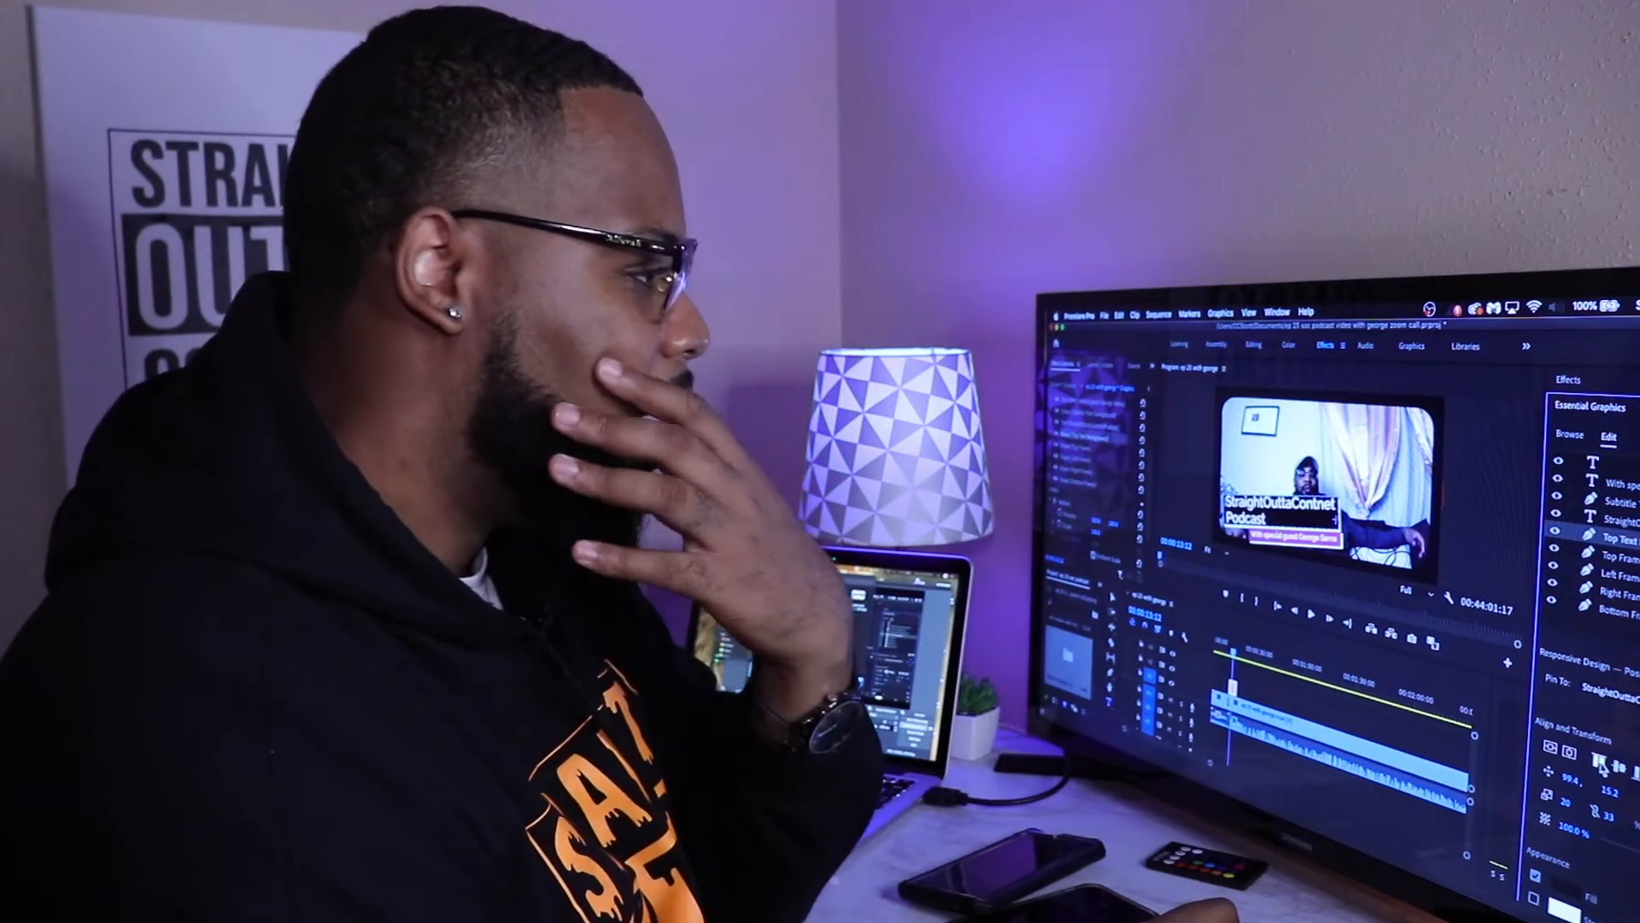
{"action": "left_click", "coordinate": [1619, 521]}
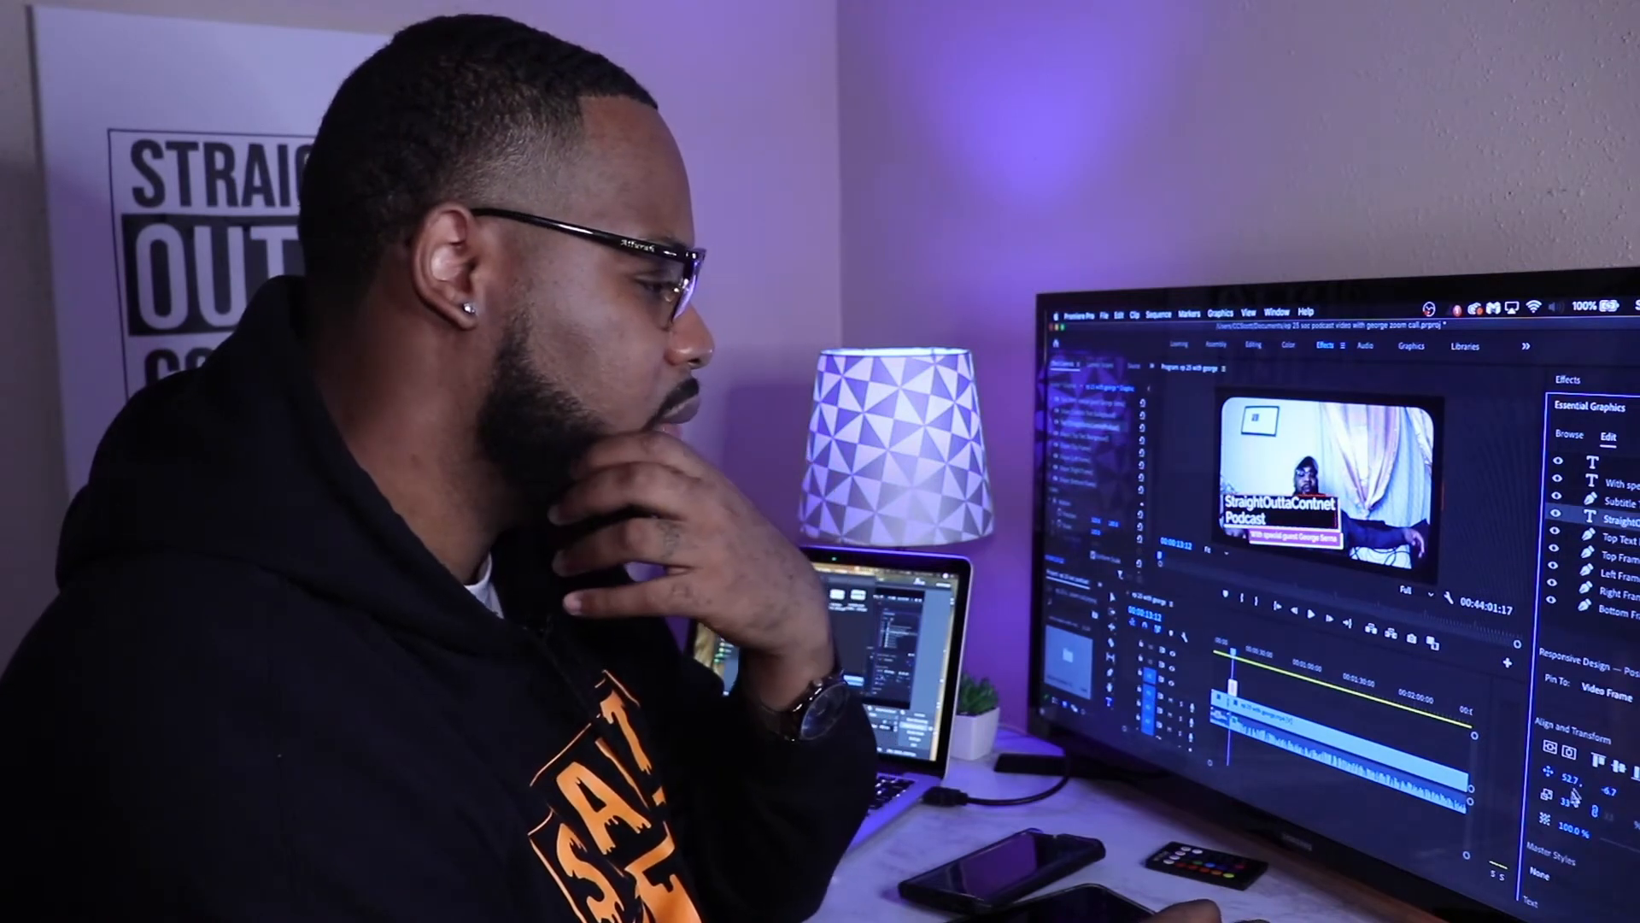
{"action": "left_click_drag", "start_coordinate": [1566, 804], "coordinate": [1557, 801]}
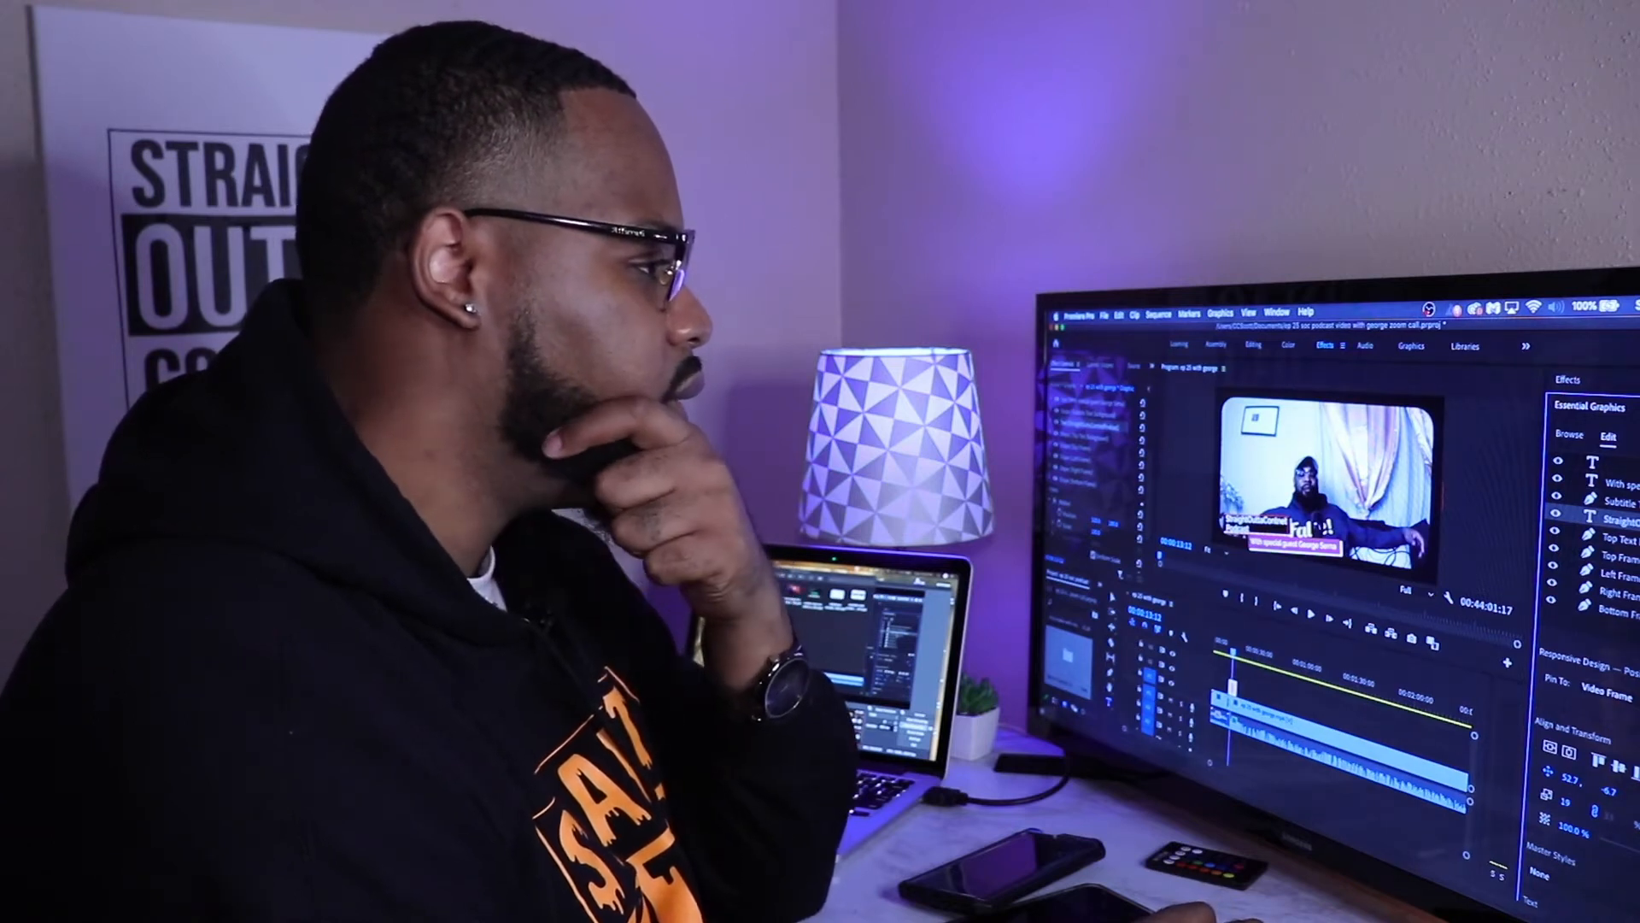
Step: Change the fill colour of the subtitle background in the lower-third graphic to black
{"action": "left_click", "coordinate": [1621, 484]}
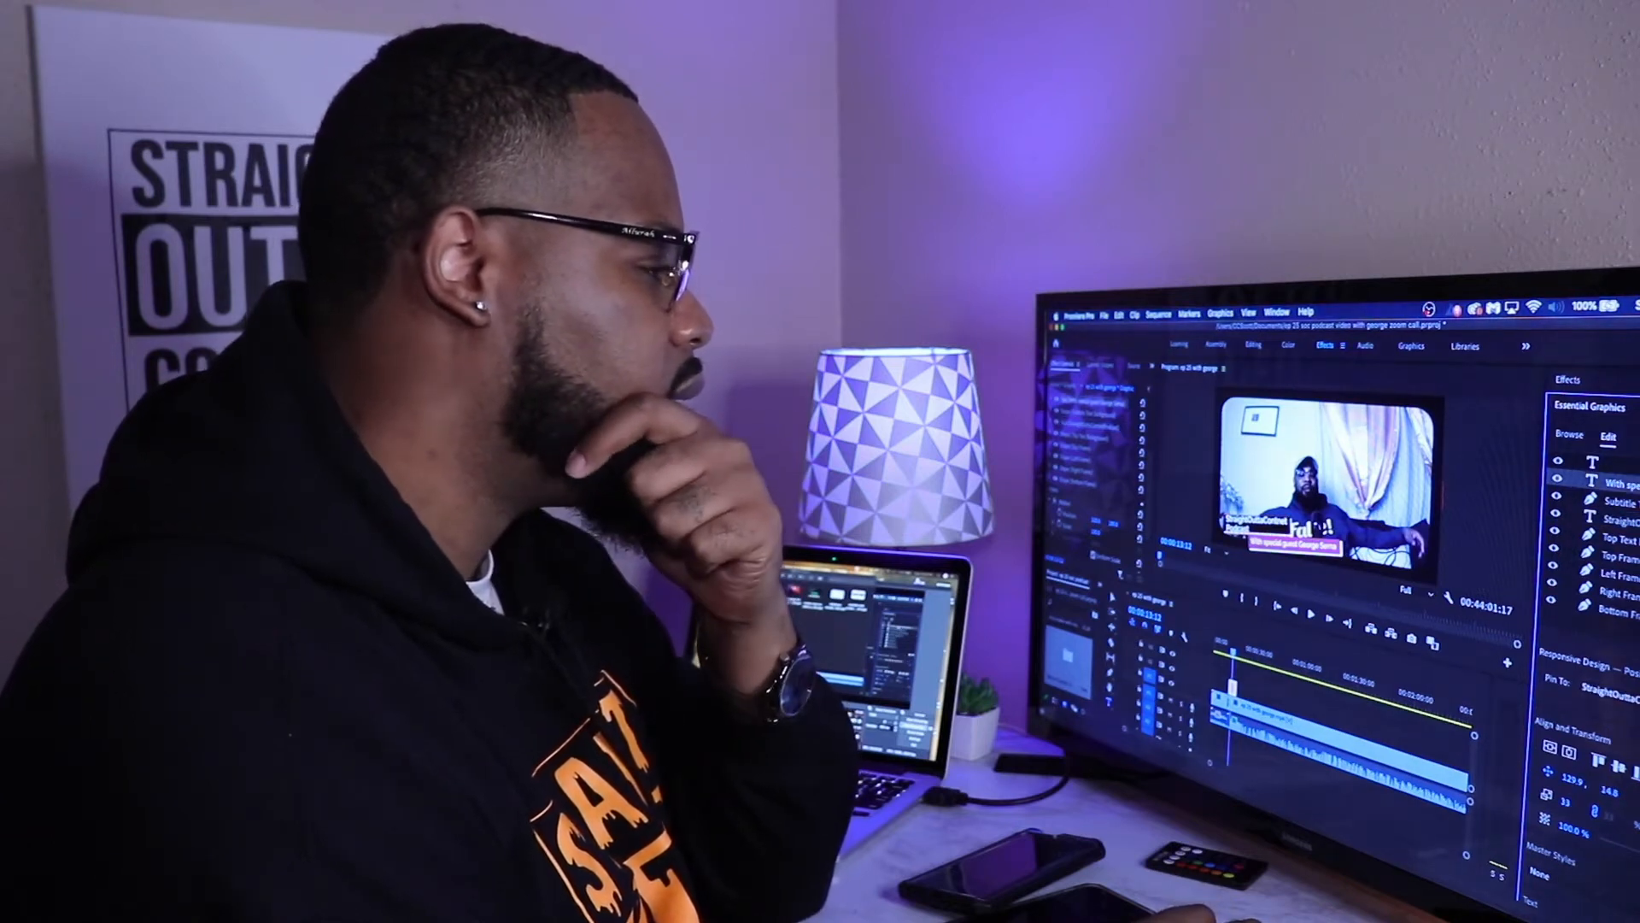
{"action": "left_click", "coordinate": [1621, 502]}
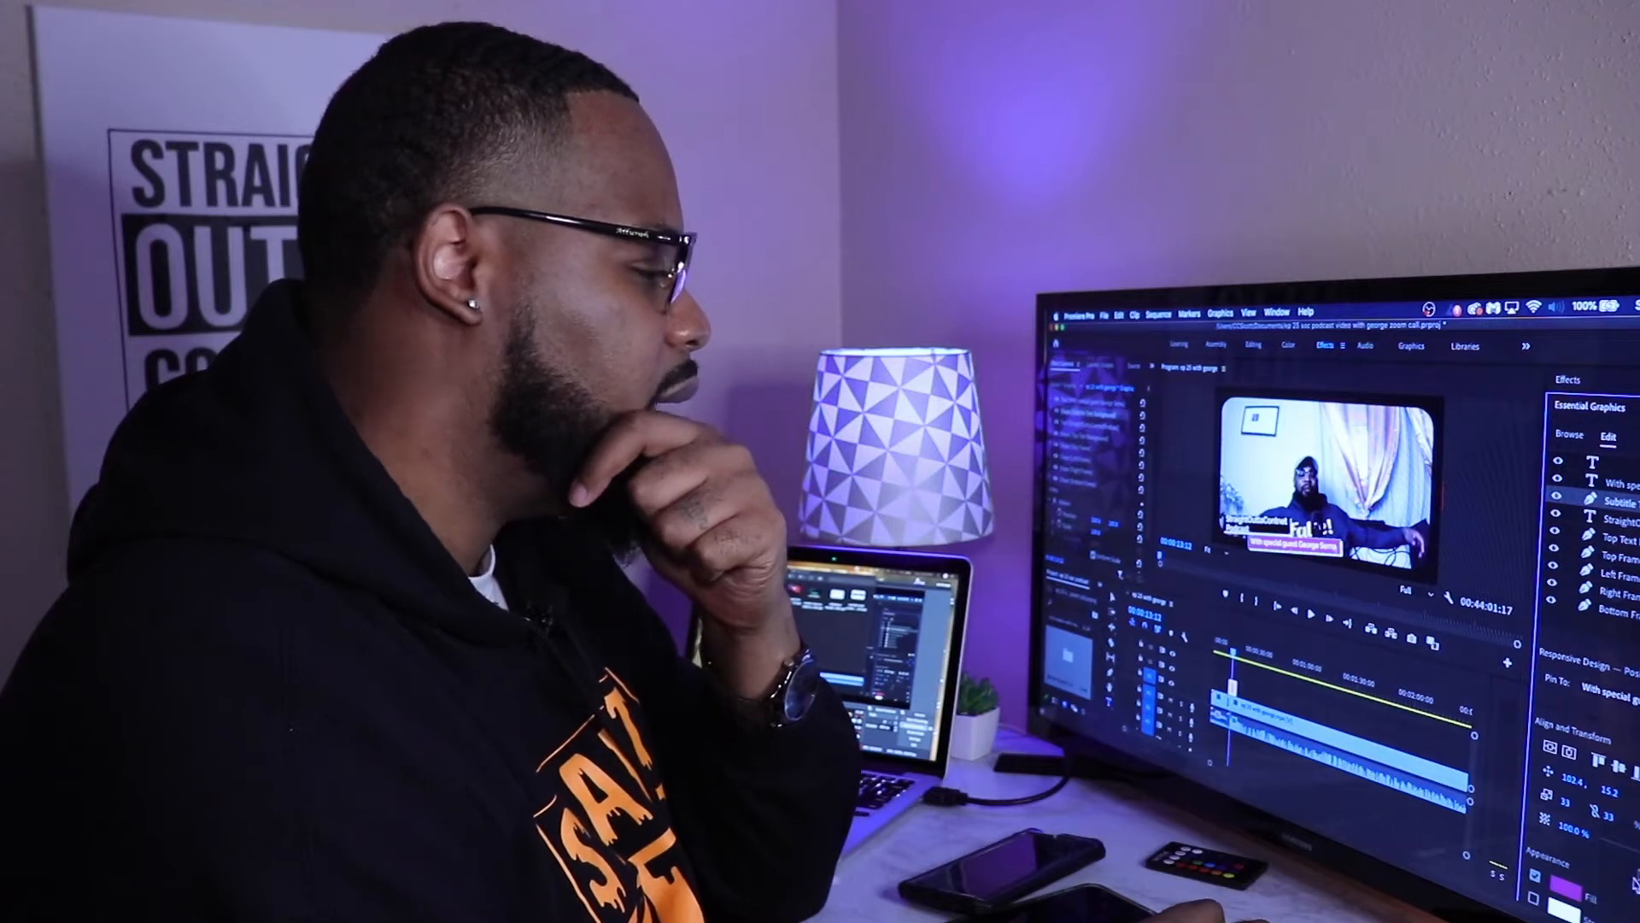
{"action": "left_click", "coordinate": [1568, 892]}
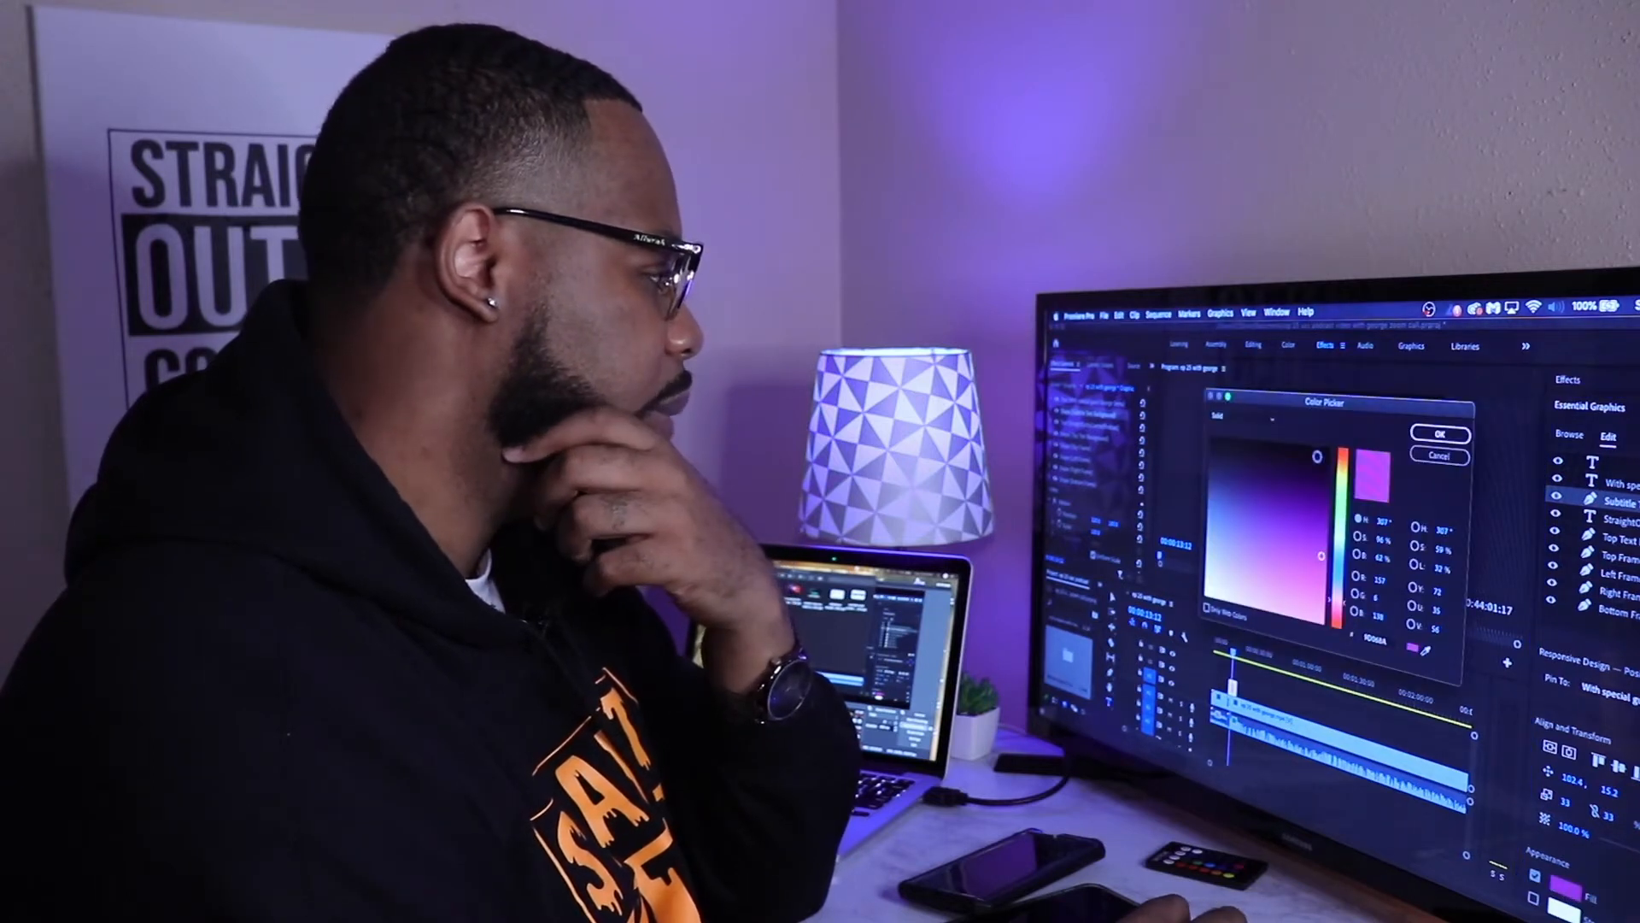
{"action": "double_click", "coordinate": [1376, 640]}
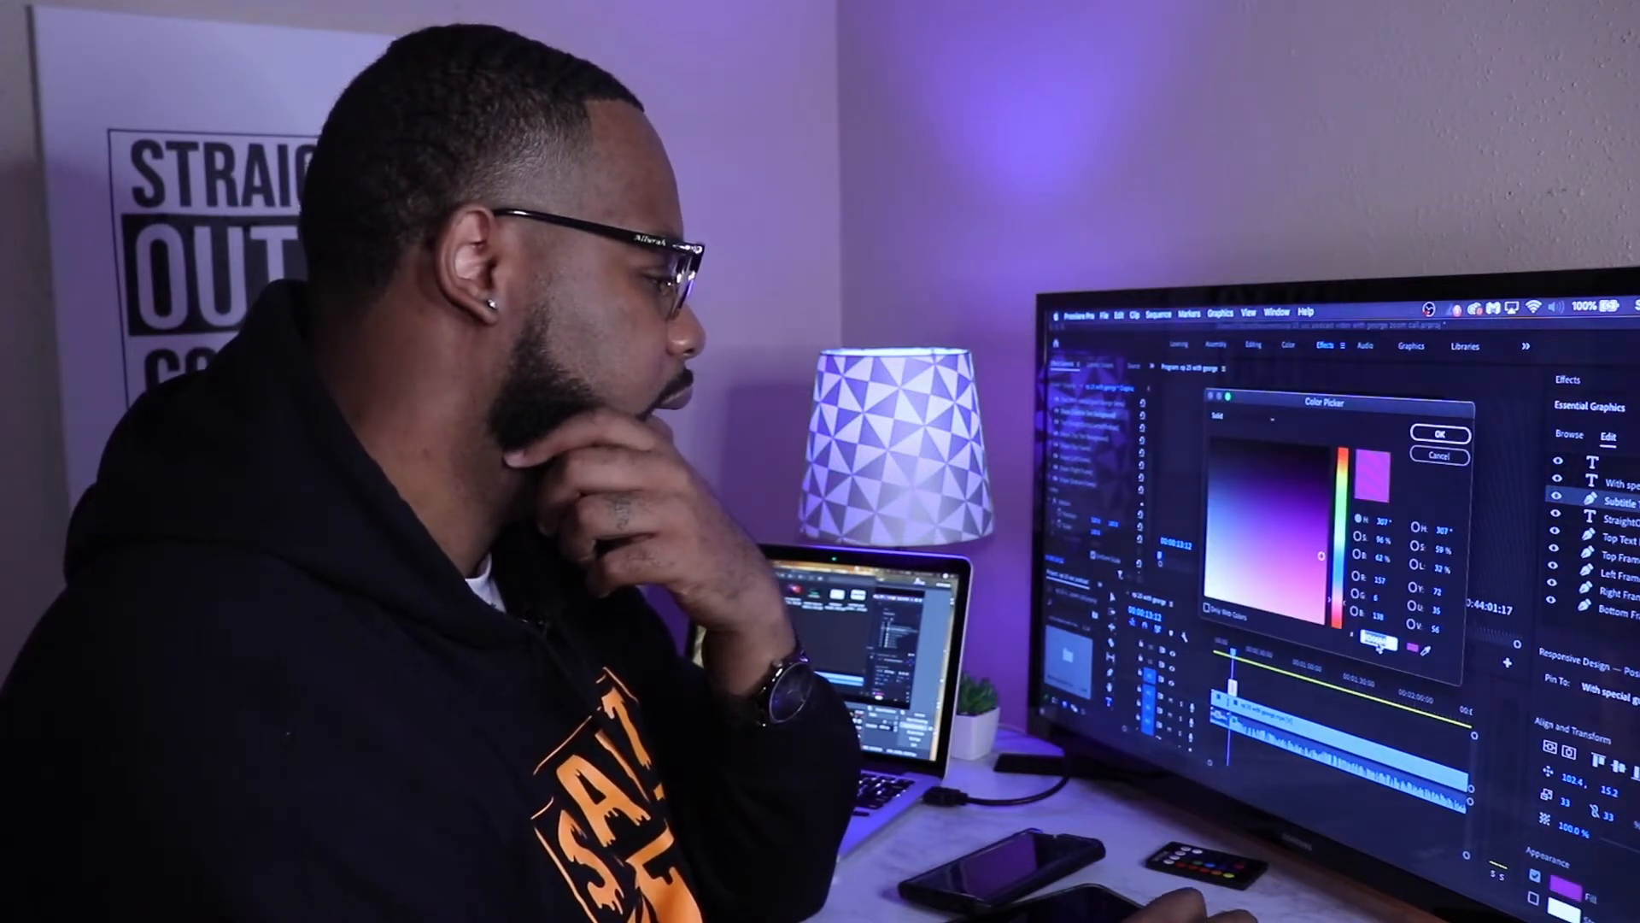
{"action": "right_click", "coordinate": [1377, 643]}
{"action": "left_click", "coordinate": [1396, 726]}
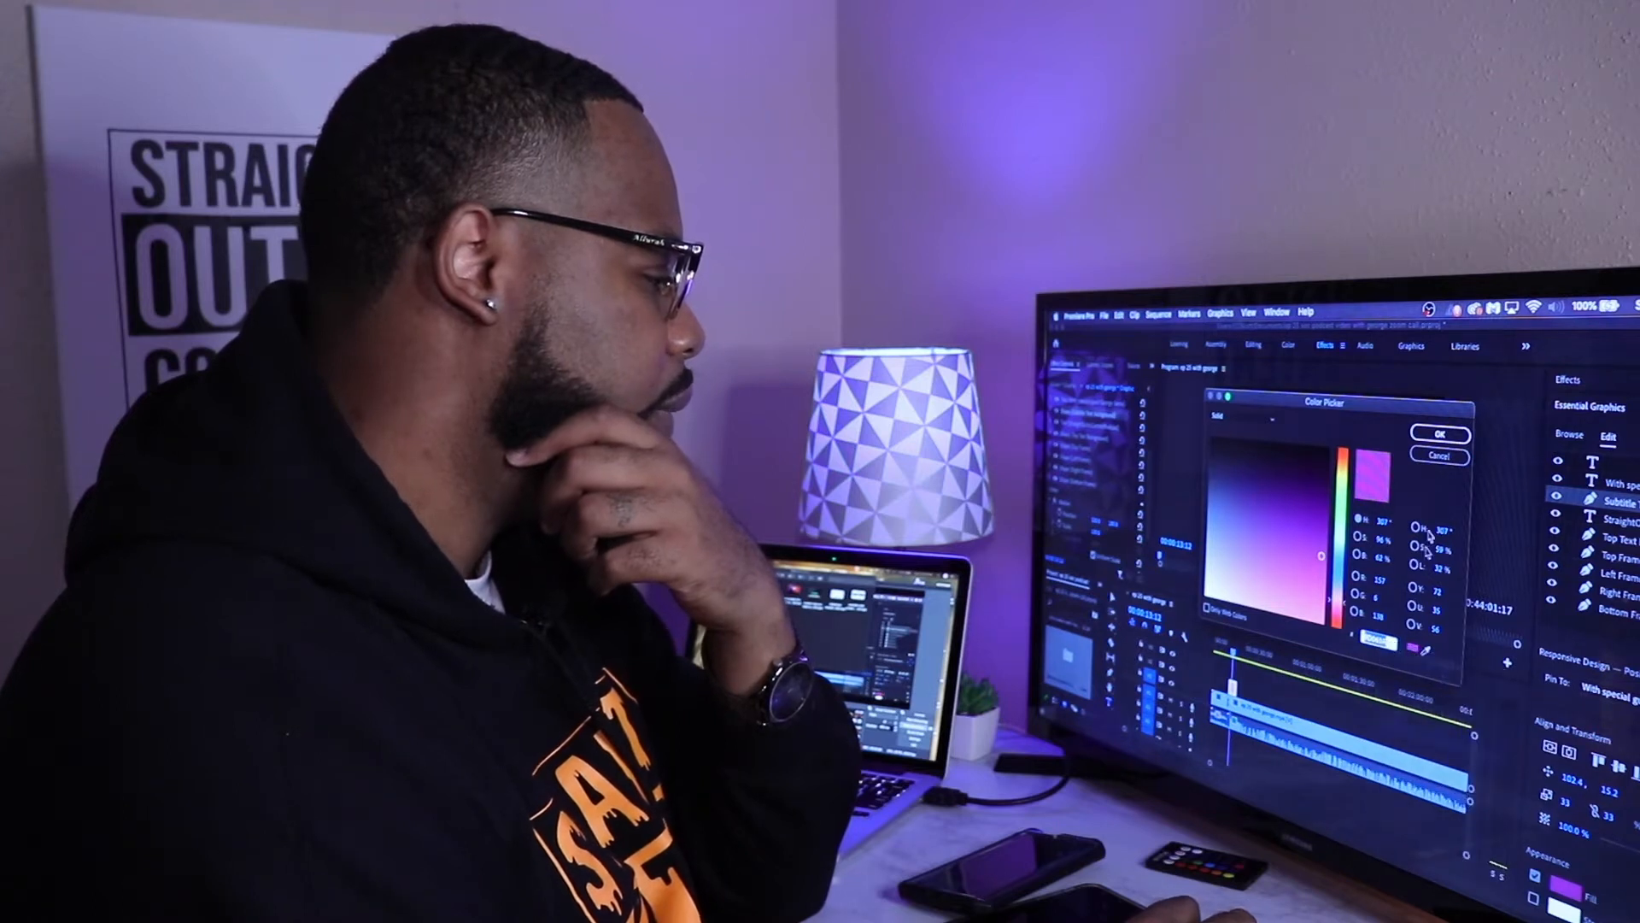
{"action": "left_click", "coordinate": [1442, 431]}
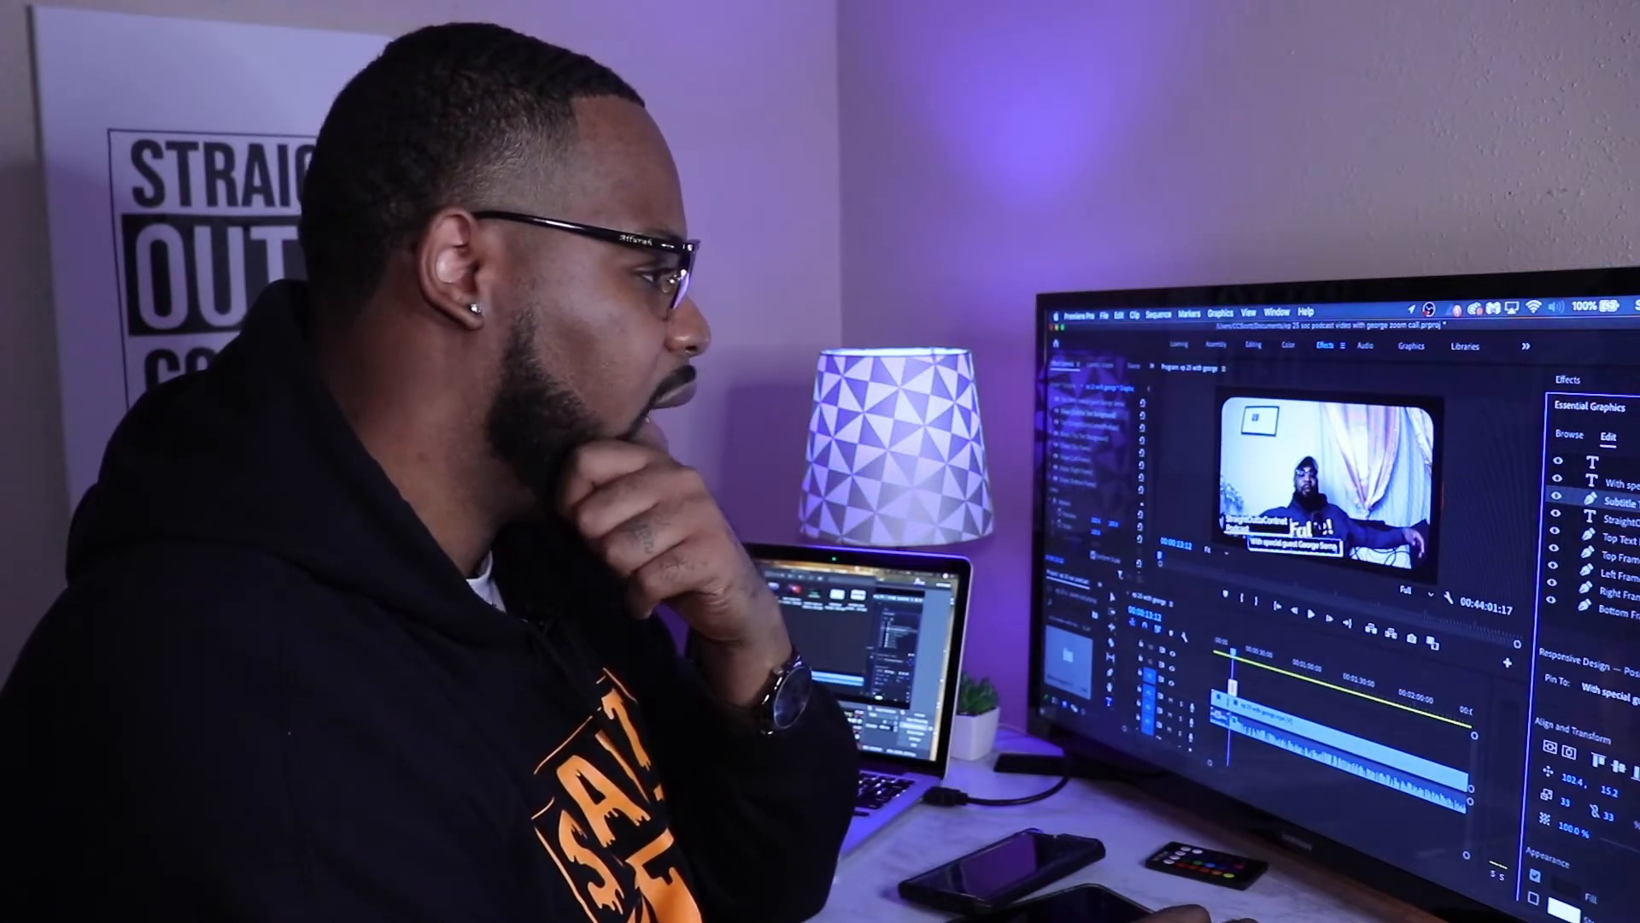
Step: Scale down the "With special guest" subtitle text in the lower-third graphic
{"action": "left_click", "coordinate": [1597, 631]}
{"action": "left_click", "coordinate": [1610, 483]}
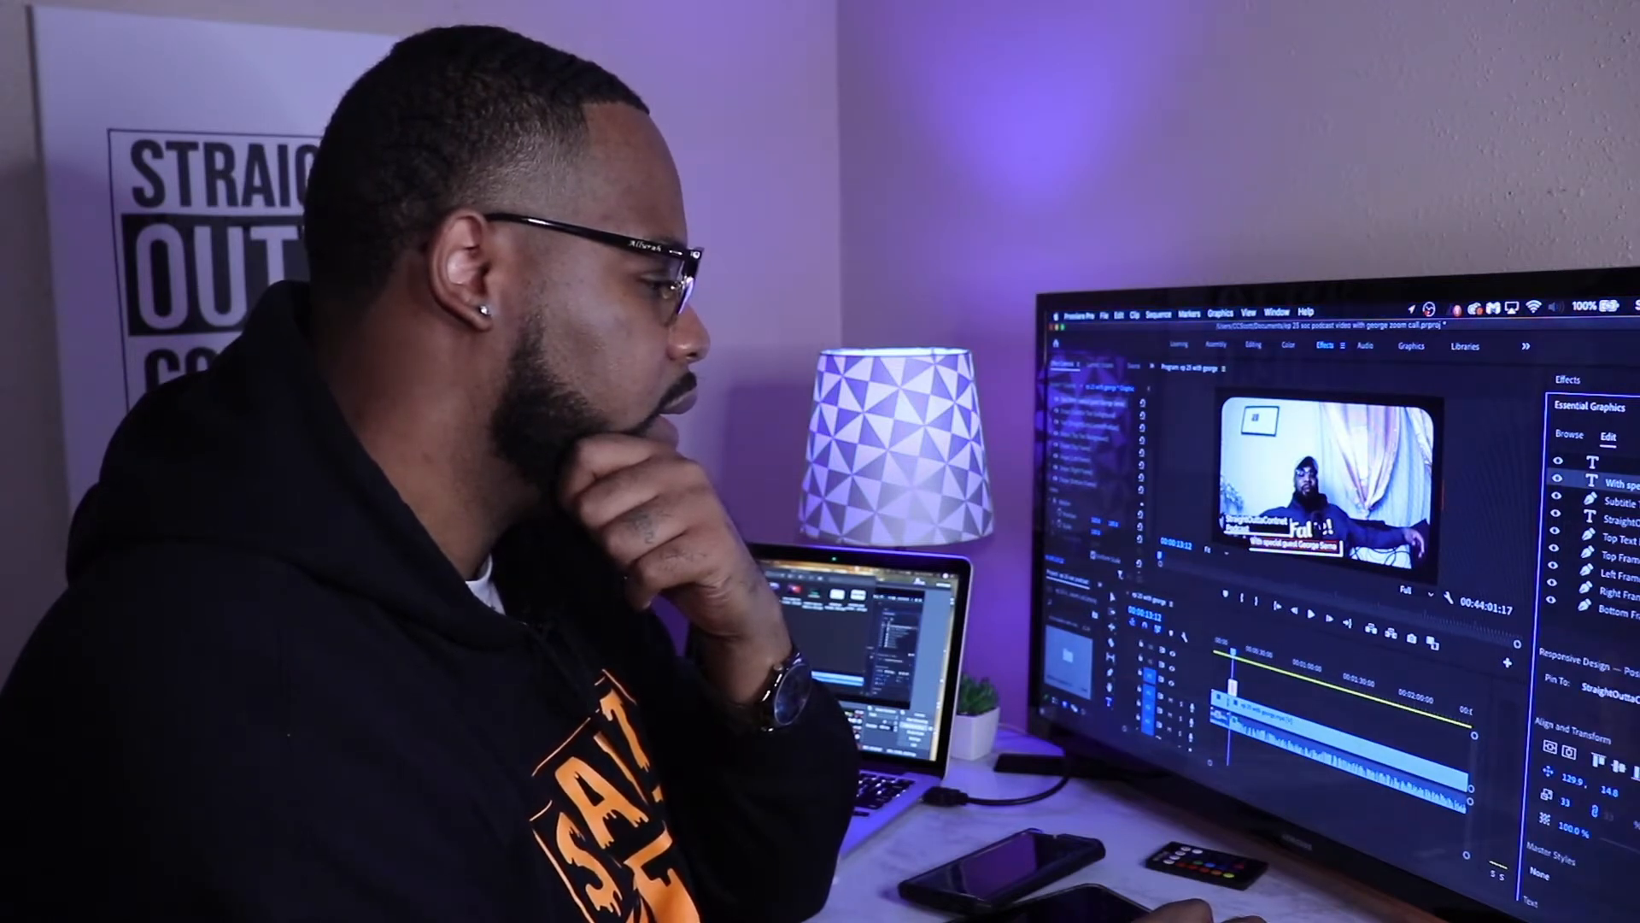
{"action": "mouse_move", "coordinate": [1565, 801]}
{"action": "left_mouse_down"}
{"action": "mouse_move", "coordinate": [1541, 799]}
{"action": "mouse_move", "coordinate": [1559, 801]}
{"action": "left_mouse_up"}
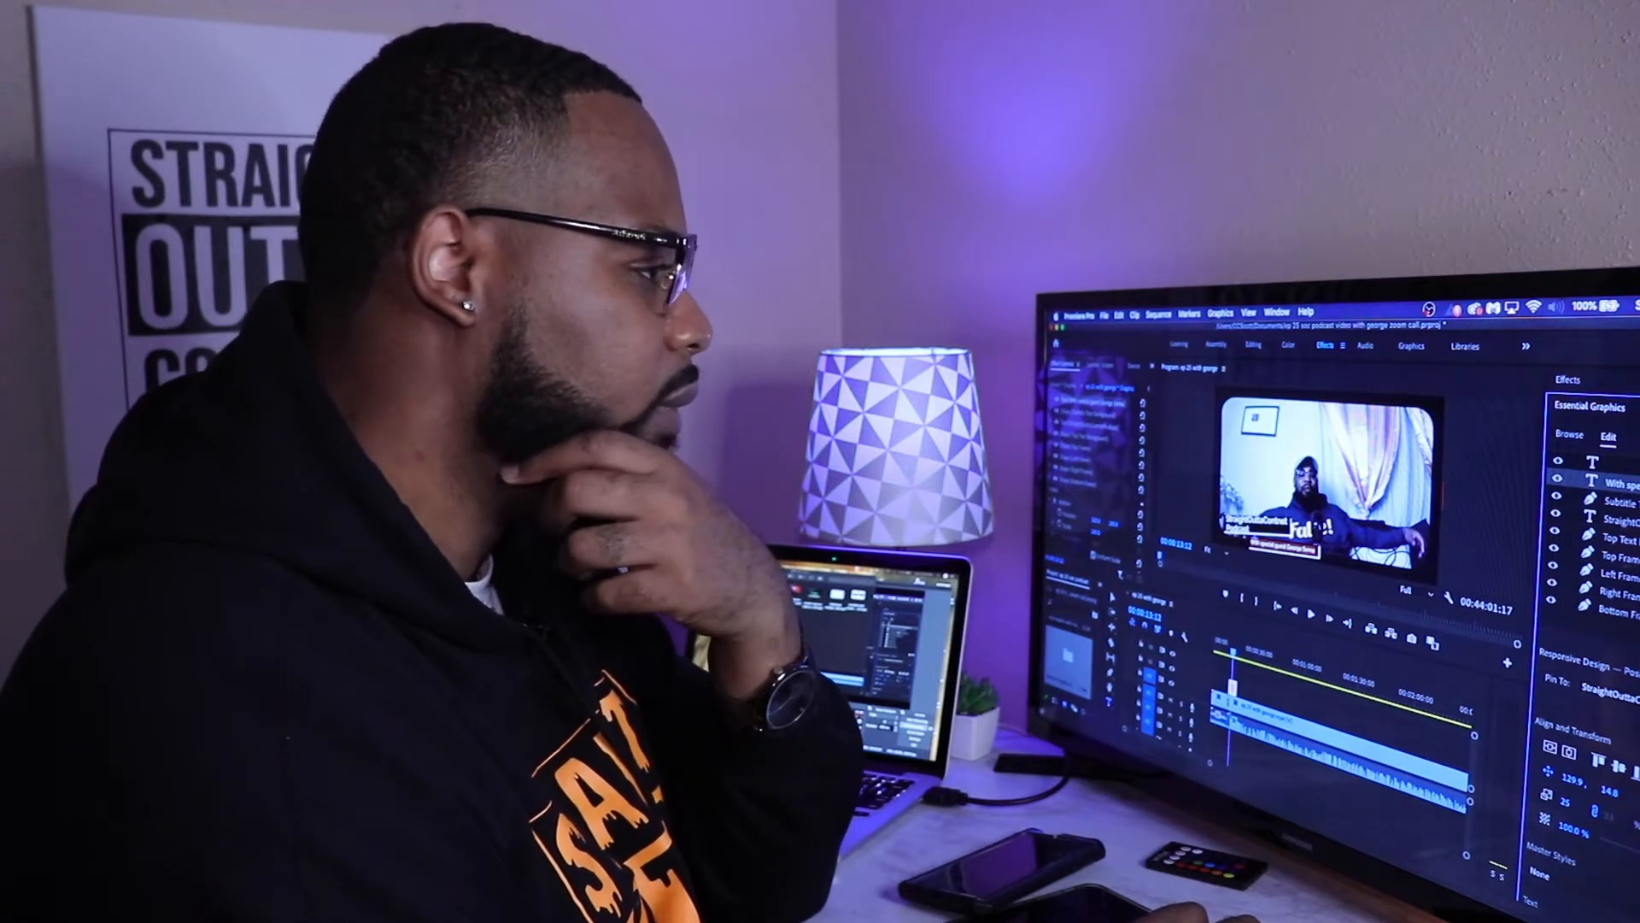
{"action": "left_click", "coordinate": [1619, 501]}
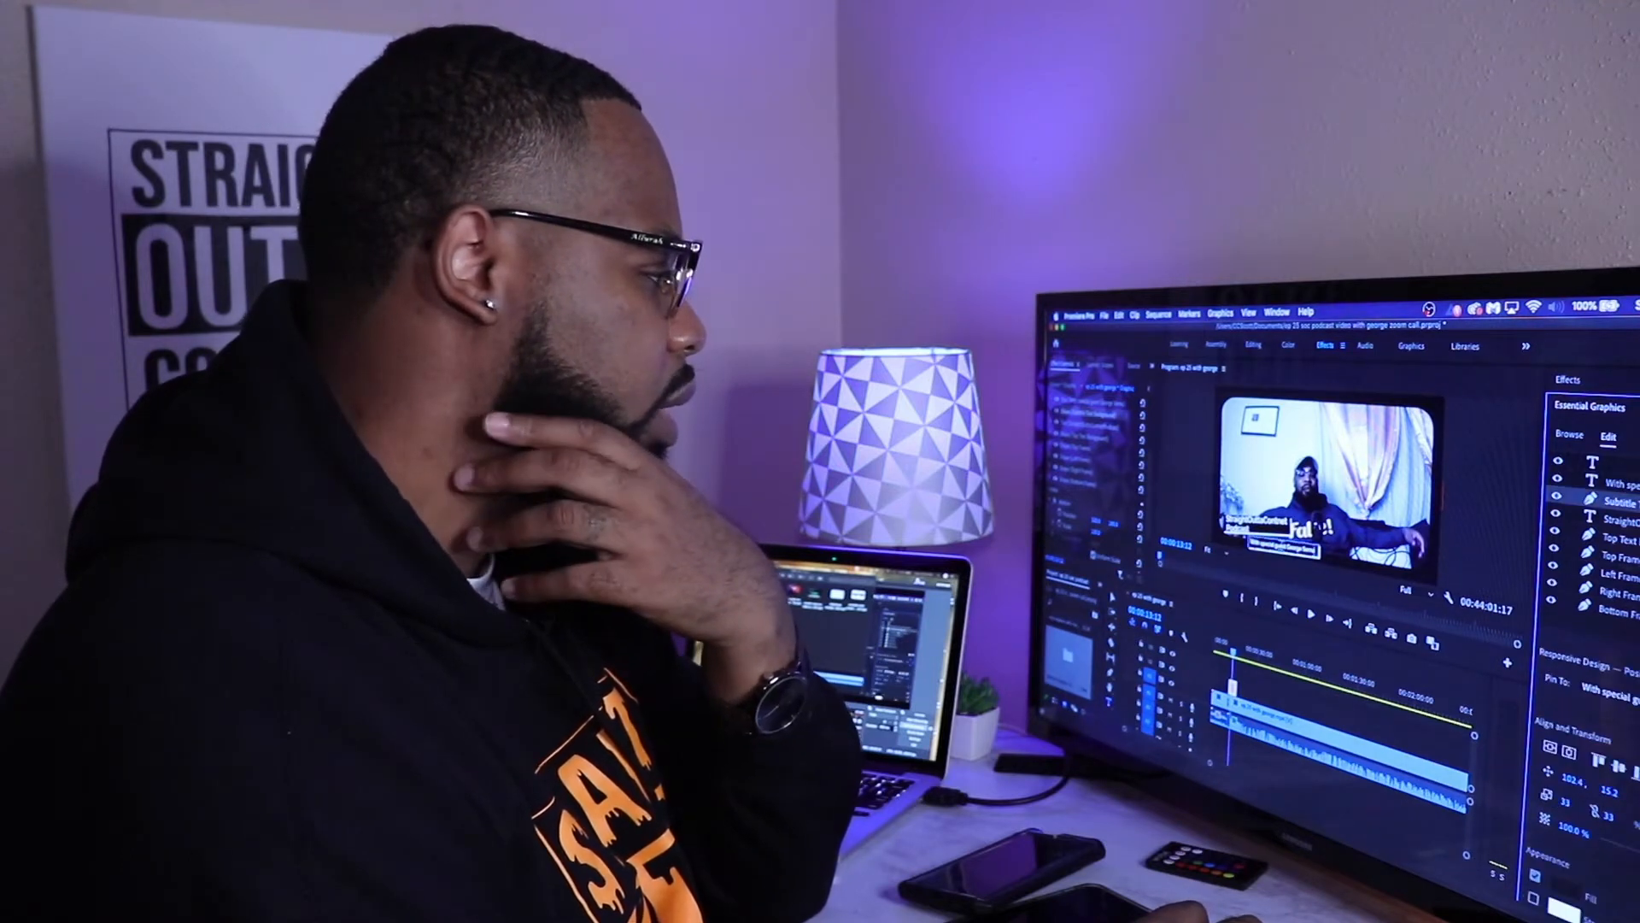
{"action": "left_click", "coordinate": [1620, 520]}
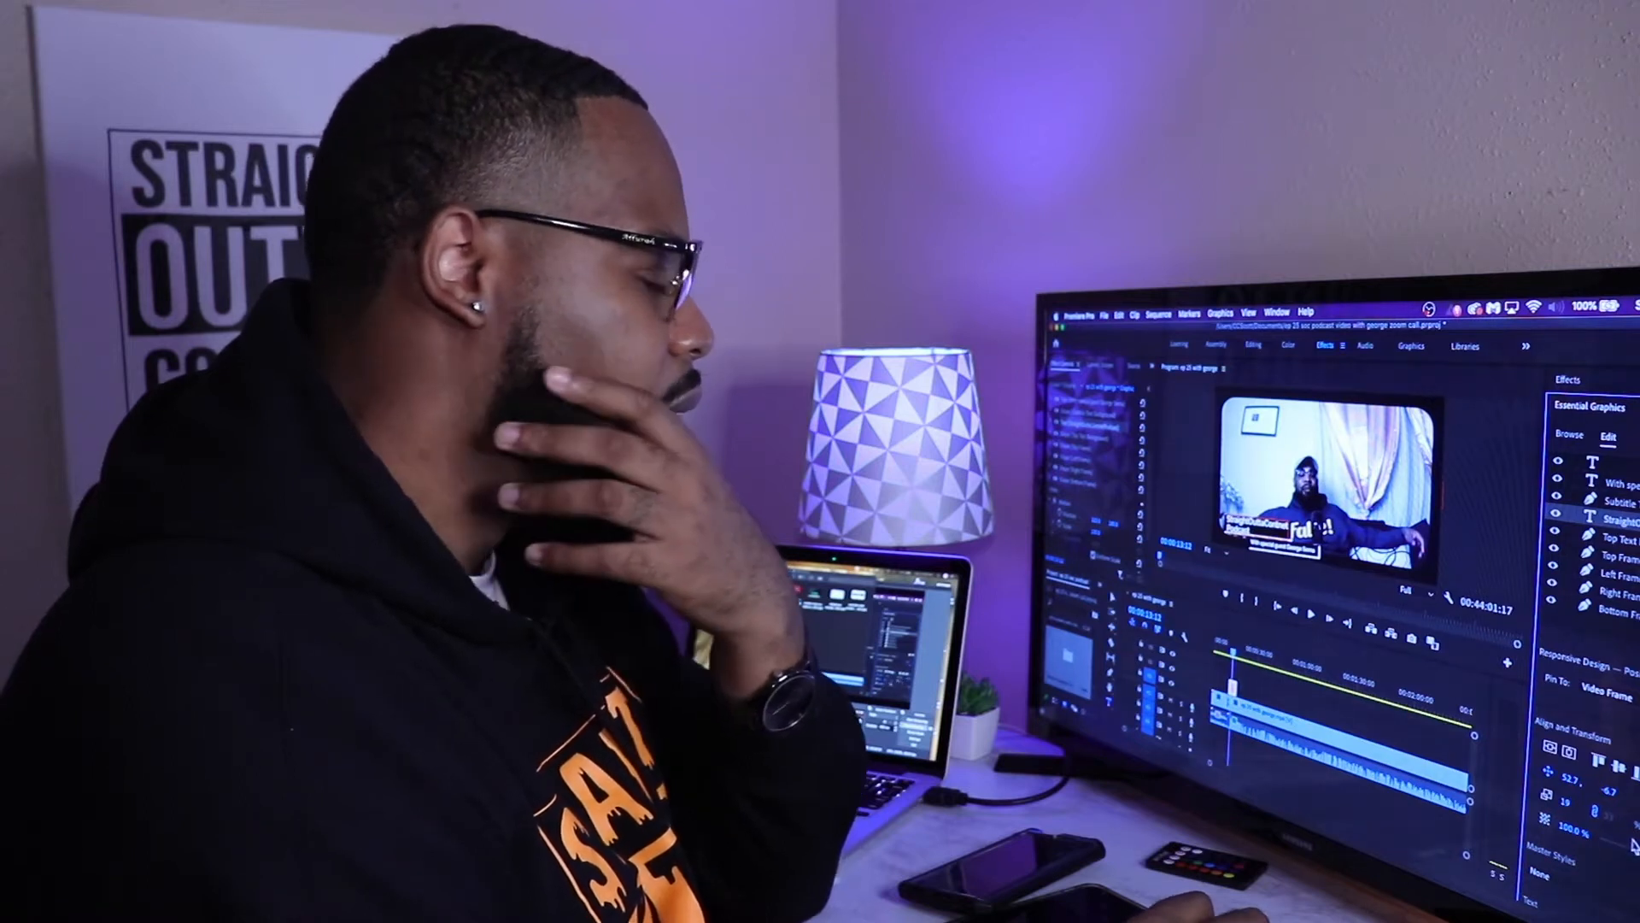
{"action": "left_click", "coordinate": [1620, 485]}
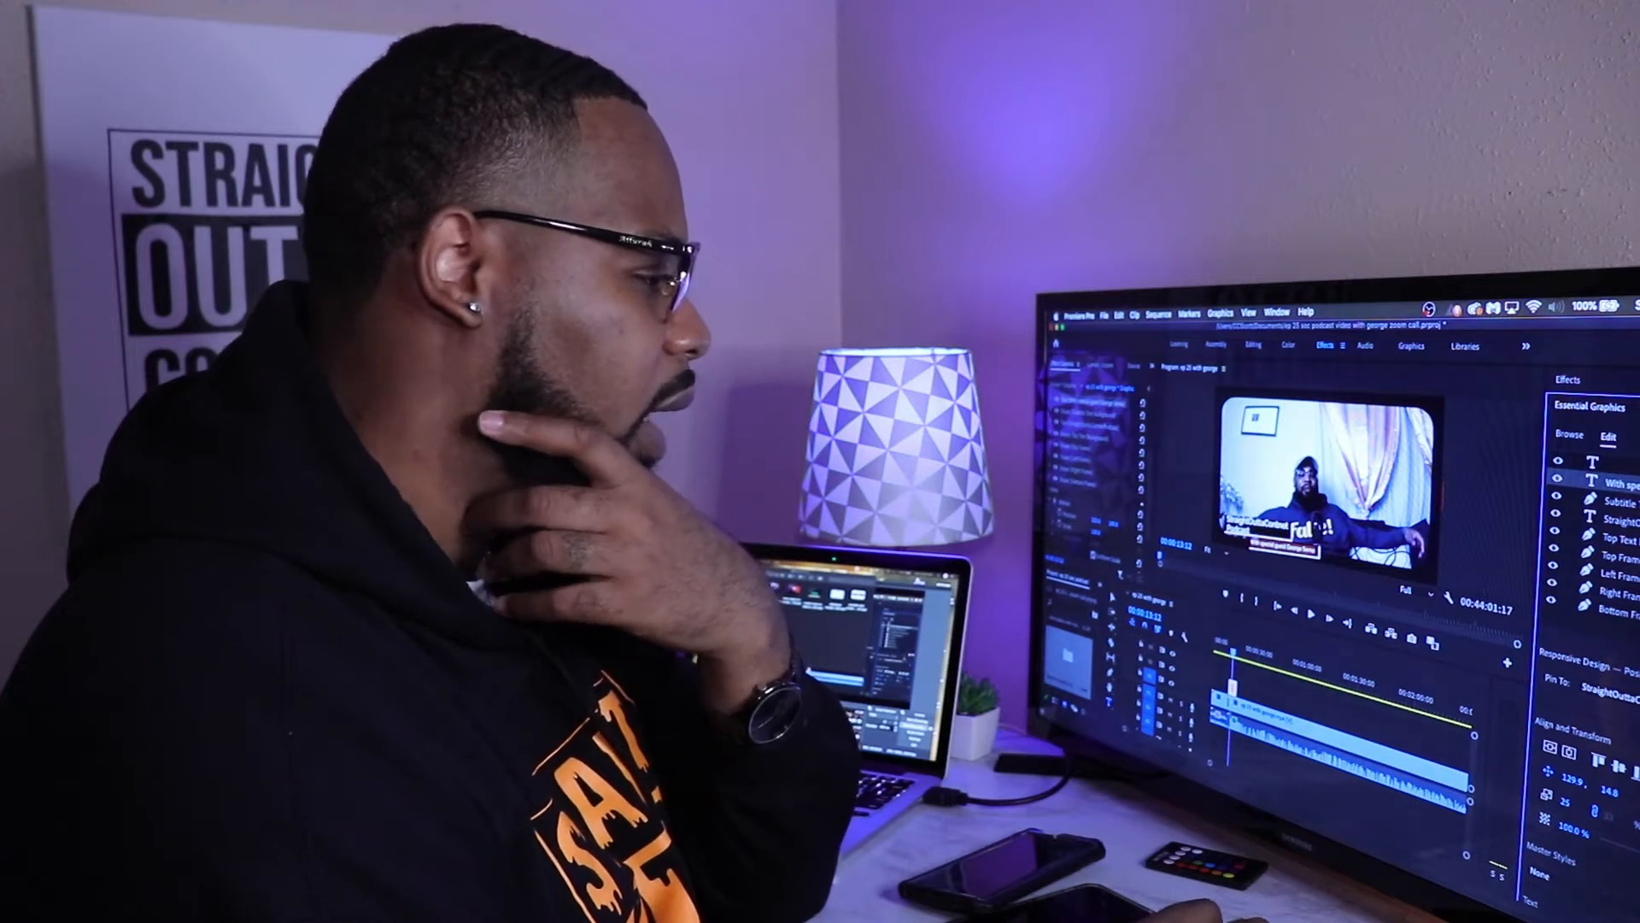
{"action": "left_click", "coordinate": [1613, 504]}
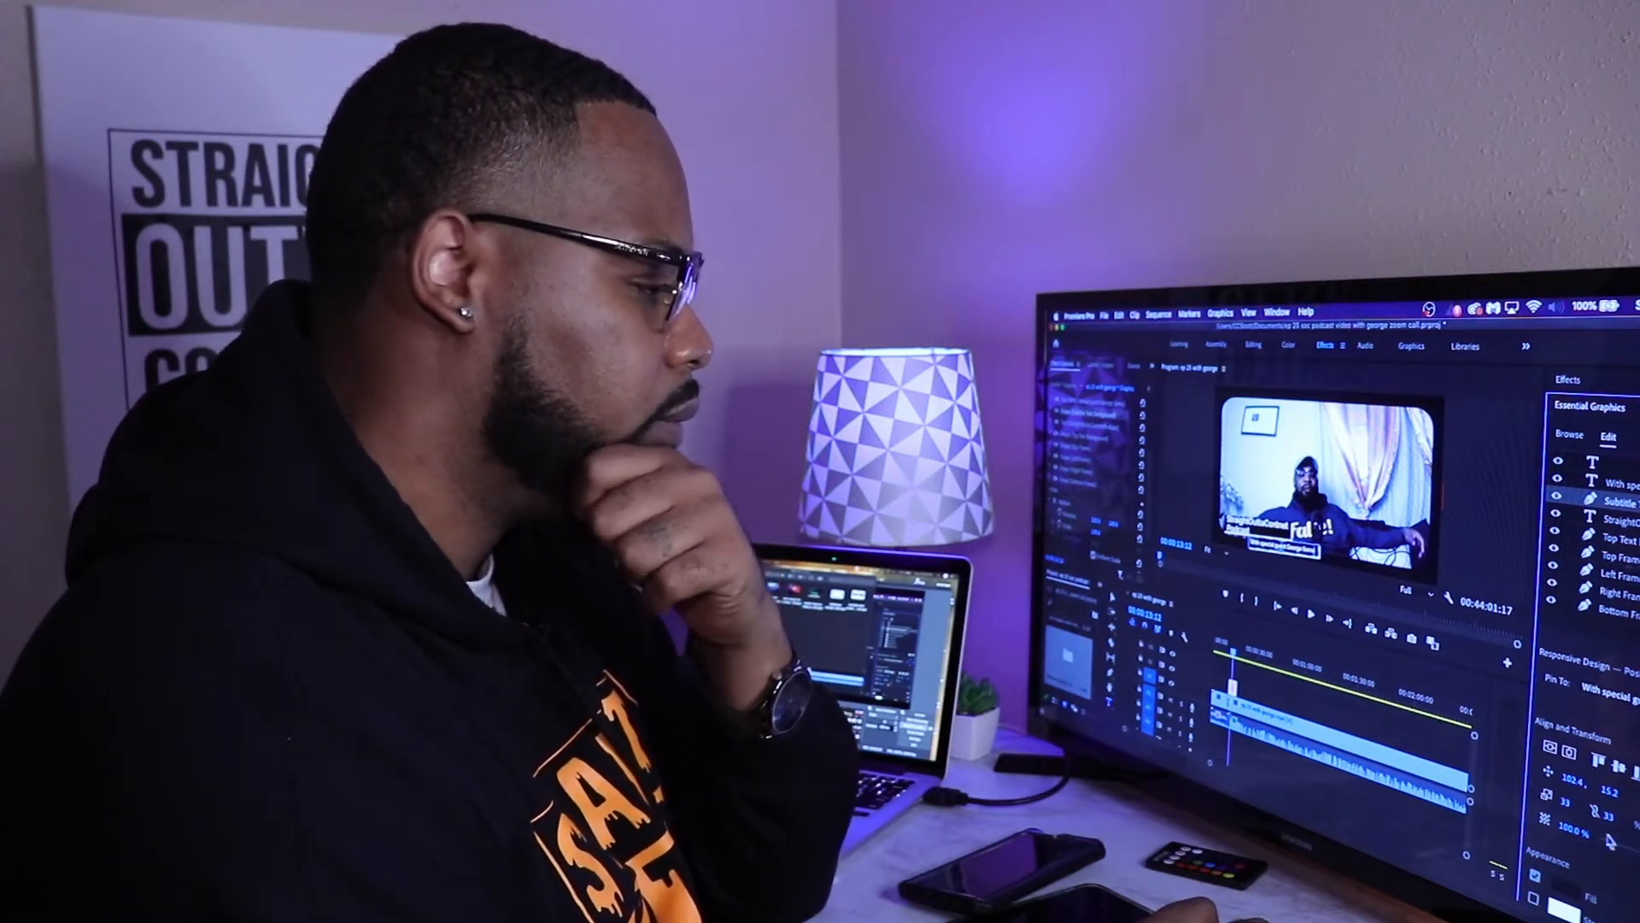
{"action": "left_click", "coordinate": [1627, 487]}
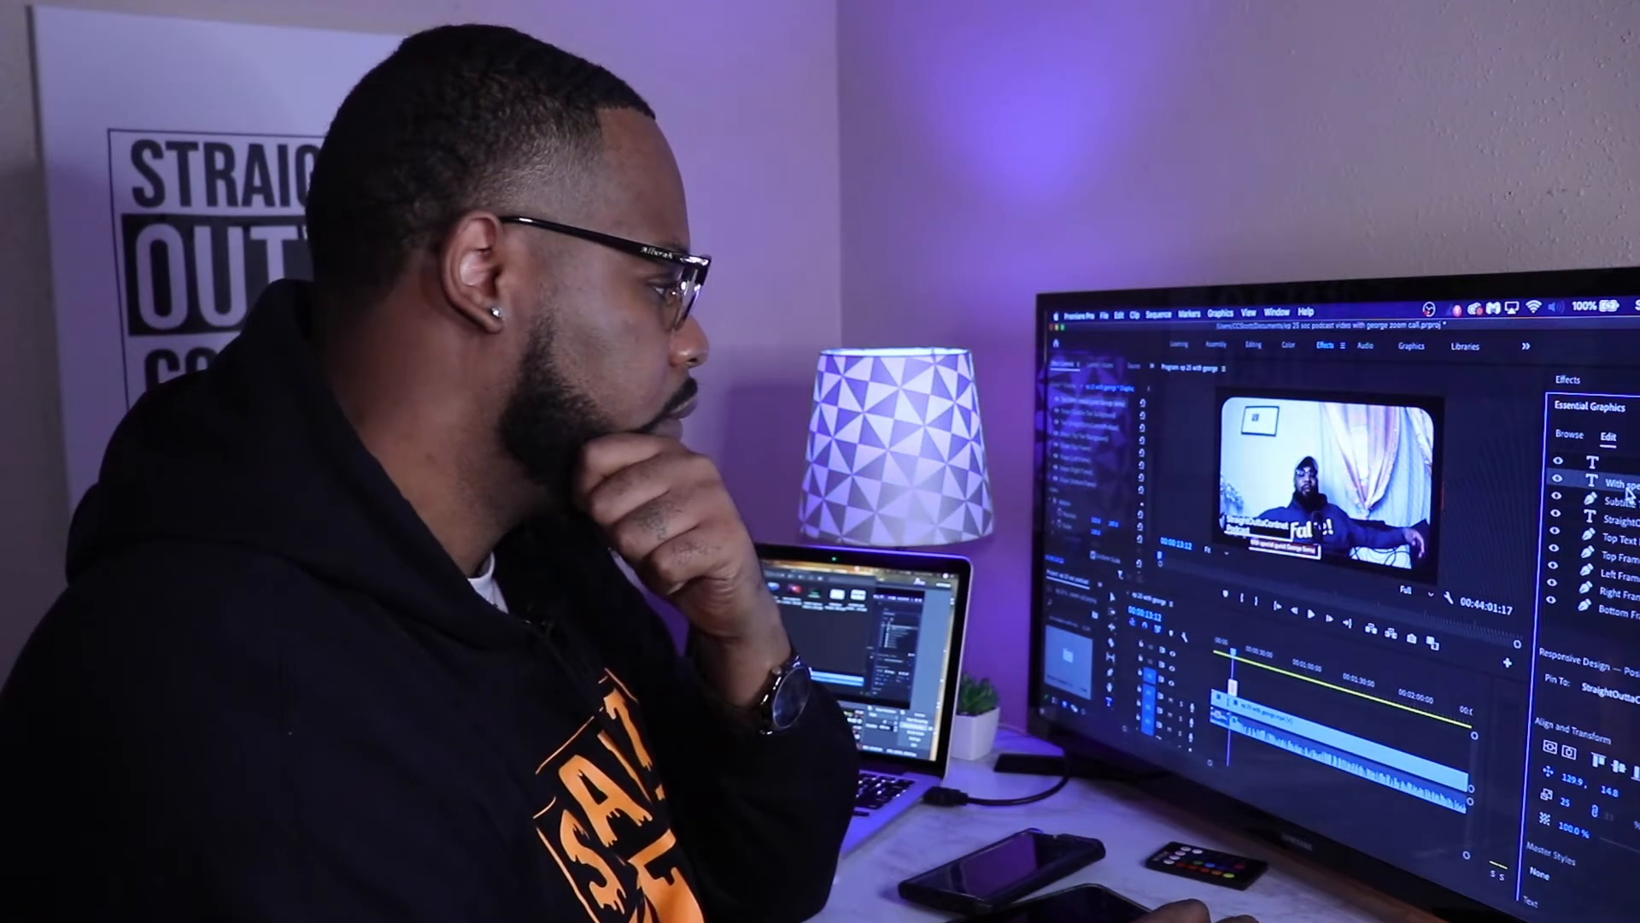
{"action": "left_click", "coordinate": [1630, 521]}
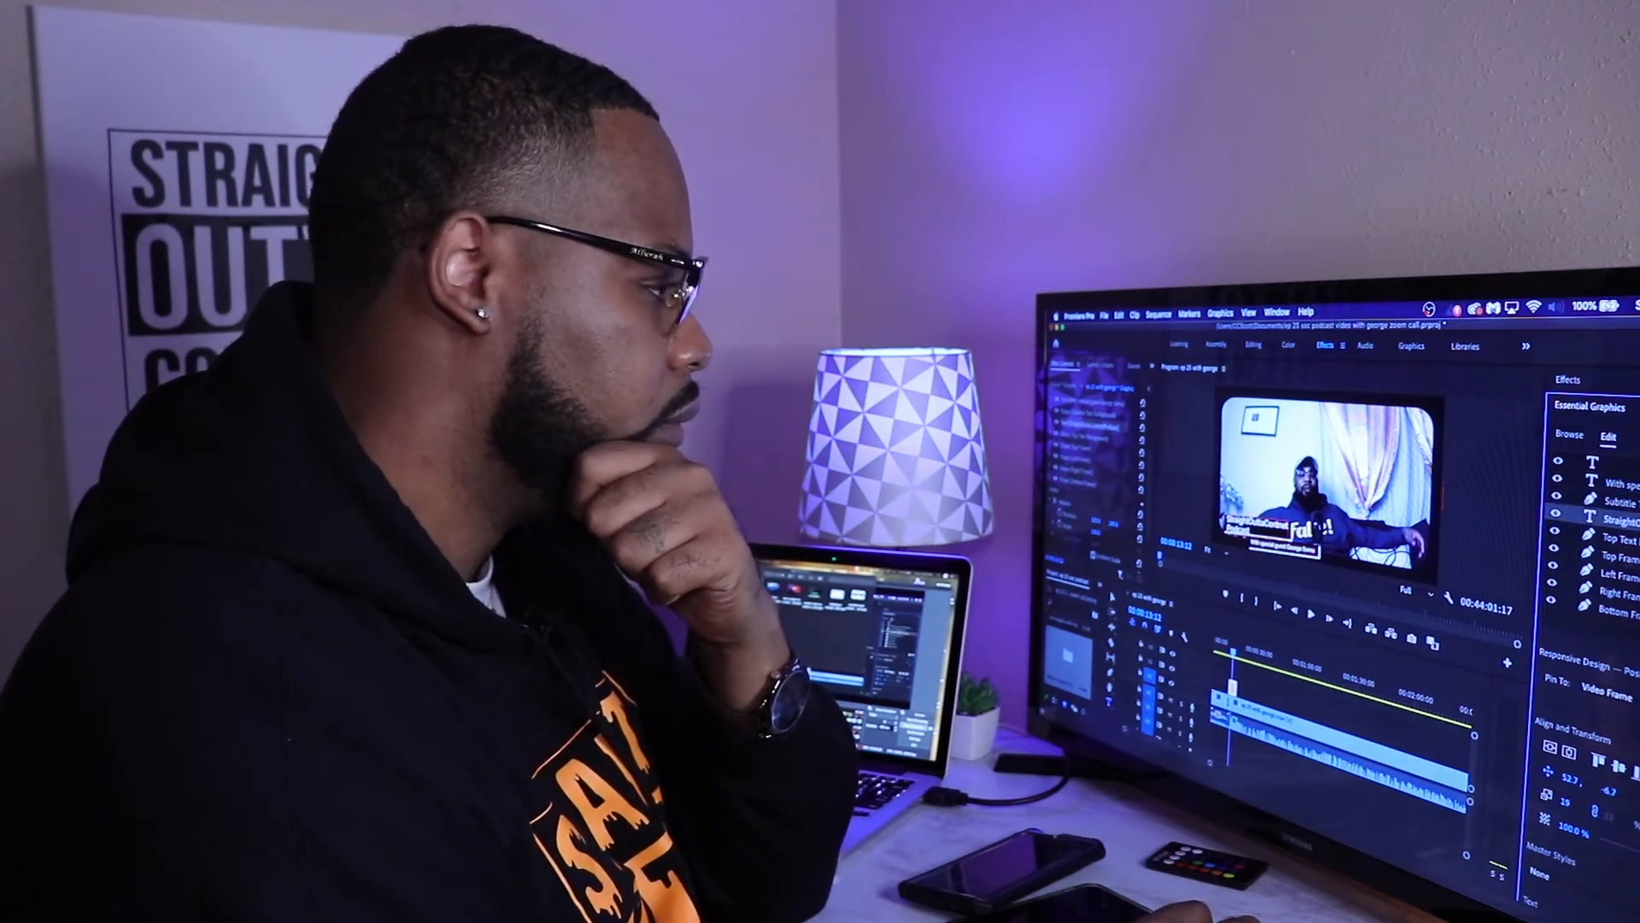
Step: Shift the "With special guest" subtitle text horizontally and move it upward beneath the title
{"action": "left_click", "coordinate": [1632, 485]}
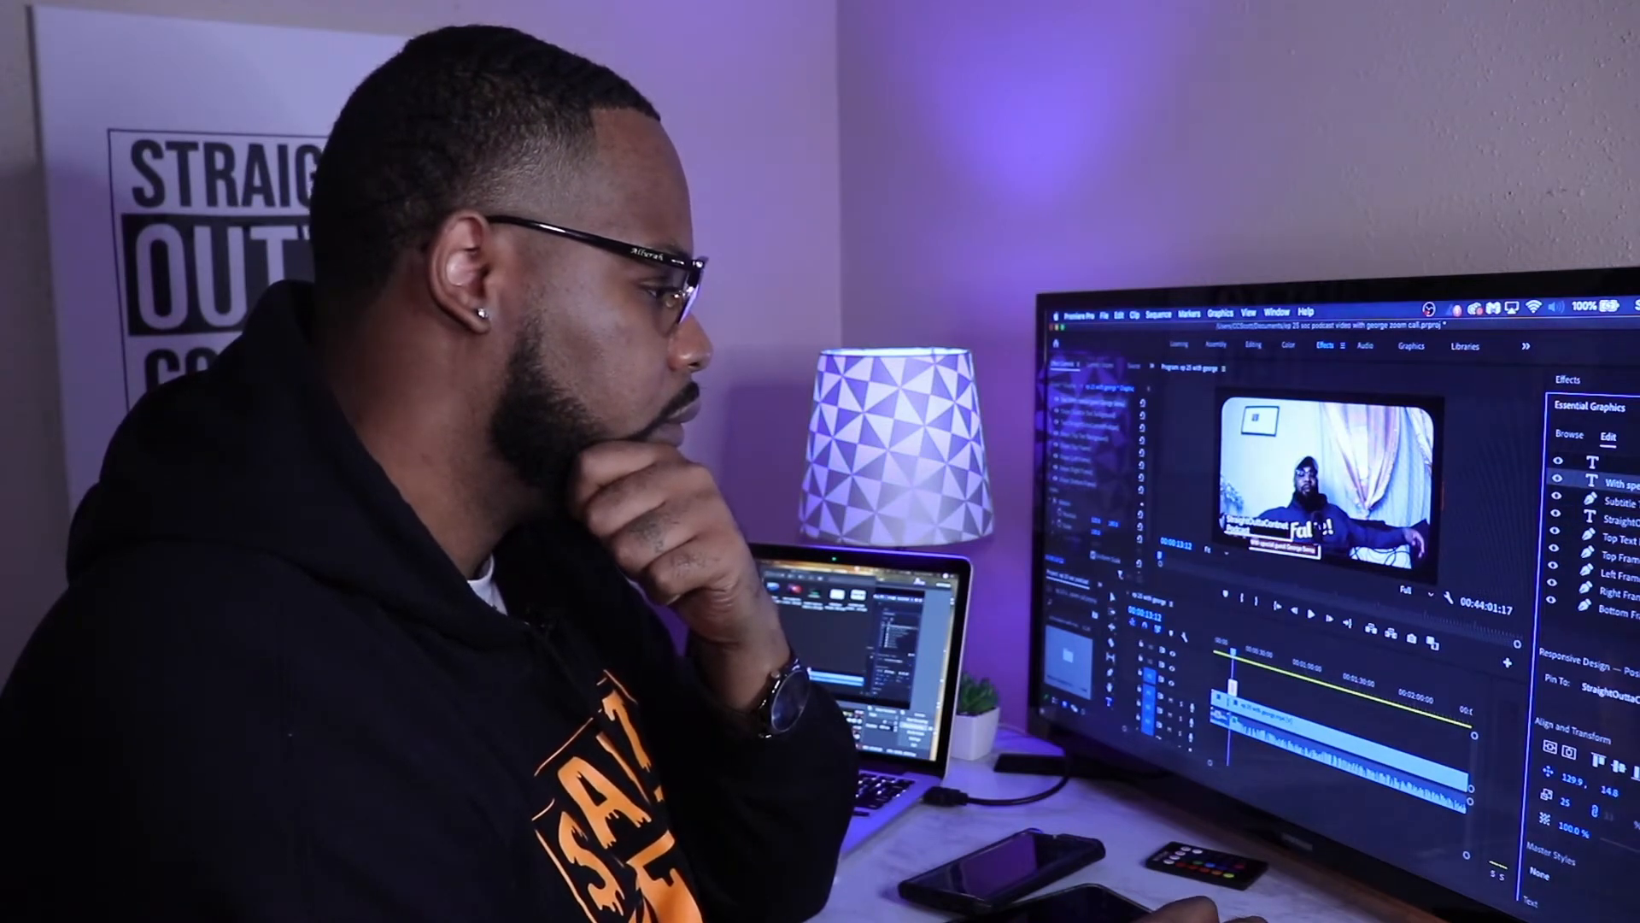
{"action": "mouse_move", "coordinate": [1572, 780]}
{"action": "left_mouse_down"}
{"action": "mouse_move", "coordinate": [1533, 773]}
{"action": "mouse_move", "coordinate": [1577, 780]}
{"action": "left_mouse_up"}
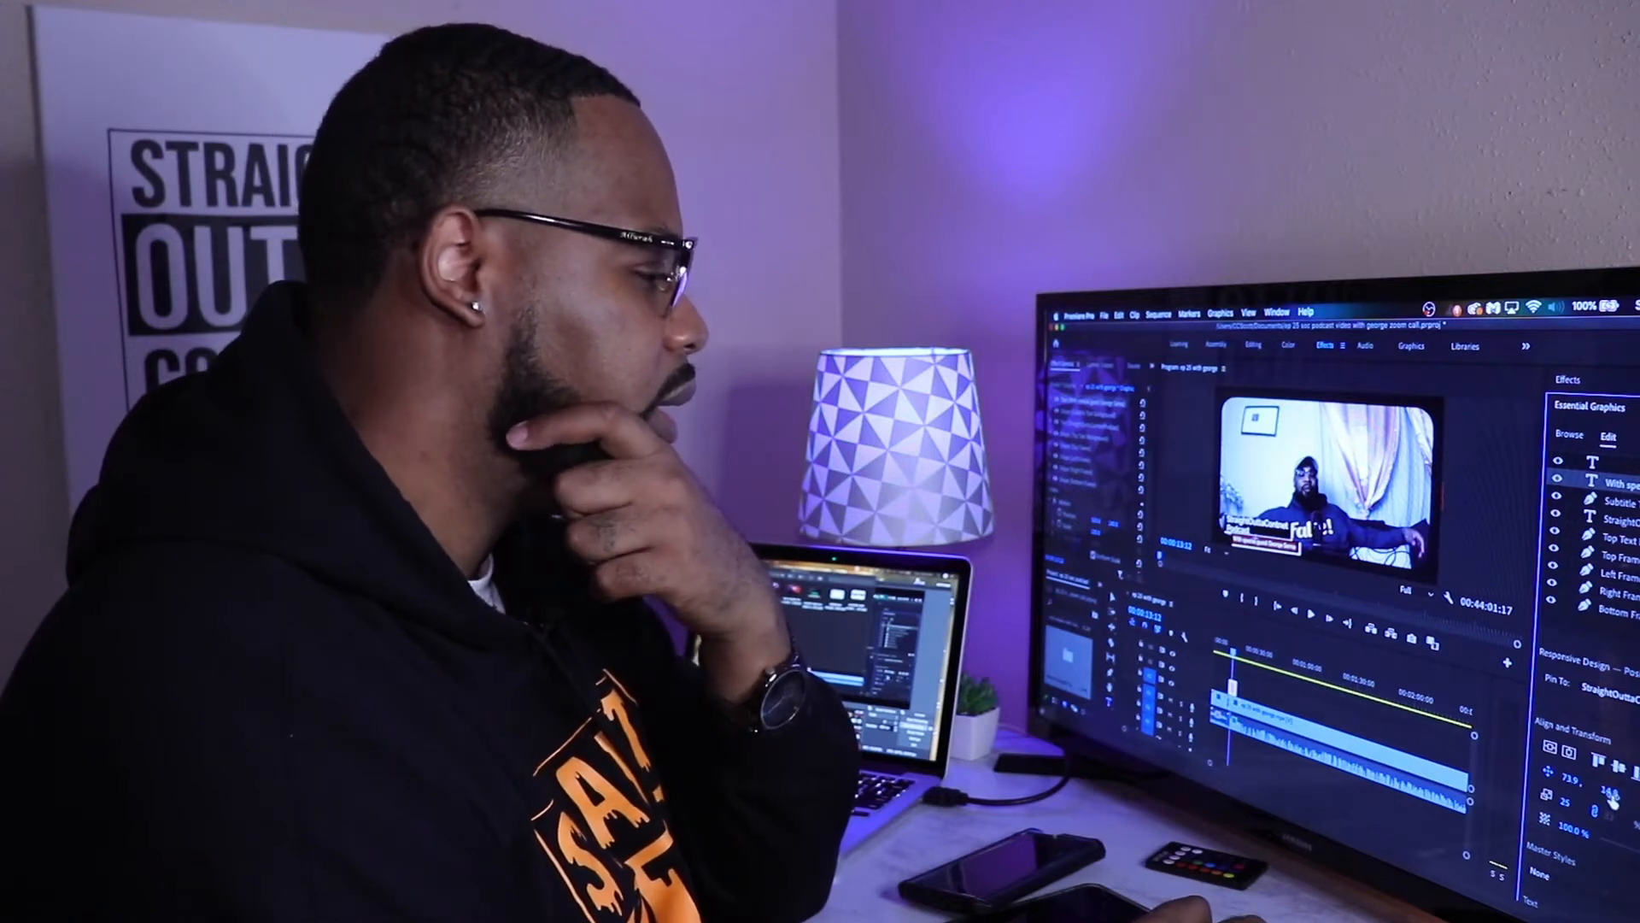
{"action": "left_click_drag", "start_coordinate": [1608, 791], "coordinate": [1586, 792]}
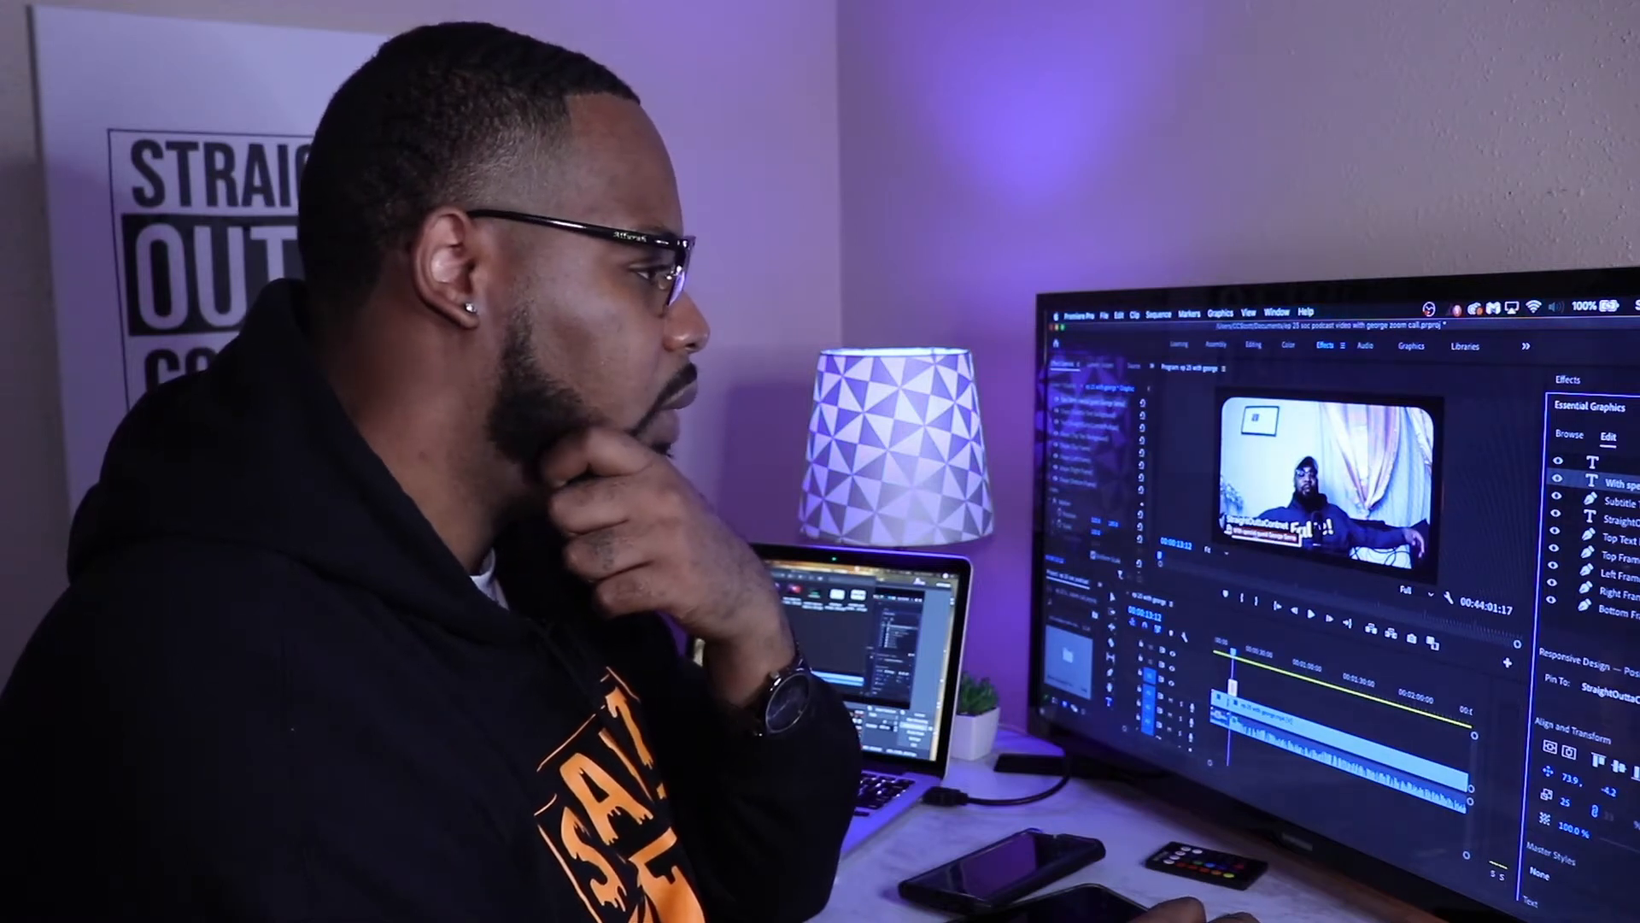
Step: Move the "StraightOuttaContnet Podcast" title text slightly upward above the subtitle
{"action": "left_click", "coordinate": [1621, 520]}
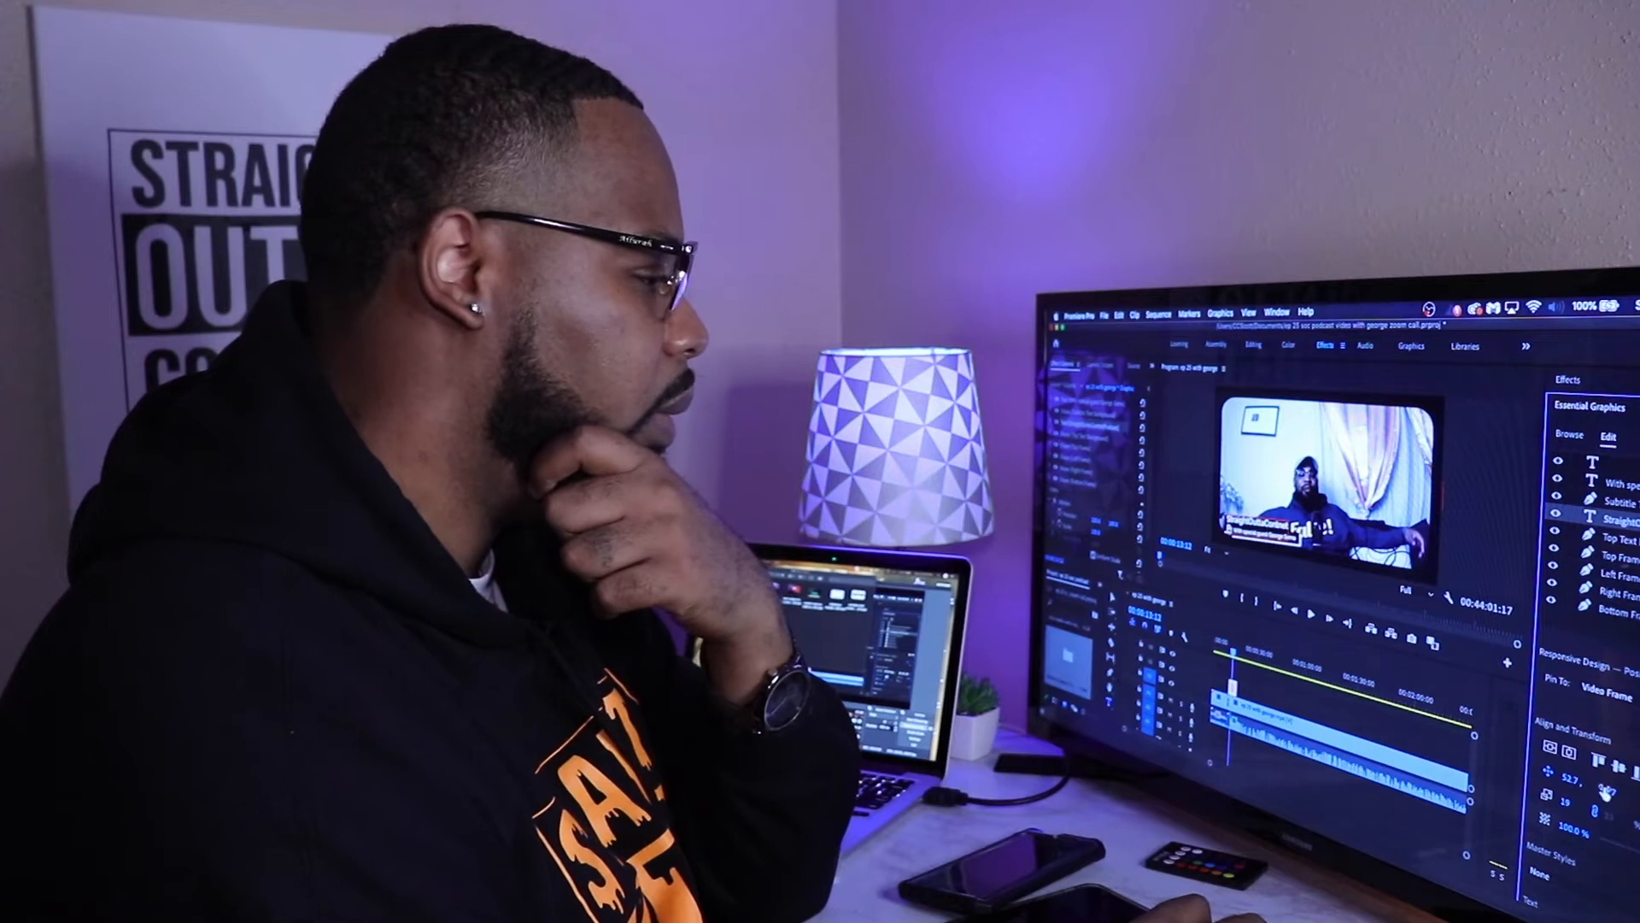
{"action": "left_click_drag", "start_coordinate": [1609, 791], "coordinate": [1596, 791]}
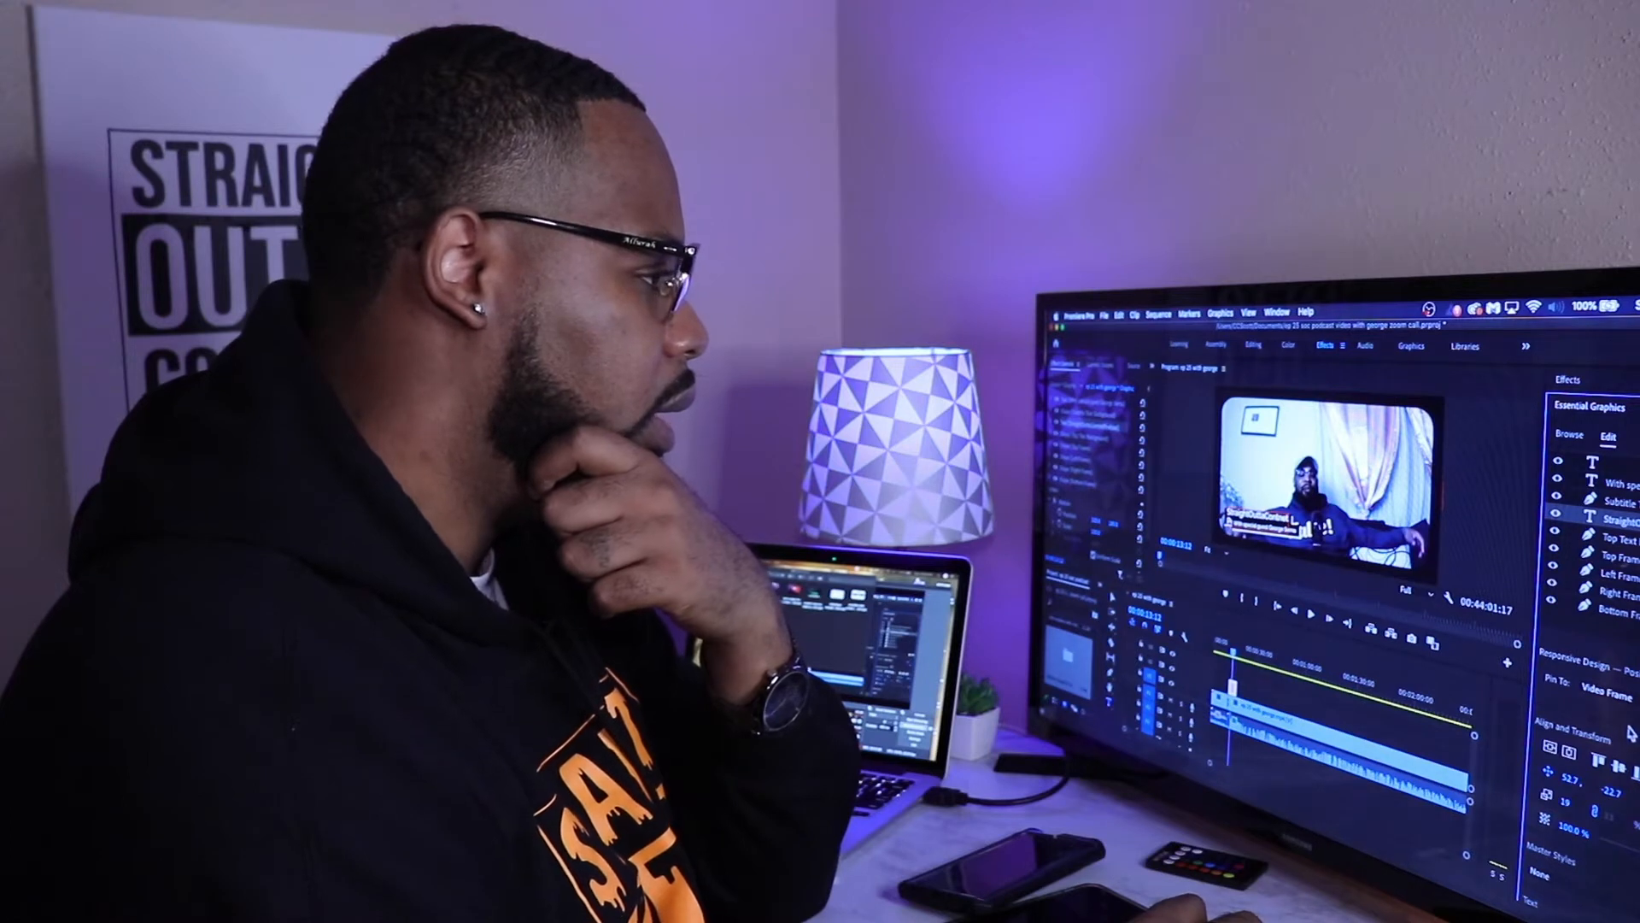
{"action": "left_click", "coordinate": [1633, 484]}
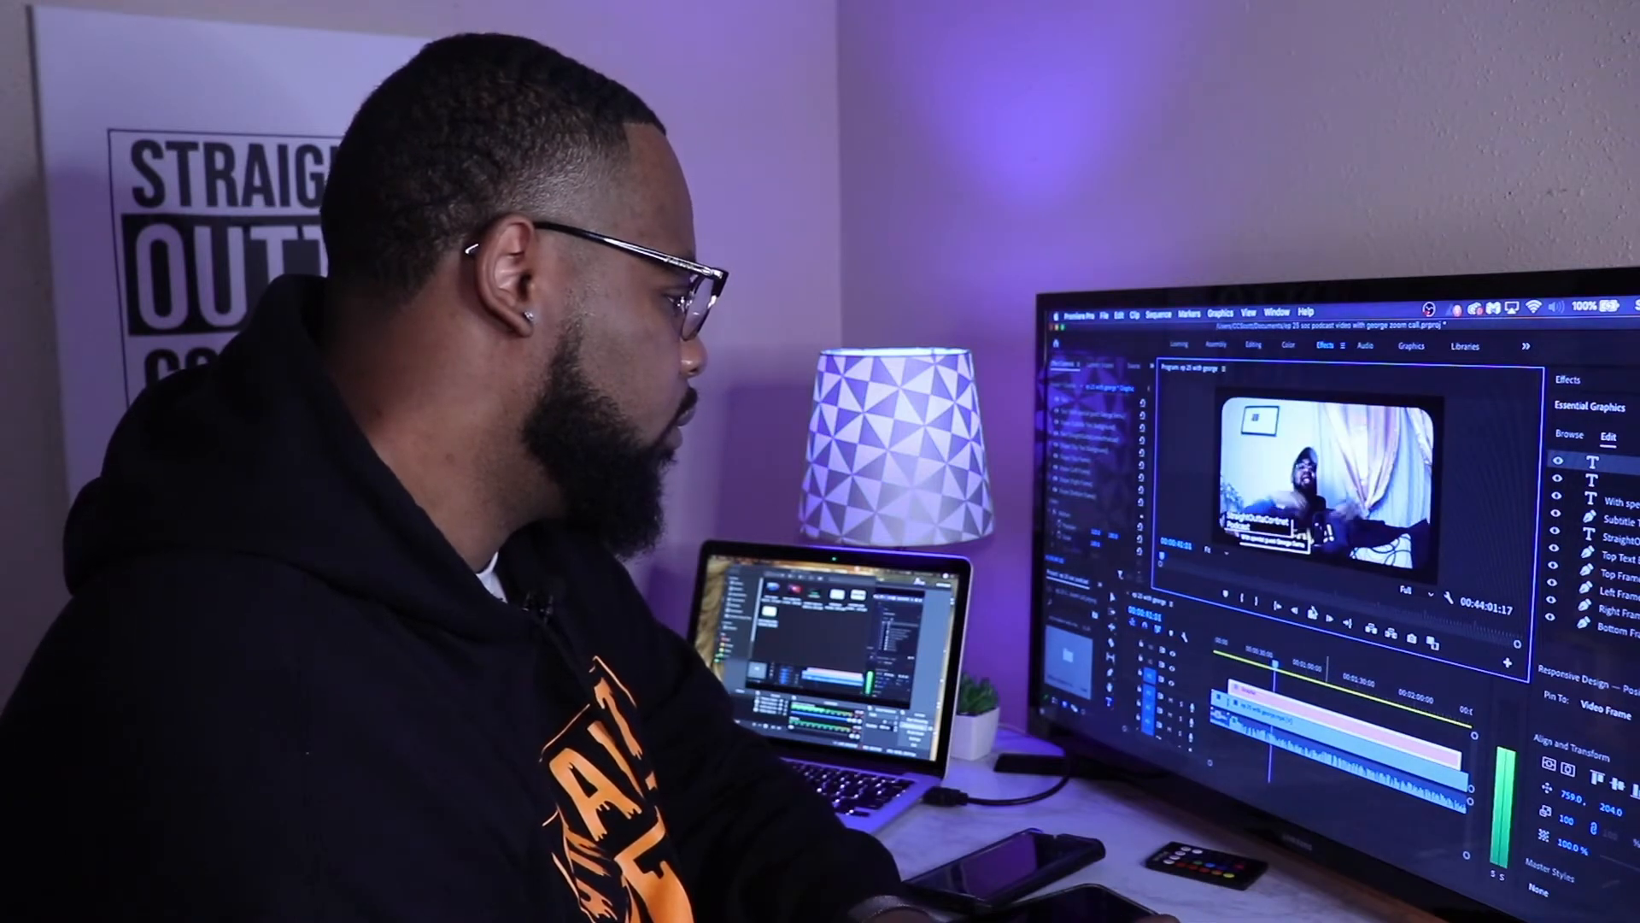
Step: Play back part of the sequence around the title graphic clip to check the lower third over the video call
{"action": "left_click_drag", "start_coordinate": [1198, 761], "coordinate": [1202, 763]}
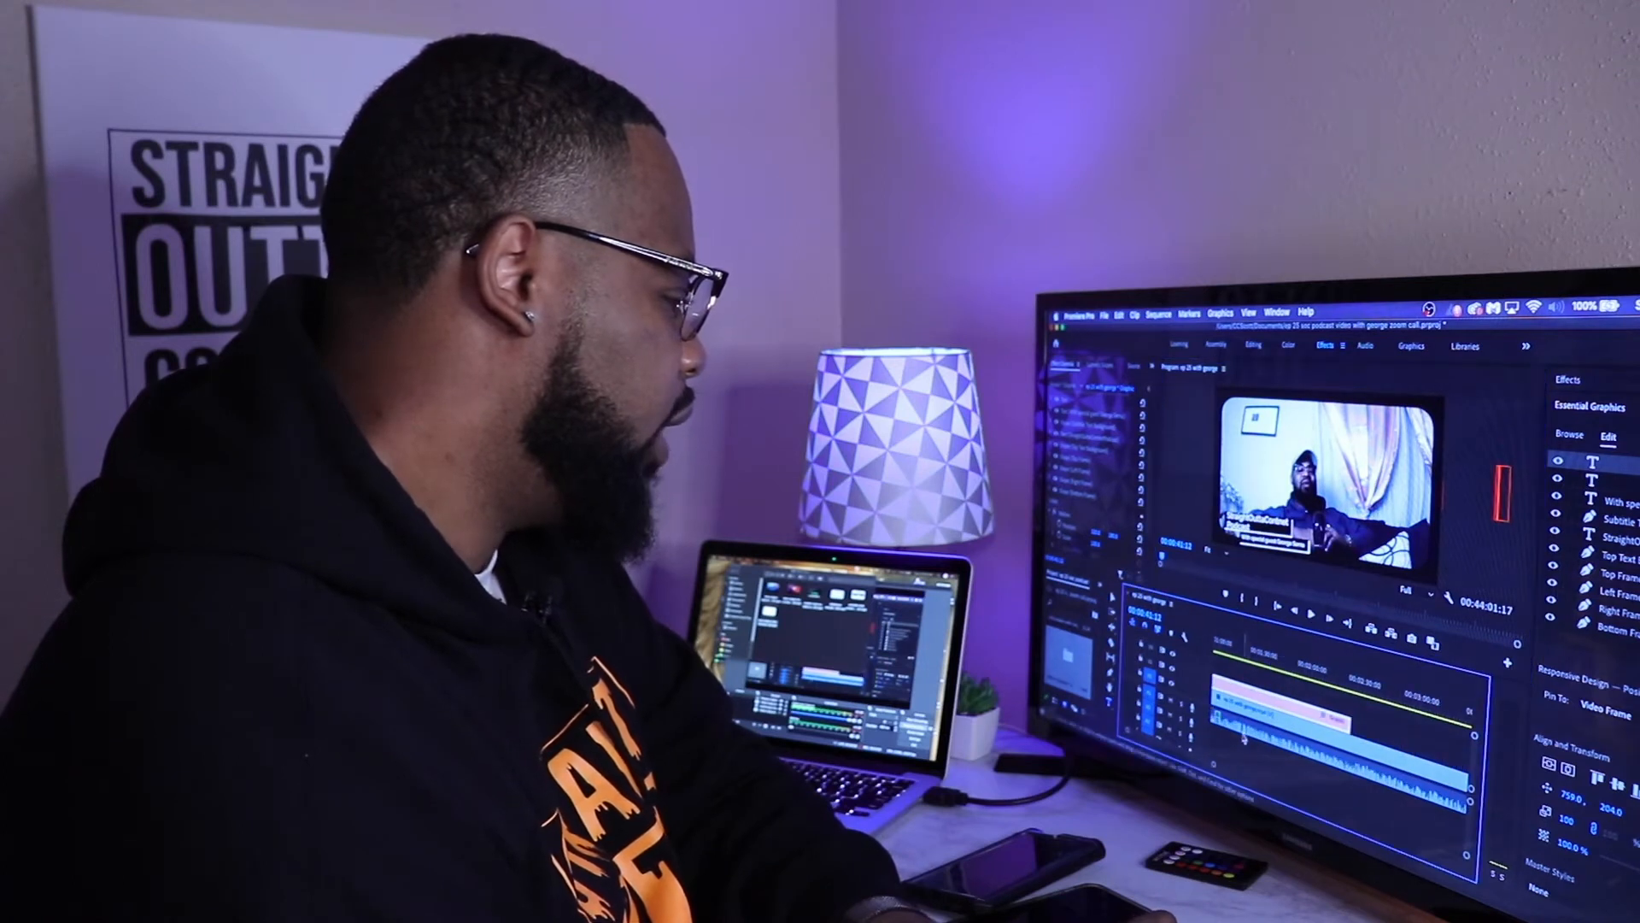
{"action": "left_click", "coordinate": [1257, 662]}
{"action": "left_click", "coordinate": [1311, 615]}
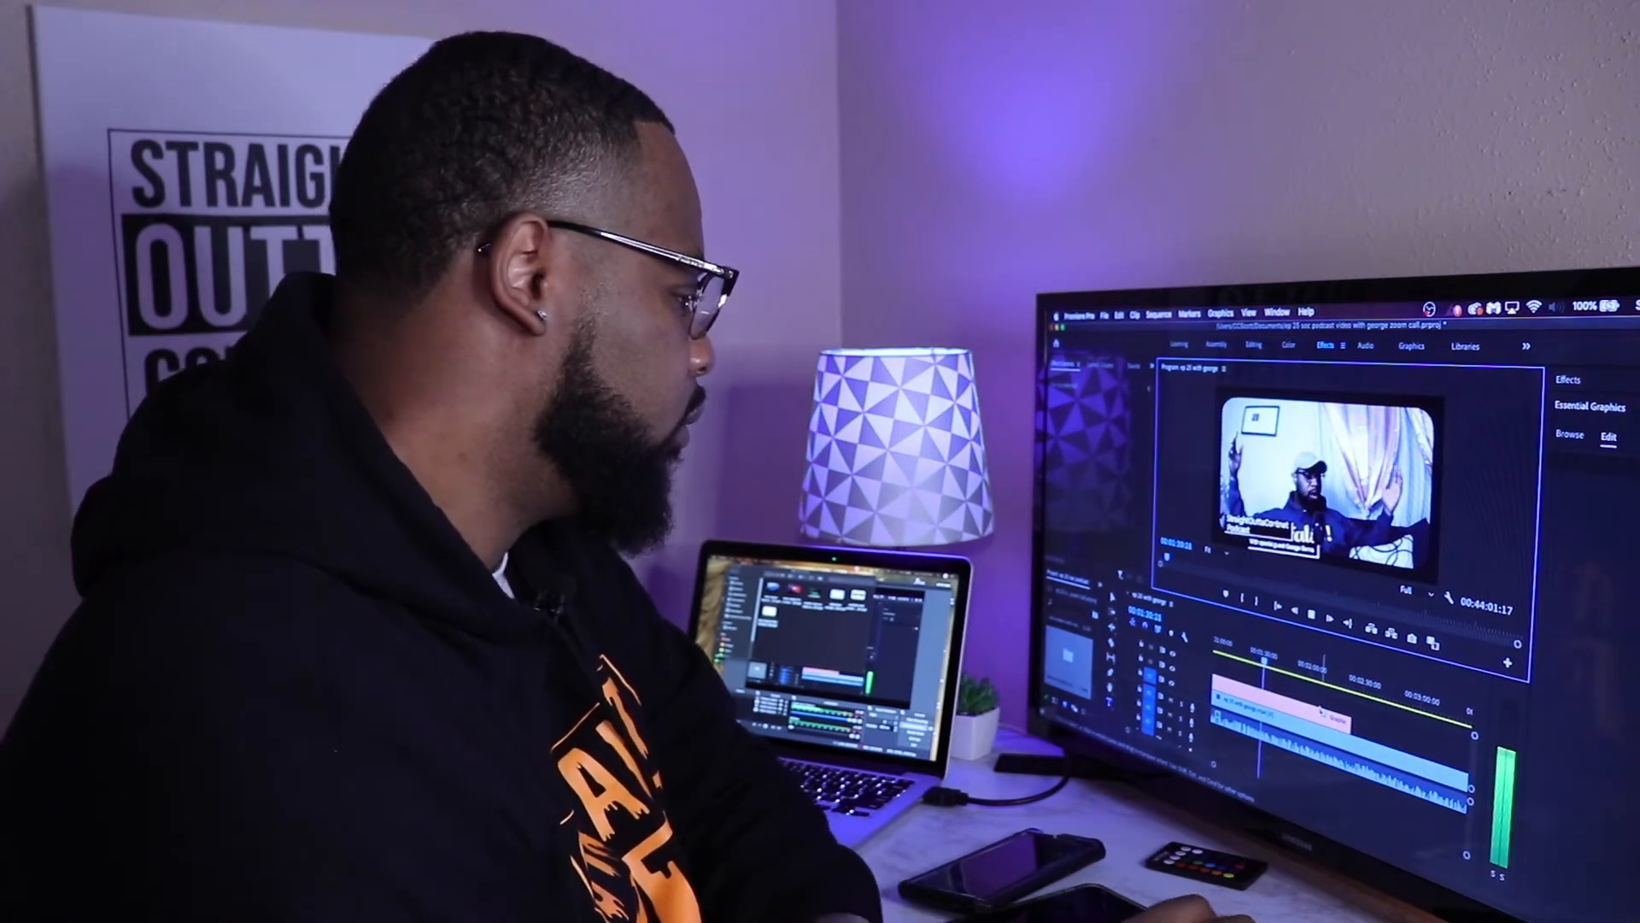
{"action": "left_click", "coordinate": [1310, 615]}
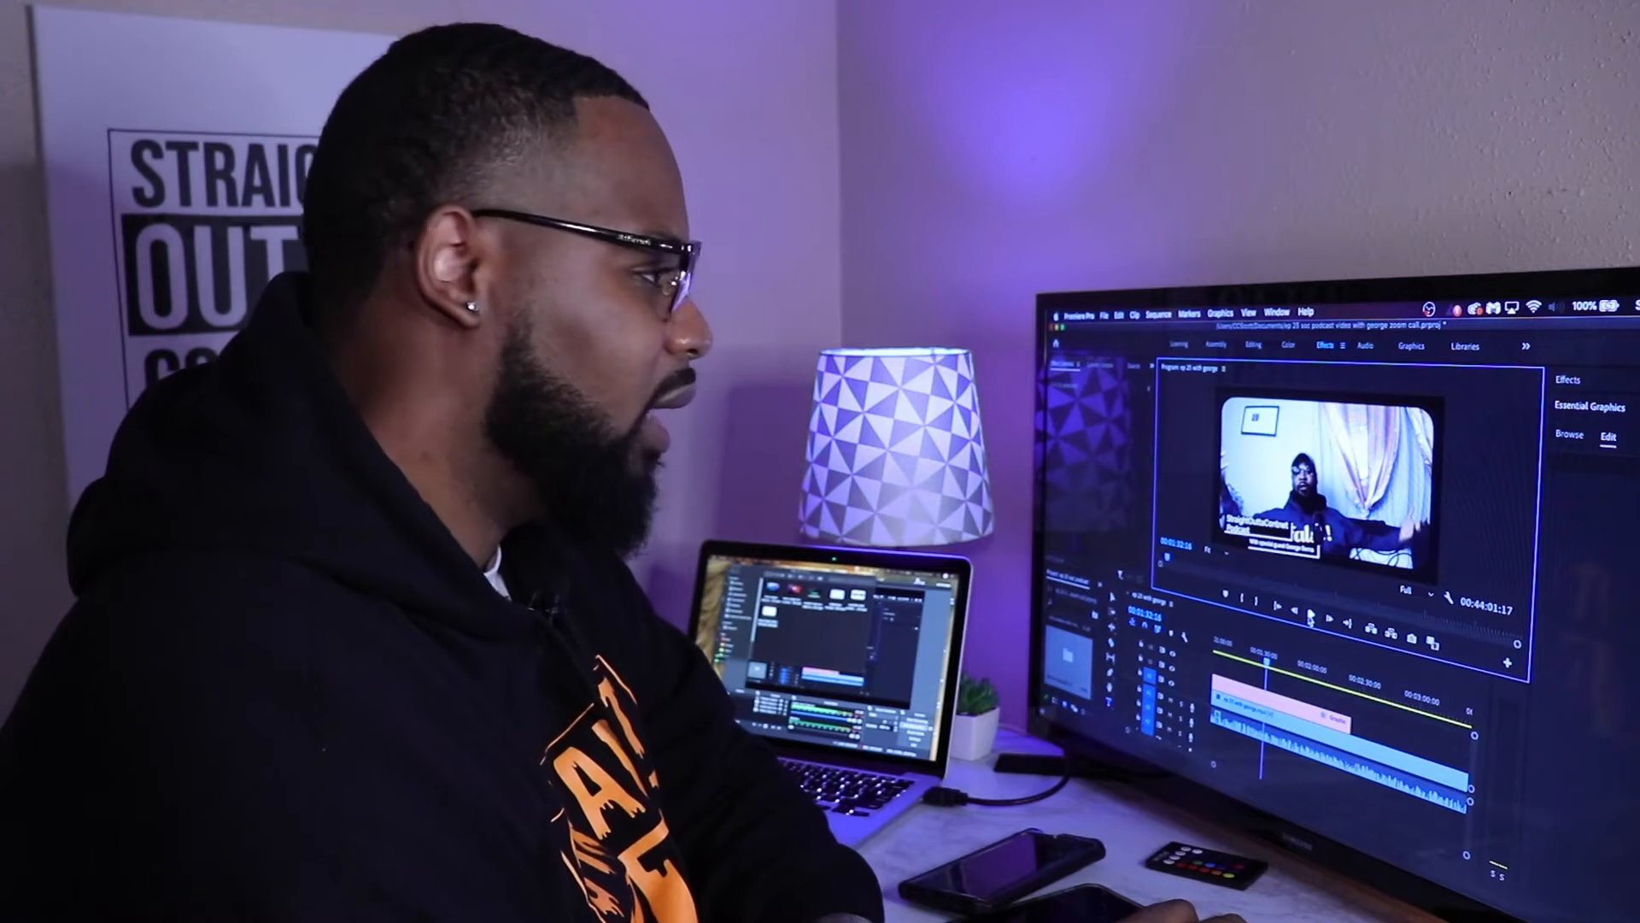
{"action": "left_click_drag", "start_coordinate": [1182, 755], "coordinate": [1179, 753]}
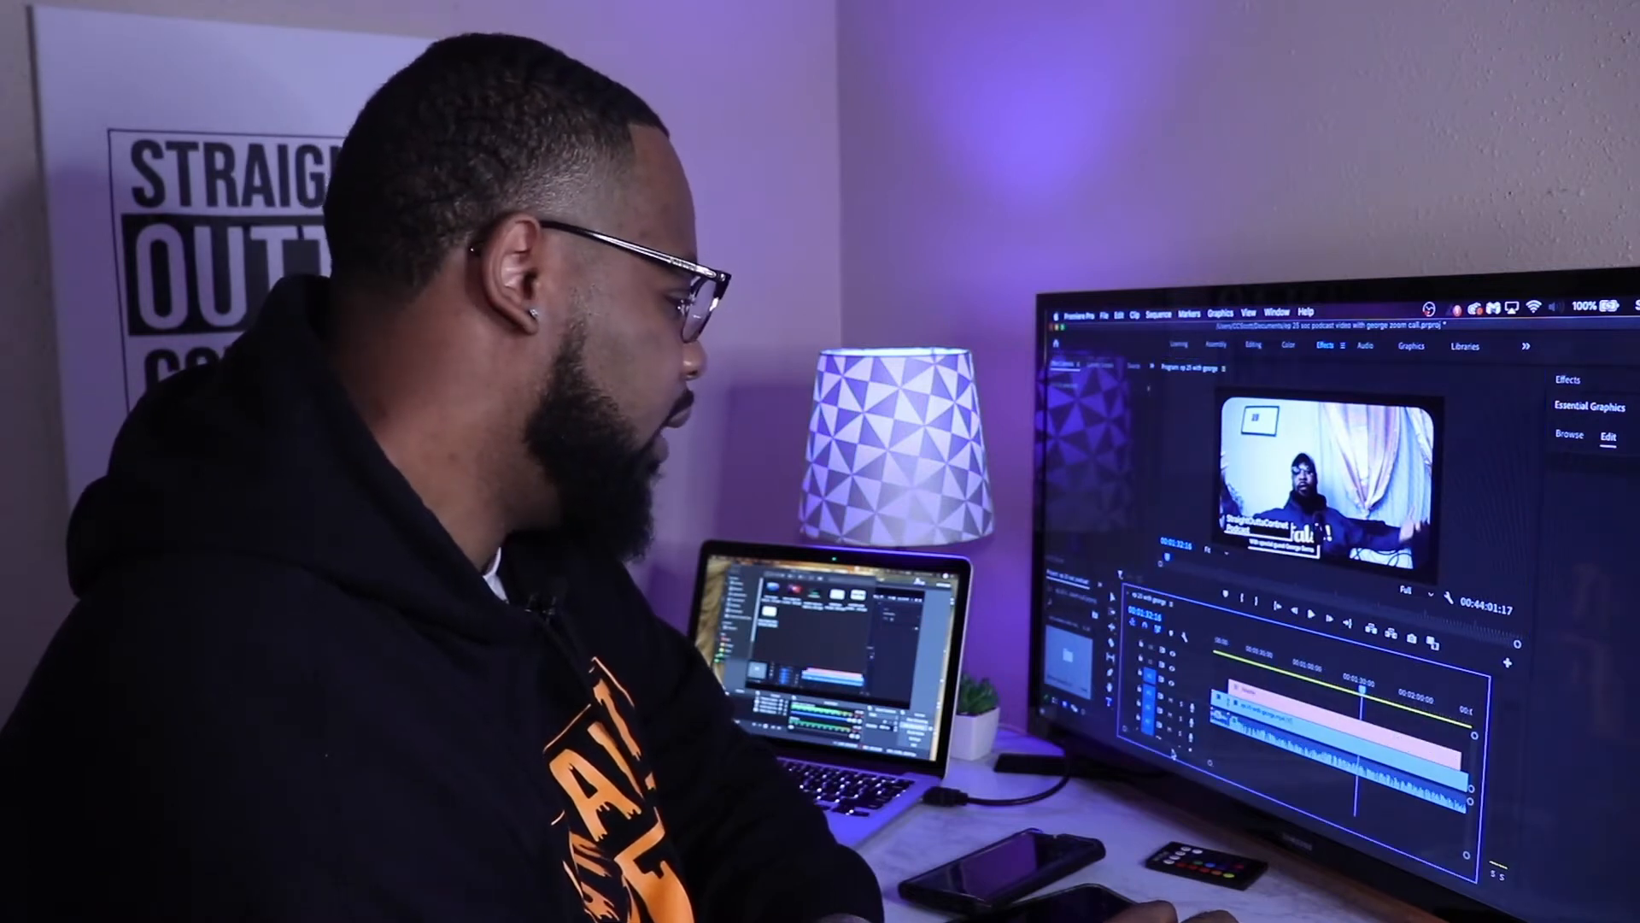
Step: Hide the text layers of the podcast title graphic and move the playhead slightly earlier in the sequence
{"action": "left_click_drag", "start_coordinate": [1363, 692], "coordinate": [1267, 684]}
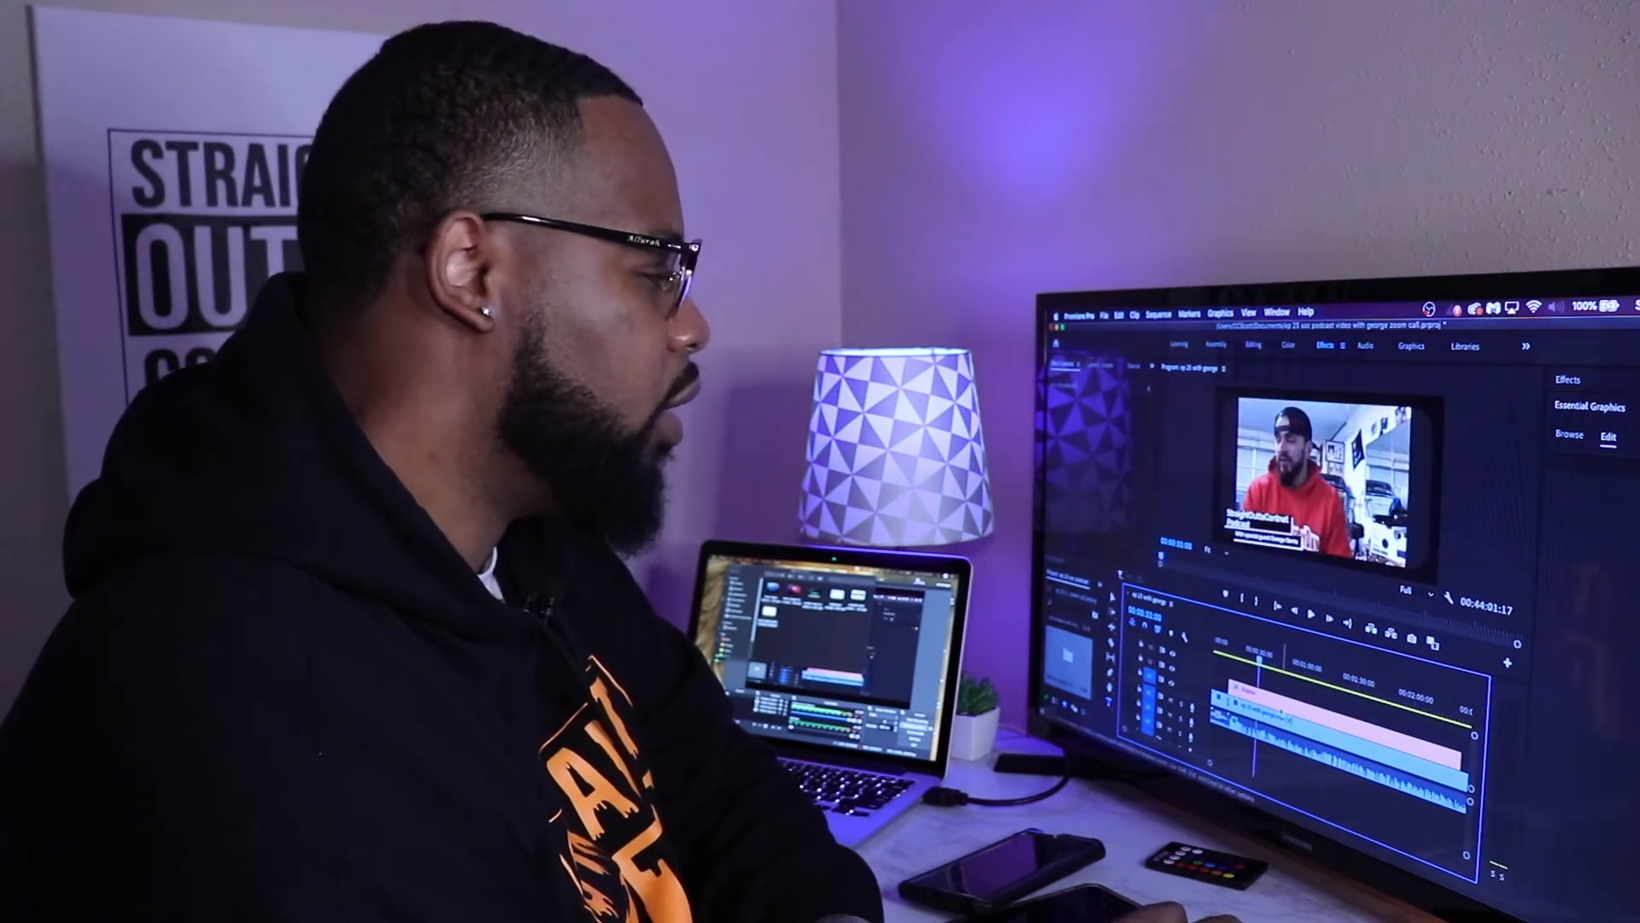
{"action": "left_click", "coordinate": [1278, 709]}
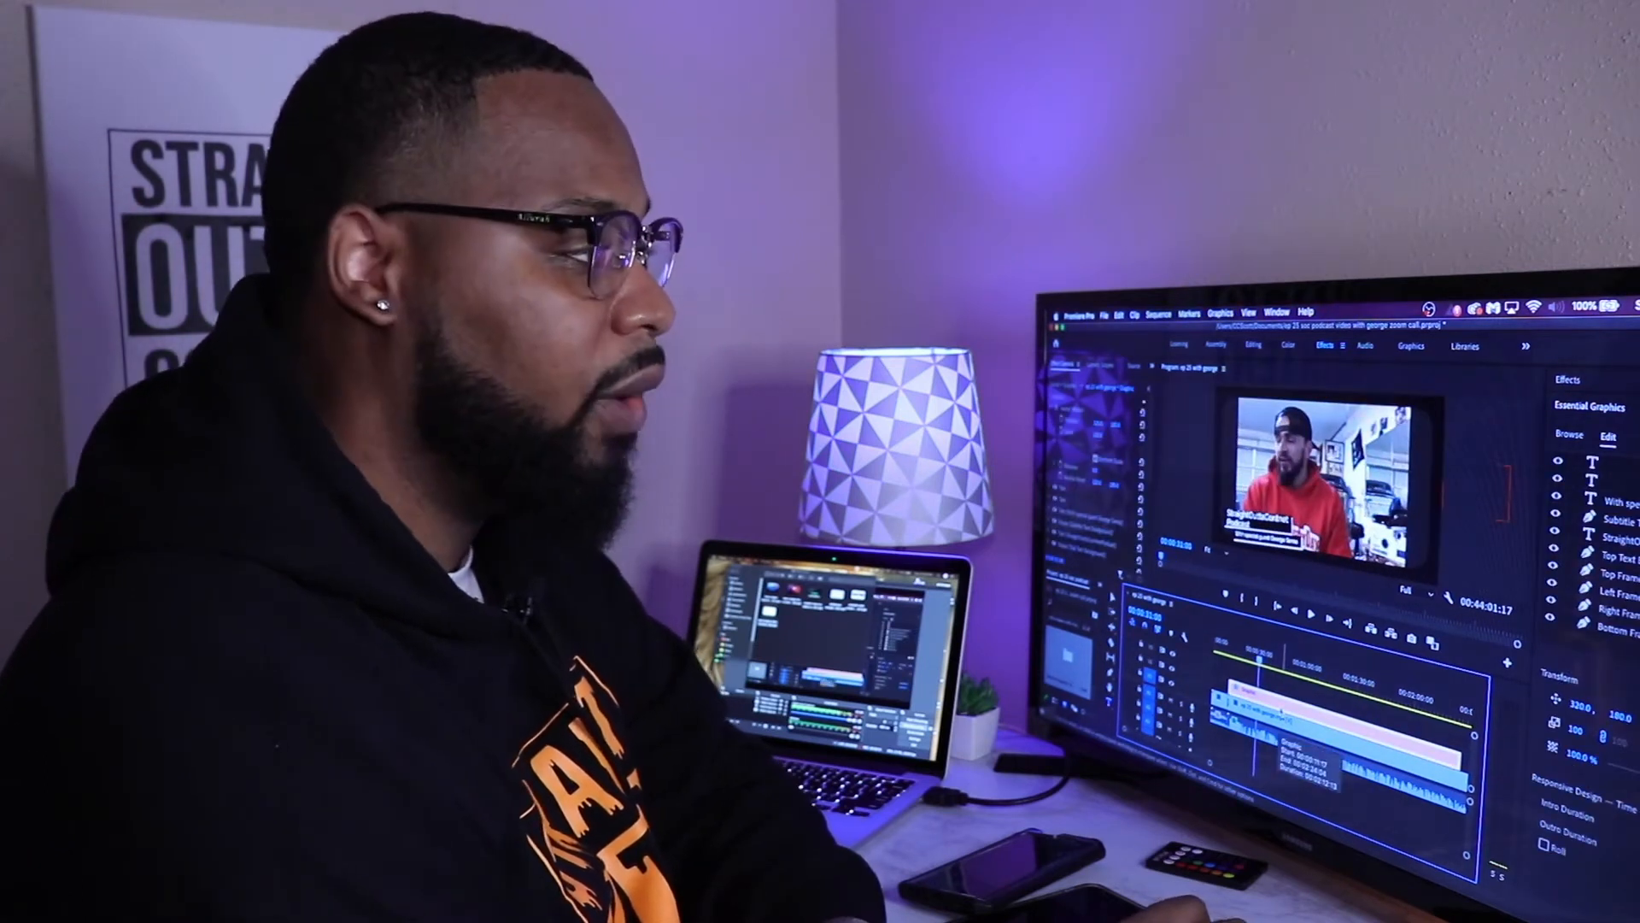
{"action": "left_click", "coordinate": [1558, 499]}
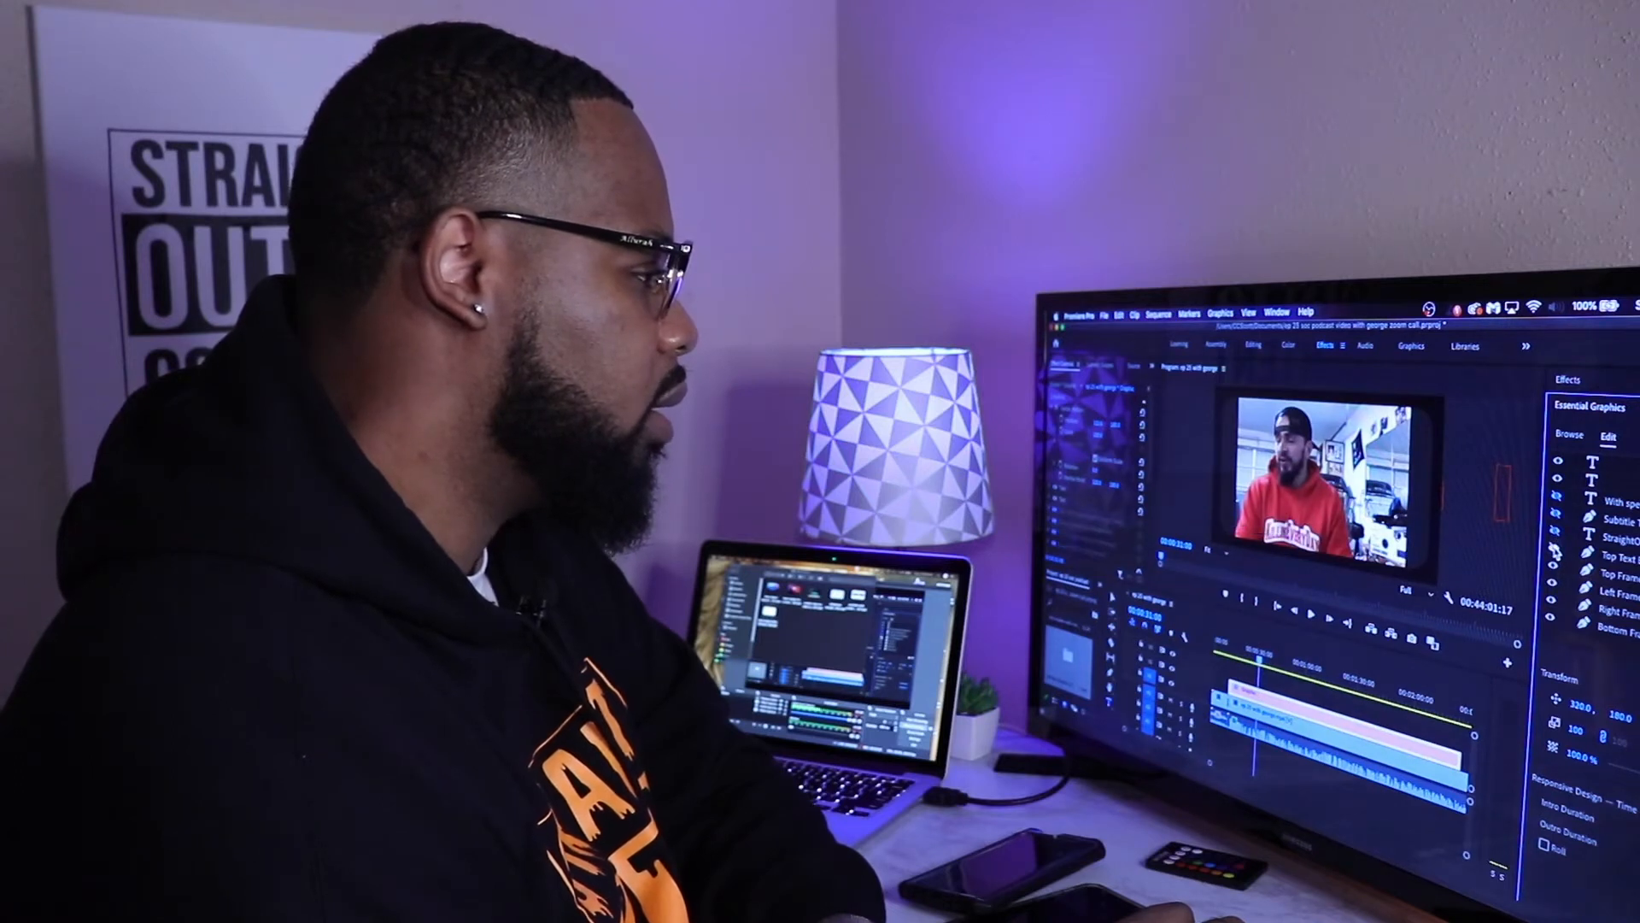
{"action": "left_click_drag", "start_coordinate": [1261, 663], "coordinate": [1243, 663]}
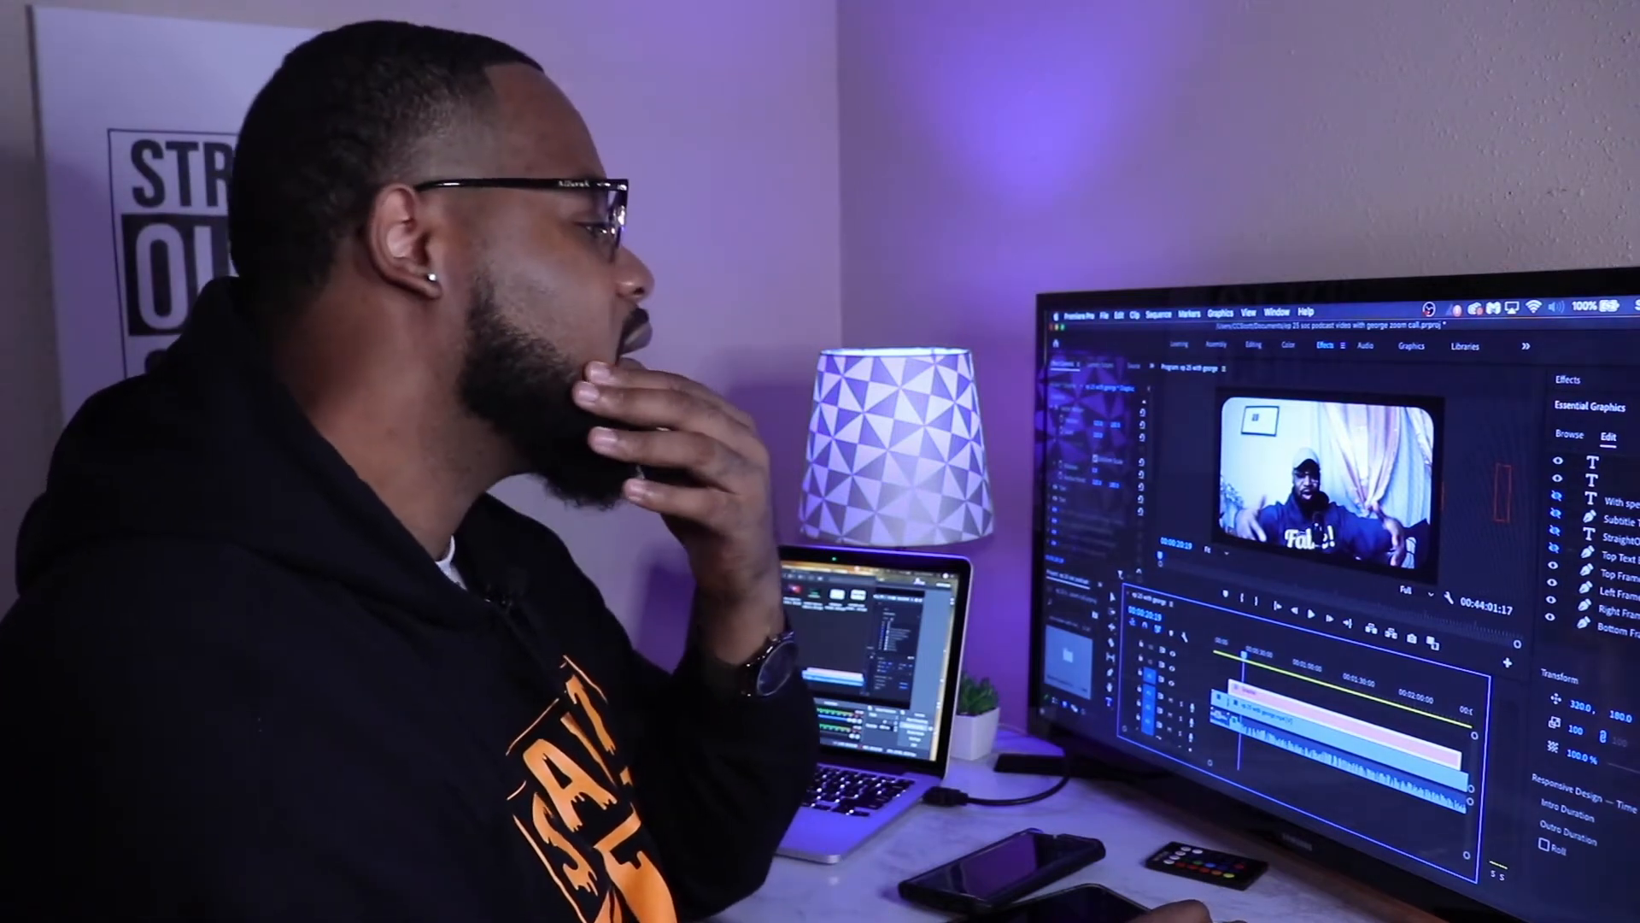
Step: Browse the motion graphics templates in Essential Graphics for a suitable lower third
{"action": "left_click", "coordinate": [1572, 435]}
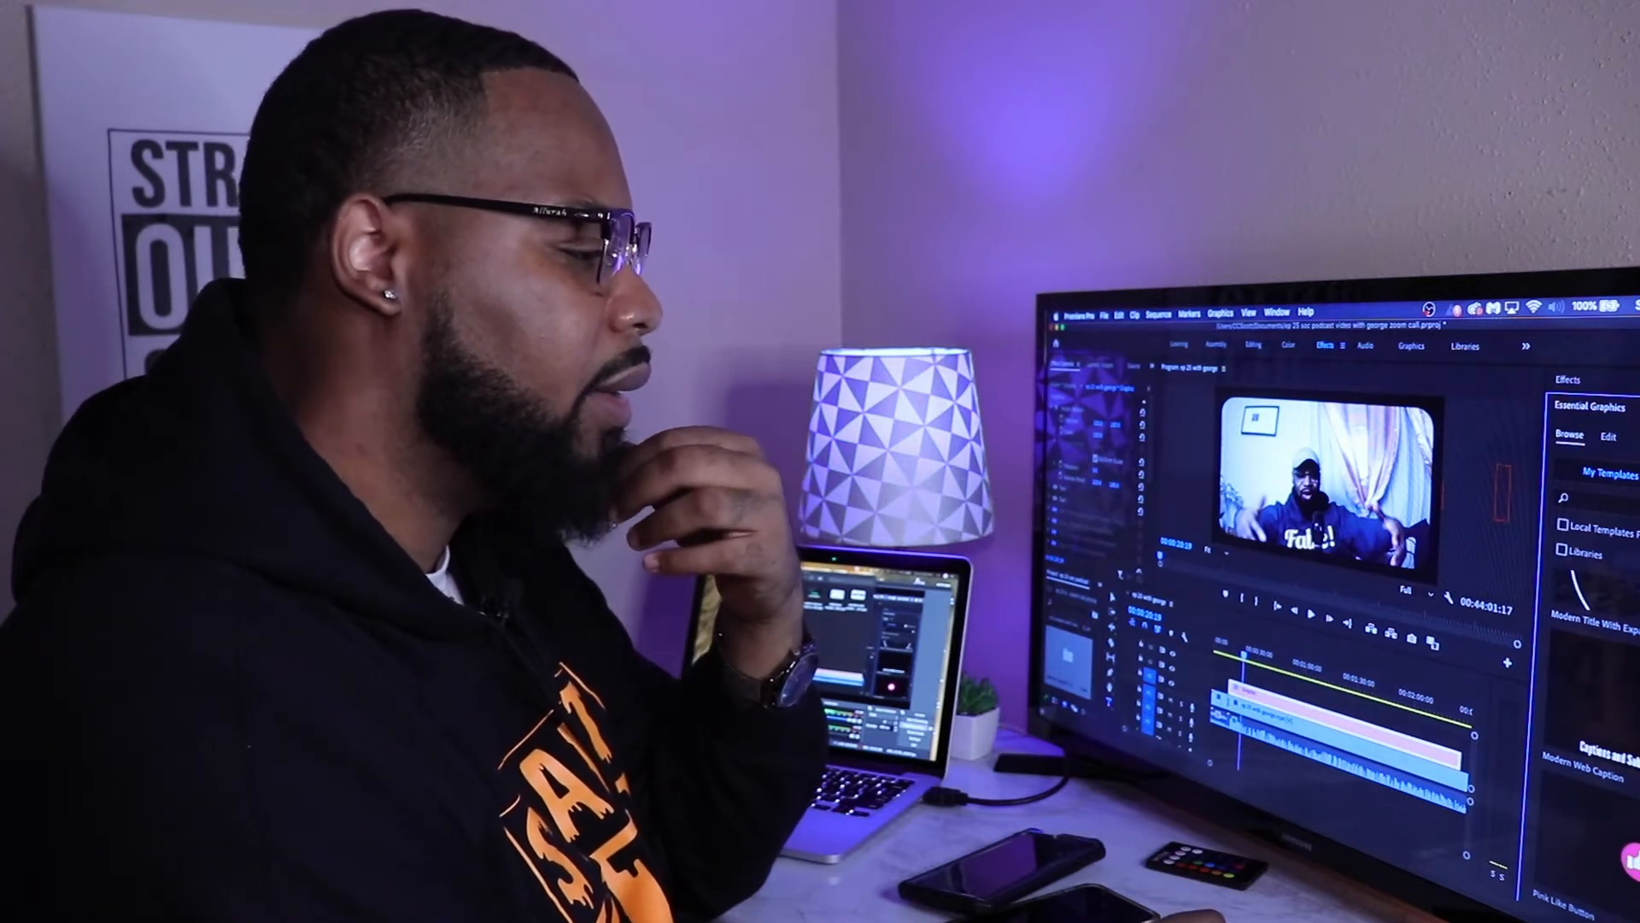
{"action": "scroll", "coordinate": [1588, 683], "scroll_direction": "down", "scroll_amount": 3}
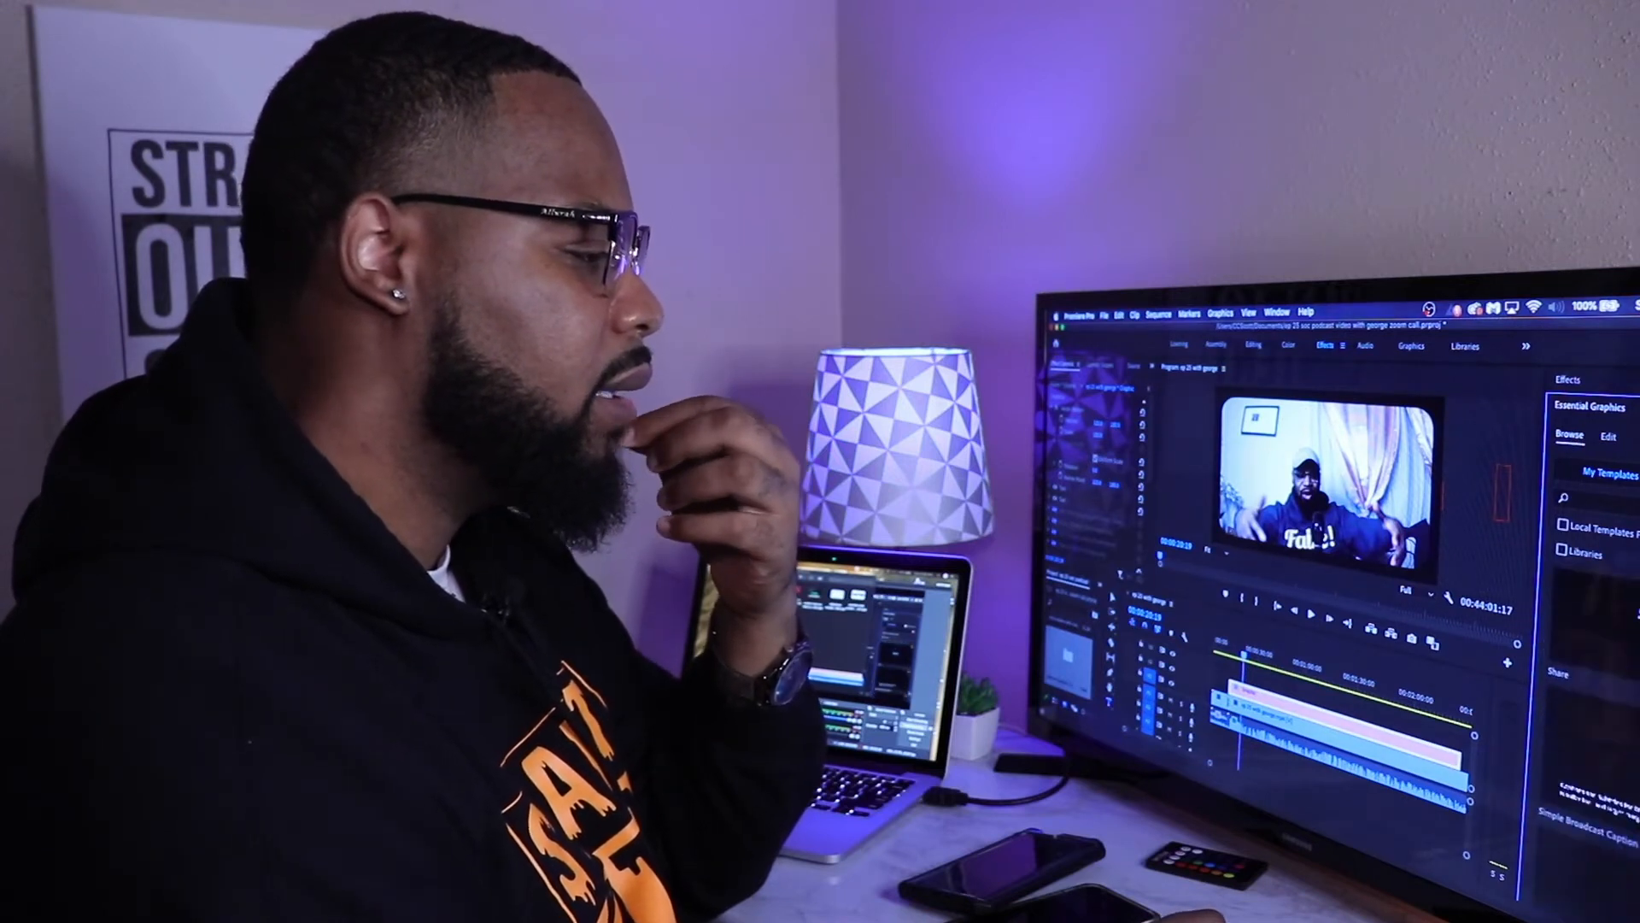
{"action": "scroll", "coordinate": [1589, 684], "scroll_direction": "down", "scroll_amount": 5}
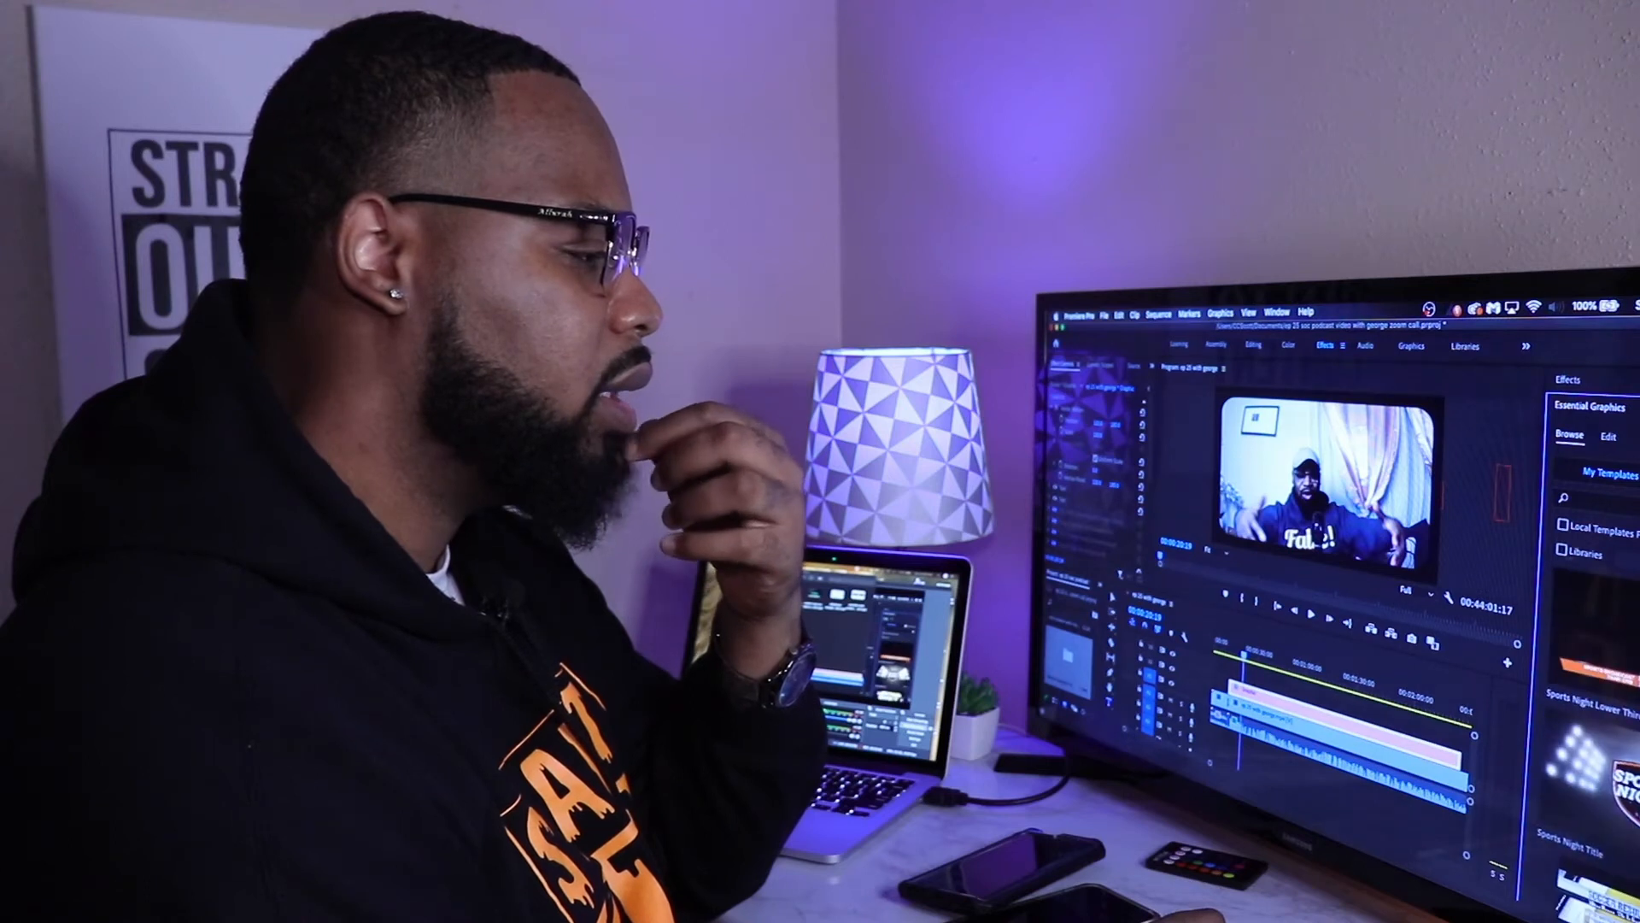
{"action": "scroll", "coordinate": [1589, 684], "scroll_direction": "up", "scroll_amount": 1}
{"action": "scroll", "coordinate": [1589, 684], "scroll_direction": "down", "scroll_amount": 2}
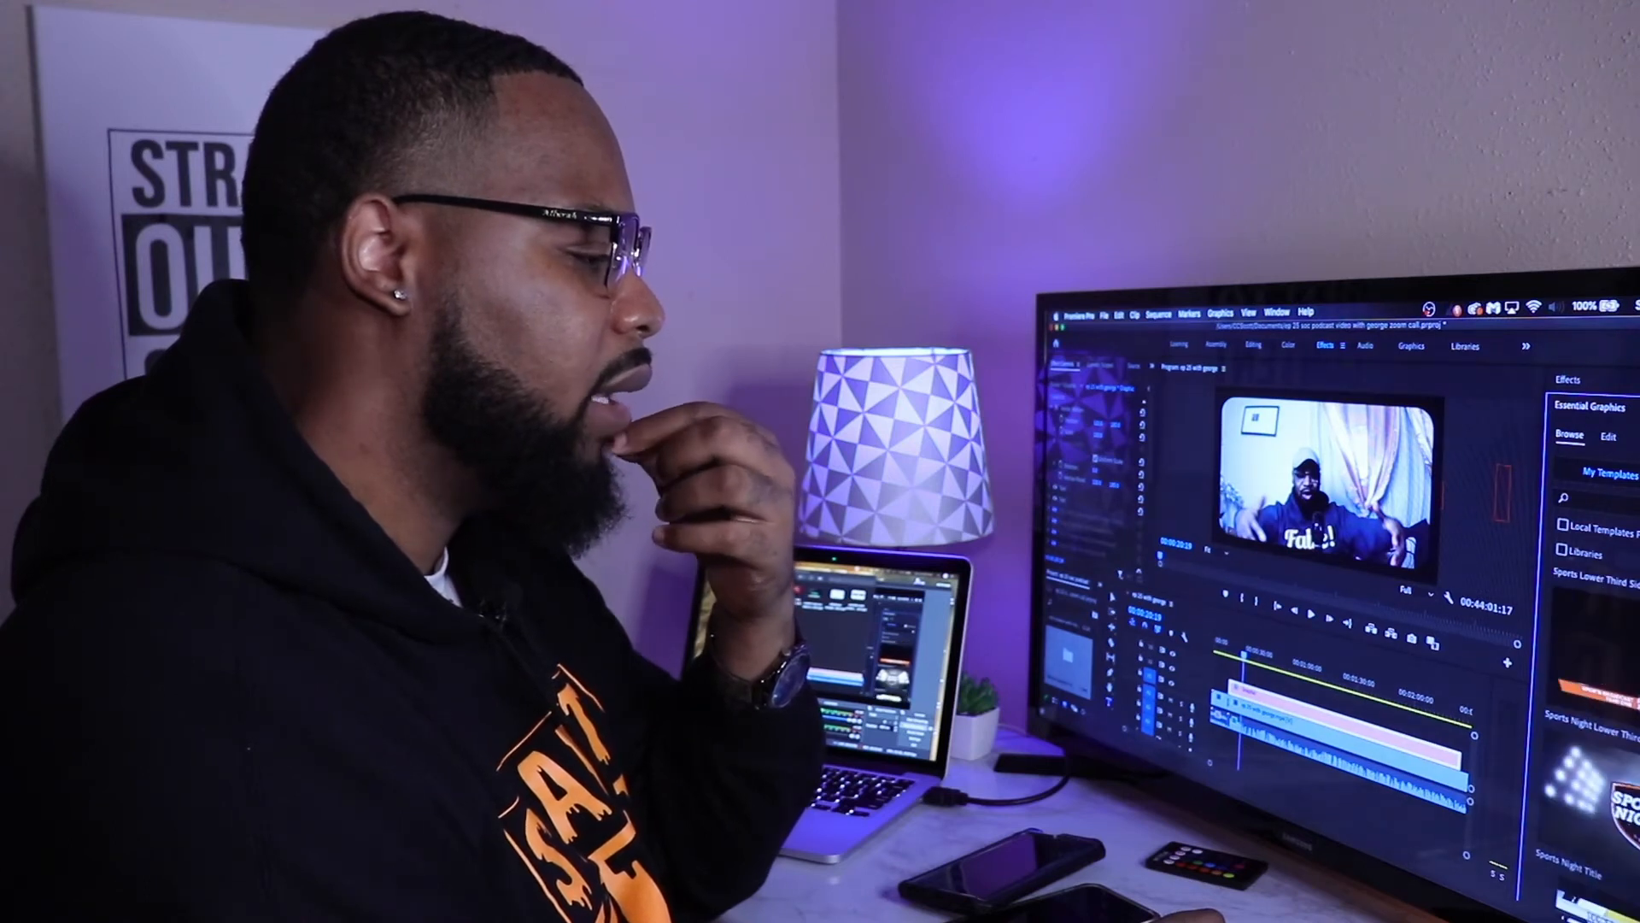
{"action": "scroll", "coordinate": [1589, 683], "scroll_direction": "down", "scroll_amount": 2}
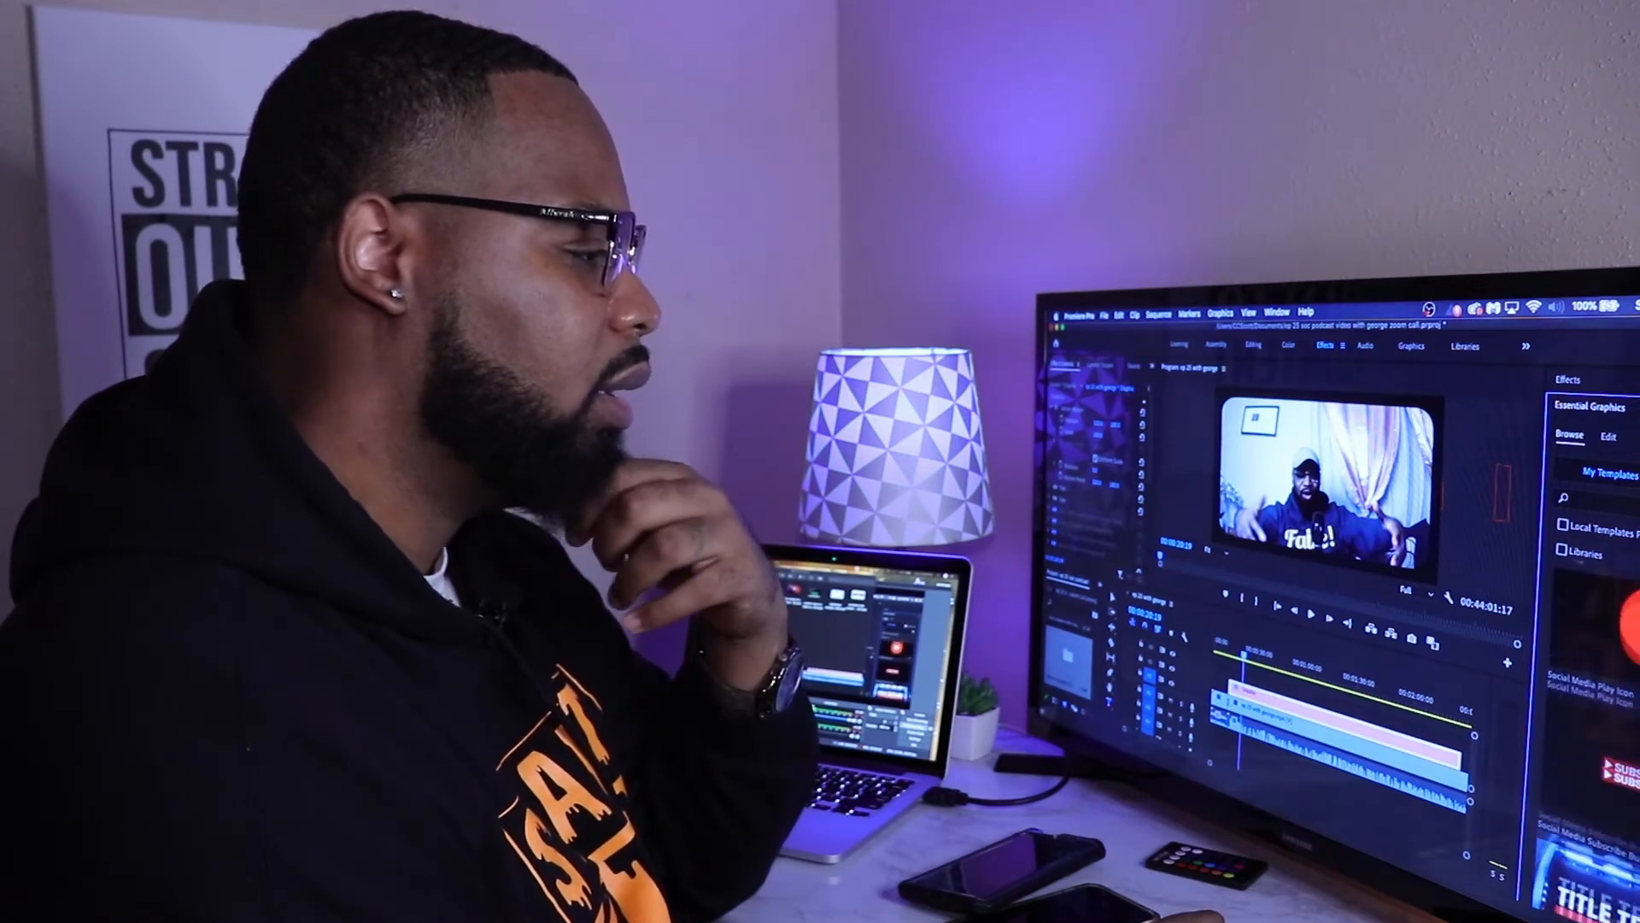
{"action": "scroll", "coordinate": [1588, 684], "scroll_direction": "up", "scroll_amount": 3}
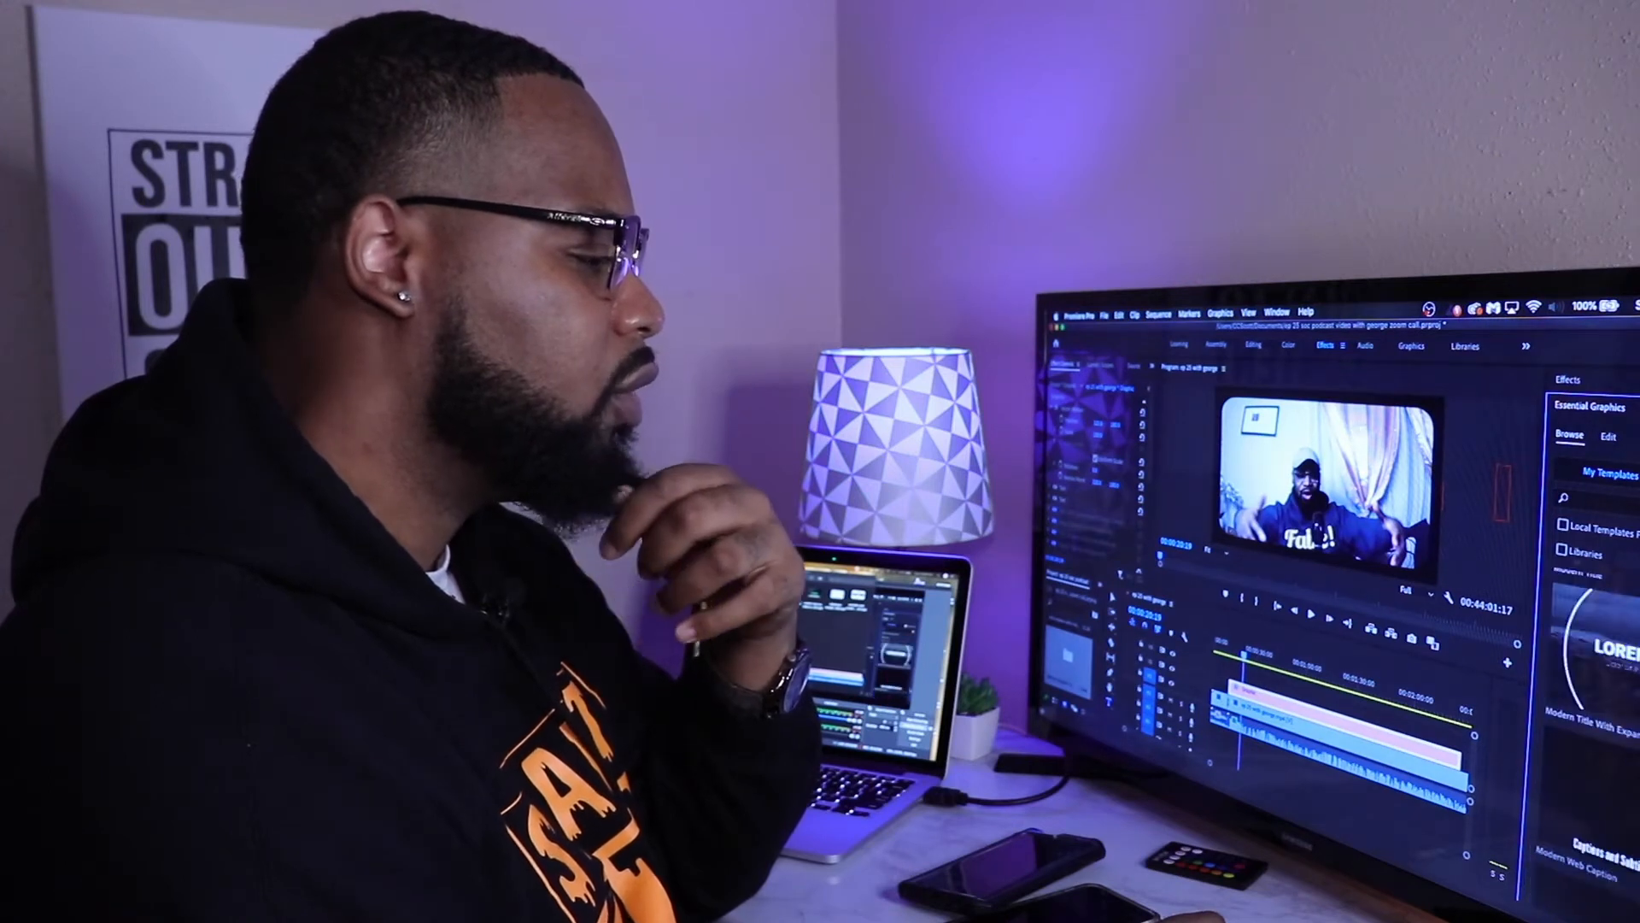
{"action": "scroll", "coordinate": [1589, 726], "scroll_direction": "up", "scroll_amount": 3}
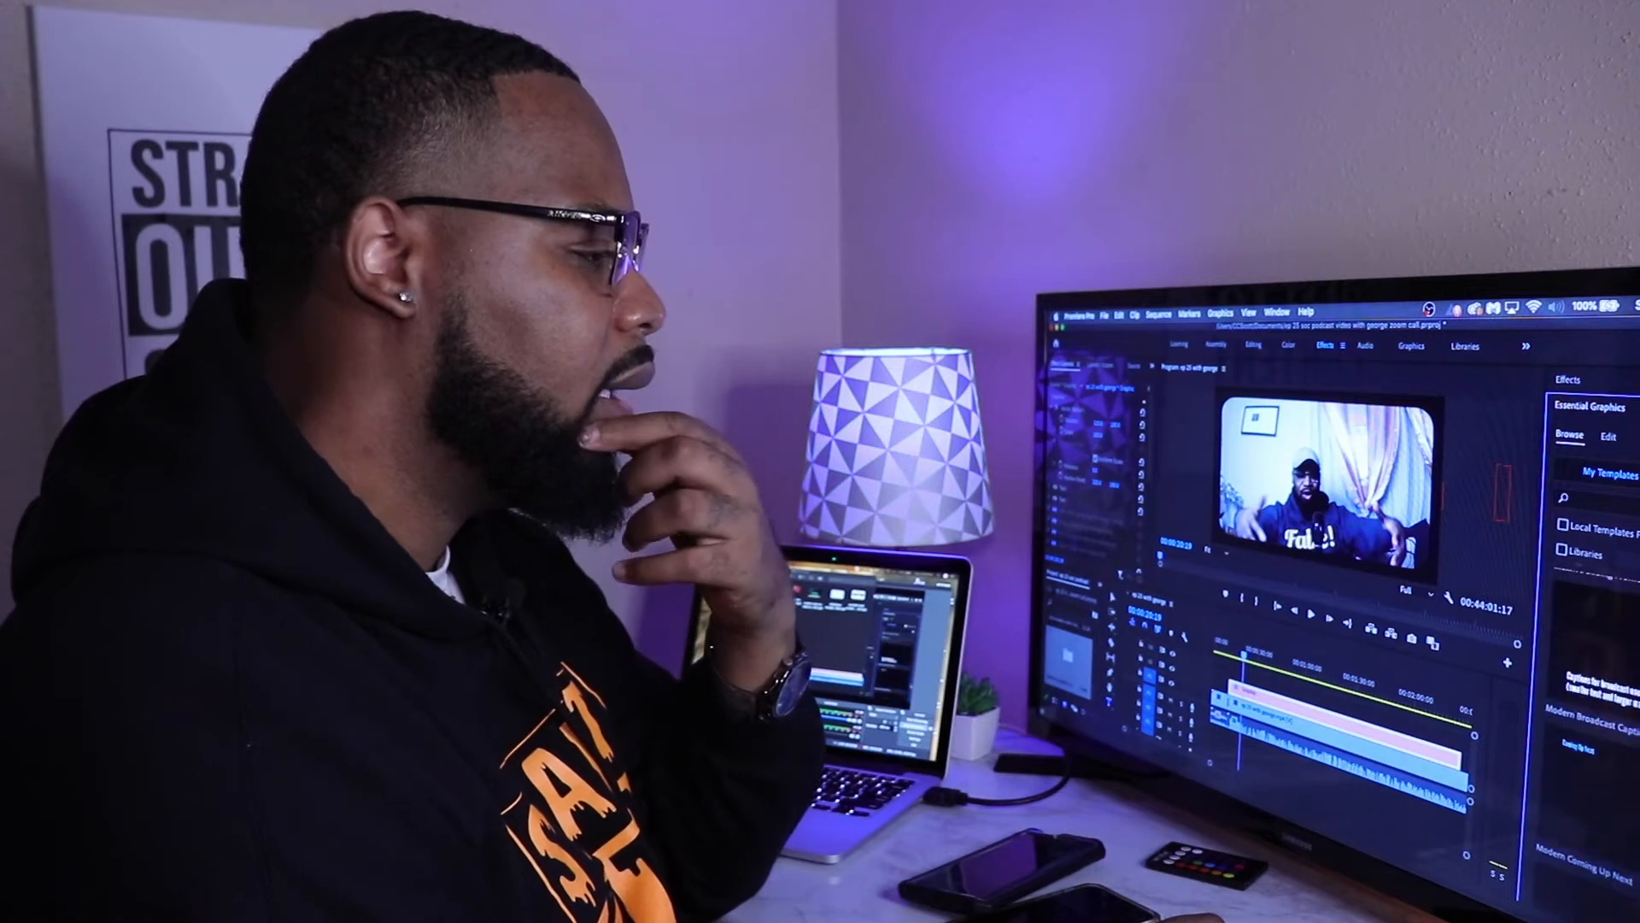
{"action": "scroll", "coordinate": [1588, 726], "scroll_direction": "up", "scroll_amount": 3}
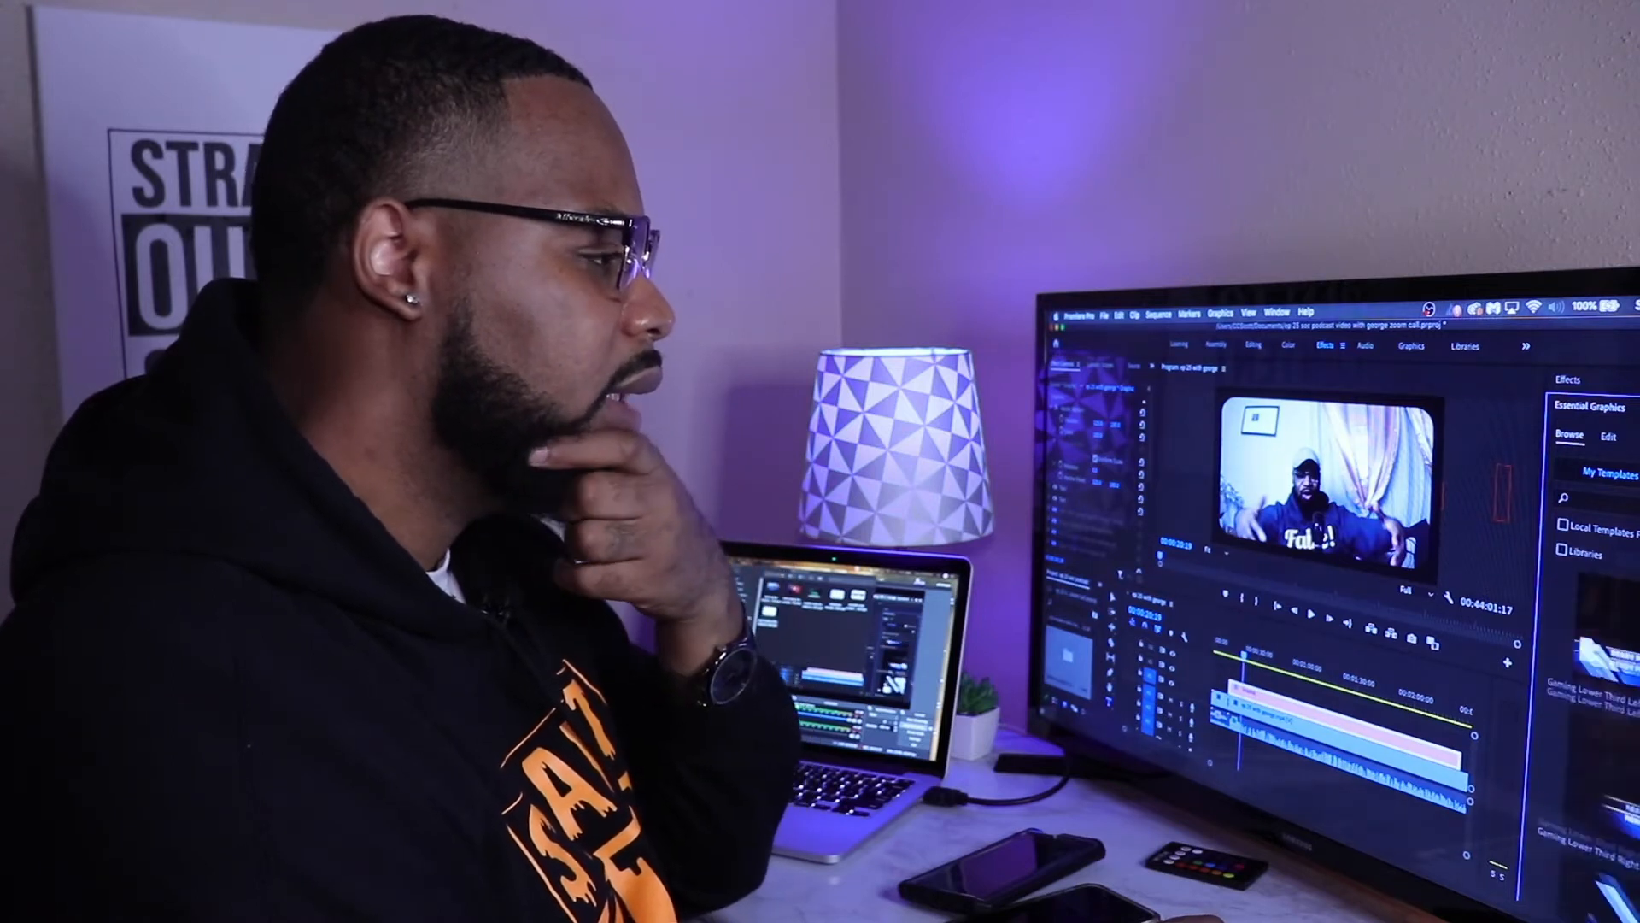
{"action": "scroll", "coordinate": [1588, 726], "scroll_direction": "up", "scroll_amount": 3}
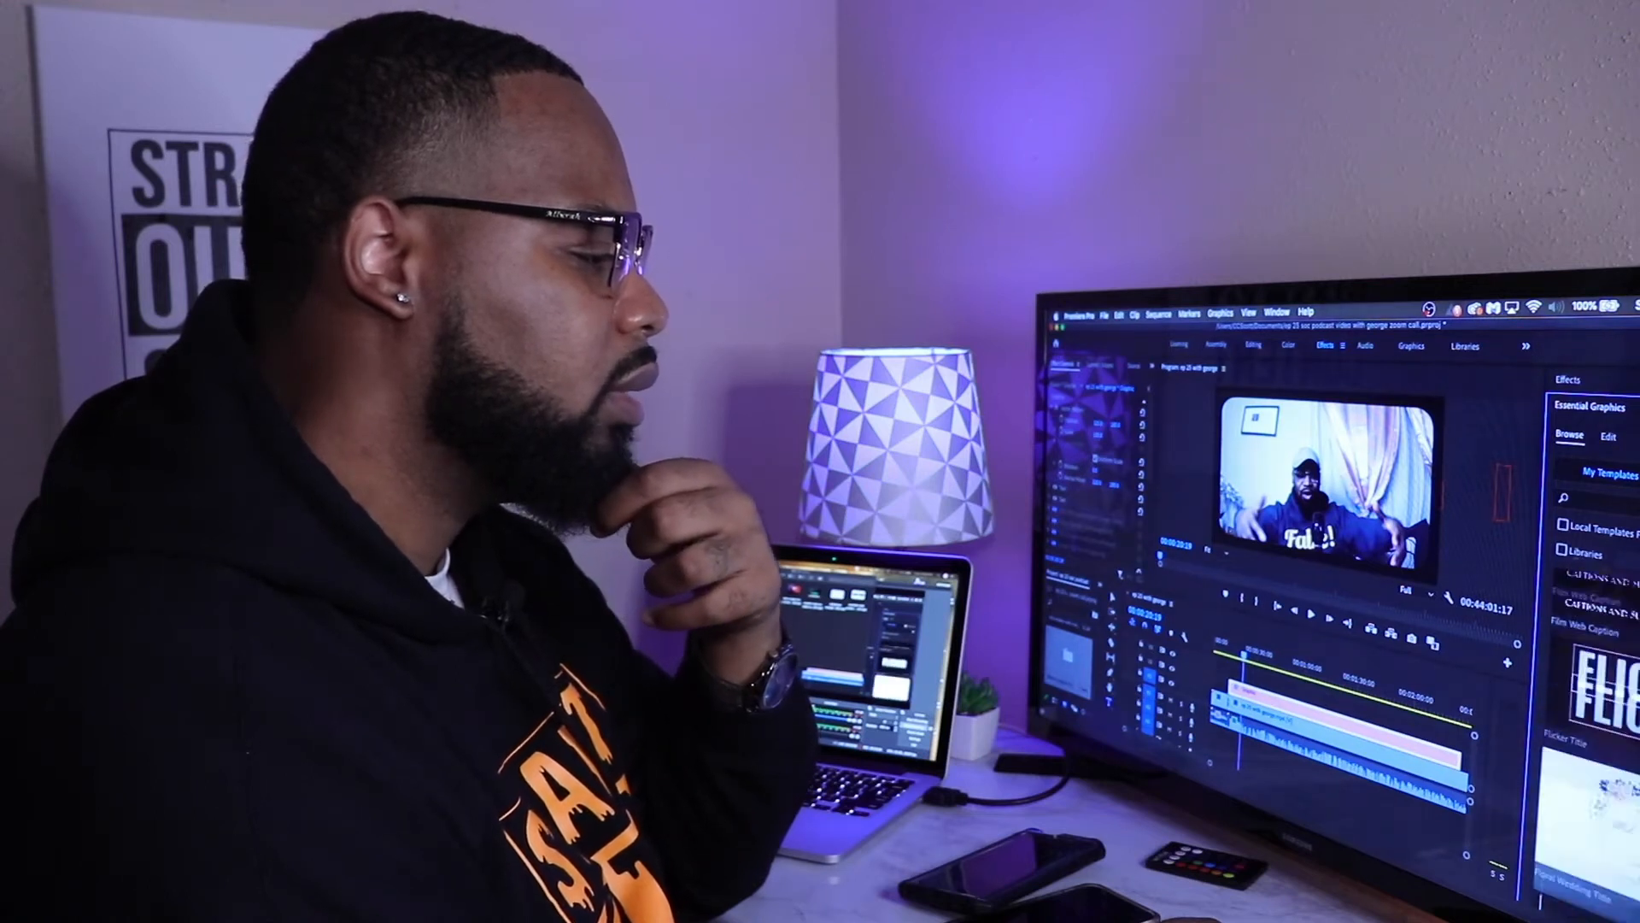
{"action": "scroll", "coordinate": [1589, 726], "scroll_direction": "up", "scroll_amount": 3}
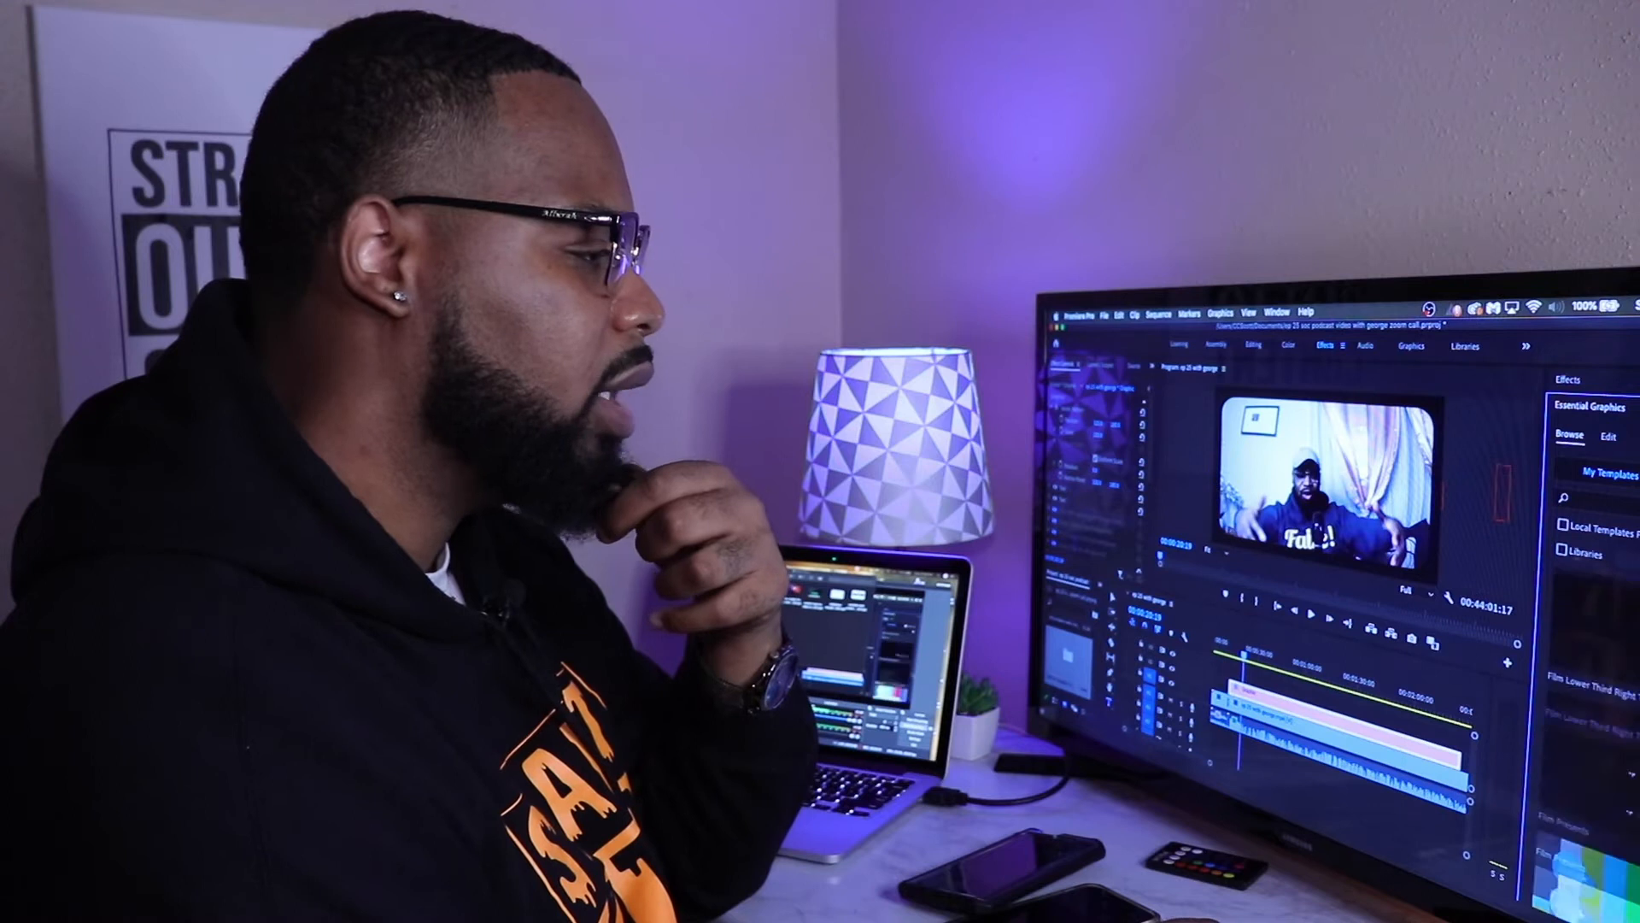
{"action": "scroll", "coordinate": [1589, 726], "scroll_direction": "up", "scroll_amount": 10}
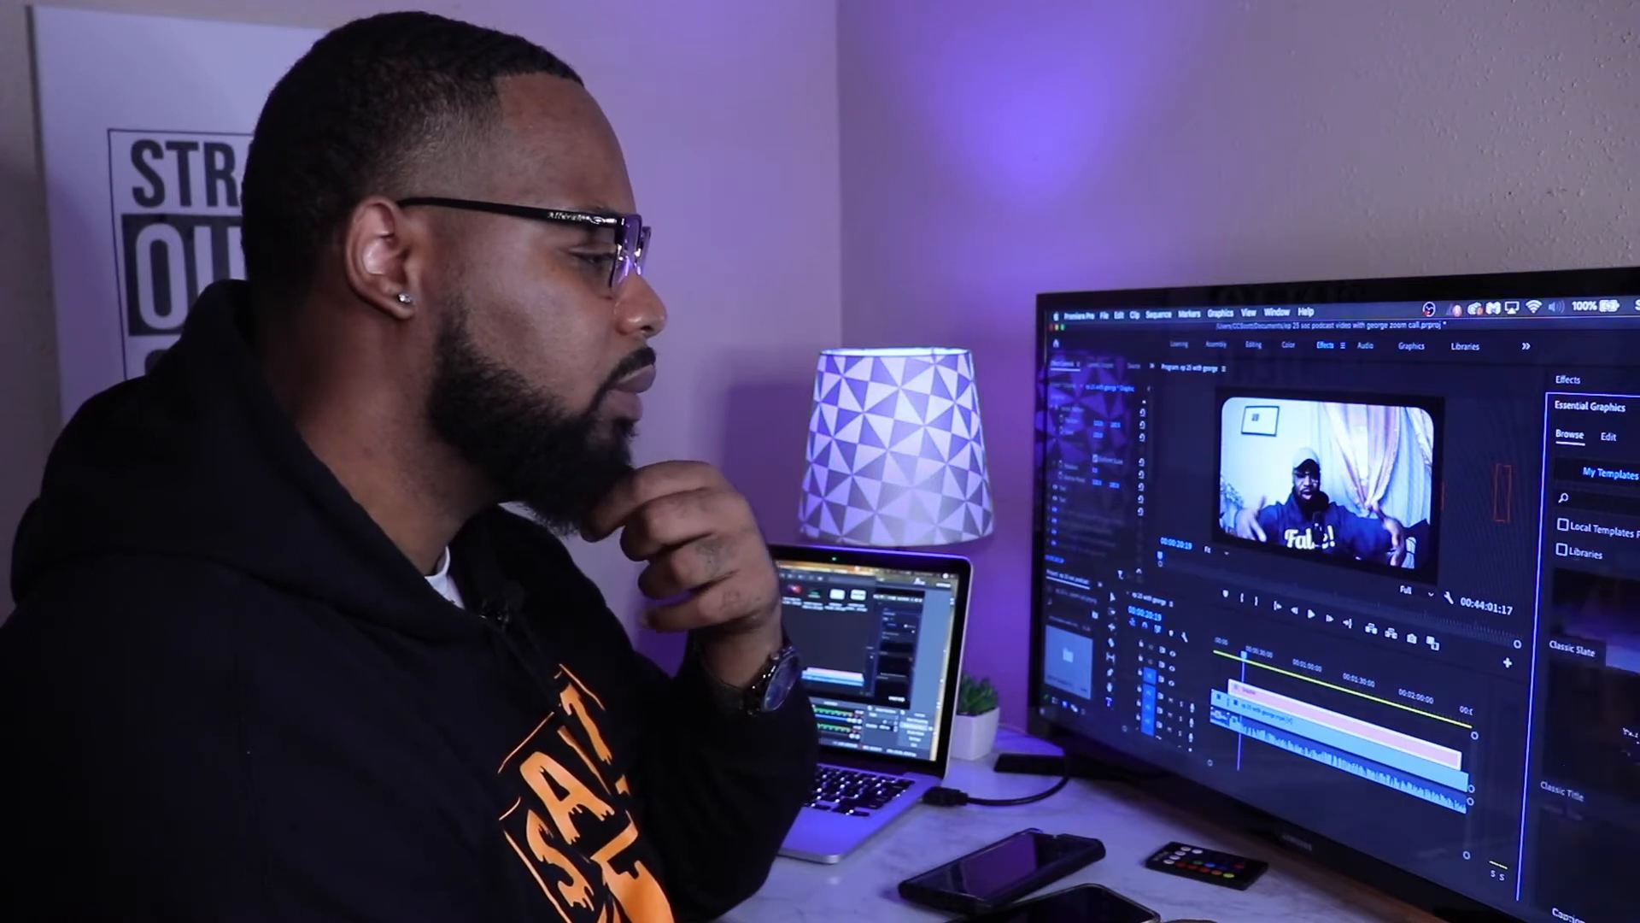
{"action": "scroll", "coordinate": [1589, 726], "scroll_direction": "up", "scroll_amount": 3}
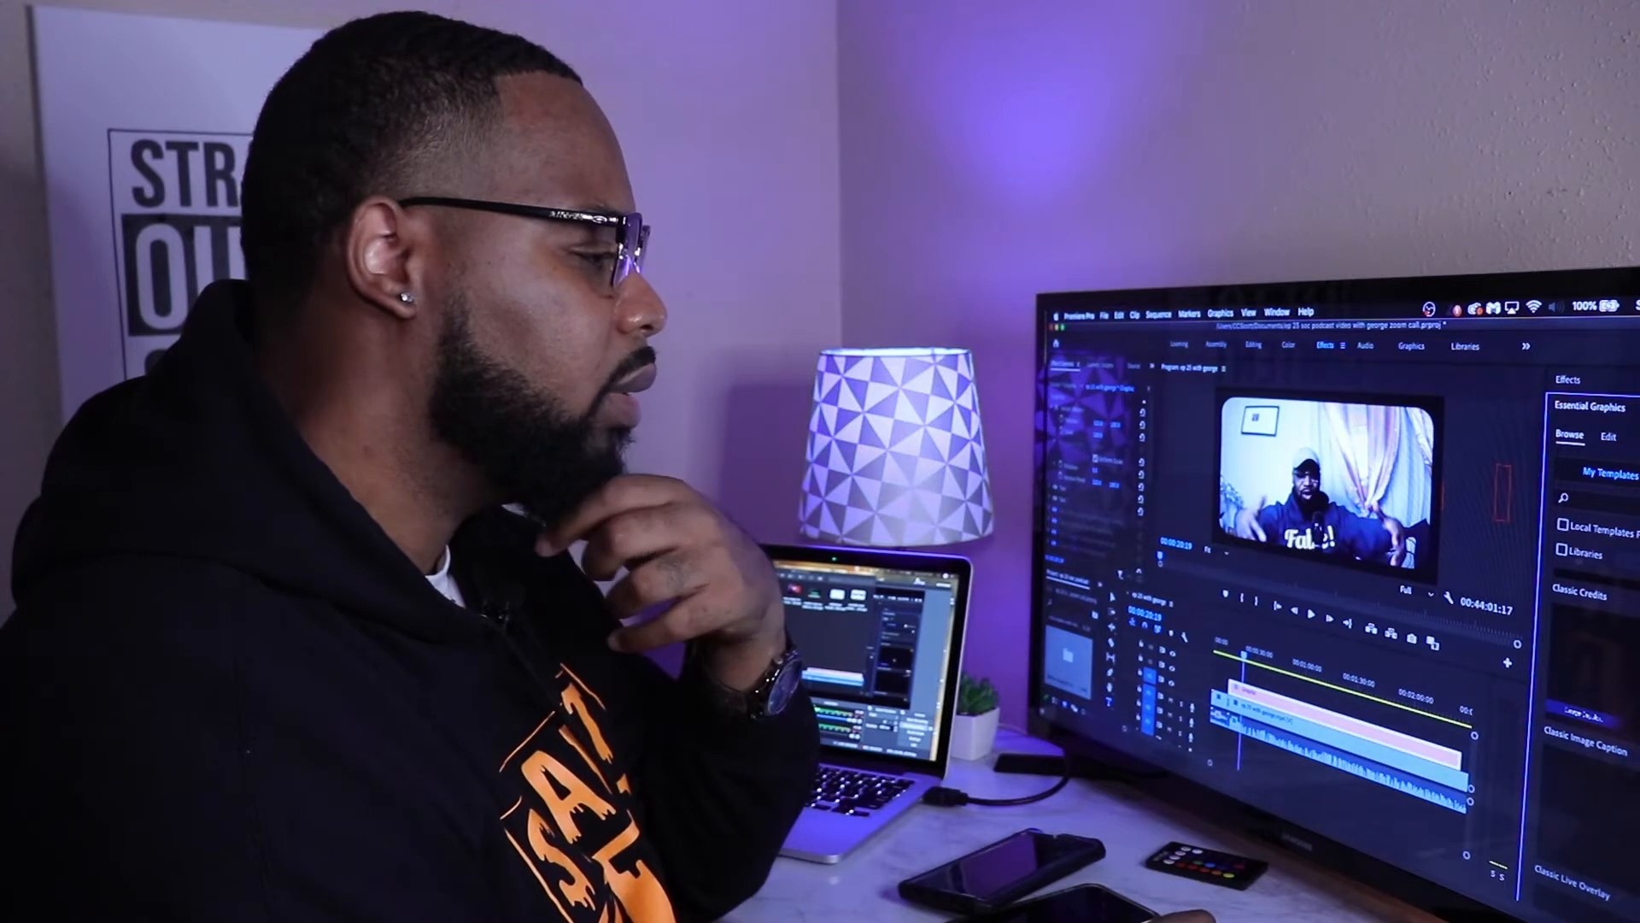
Step: Try the Classic Image Caption template over the call video near the playhead and delete its clip
{"action": "left_click_drag", "start_coordinate": [1246, 662], "coordinate": [1248, 676]}
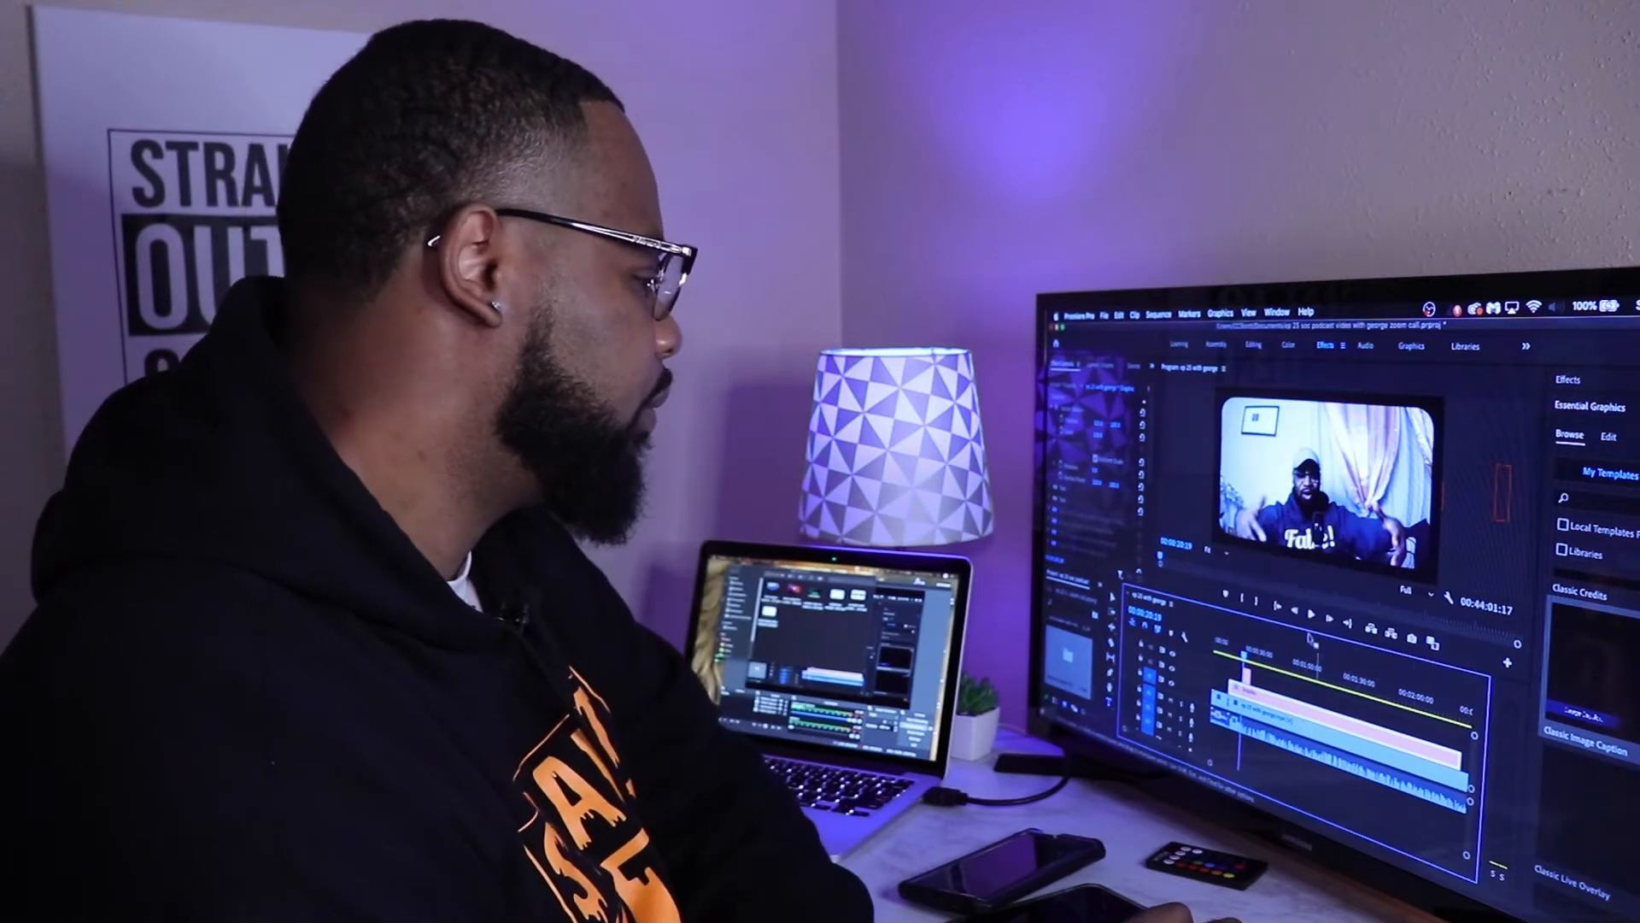
{"action": "left_click", "coordinate": [1311, 615]}
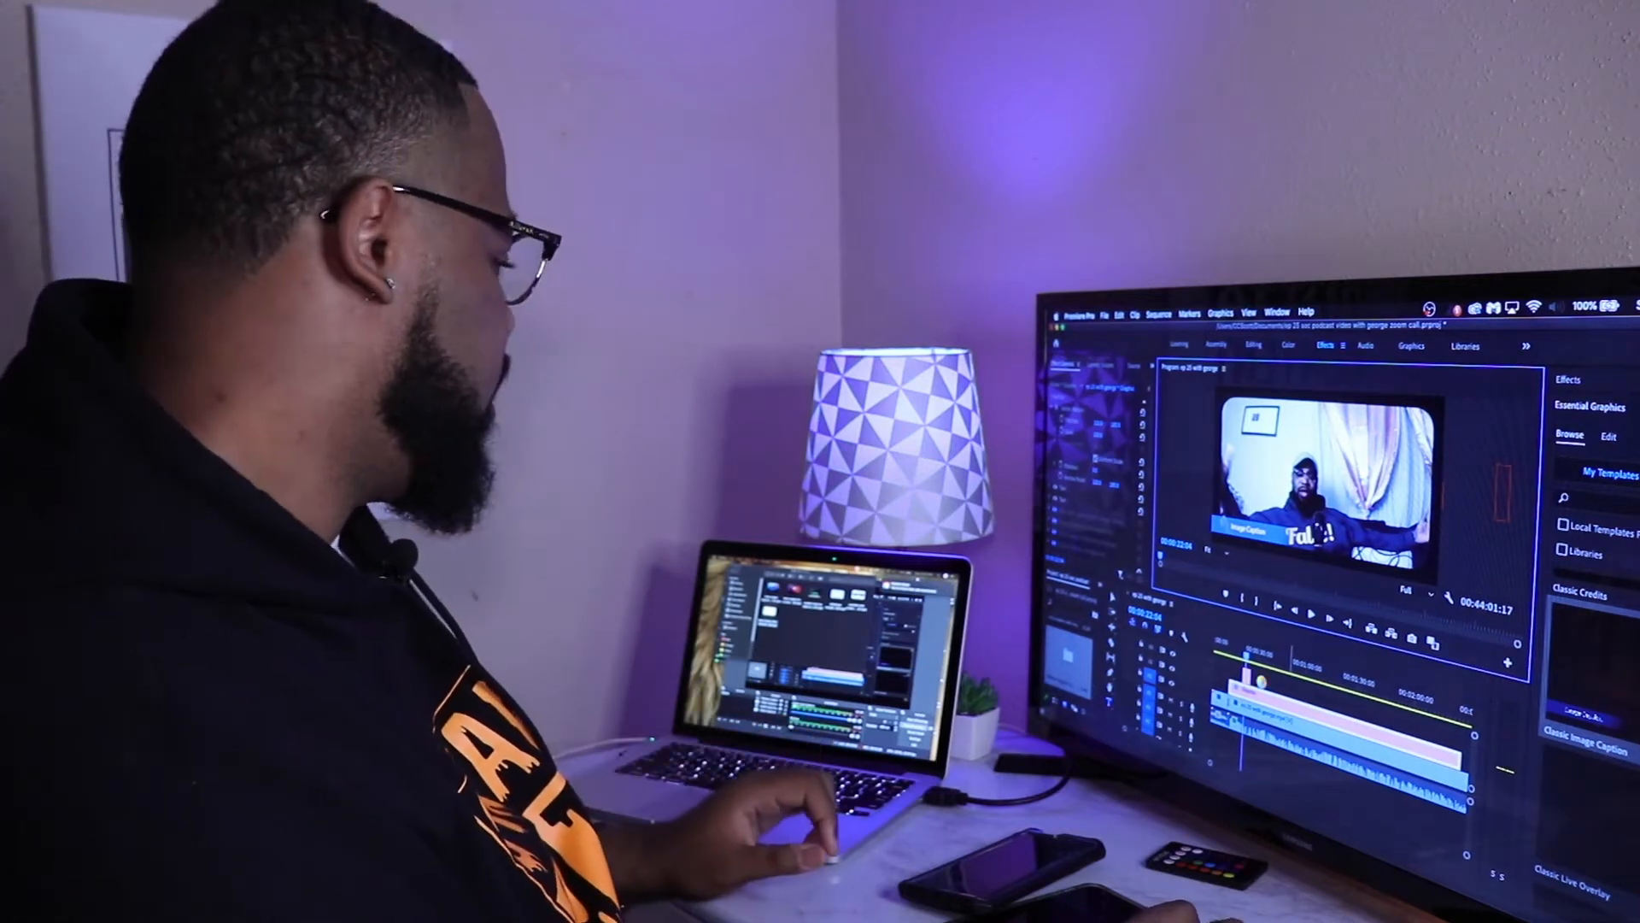
{"action": "left_click", "coordinate": [1248, 676]}
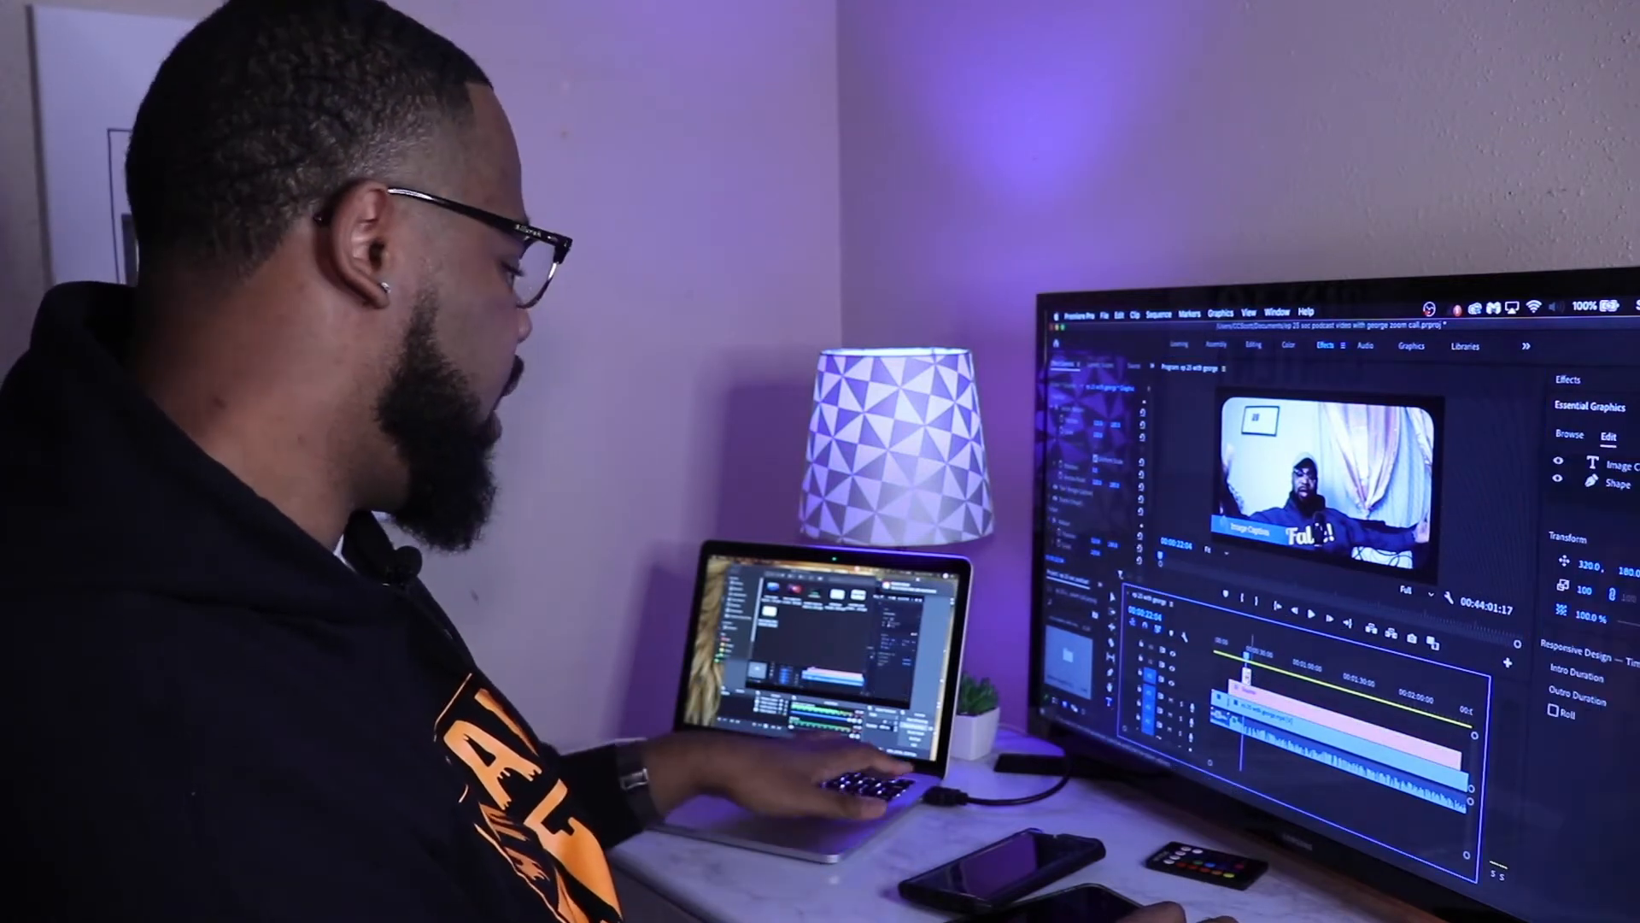
{"action": "key", "text": "Delete"}
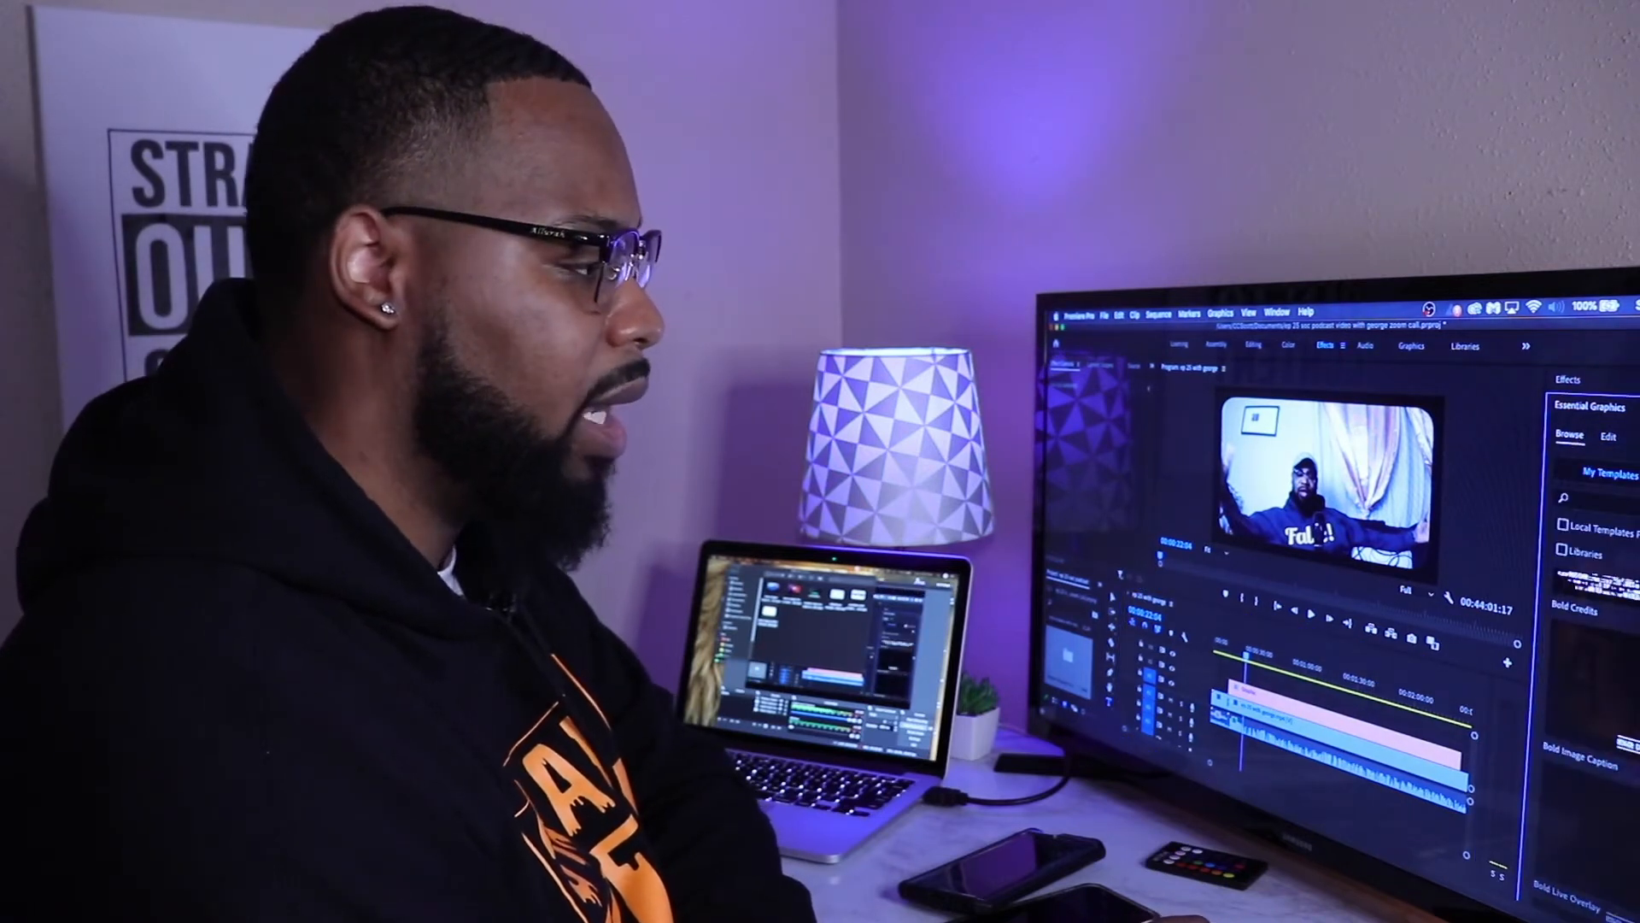
Step: Add the 1_RS_SeeThrough template above the video at the playhead and play it back
{"action": "scroll", "coordinate": [1594, 727], "scroll_direction": "down", "scroll_amount": 2}
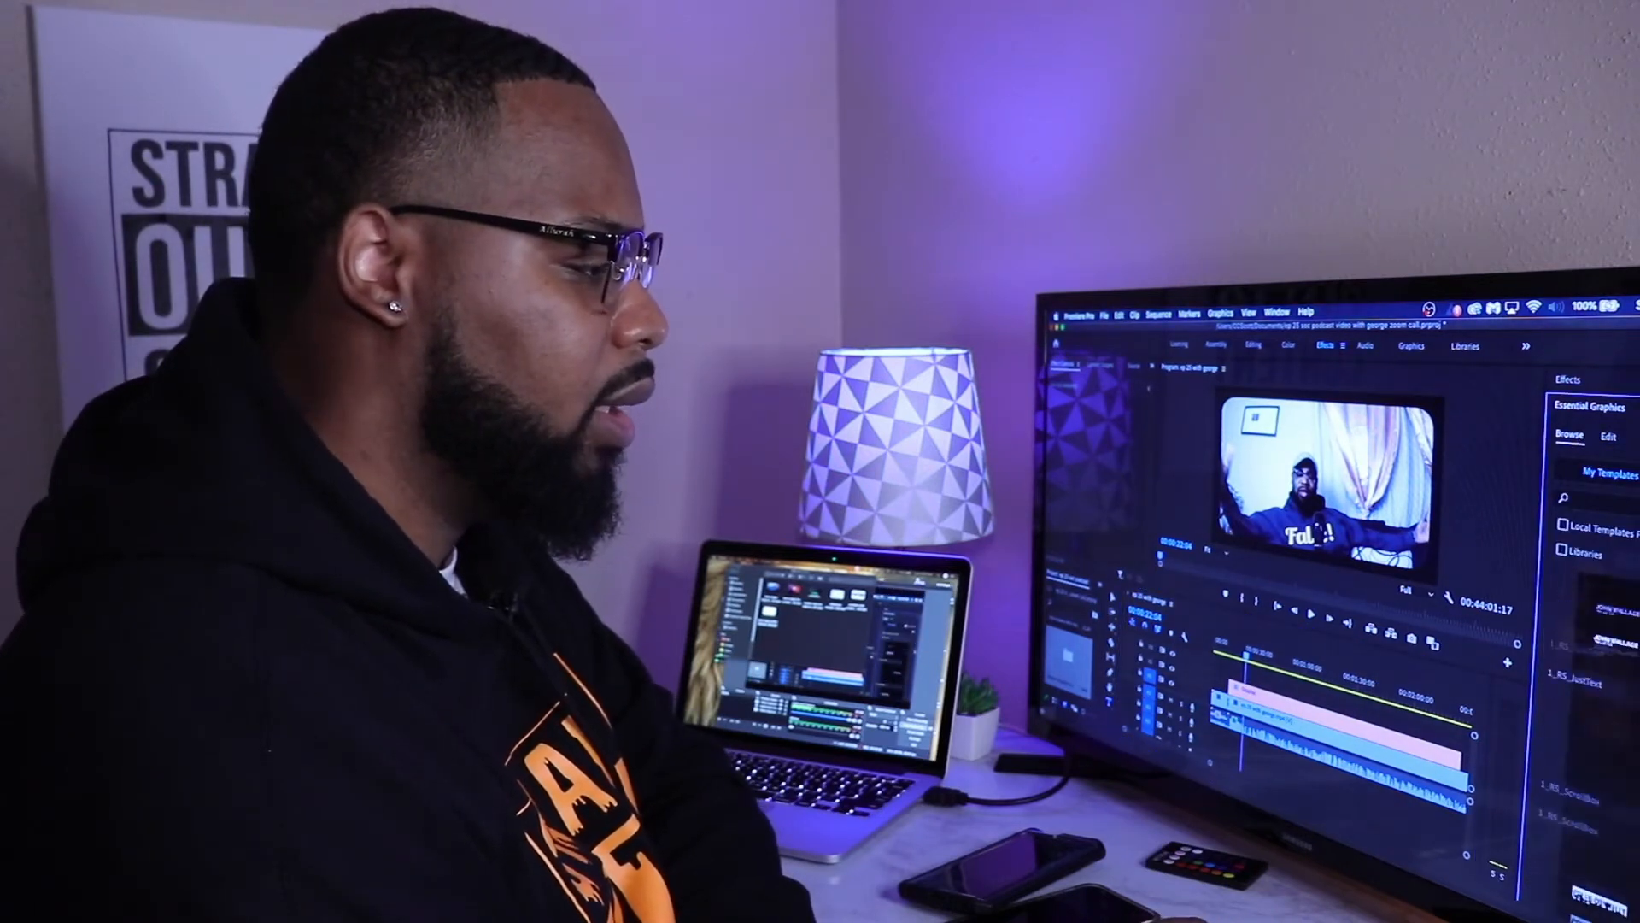
{"action": "left_click_drag", "start_coordinate": [1596, 795], "coordinate": [1251, 678]}
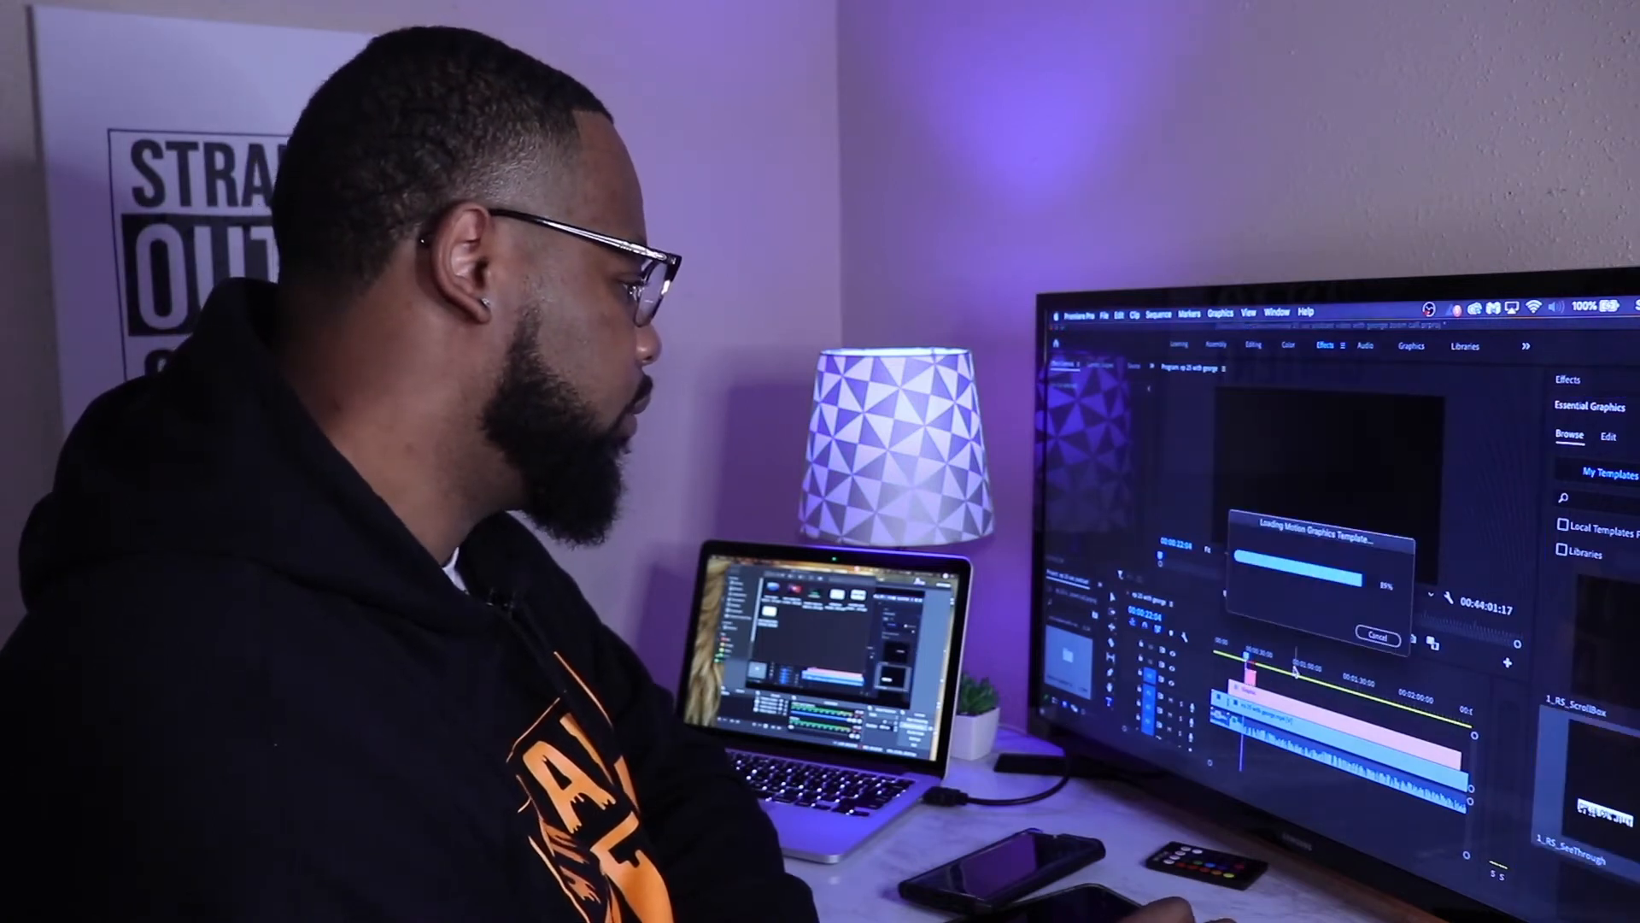
{"action": "left_click", "coordinate": [1310, 617]}
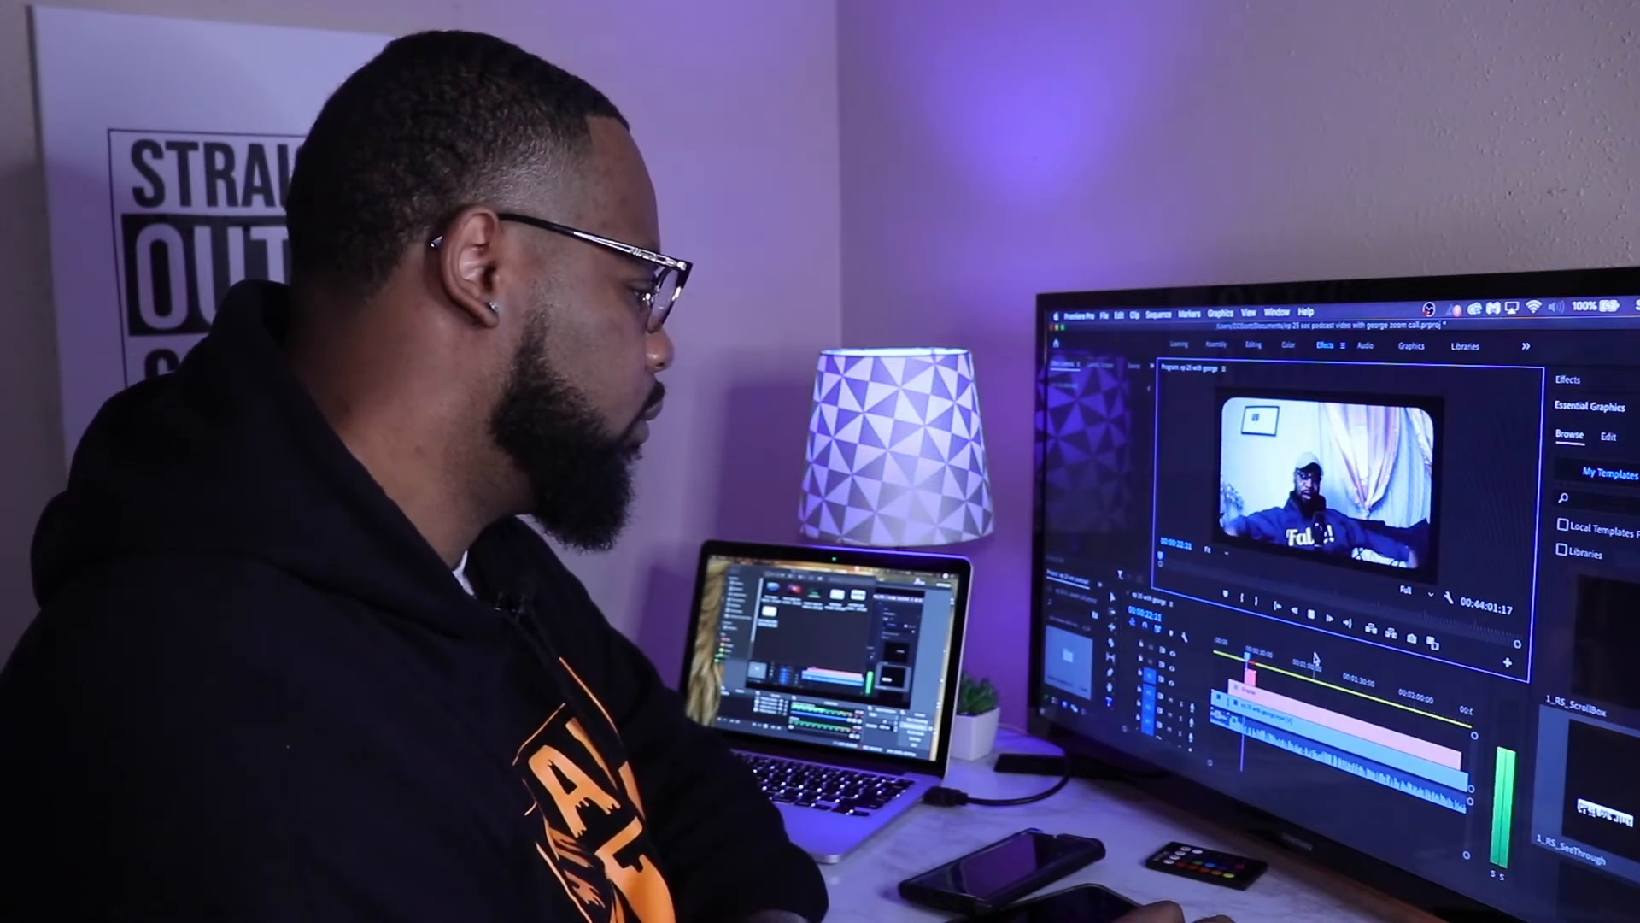
{"action": "left_click", "coordinate": [1251, 674]}
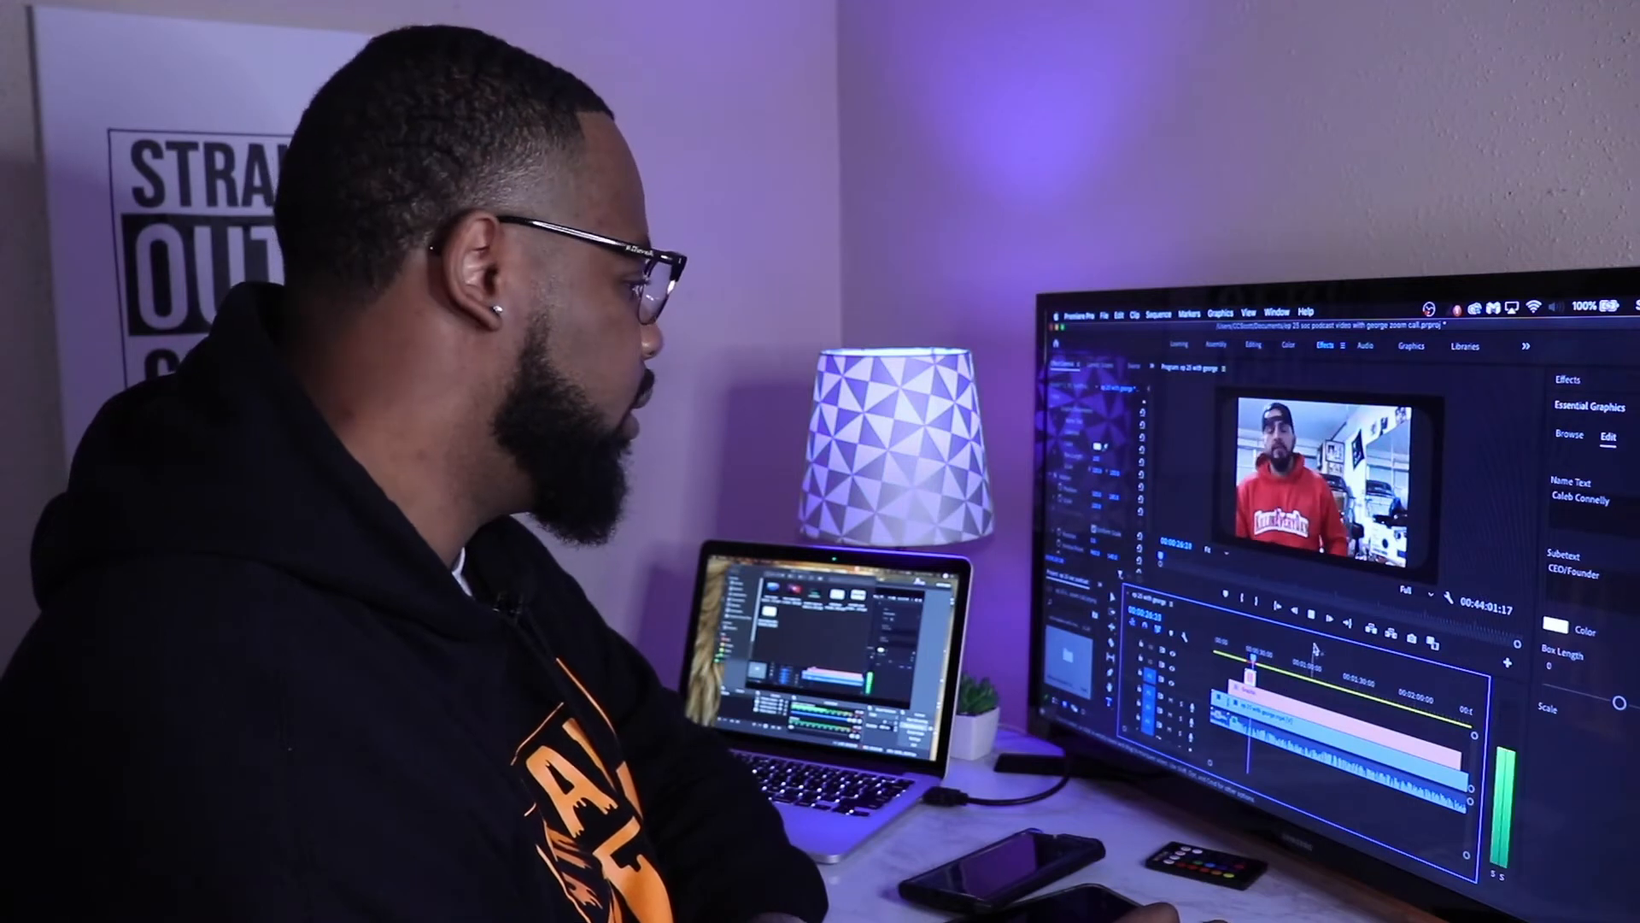
{"action": "left_click", "coordinate": [1311, 615]}
Step: Move the 1_RS_SeeThrough graphic clip later in the sequence and play back from just before it
{"action": "left_click_drag", "start_coordinate": [1252, 677], "coordinate": [1295, 692]}
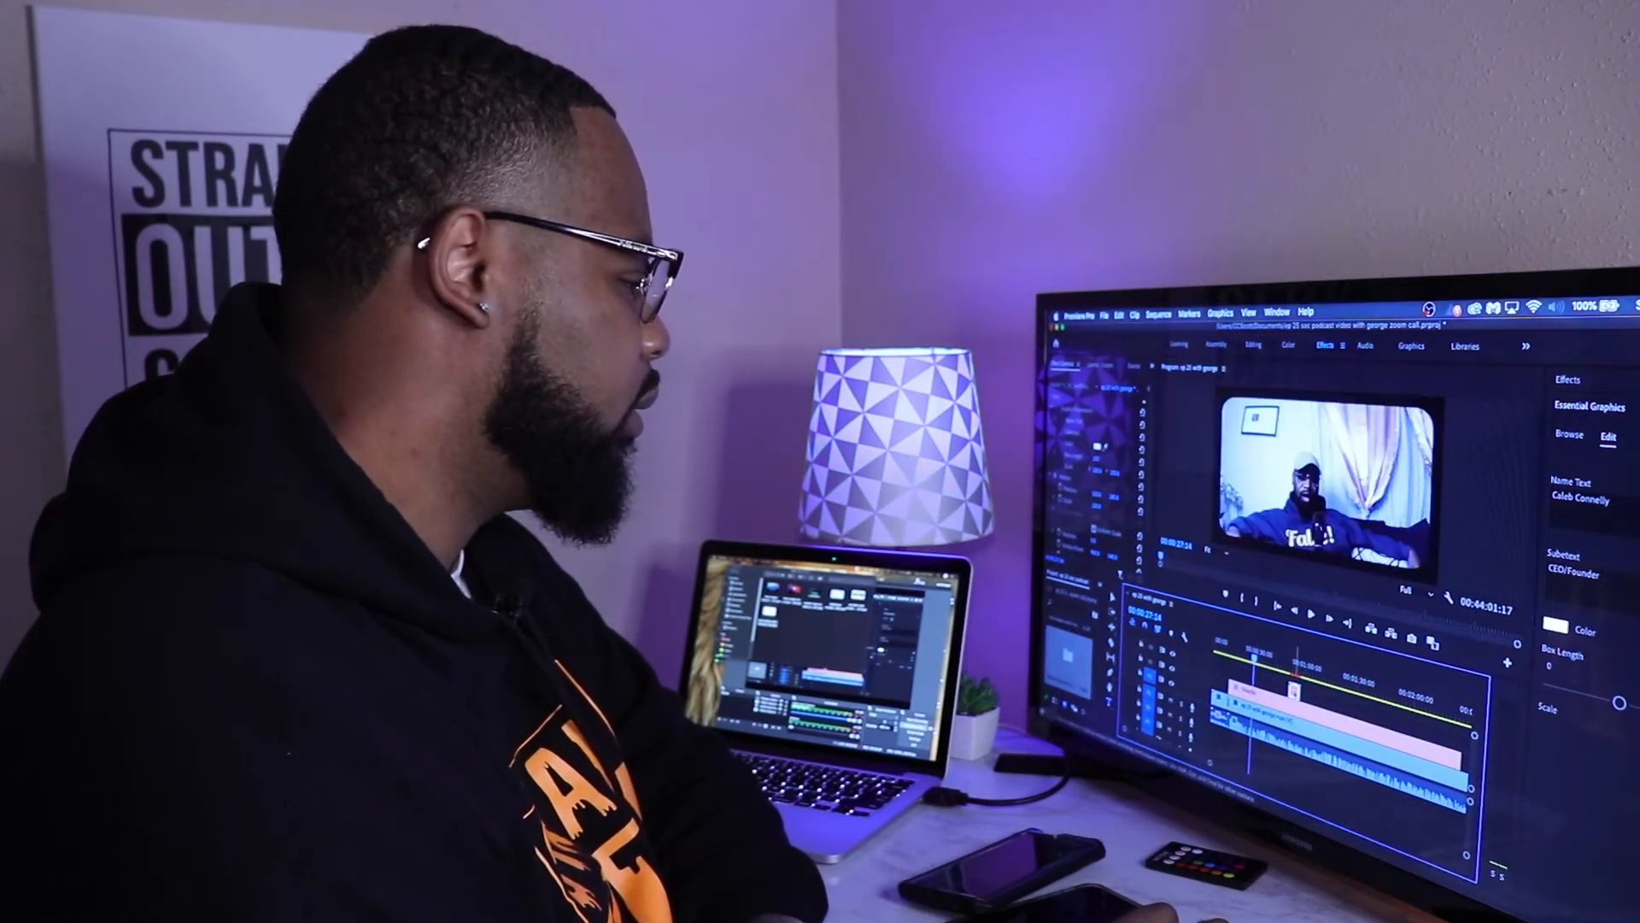
{"action": "left_click", "coordinate": [1293, 666]}
{"action": "left_click", "coordinate": [1313, 616]}
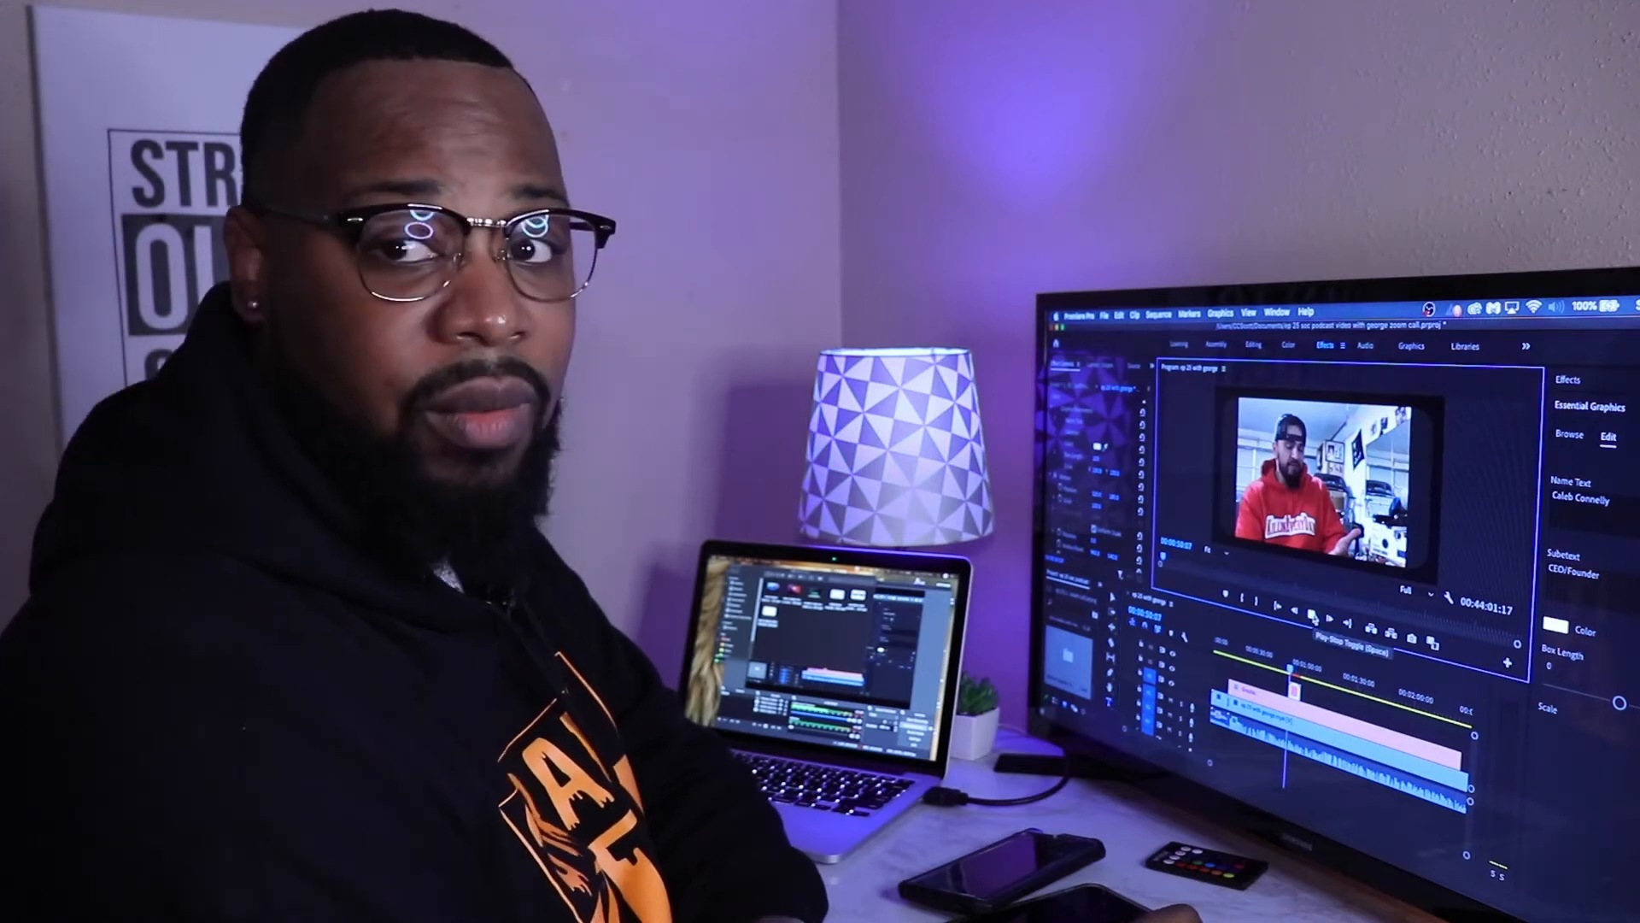
{"action": "left_click", "coordinate": [1313, 618]}
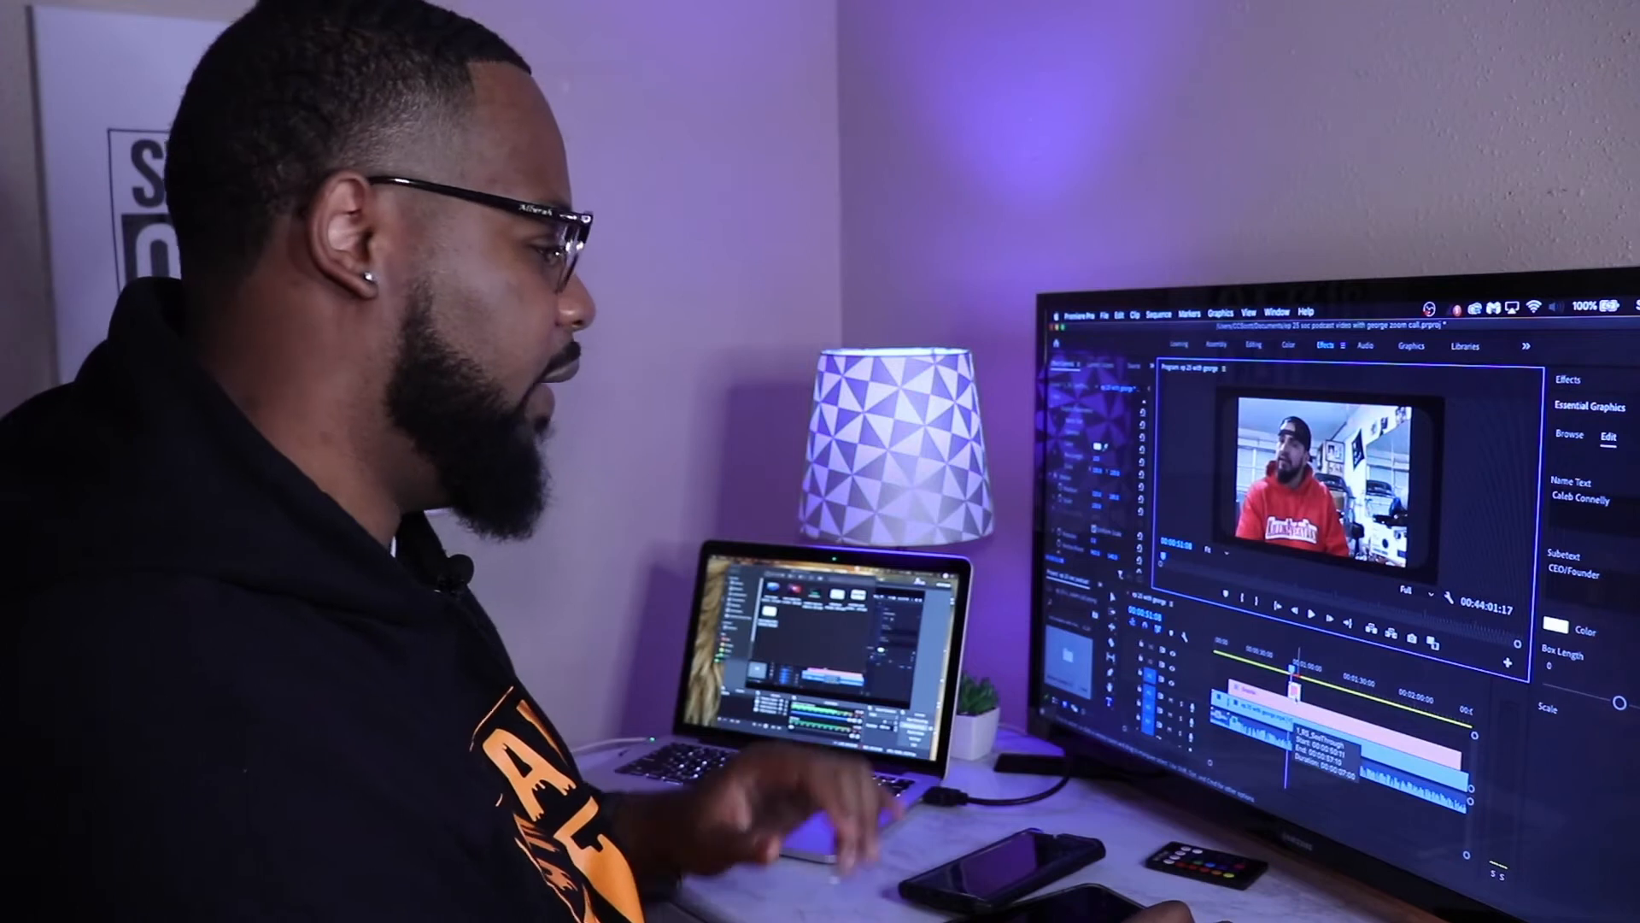
Step: Delete the 1_RS_SeeThrough graphic clip from the timeline
{"action": "left_click", "coordinate": [1314, 701]}
{"action": "left_click", "coordinate": [1296, 690]}
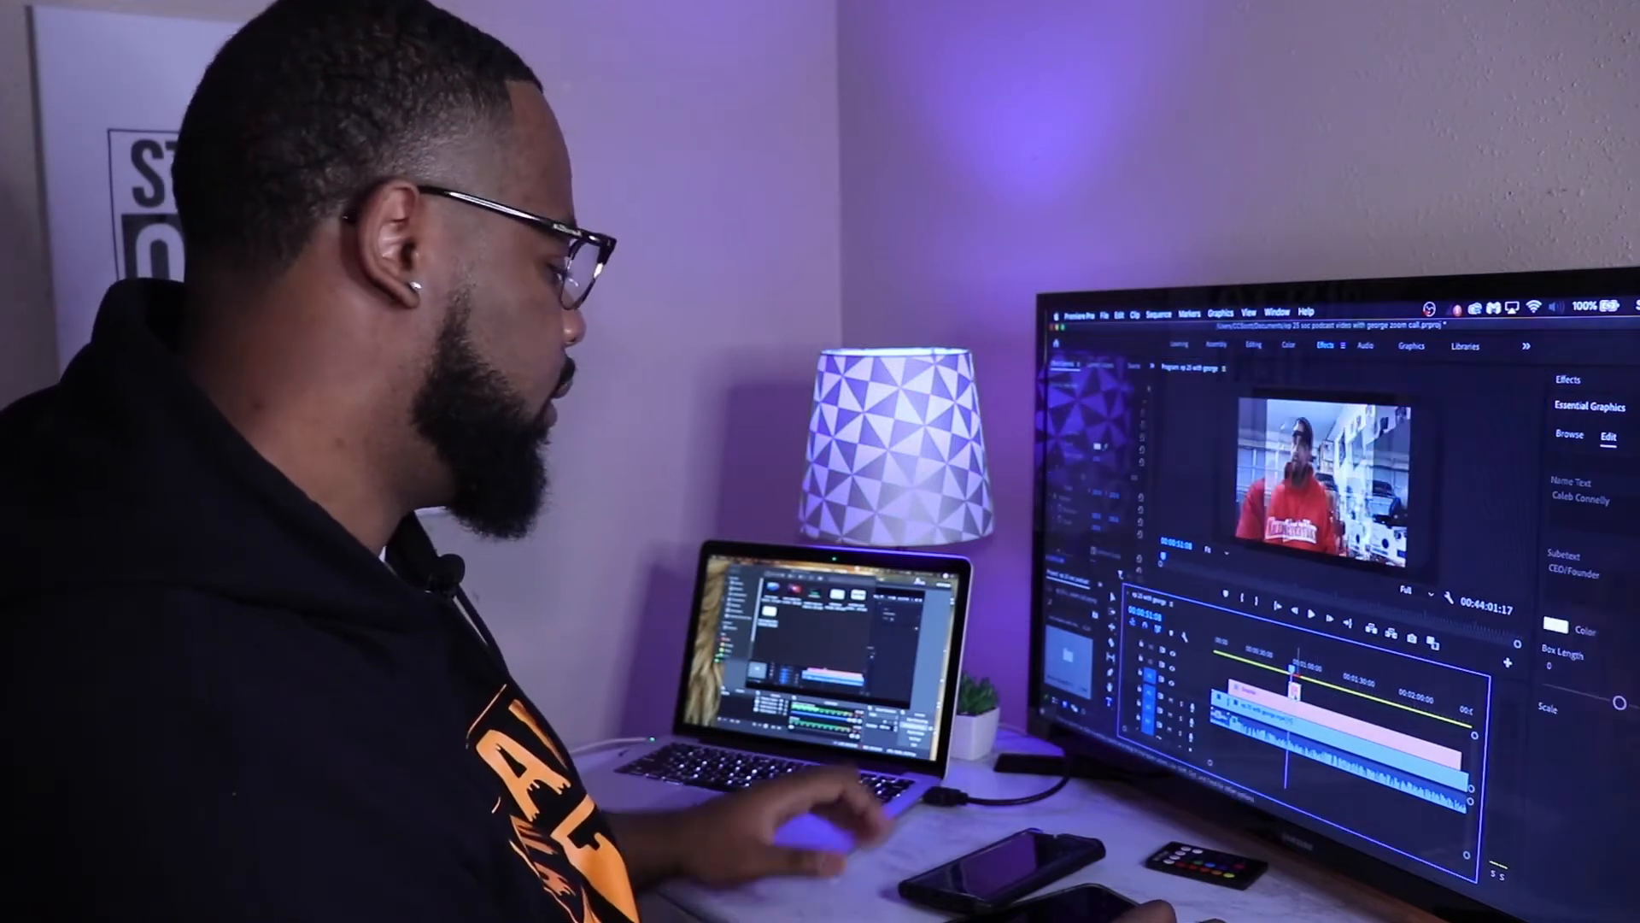
{"action": "key", "text": "Delete"}
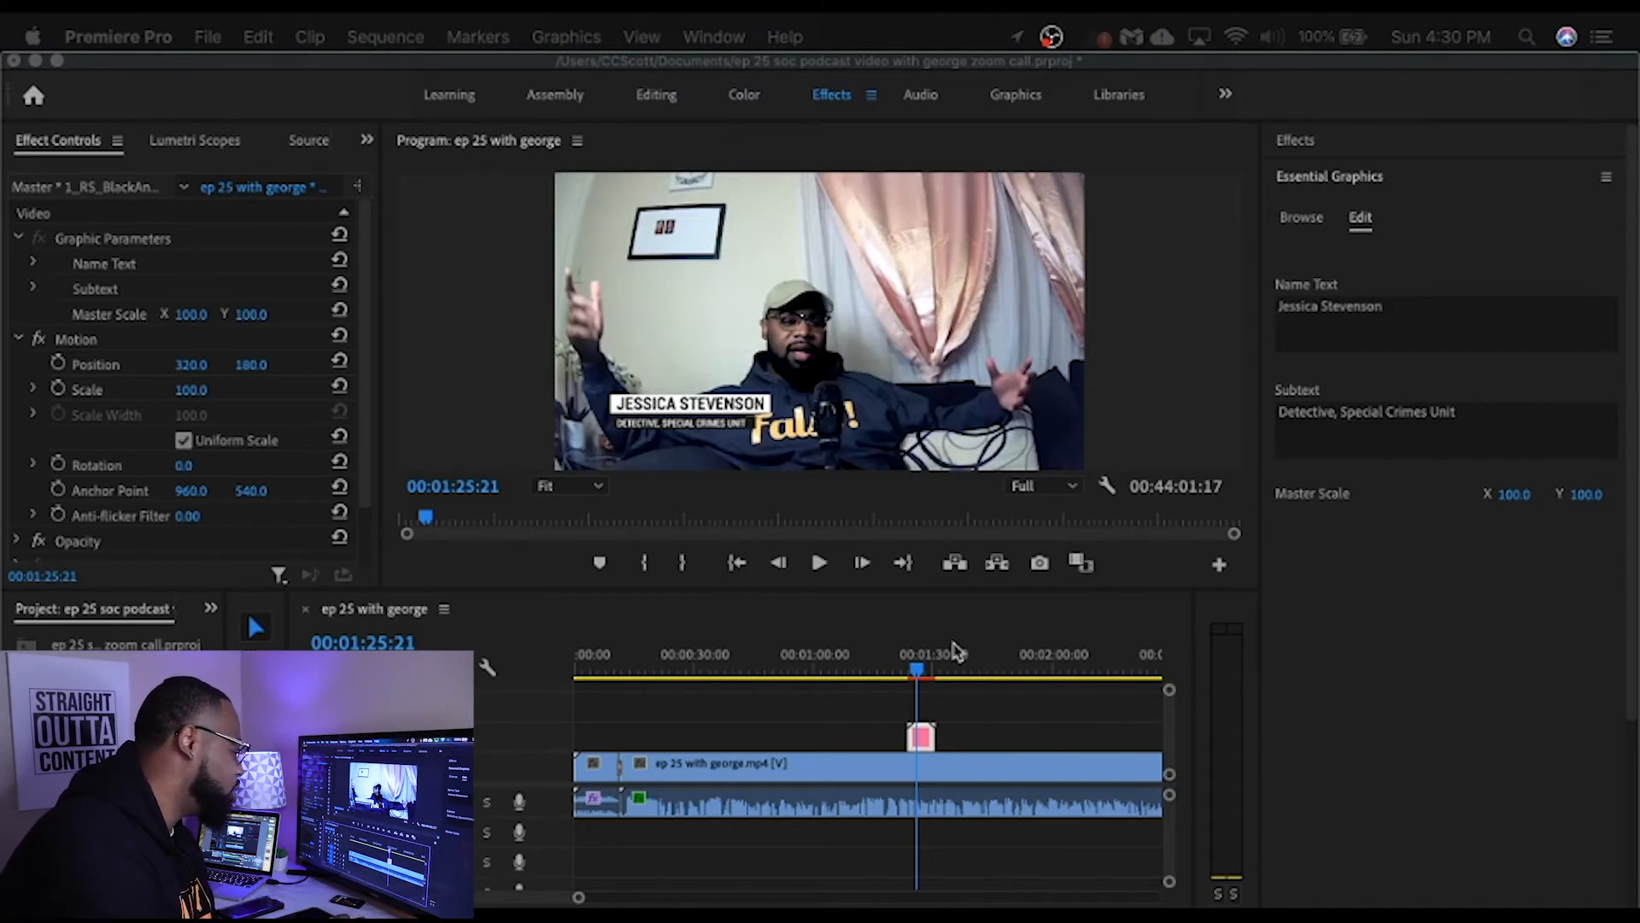
Step: Play back the sequence from just before the new name lower-third clip to check its animation
{"action": "left_click", "coordinate": [908, 677]}
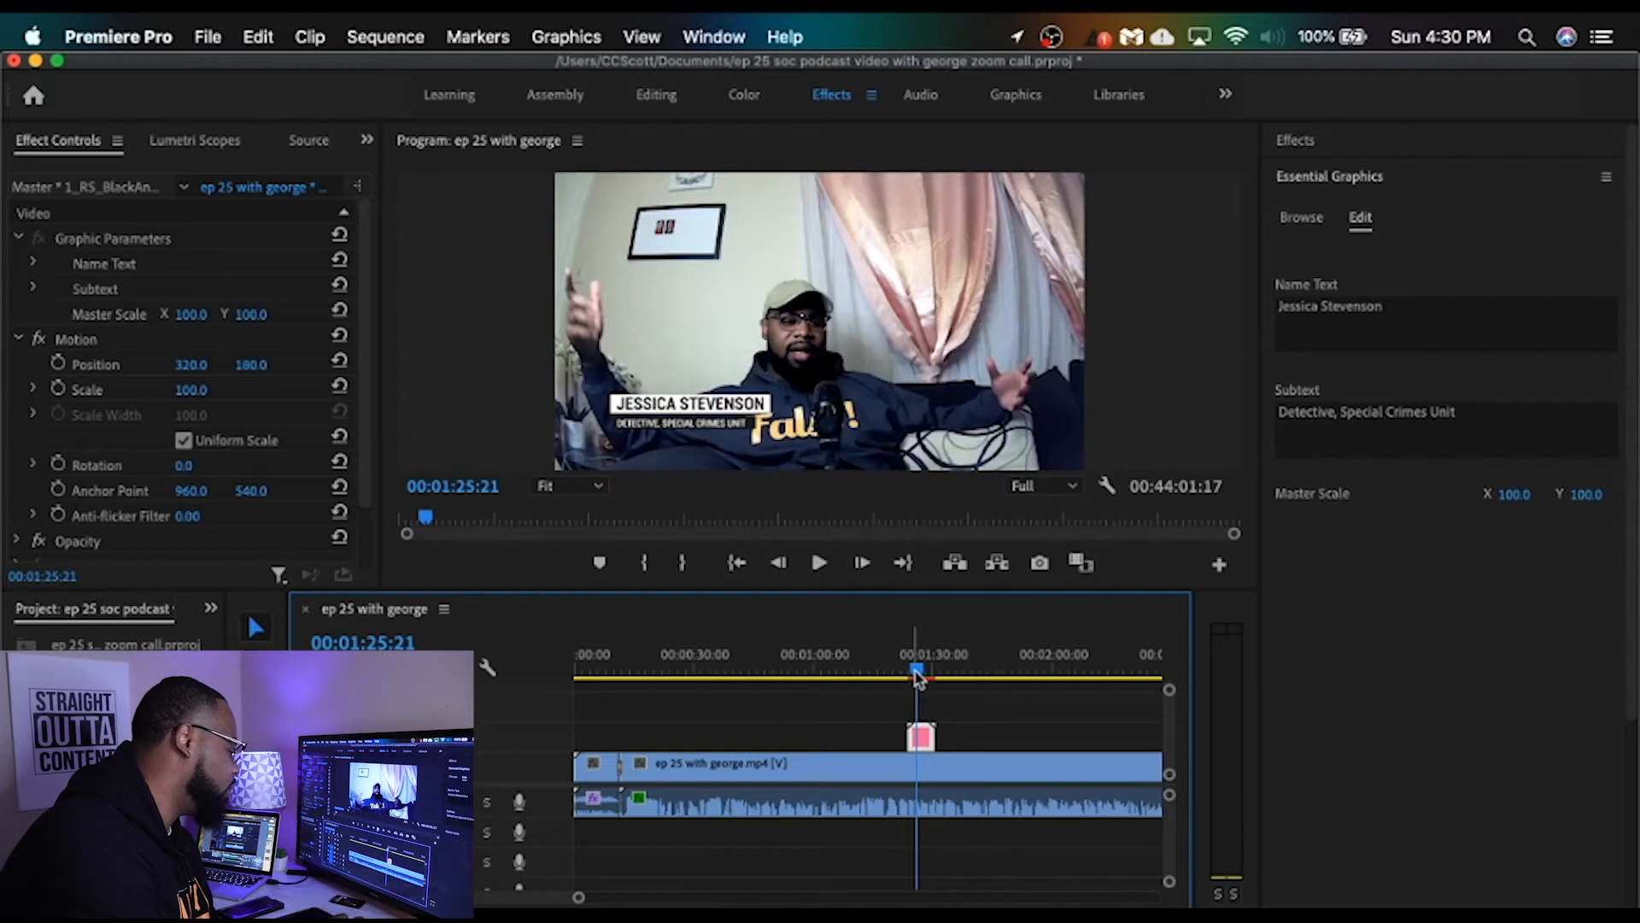
{"action": "left_click_drag", "start_coordinate": [916, 678], "coordinate": [903, 675]}
{"action": "left_click", "coordinate": [815, 564]}
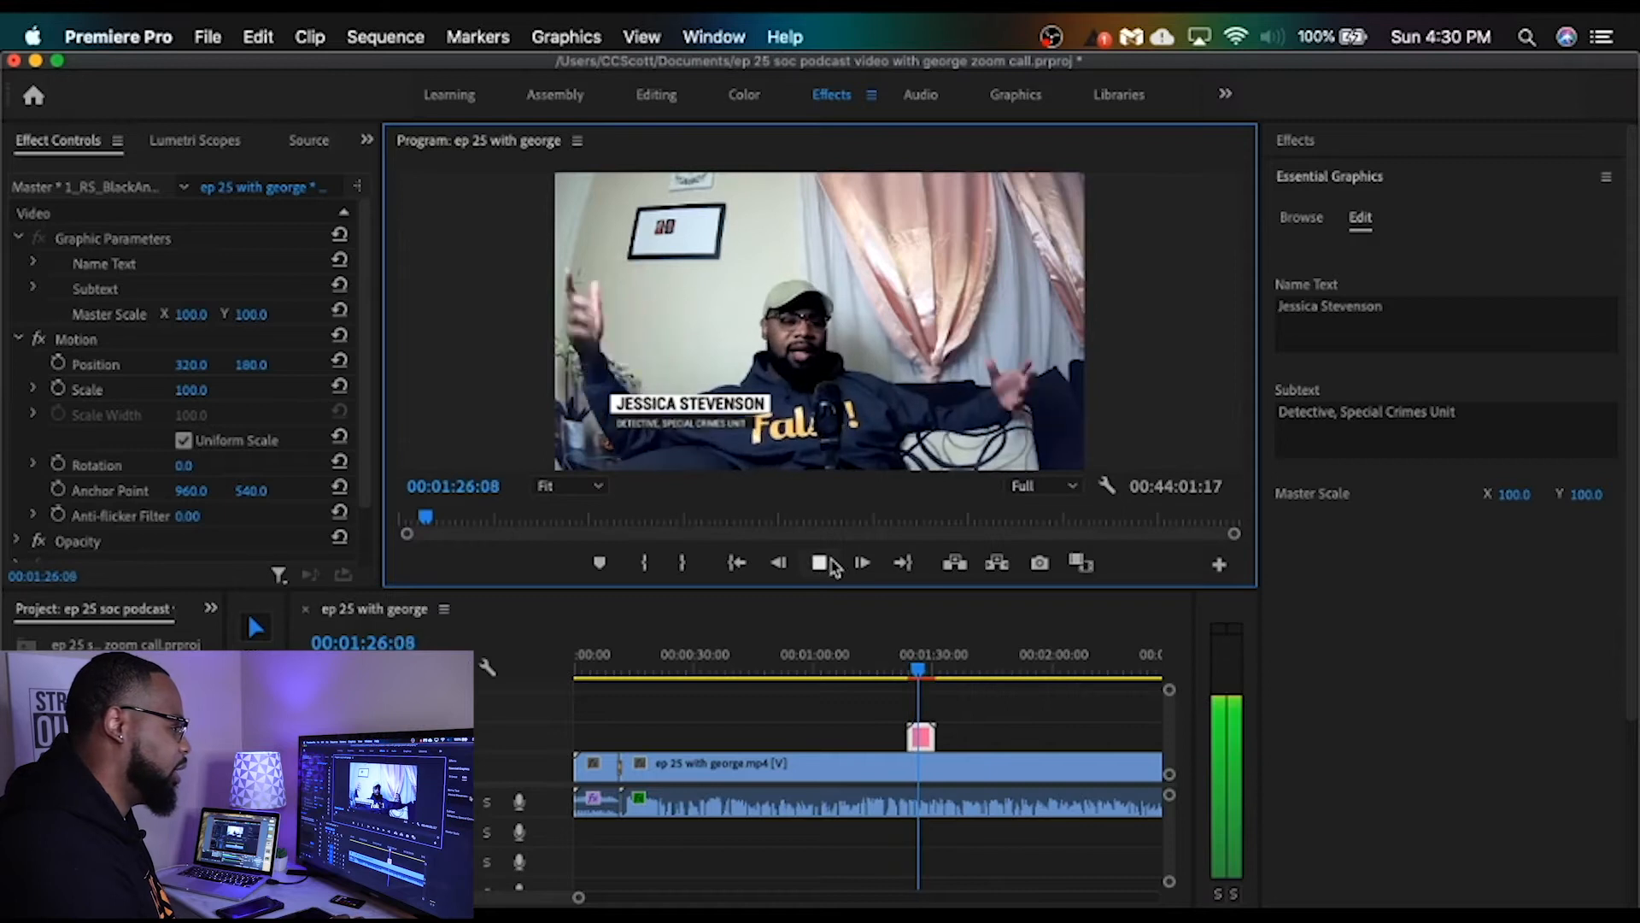
{"action": "left_click", "coordinate": [819, 562]}
Step: Replace the lower third's name text with the podcast host's full name and its subtext with "StraightOuttaContent Podcast"
{"action": "left_click", "coordinate": [1389, 306]}
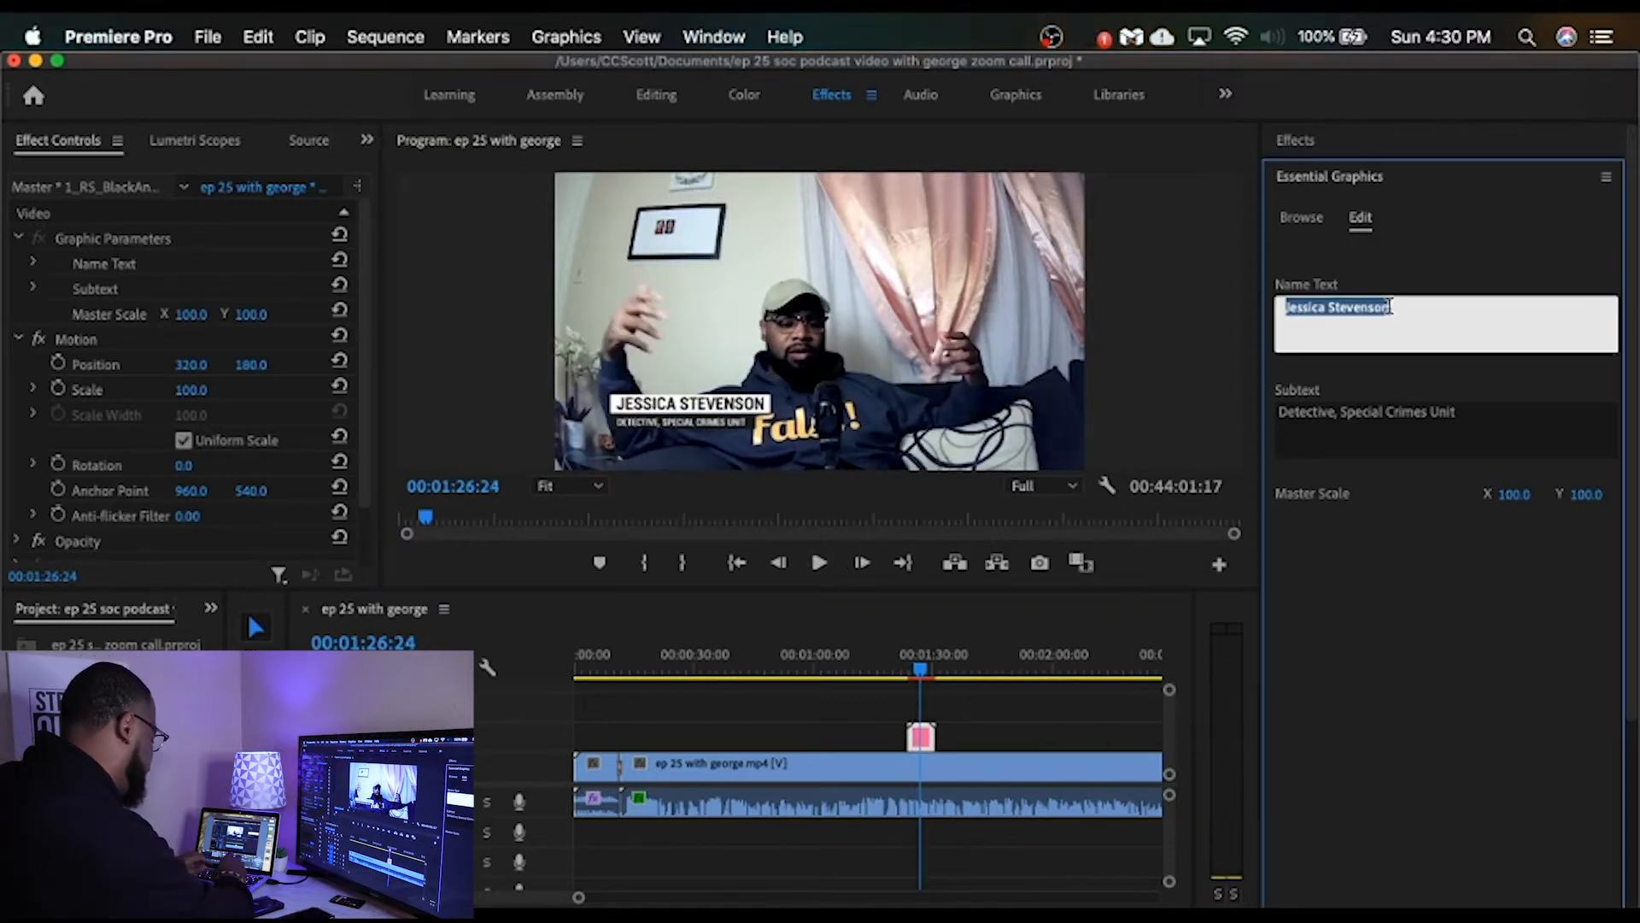
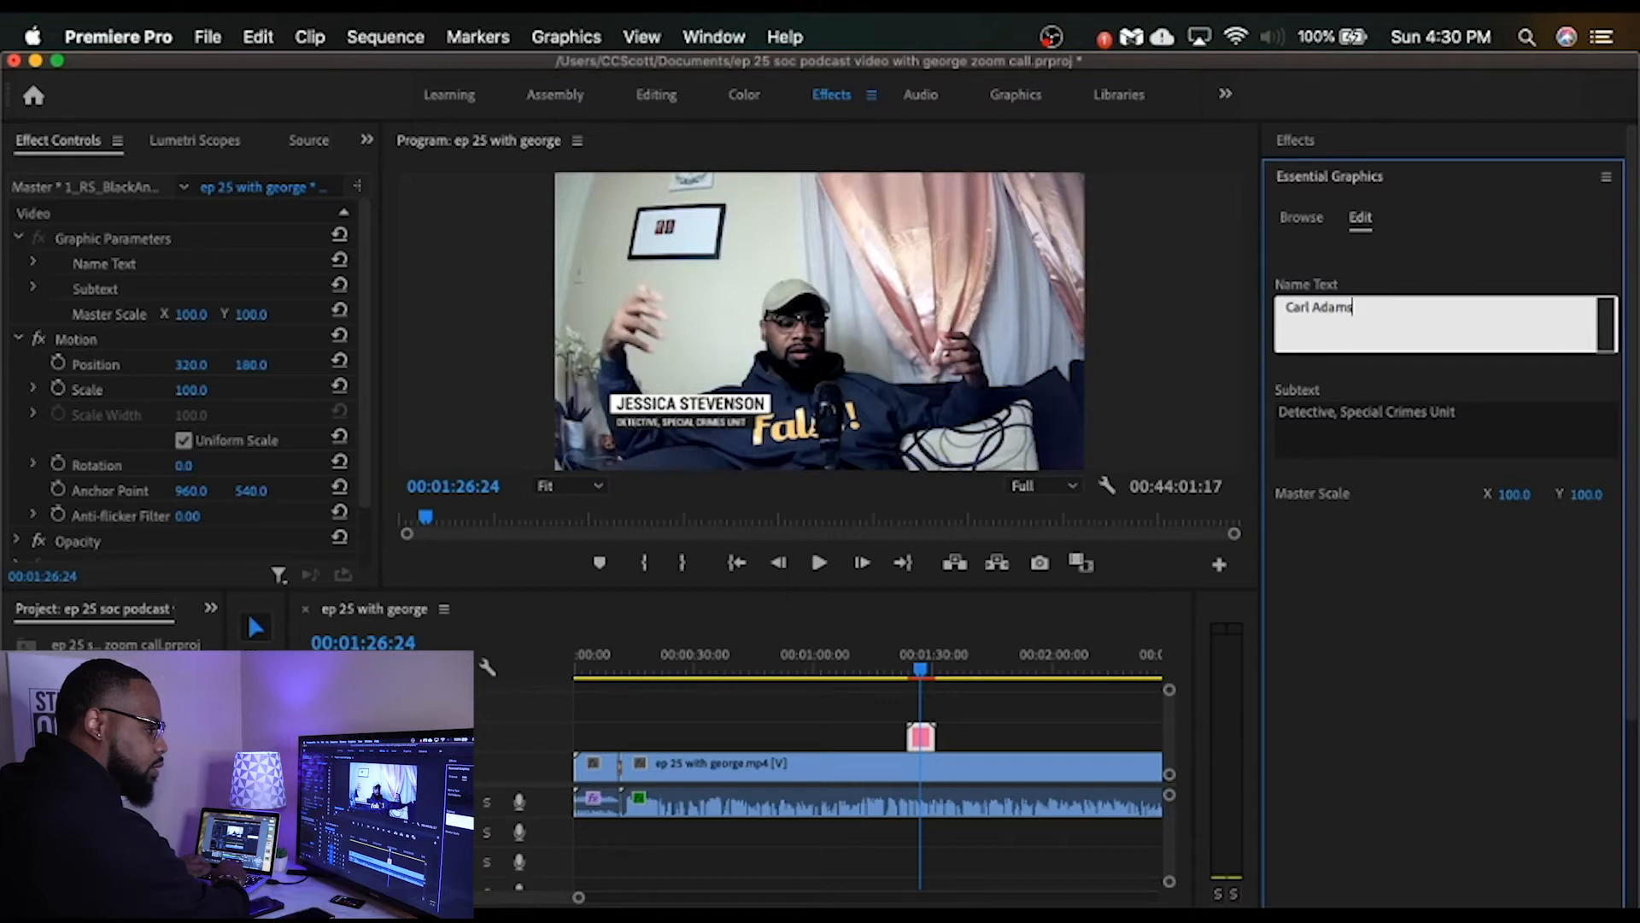
{"action": "key", "text": "Tab"}
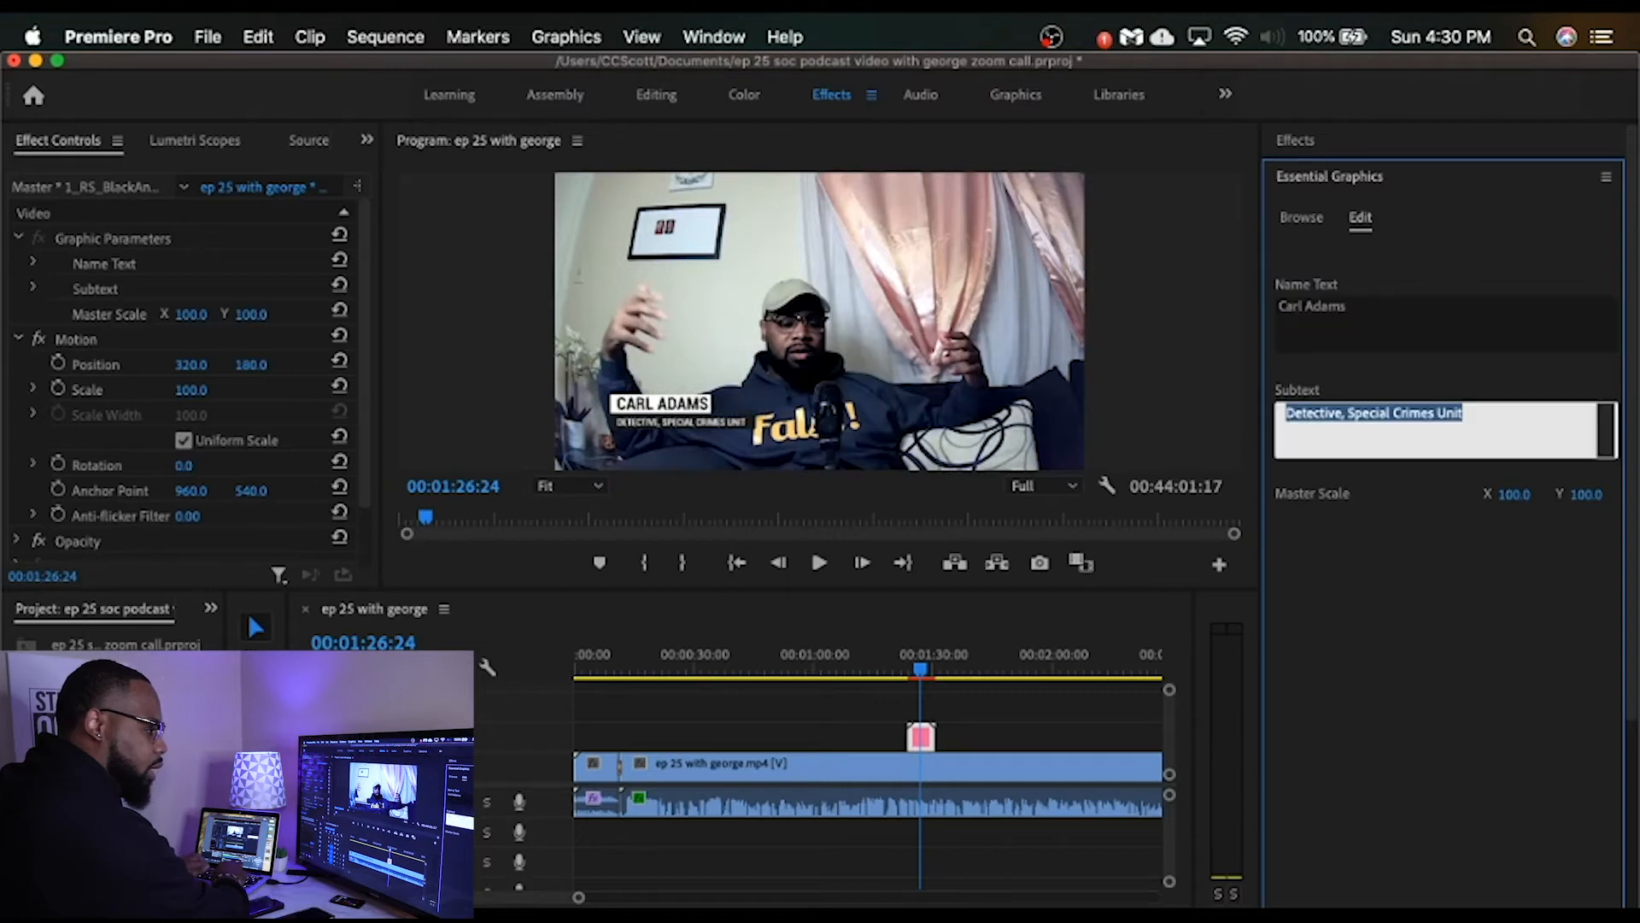
{"action": "type", "text": "Straight"}
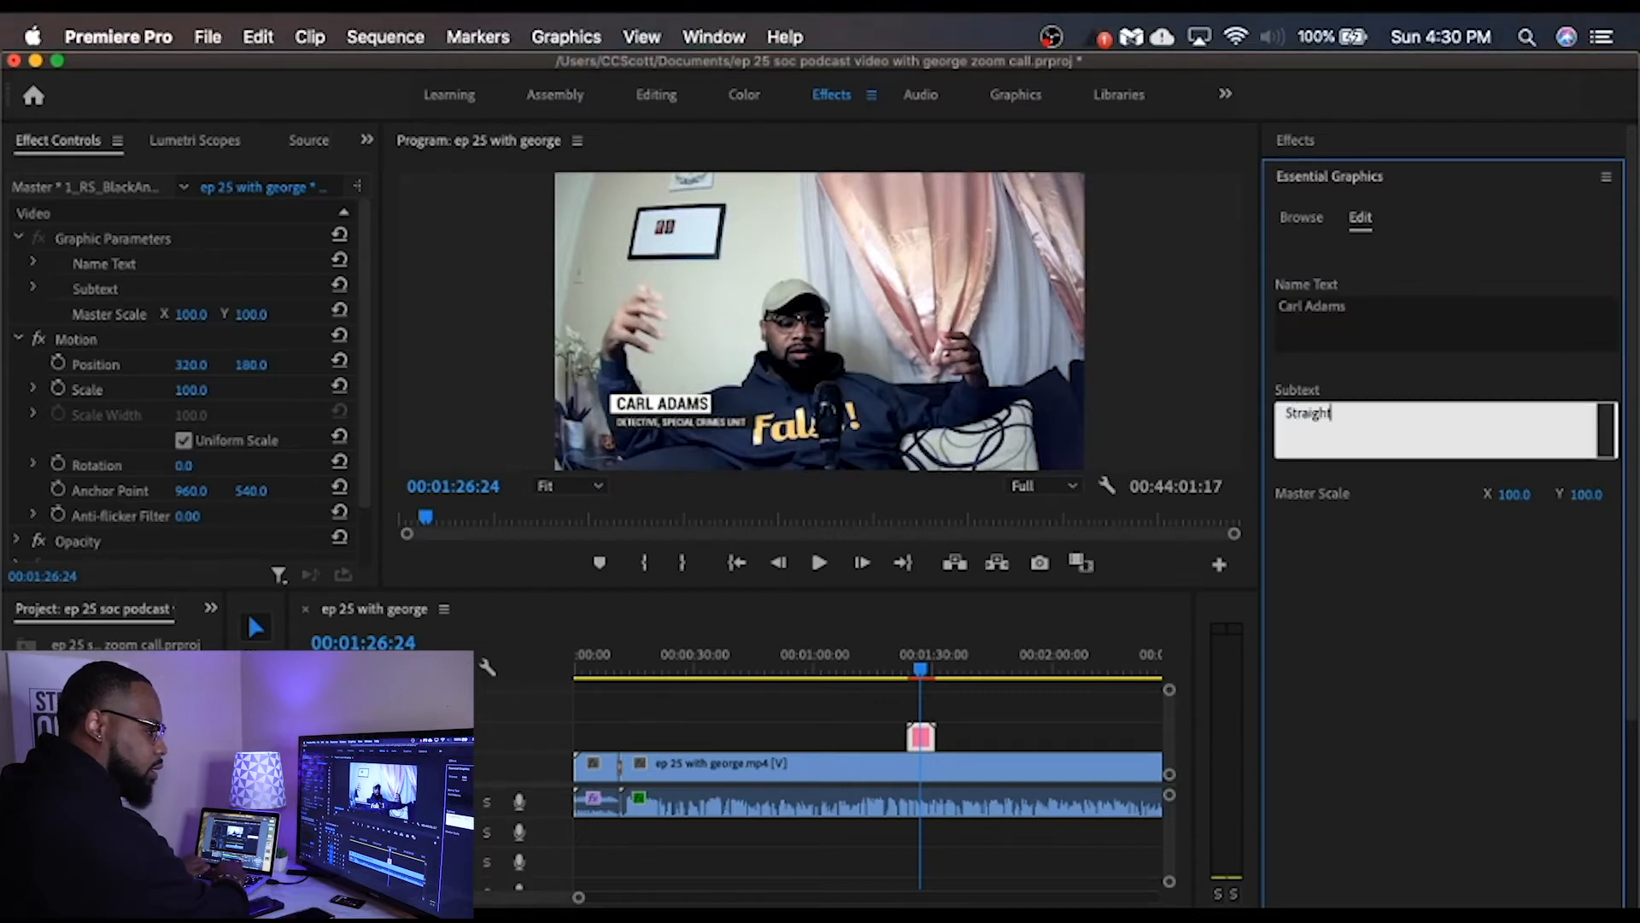
{"action": "type", "text": "OuttaConten"}
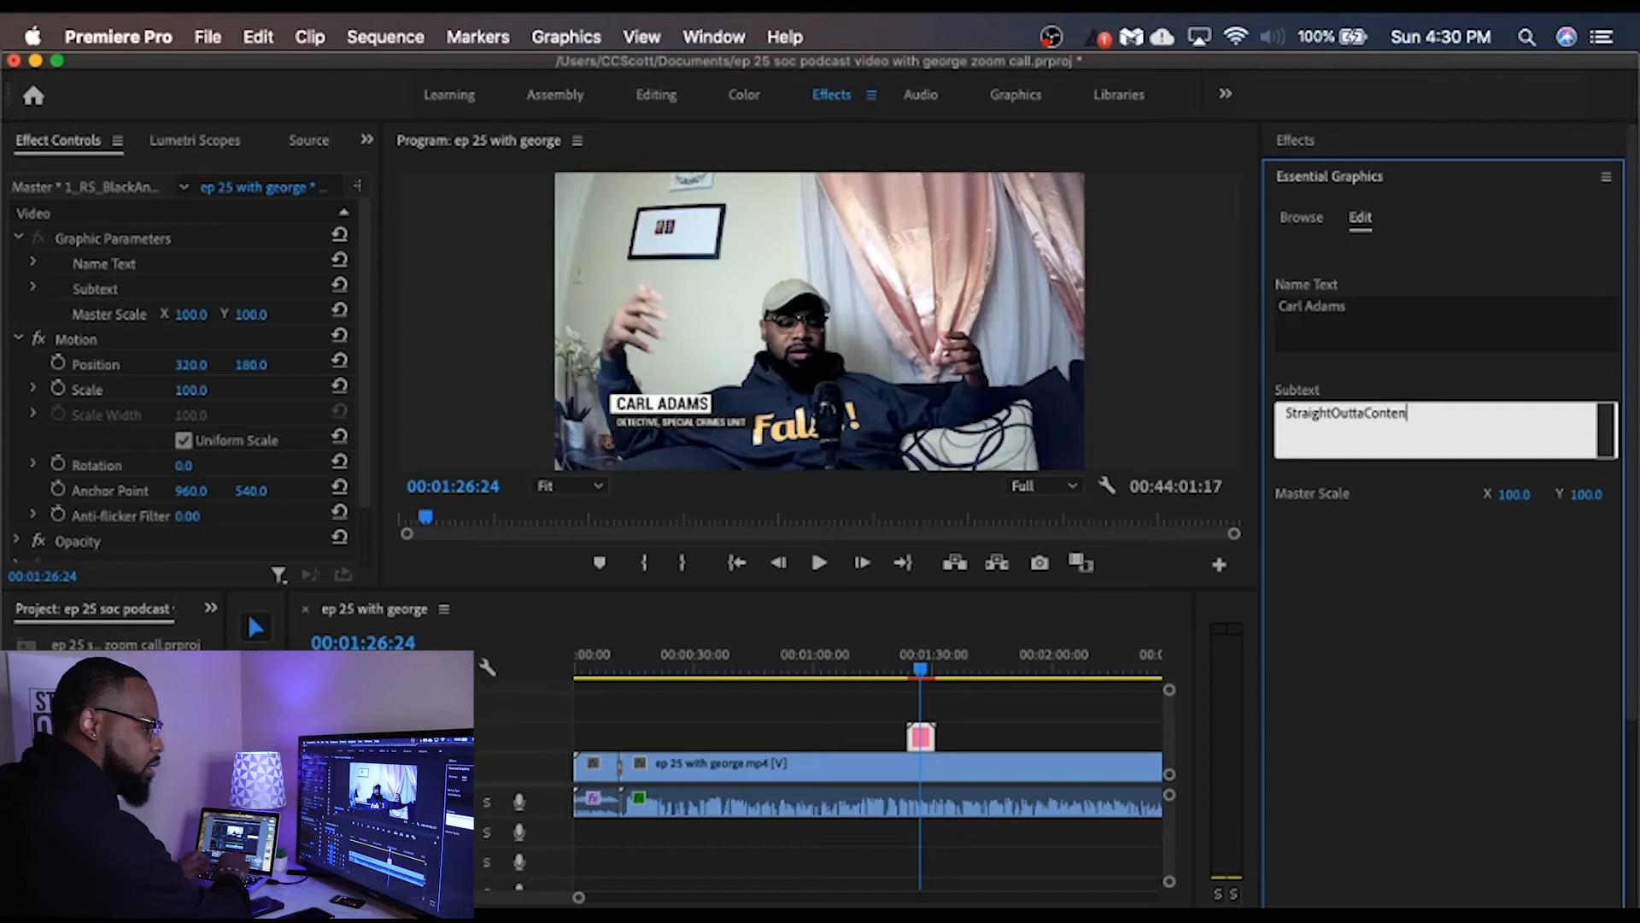
{"action": "type", "text": "t Podcast"}
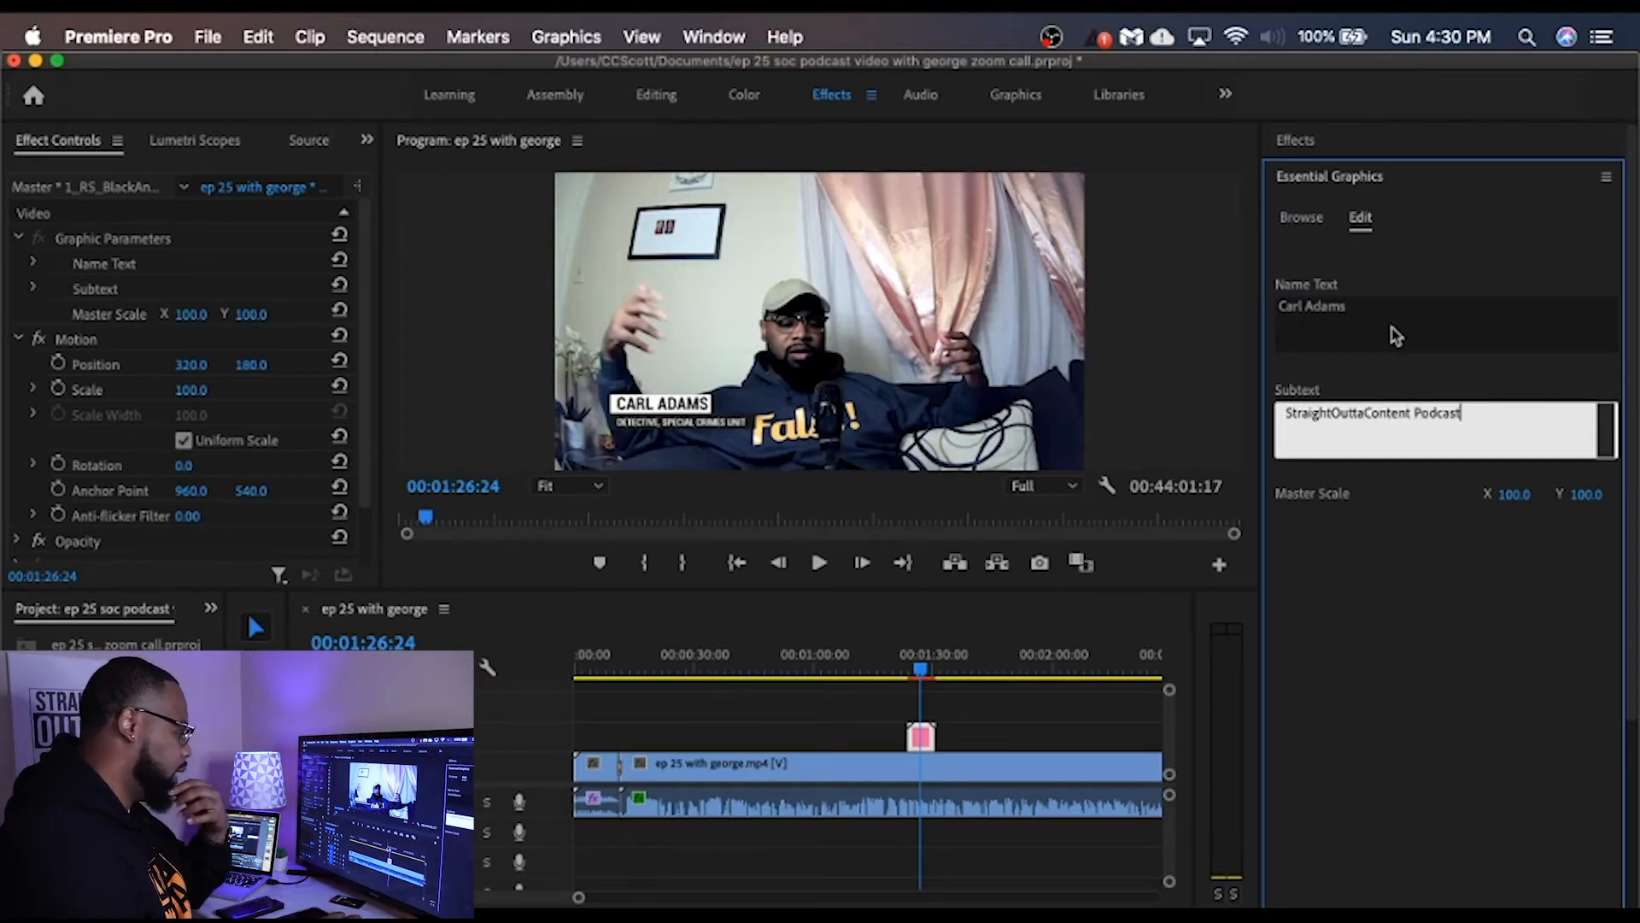
Step: Play back the sequence from just before the edited name lower third to check its new text
{"action": "left_click", "coordinate": [897, 676]}
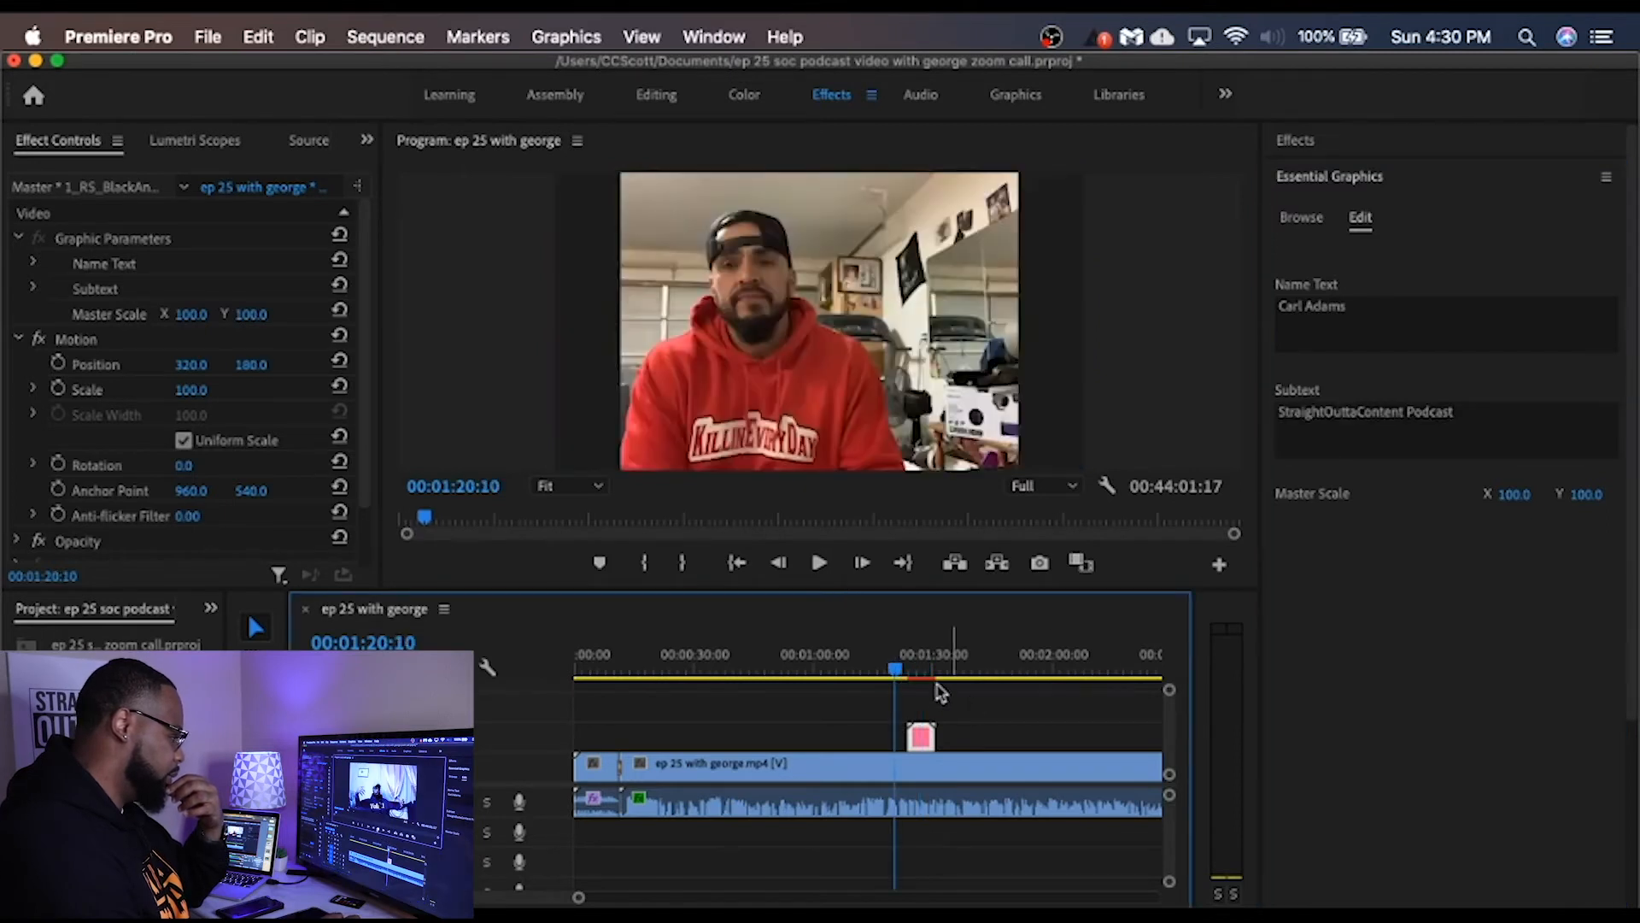
{"action": "left_click", "coordinate": [908, 675]}
{"action": "left_click", "coordinate": [811, 564]}
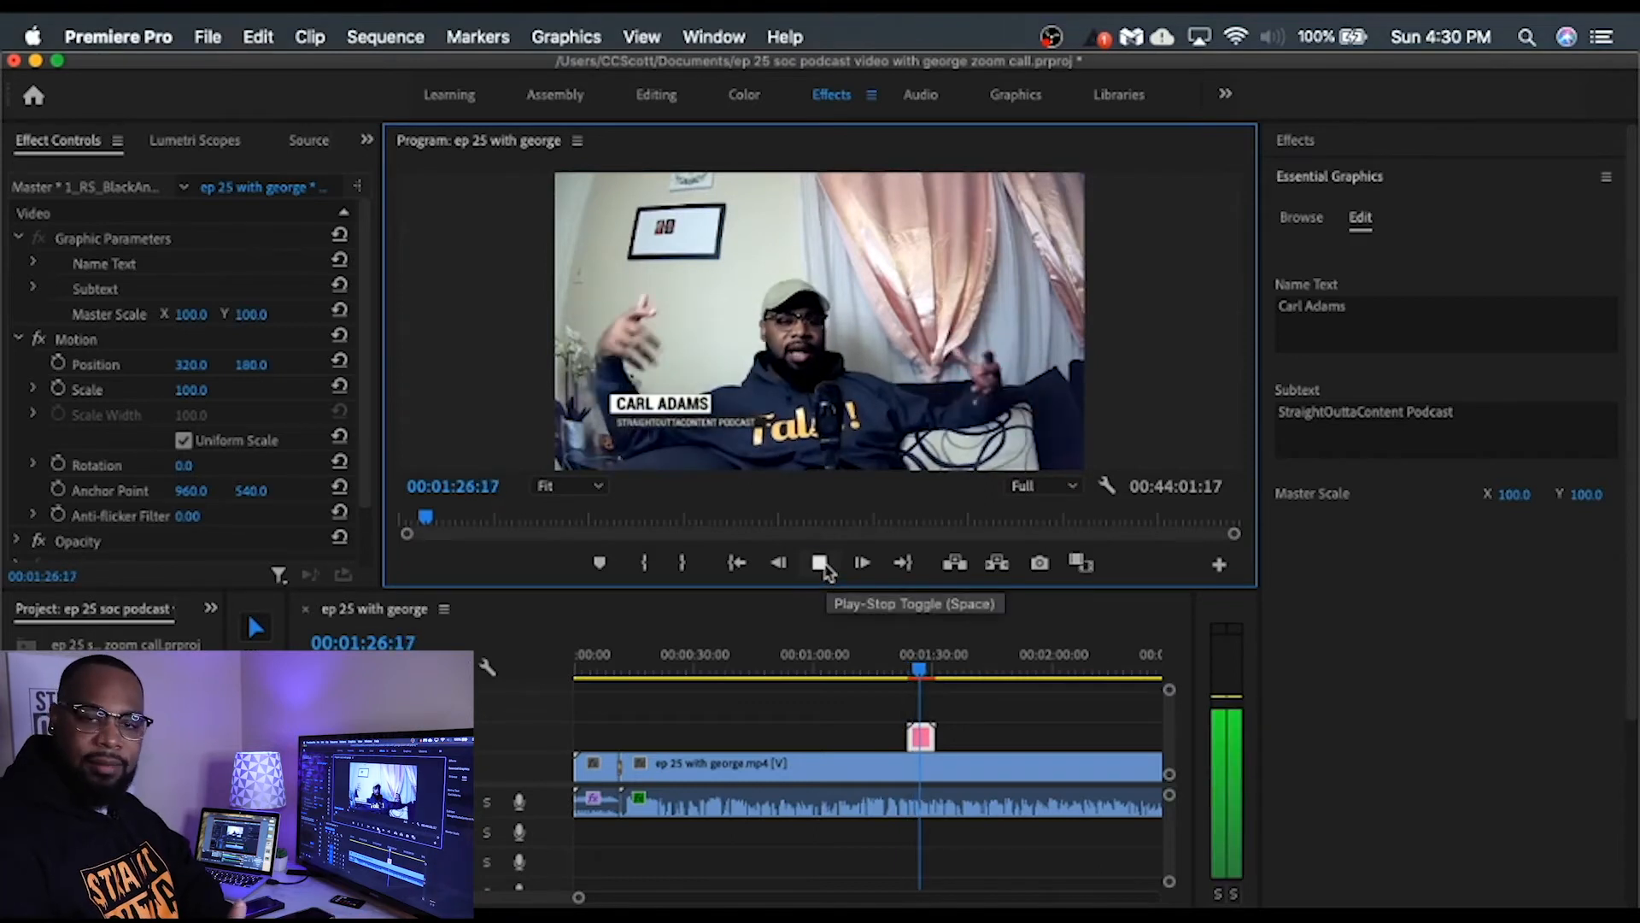
{"action": "left_click", "coordinate": [820, 564]}
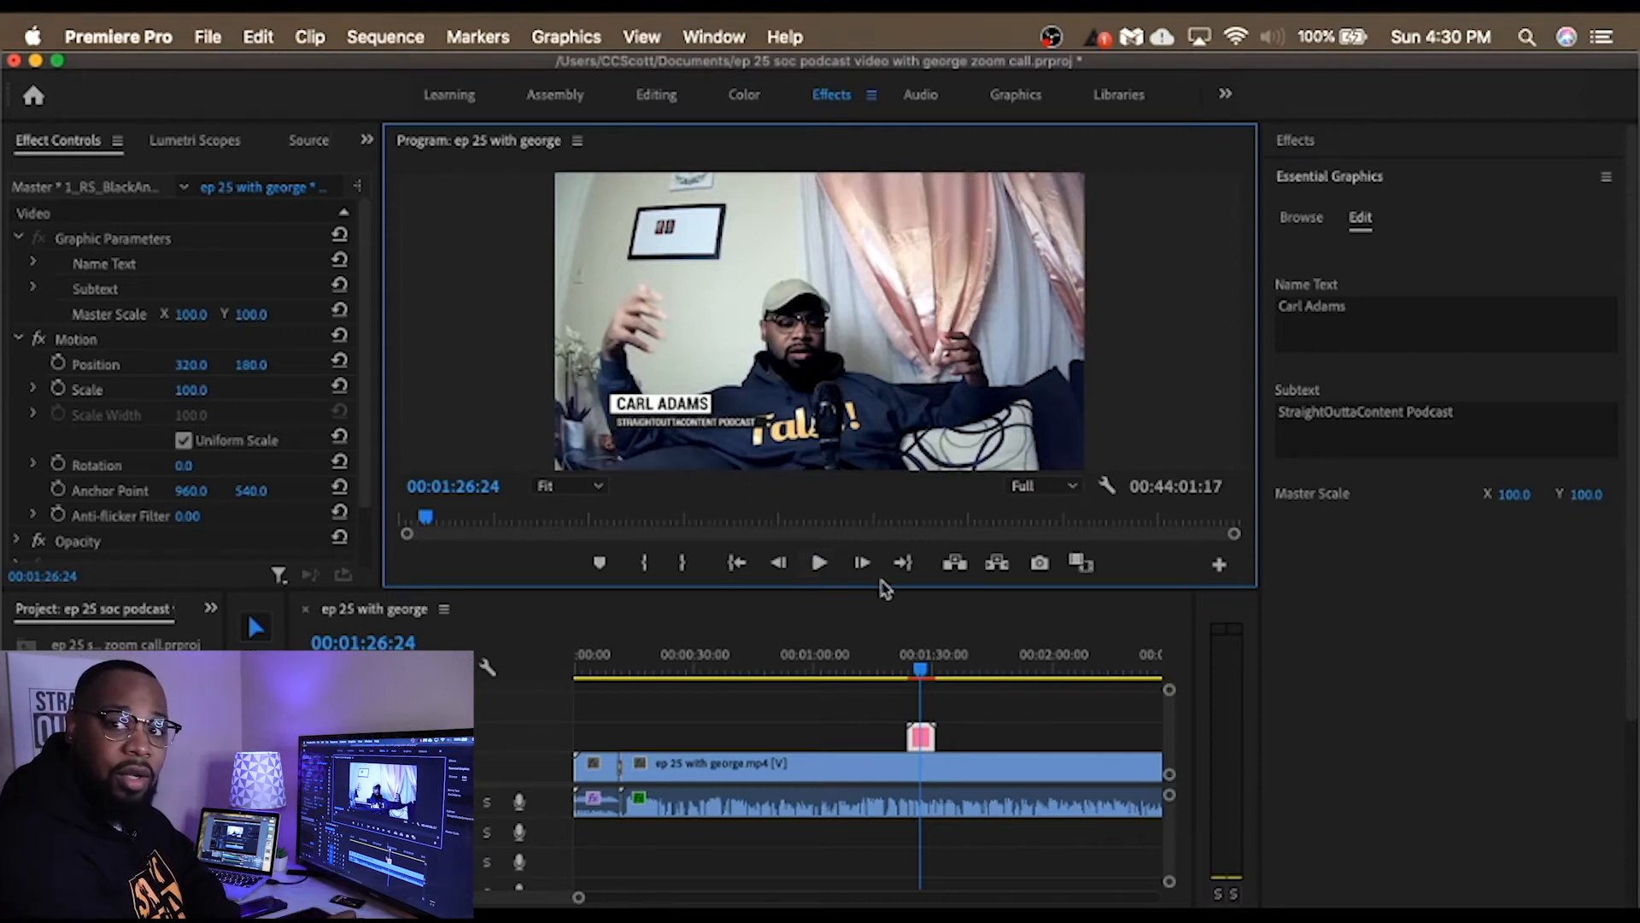
Step: Examine the commands available for the name lower-third clip and browse the installed motion graphics templates
{"action": "left_click", "coordinate": [893, 712]}
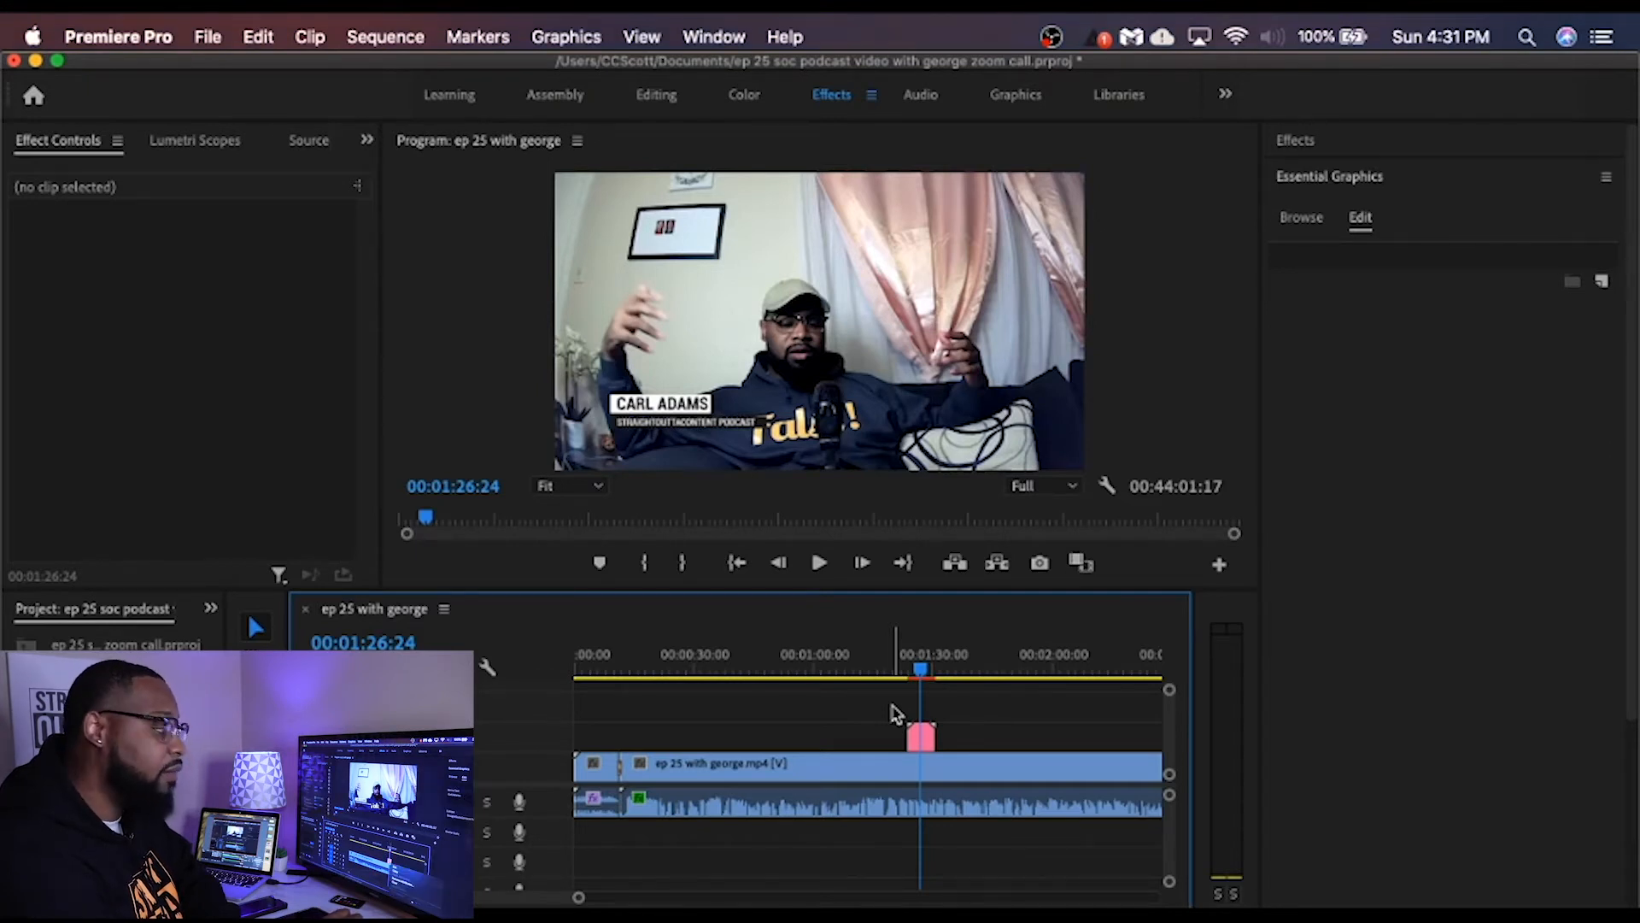
{"action": "right_click", "coordinate": [921, 739]}
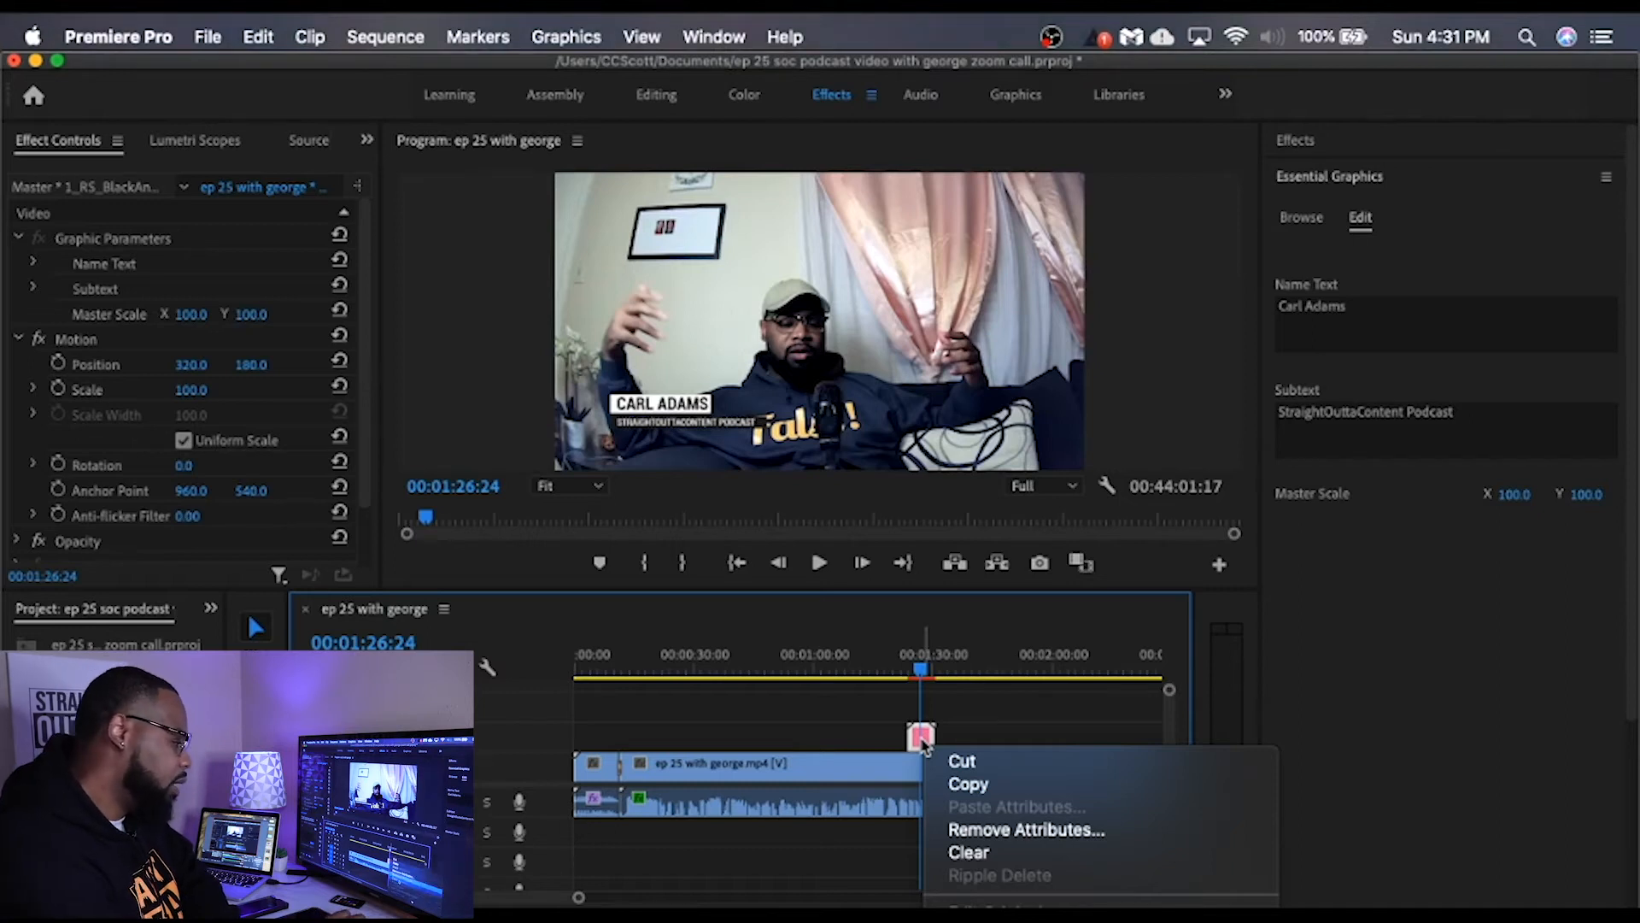
{"action": "scroll", "coordinate": [1001, 837], "scroll_direction": "down", "scroll_amount": 5}
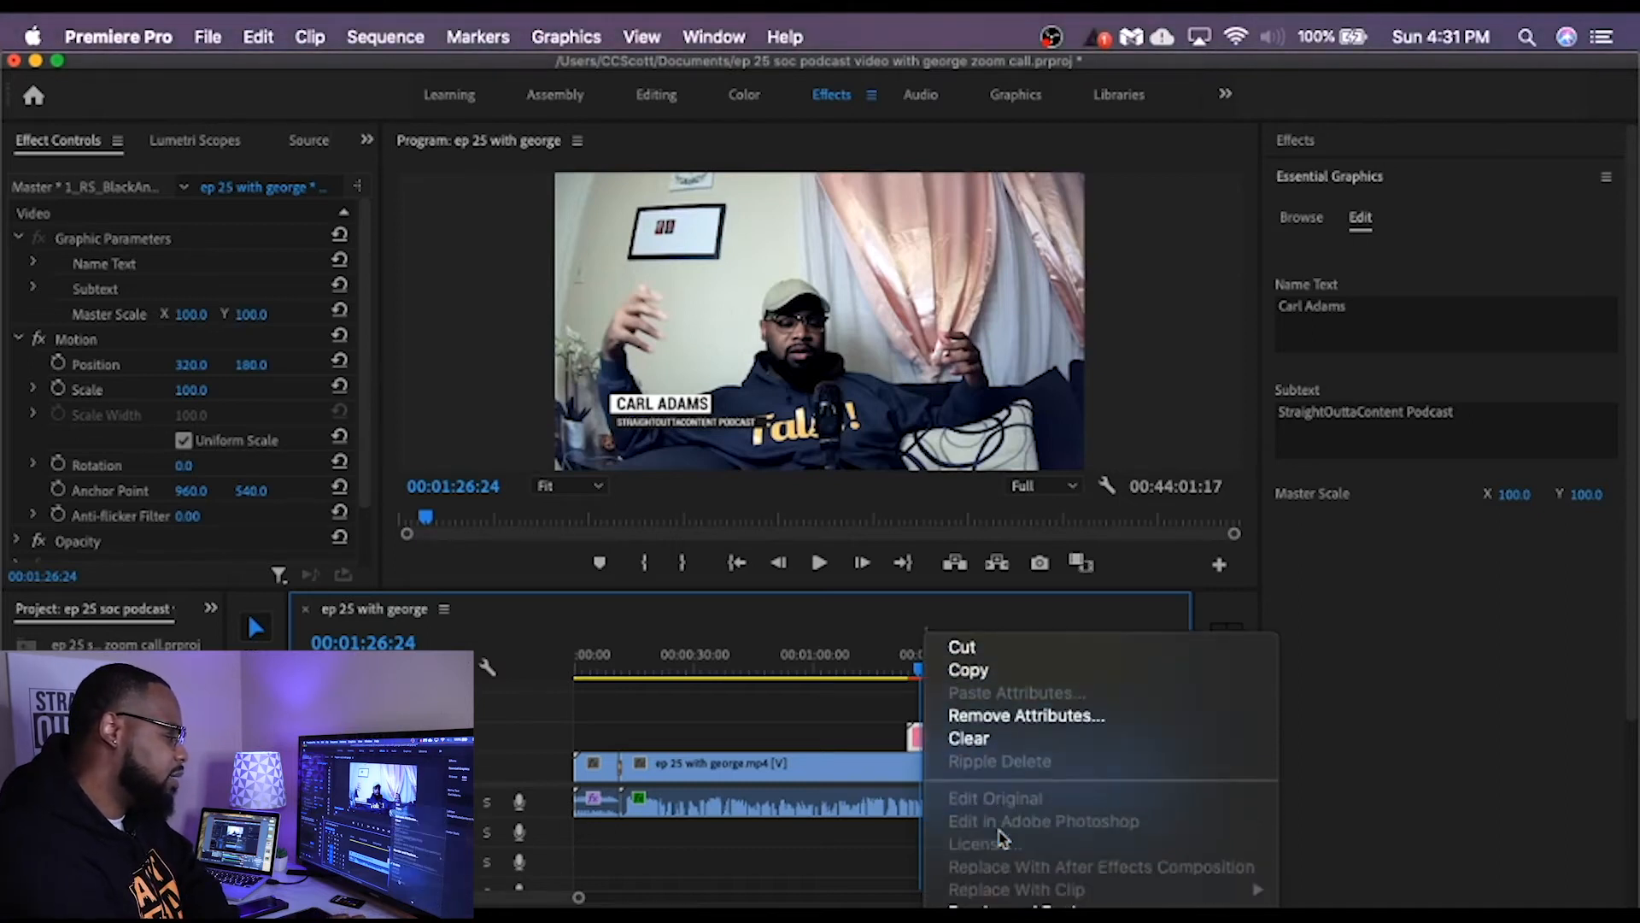
{"action": "scroll", "coordinate": [1003, 837], "scroll_direction": "down", "scroll_amount": 10}
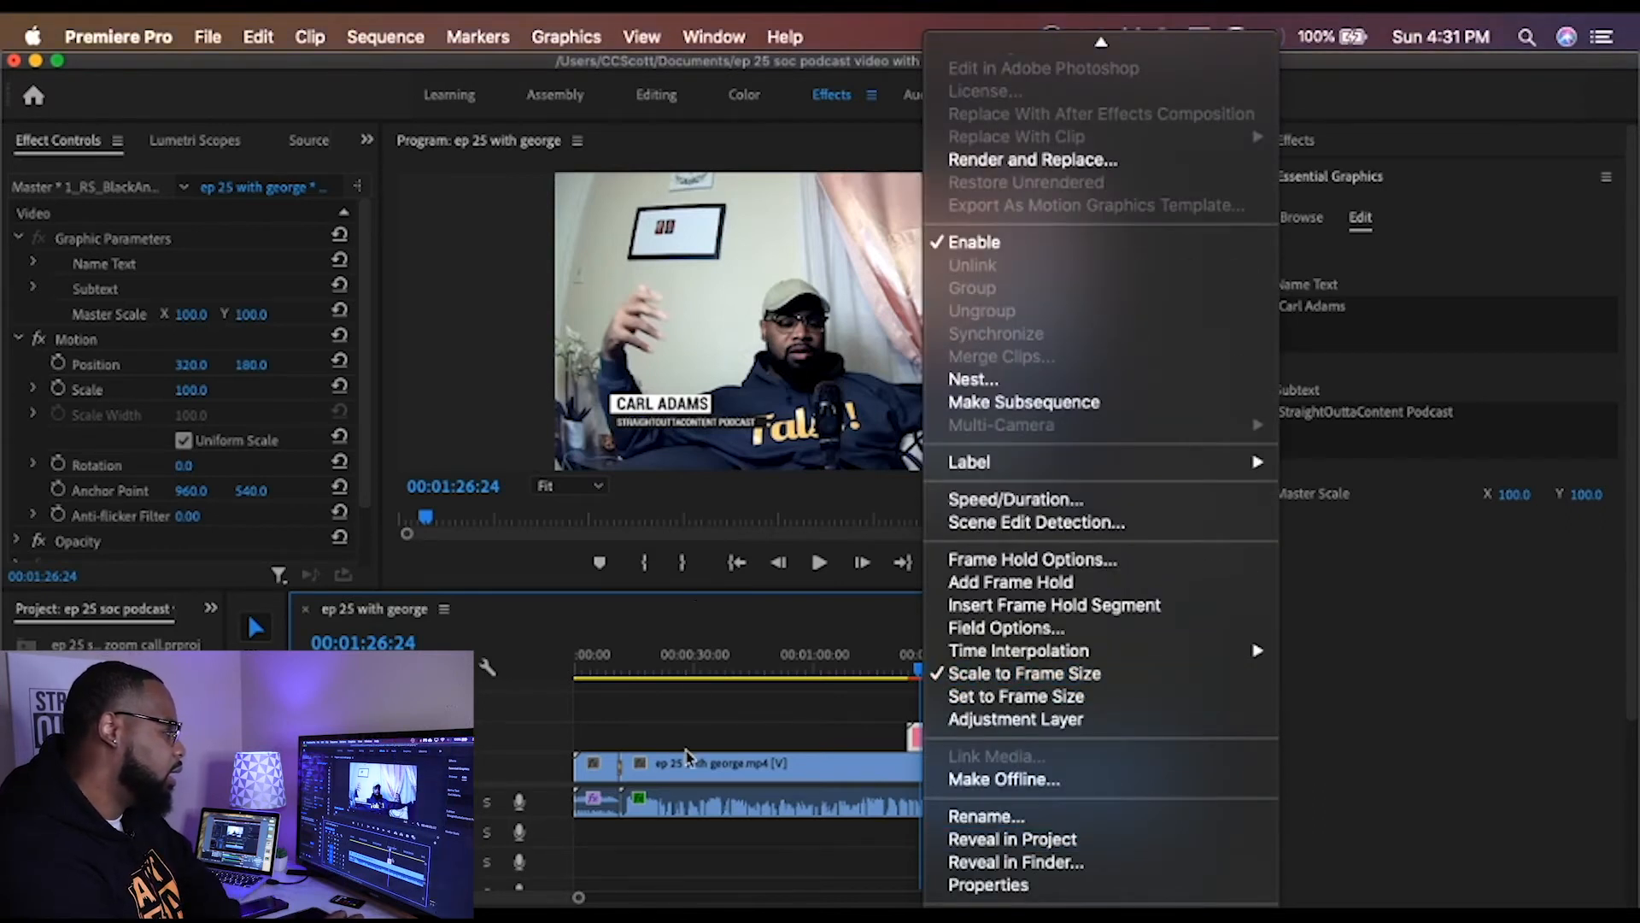
{"action": "left_click", "coordinate": [784, 736]}
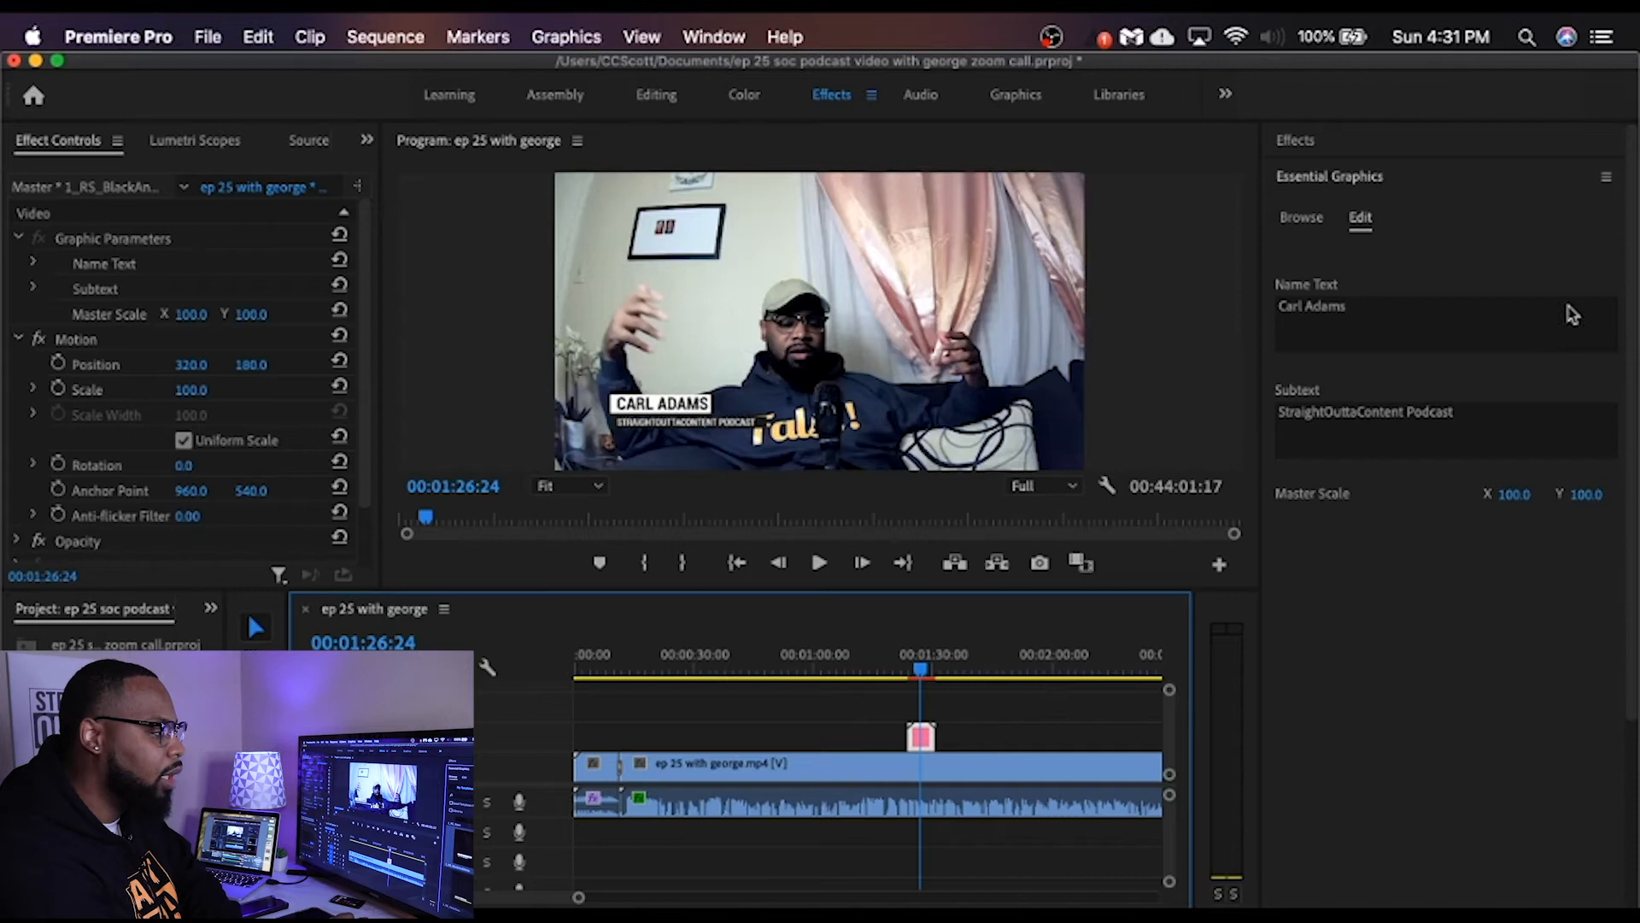
{"action": "left_click", "coordinate": [1300, 219]}
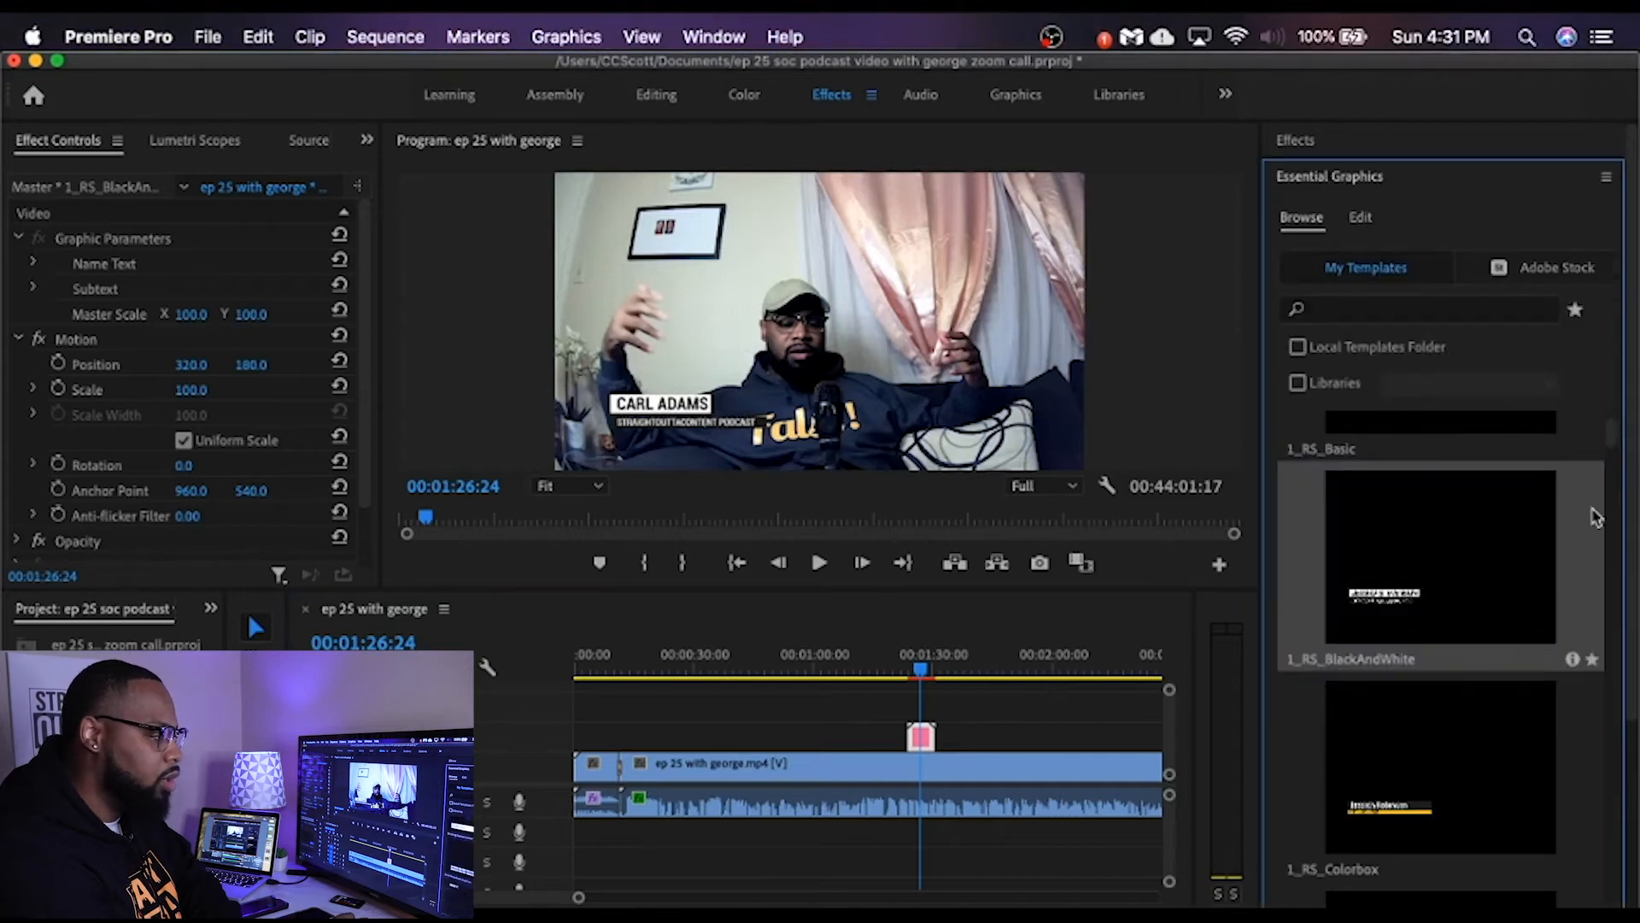
{"action": "left_click_drag", "start_coordinate": [1615, 434], "coordinate": [1611, 549]}
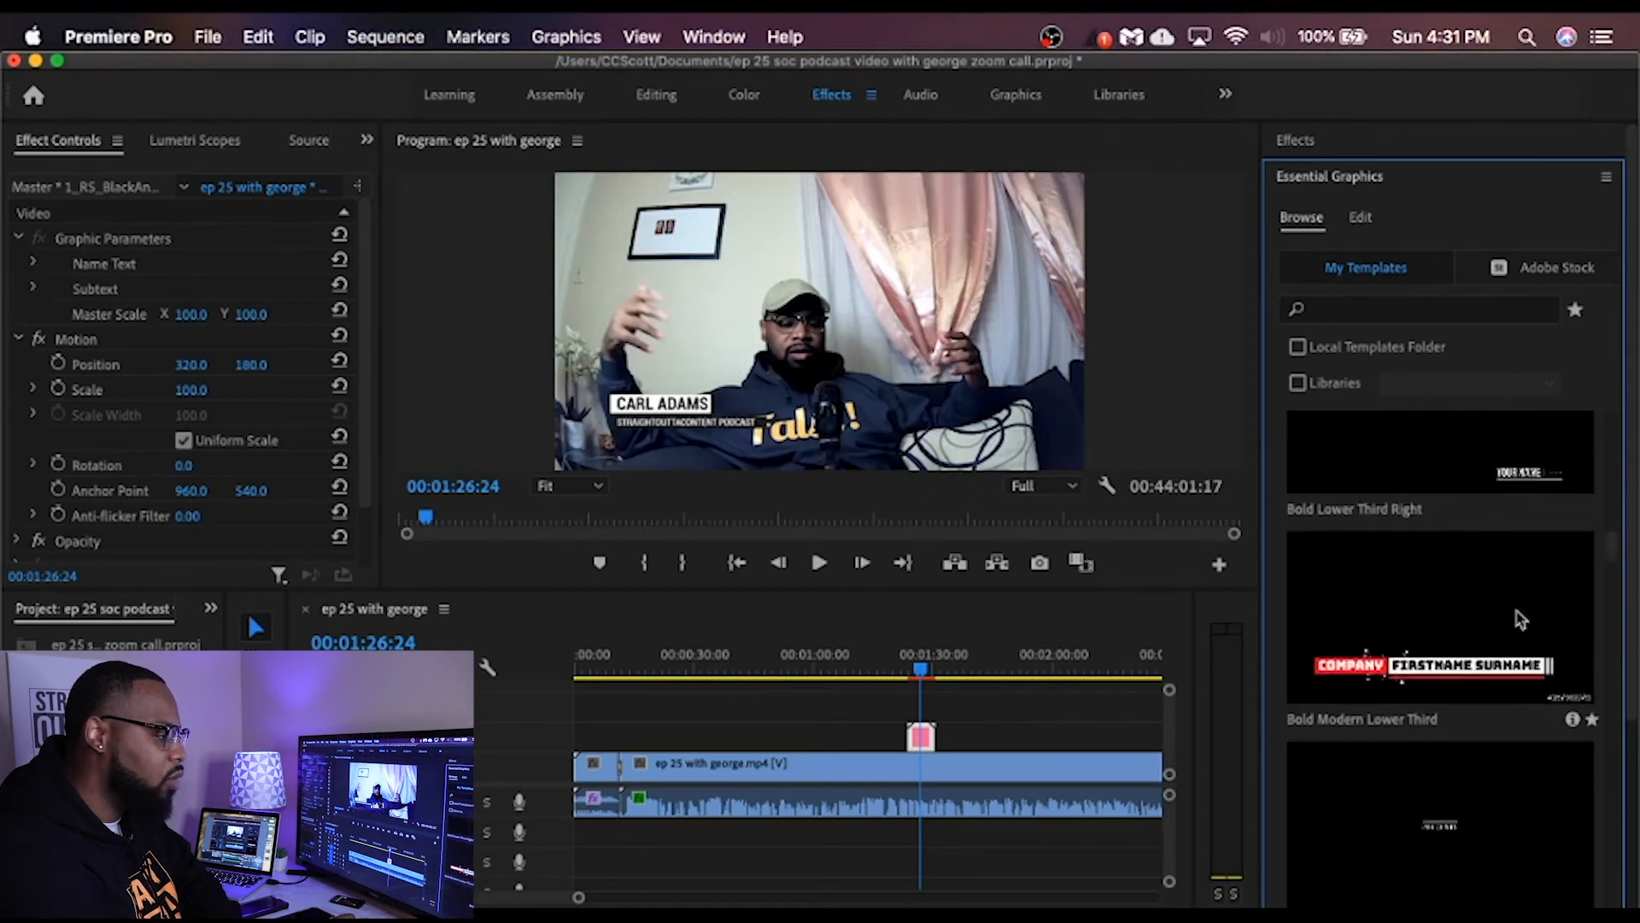
{"action": "left_click_drag", "start_coordinate": [1611, 550], "coordinate": [1621, 627]}
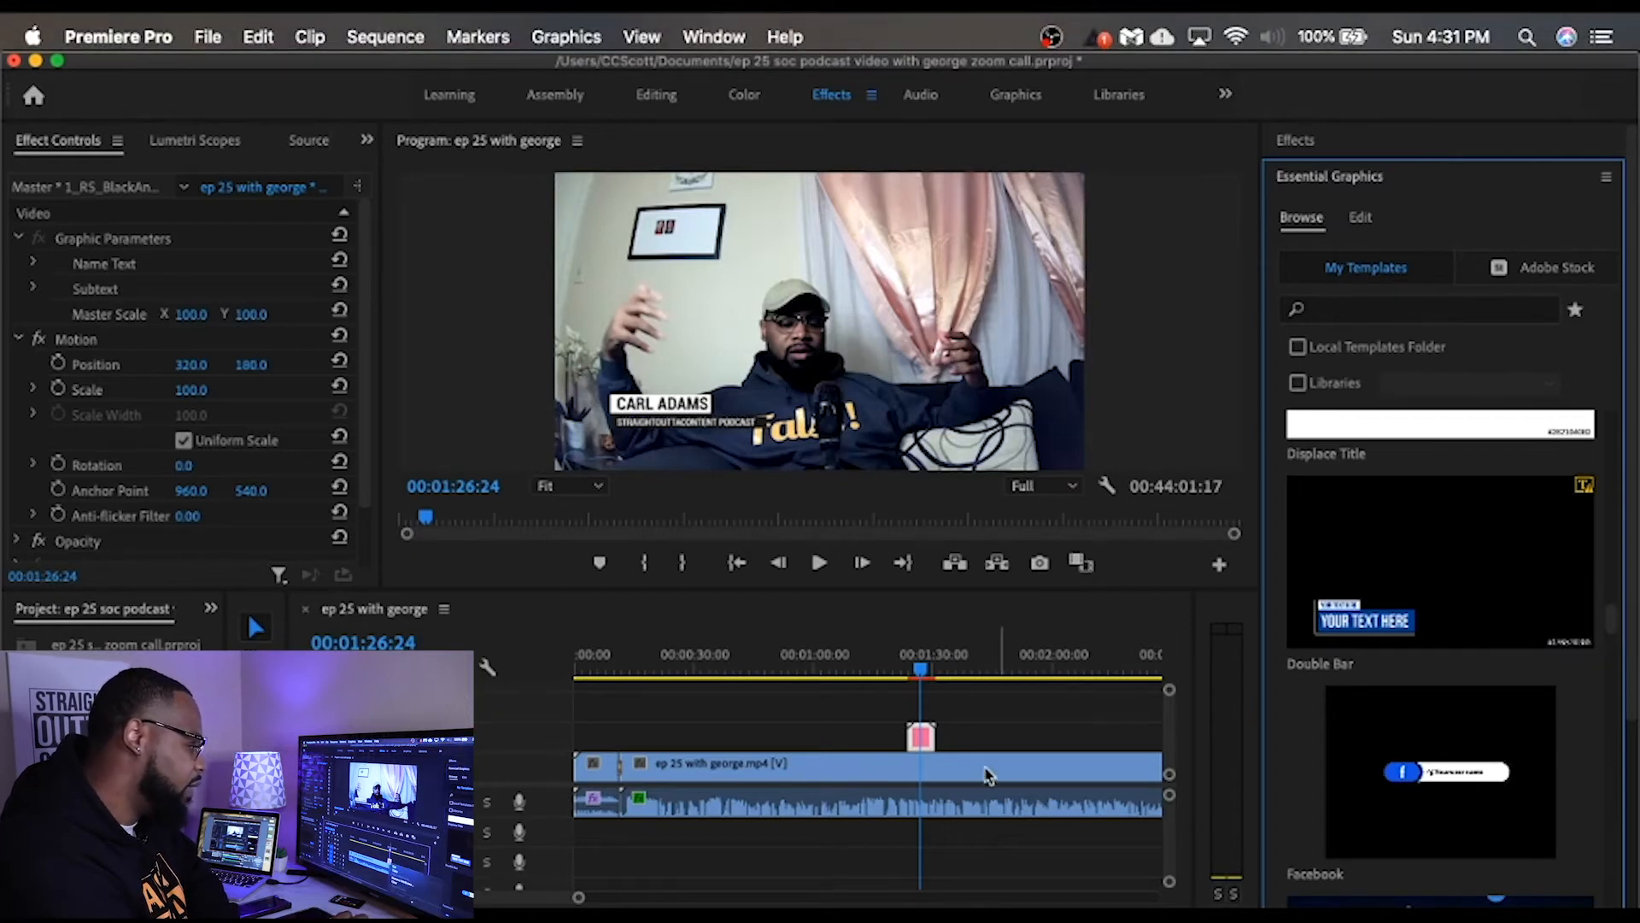
{"action": "right_click", "coordinate": [922, 740]}
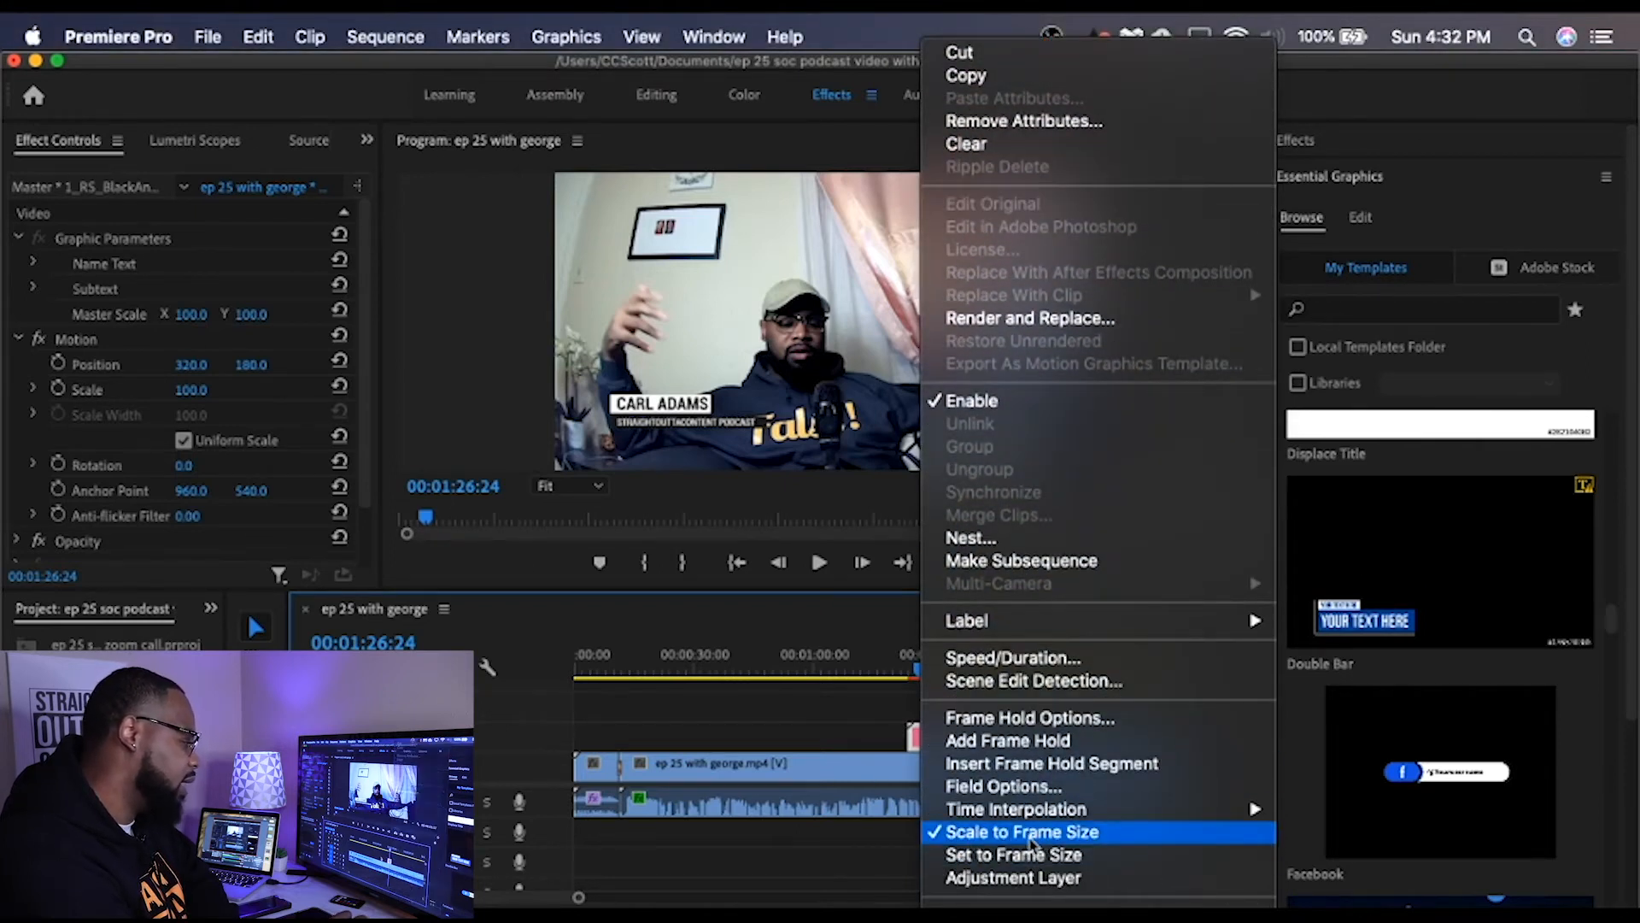
{"action": "left_click", "coordinate": [859, 738]}
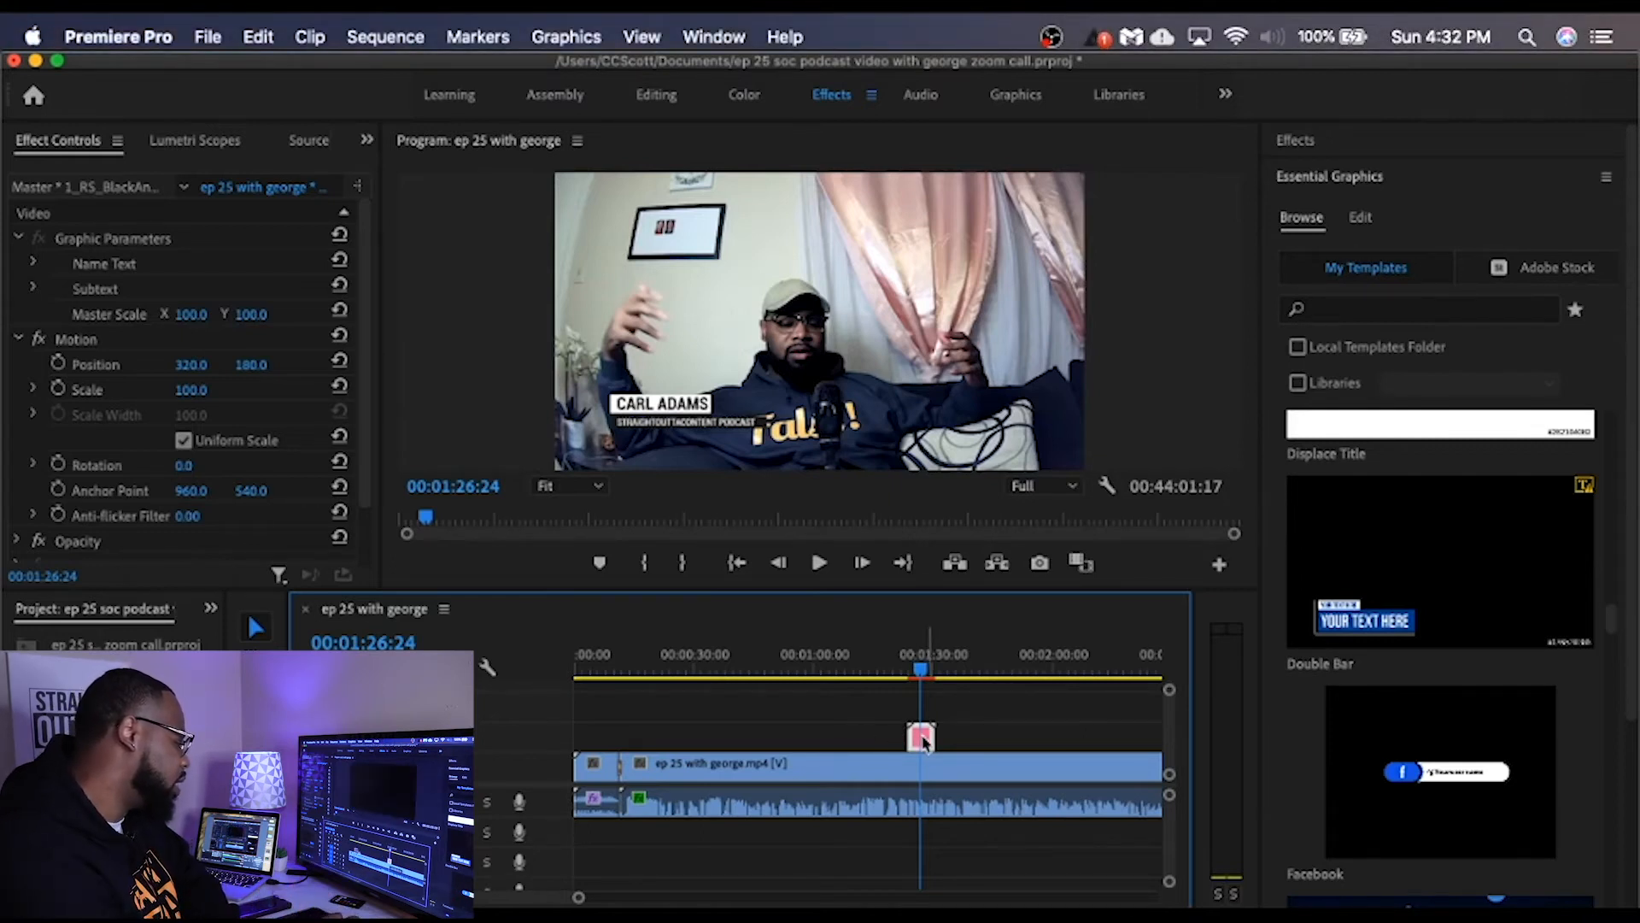
Step: Move the name lower-third clip to the start of the main podcast video clip and play it back there
{"action": "left_click_drag", "start_coordinate": [927, 741], "coordinate": [662, 752]}
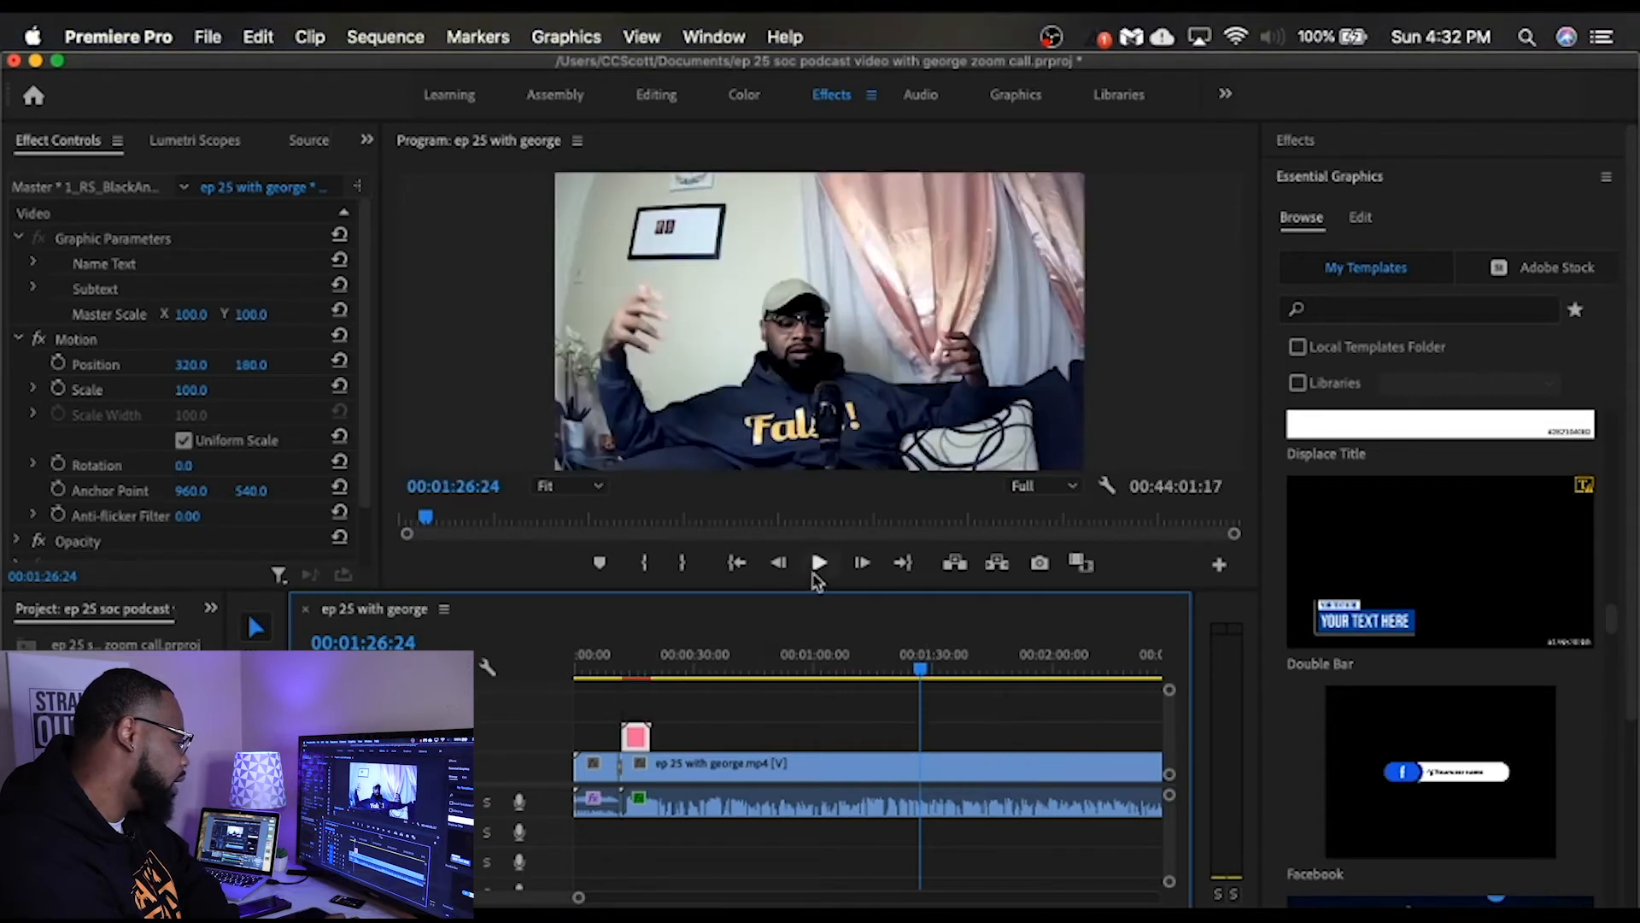
{"action": "left_click", "coordinate": [627, 677]}
{"action": "left_click", "coordinate": [818, 562]}
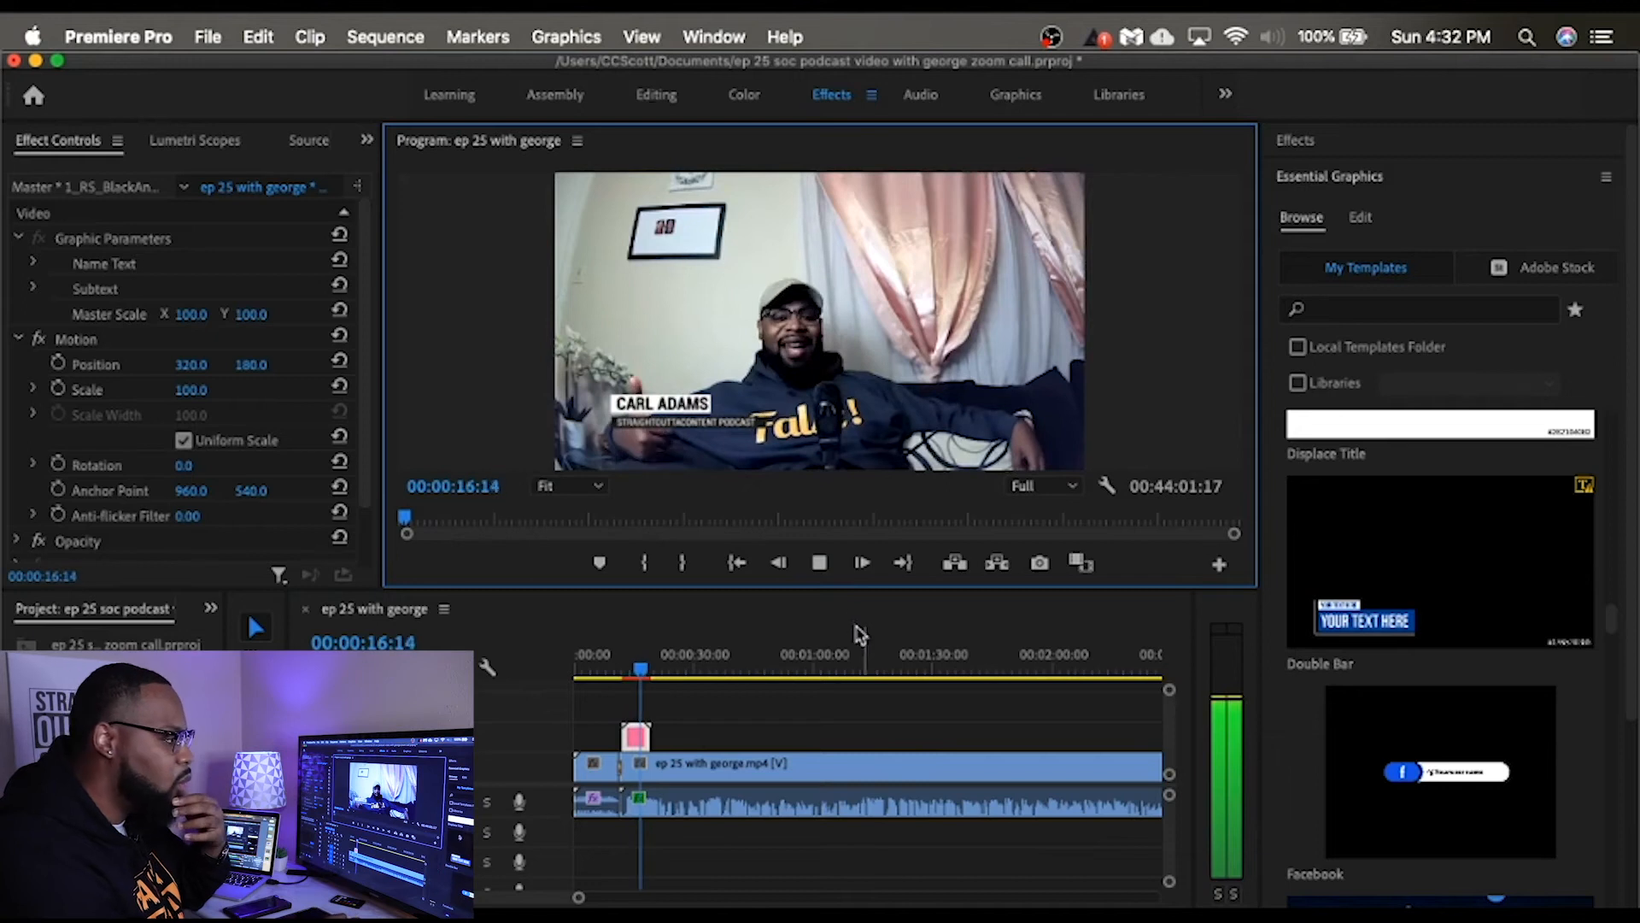
{"action": "left_click", "coordinate": [825, 576]}
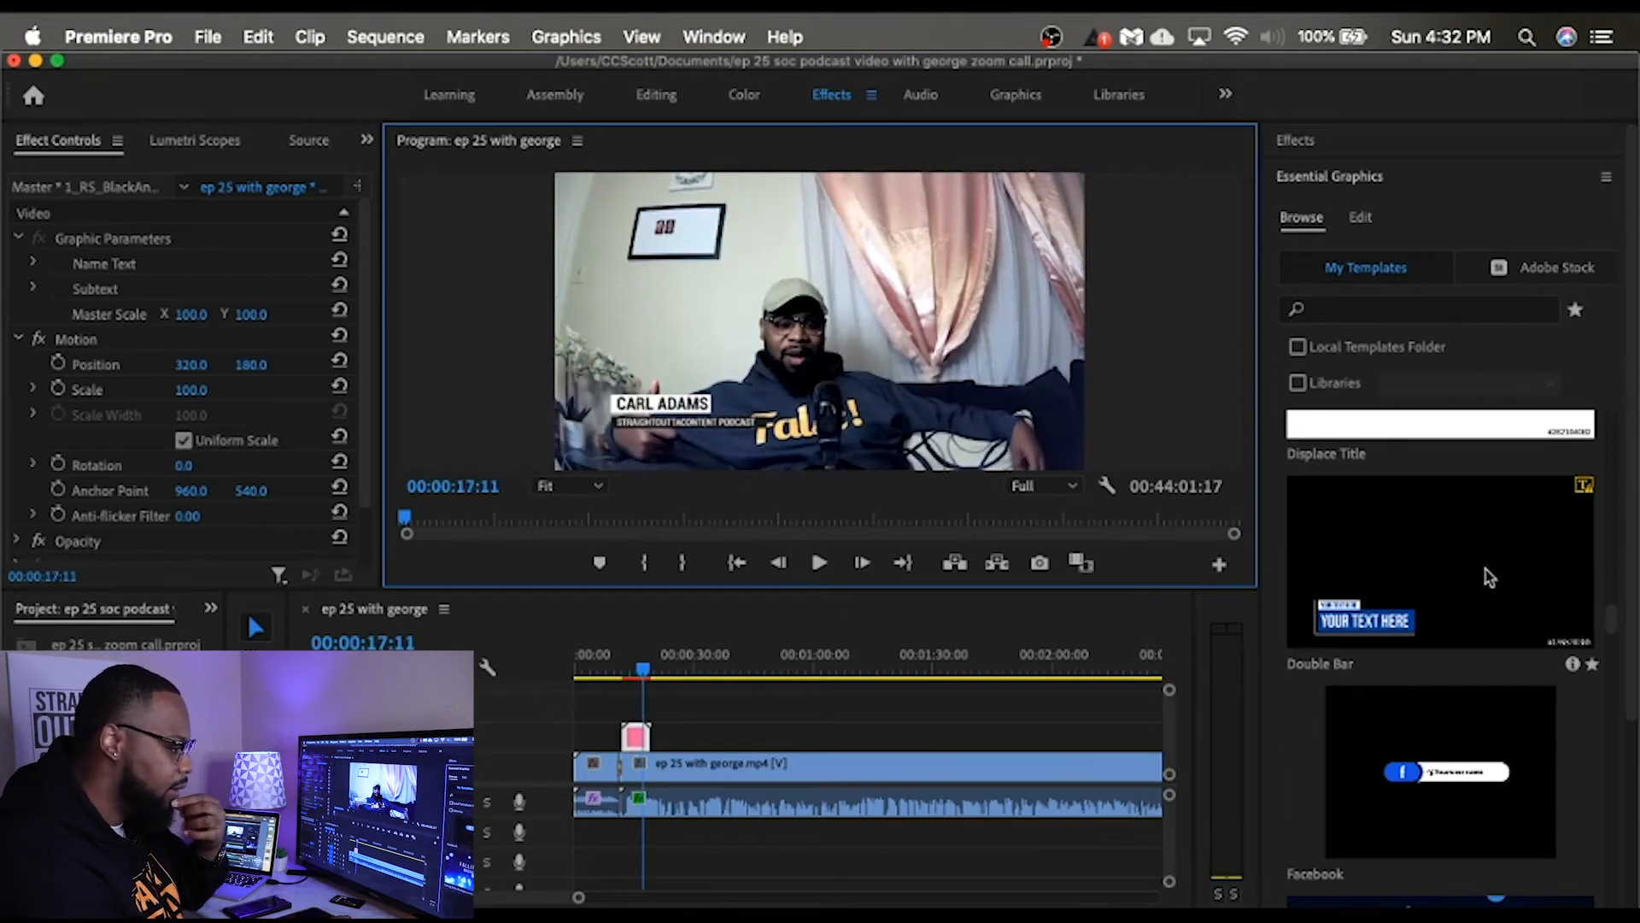
Step: Add the Framed and Tilted Lower Third template on the track above the name lower third and play it back
{"action": "left_click_drag", "start_coordinate": [1617, 634], "coordinate": [1617, 694]}
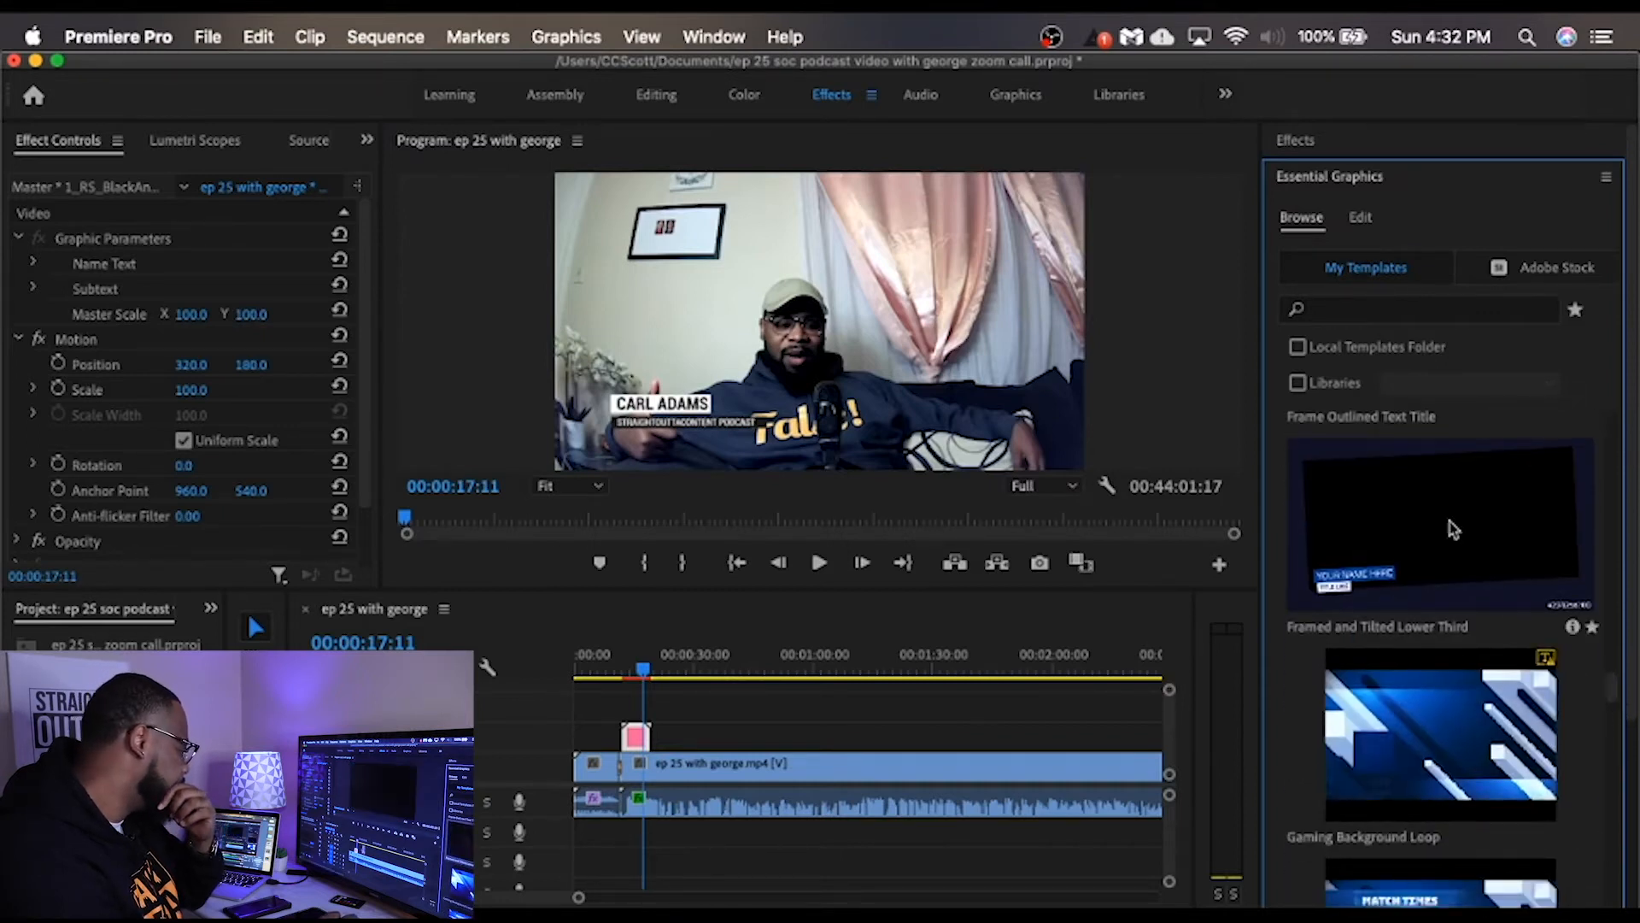
{"action": "left_click_drag", "start_coordinate": [802, 671], "coordinate": [636, 726]}
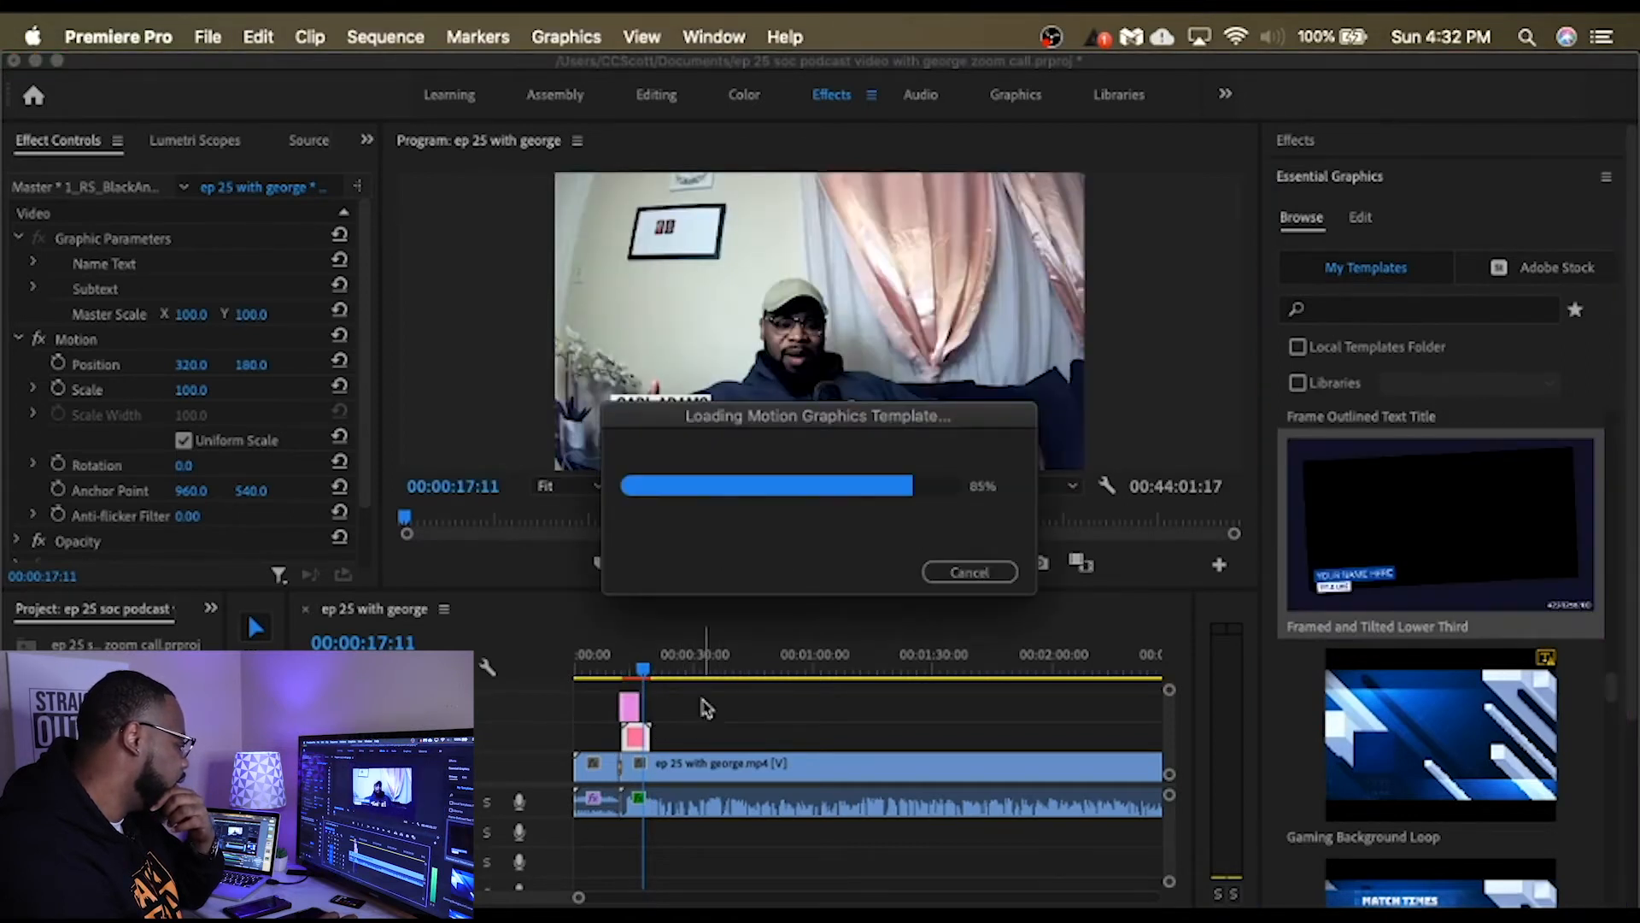
{"action": "left_click_drag", "start_coordinate": [642, 669], "coordinate": [621, 675]}
{"action": "left_click", "coordinate": [820, 563]}
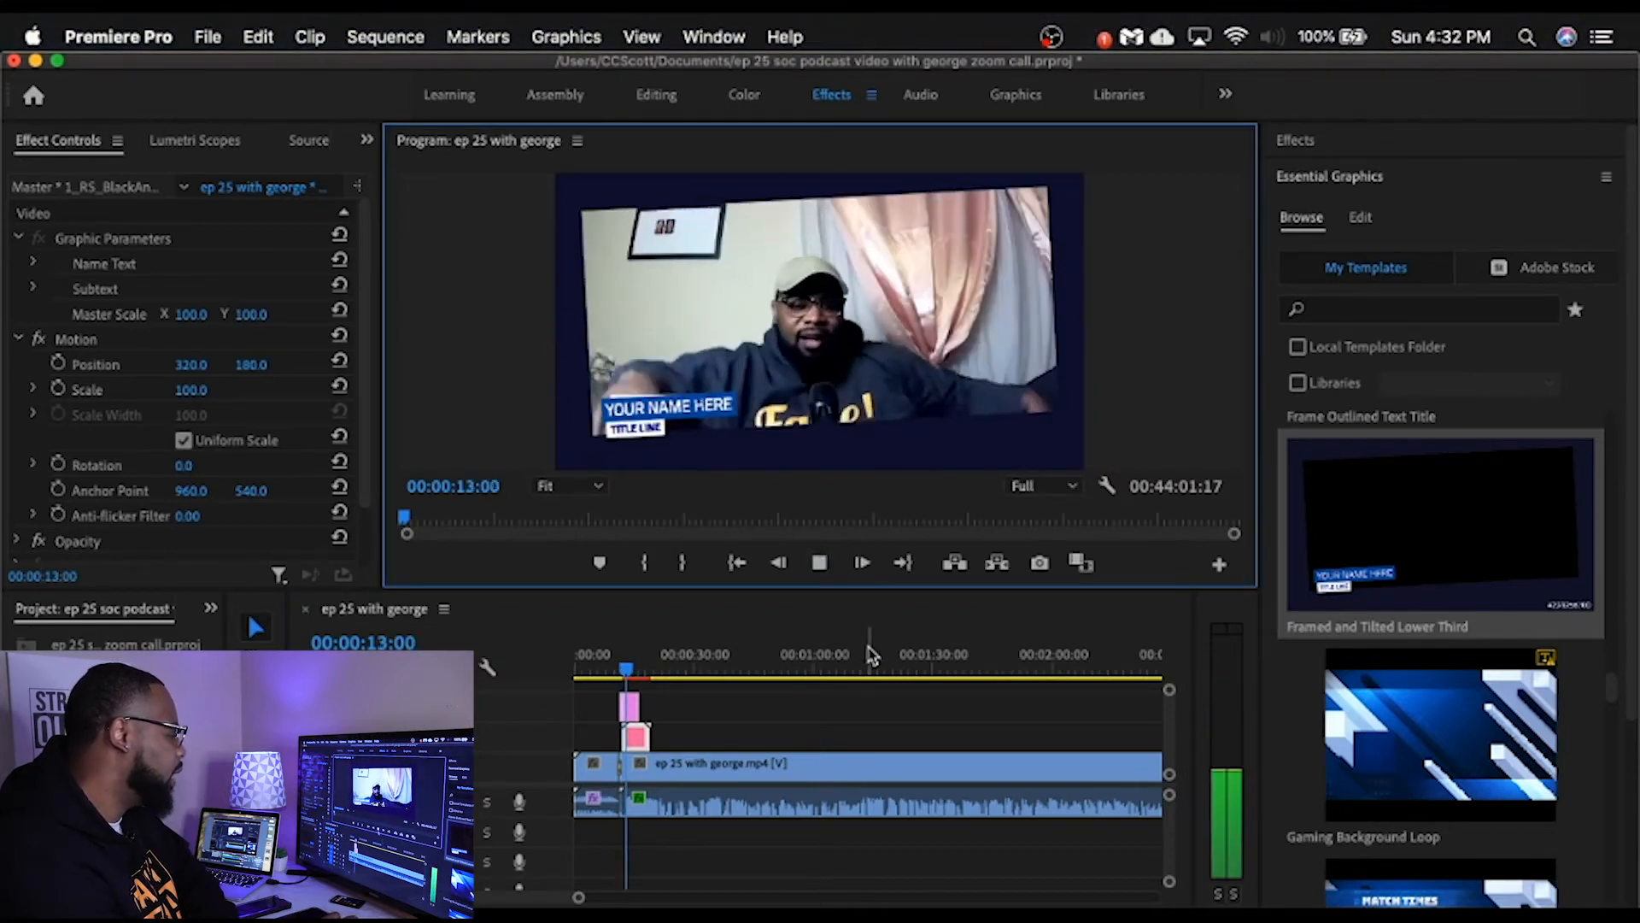
{"action": "left_click", "coordinate": [818, 565]}
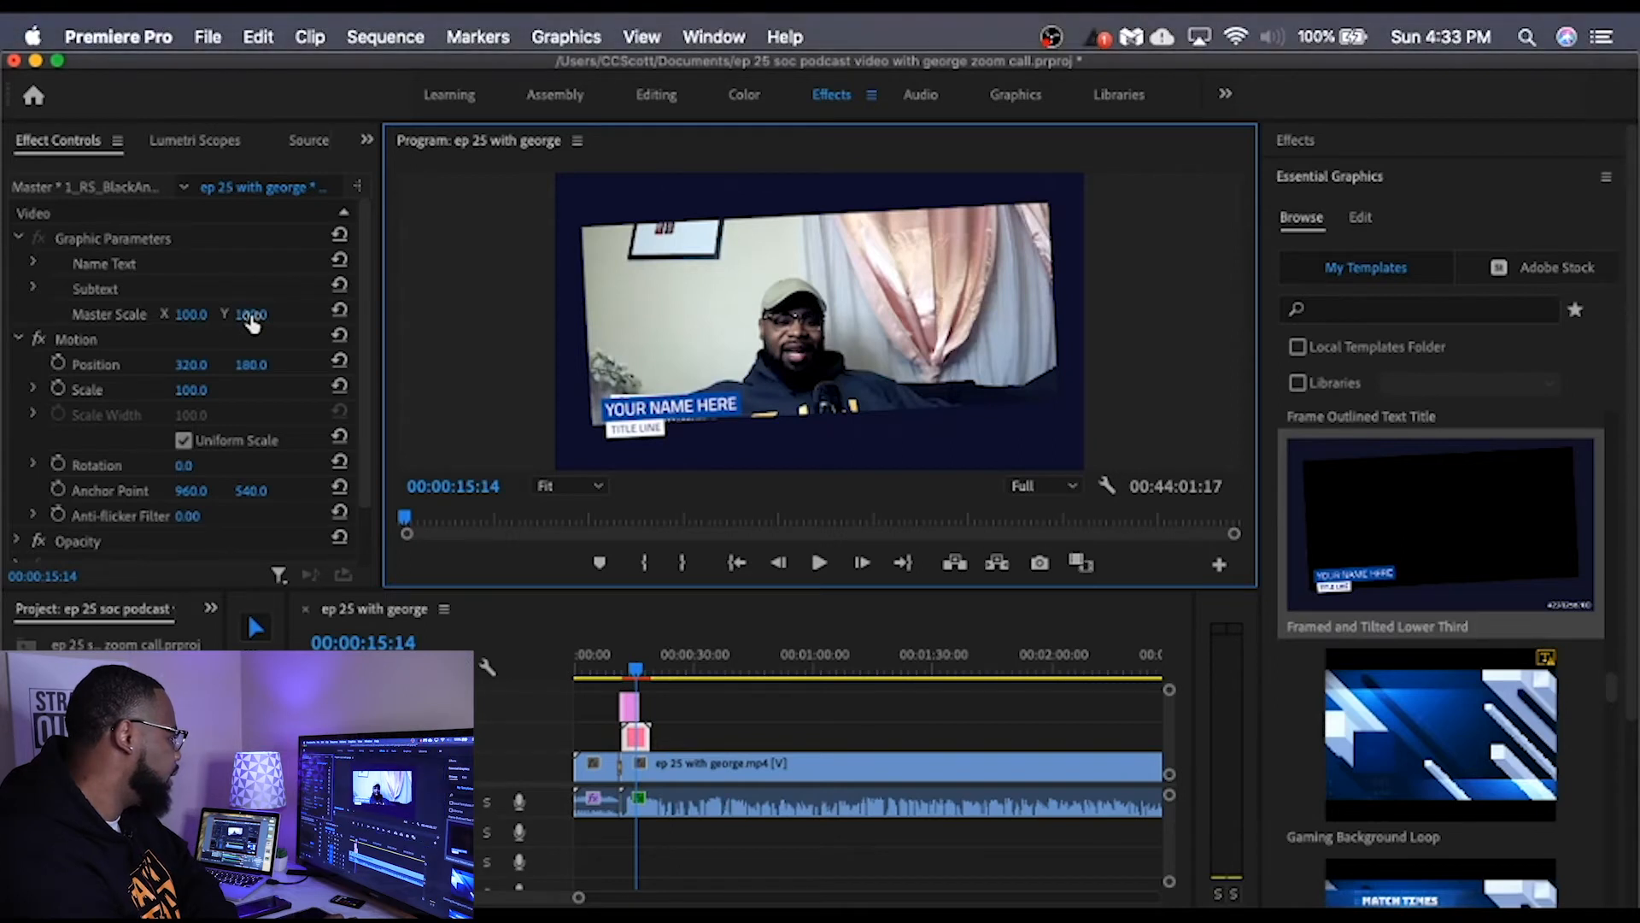
Step: Set the name lower third's master scale to 111, its position to 320, 142 and its anchor point to -25, 544
{"action": "left_click_drag", "start_coordinate": [250, 316], "coordinate": [291, 316]}
{"action": "left_click_drag", "start_coordinate": [259, 315], "coordinate": [190, 369]}
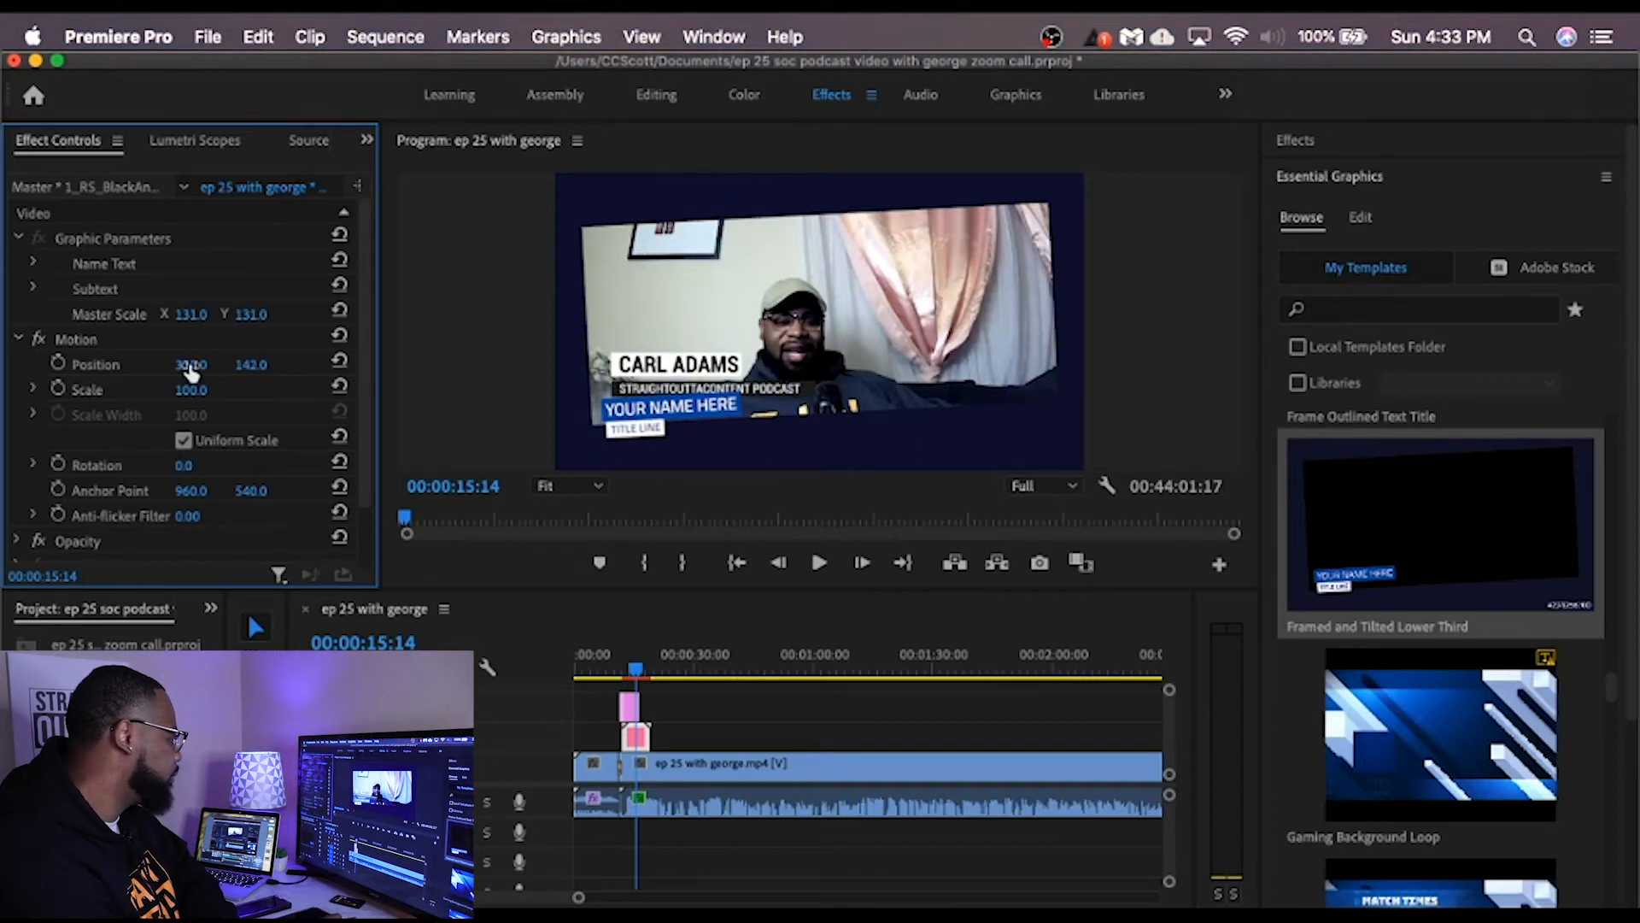
{"action": "left_click_drag", "start_coordinate": [251, 491], "coordinate": [8, 487]}
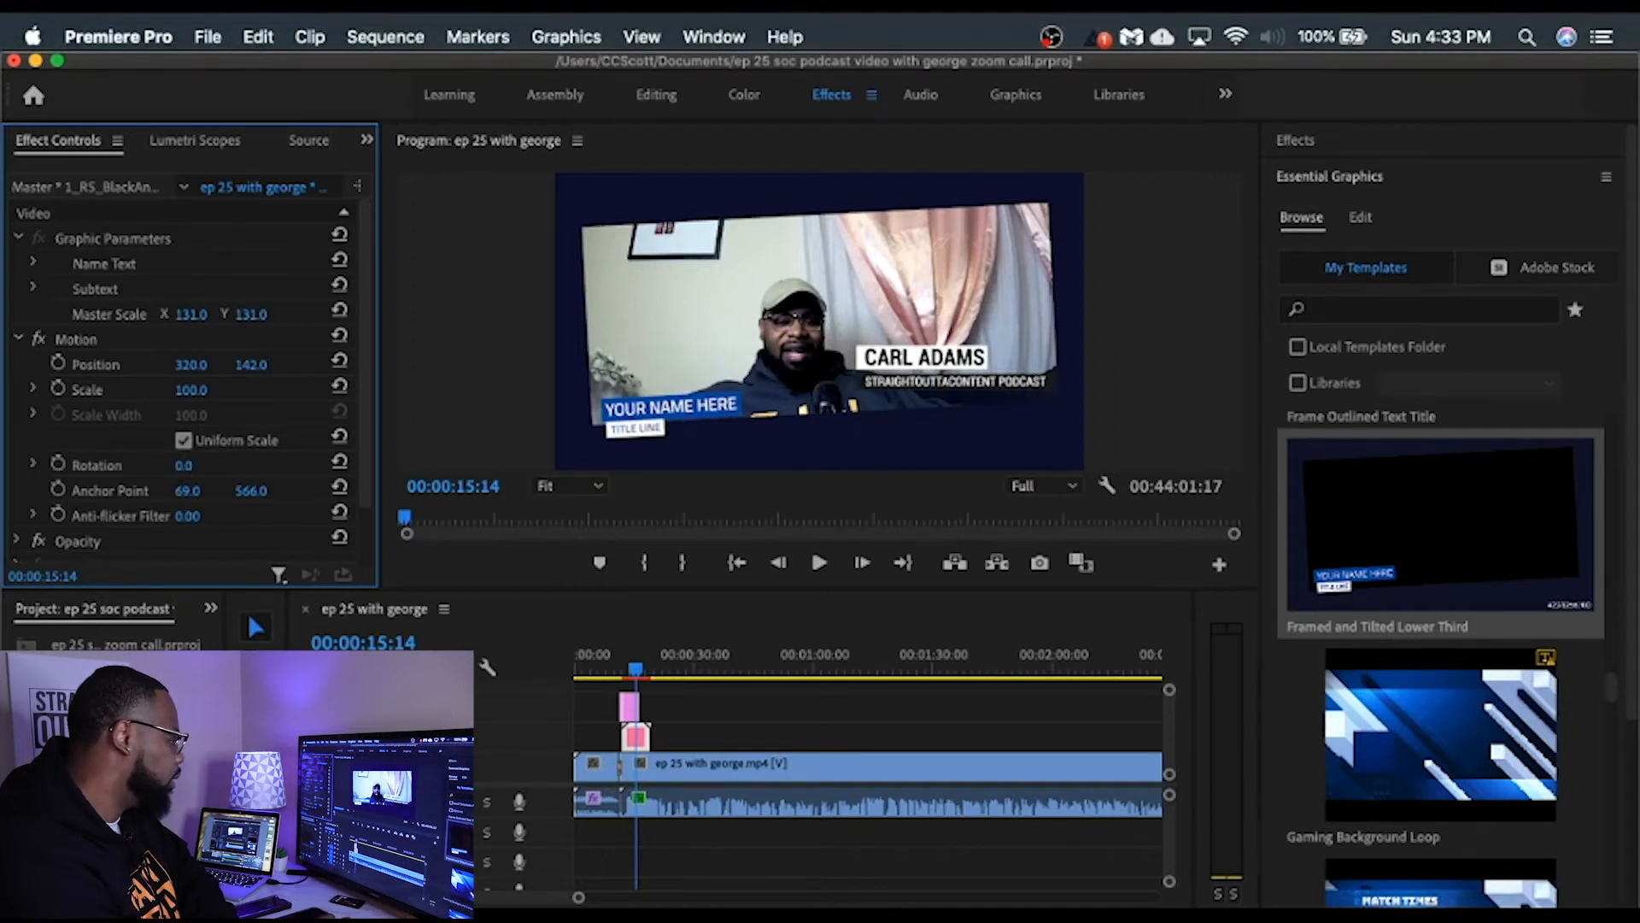
{"action": "left_click_drag", "start_coordinate": [258, 314], "coordinate": [241, 313]}
{"action": "left_click_drag", "start_coordinate": [189, 499], "coordinate": [204, 493]}
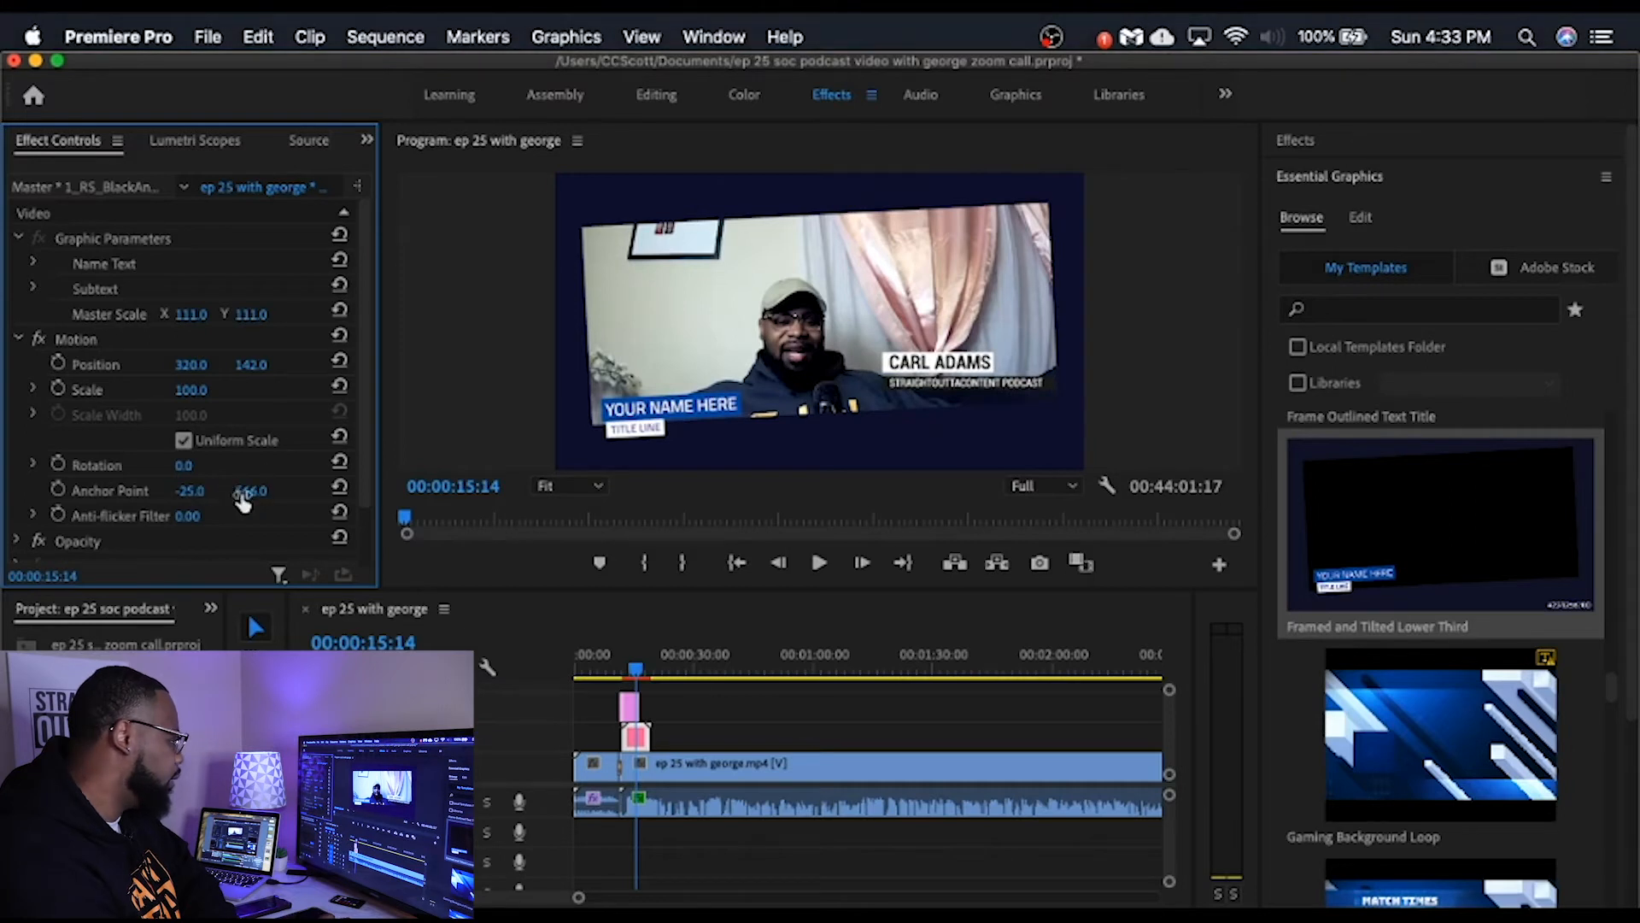
{"action": "left_click_drag", "start_coordinate": [251, 490], "coordinate": [251, 491]}
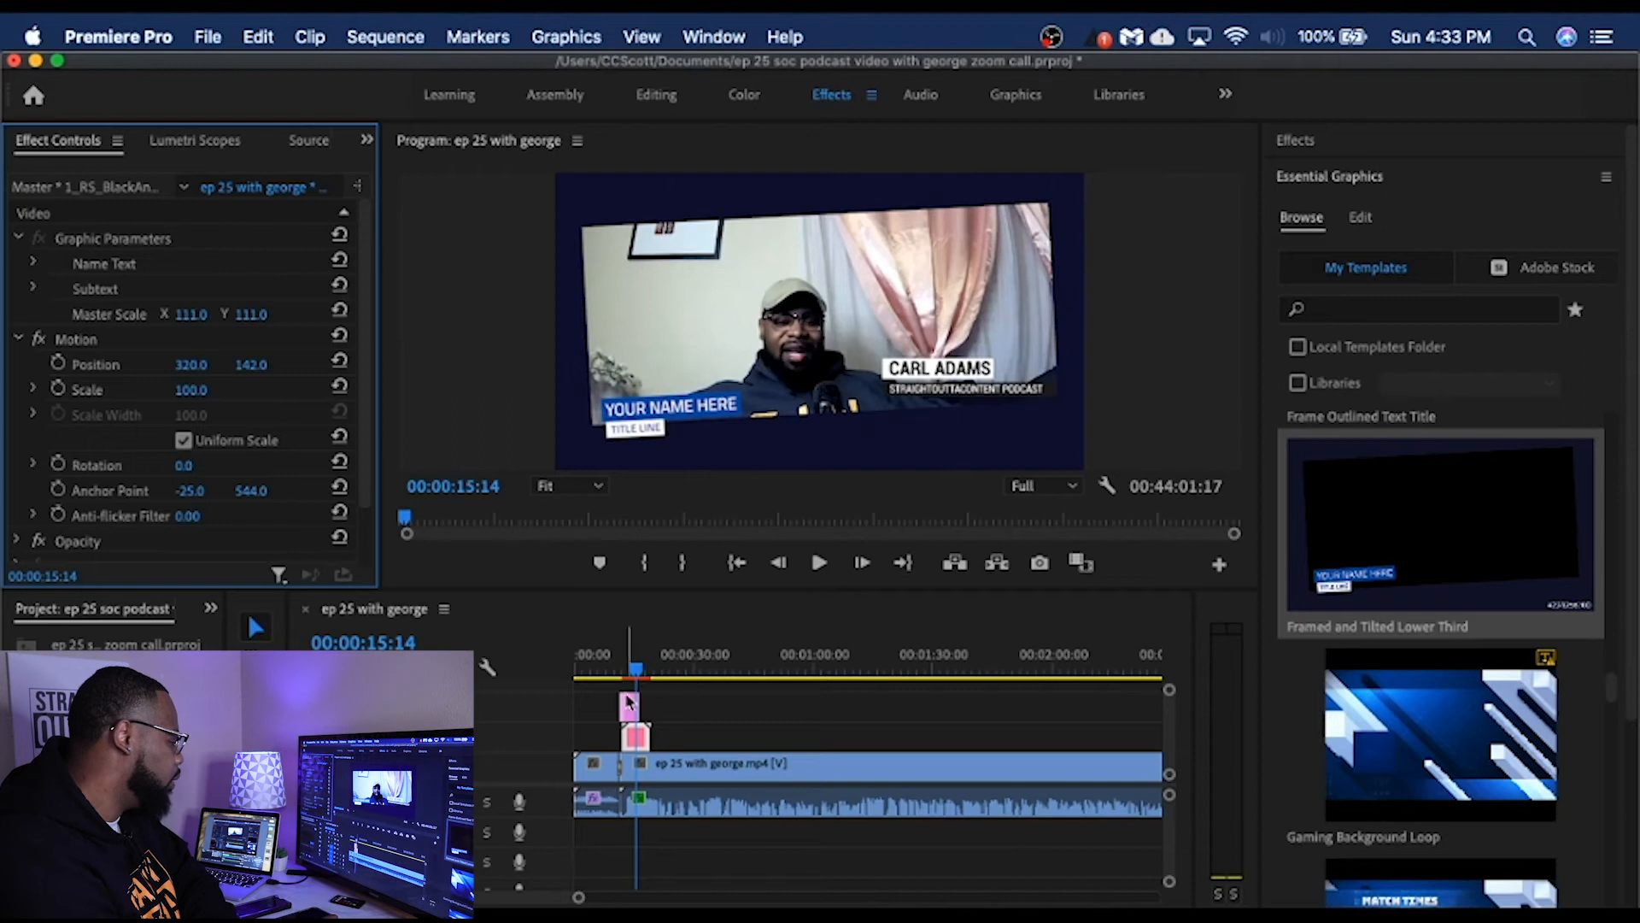
Step: Extend the end of the Framed and Tilted Lower Third clip past the one-minute mark and play back from its start
{"action": "left_click_drag", "start_coordinate": [646, 711], "coordinate": [869, 727]}
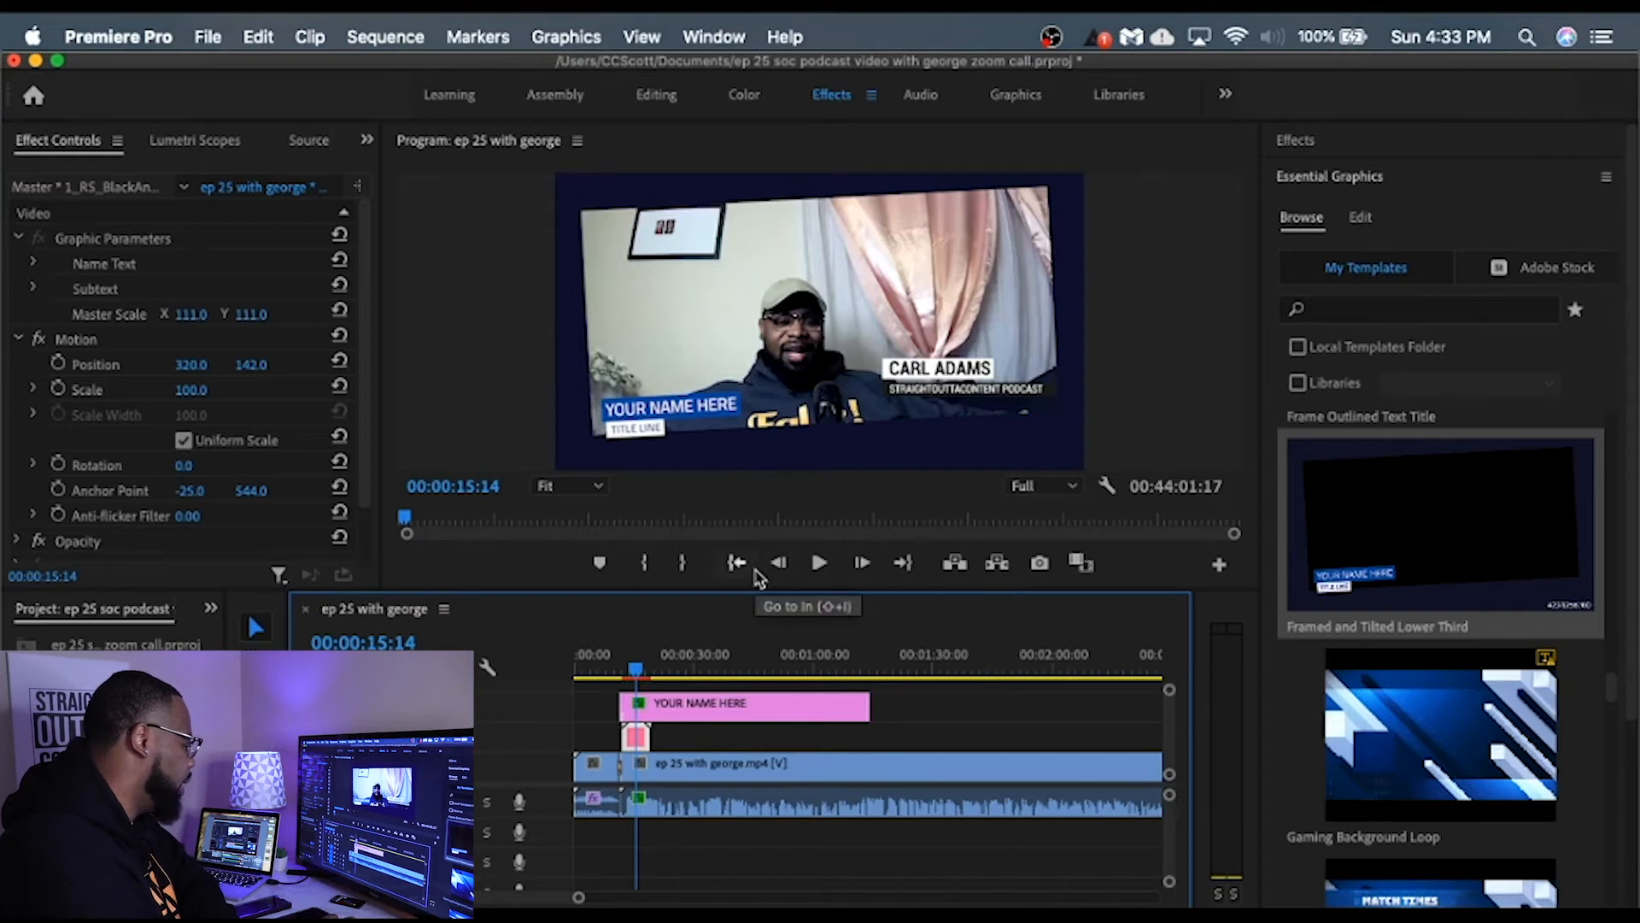
{"action": "left_click_drag", "start_coordinate": [635, 670], "coordinate": [617, 677]}
{"action": "left_click", "coordinate": [822, 569]}
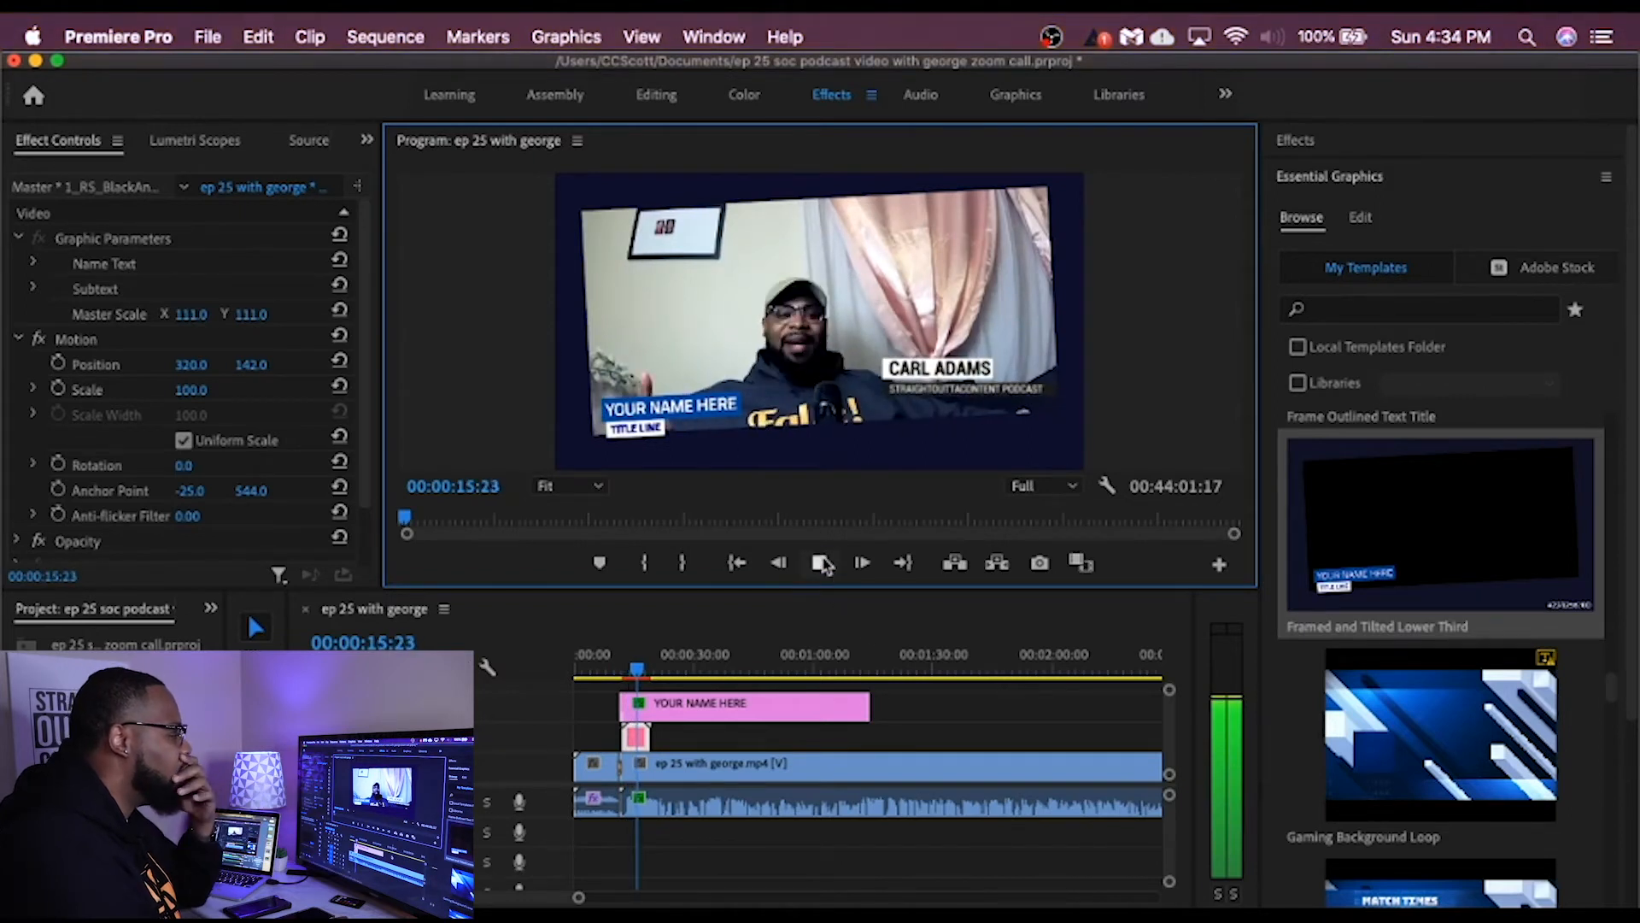
{"action": "key", "text": "space"}
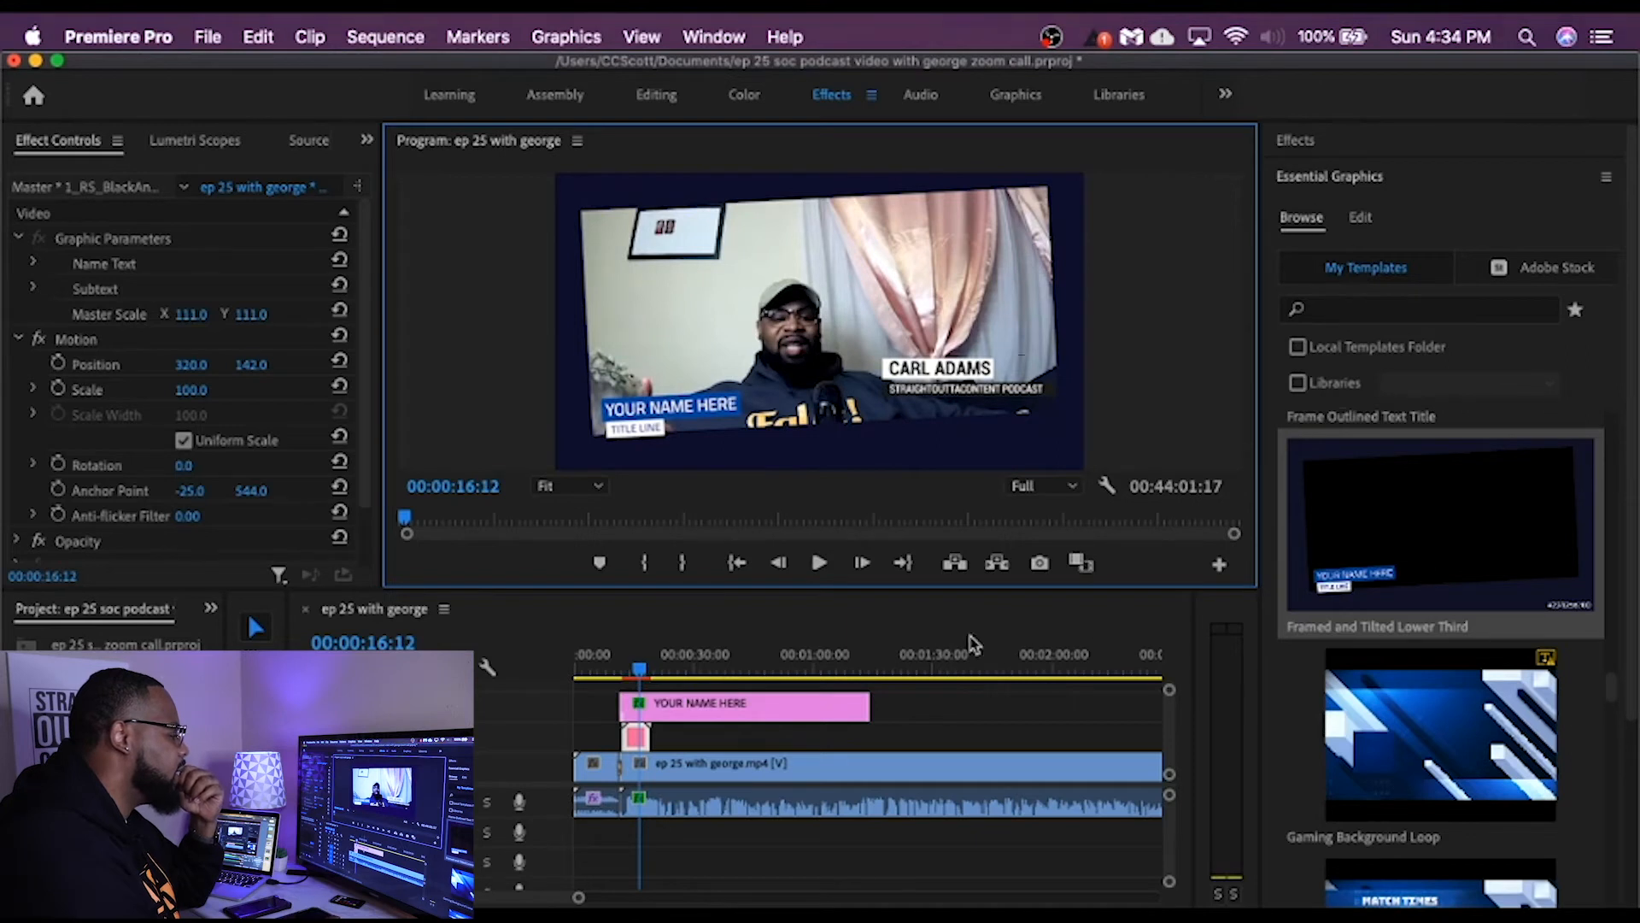
Step: Replace the YOUR NAME HERE text in the Framed and Tilted Lower Third clip with "strightouttacontent podcast"
{"action": "left_click", "coordinate": [706, 716]}
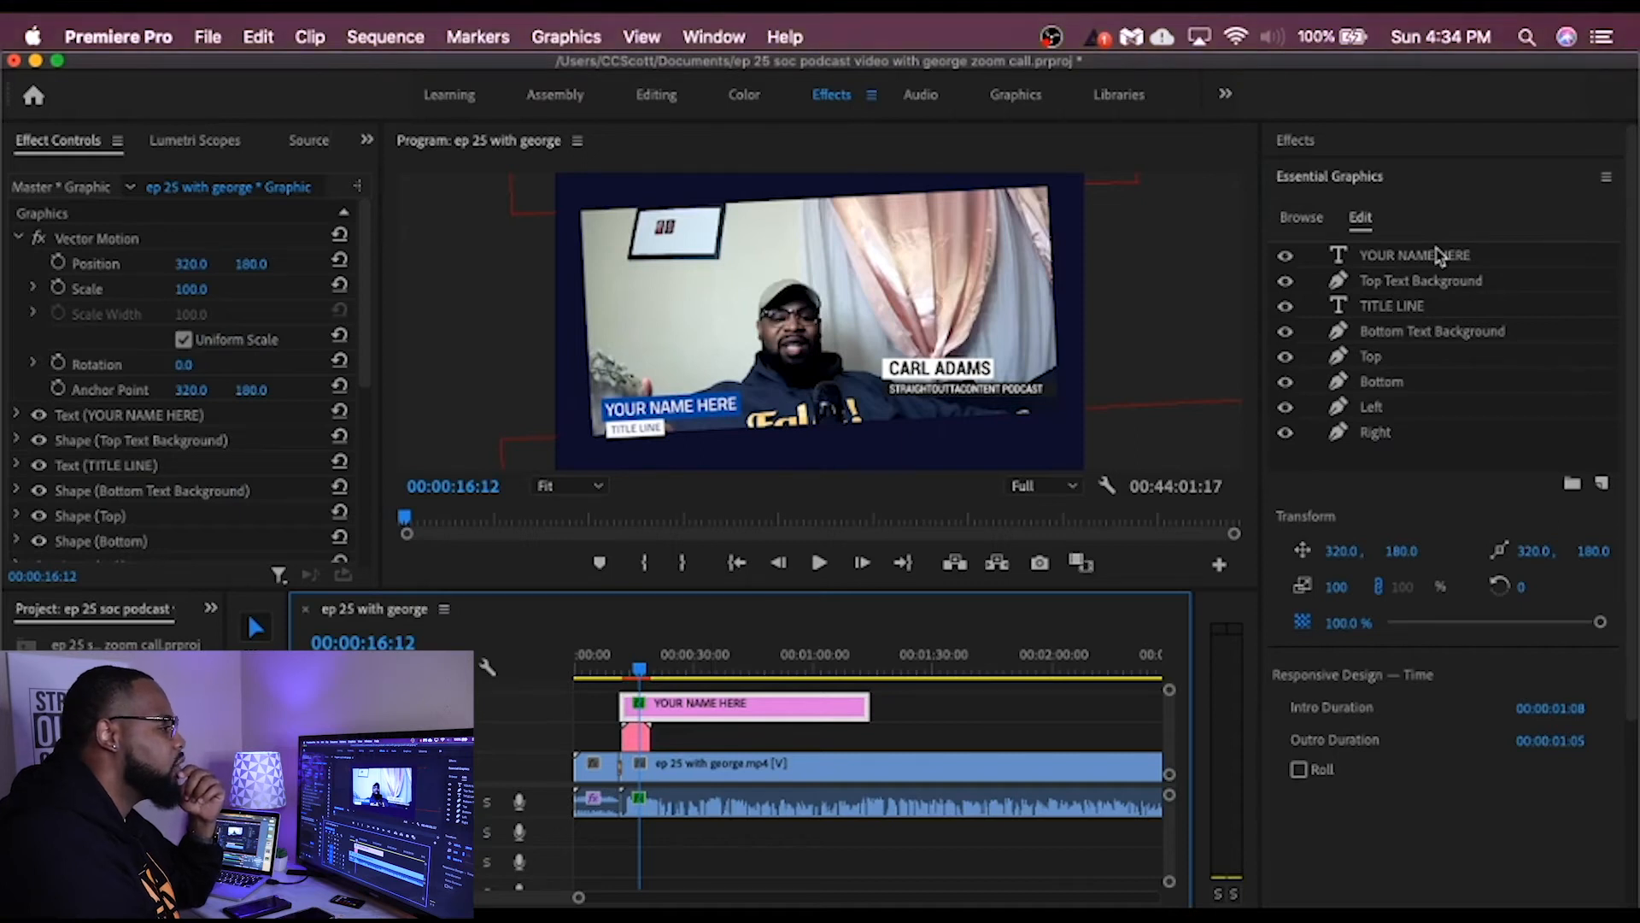
{"action": "left_click", "coordinate": [1440, 254]}
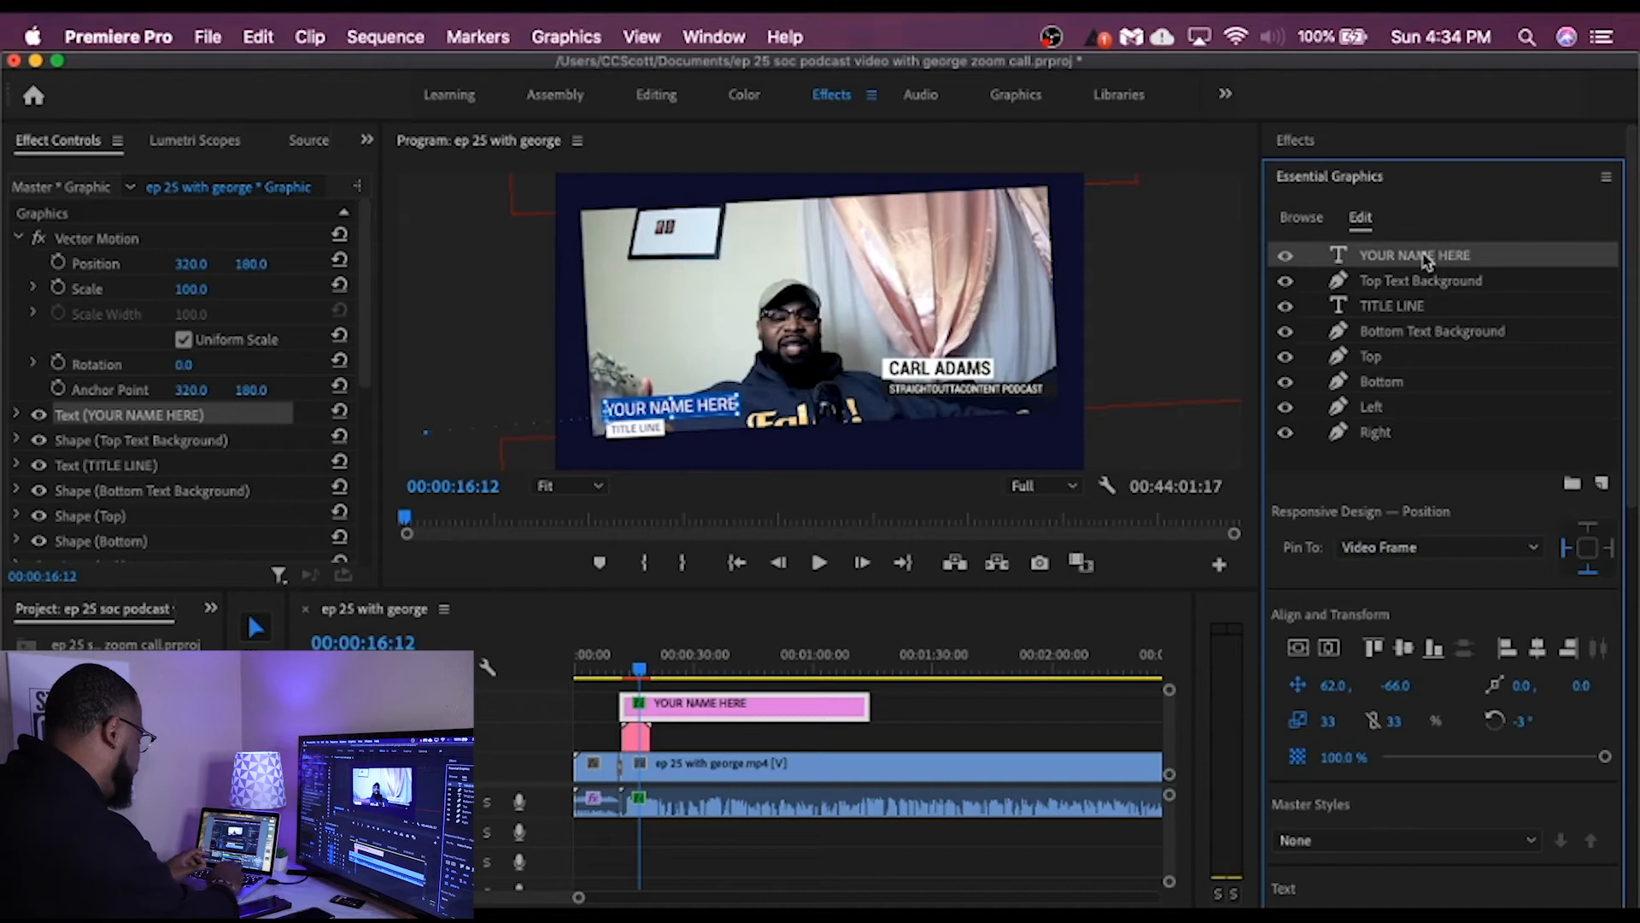
{"action": "double_click", "coordinate": [1425, 258]}
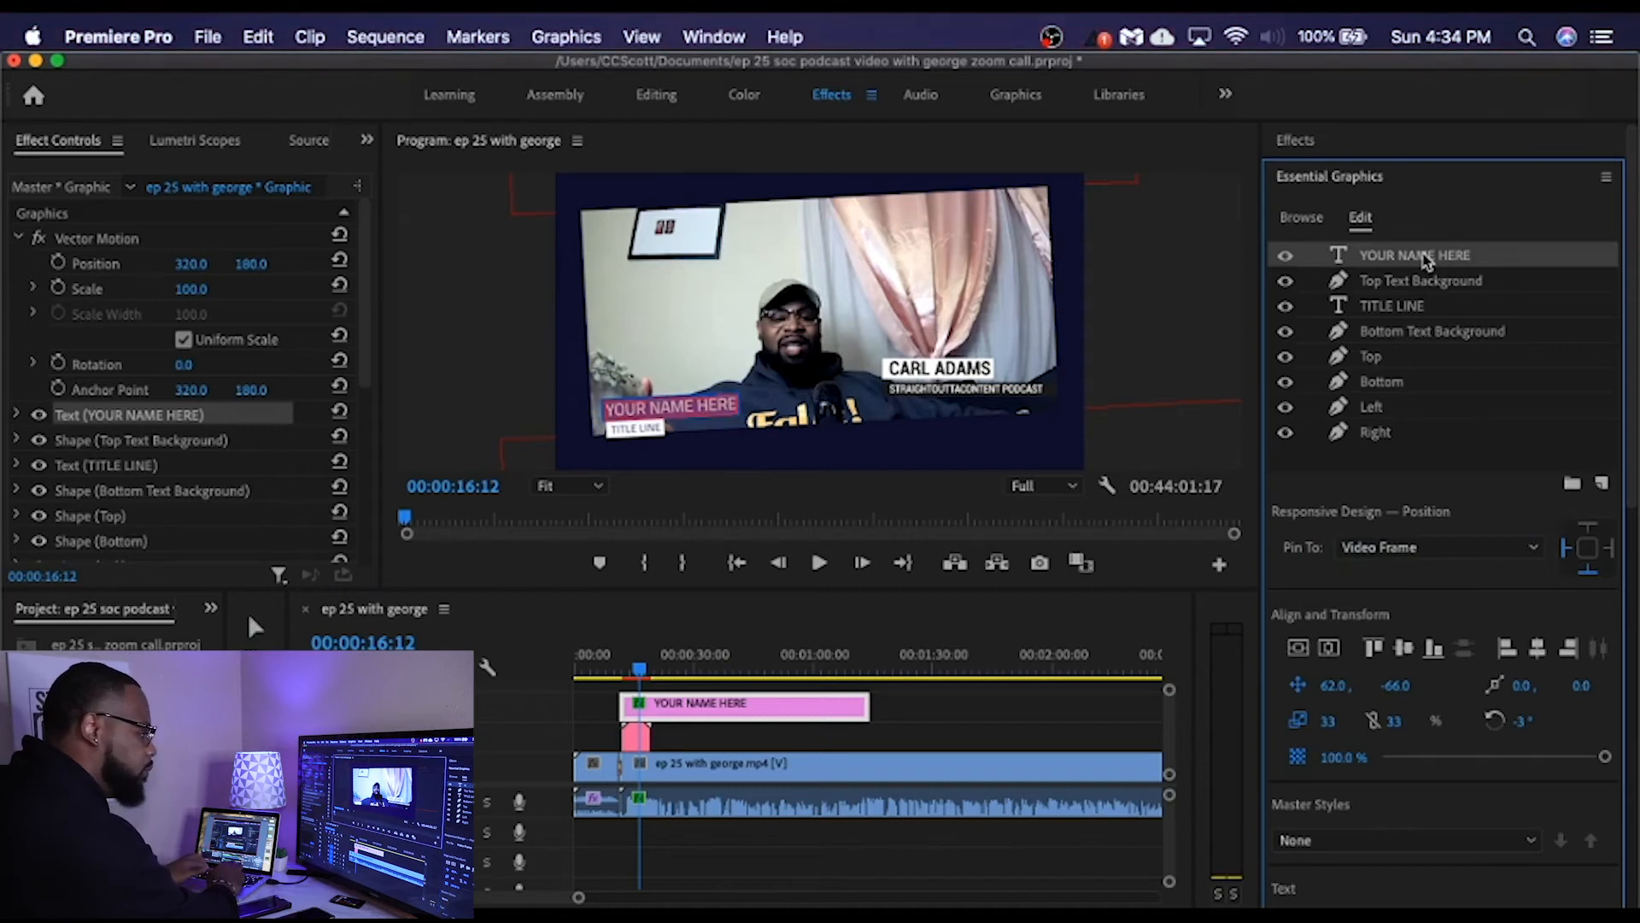
{"action": "type", "text": "stri"}
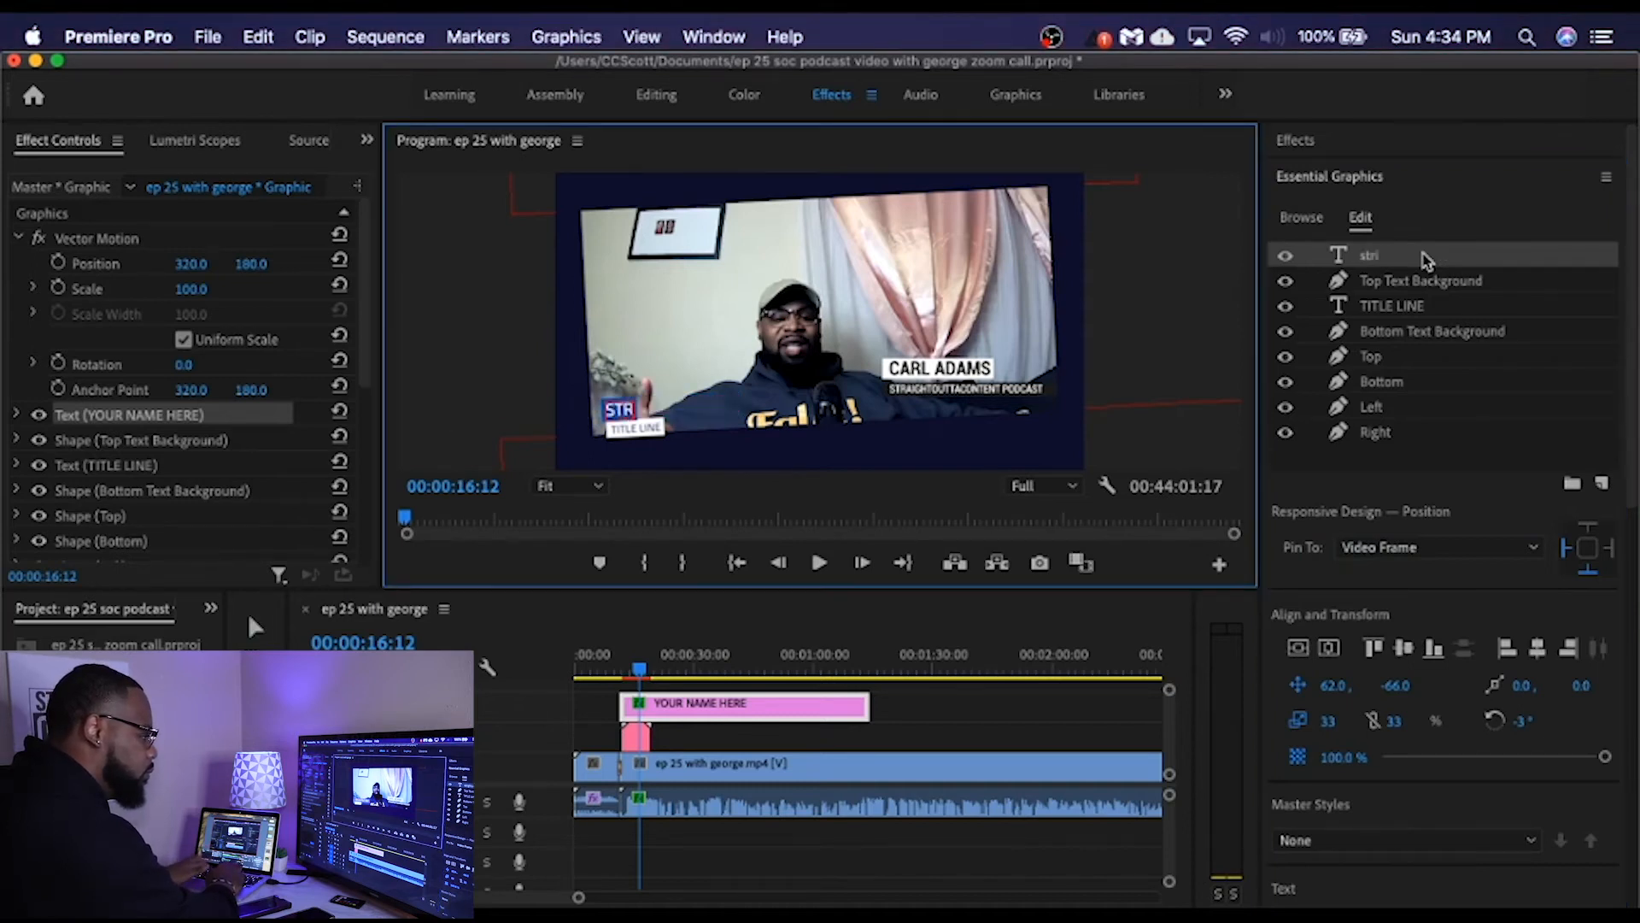
{"action": "type", "text": "ghtouttacontent"}
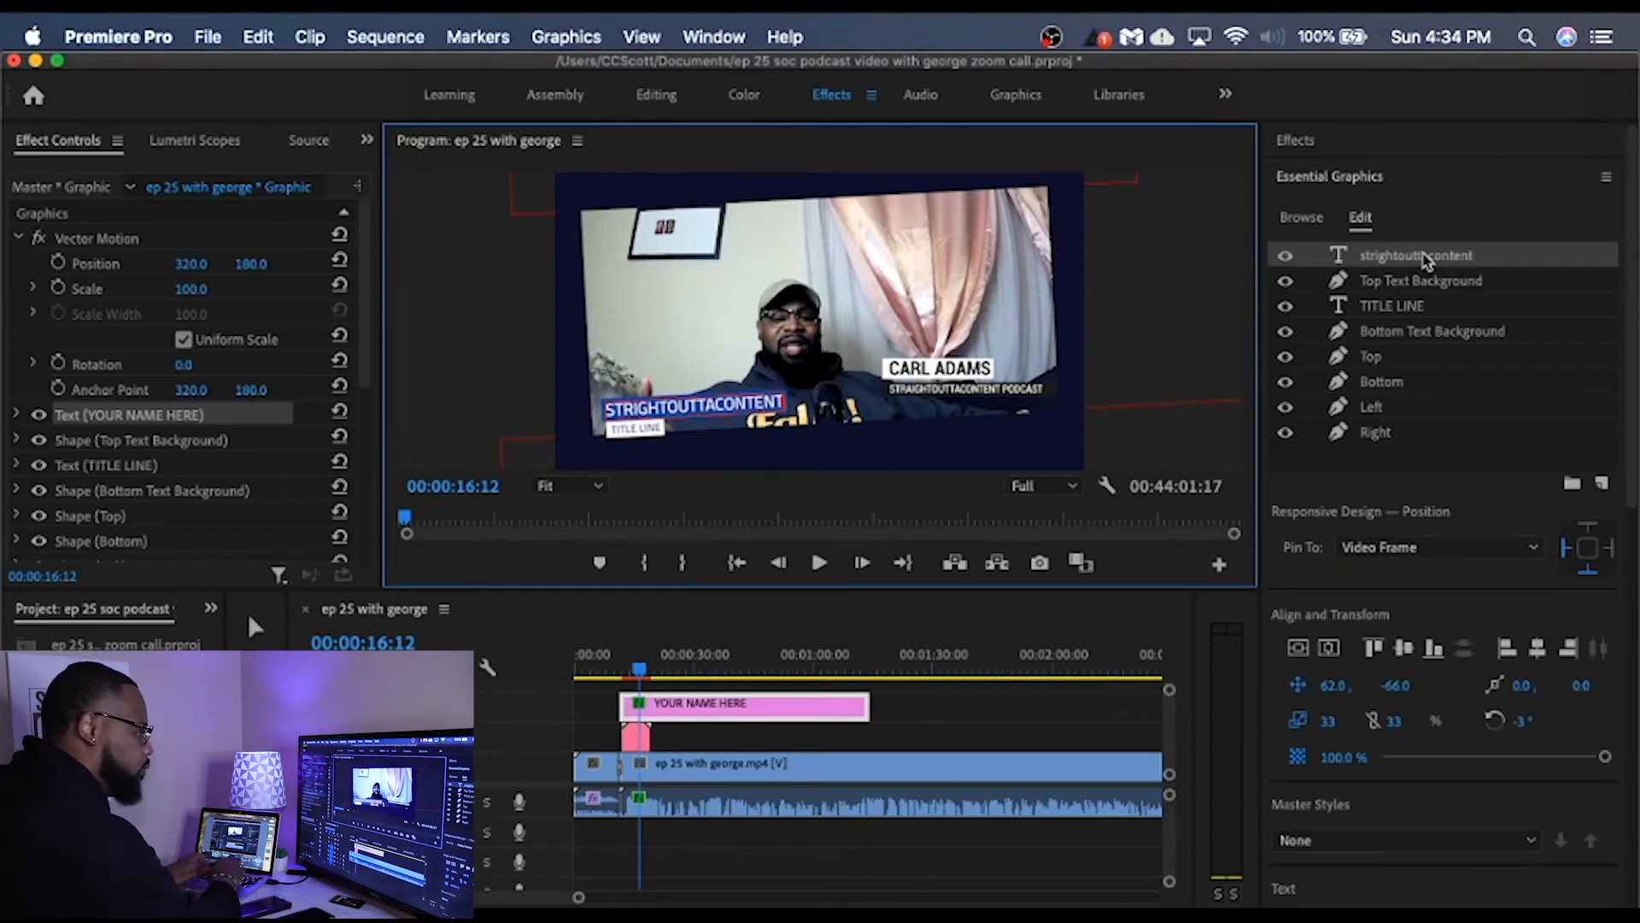
{"action": "type", "text": " podcast"}
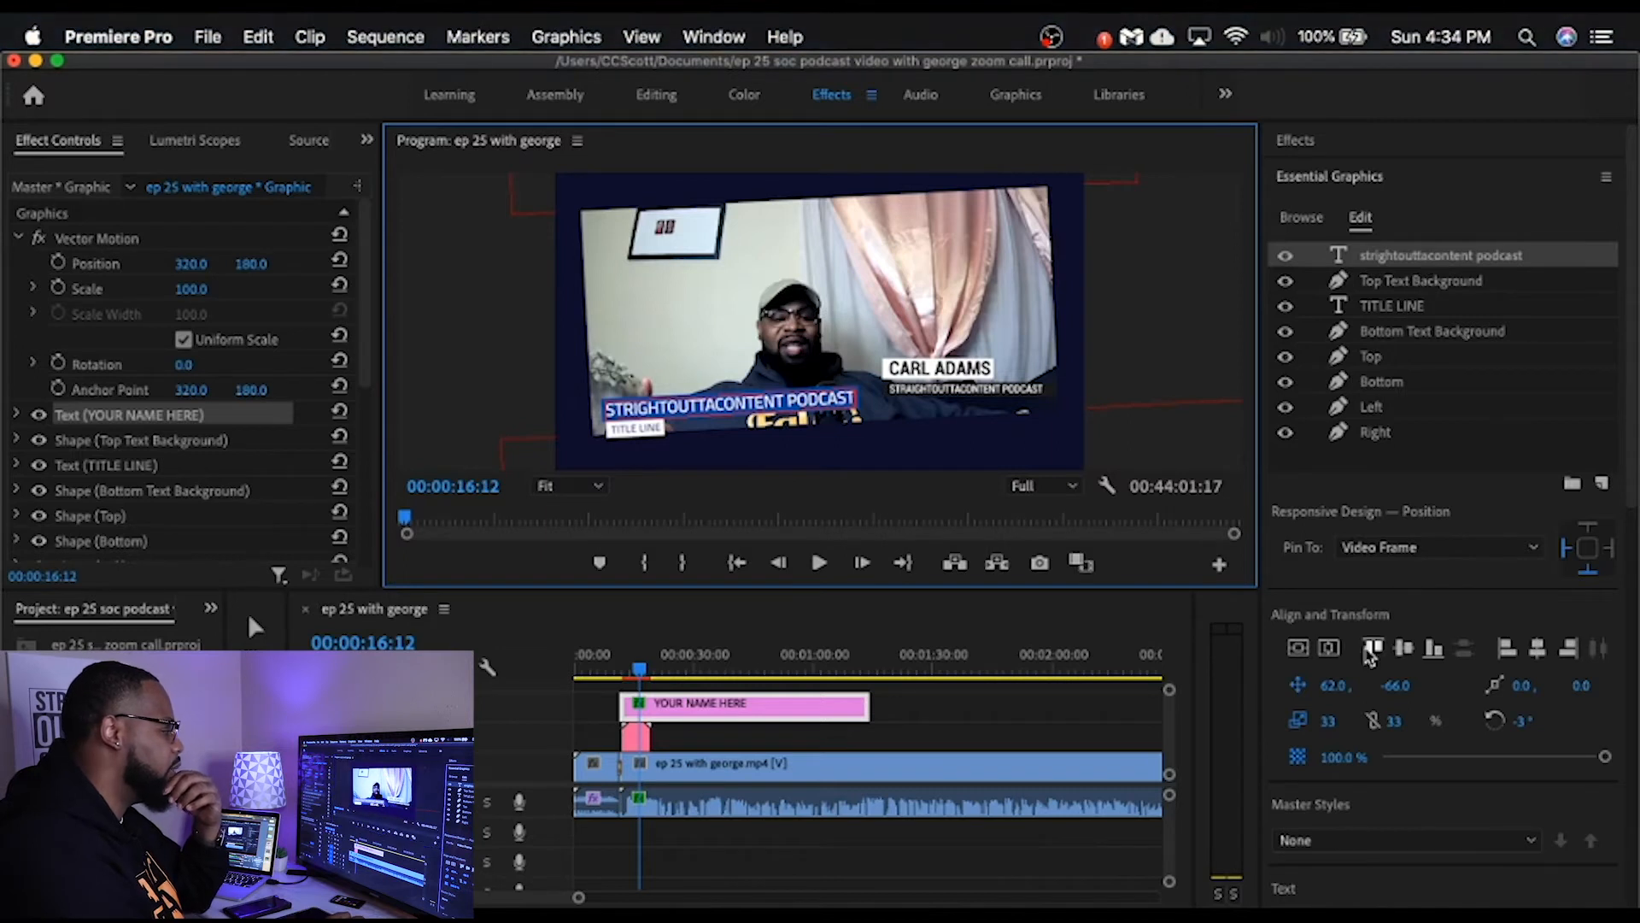
Step: Try adjusting the podcast title text's scale, and set the Top Text Background shape's first scale value to 29
{"action": "left_click", "coordinate": [1330, 726]}
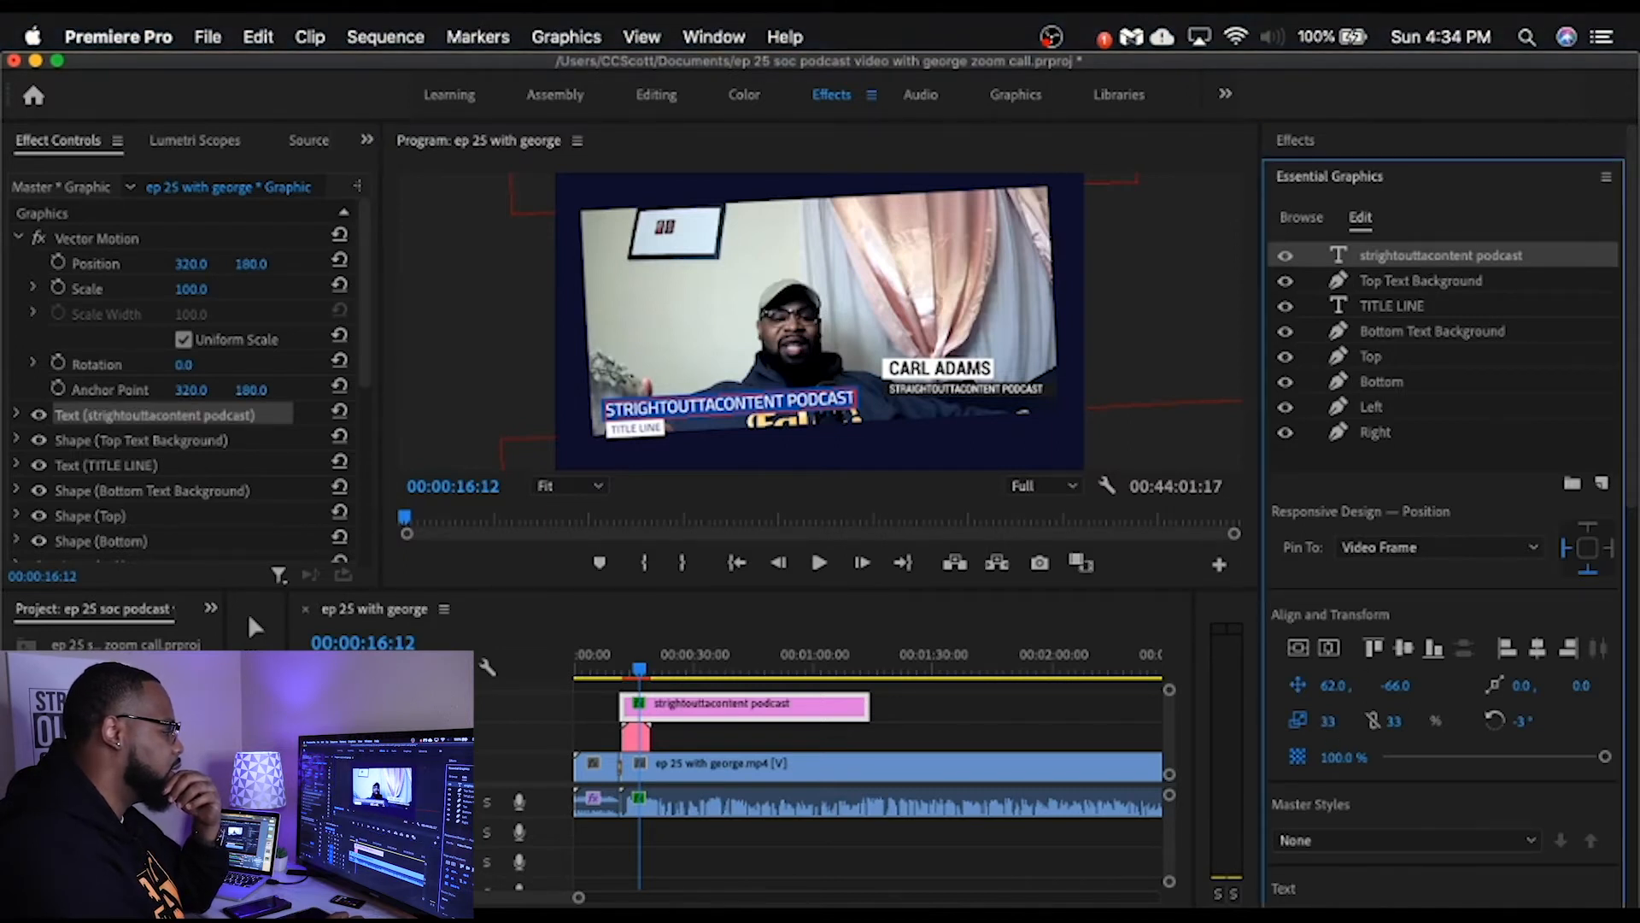
{"action": "left_click_drag", "start_coordinate": [1330, 724], "coordinate": [1337, 723]}
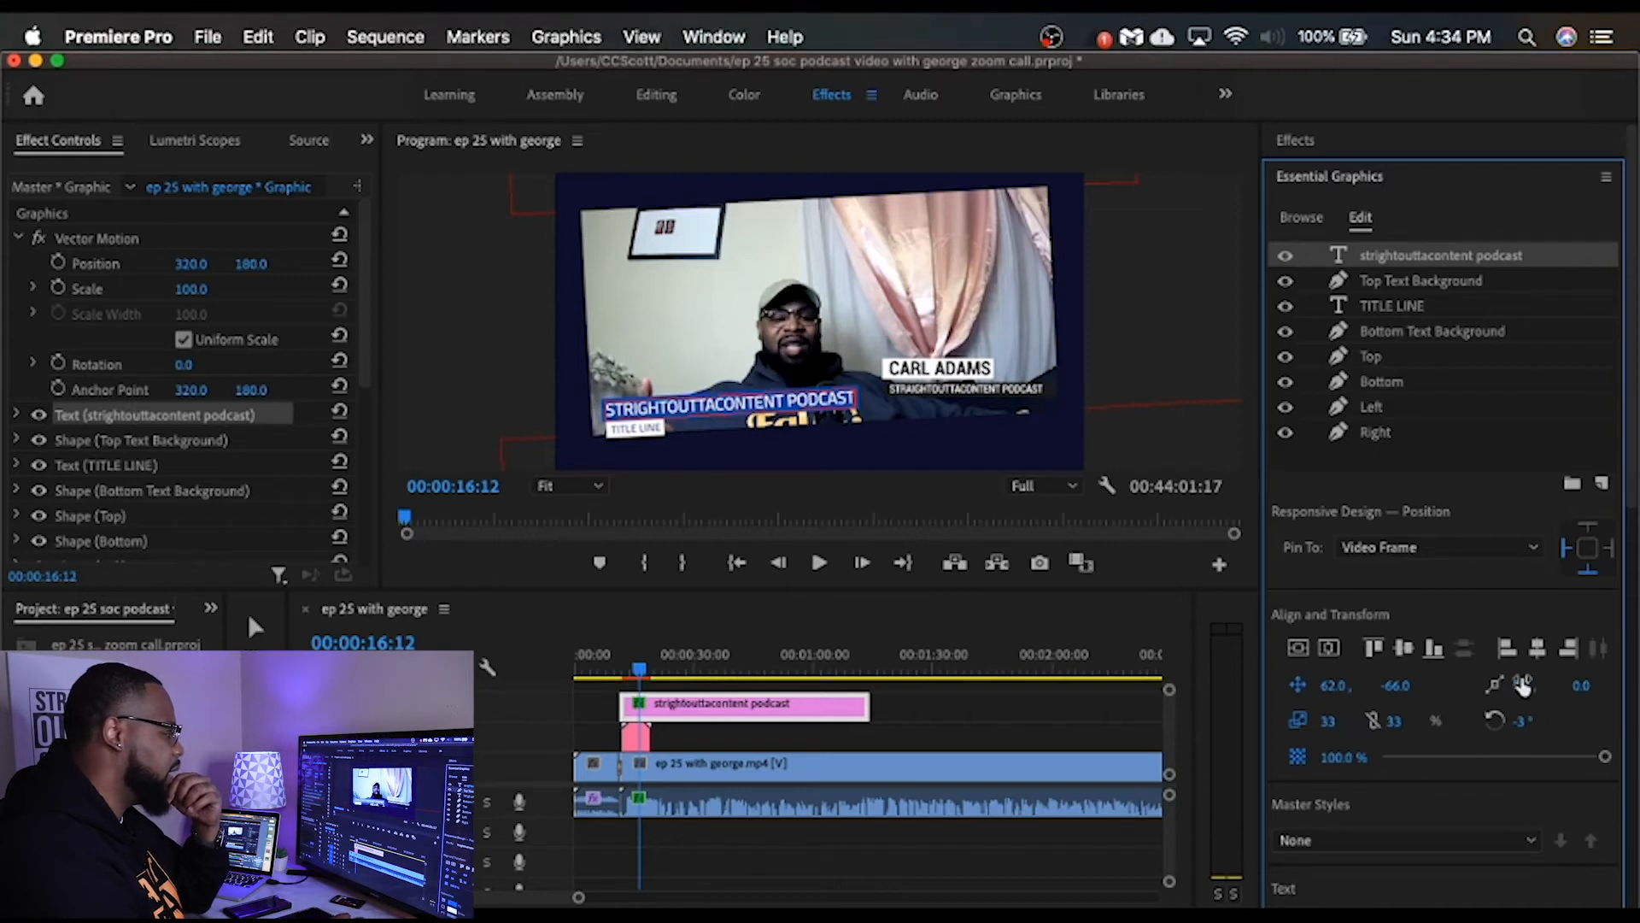
{"action": "left_click", "coordinate": [1454, 285]}
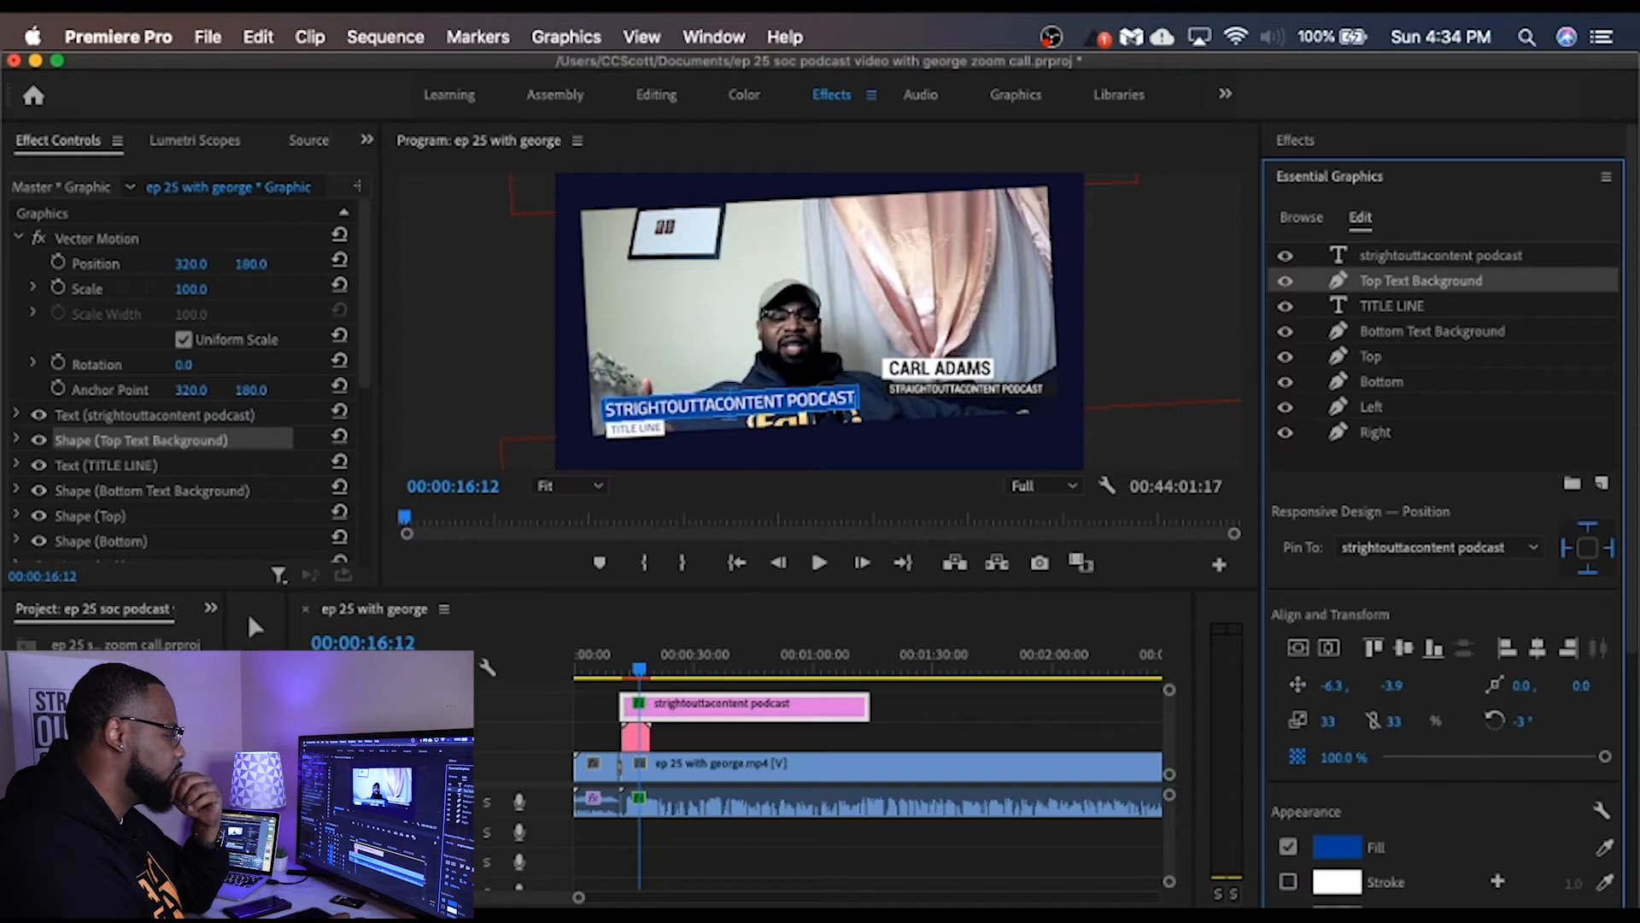
{"action": "left_click_drag", "start_coordinate": [1328, 721], "coordinate": [1324, 721]}
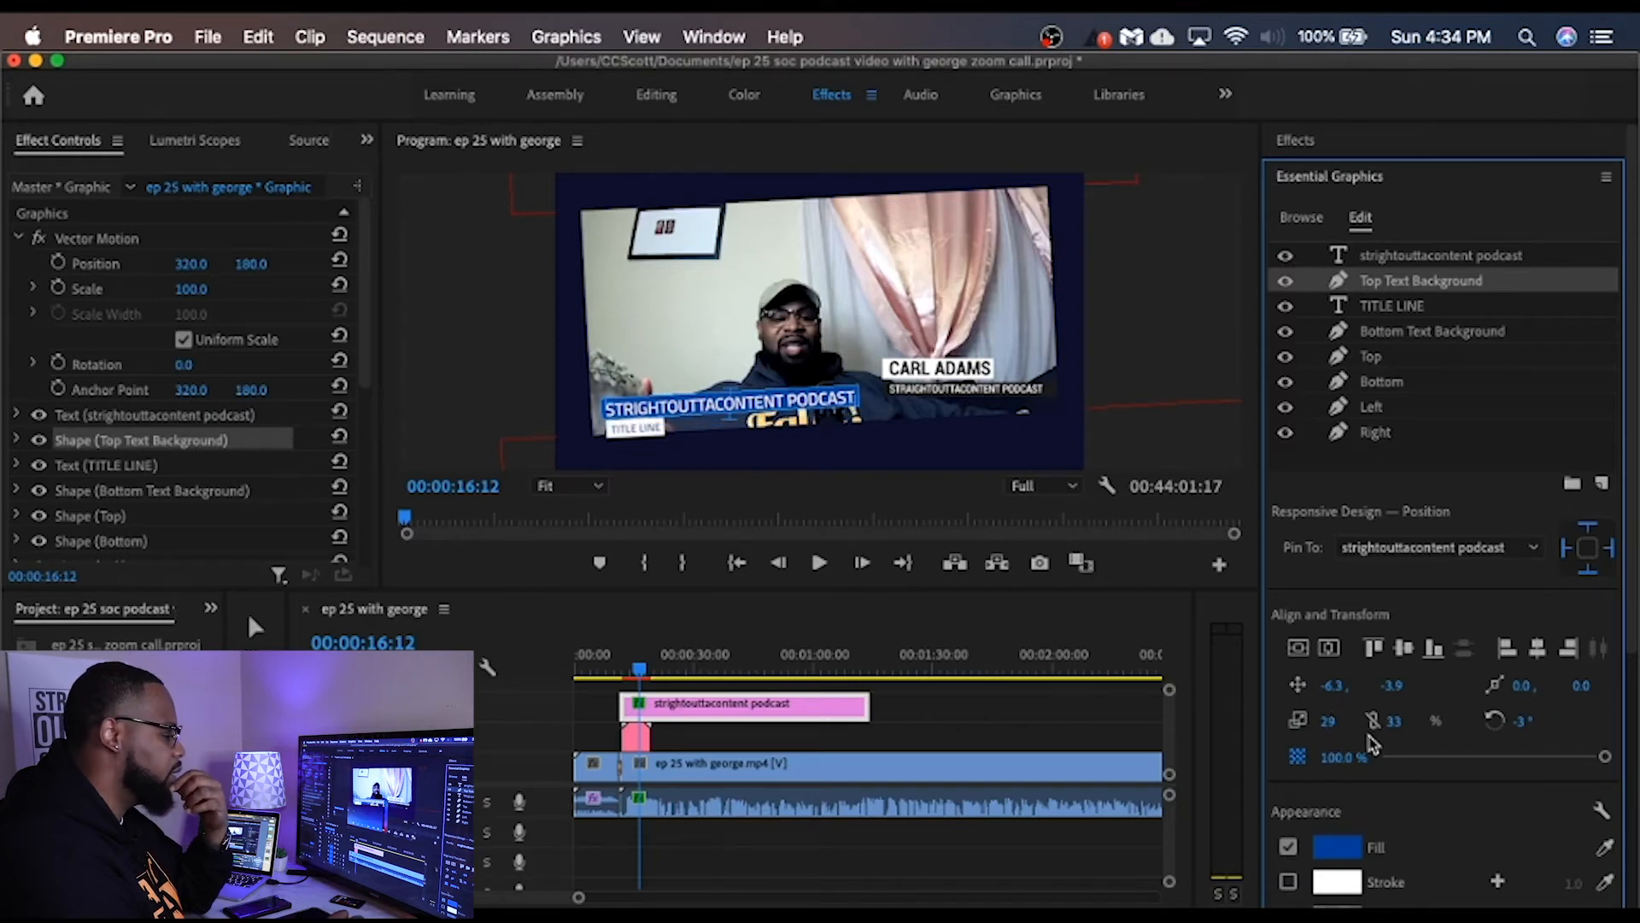
Step: Change the fill of the Top Text Background shape from blue to a near-black navy
{"action": "left_click", "coordinate": [1338, 847]}
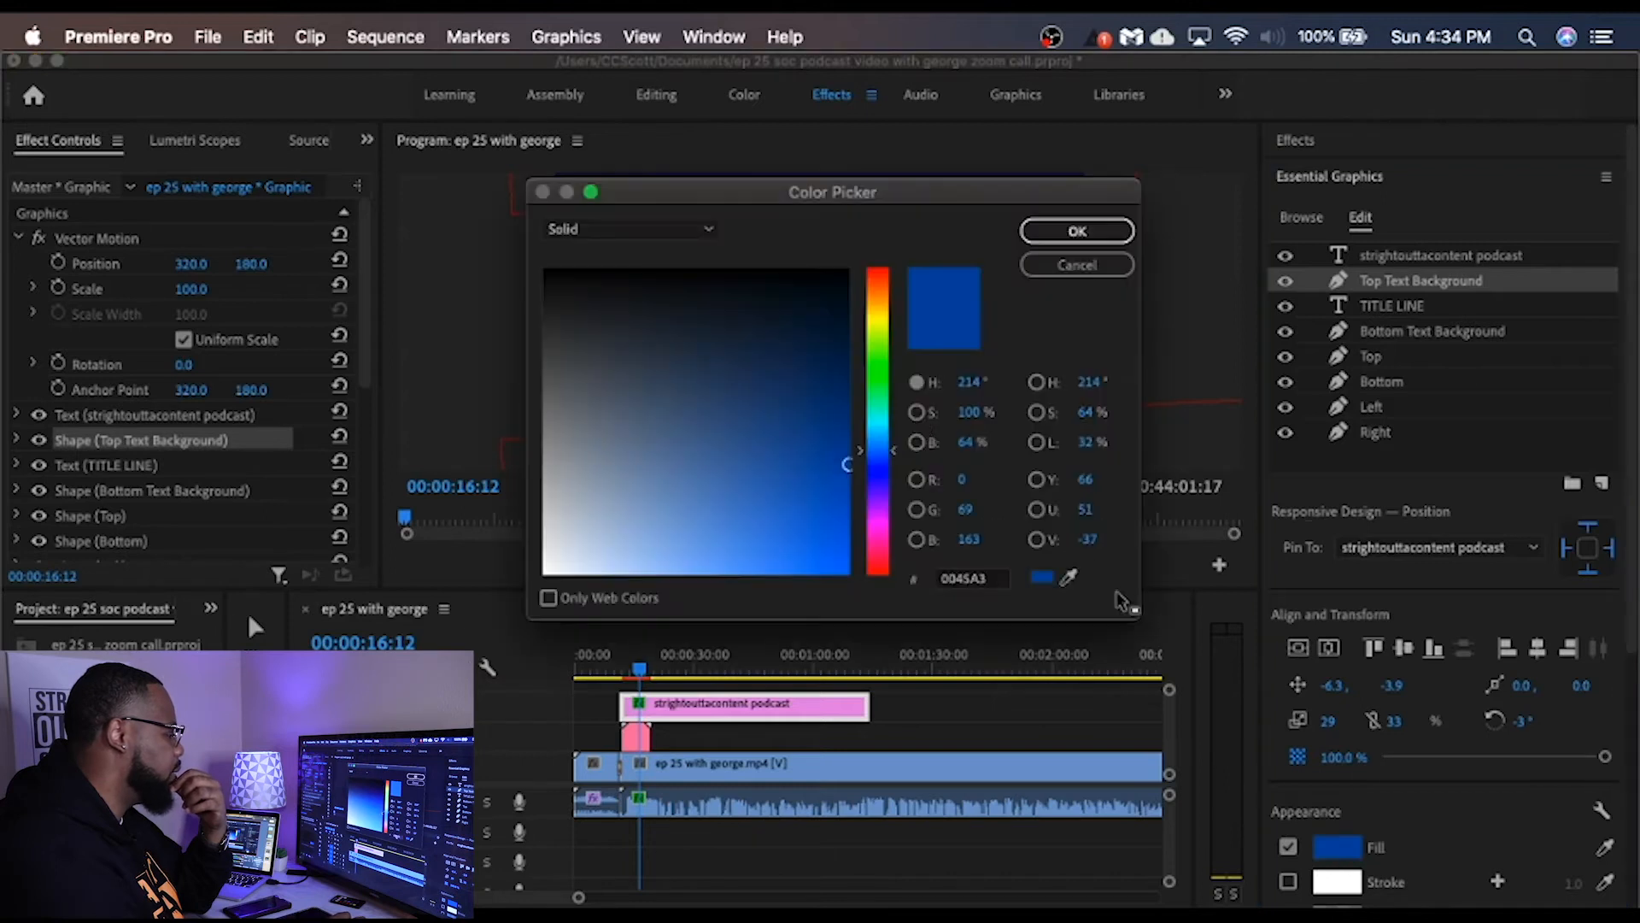
{"action": "left_click", "coordinate": [963, 580]}
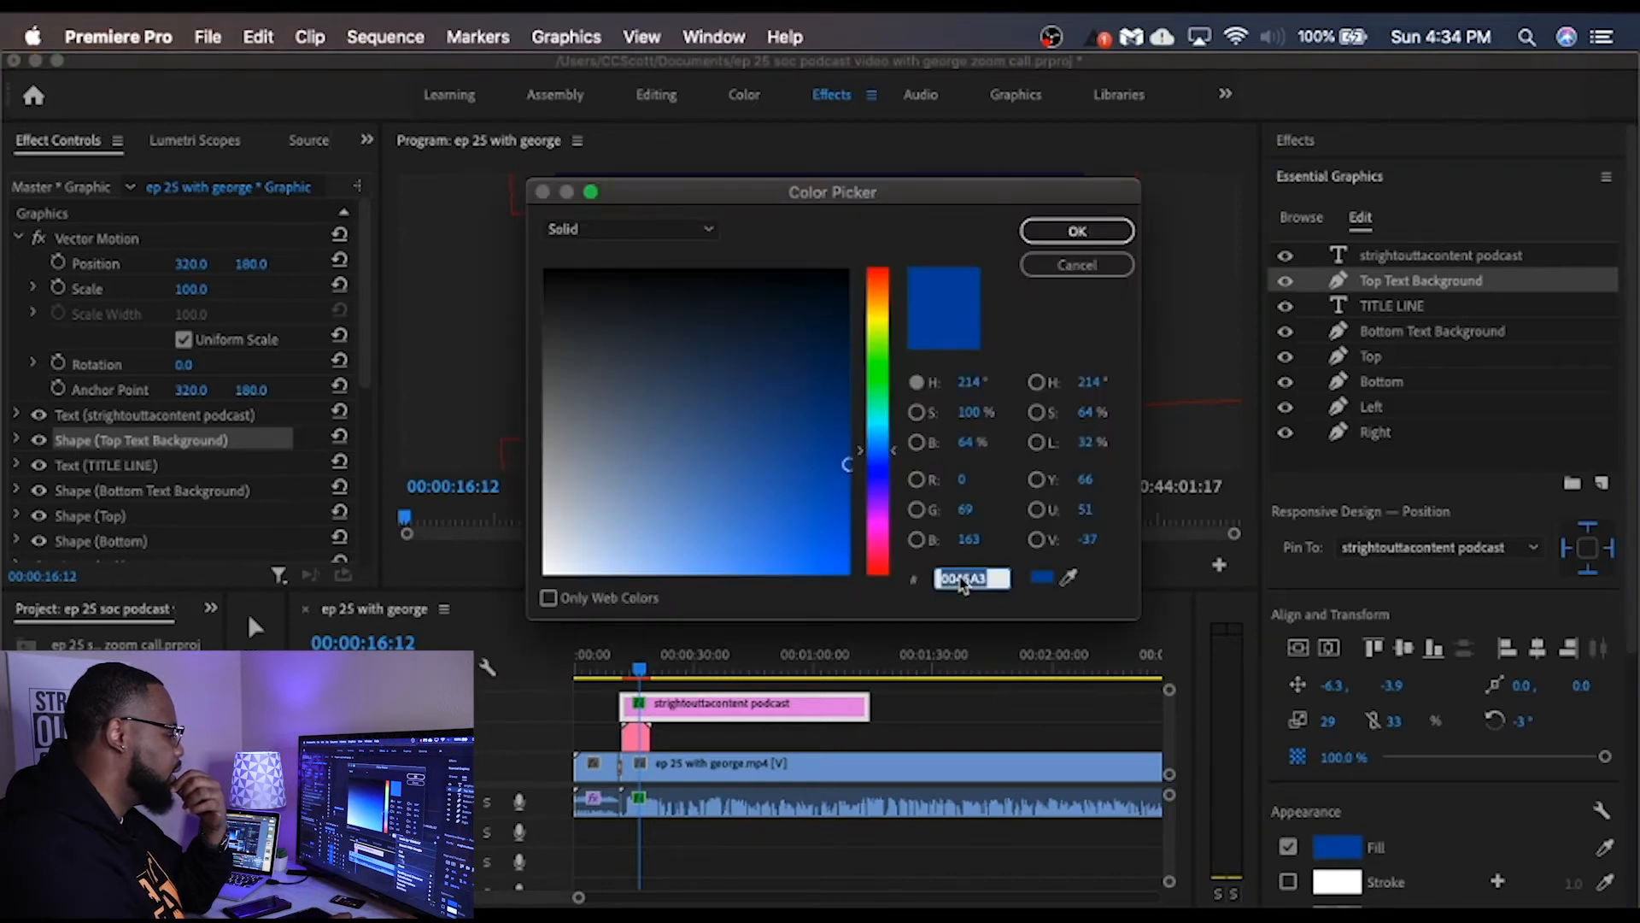
{"action": "right_click", "coordinate": [962, 580]}
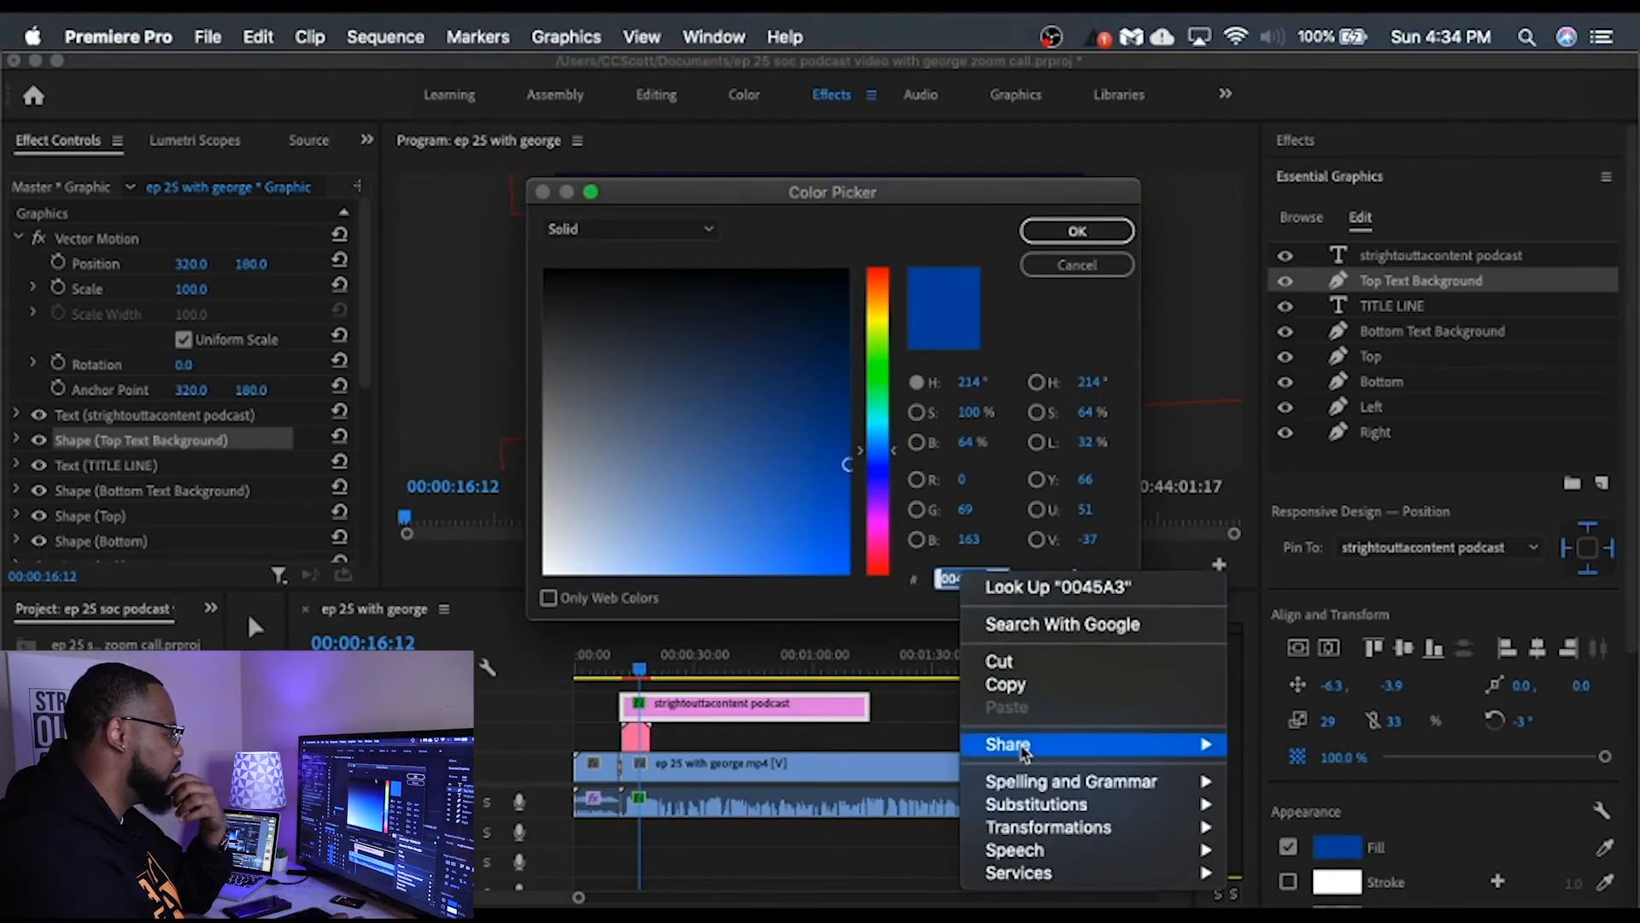
{"action": "left_click", "coordinate": [785, 269]}
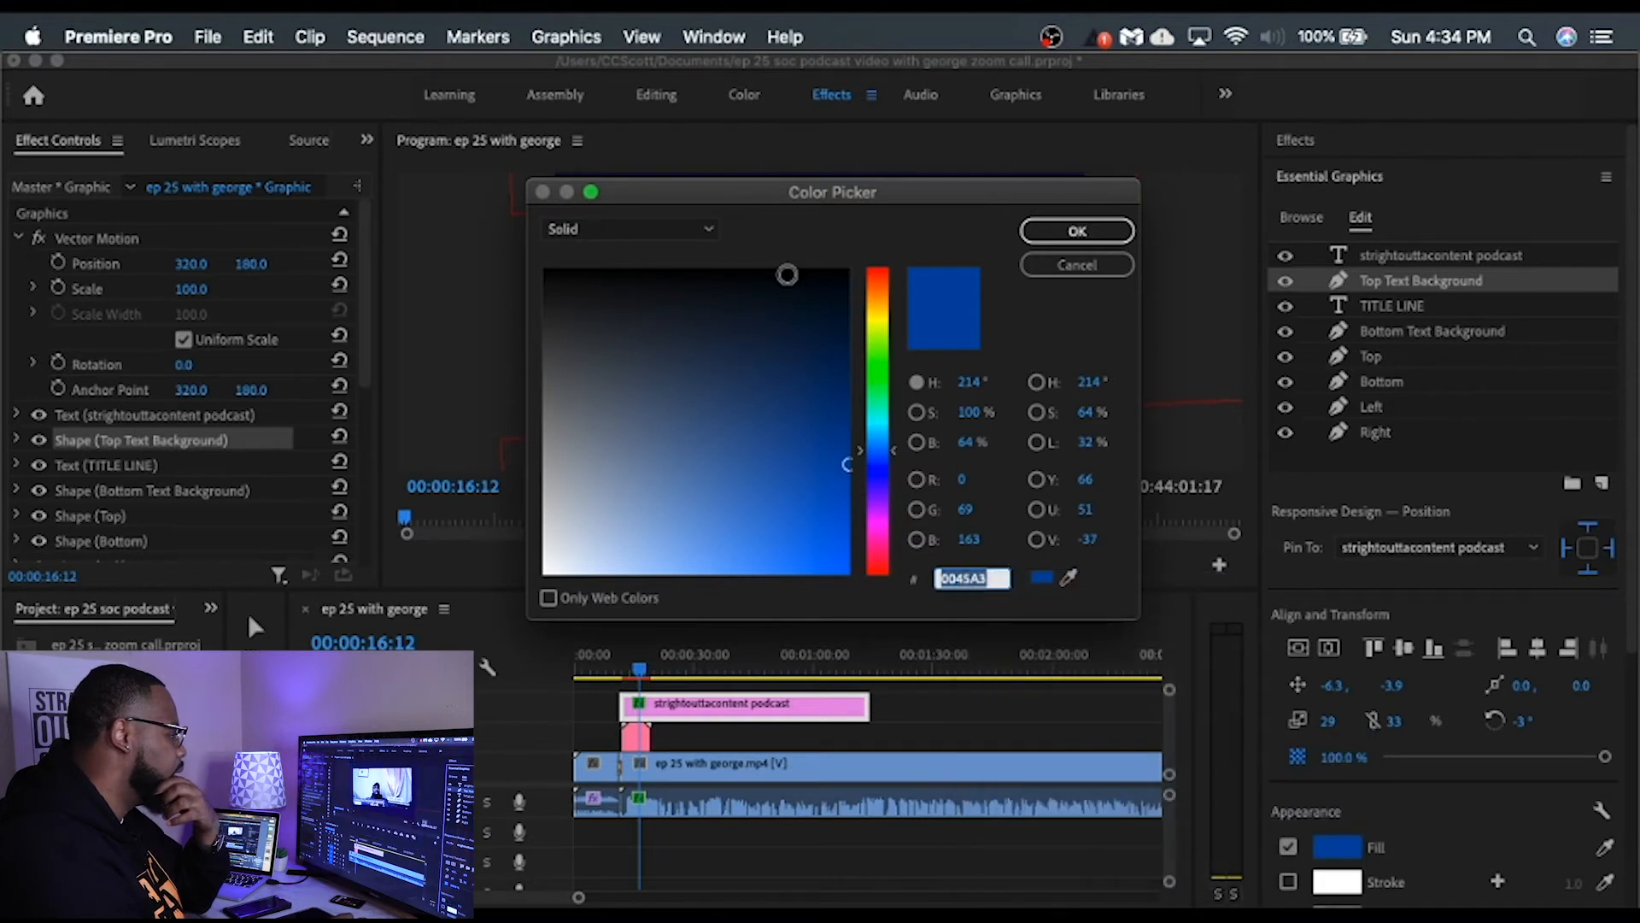
{"action": "left_click", "coordinate": [786, 275]}
{"action": "left_click", "coordinate": [1077, 231]}
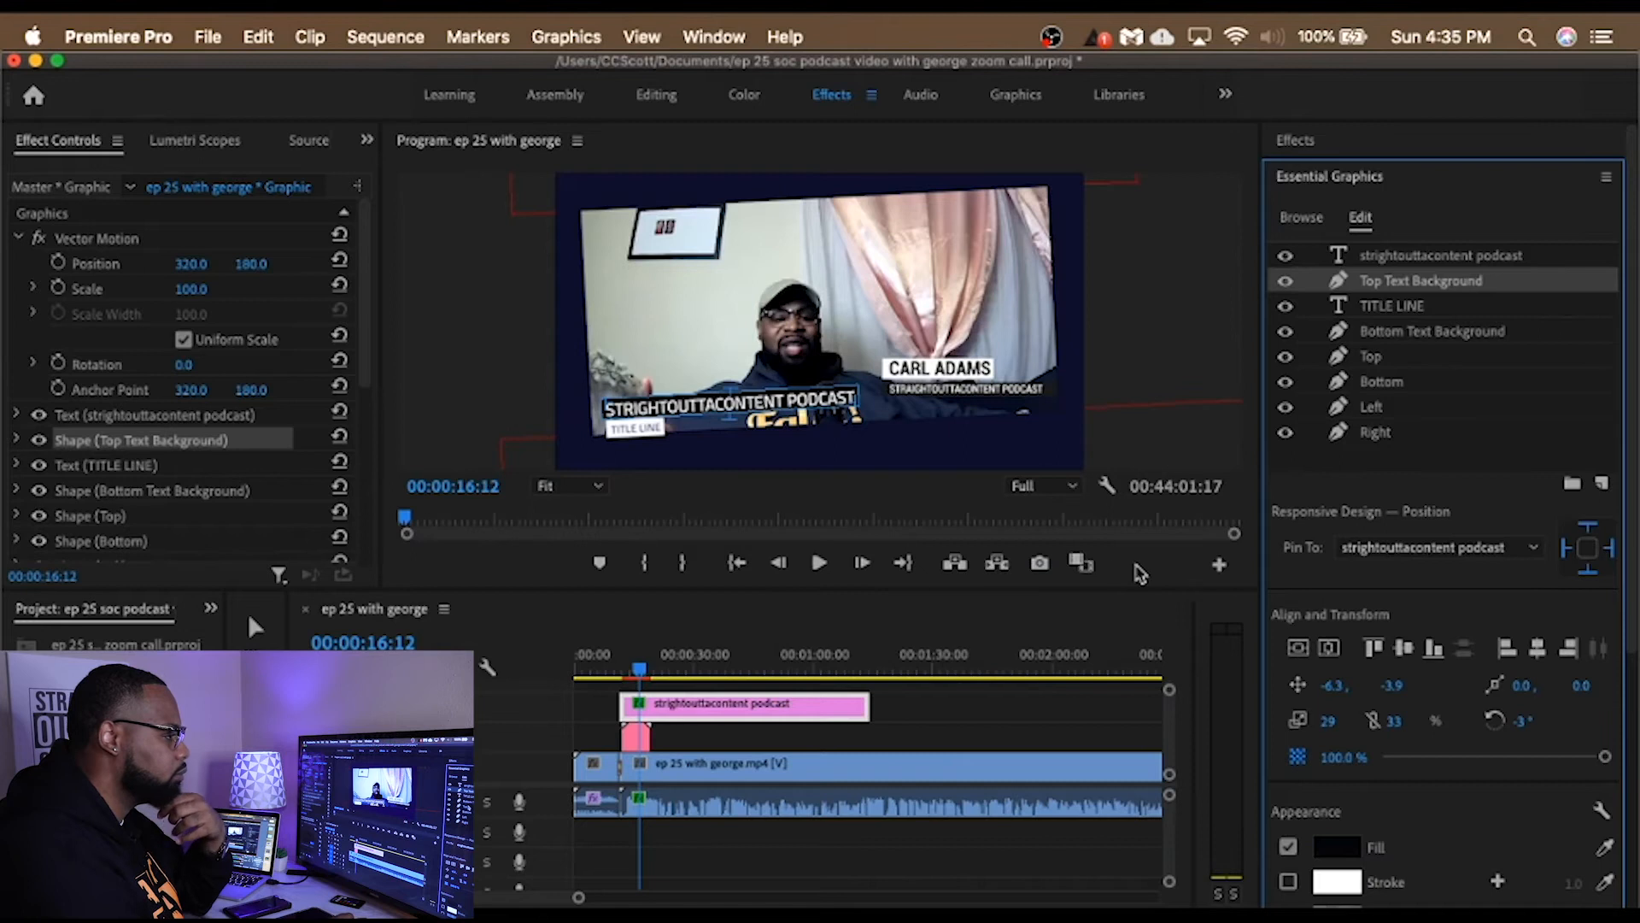
Step: Enlarge the whole framed lower-third graphic by setting its Vector Motion scale to 104
{"action": "left_click", "coordinate": [1405, 333]}
{"action": "left_click", "coordinate": [1400, 305]}
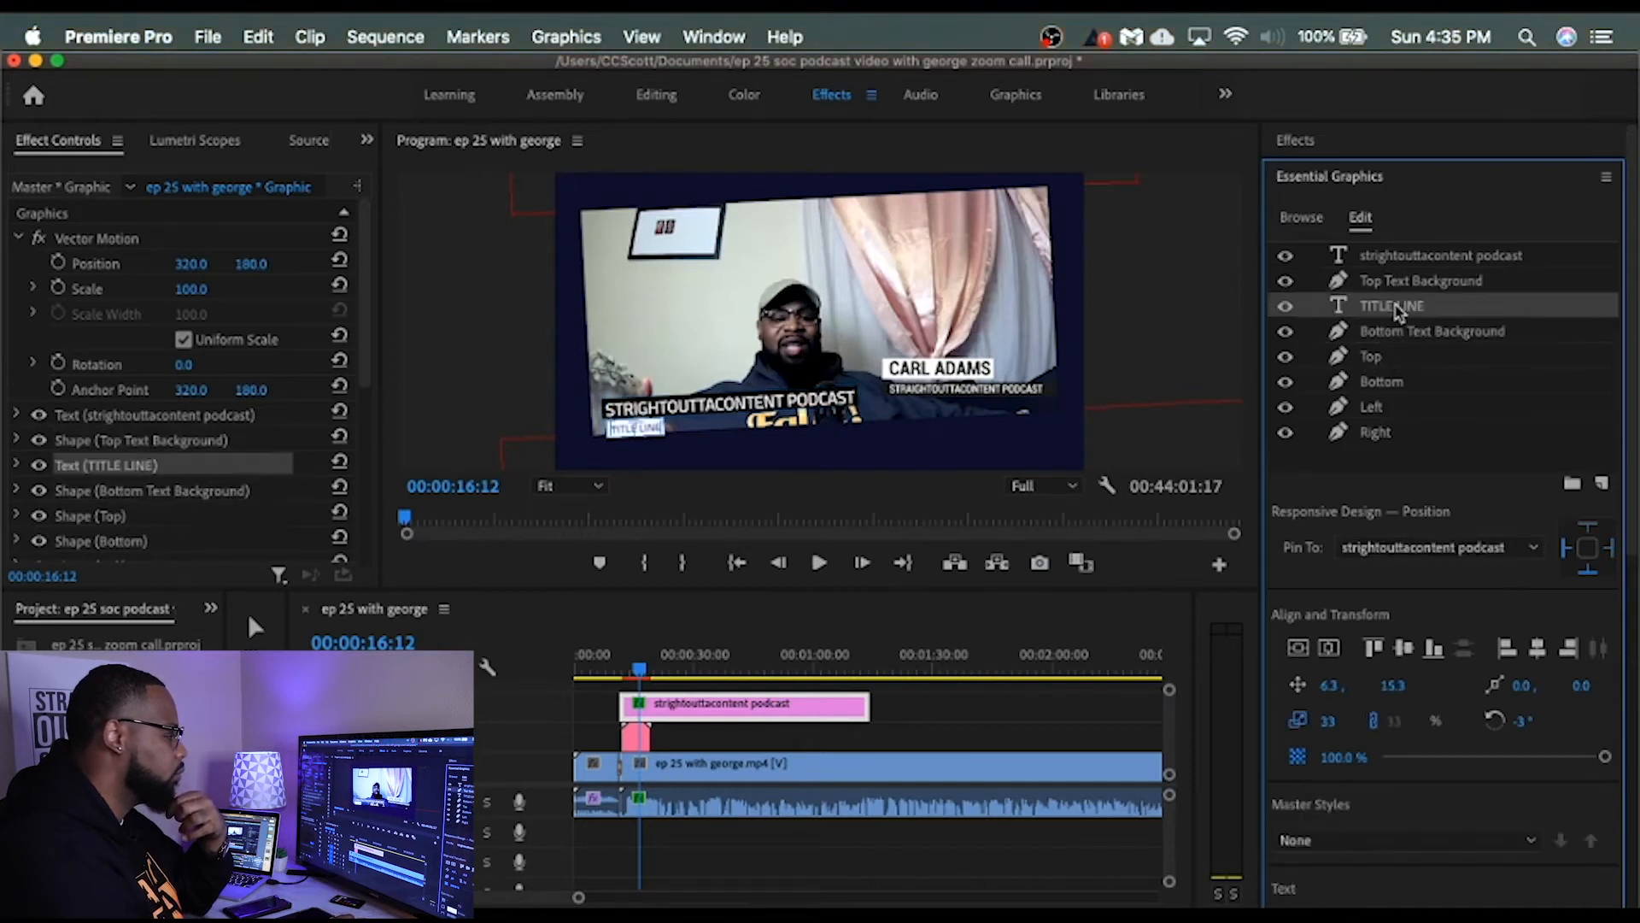
{"action": "left_click", "coordinate": [1424, 282]}
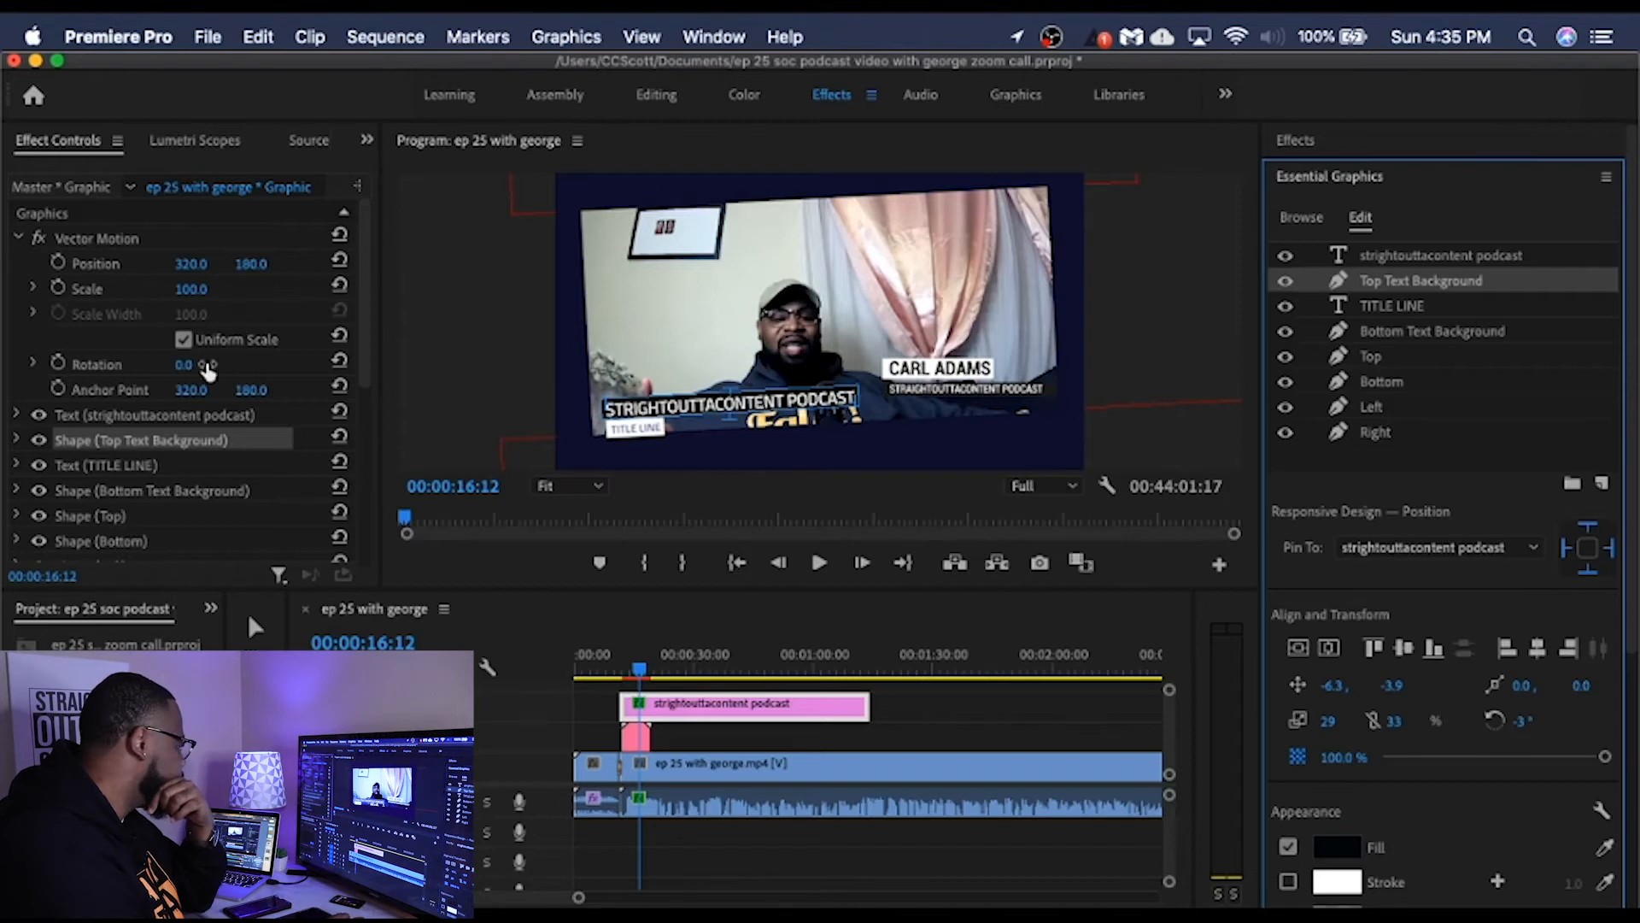
{"action": "left_click_drag", "start_coordinate": [192, 291], "coordinate": [197, 291]}
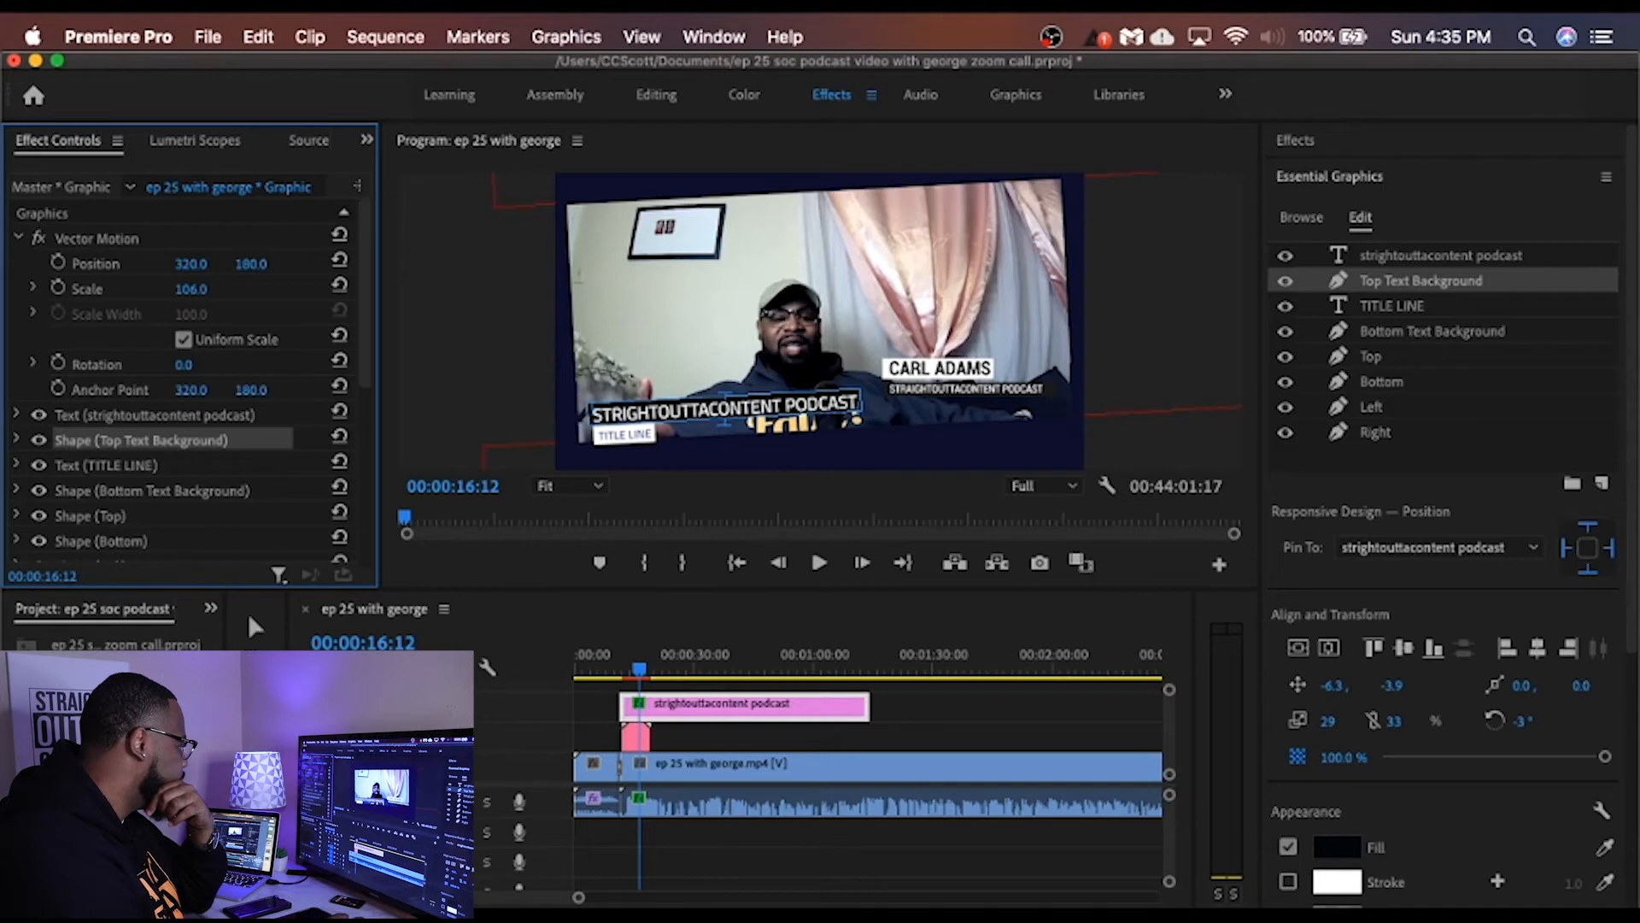
{"action": "left_click_drag", "start_coordinate": [197, 290], "coordinate": [197, 291]}
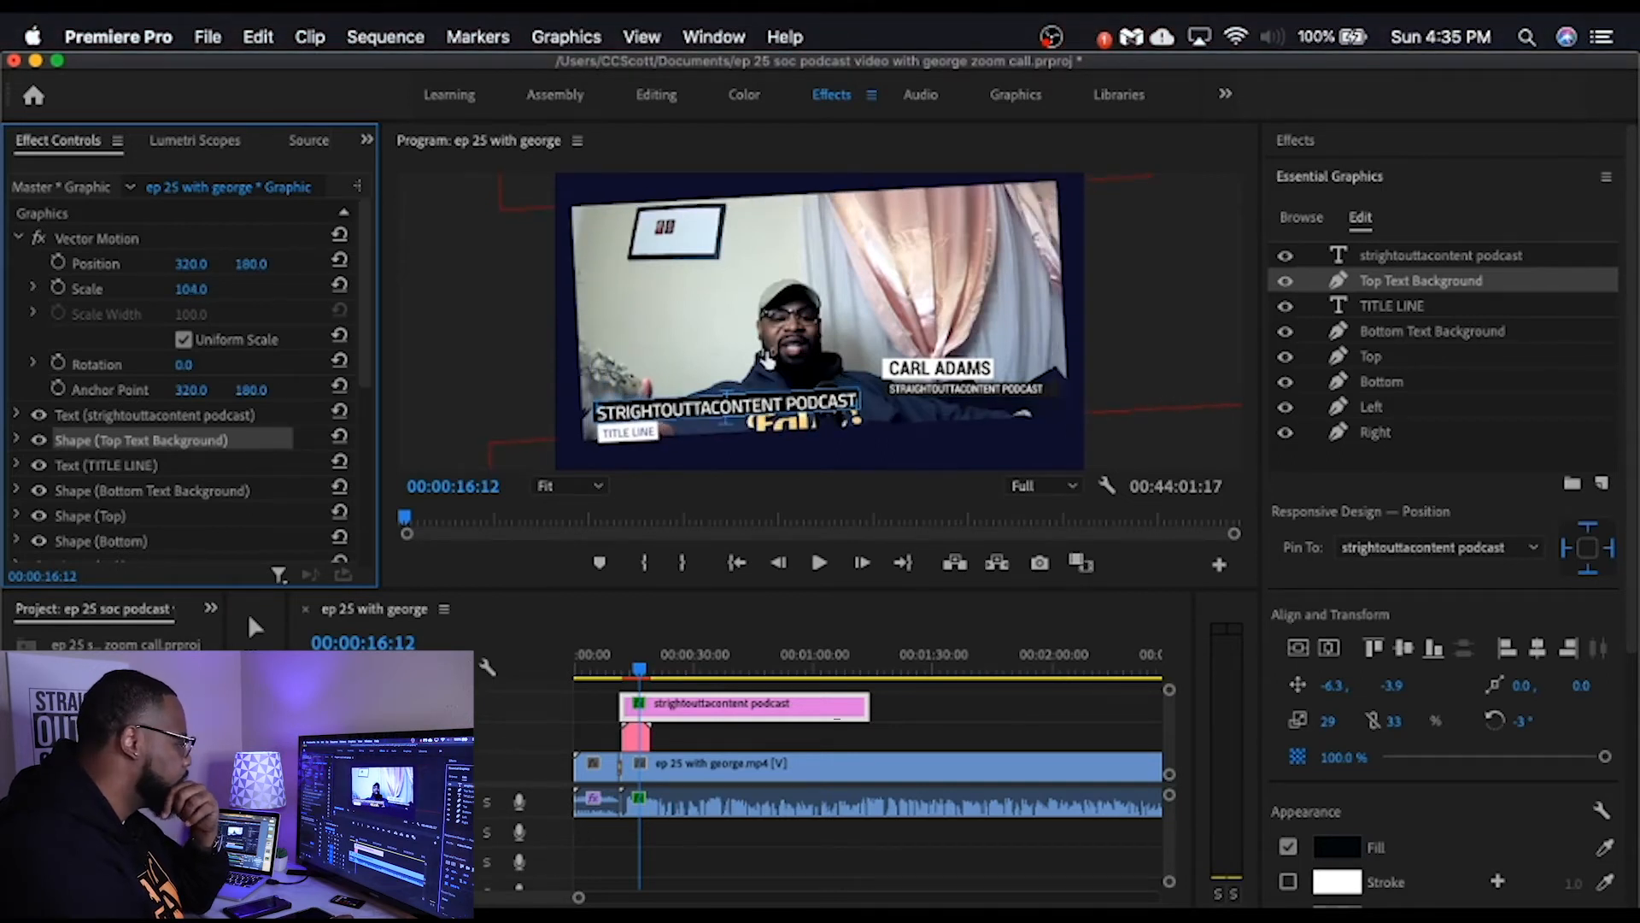
Step: Reposition the podcast title text layer to 57, -55
{"action": "left_click", "coordinate": [1442, 256]}
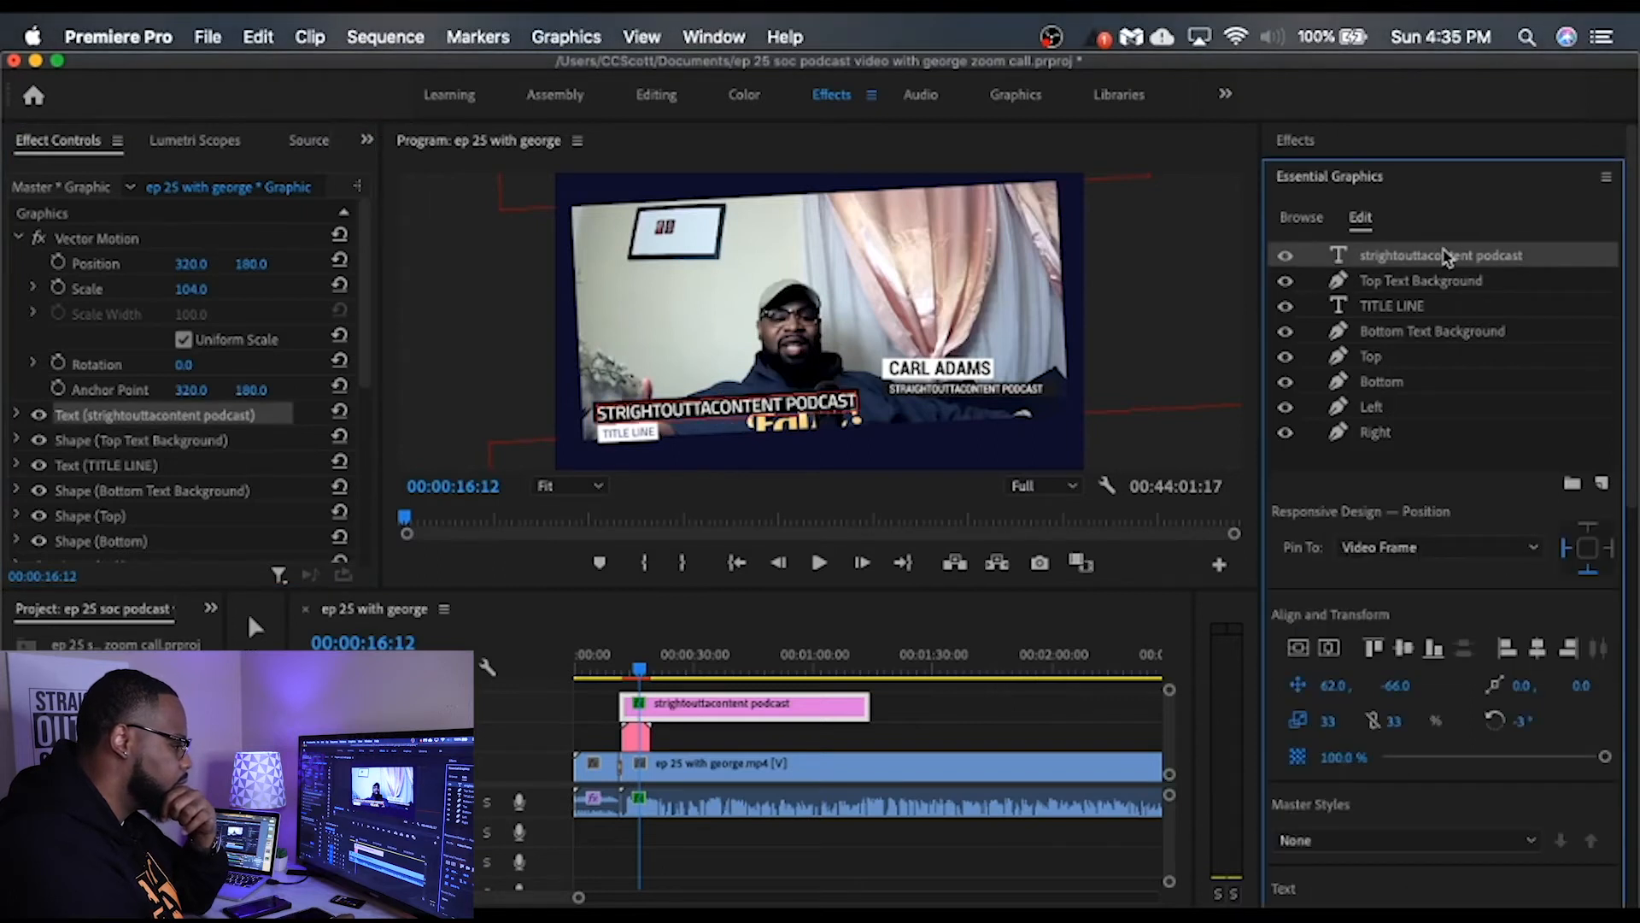
{"action": "left_click_drag", "start_coordinate": [1365, 684], "coordinate": [1362, 684]}
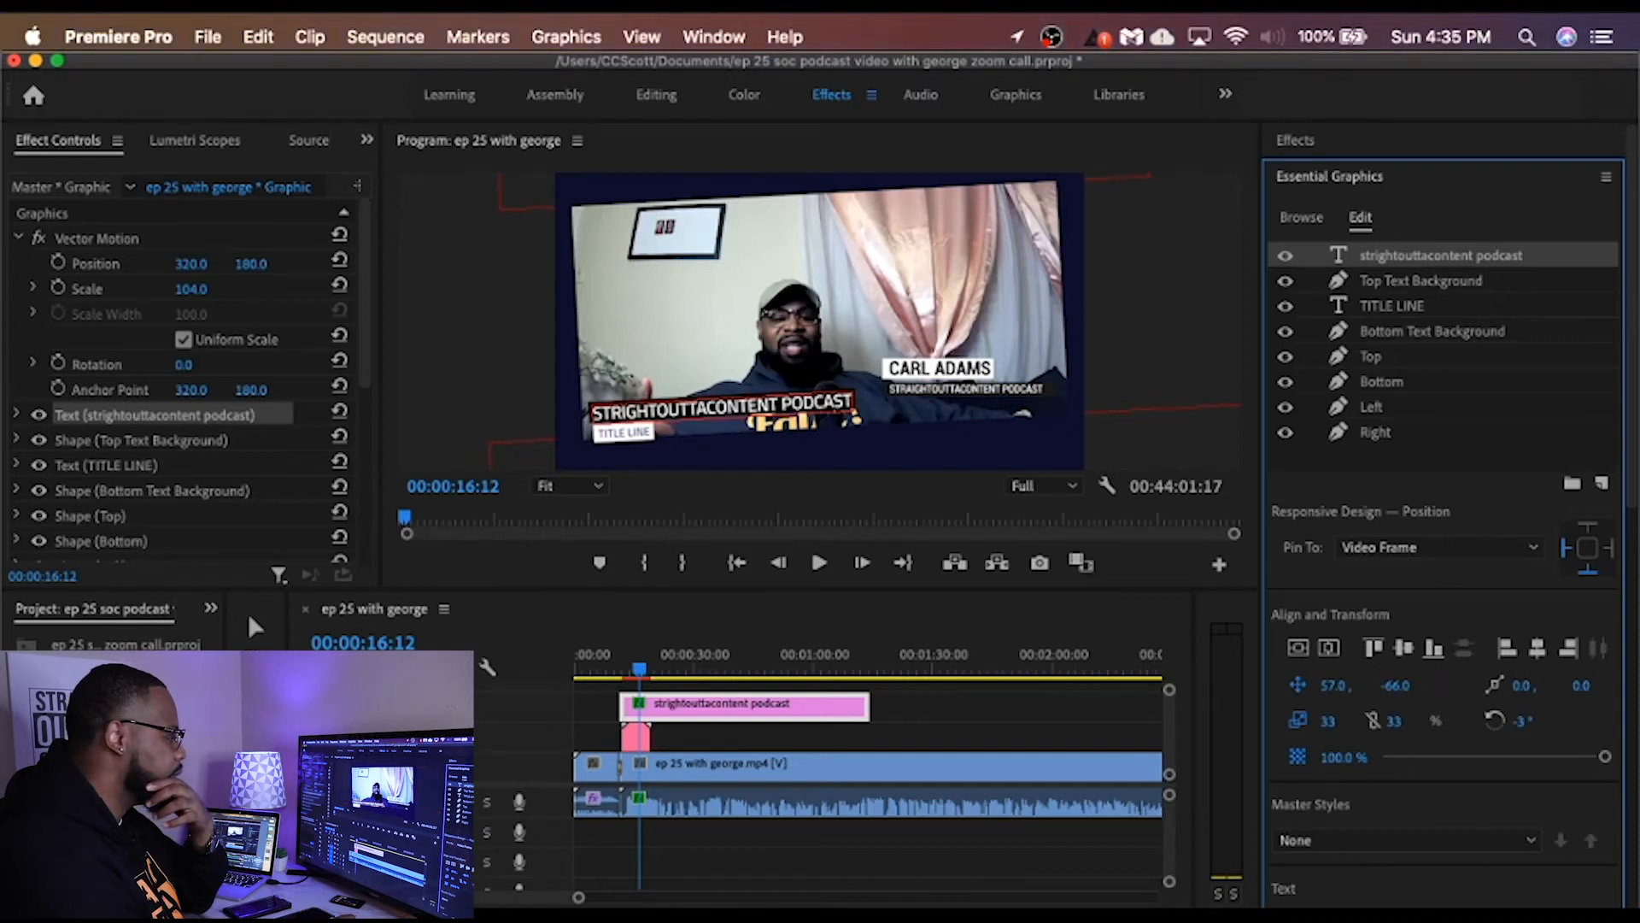
{"action": "left_click_drag", "start_coordinate": [1396, 685], "coordinate": [1405, 685]}
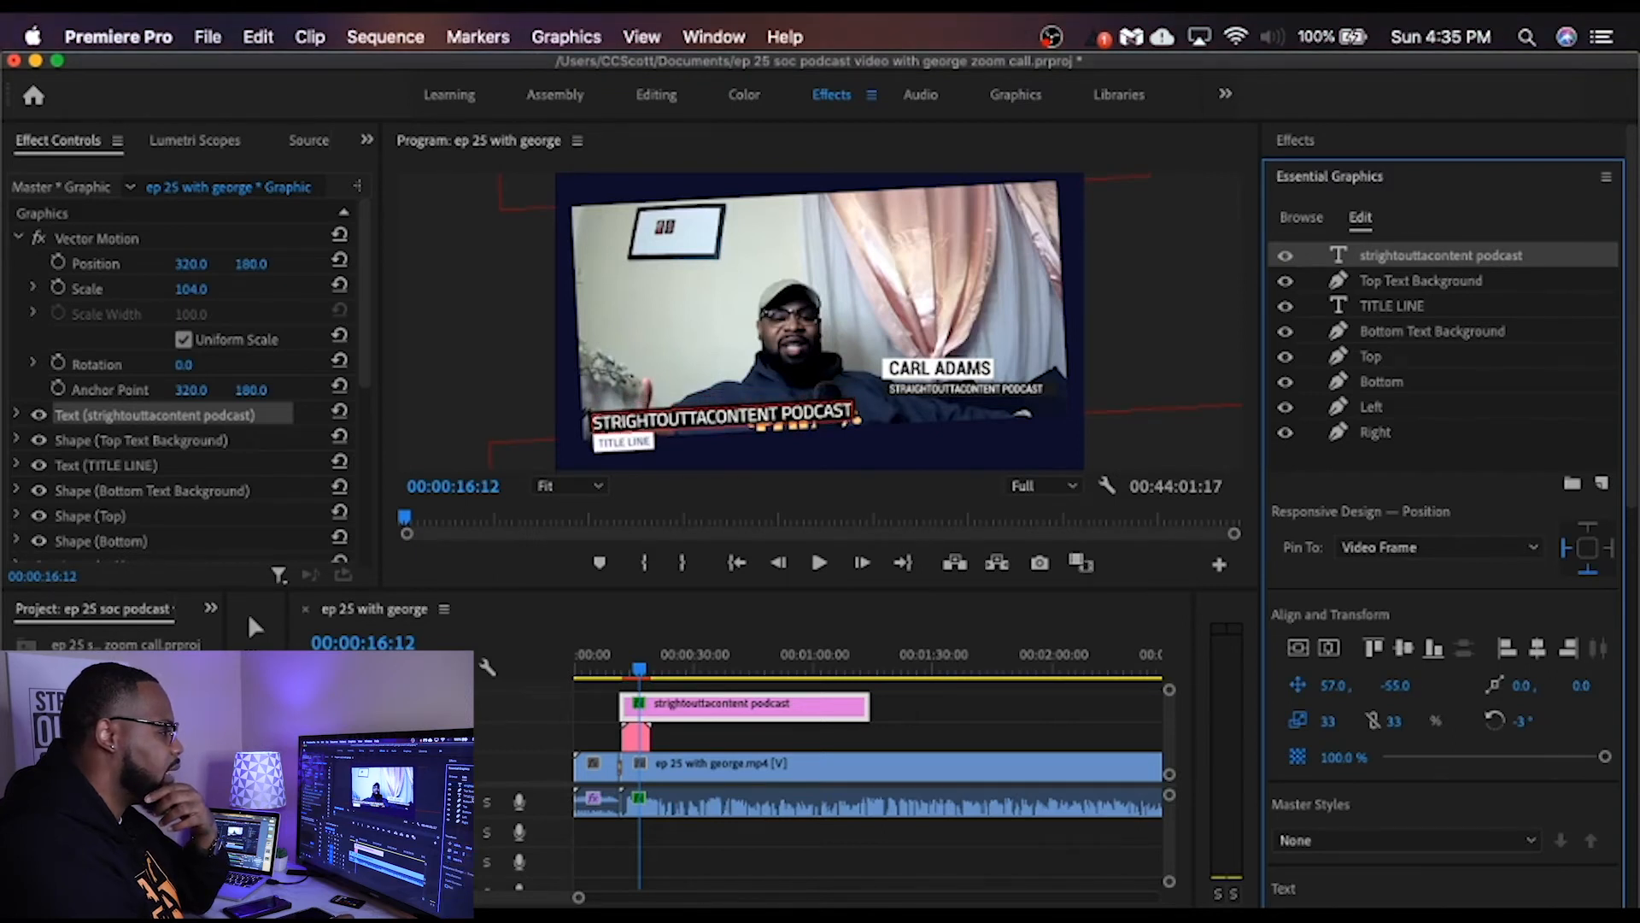
Step: Replace the TITLE LINE text with "I quit" in quotation marks
{"action": "left_click", "coordinate": [1407, 309]}
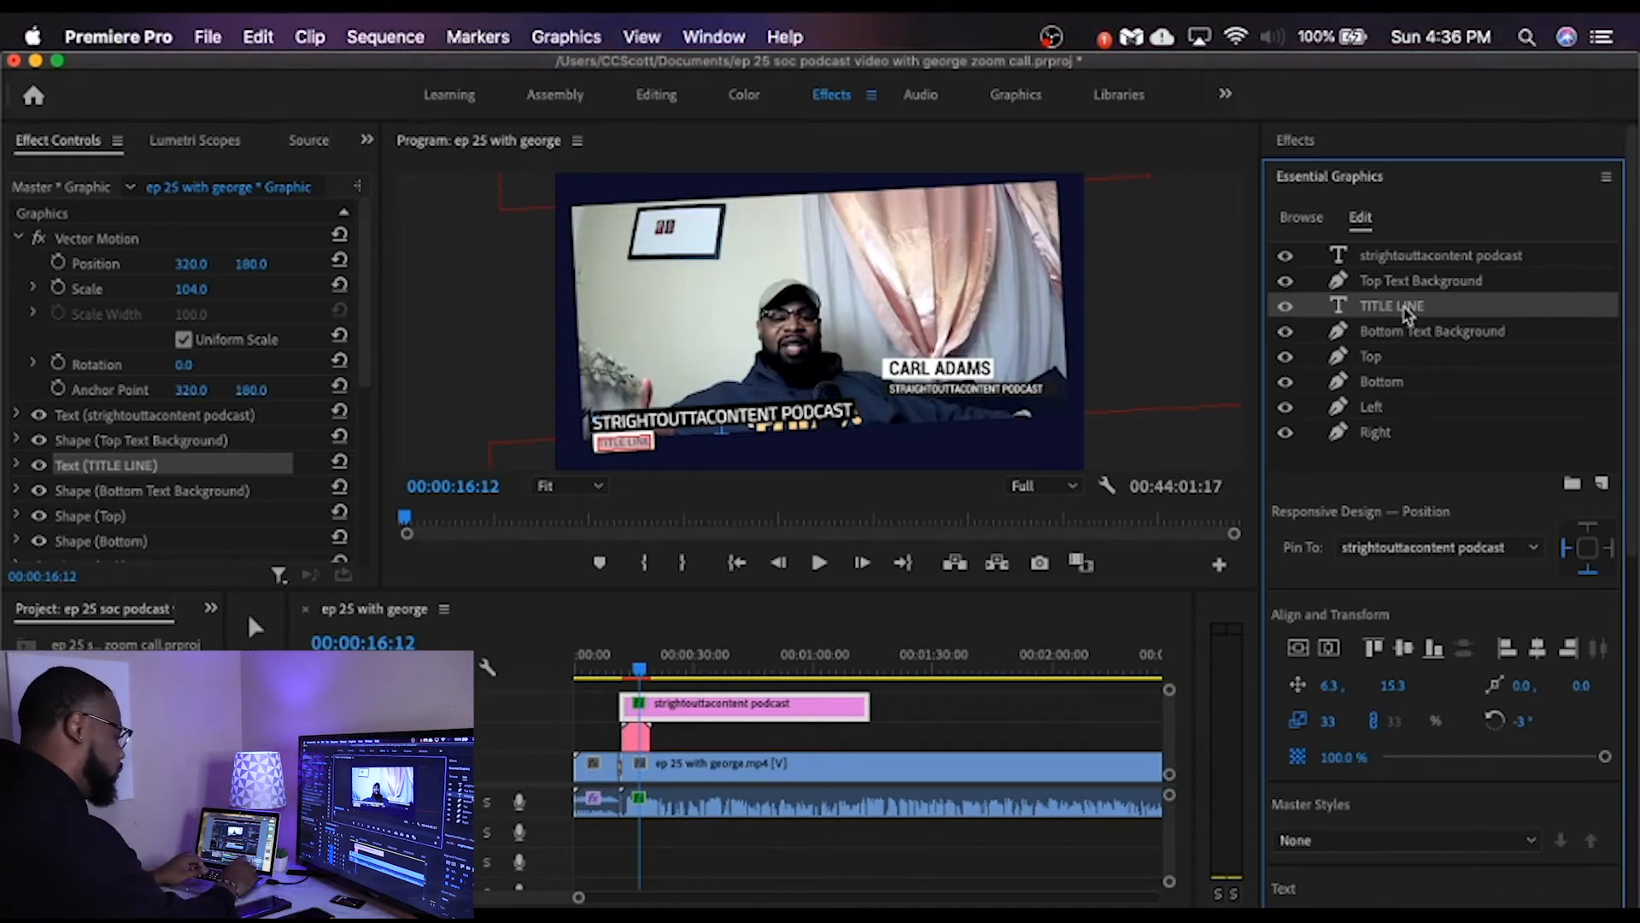
{"action": "type", "text": "\"I quit"}
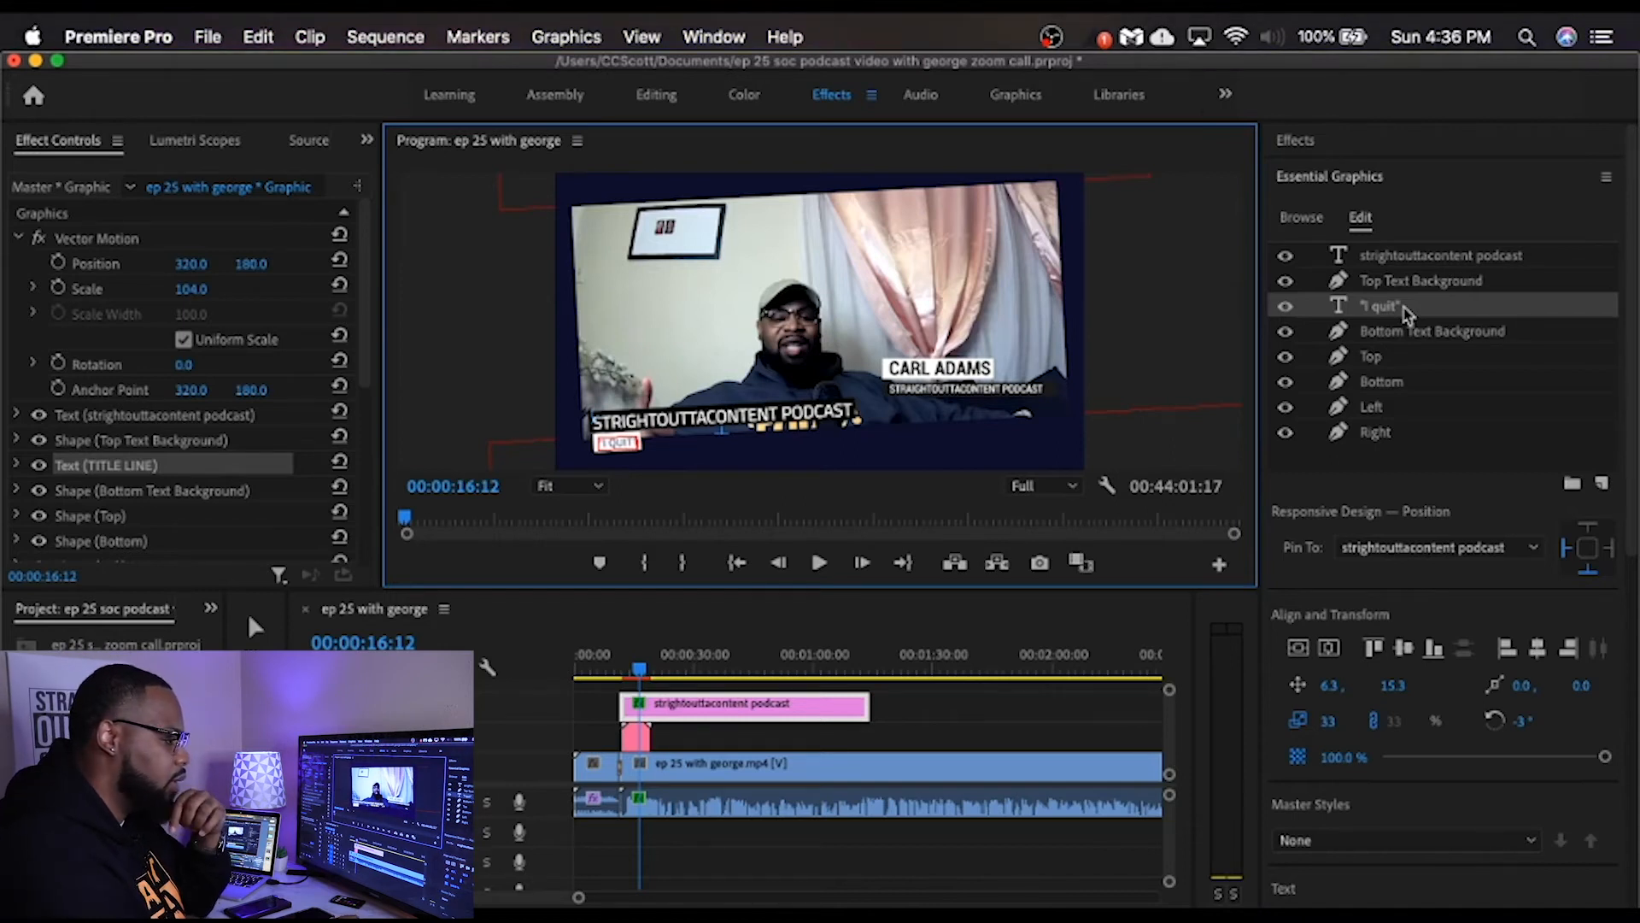
Step: Change the fill of the "I quit" text from blue to near-black
{"action": "scroll", "coordinate": [1631, 564], "scroll_direction": "down", "scroll_amount": 1}
{"action": "left_click_drag", "start_coordinate": [1631, 563], "coordinate": [1633, 788]}
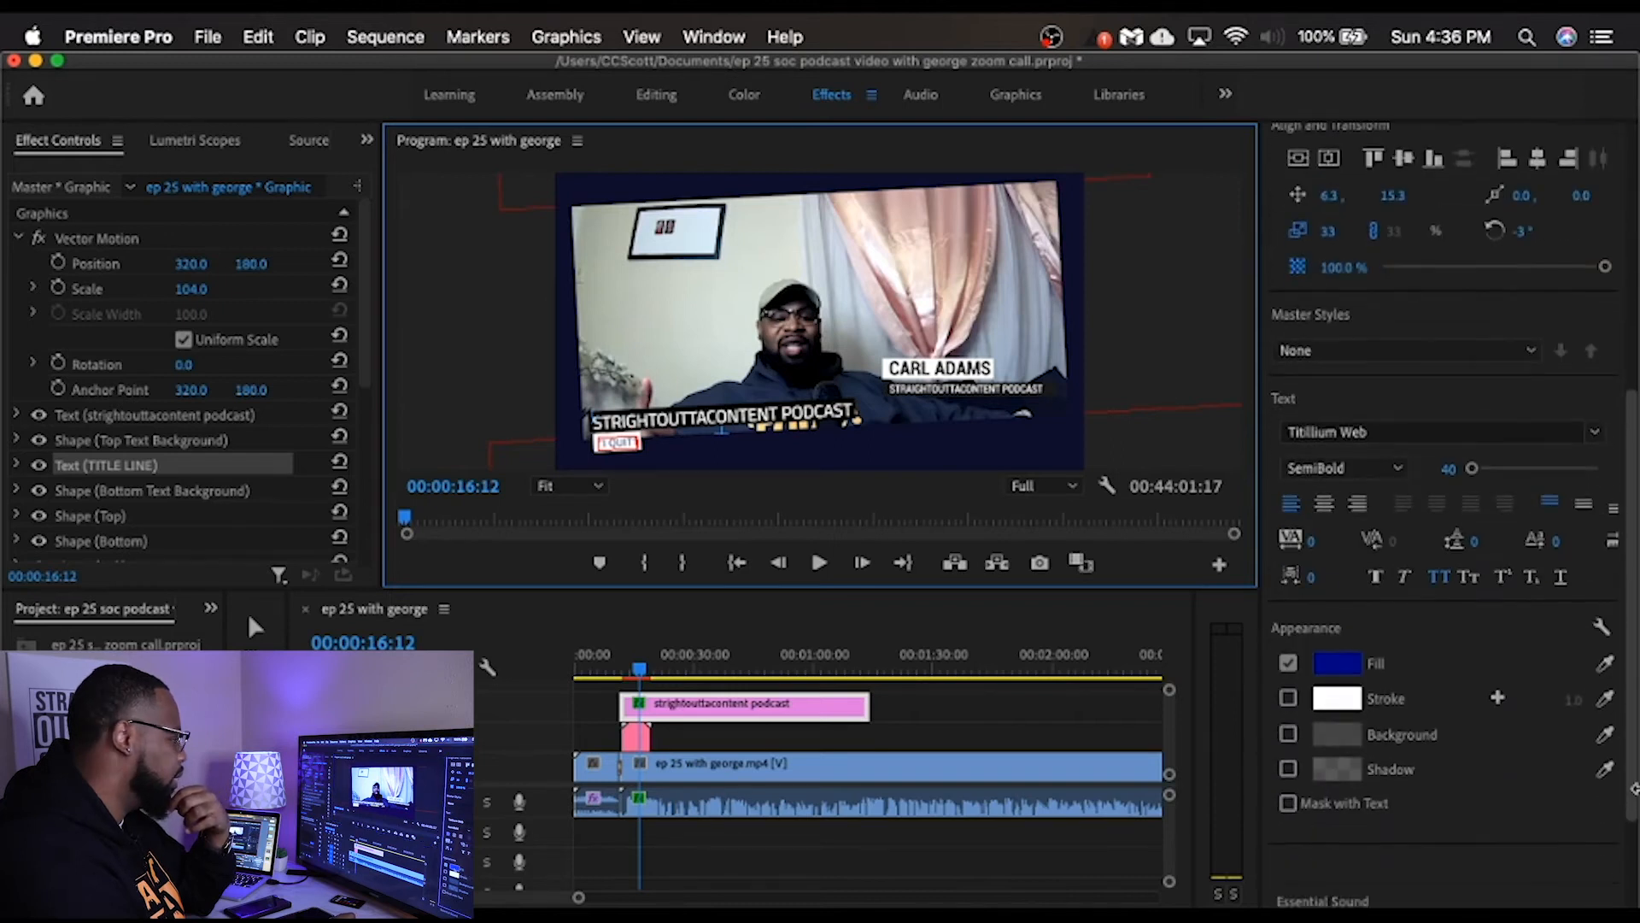
{"action": "left_click", "coordinate": [1337, 675]}
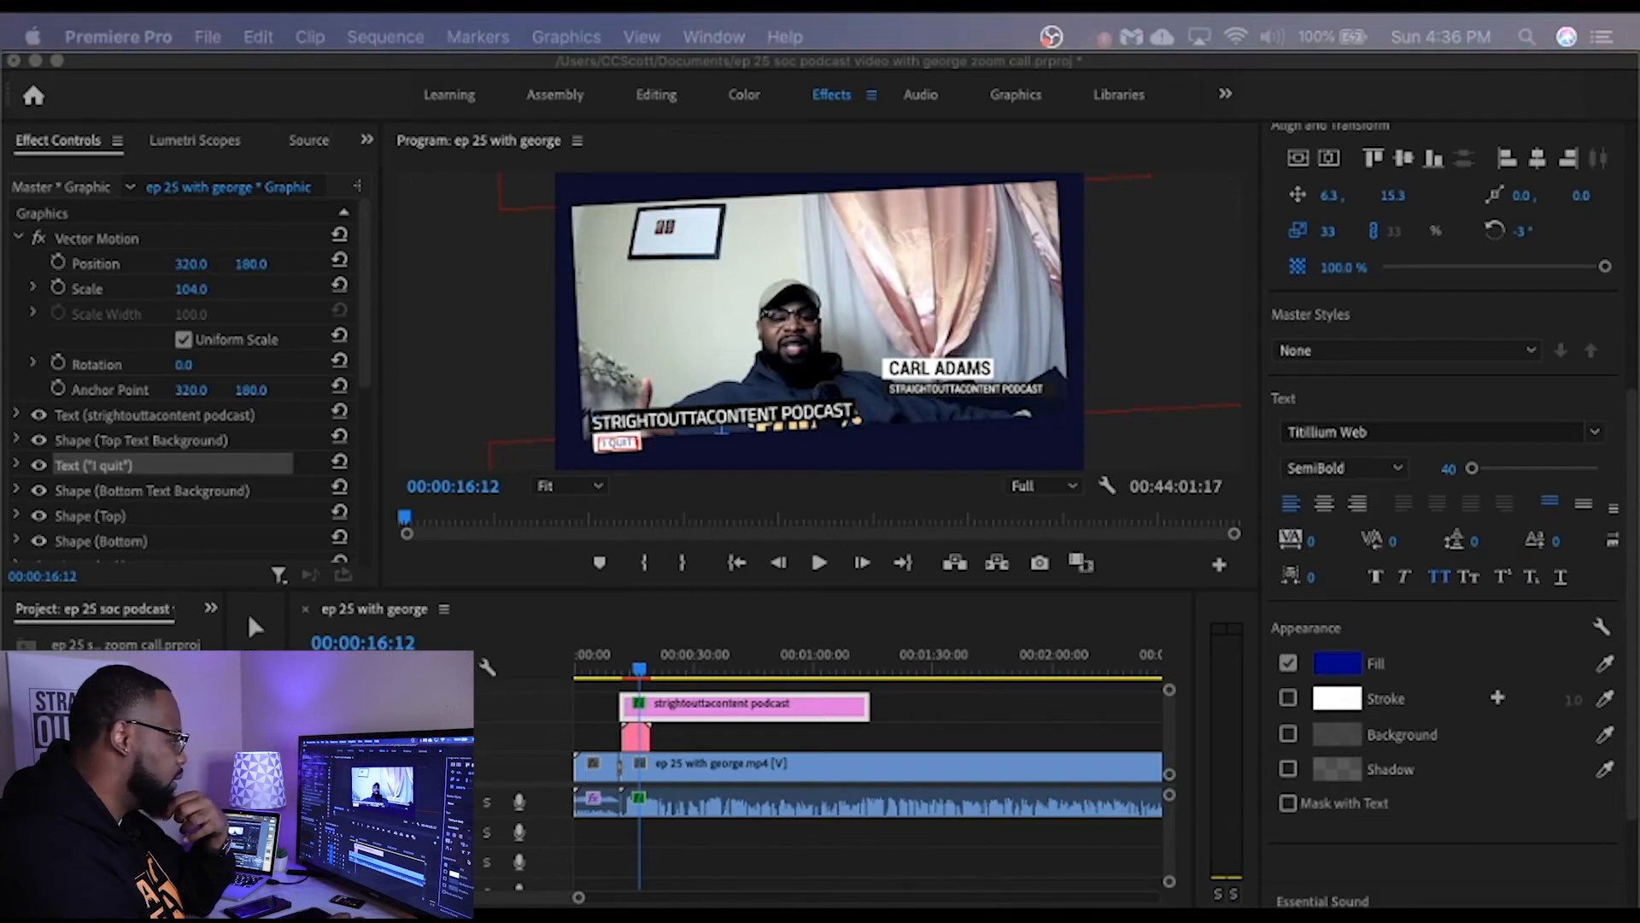
{"action": "key", "text": "Return"}
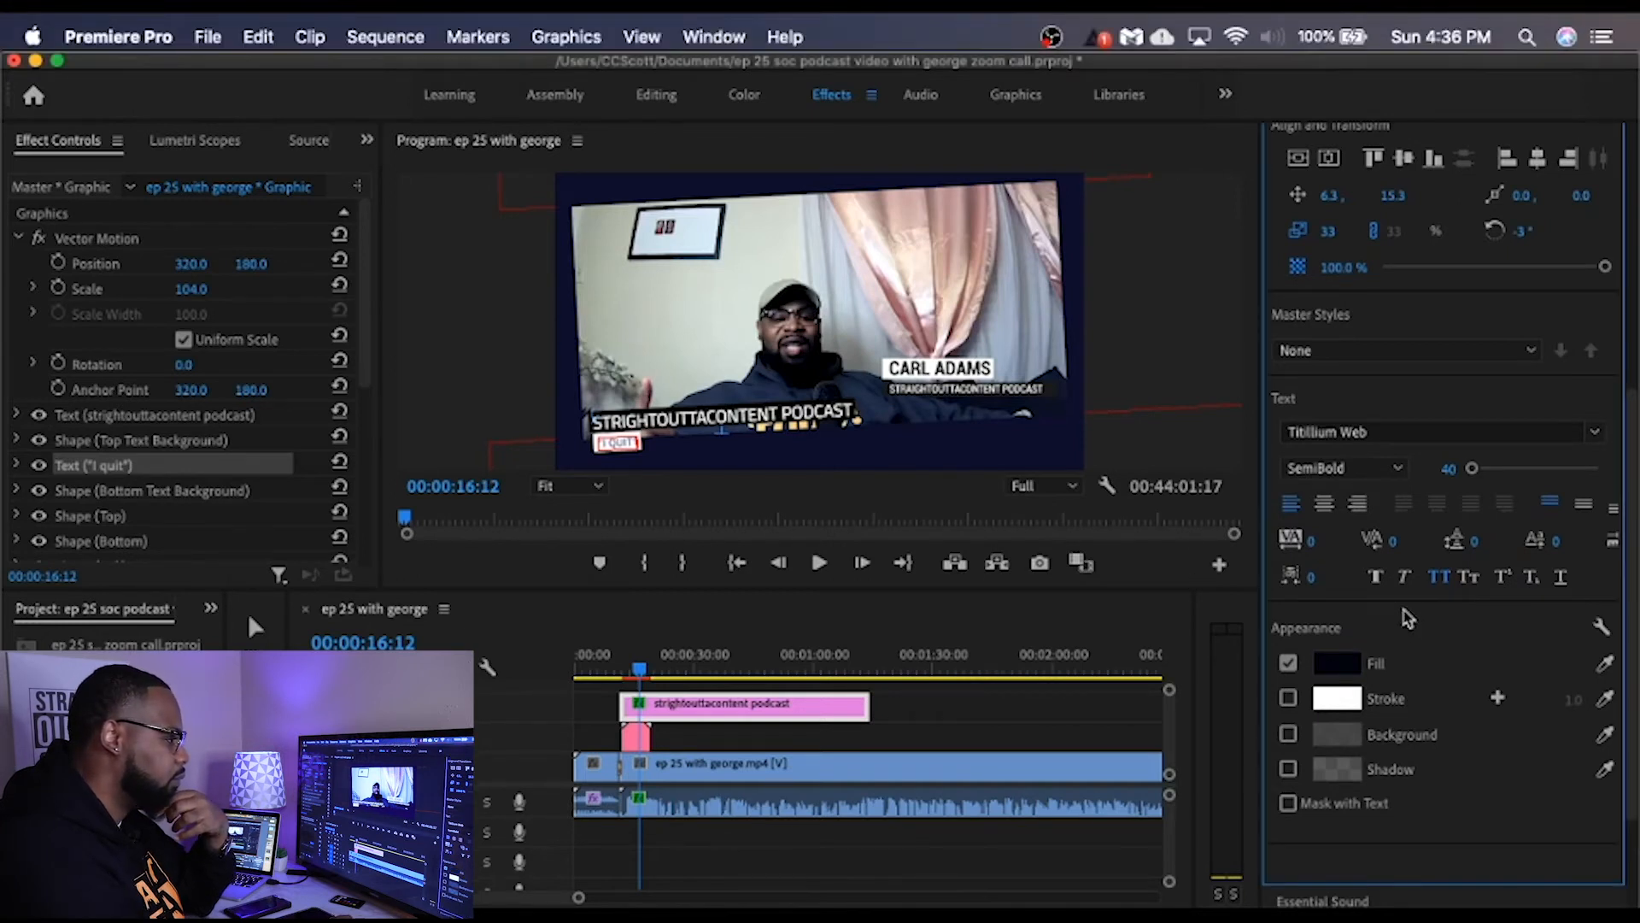
Step: Enlarge the "I quit" text layer to a scale of 55
{"action": "left_click_drag", "start_coordinate": [1636, 461], "coordinate": [1633, 250]}
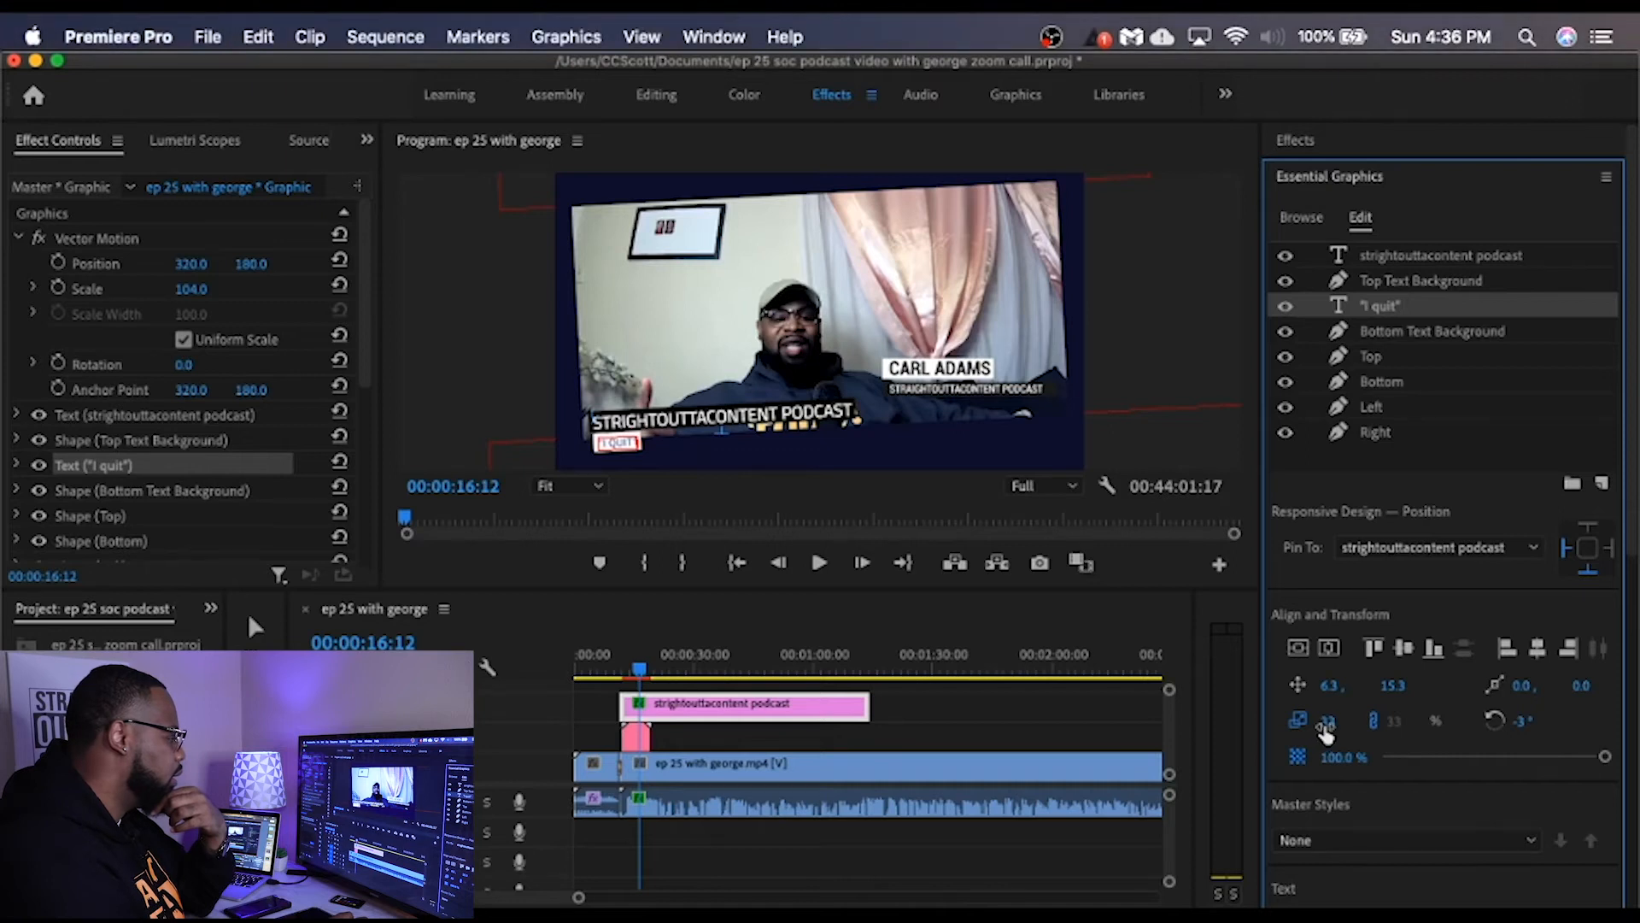
{"action": "left_click_drag", "start_coordinate": [1328, 720], "coordinate": [1354, 720]}
{"action": "left_click_drag", "start_coordinate": [1328, 721], "coordinate": [1319, 721]}
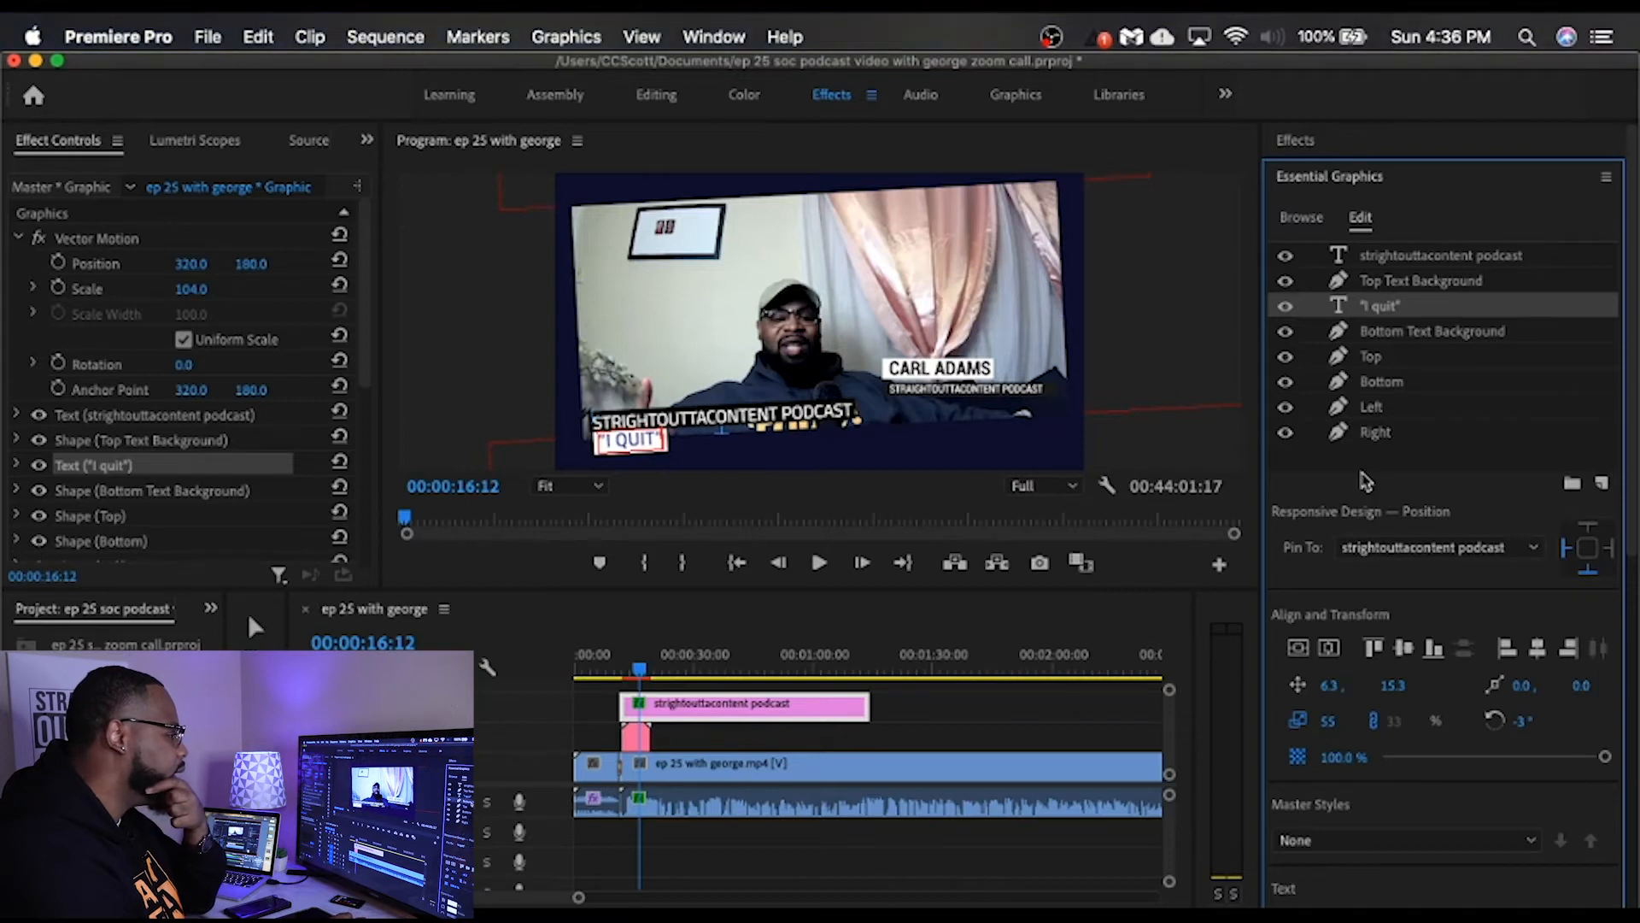
Step: Recolour the enlarged "I quit" text with a near-black fill that matches the upper text background
{"action": "left_click", "coordinate": [1405, 333]}
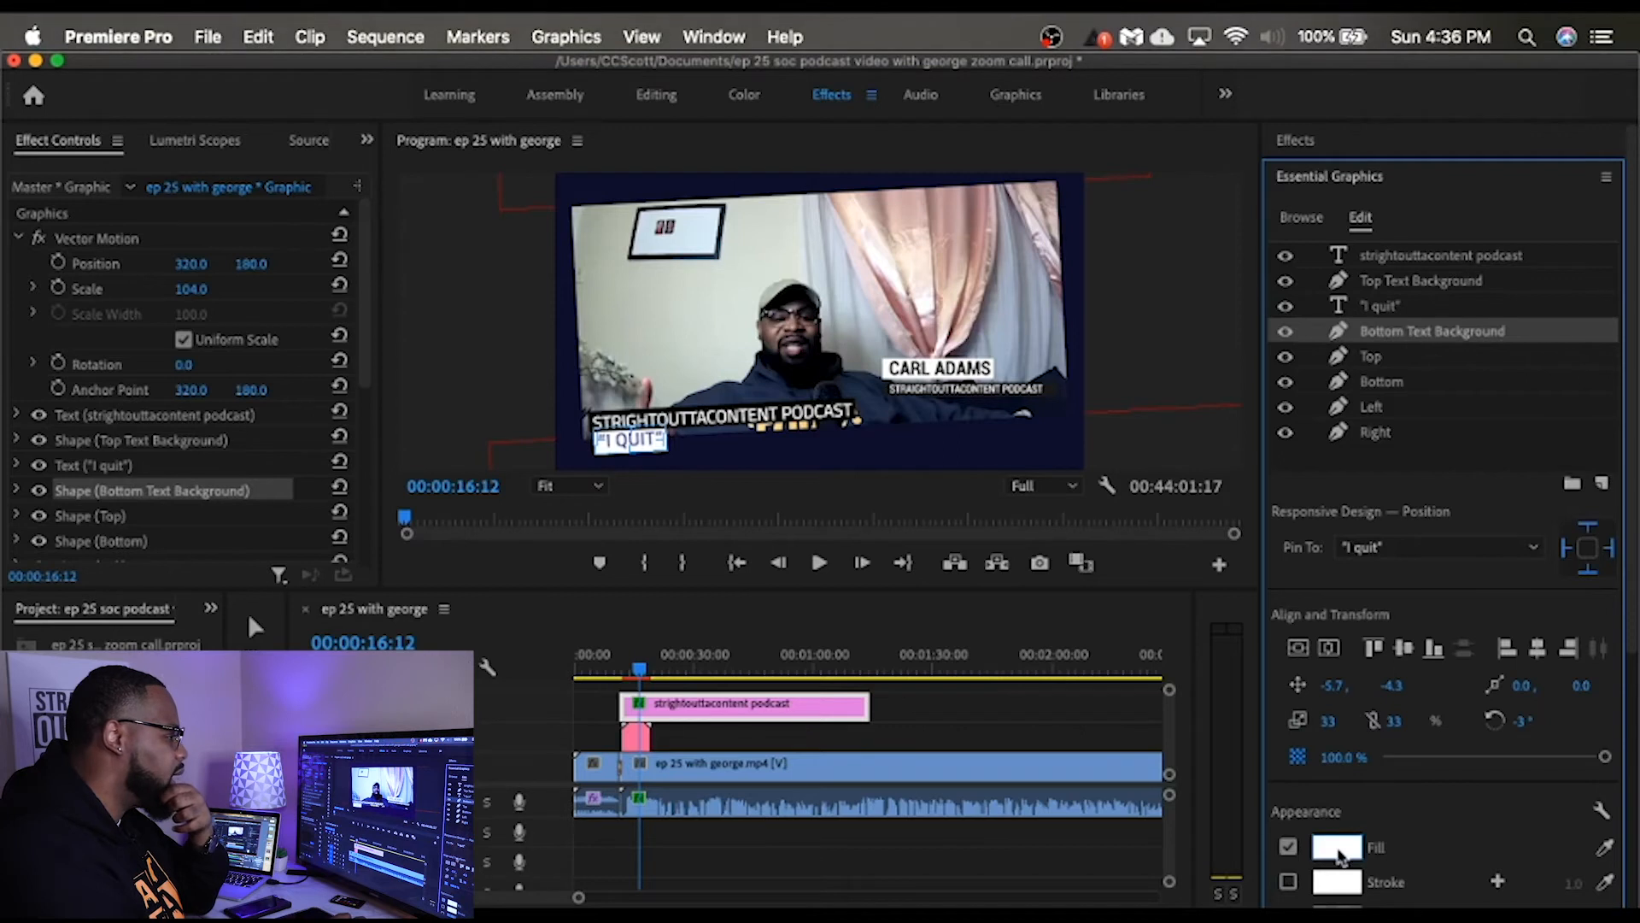
{"action": "left_click", "coordinate": [1381, 314]}
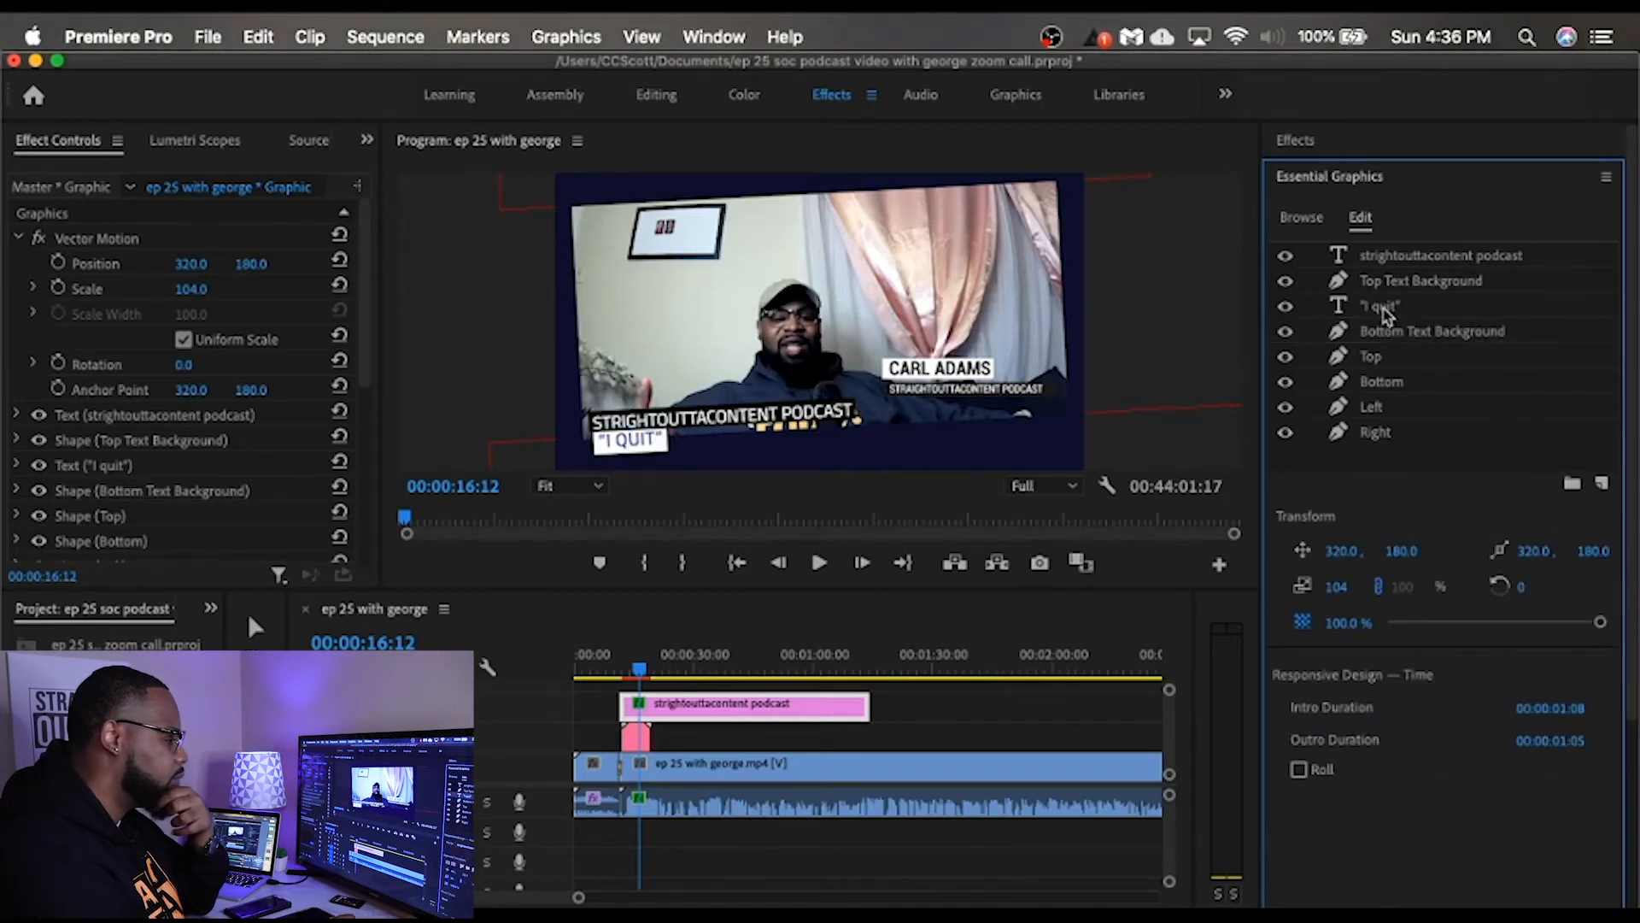
{"action": "left_click", "coordinate": [1384, 308]}
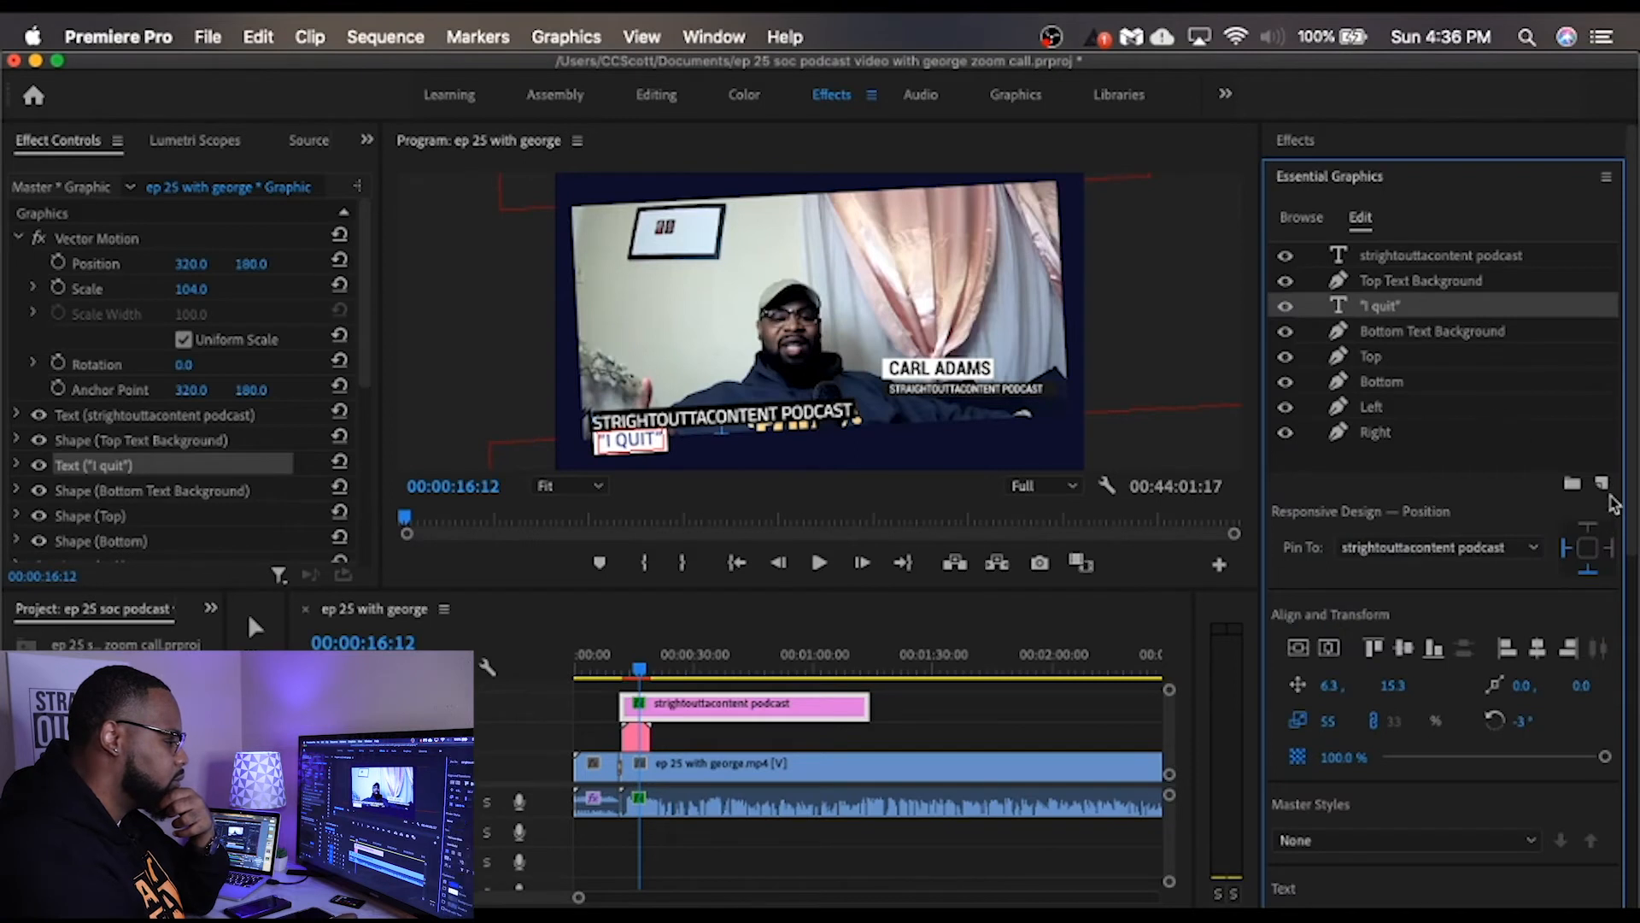
{"action": "left_click_drag", "start_coordinate": [1631, 468], "coordinate": [1633, 812]}
{"action": "left_click", "coordinate": [1338, 564]}
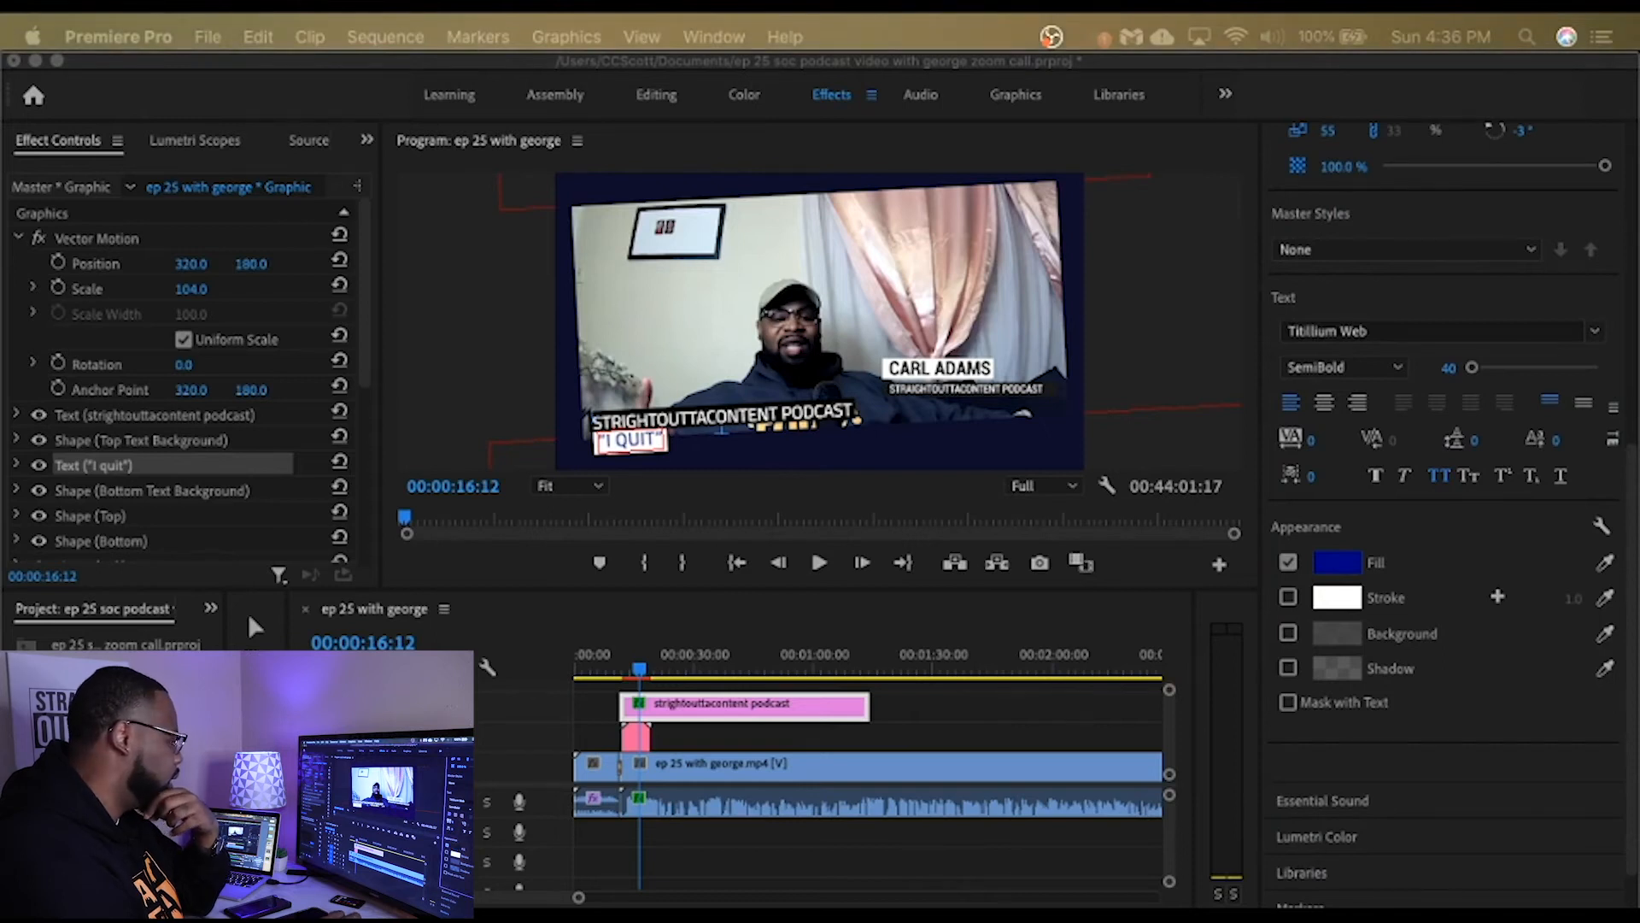
{"action": "key", "text": "Return"}
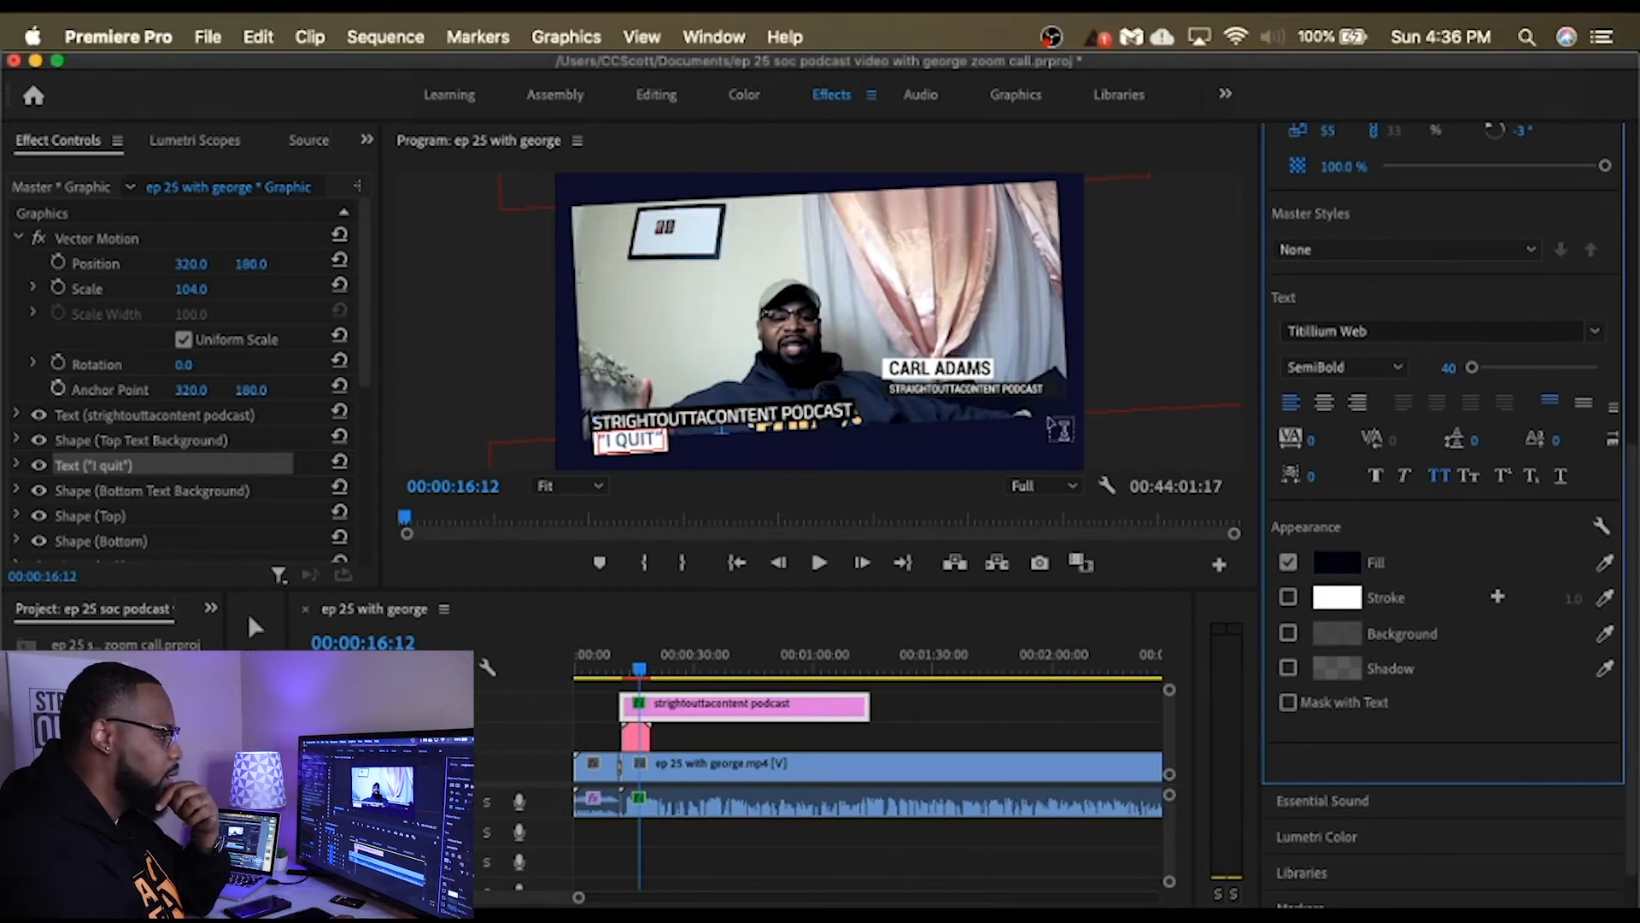
{"action": "scroll", "coordinate": [1636, 333], "scroll_direction": "up", "scroll_amount": 1}
{"action": "scroll", "coordinate": [1636, 333], "scroll_direction": "up", "scroll_amount": 5}
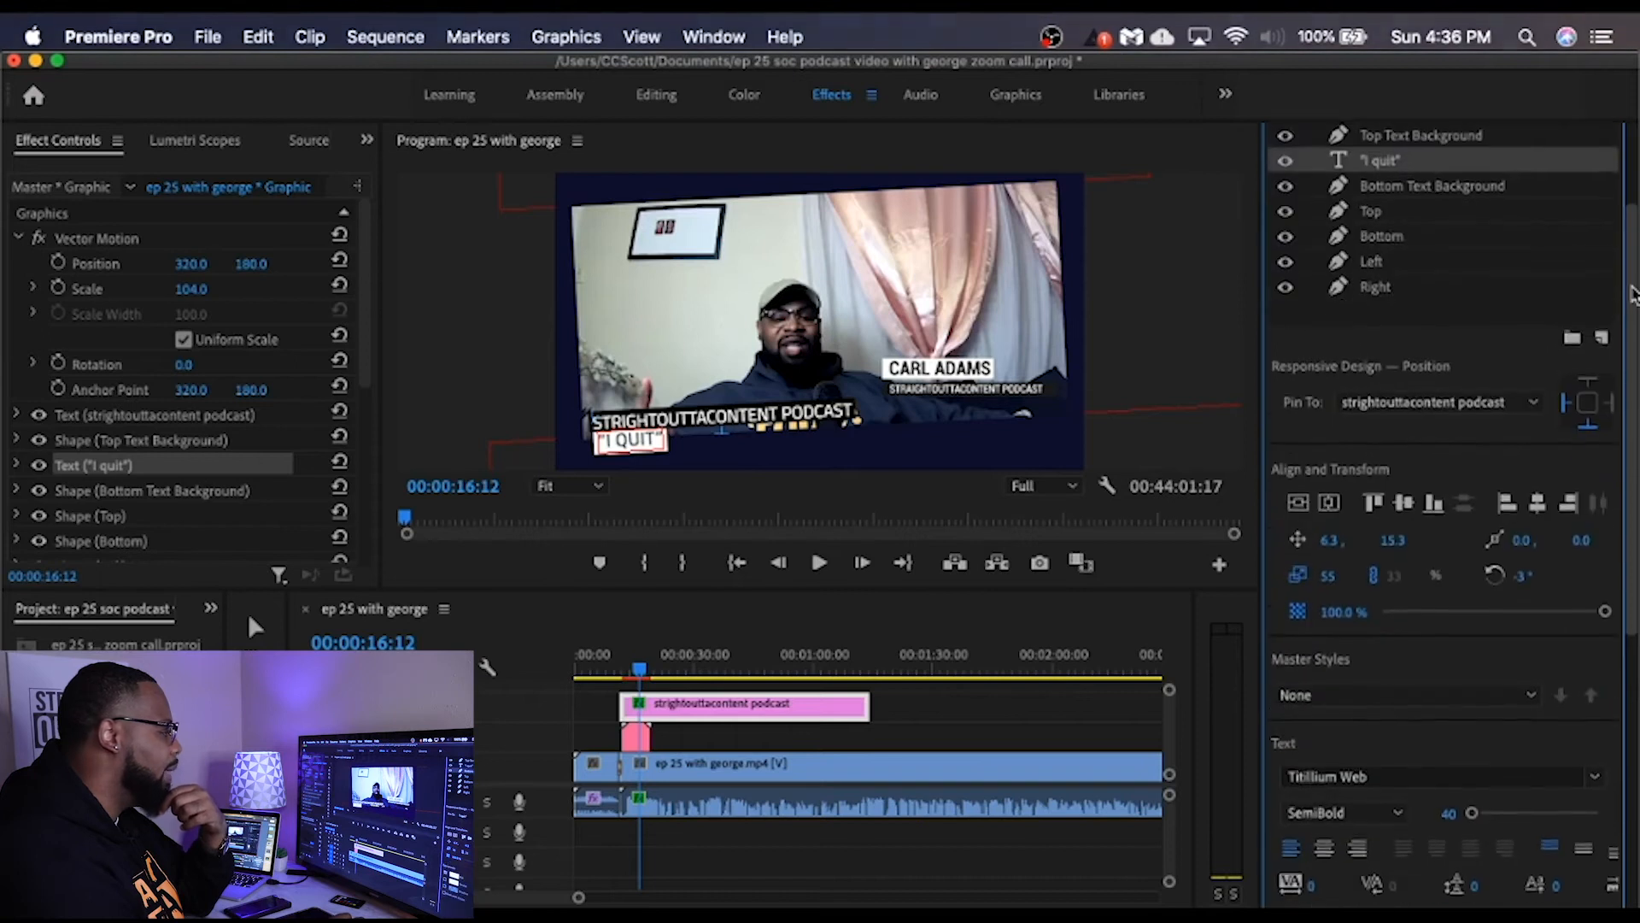
Step: Change the Bottom Text Background shape's fill from white to near-black 060101
{"action": "left_click", "coordinate": [1411, 195]}
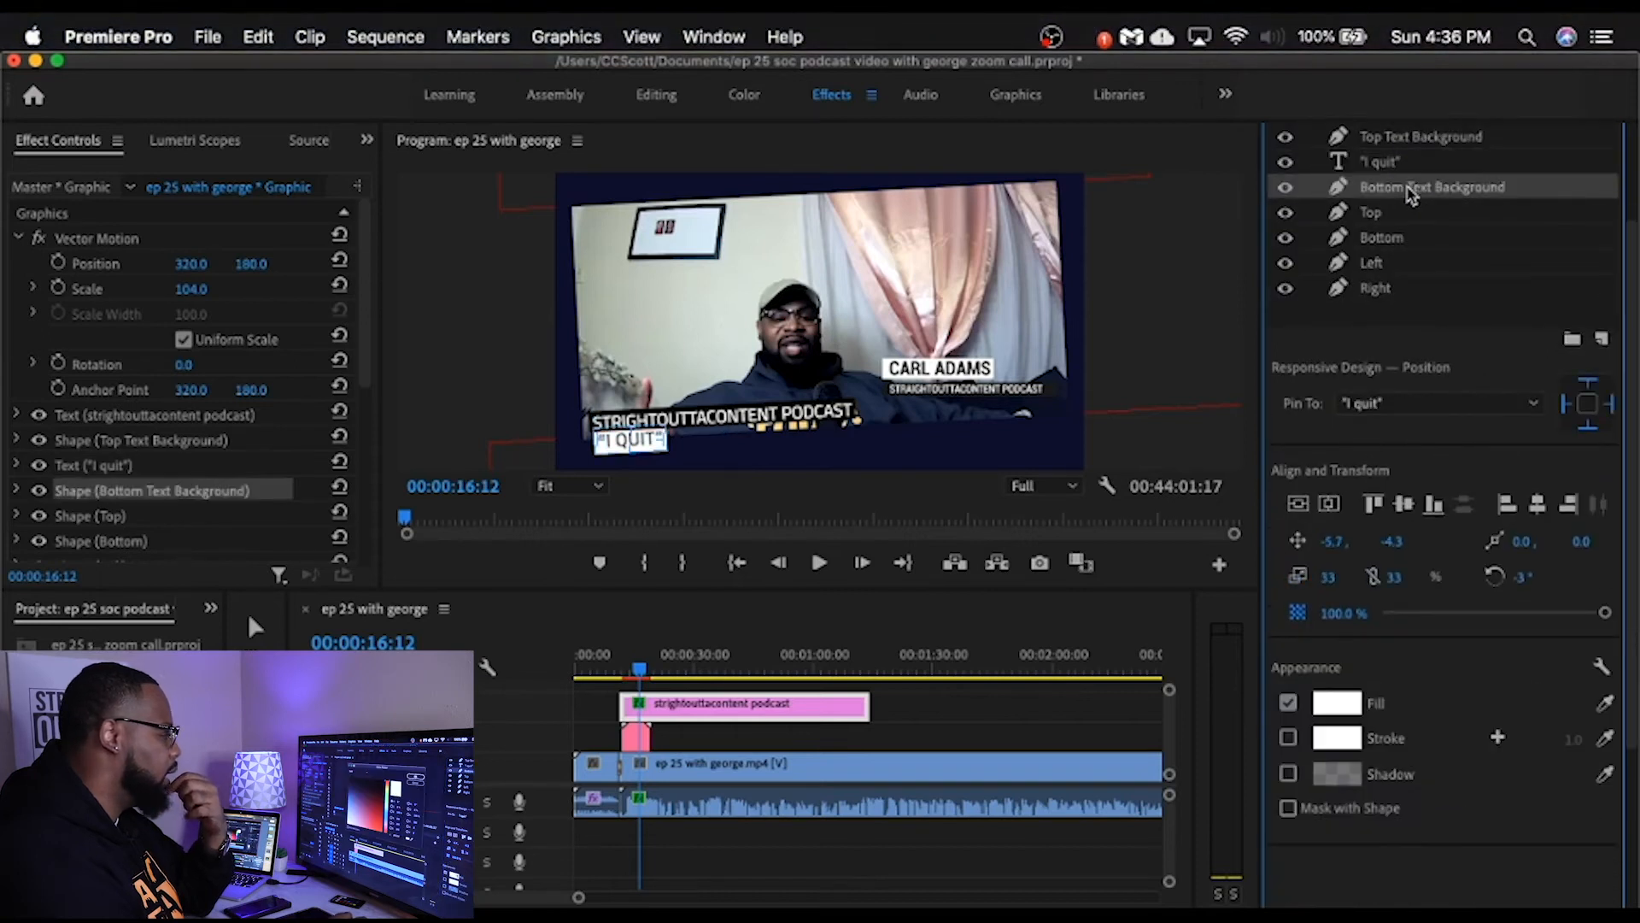
{"action": "left_click", "coordinate": [1338, 702]}
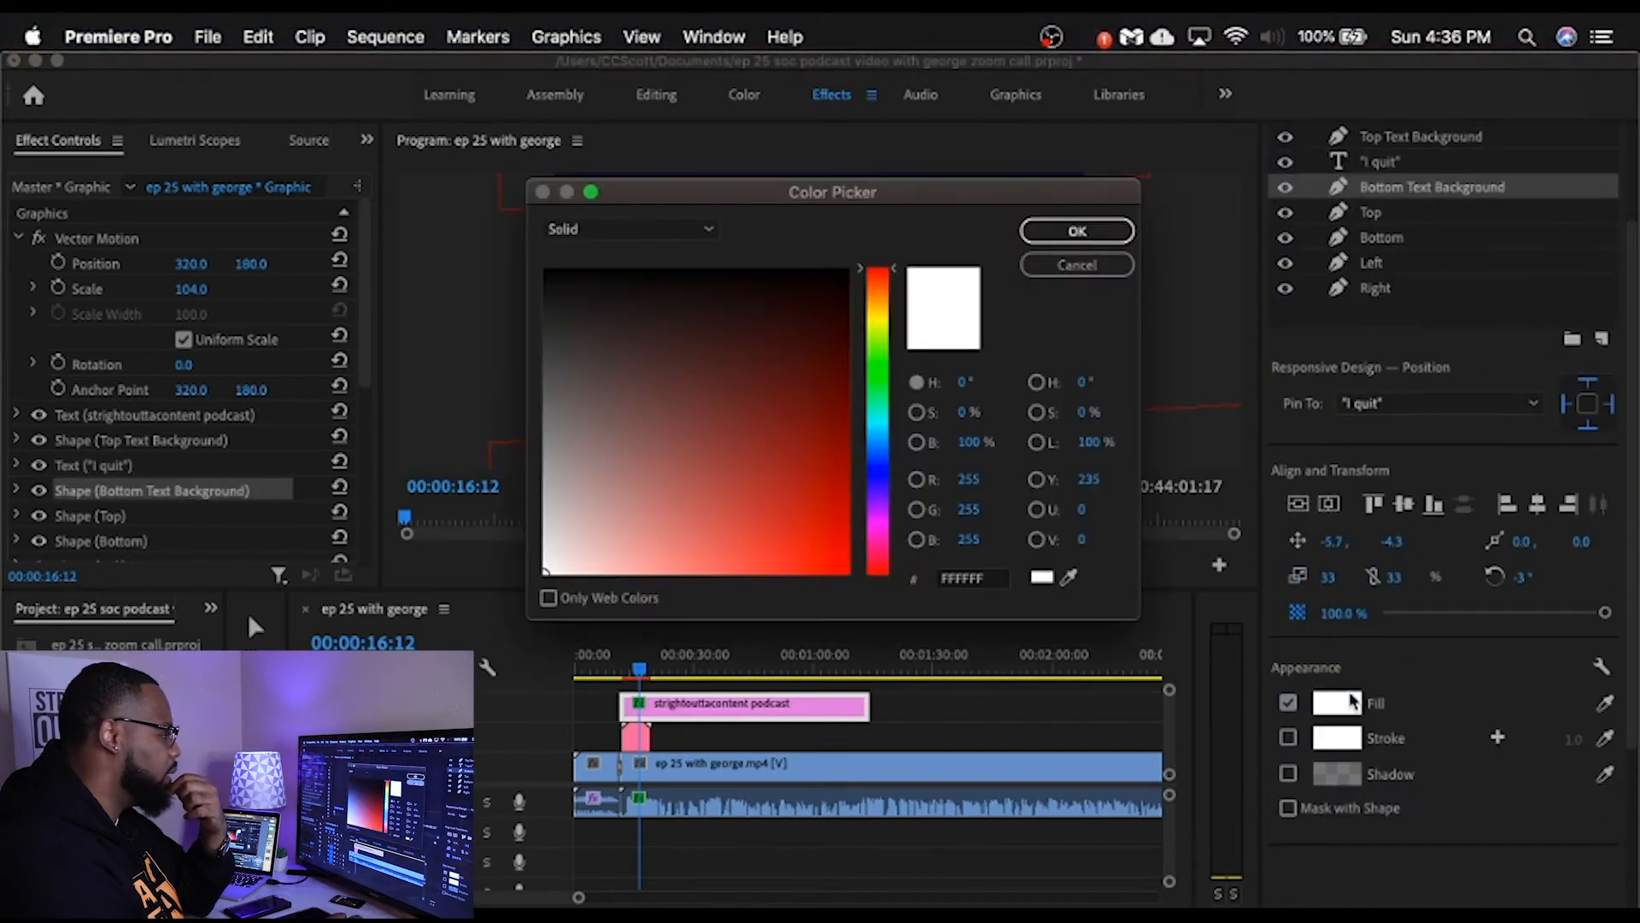
{"action": "left_click", "coordinate": [1078, 264]}
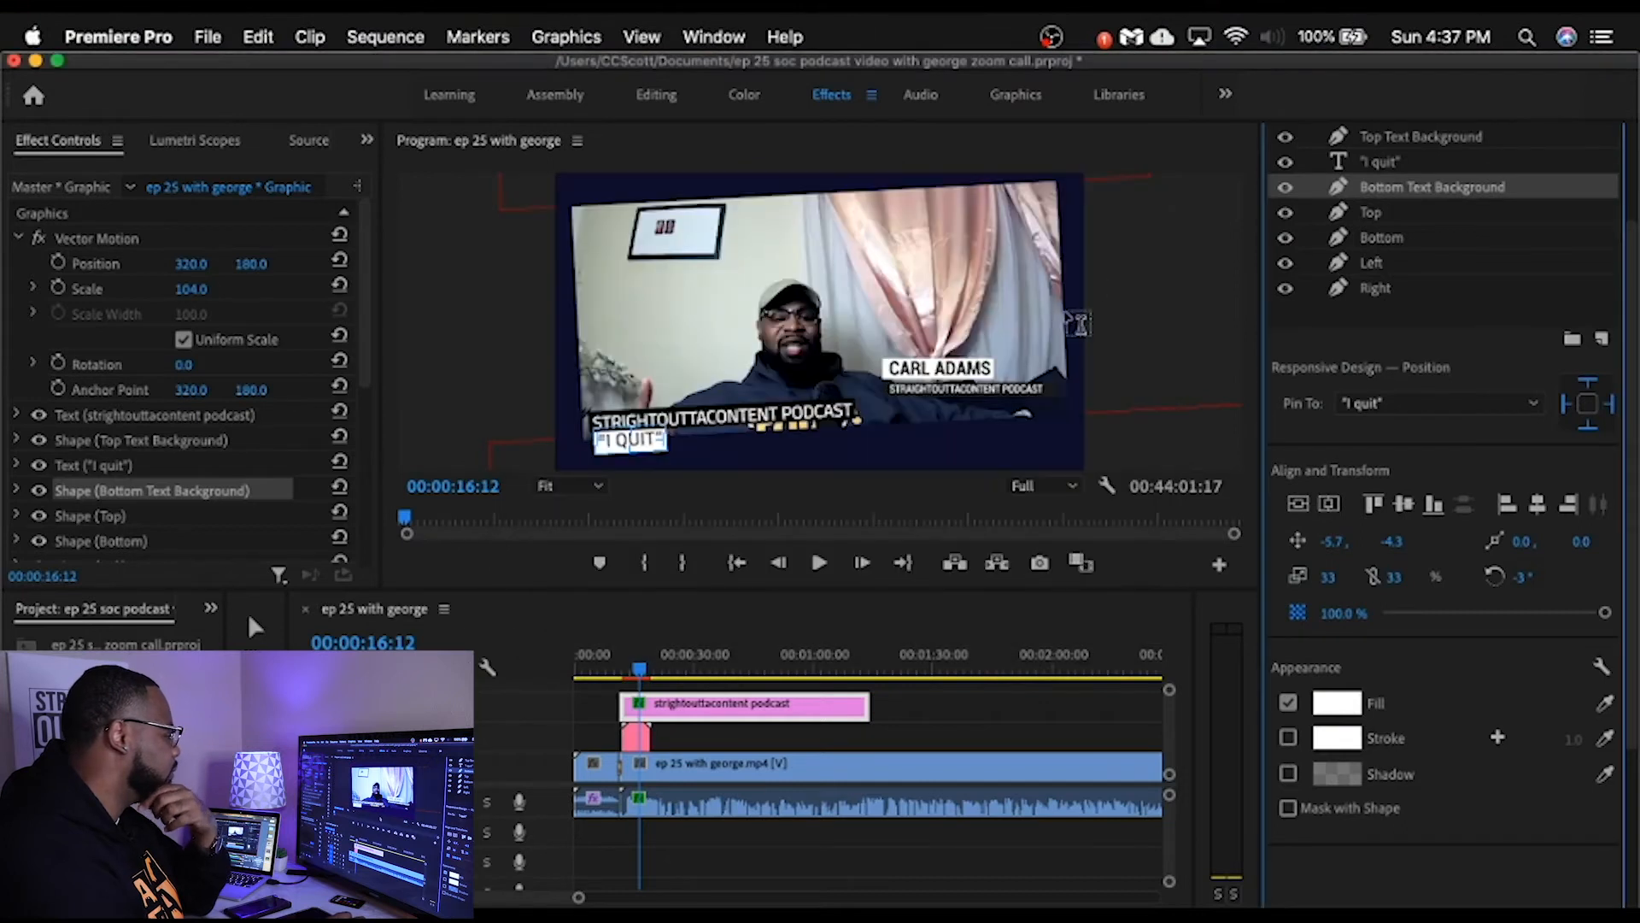
{"action": "left_click", "coordinate": [1337, 703]}
{"action": "left_click", "coordinate": [810, 276]}
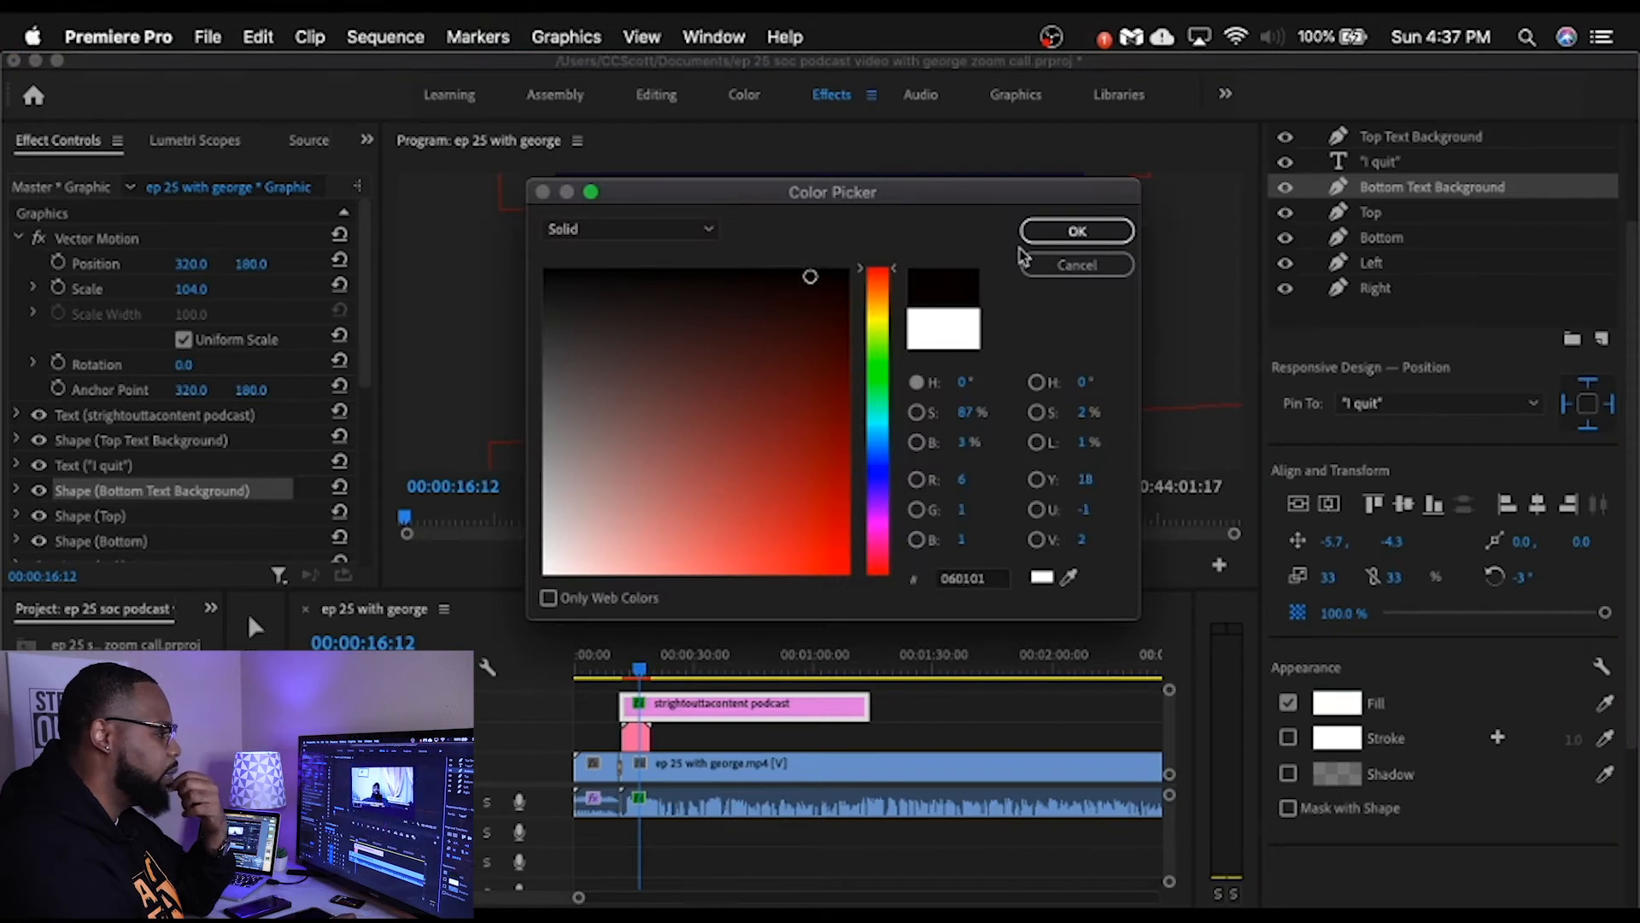
{"action": "left_click", "coordinate": [1078, 234]}
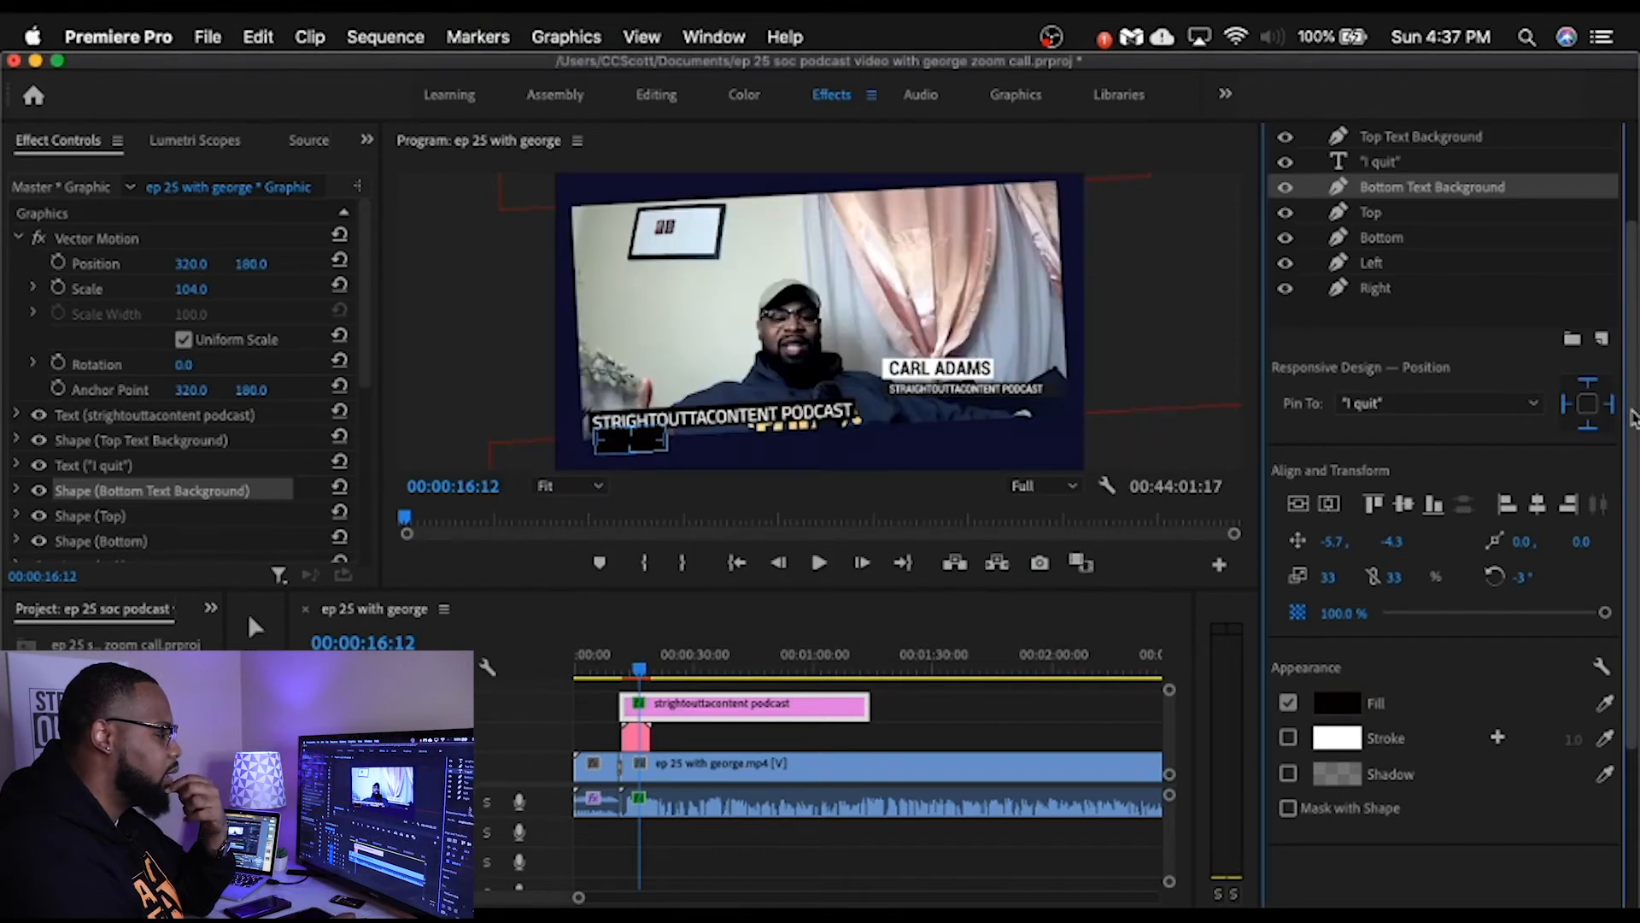
Step: Recolour the "I quit" text layer with a white fill
{"action": "scroll", "coordinate": [1452, 214], "scroll_direction": "up", "scroll_amount": 1}
{"action": "left_click", "coordinate": [1380, 191]}
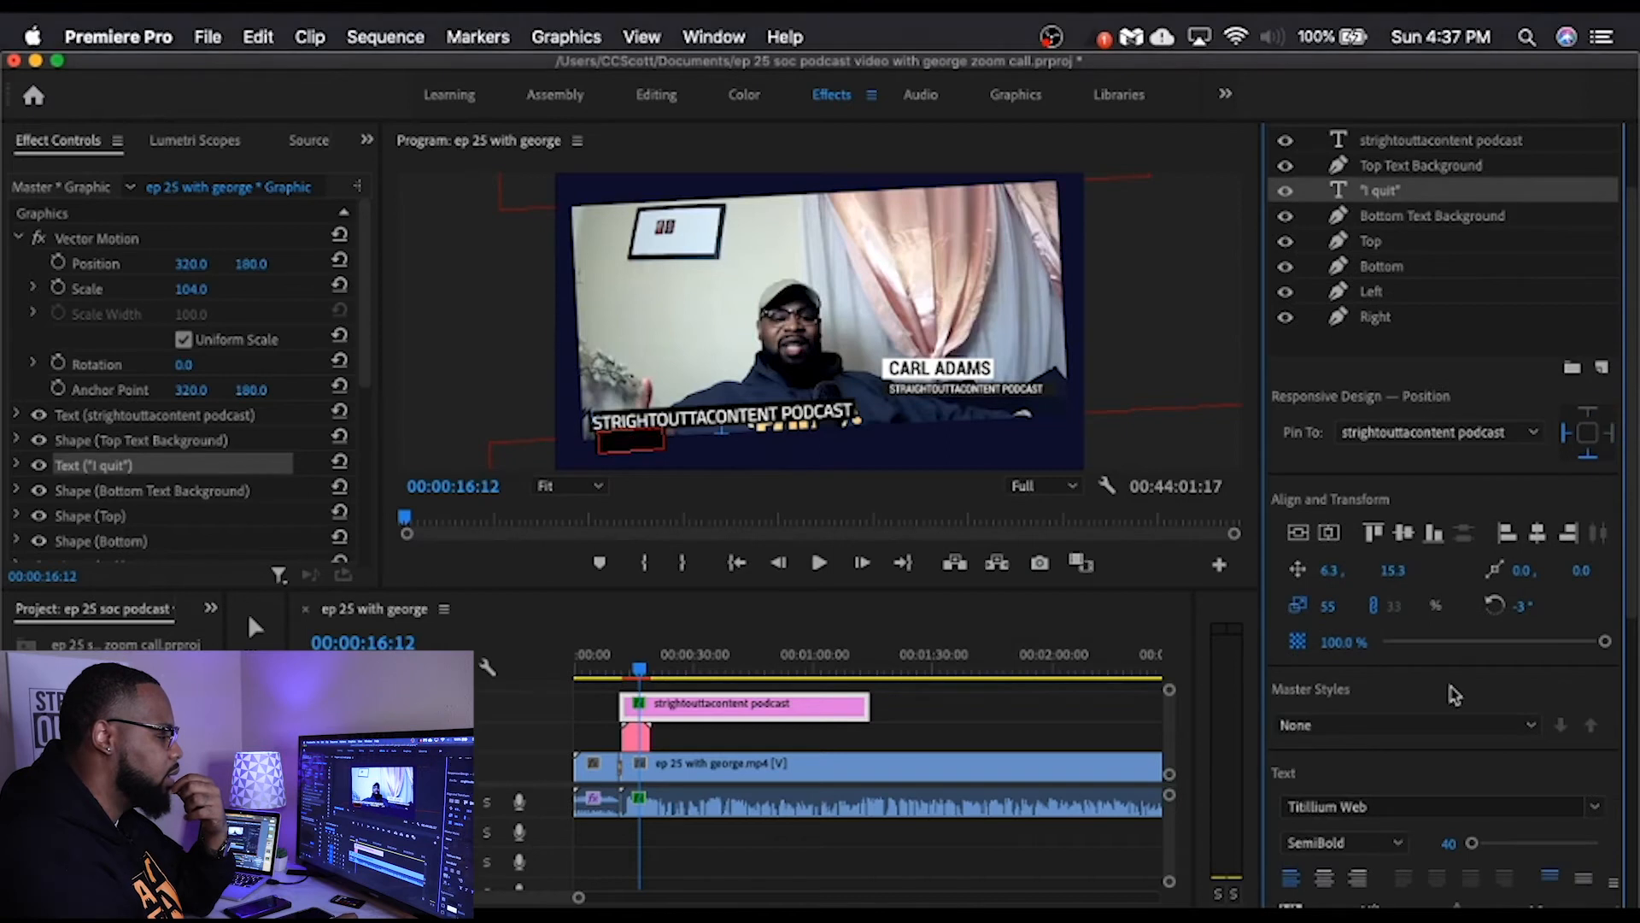
{"action": "scroll", "coordinate": [1619, 598], "scroll_direction": "down", "scroll_amount": 5}
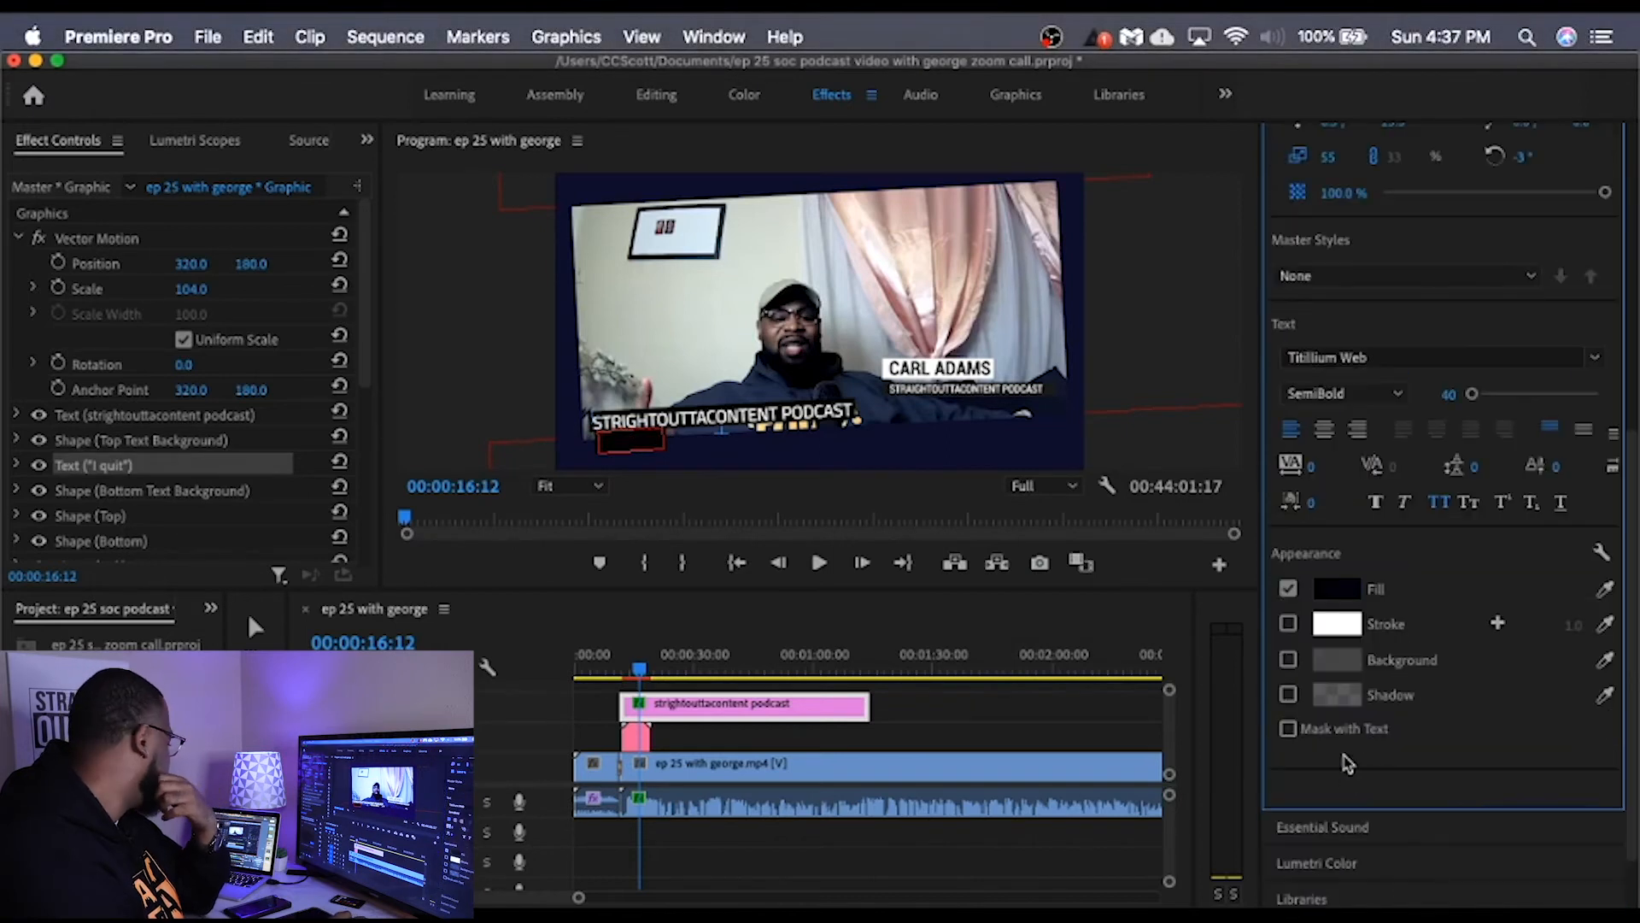
{"action": "left_click", "coordinate": [1331, 590]}
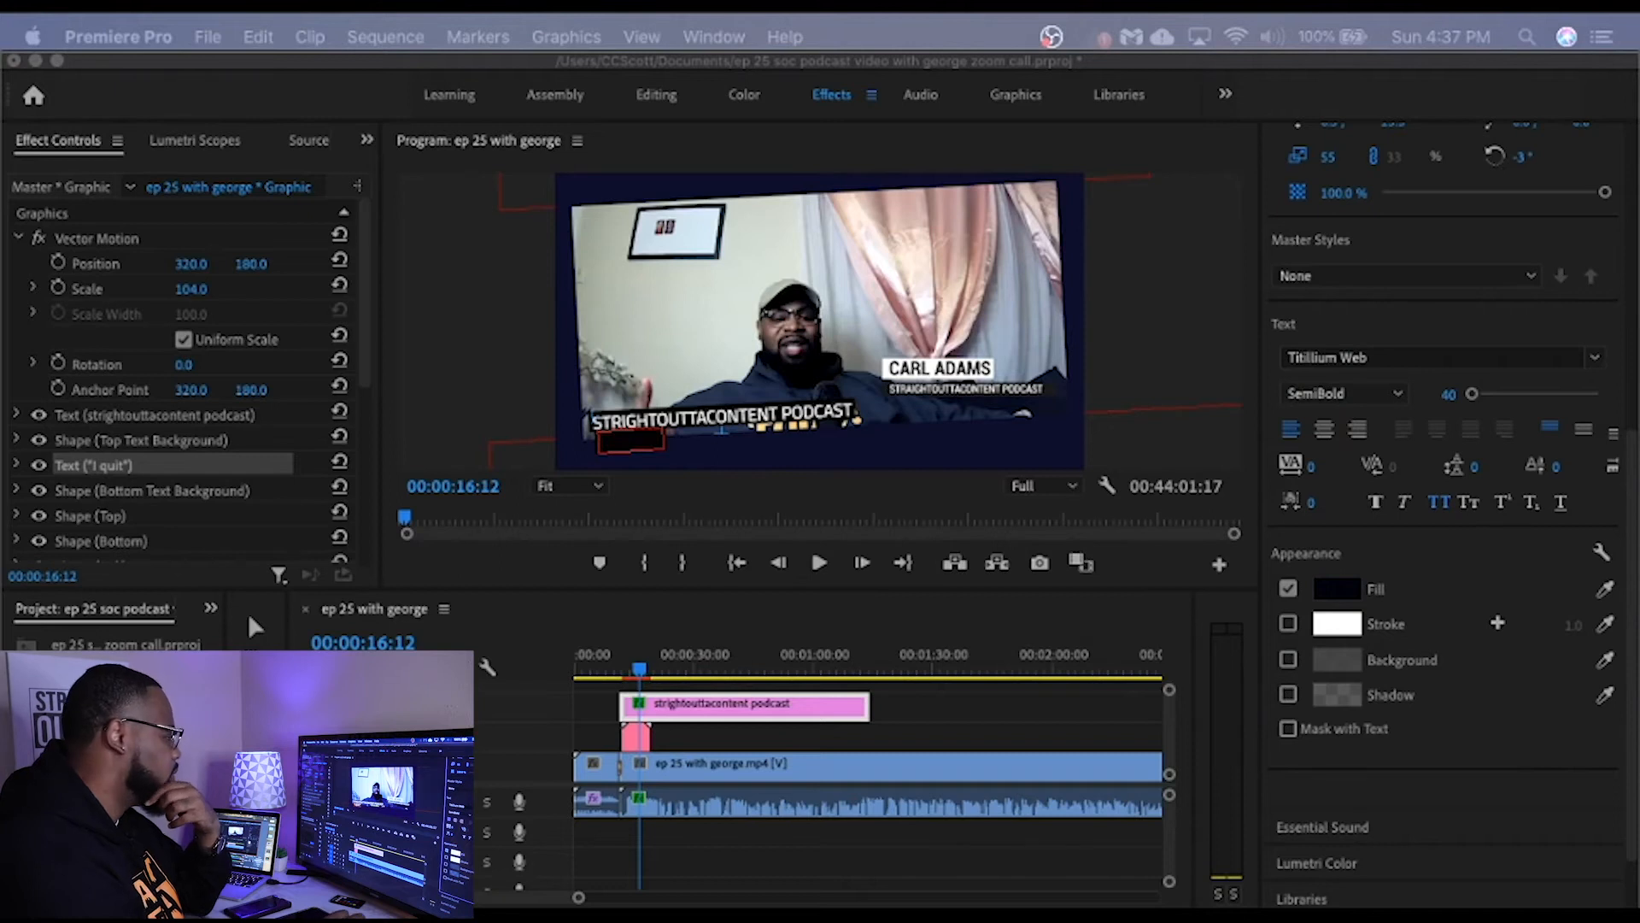
{"action": "left_click", "coordinate": [595, 225]}
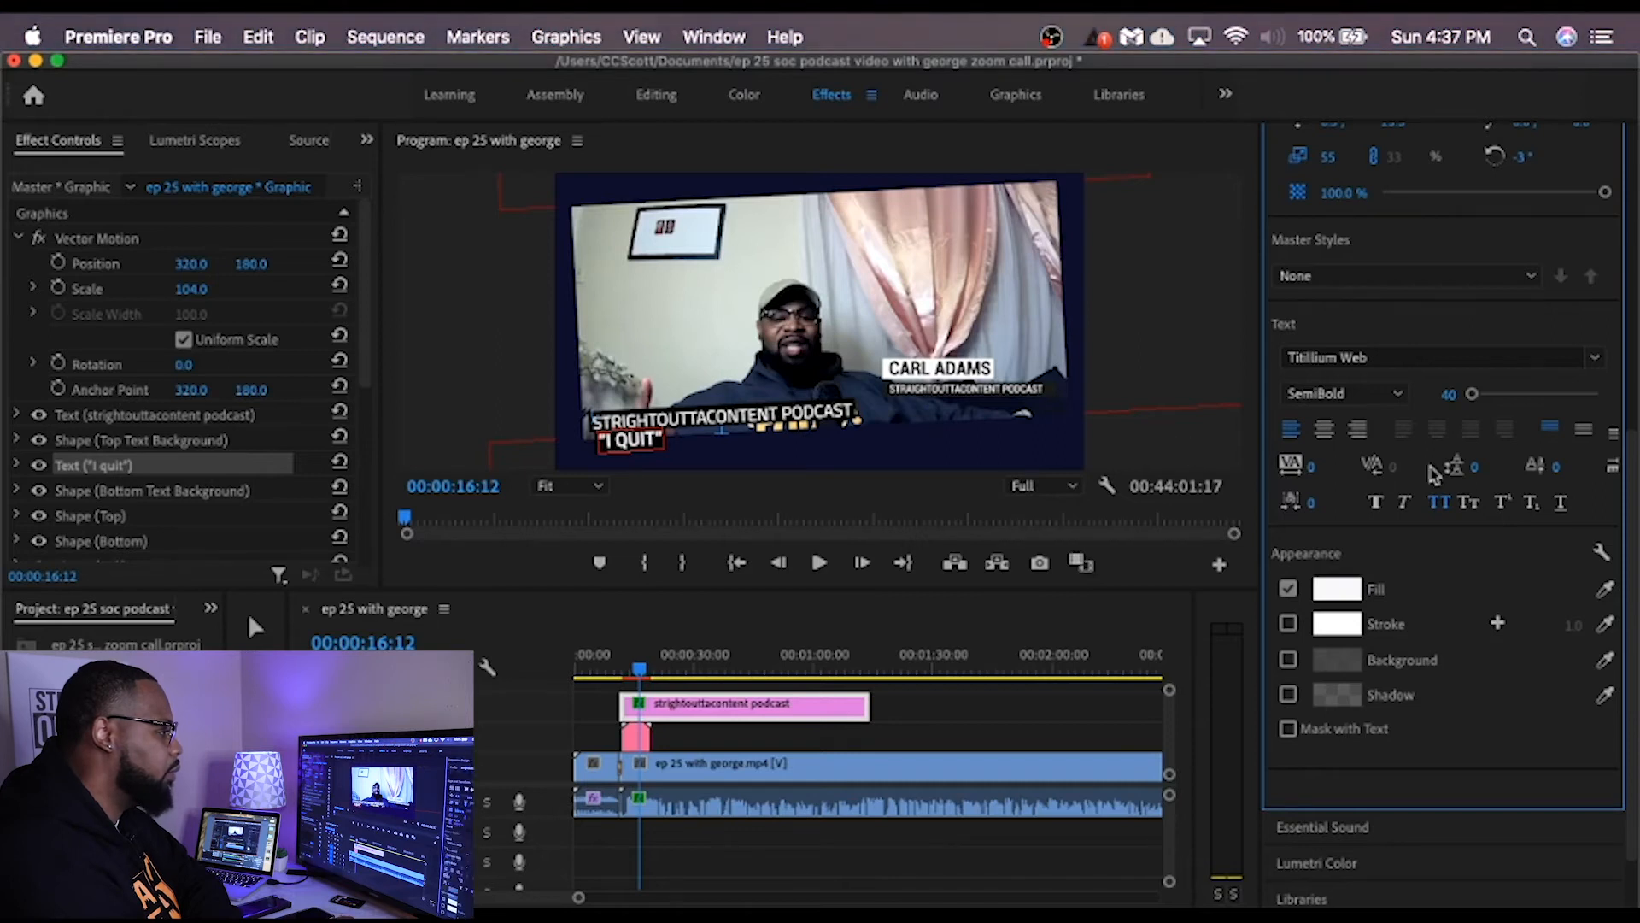
Step: Change the fill of the frame's Top shape from navy to near-black
{"action": "scroll", "coordinate": [1604, 241], "scroll_direction": "up", "scroll_amount": 5}
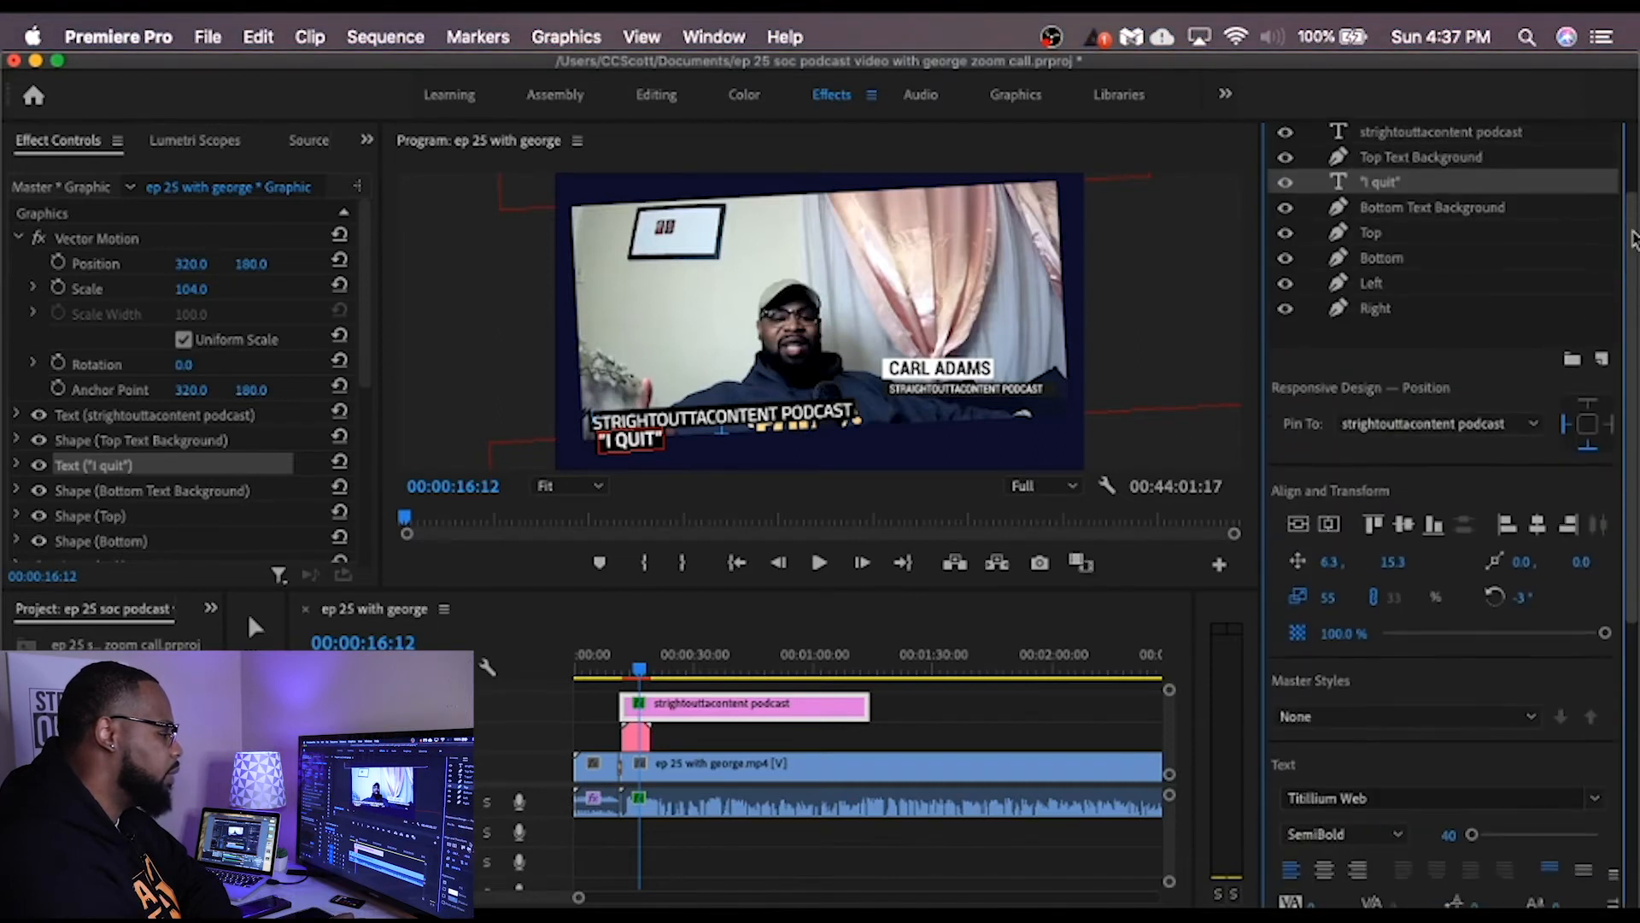
{"action": "left_click", "coordinate": [1408, 266]}
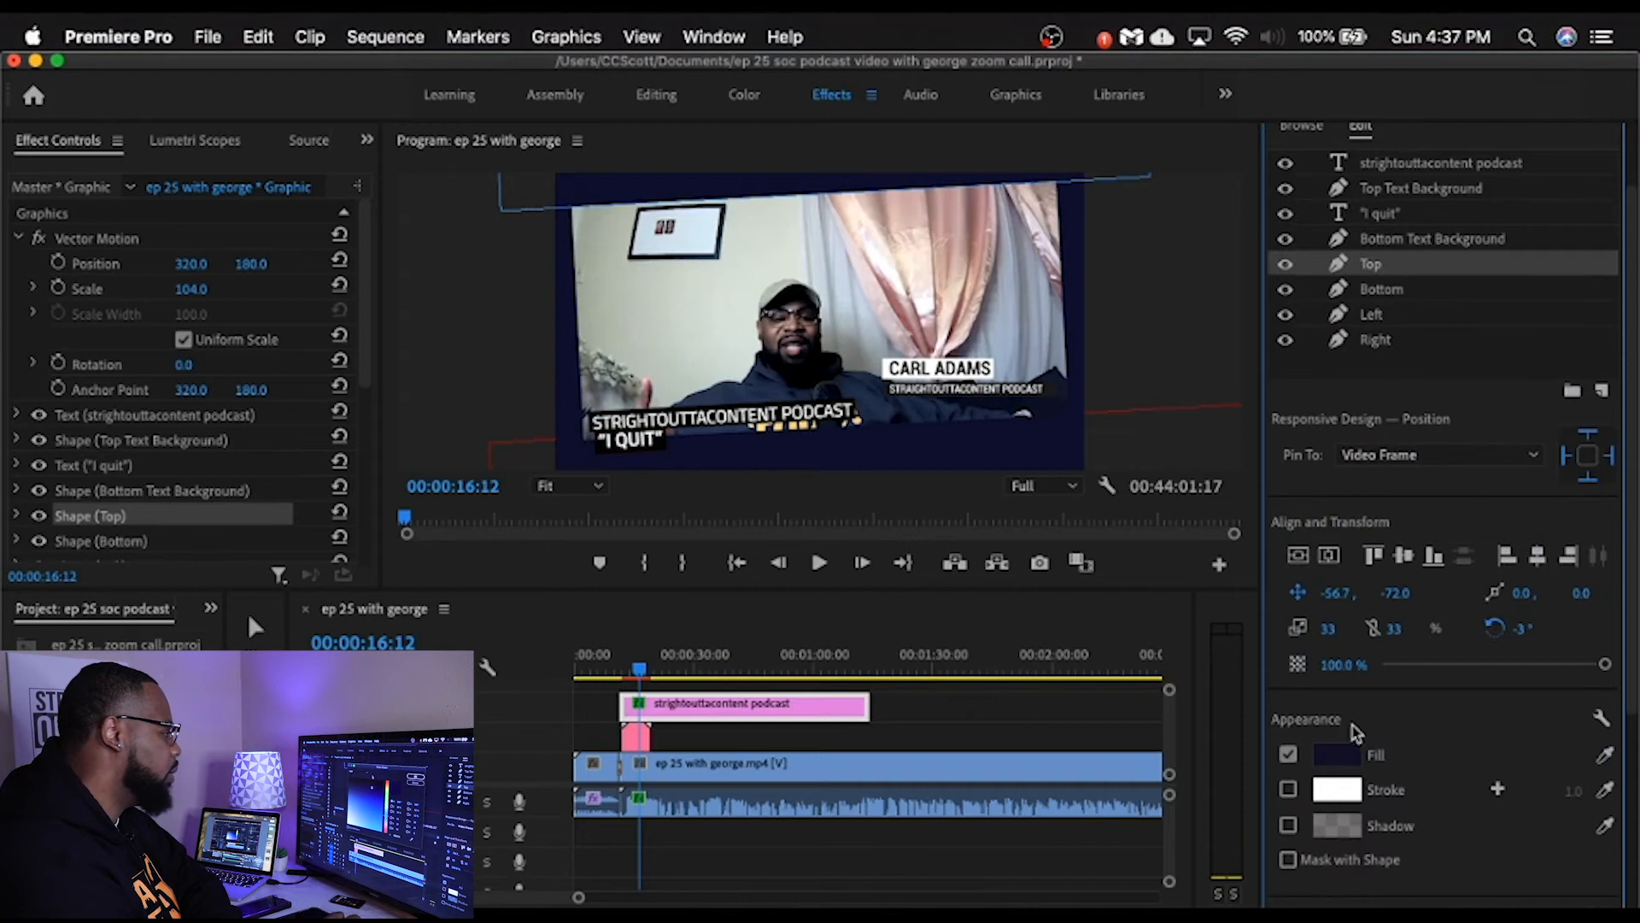
{"action": "left_click", "coordinate": [1337, 755]}
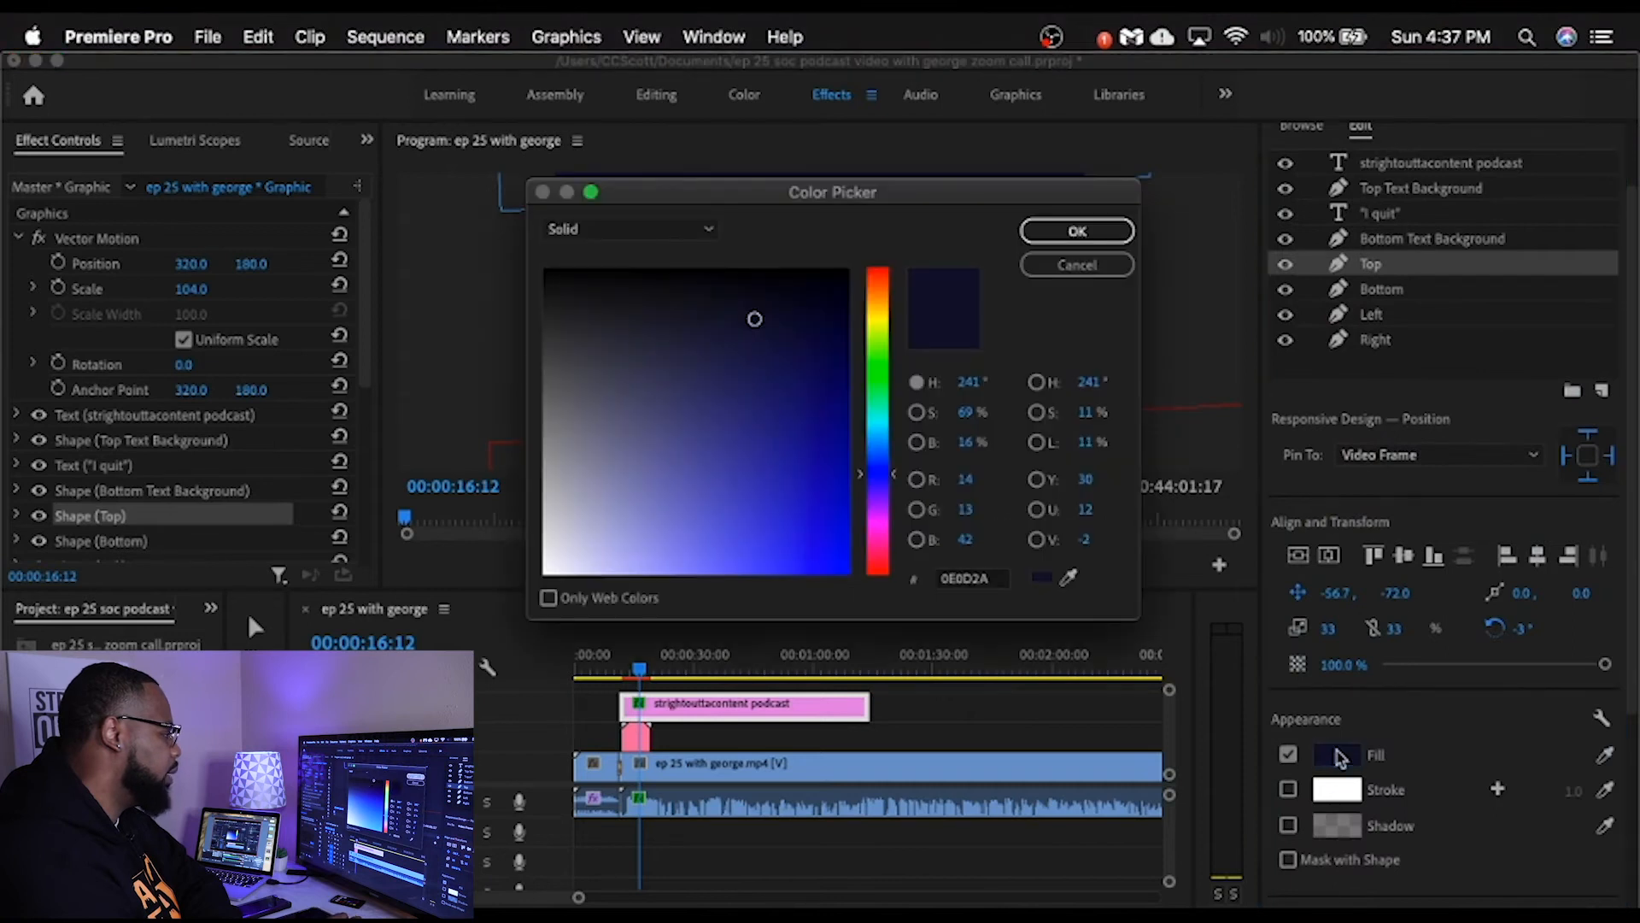
{"action": "left_click", "coordinate": [769, 274]}
{"action": "left_click", "coordinate": [1112, 229]}
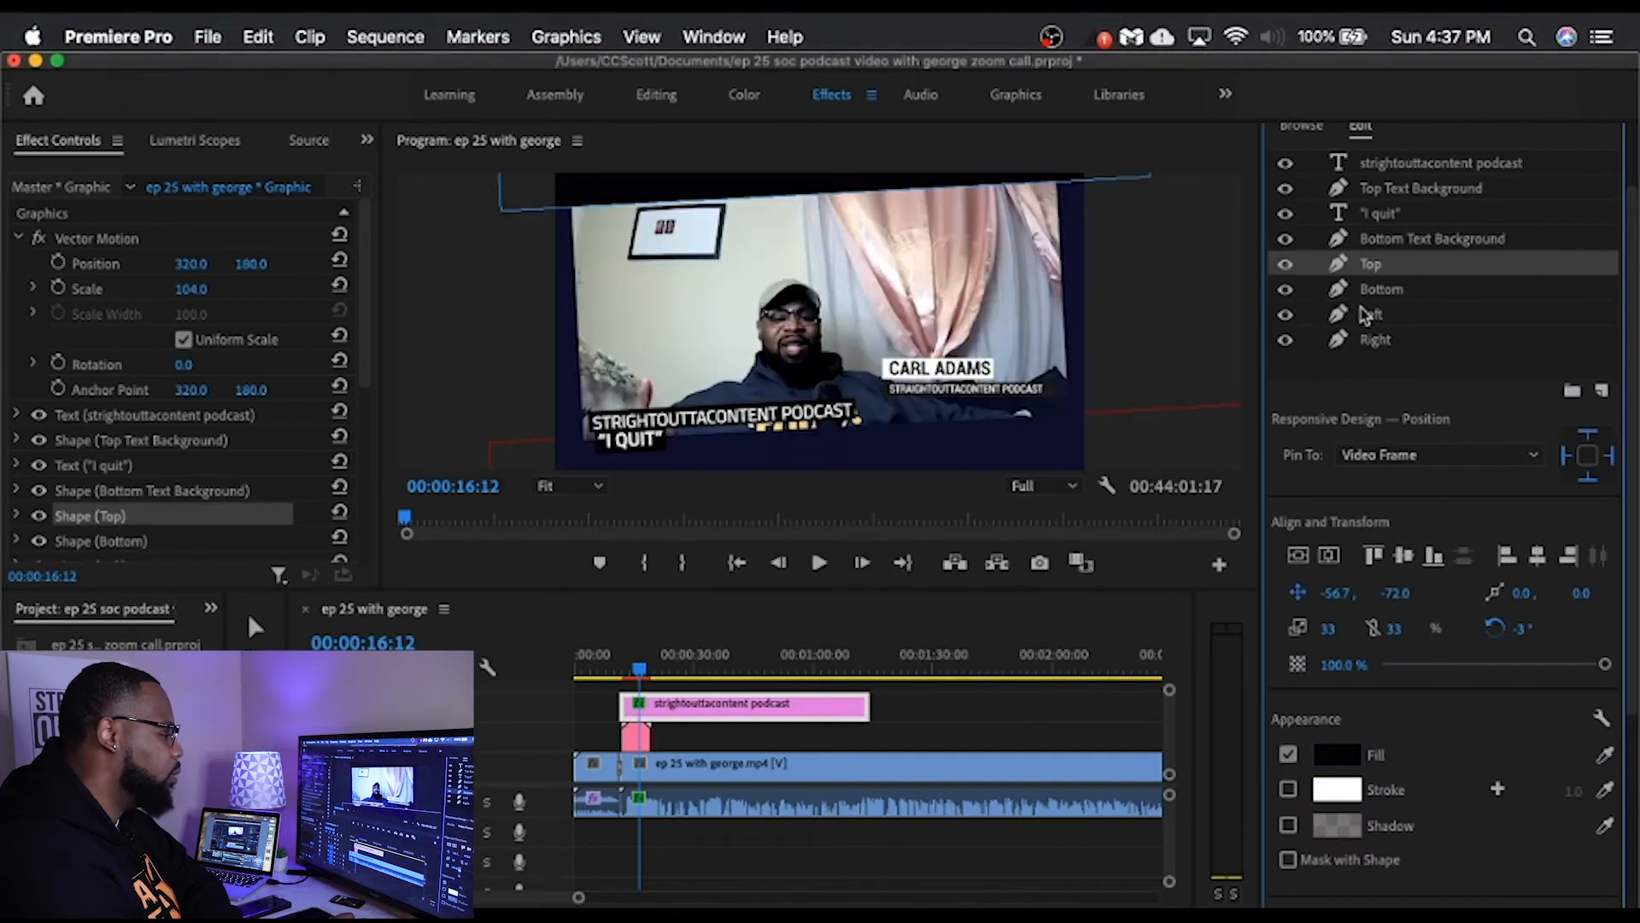
Step: Change the fill of the frame's Bottom shape from navy to near-black 010105
{"action": "left_click", "coordinate": [1380, 292]}
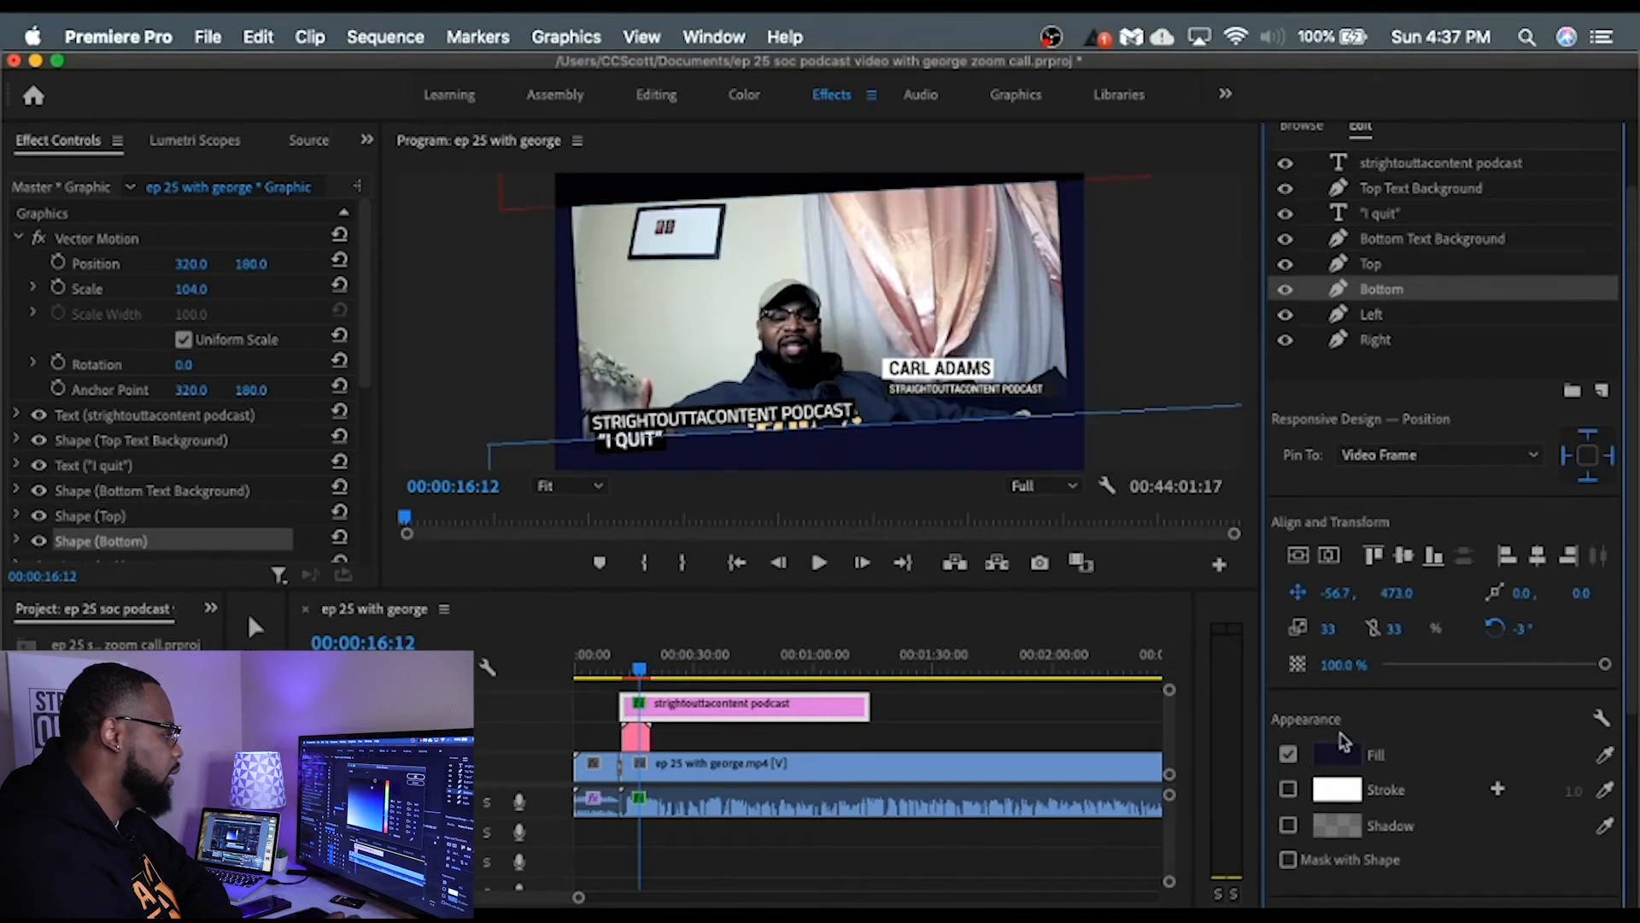
{"action": "left_click", "coordinate": [1338, 755]}
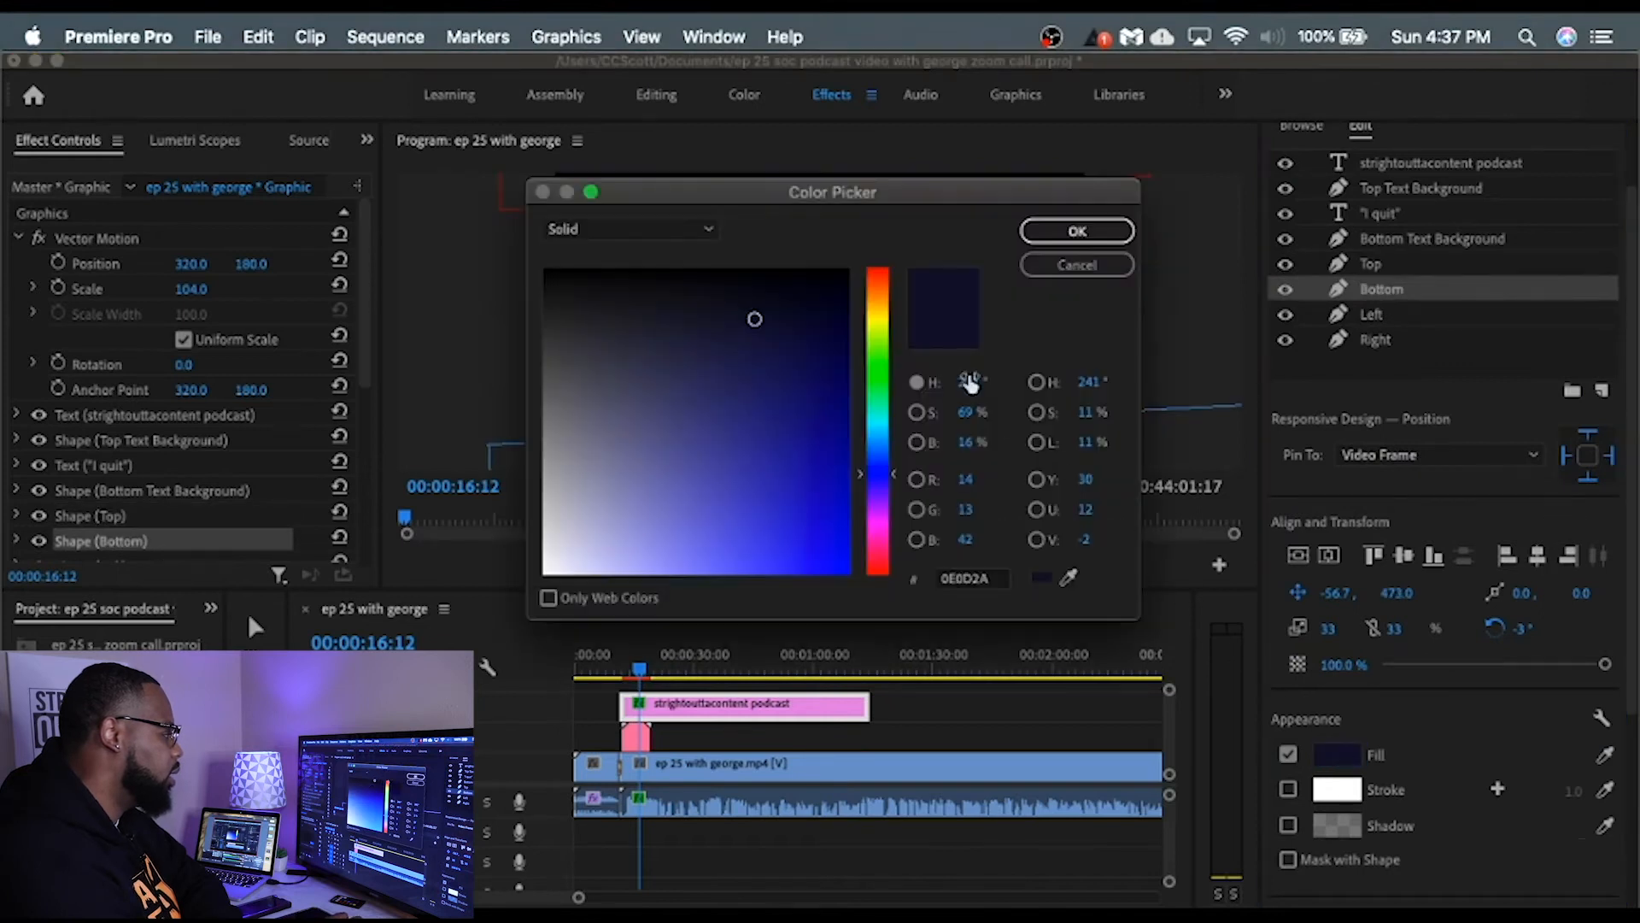
{"action": "left_click", "coordinate": [775, 274]}
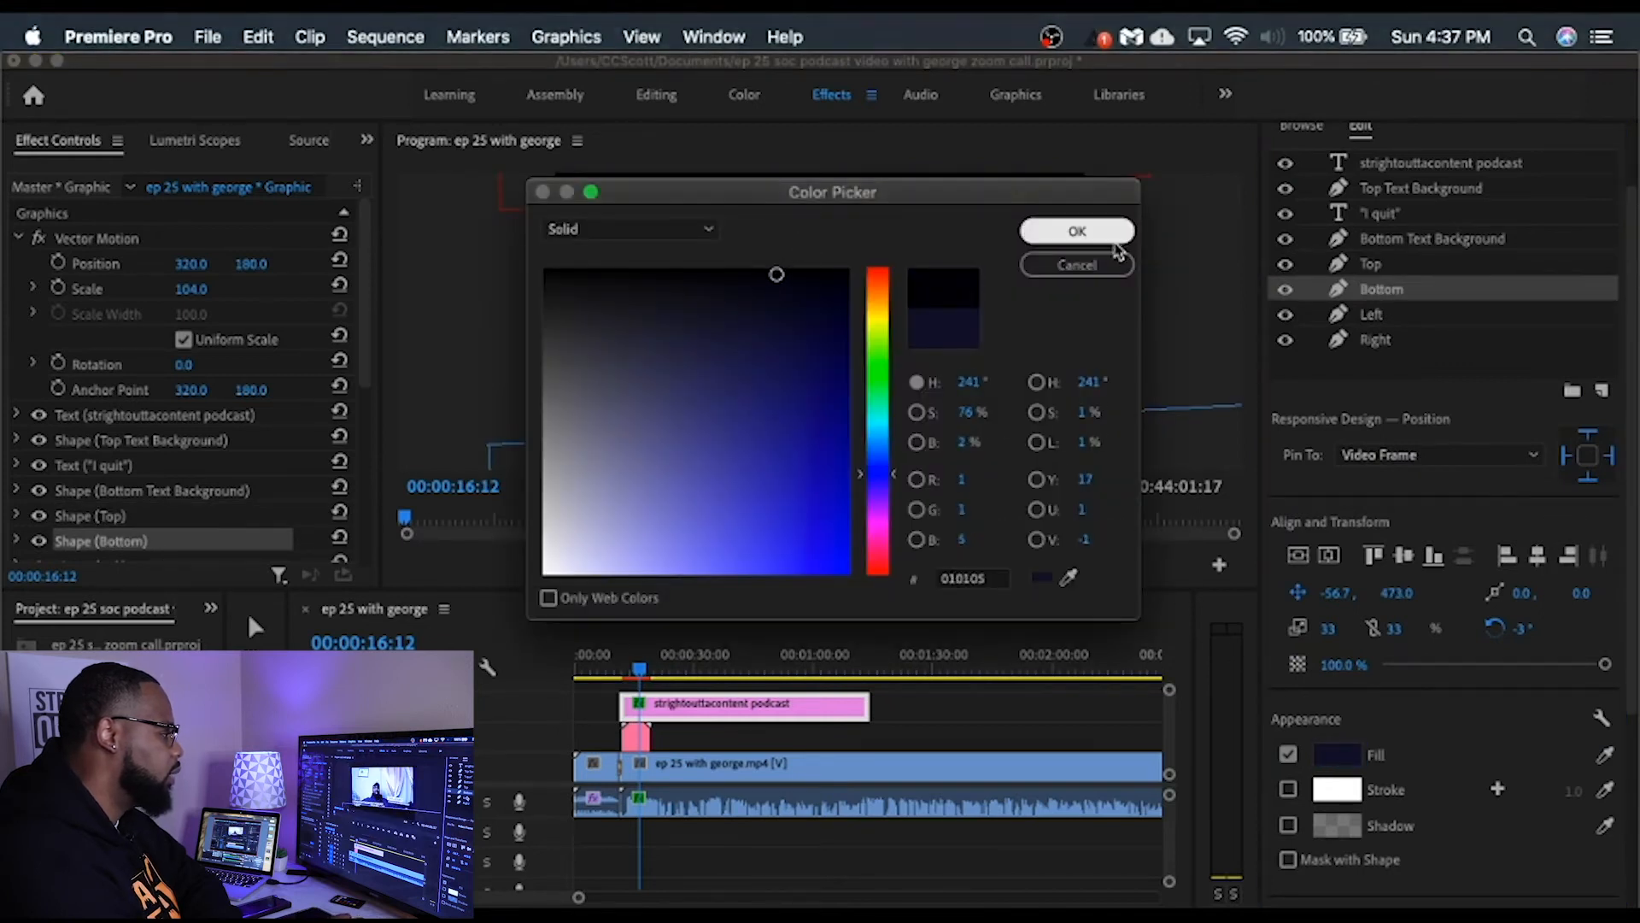
{"action": "key", "text": "Return"}
Step: Recolour the frame's Left shape with a near-black fill in place of the navy
{"action": "left_click", "coordinate": [1380, 316]}
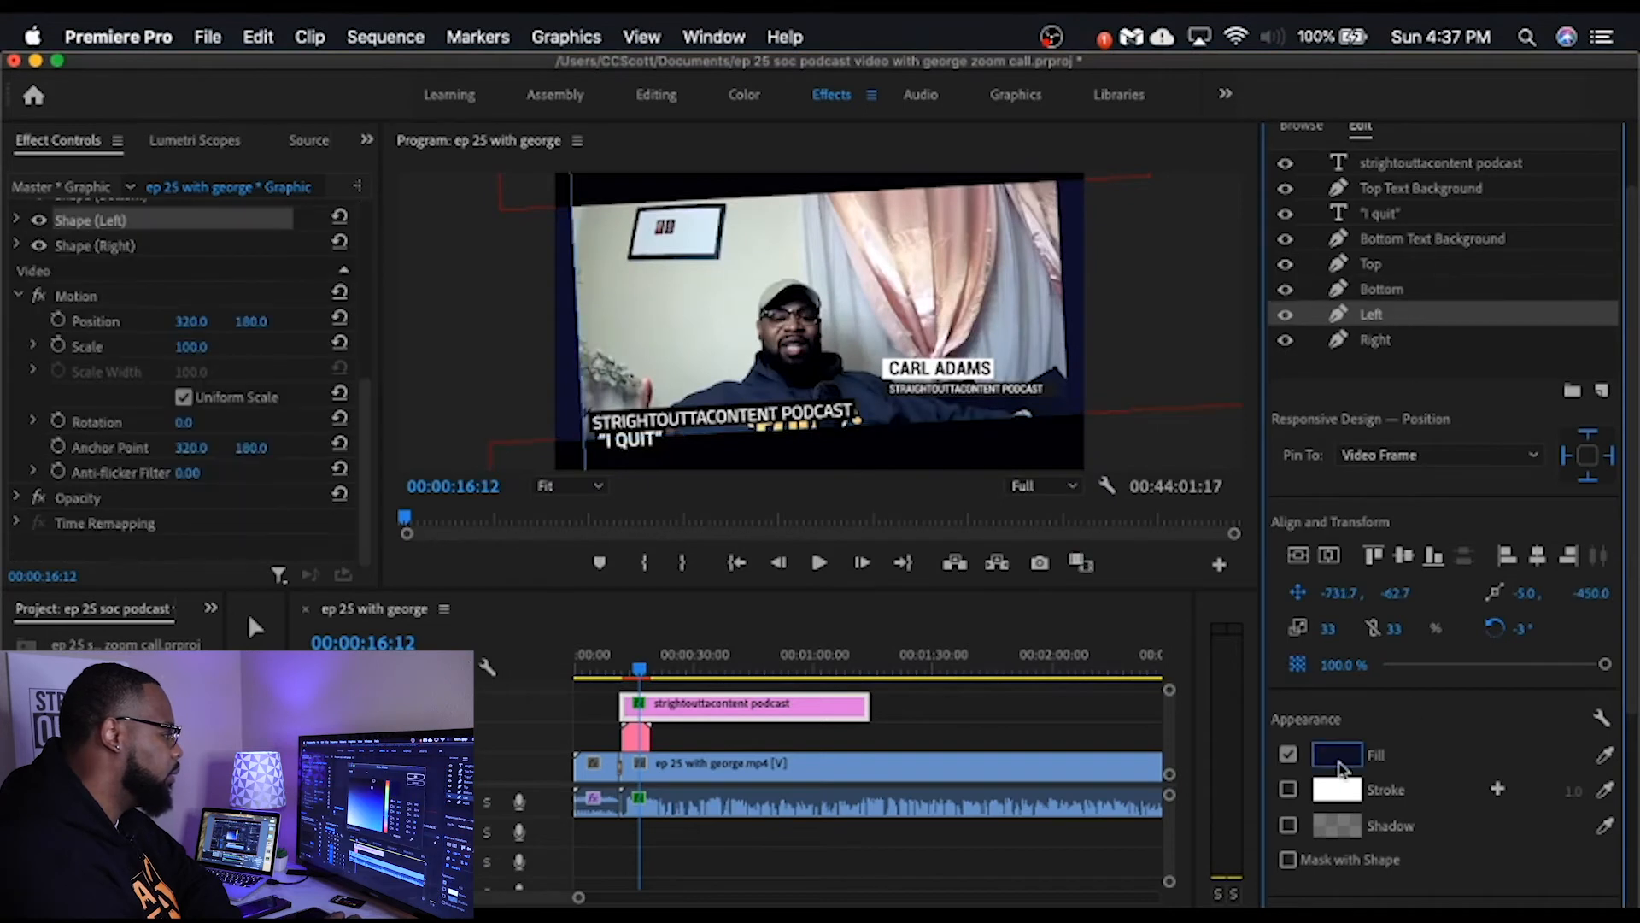
{"action": "left_click", "coordinate": [1338, 757]}
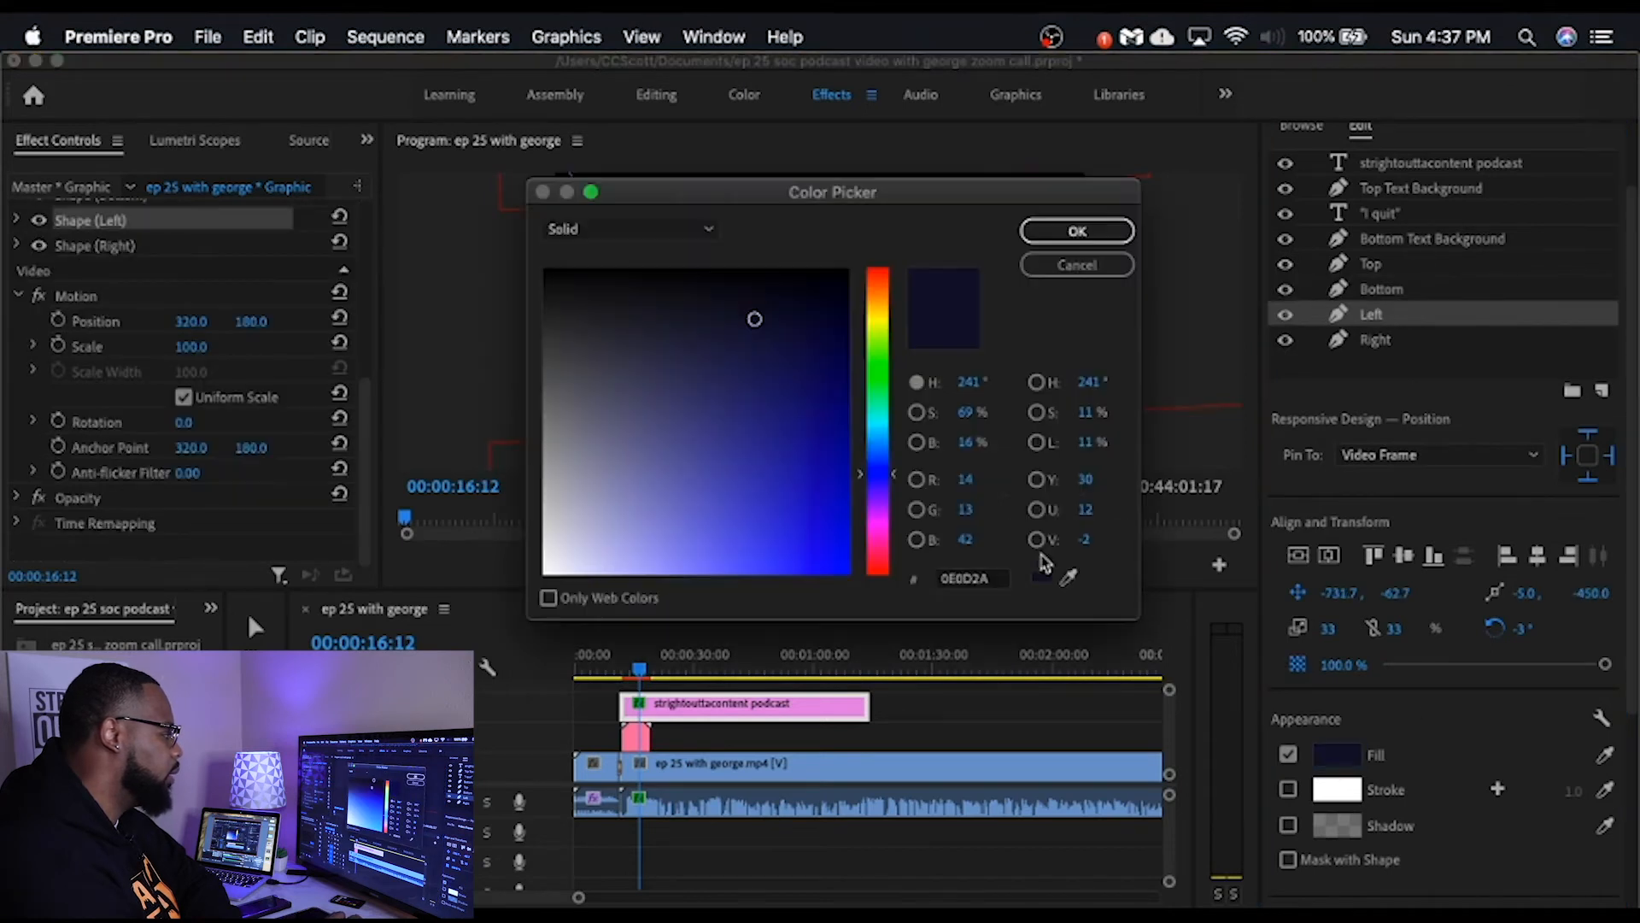
{"action": "left_click", "coordinate": [774, 273]}
{"action": "left_click", "coordinate": [1068, 231]}
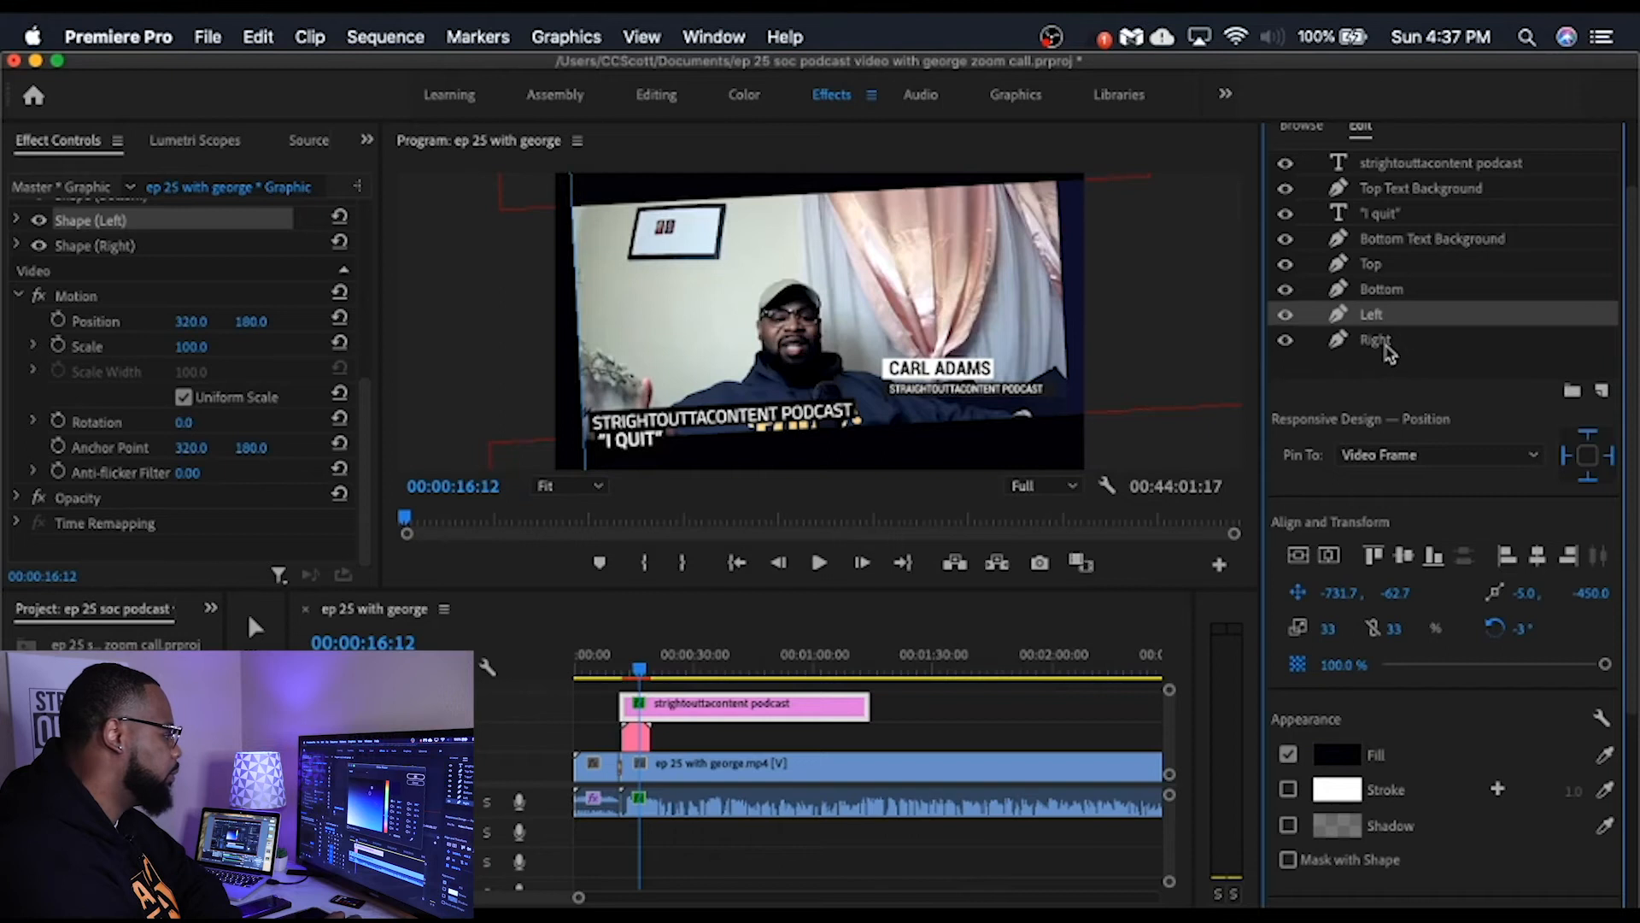
Step: Recolour the frame's Right shape with the near-black fill 010103
{"action": "left_click", "coordinate": [1388, 342]}
{"action": "left_click", "coordinate": [1337, 756]}
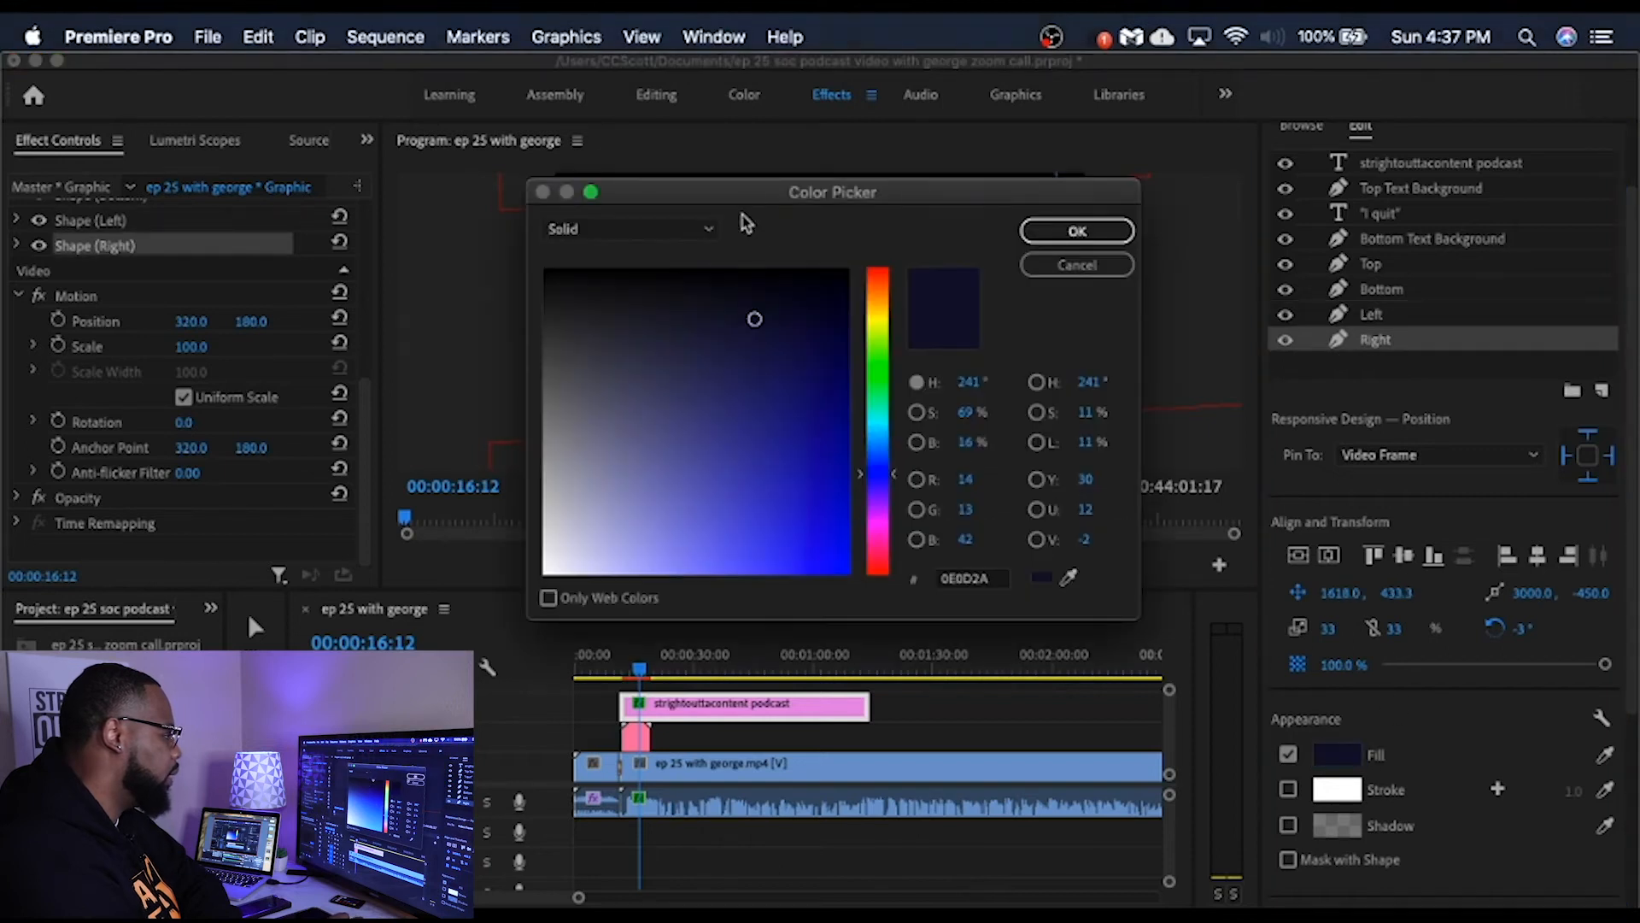
{"action": "left_click", "coordinate": [763, 270]}
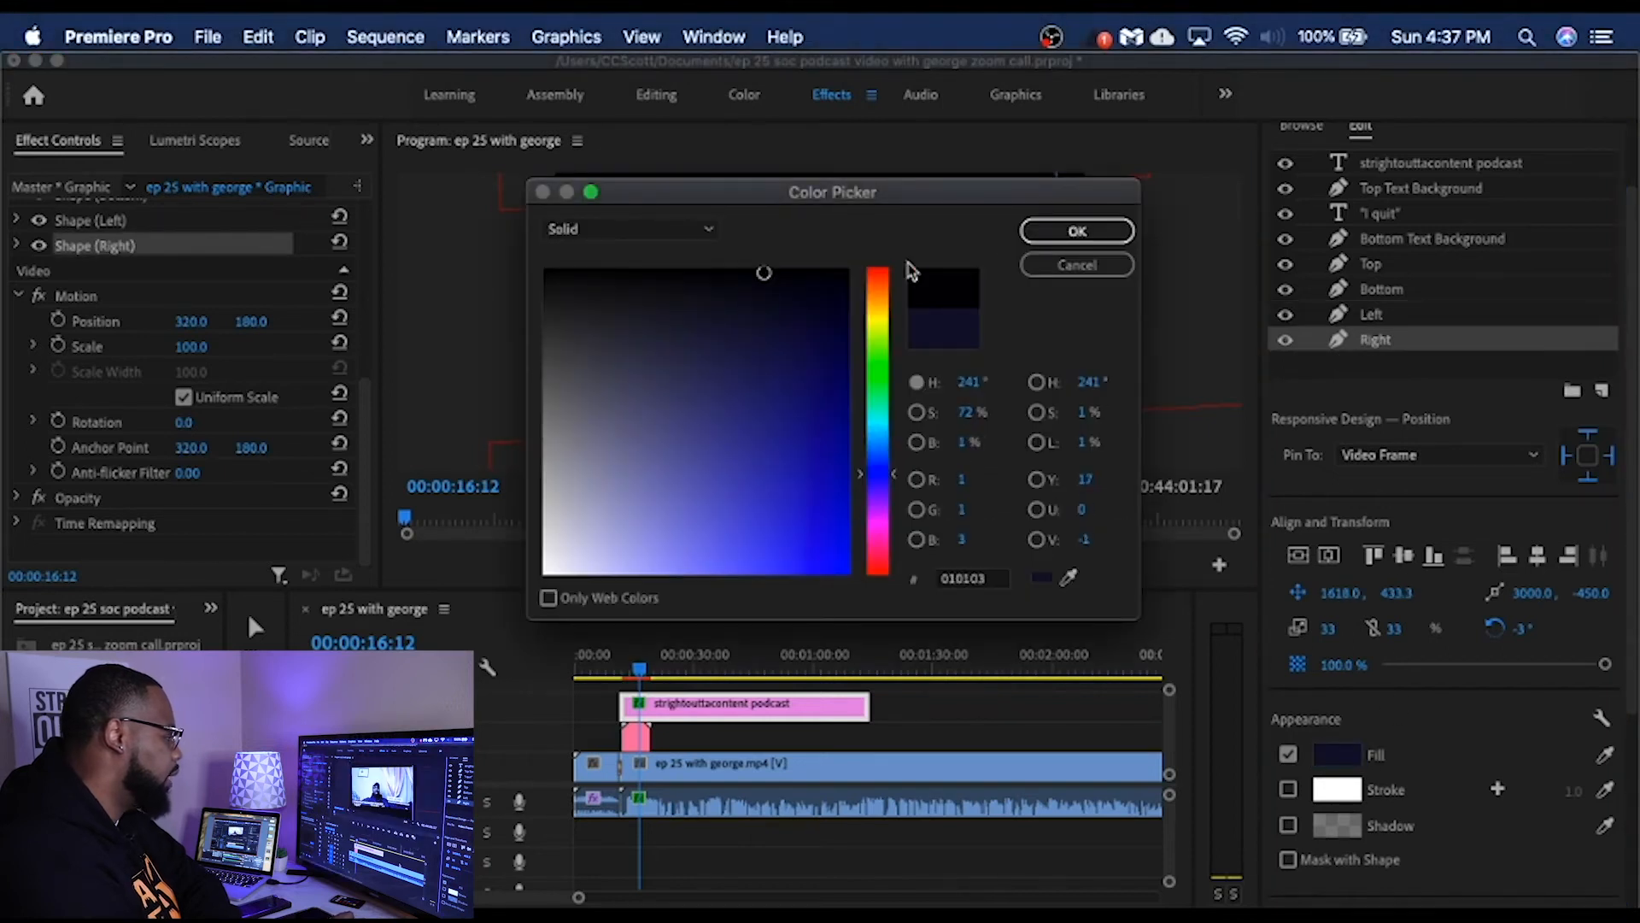
{"action": "left_click", "coordinate": [1075, 230]}
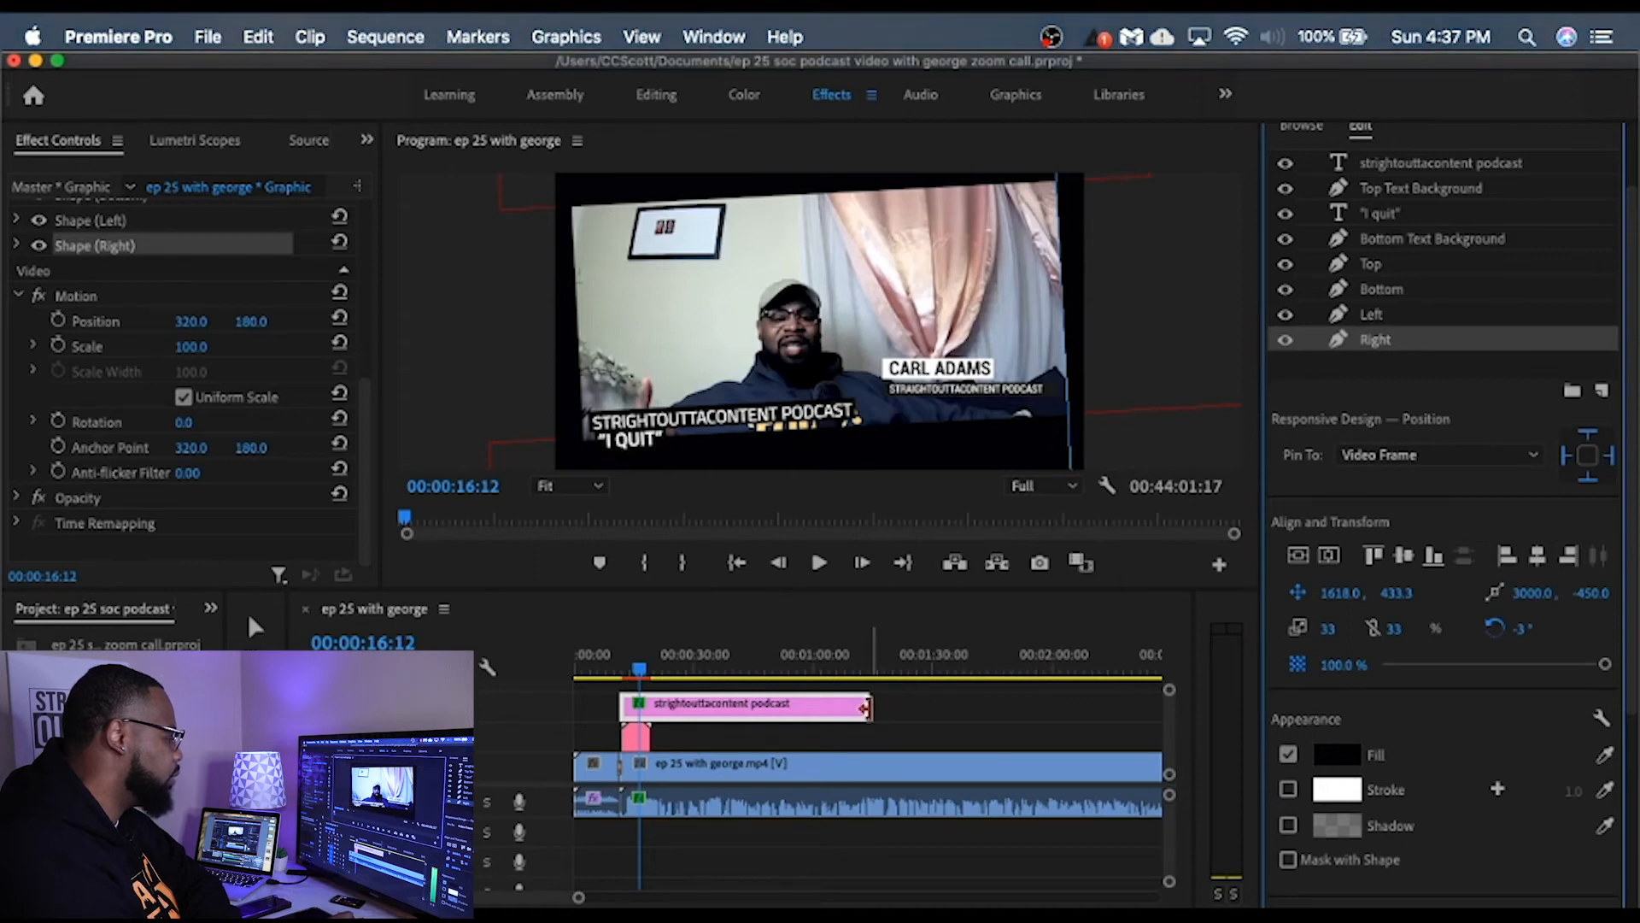
Step: Play back the recoloured framed graphic over the call and park the playhead at 00:00:24:10
{"action": "left_click", "coordinate": [819, 563]}
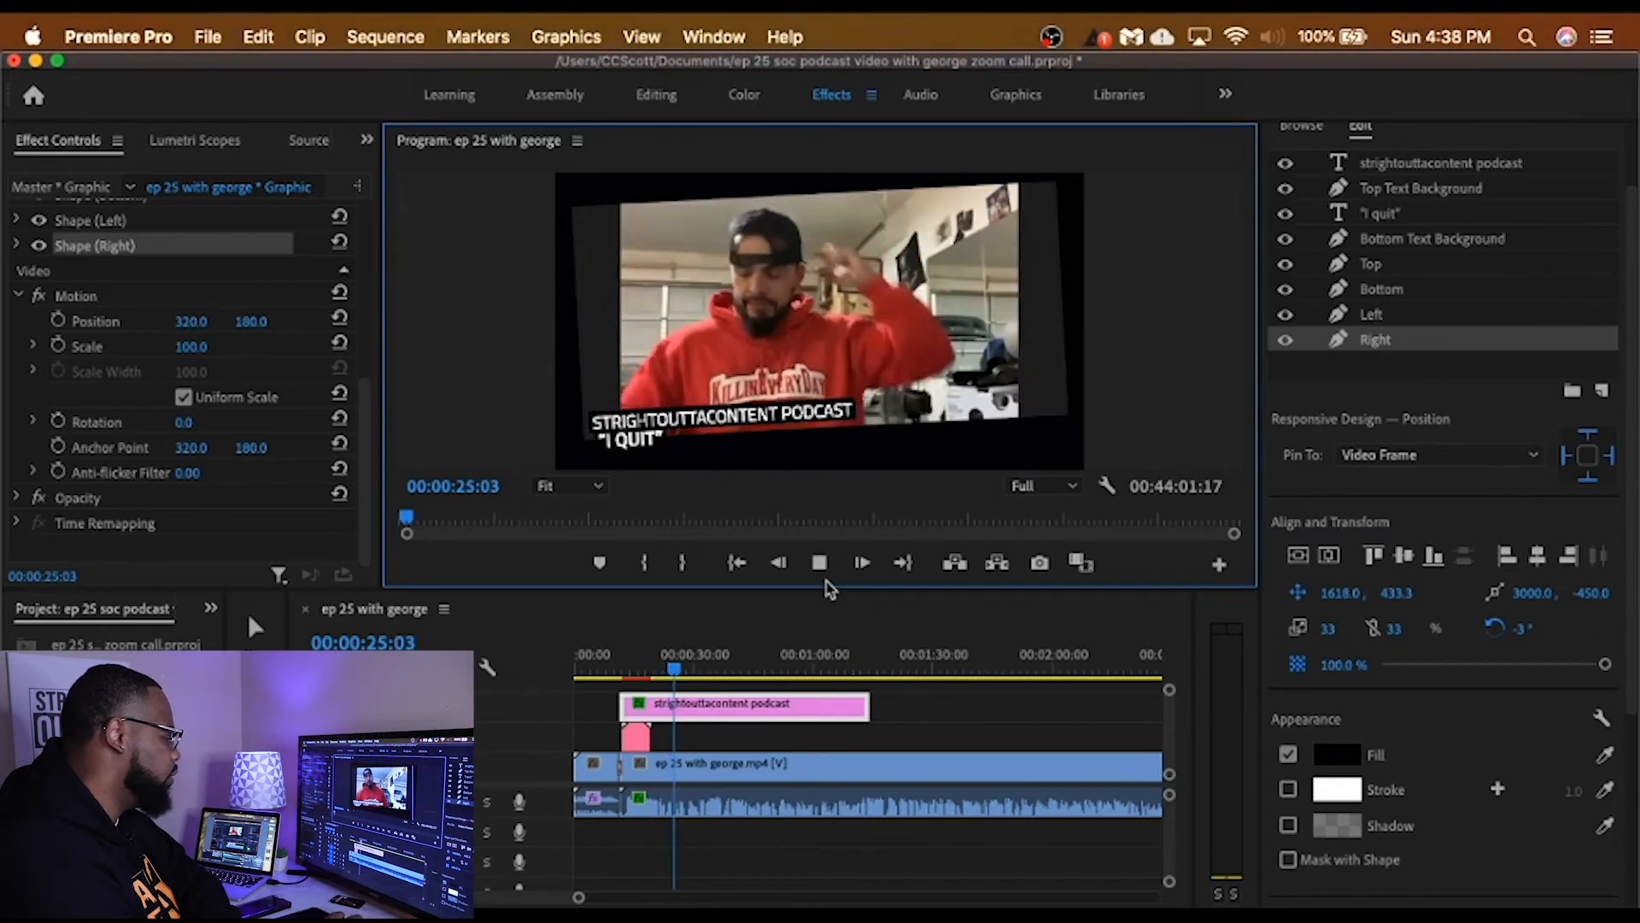
{"action": "left_click", "coordinate": [820, 566]}
{"action": "left_click_drag", "start_coordinate": [675, 674], "coordinate": [673, 674]}
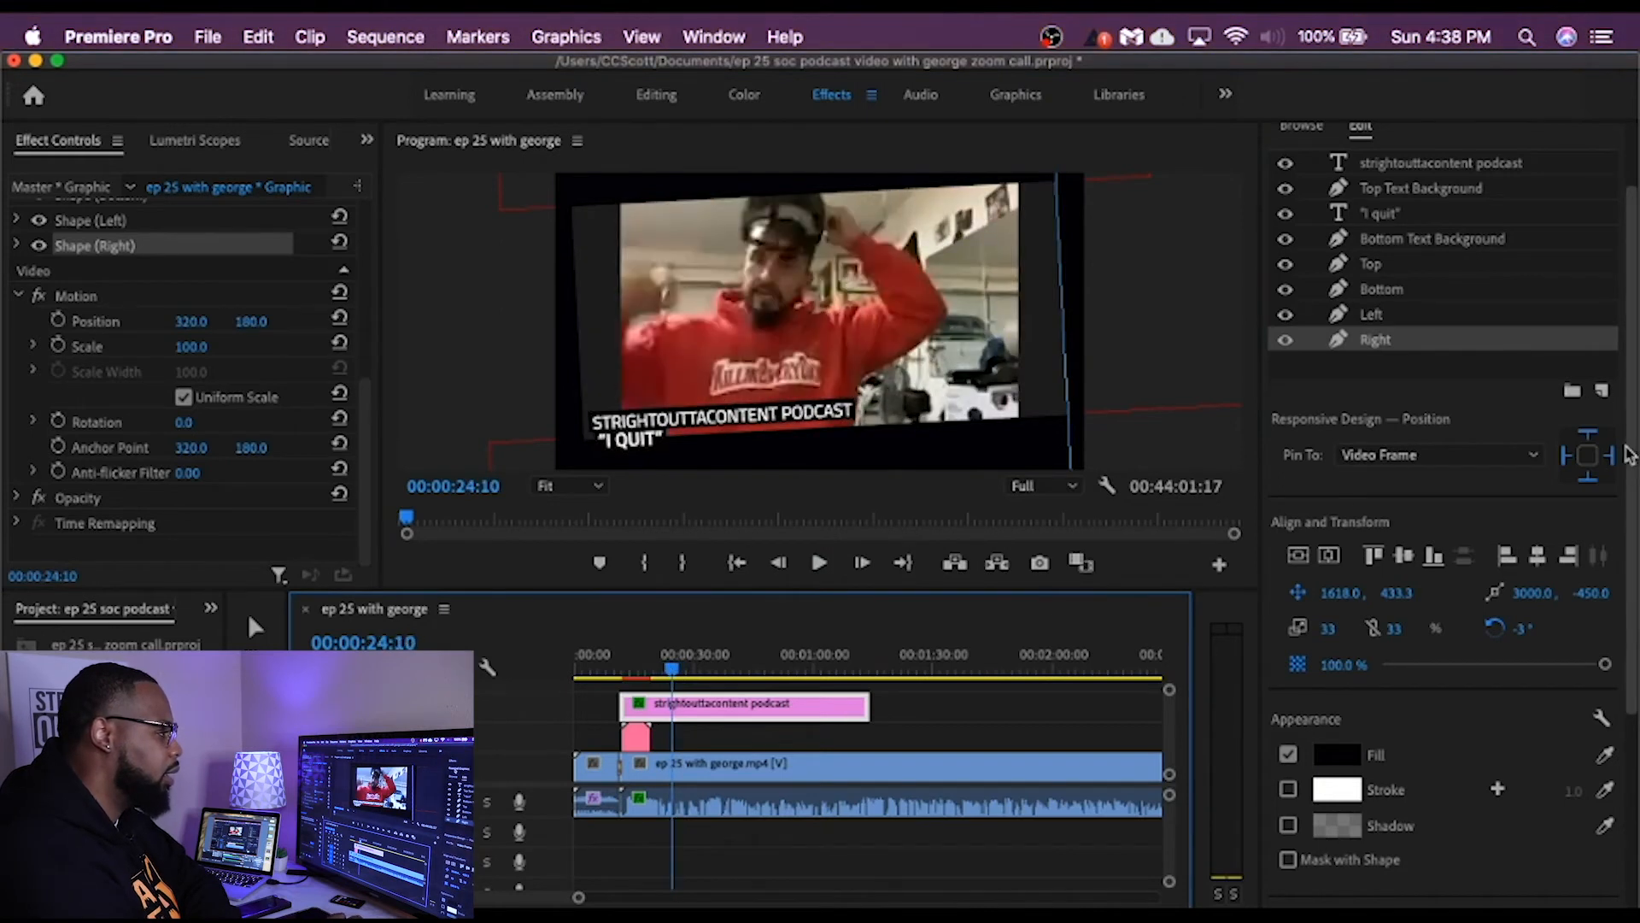
Step: Add the 1_RS_AngledSplit template at the playhead on the track below the framed graphic, and play it back
{"action": "scroll", "coordinate": [1628, 358], "scroll_direction": "up", "scroll_amount": 3}
{"action": "left_click", "coordinate": [1314, 181]}
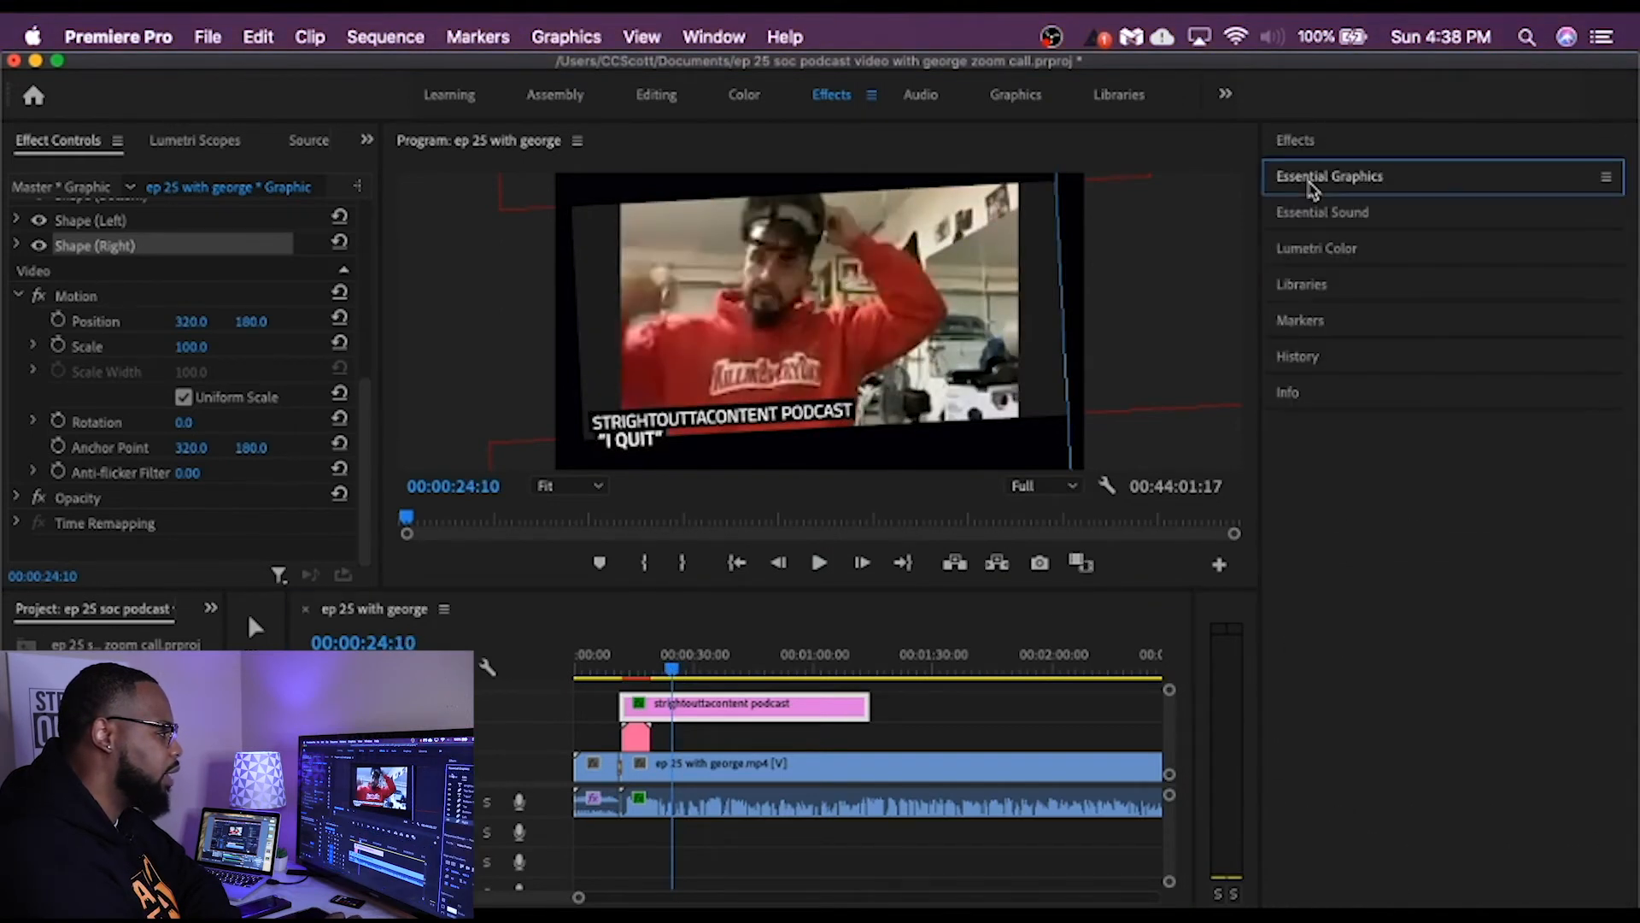
{"action": "left_click", "coordinate": [1305, 176]}
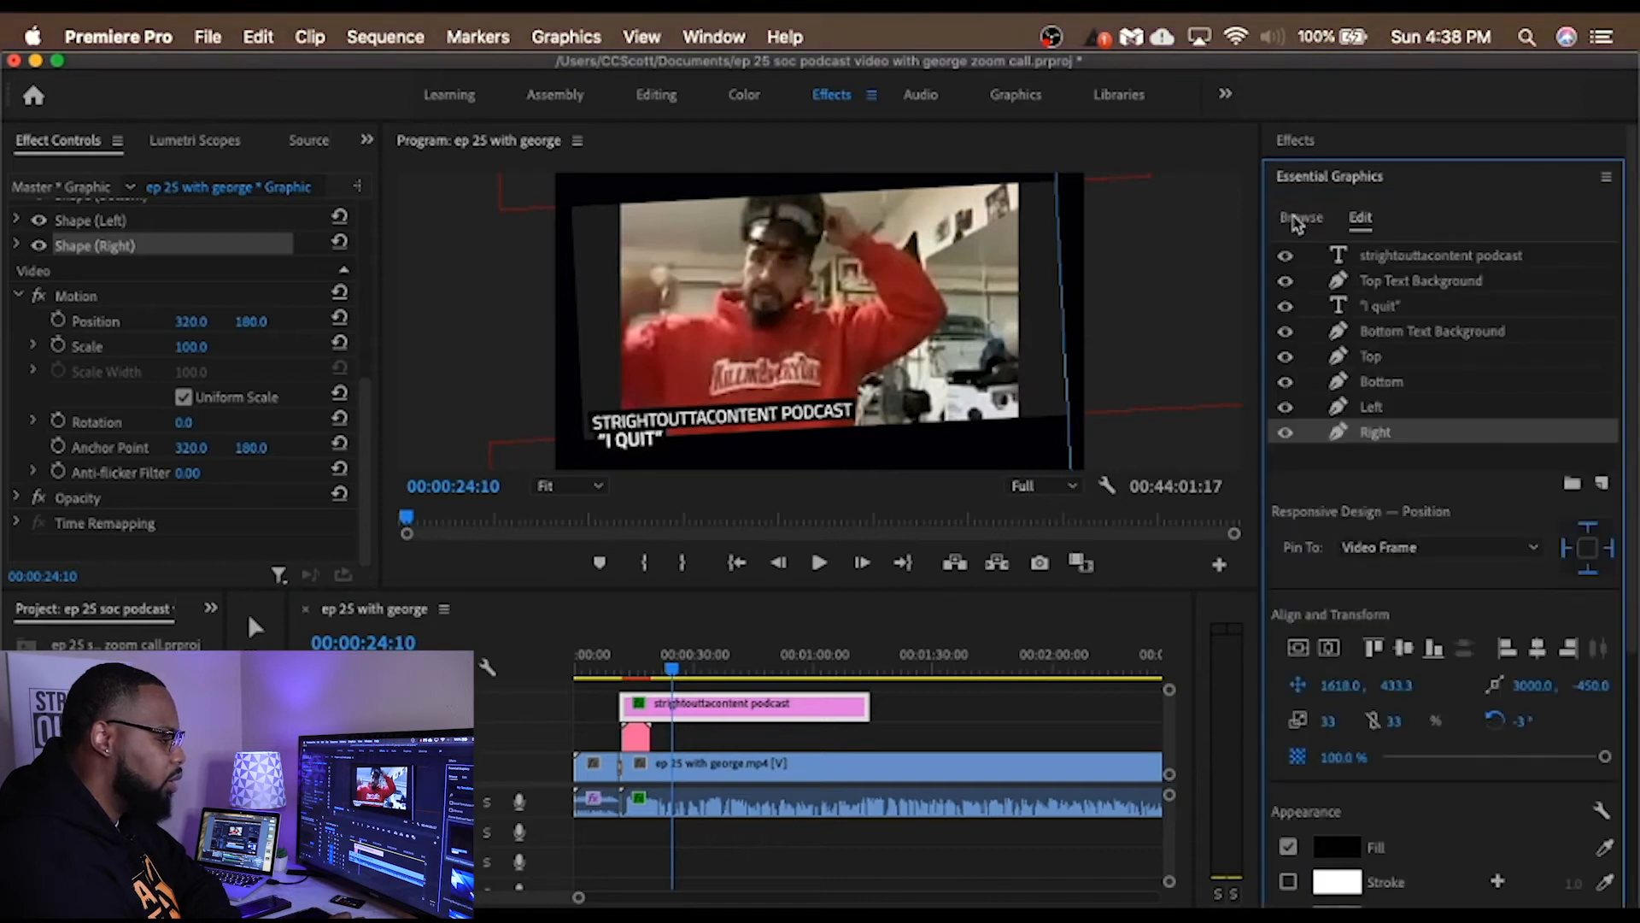
{"action": "left_click", "coordinate": [1299, 219]}
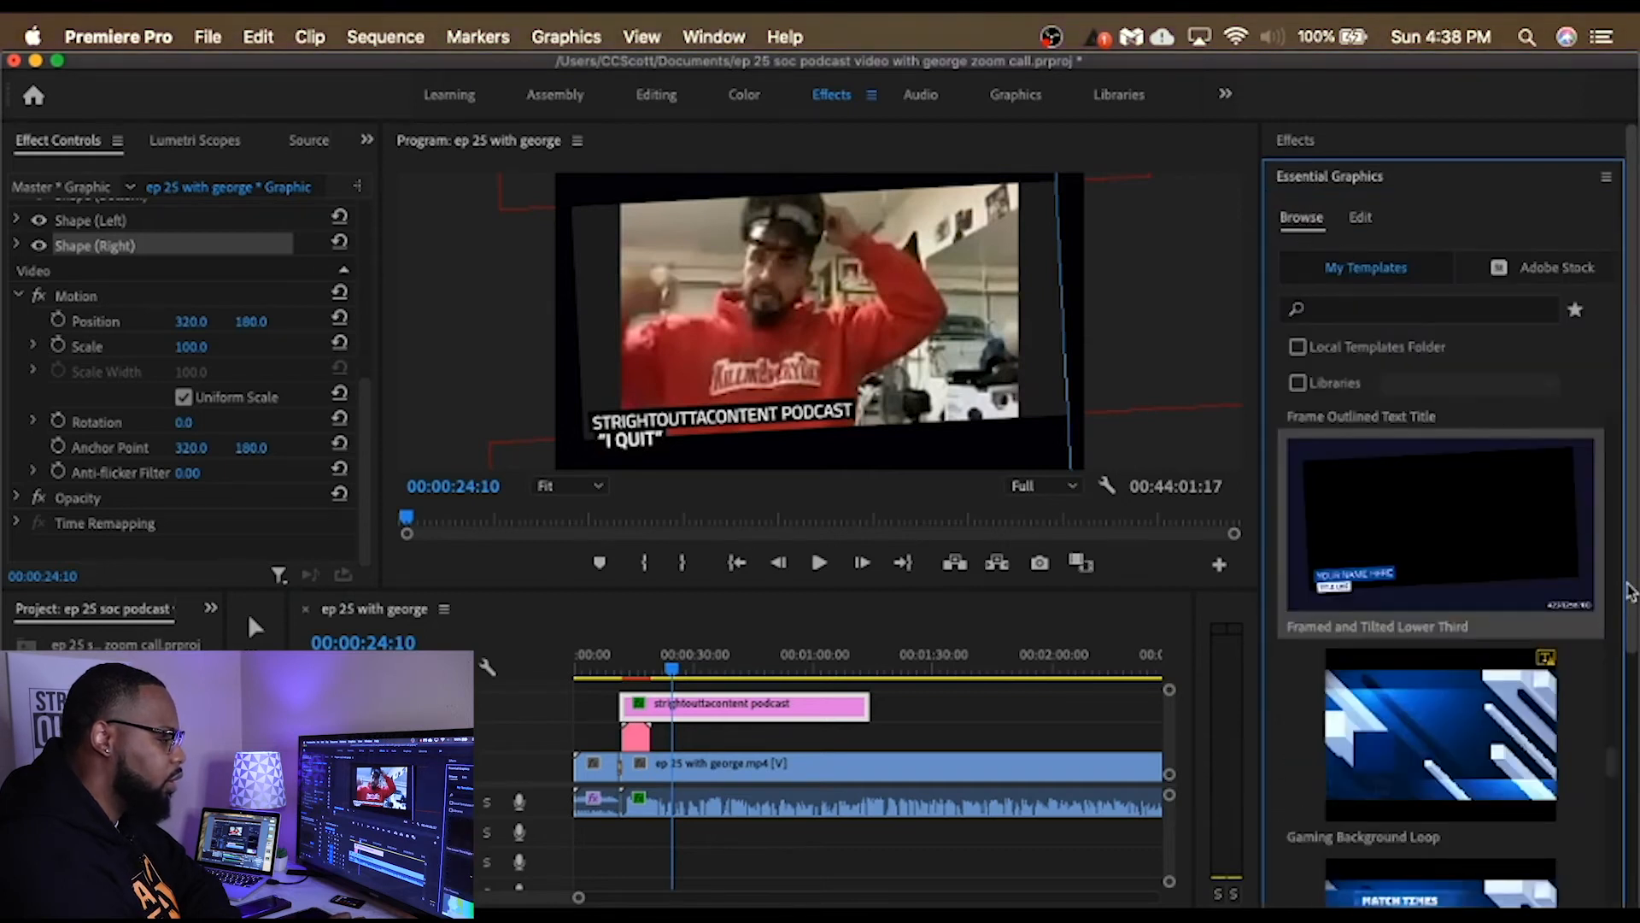
{"action": "scroll", "coordinate": [1612, 756], "scroll_direction": "down", "scroll_amount": 5}
{"action": "scroll", "coordinate": [1610, 752], "scroll_direction": "up", "scroll_amount": 10}
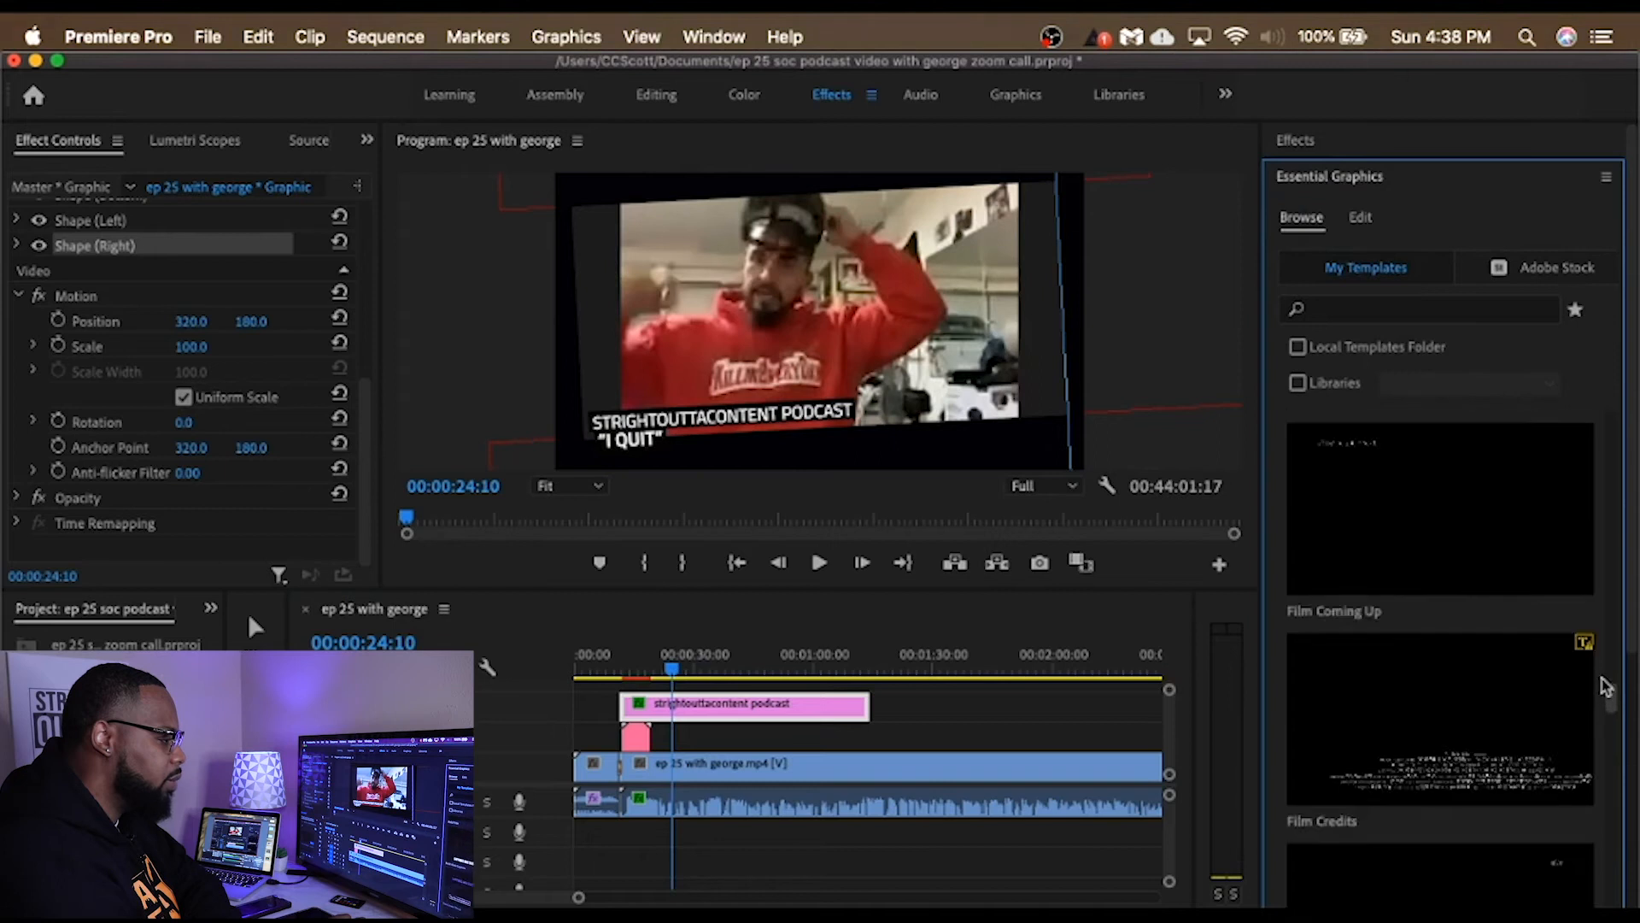
{"action": "left_click_drag", "start_coordinate": [1604, 639], "coordinate": [1602, 424]}
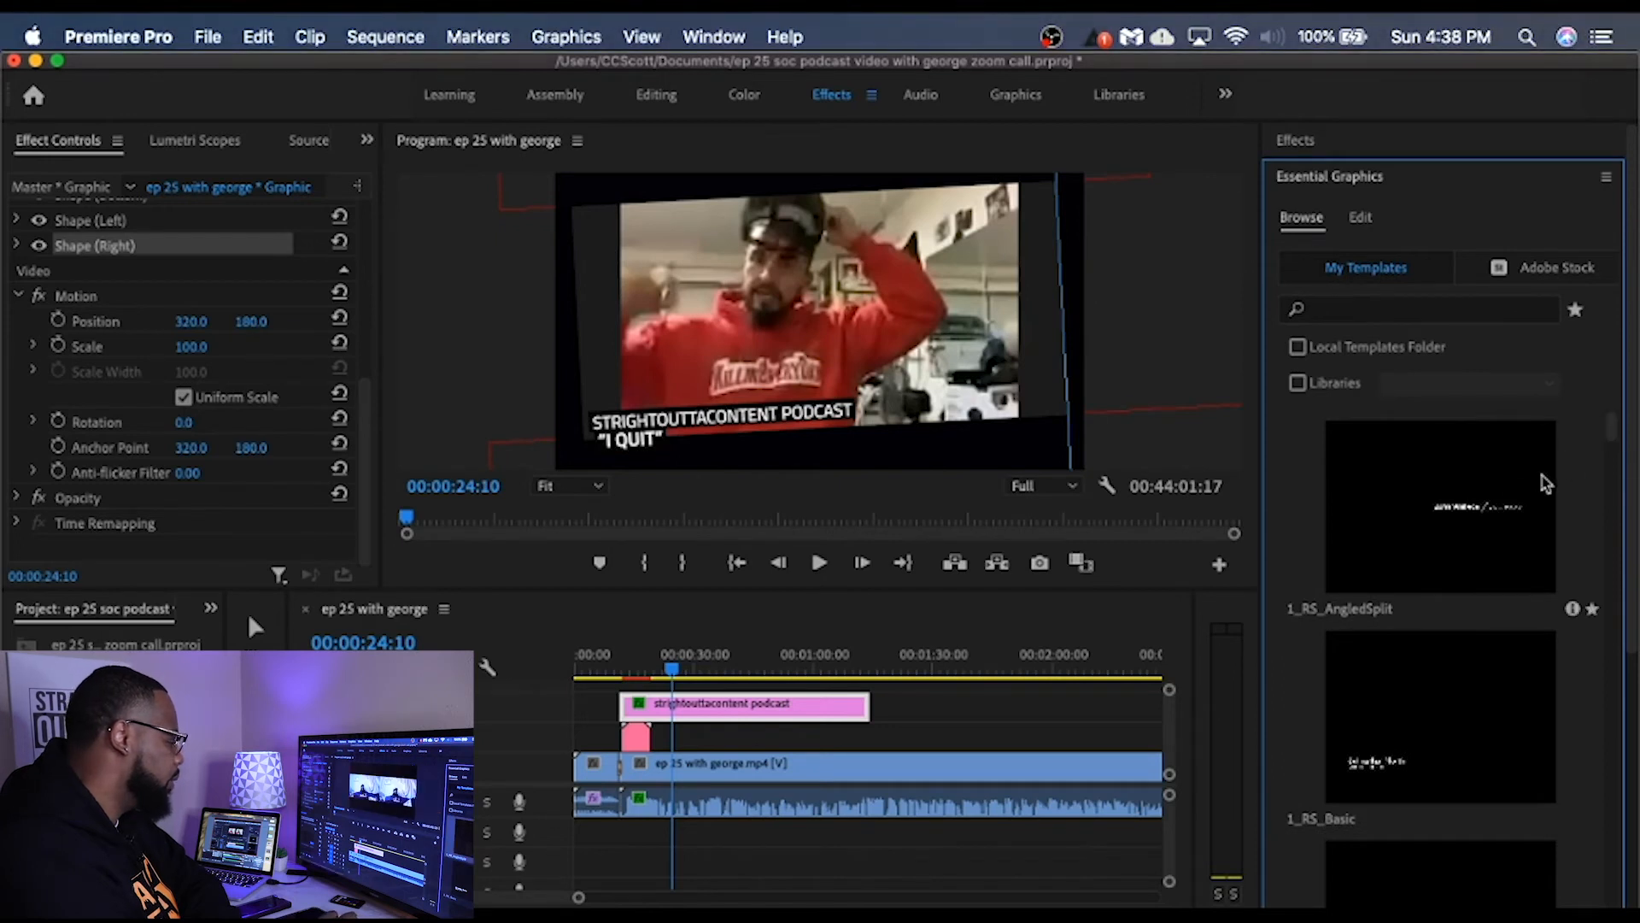
{"action": "left_click_drag", "start_coordinate": [1211, 640], "coordinate": [685, 737]}
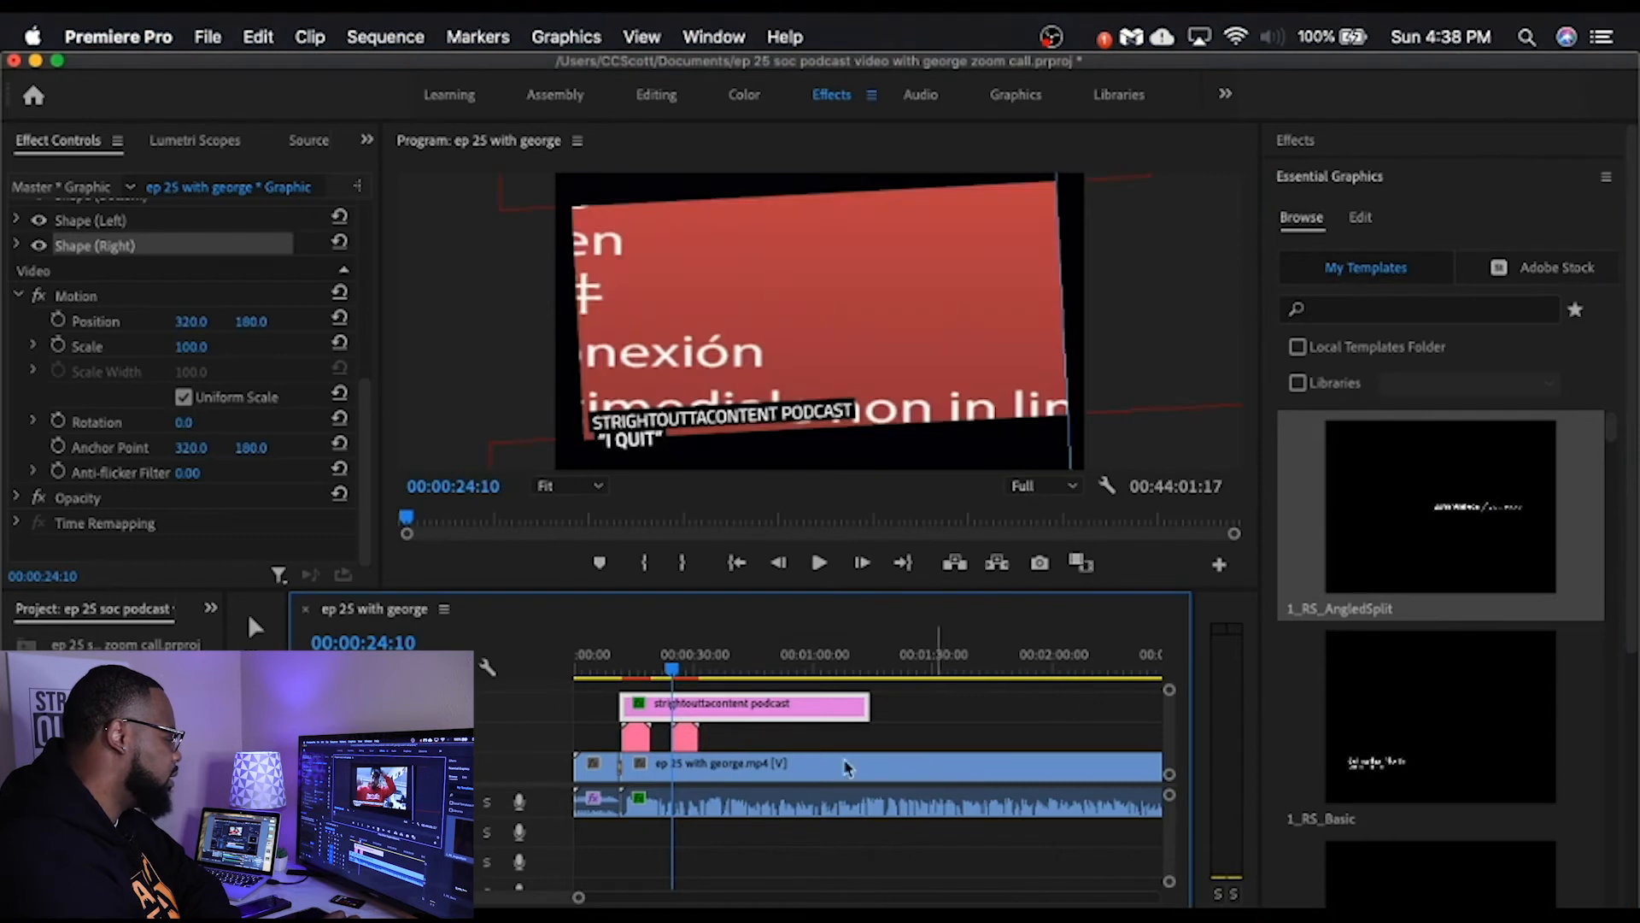
{"action": "left_click", "coordinate": [818, 564]}
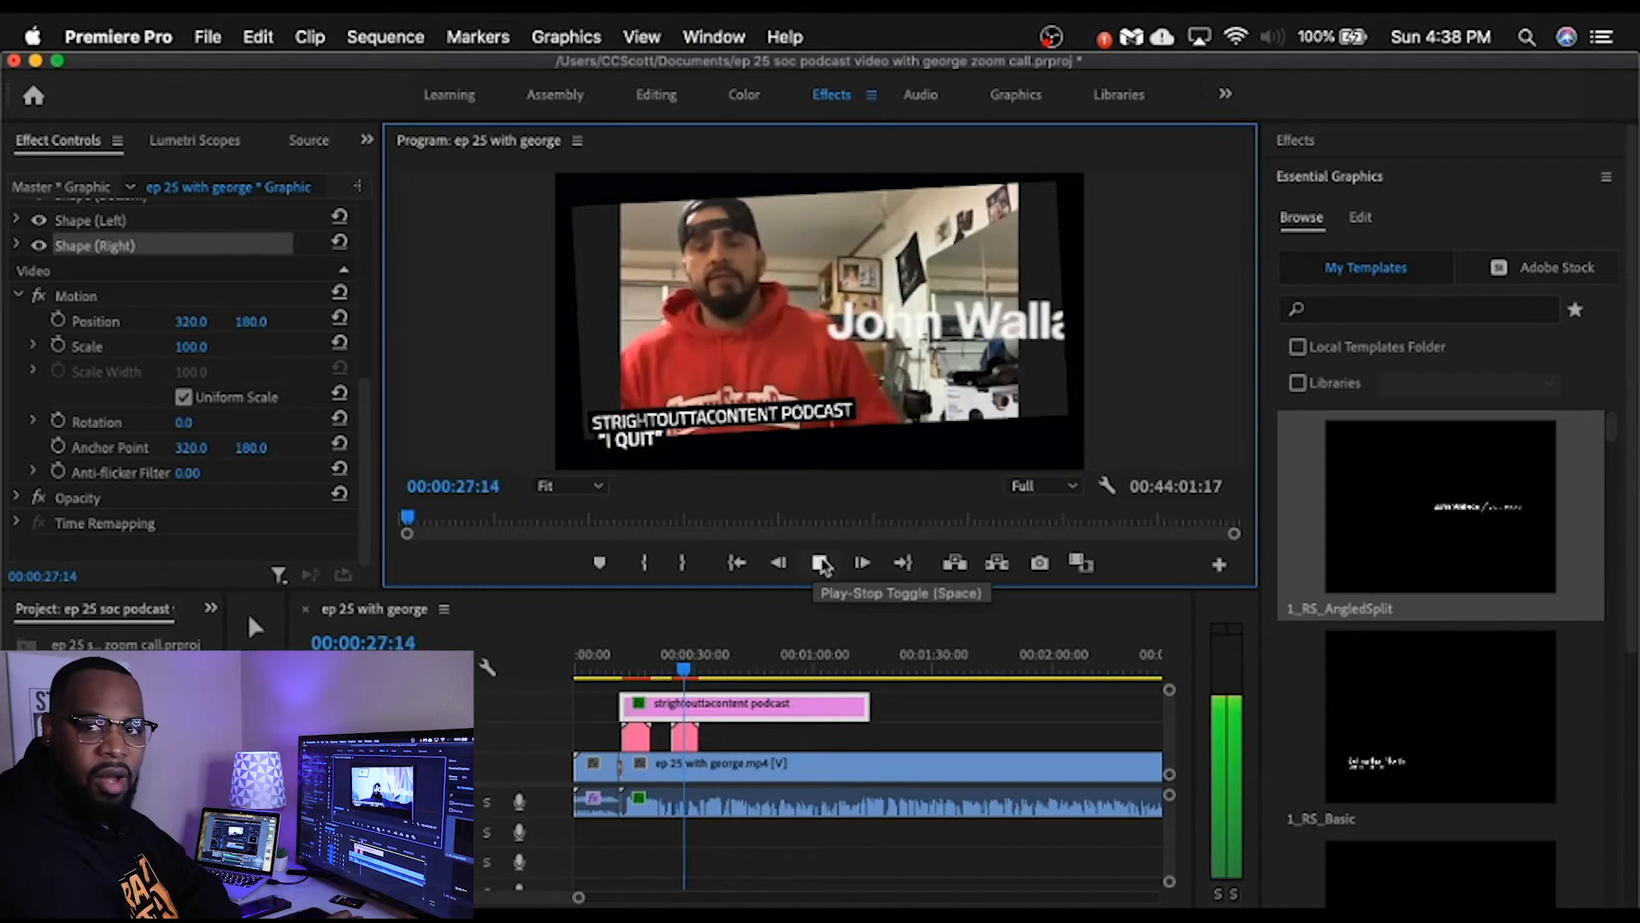
{"action": "left_click", "coordinate": [820, 564]}
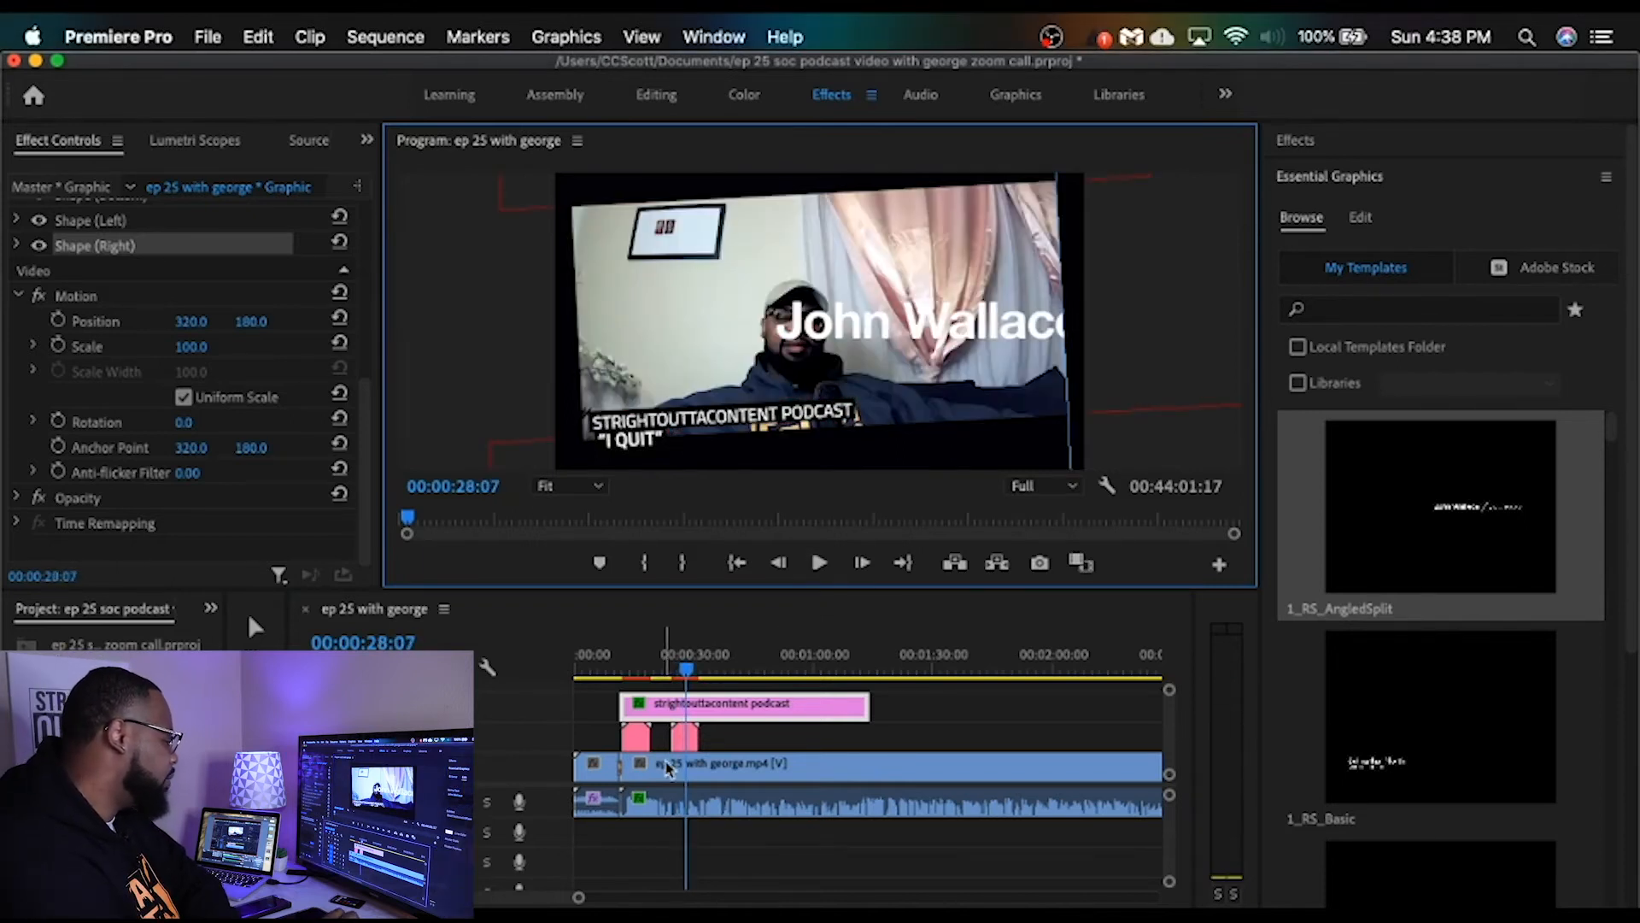
Step: Scale the new 1_RS_AngledSplit clip down to the sequence's frame size
{"action": "left_click", "coordinate": [688, 740]}
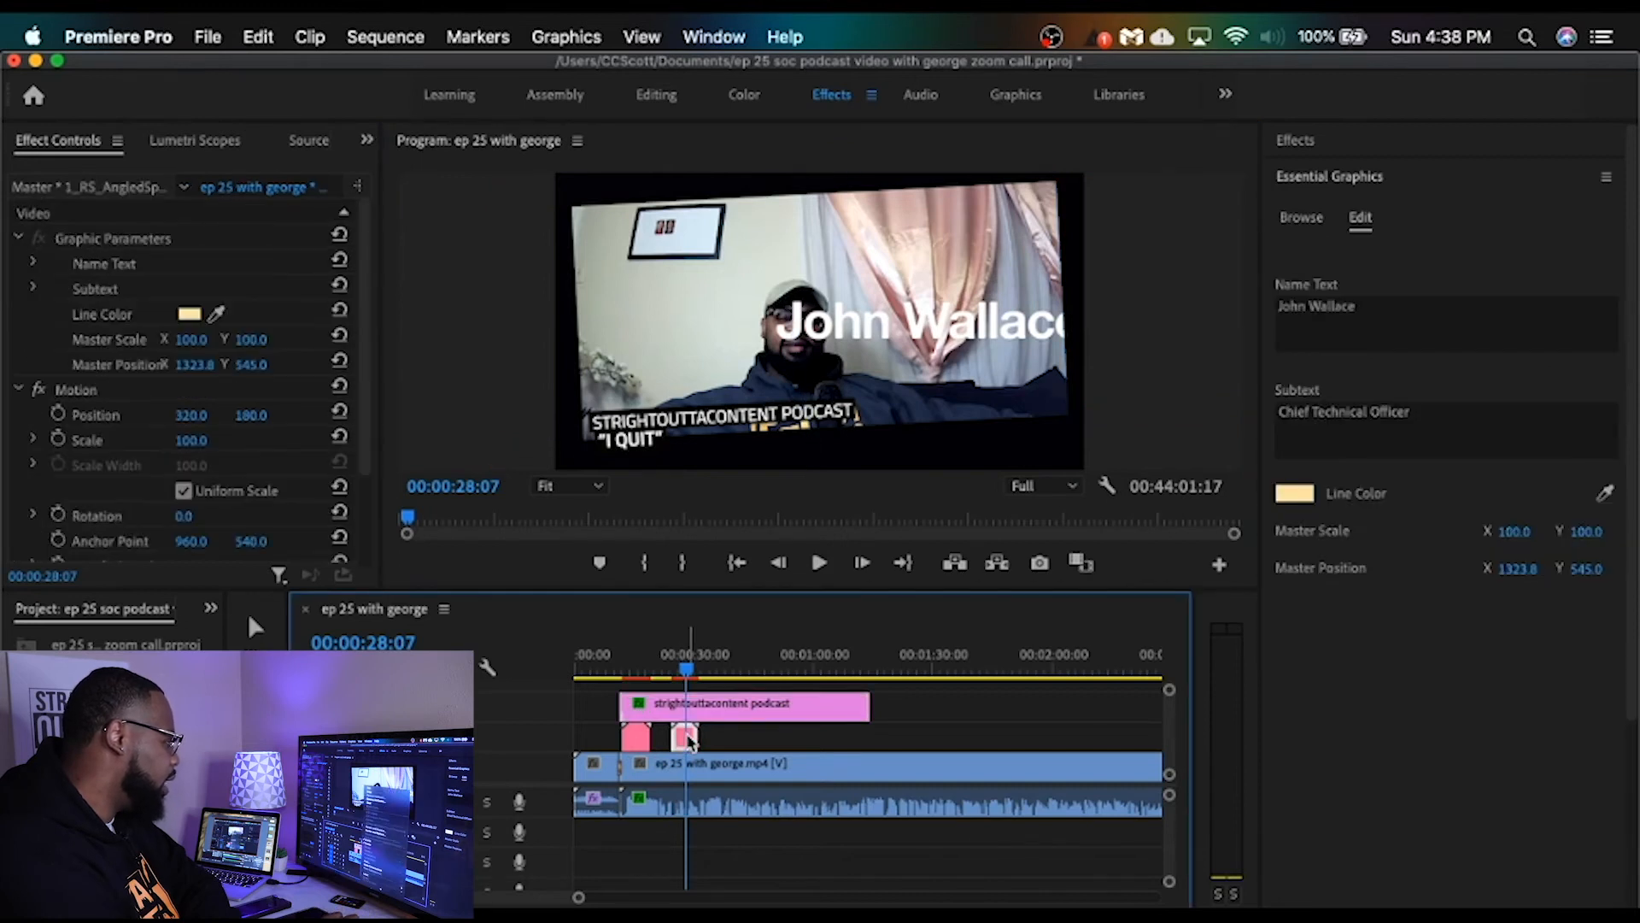
{"action": "right_click", "coordinate": [686, 740]}
{"action": "mouse_move", "coordinate": [803, 905]}
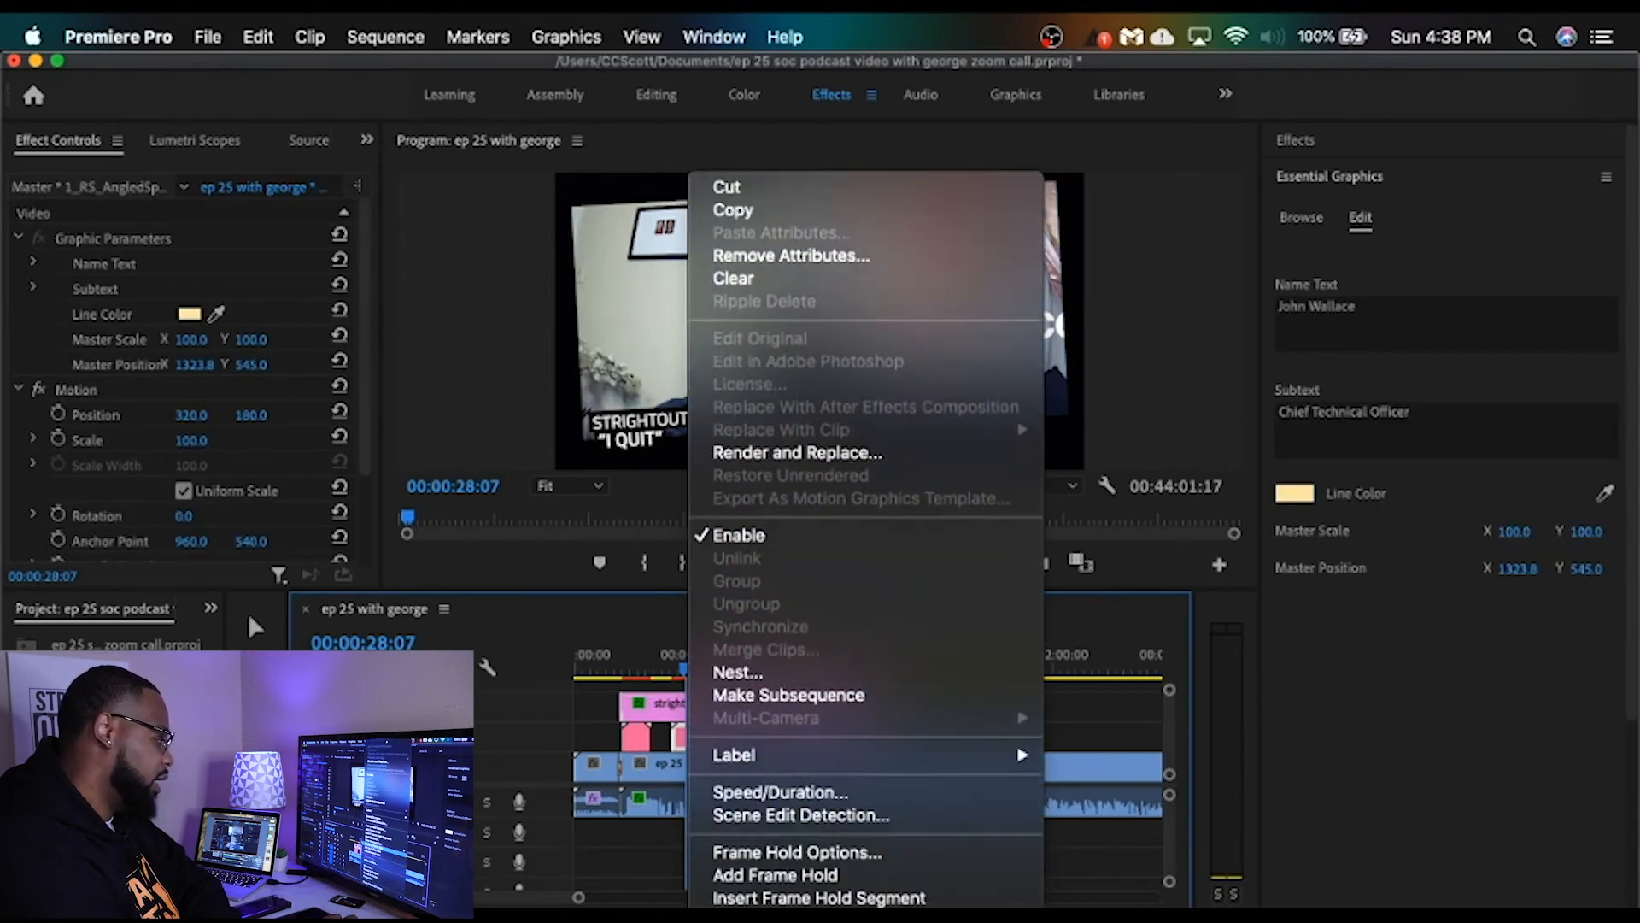
{"action": "left_click", "coordinate": [790, 676]}
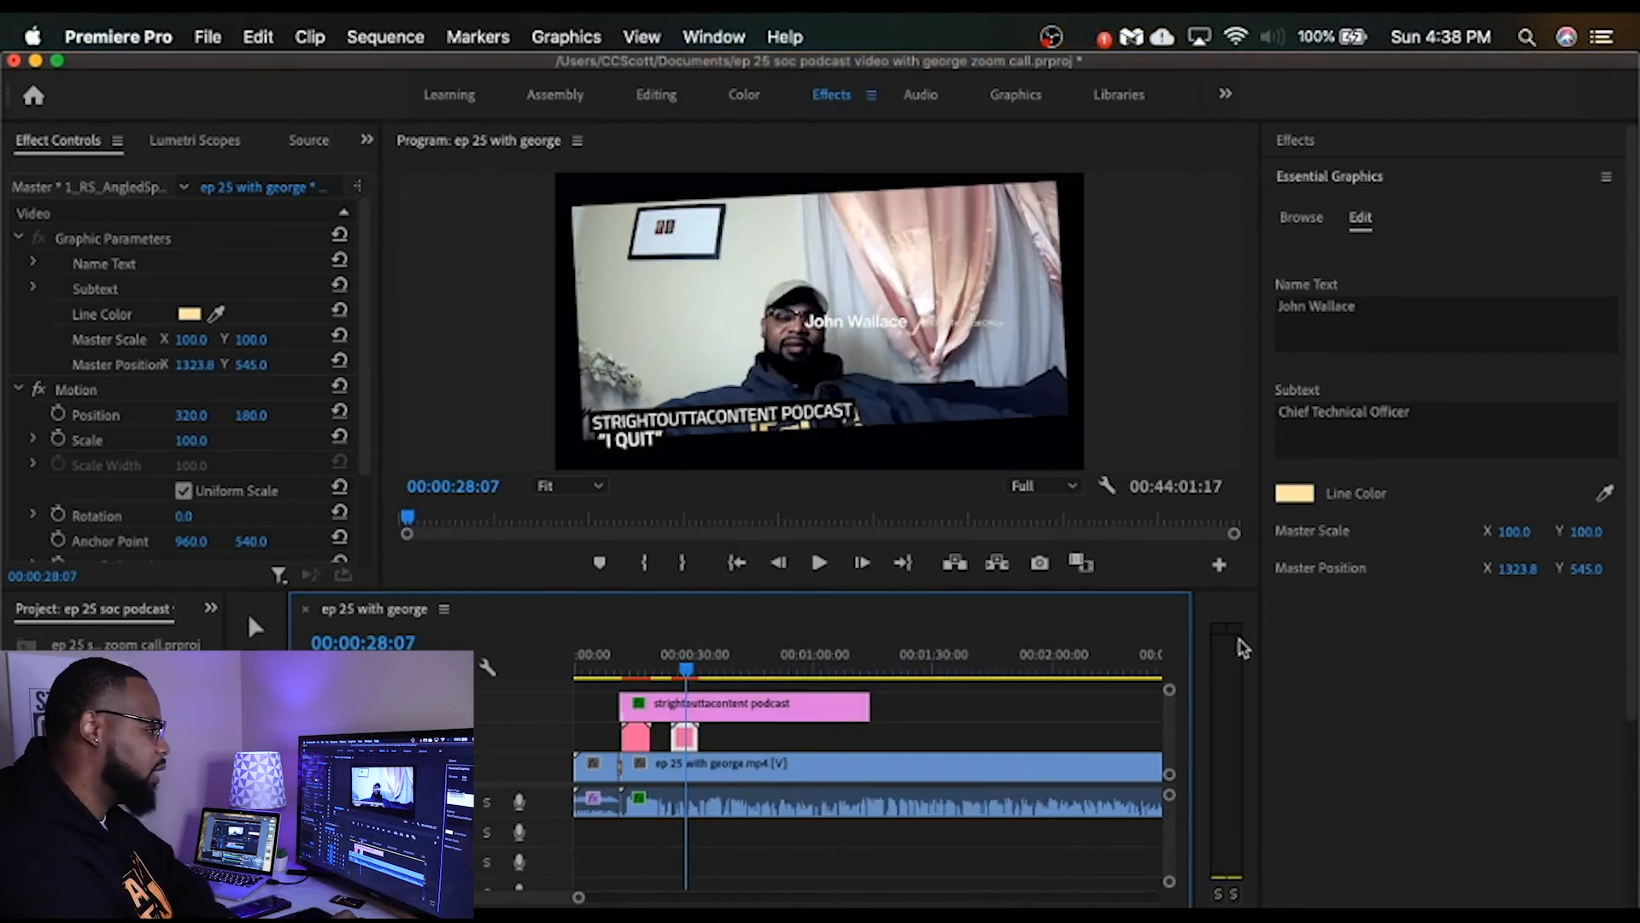
Step: Replace the AngledSplit graphic's name text with the guest's full name and set its subtext to "Owner of KillinEveryDay"
{"action": "left_click", "coordinate": [1359, 301]}
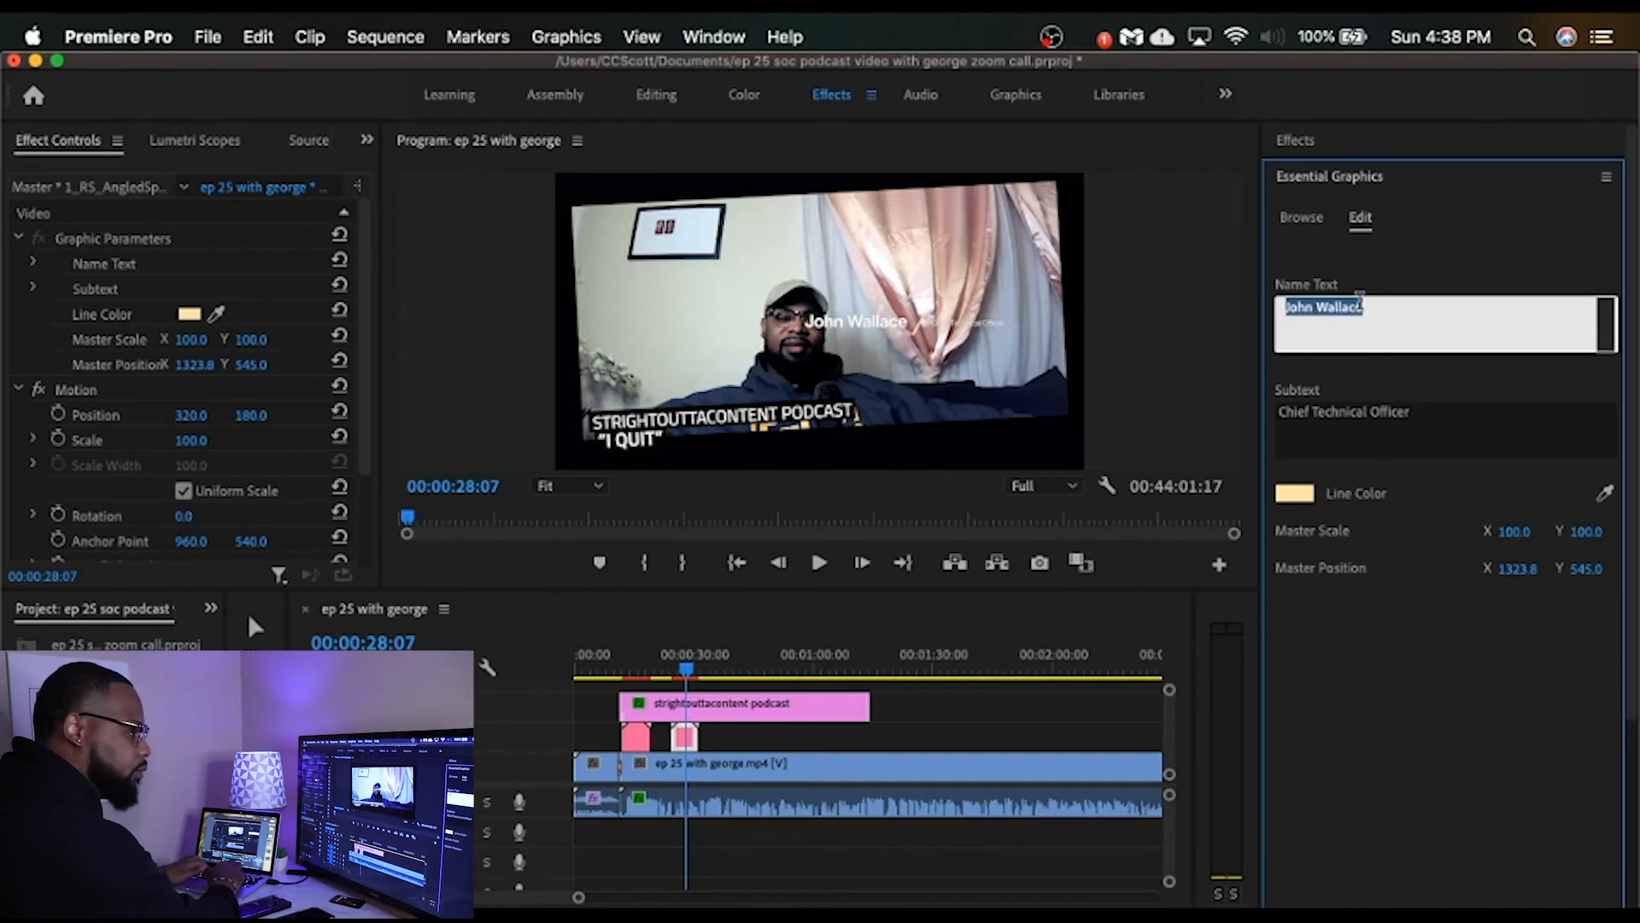
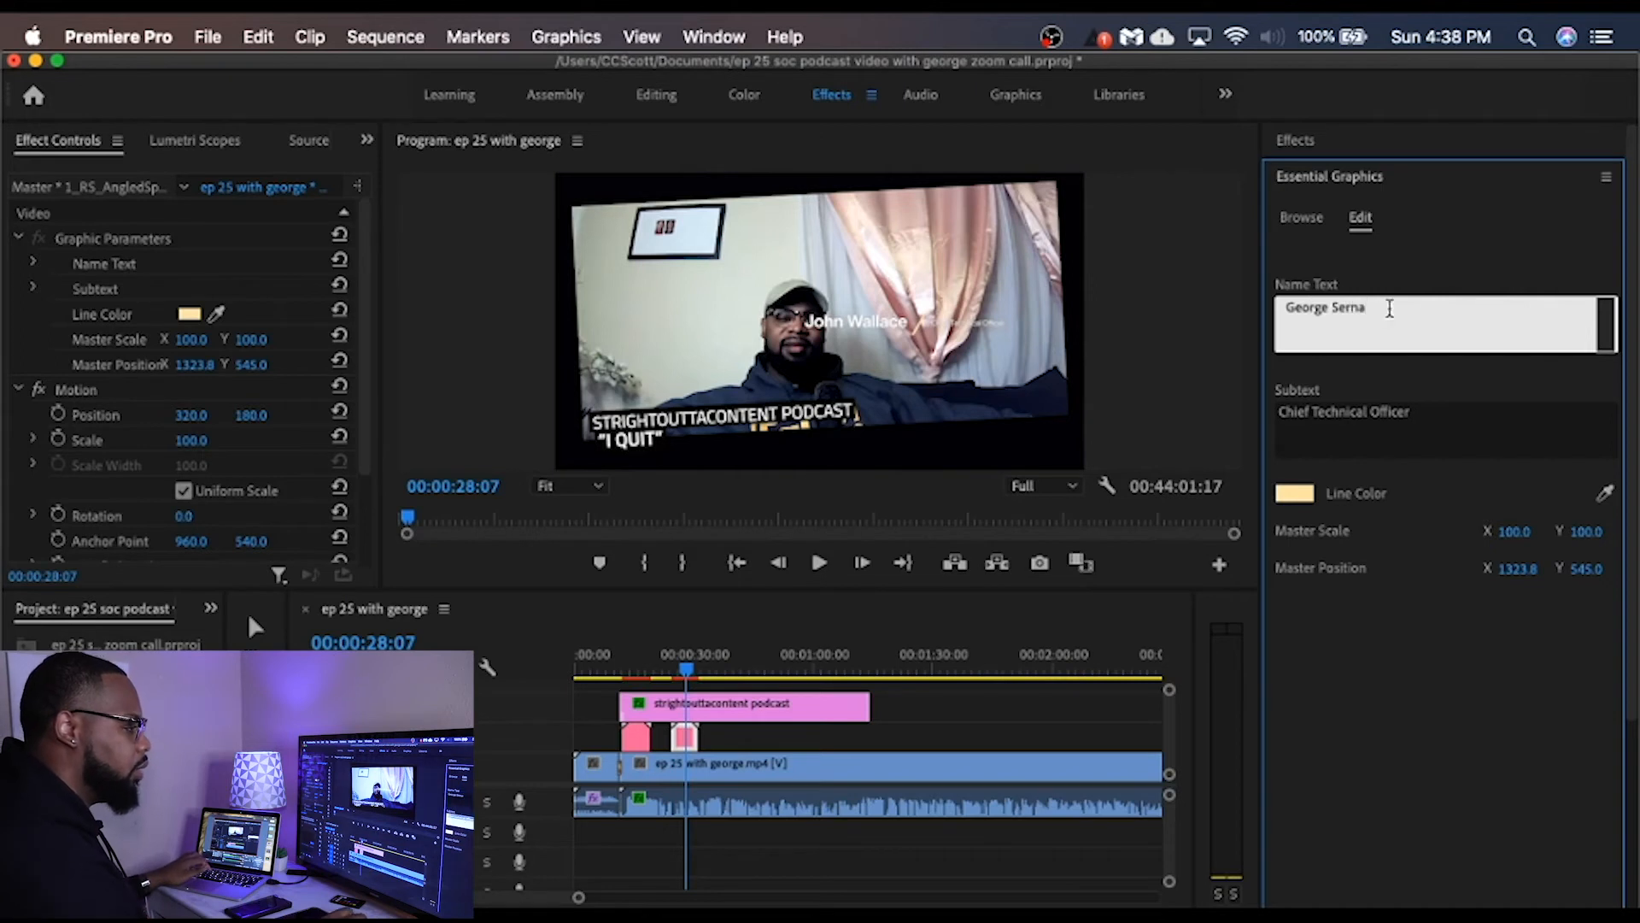
{"action": "left_click", "coordinate": [1426, 412]}
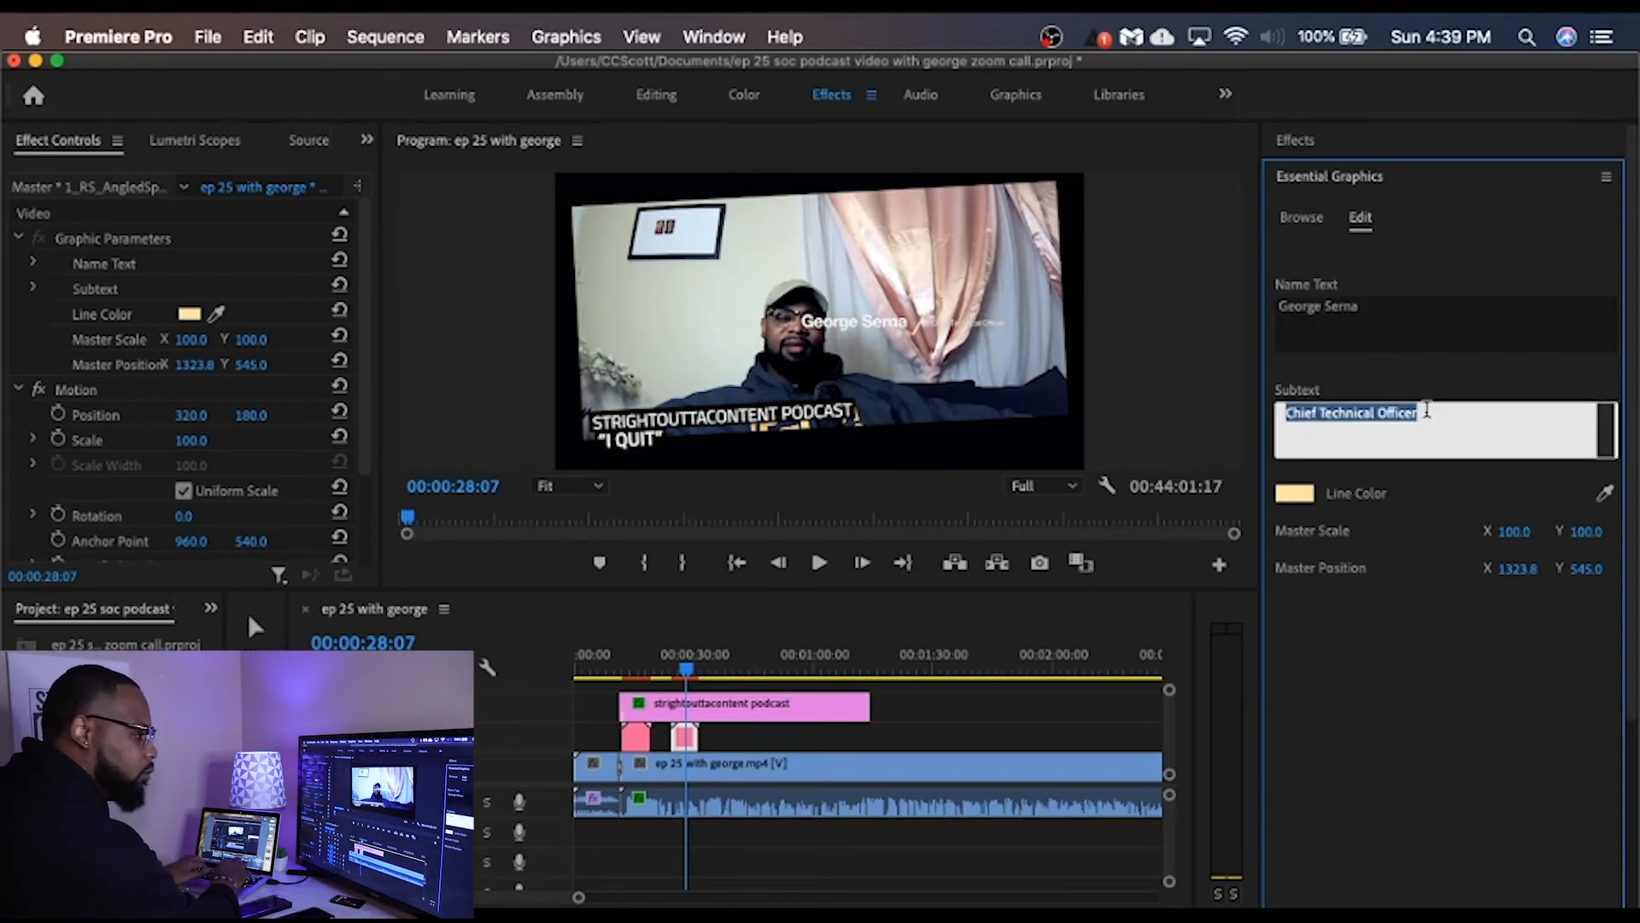
{"action": "type", "text": "O"}
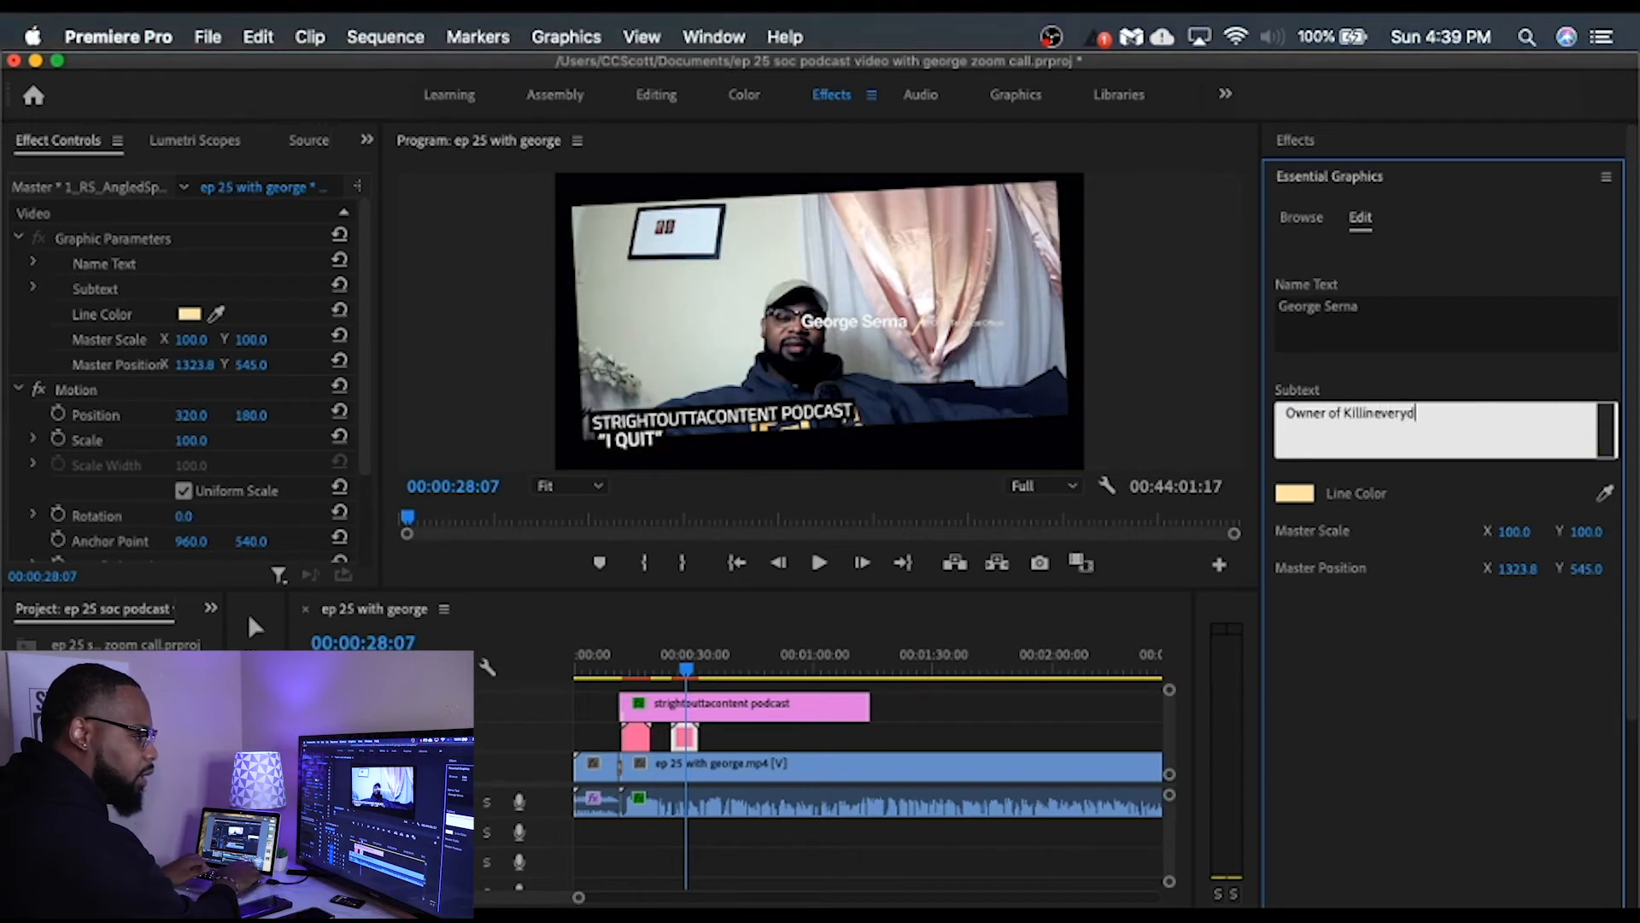
{"action": "type", "text": "wner of KillinEveryDay"}
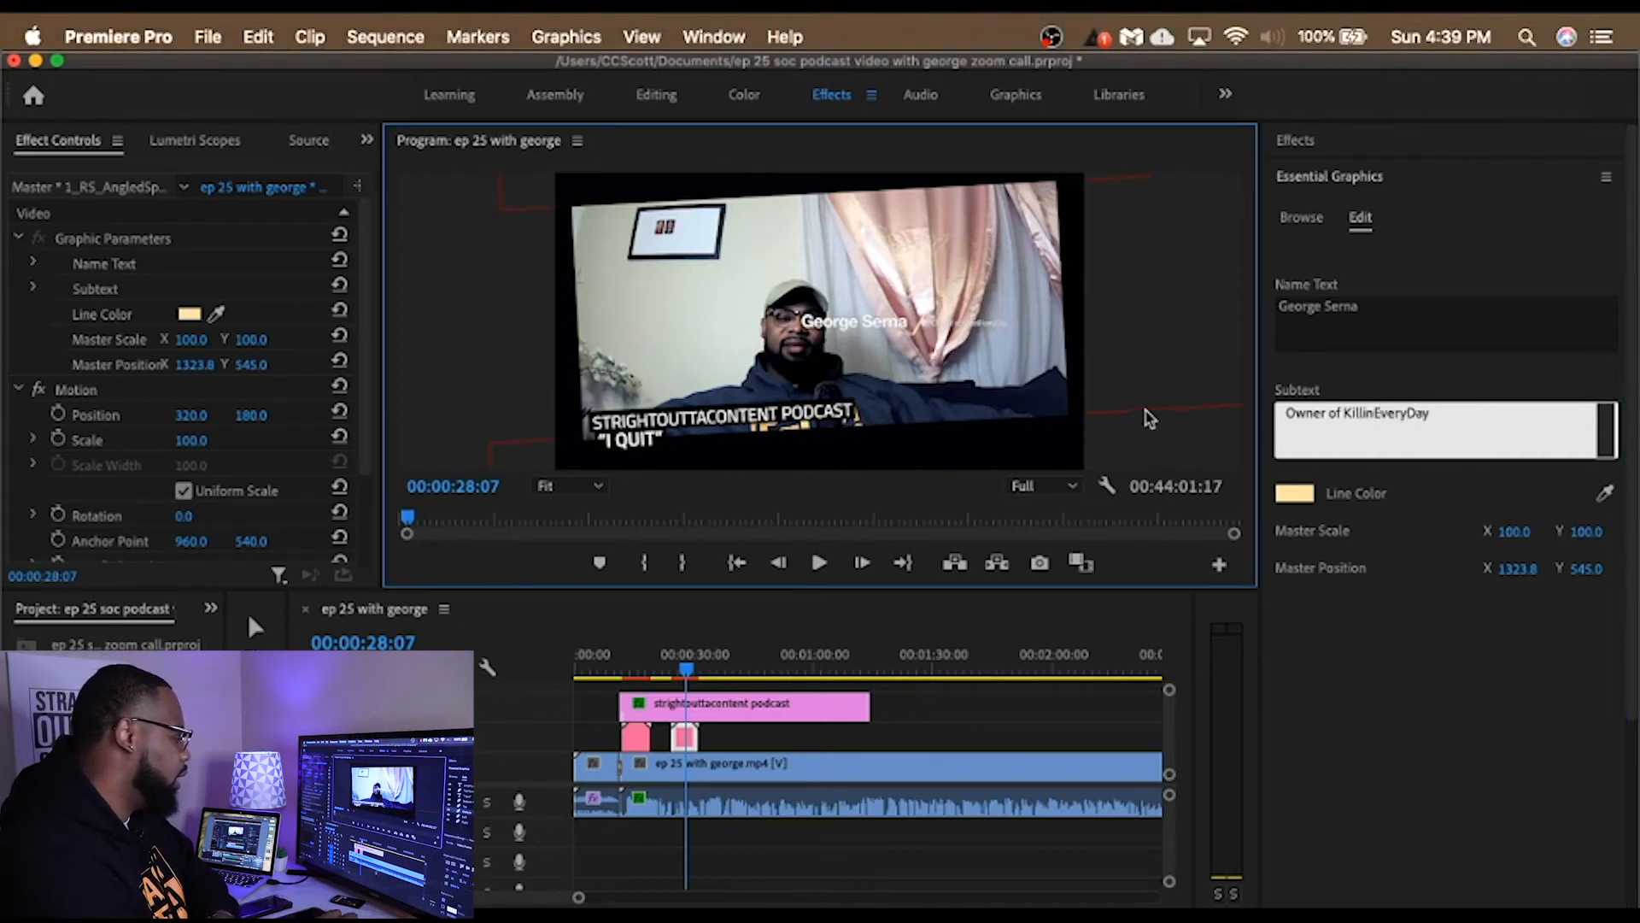
{"action": "left_click", "coordinate": [1145, 416]}
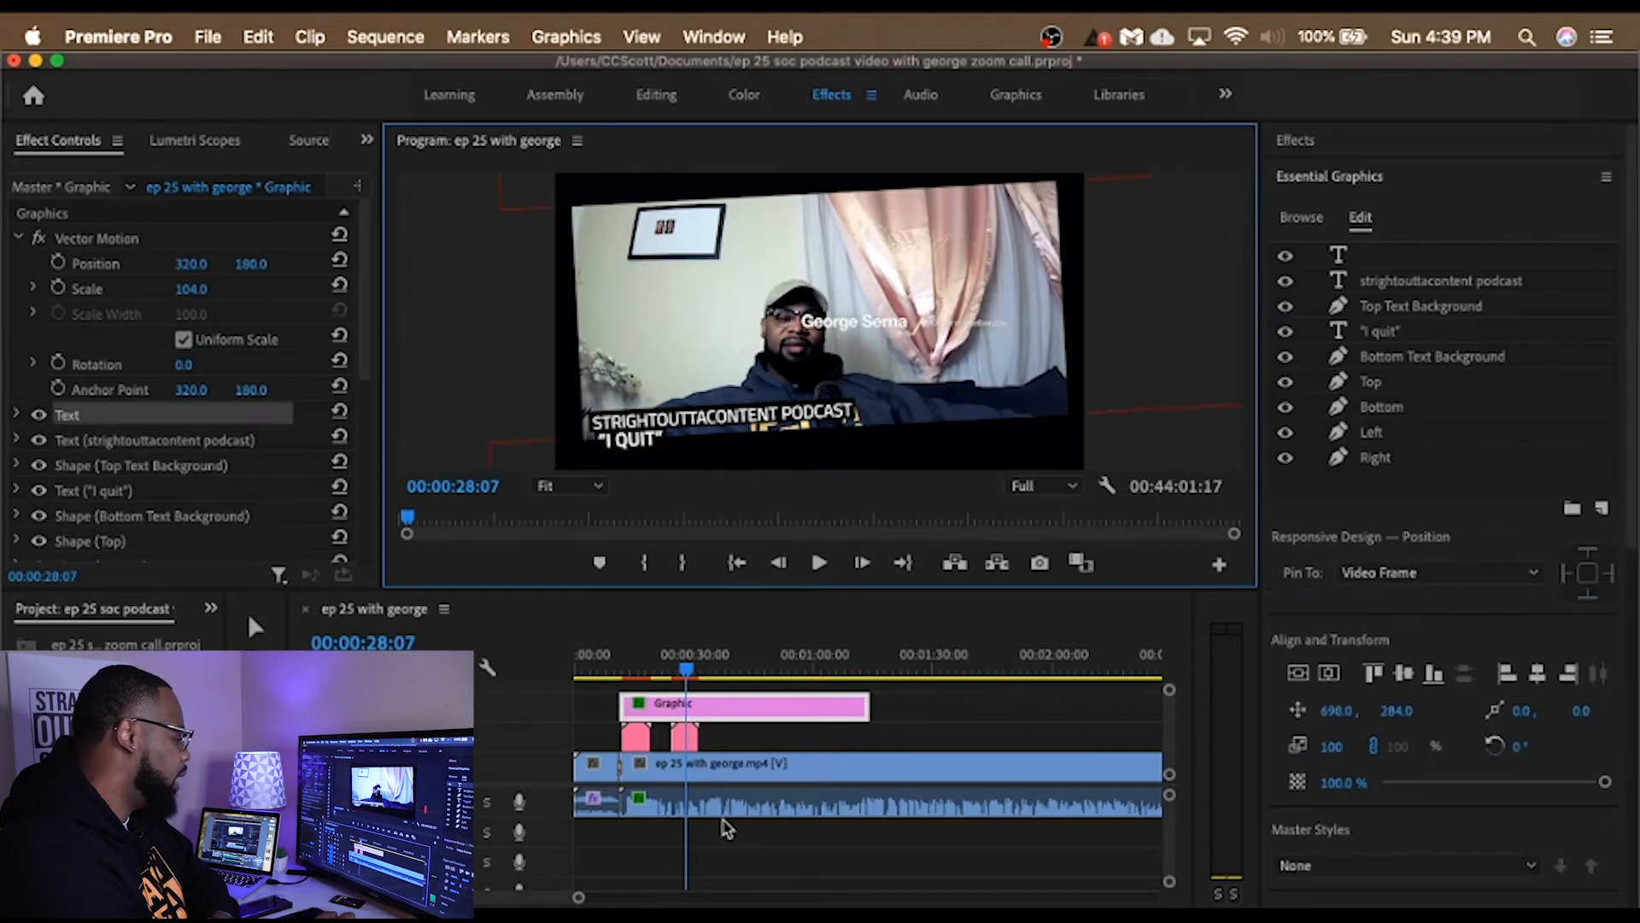
Step: Play back the name graphic from just before it appears until its text is fully shown
{"action": "left_click_drag", "start_coordinate": [691, 674], "coordinate": [669, 671]}
{"action": "left_click", "coordinate": [817, 564]}
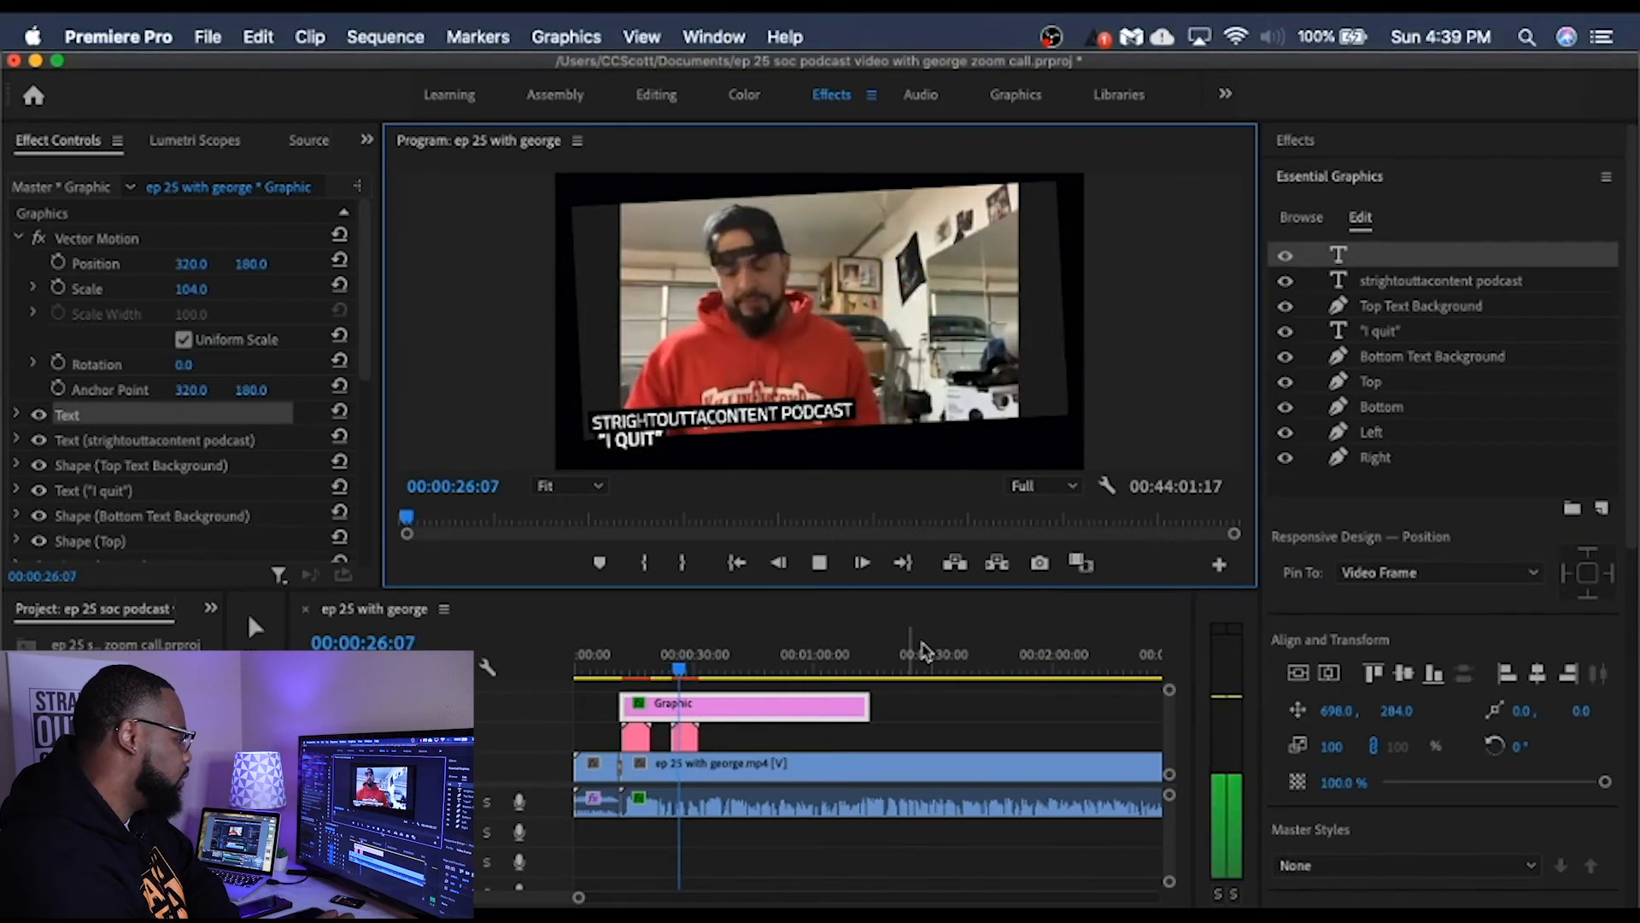
{"action": "left_click", "coordinate": [818, 563]}
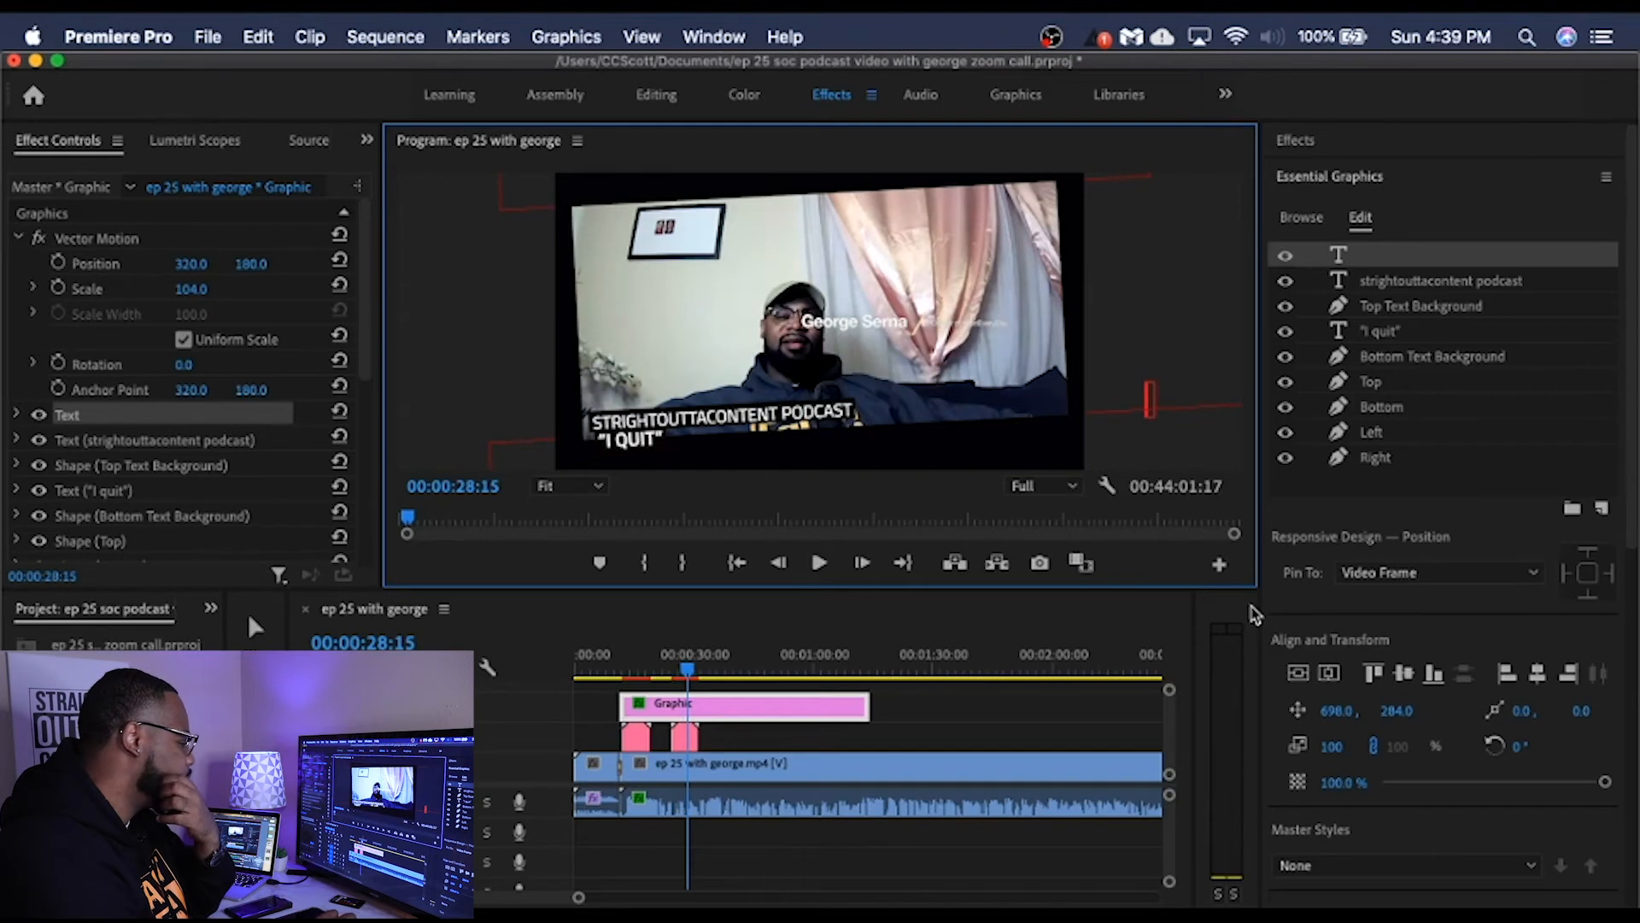
Step: Set the AngledSplit name graphic's master scale to 133 and its master position to 1387.8, 755
{"action": "left_click", "coordinate": [687, 738]}
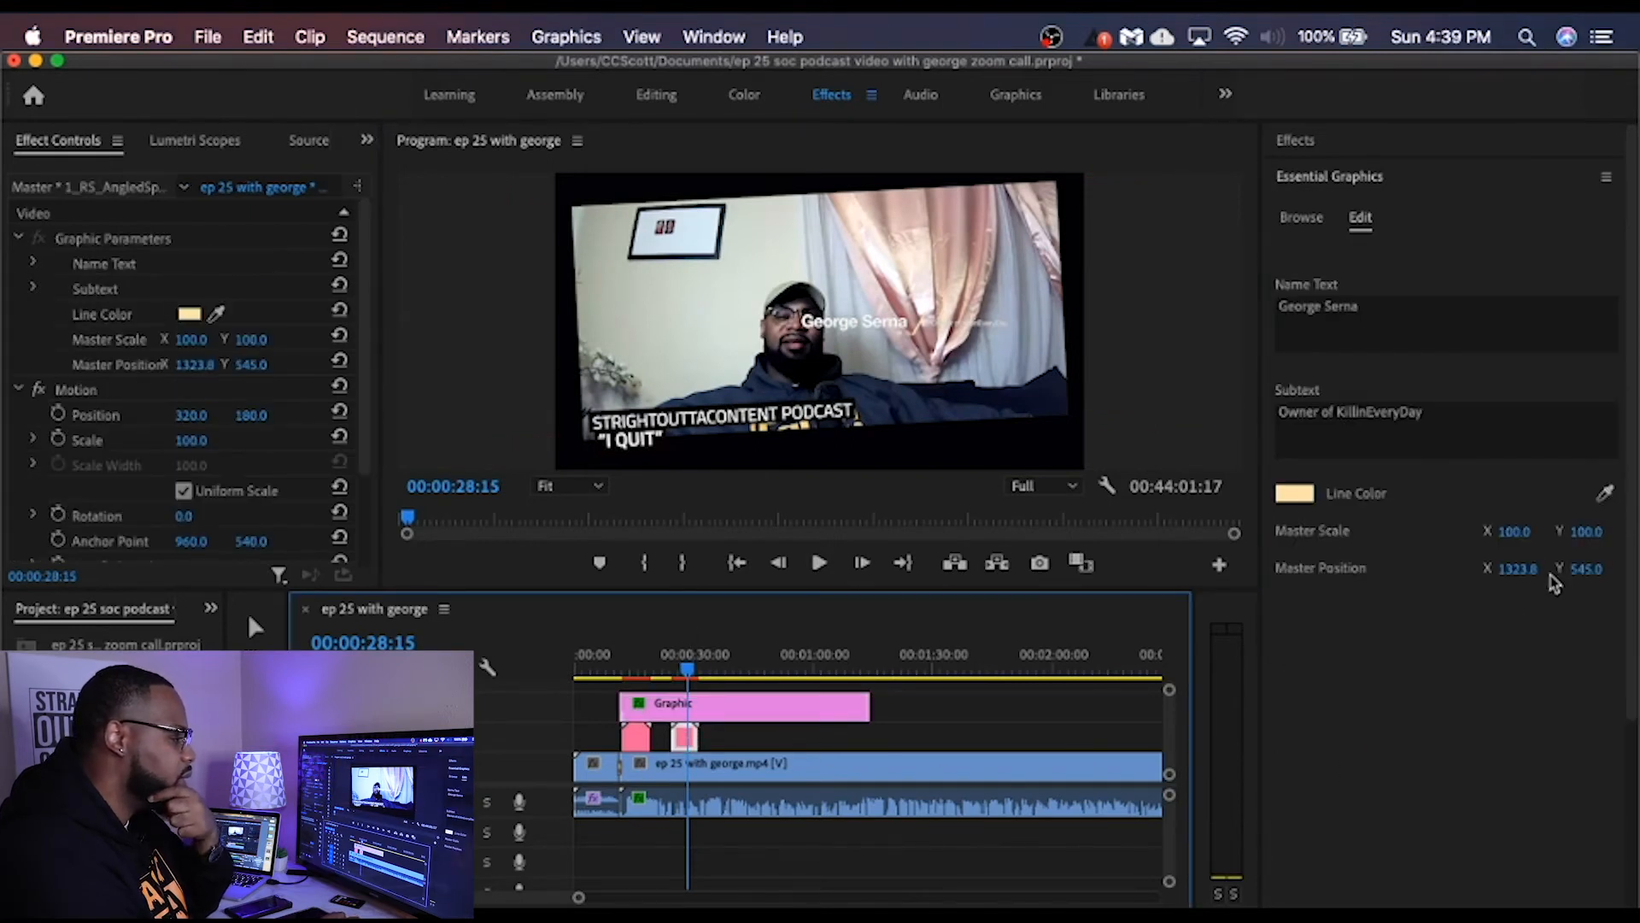
{"action": "left_click", "coordinate": [1514, 532]}
{"action": "left_click_drag", "start_coordinate": [1513, 532], "coordinate": [1501, 531]}
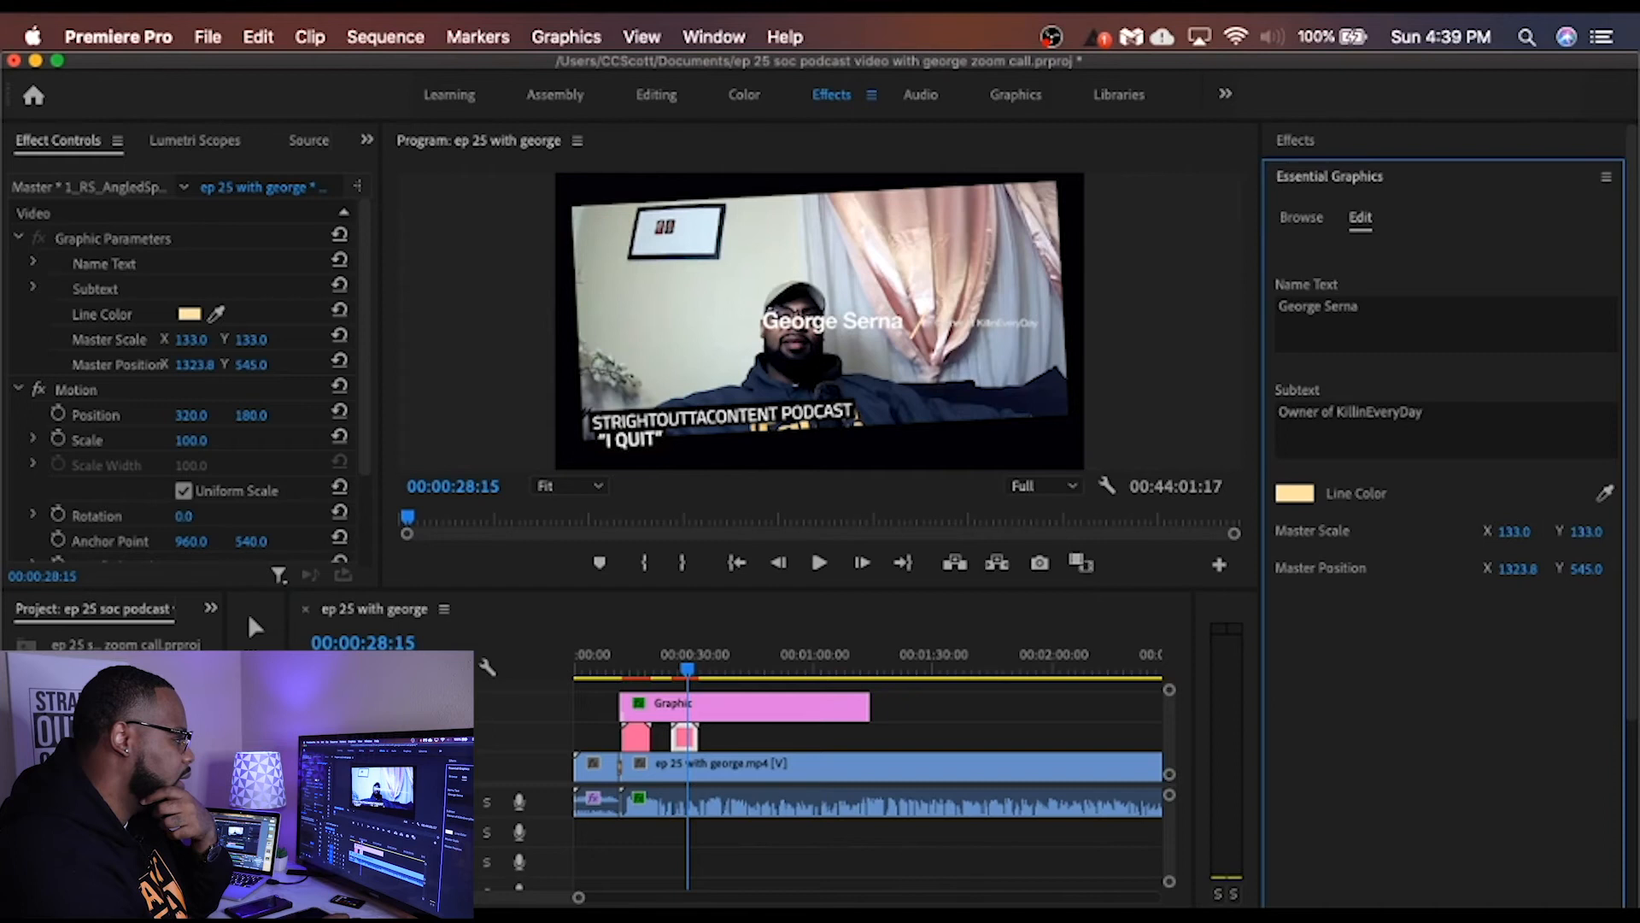
{"action": "left_click_drag", "start_coordinate": [1518, 569], "coordinate": [1522, 569]}
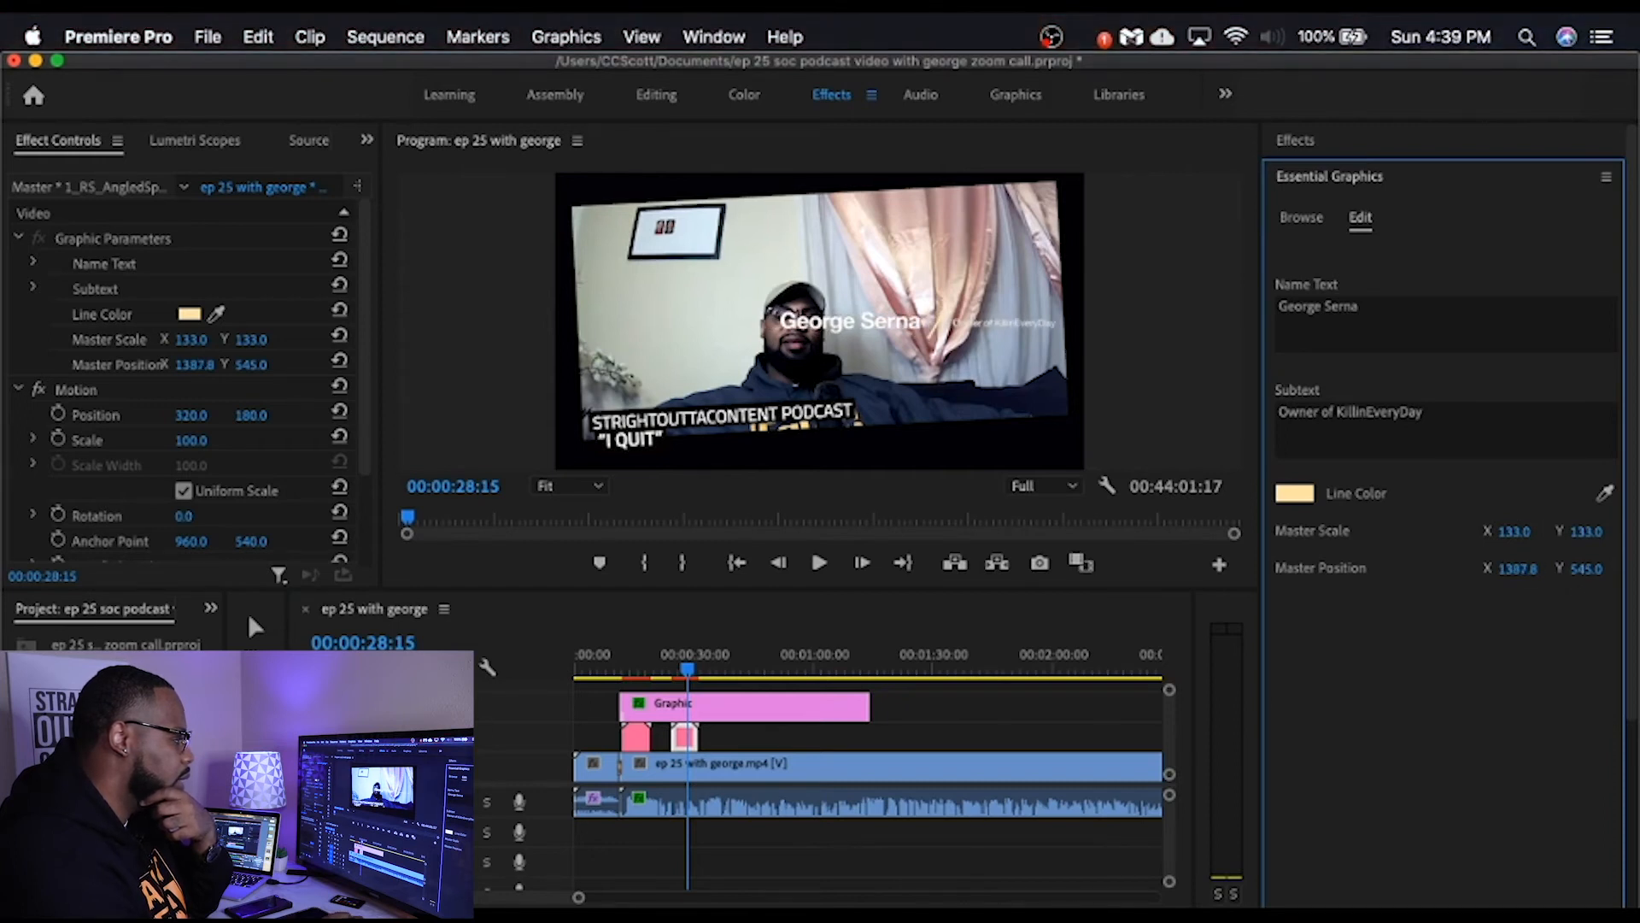
{"action": "left_click_drag", "start_coordinate": [1586, 569], "coordinate": [1605, 569]}
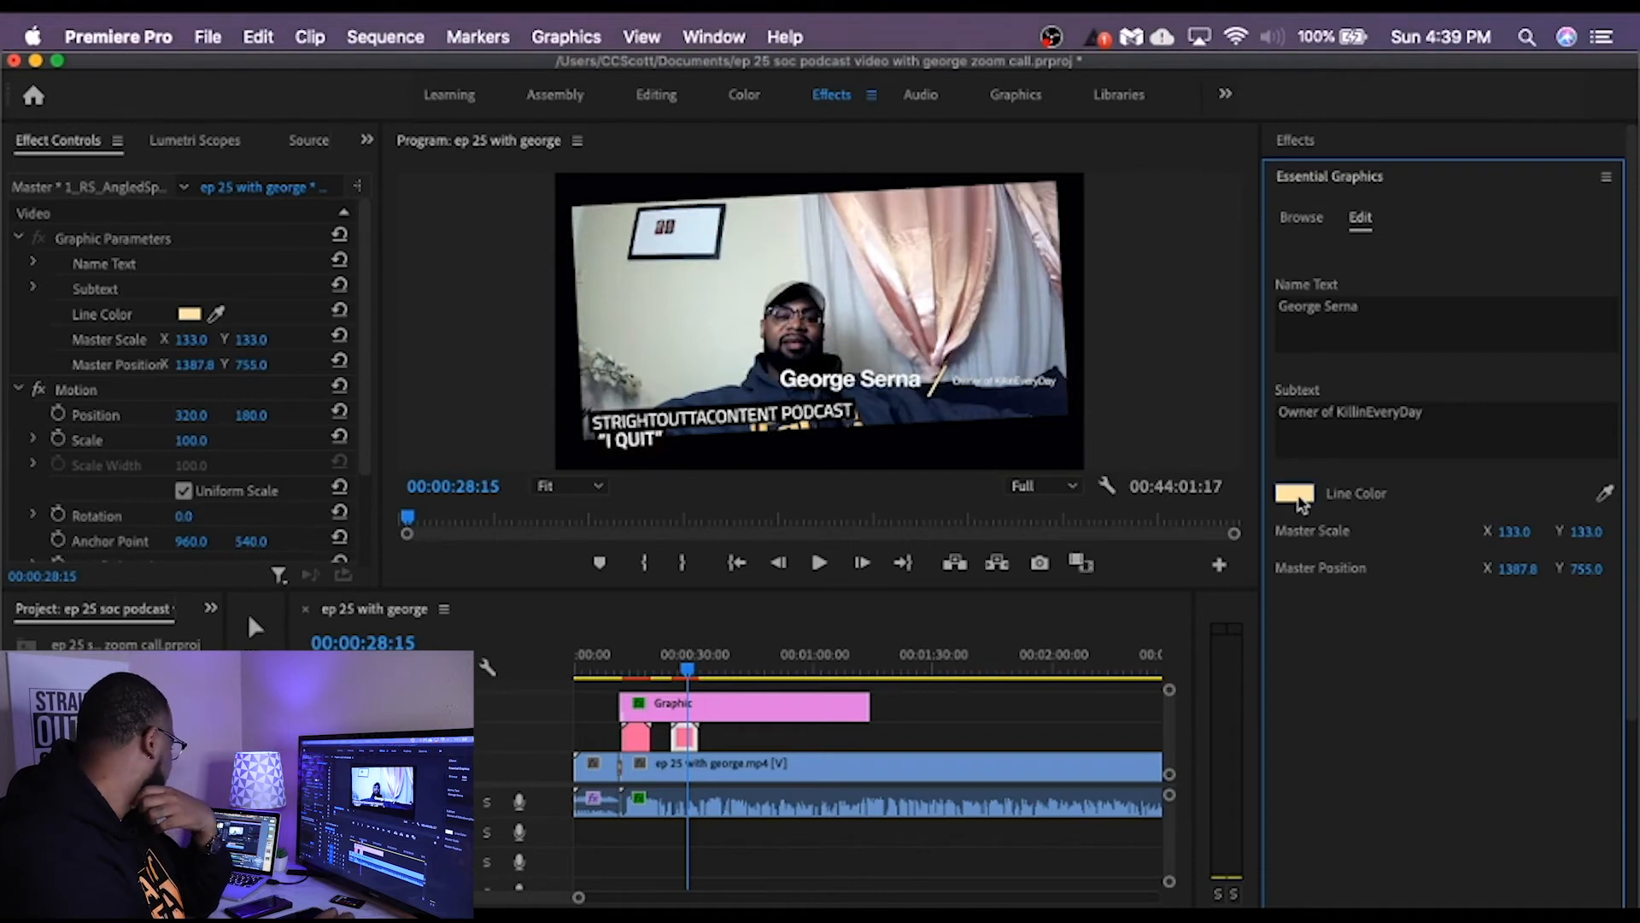
Step: Change the line color of the AngledSplit name graphic to red
{"action": "left_click", "coordinate": [1295, 495]}
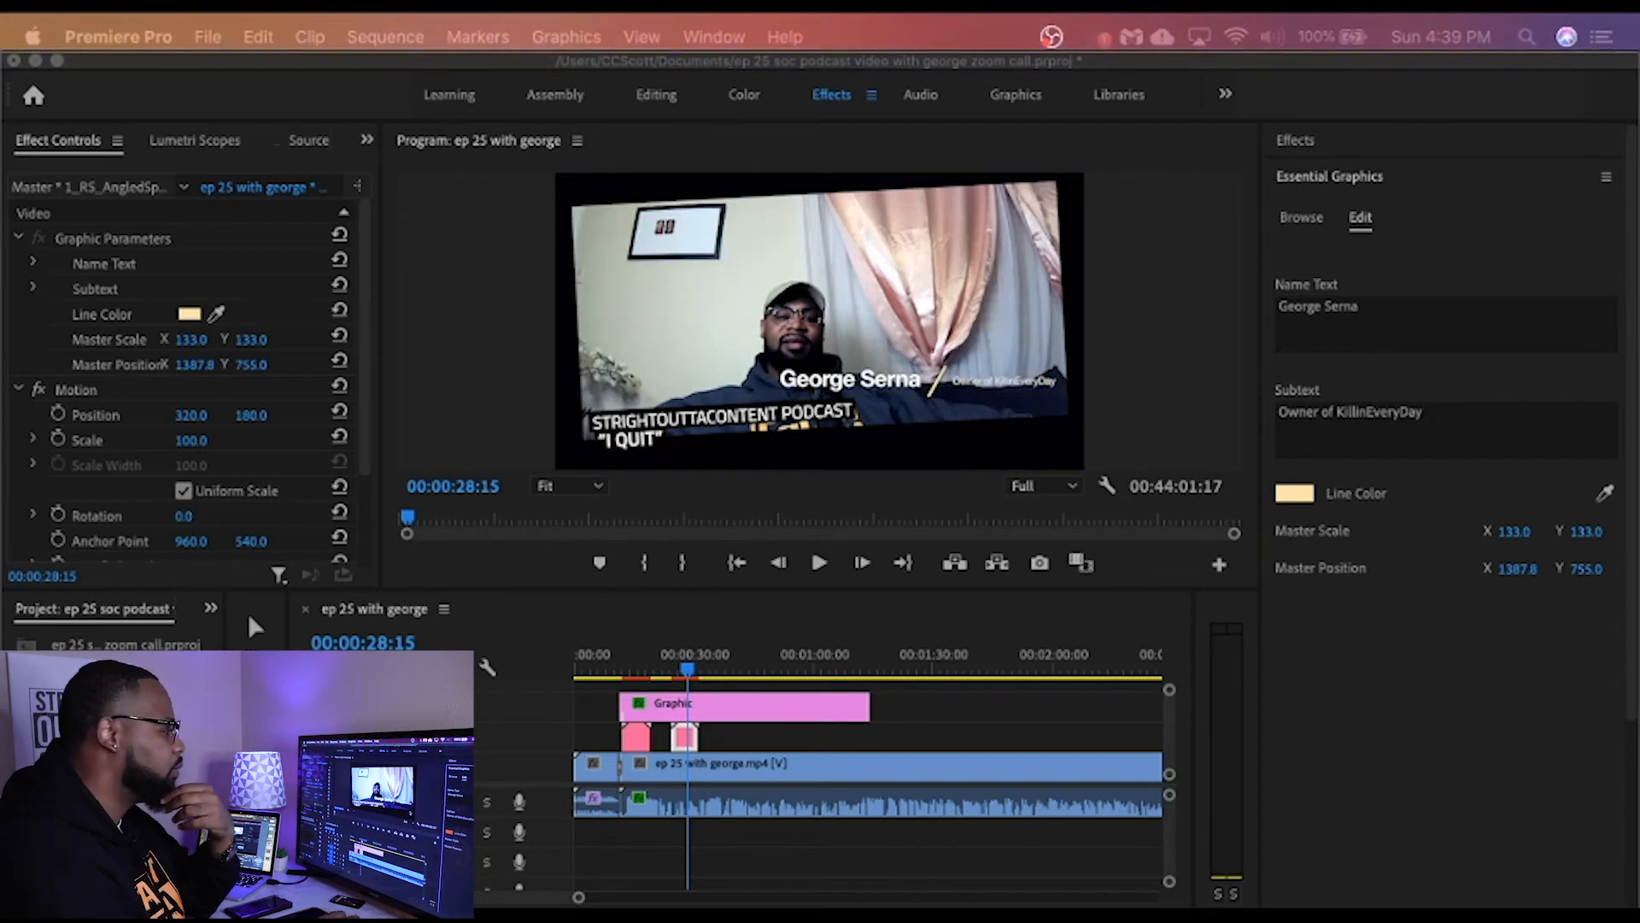
{"action": "left_click", "coordinate": [971, 410]}
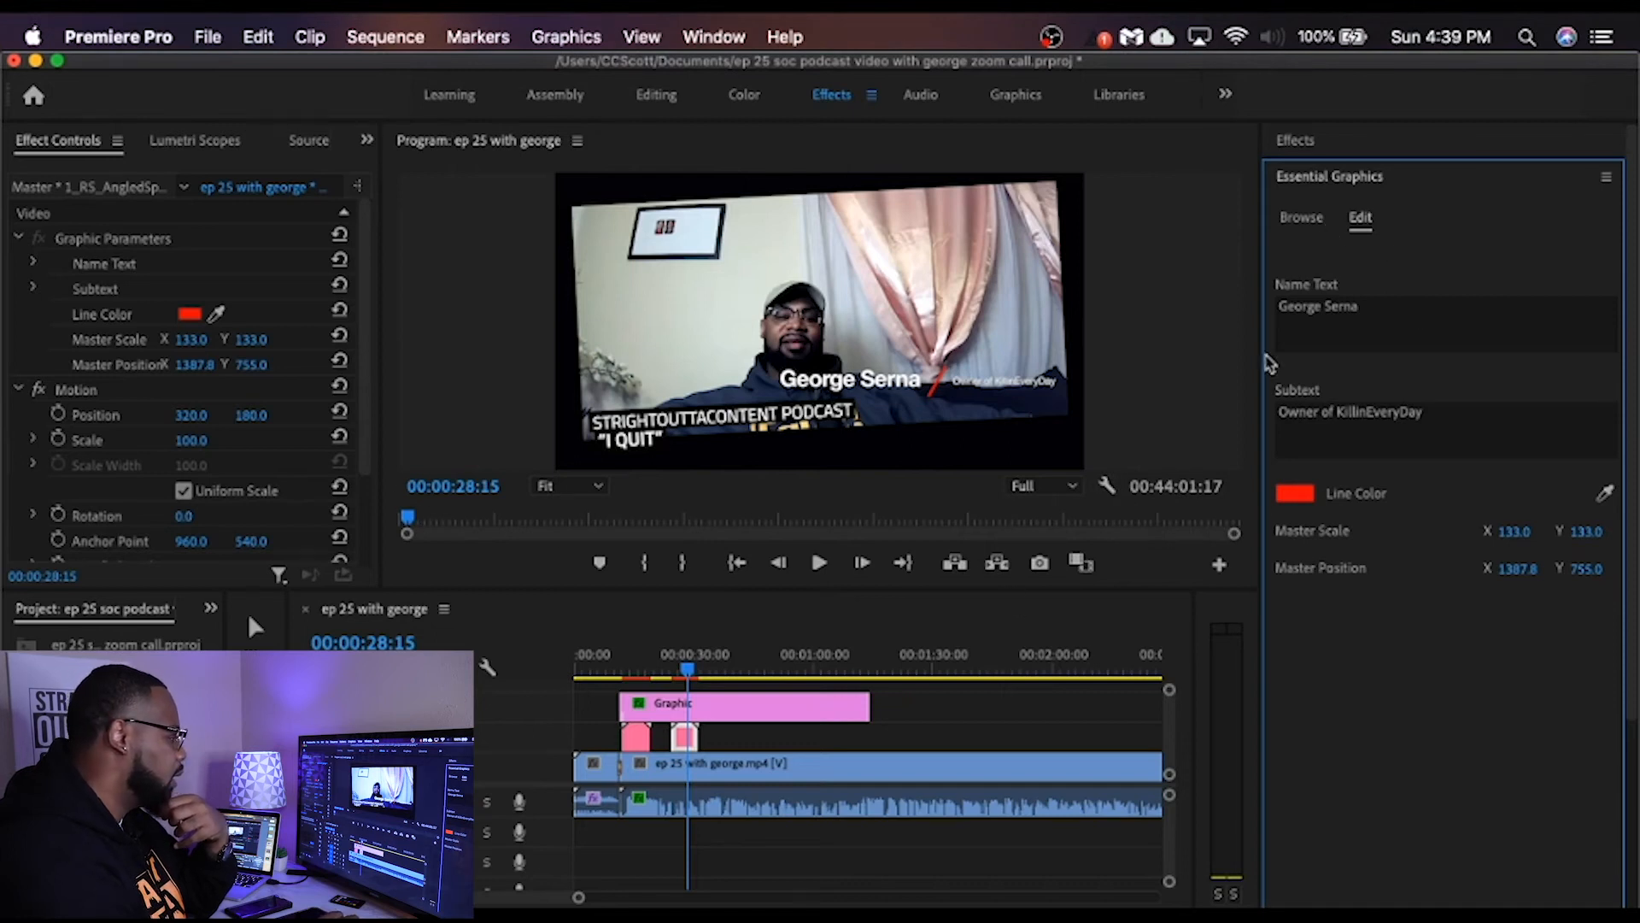
{"action": "left_click", "coordinate": [984, 393]}
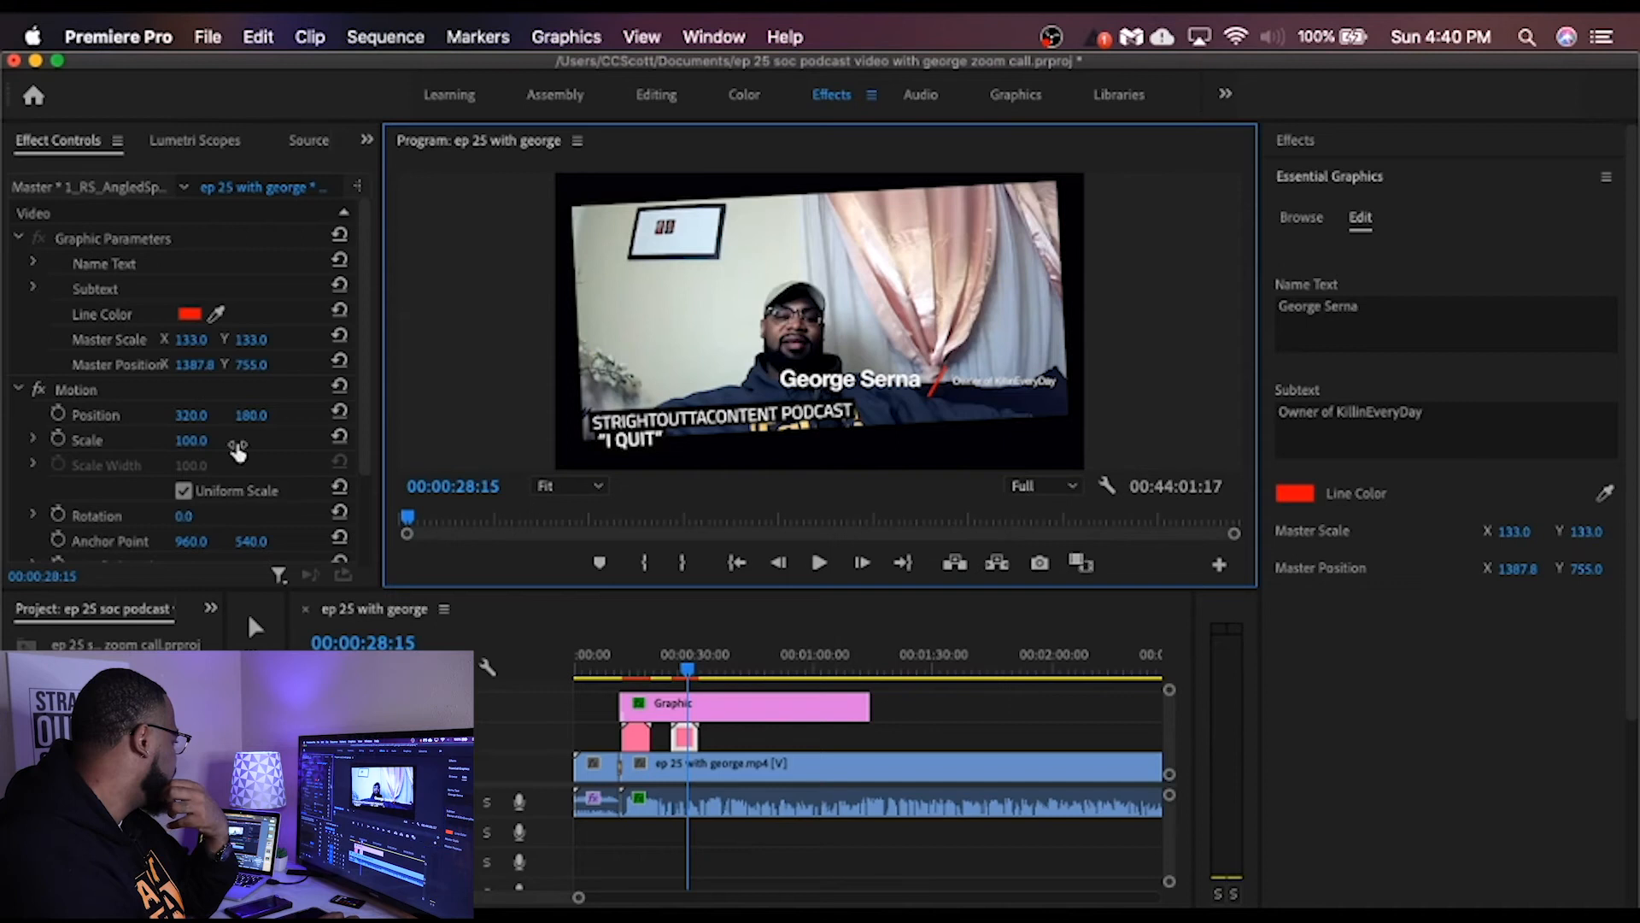
{"action": "scroll", "coordinate": [359, 401], "scroll_direction": "down", "scroll_amount": 3}
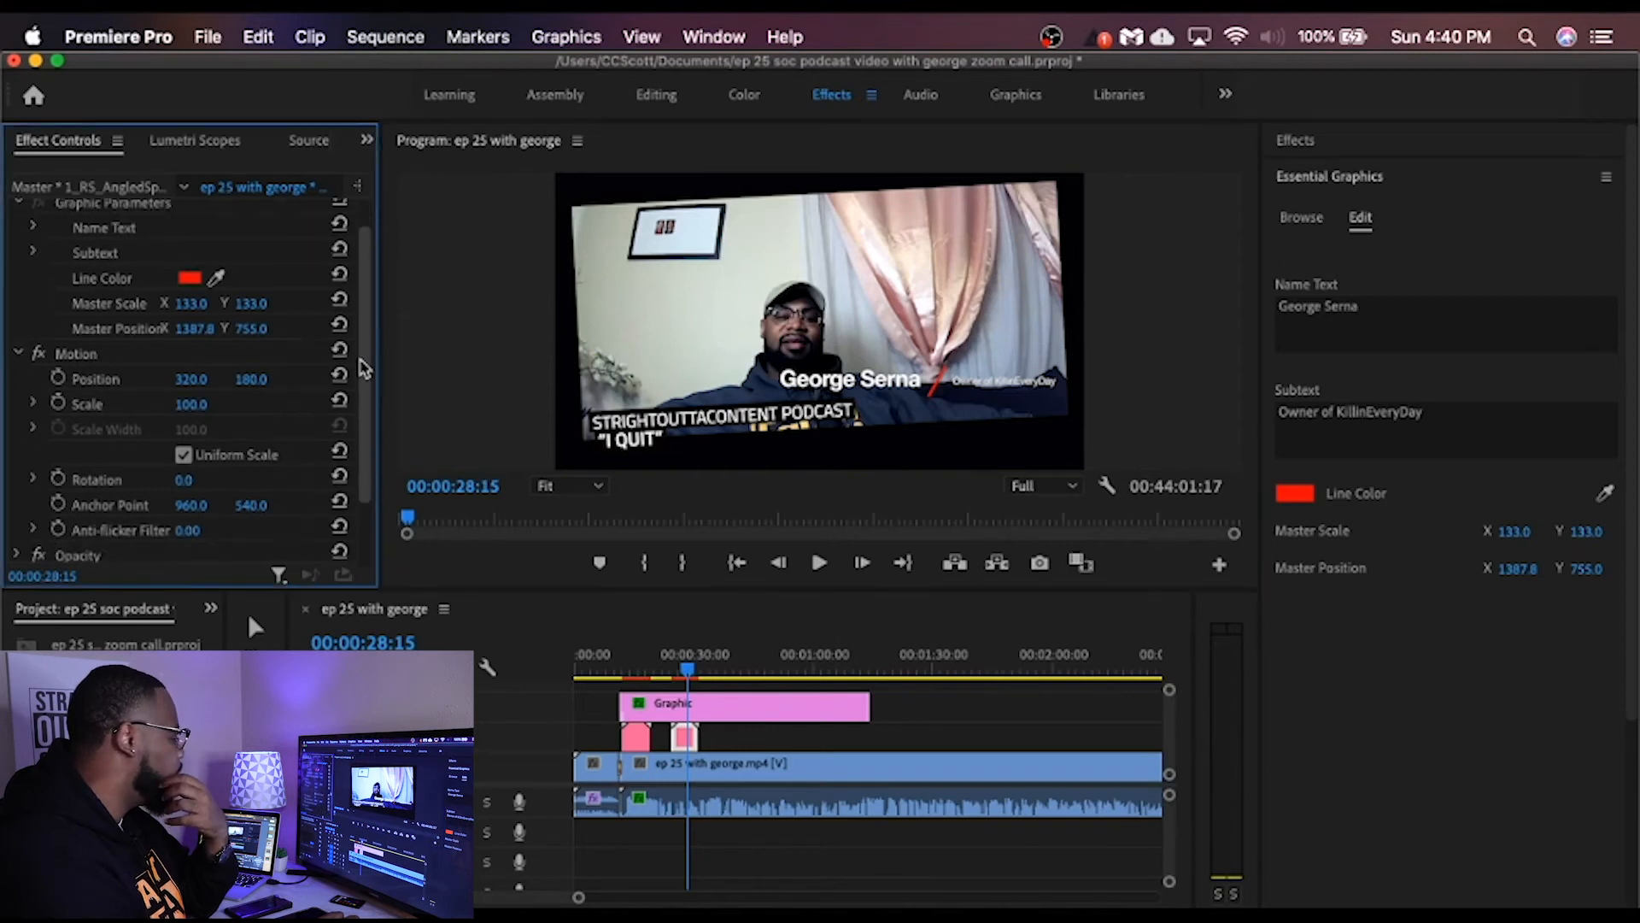
{"action": "scroll", "coordinate": [359, 402], "scroll_direction": "up", "scroll_amount": 3}
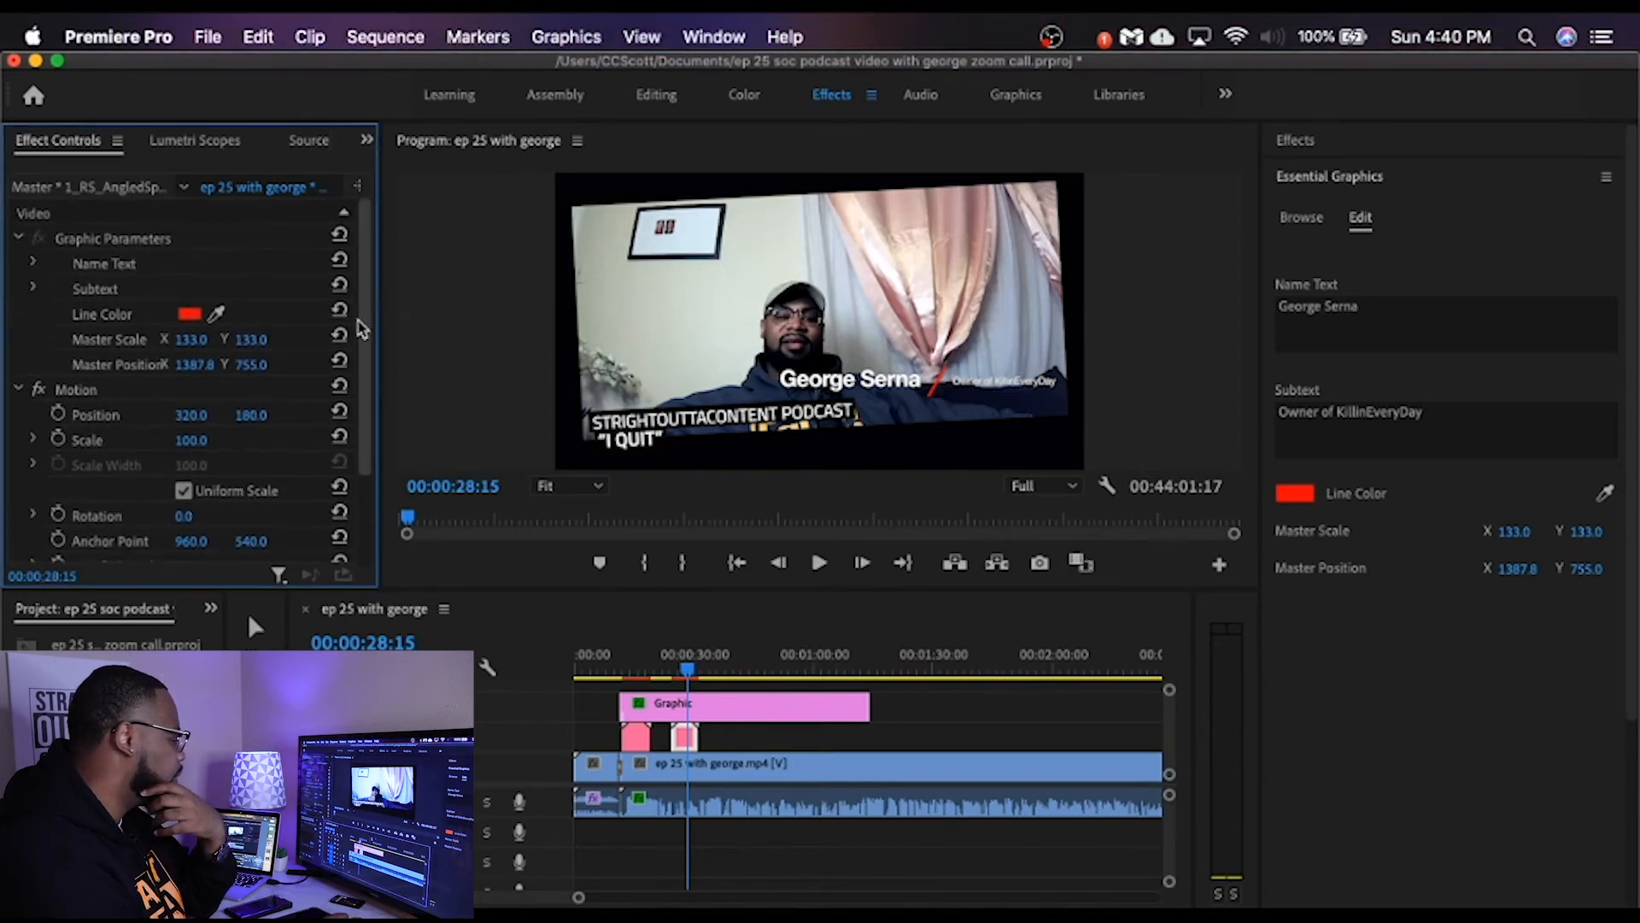
Step: Play back the red-lined name graphic over the call from just before it starts until it has gone
{"action": "left_click", "coordinate": [670, 675]}
{"action": "left_click", "coordinate": [818, 562]}
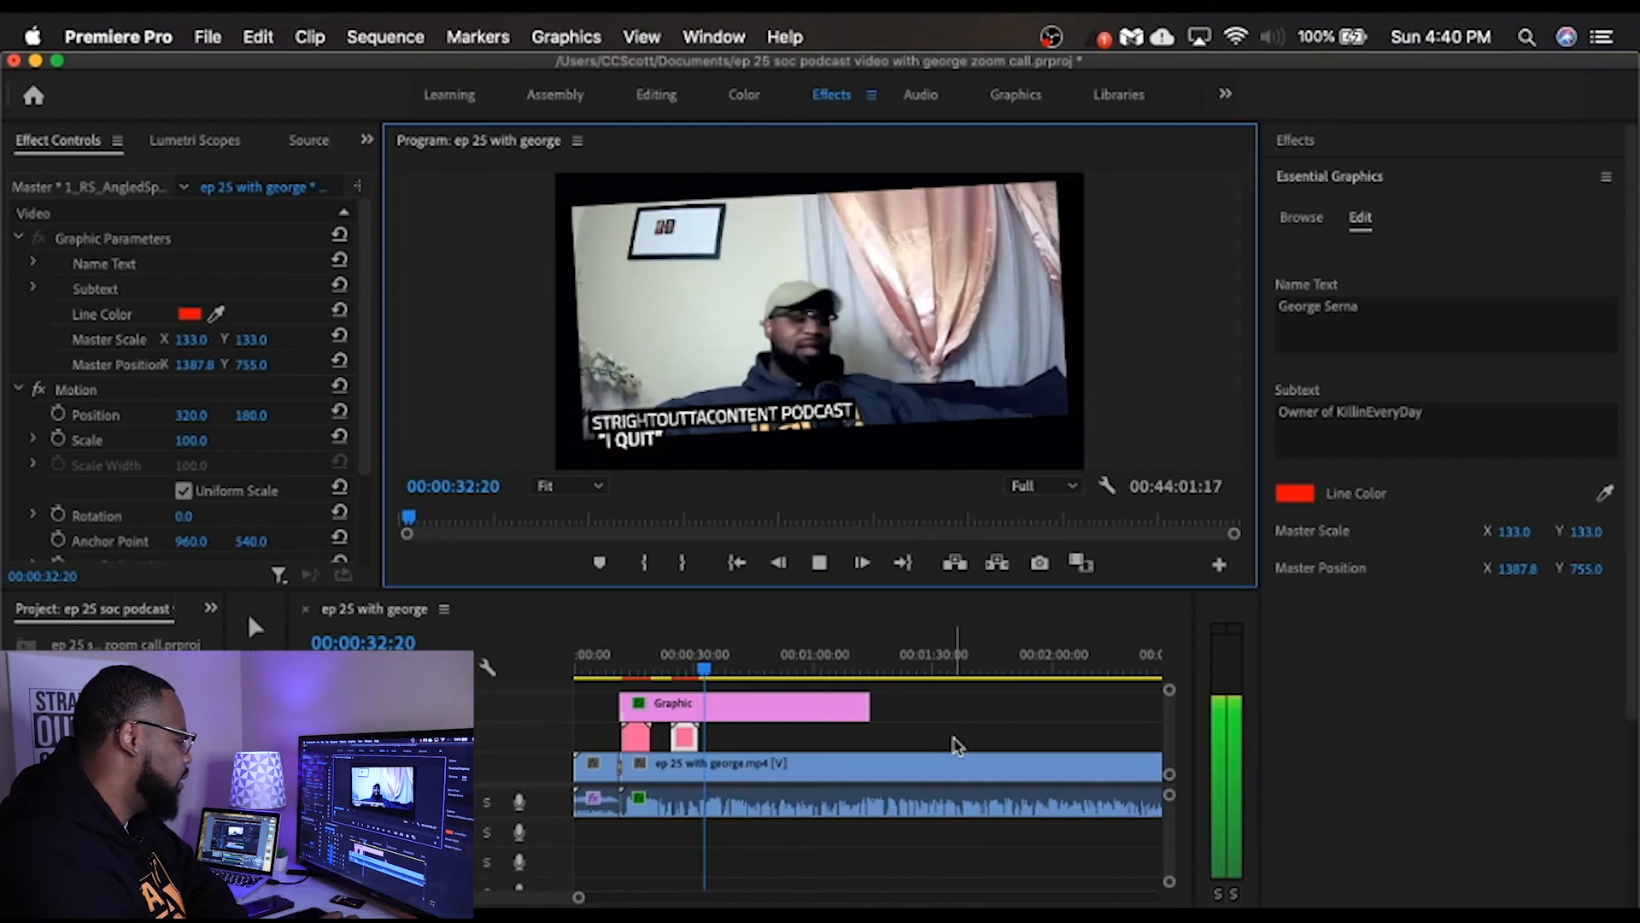
{"action": "left_click", "coordinate": [820, 566]}
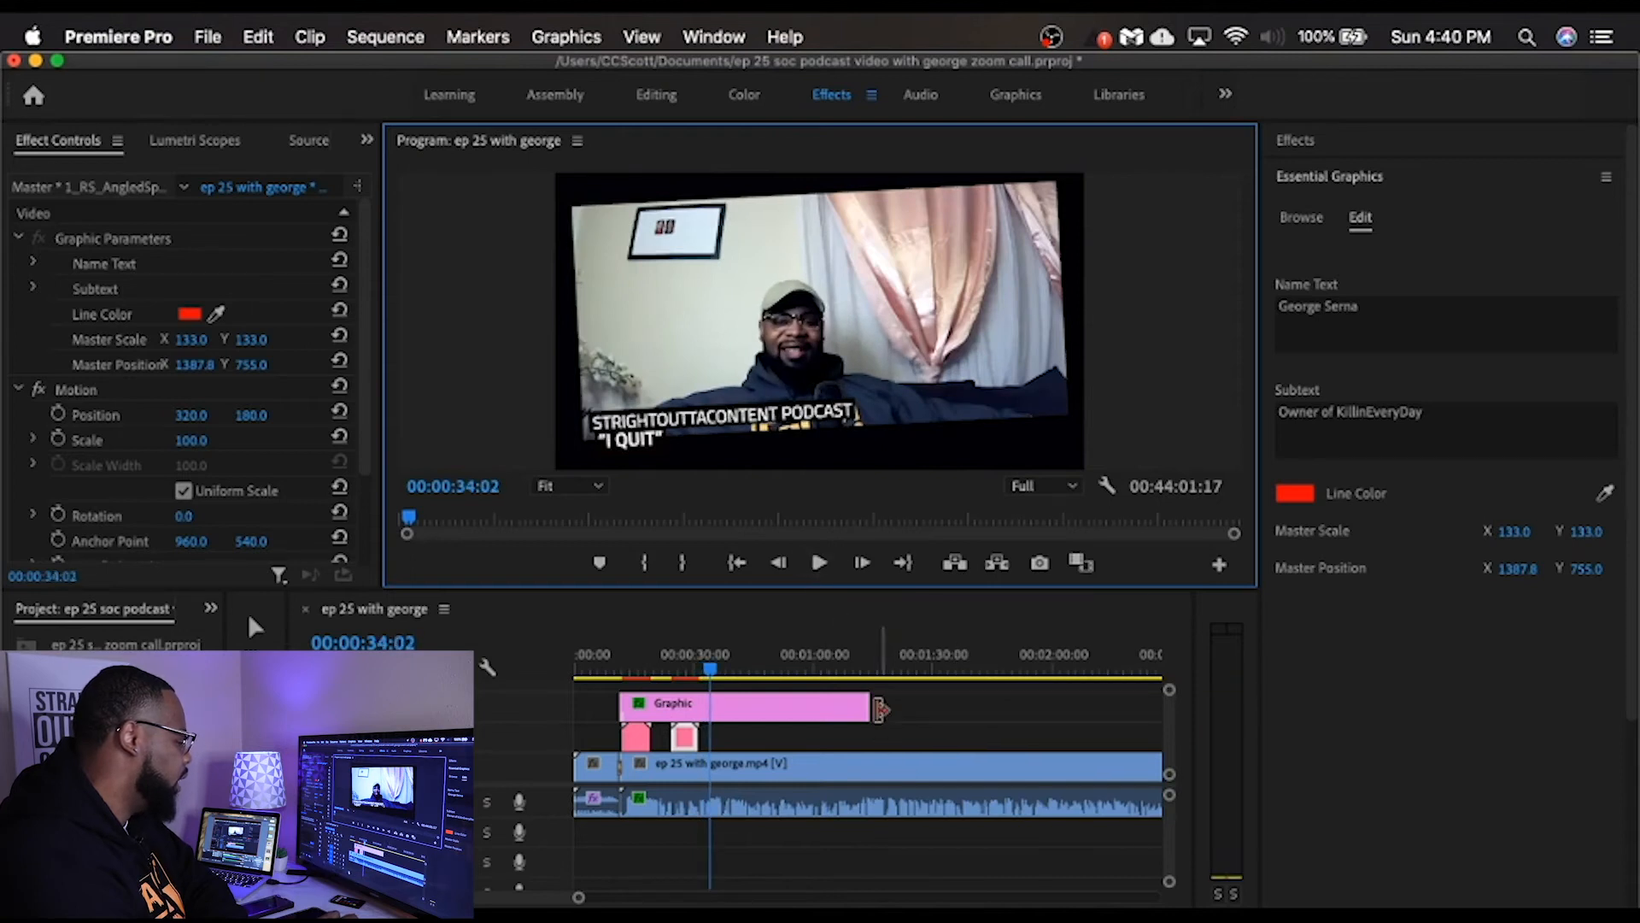
Step: Extend the framed podcast graphic to the cut near the end of the call video, and check the frame at 00:43:30:16
{"action": "left_click_drag", "start_coordinate": [578, 898], "coordinate": [1029, 899]}
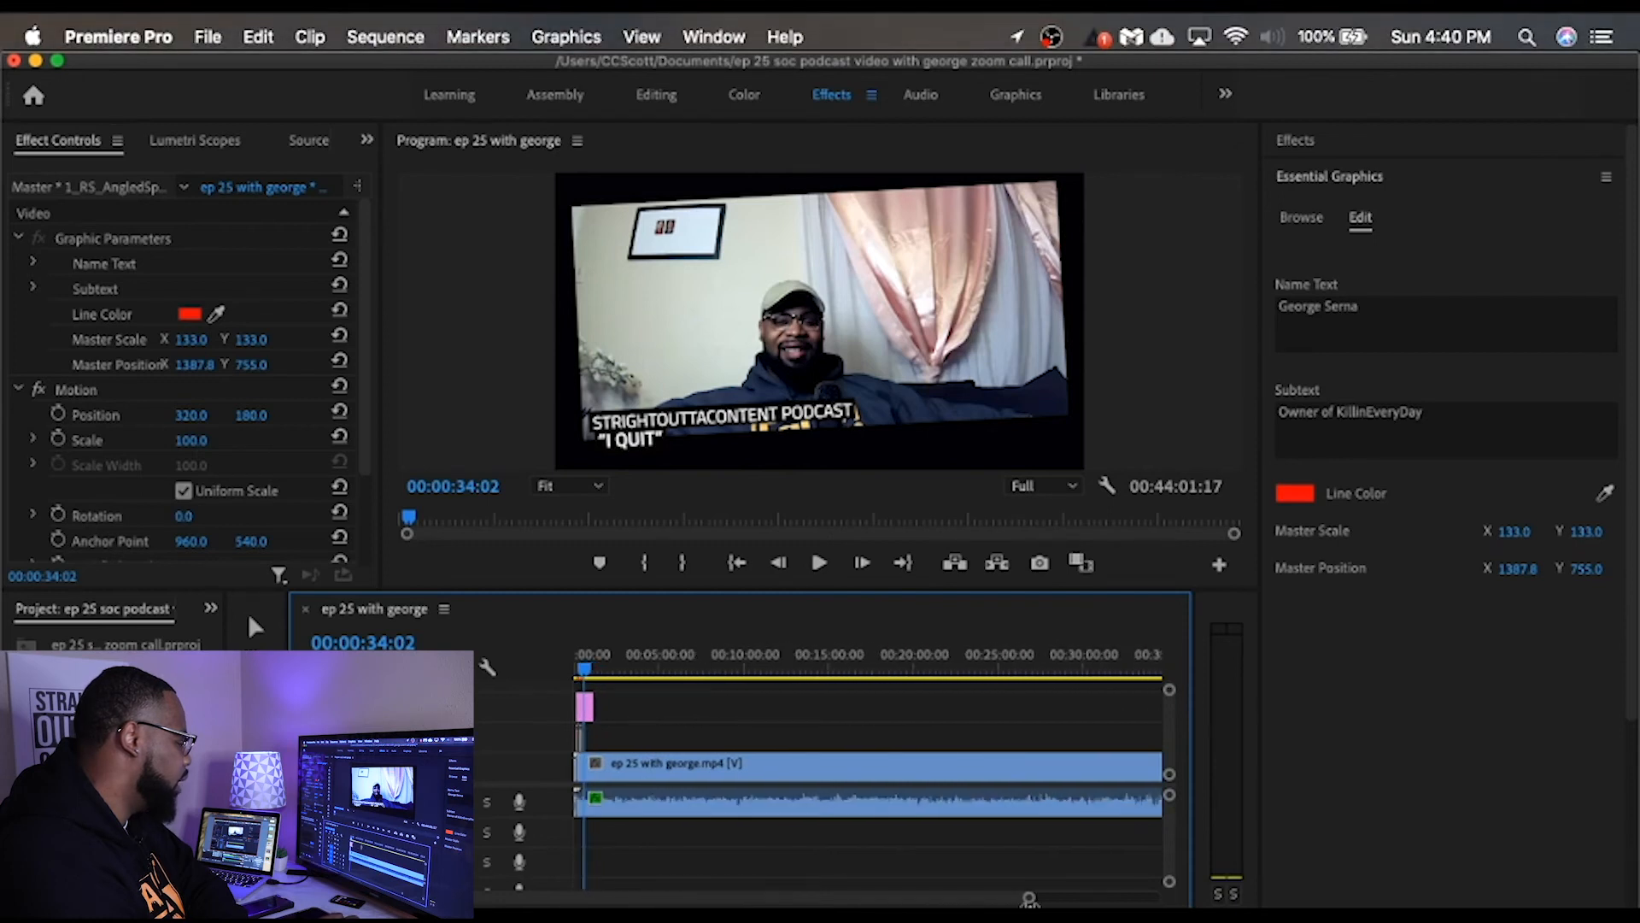
{"action": "left_click_drag", "start_coordinate": [596, 707], "coordinate": [1155, 725]}
{"action": "mouse_move", "coordinate": [967, 899]}
{"action": "left_mouse_down"}
{"action": "mouse_move", "coordinate": [1135, 900]}
{"action": "mouse_move", "coordinate": [1092, 899]}
{"action": "left_mouse_up"}
{"action": "left_click_drag", "start_coordinate": [889, 705], "coordinate": [1124, 711]}
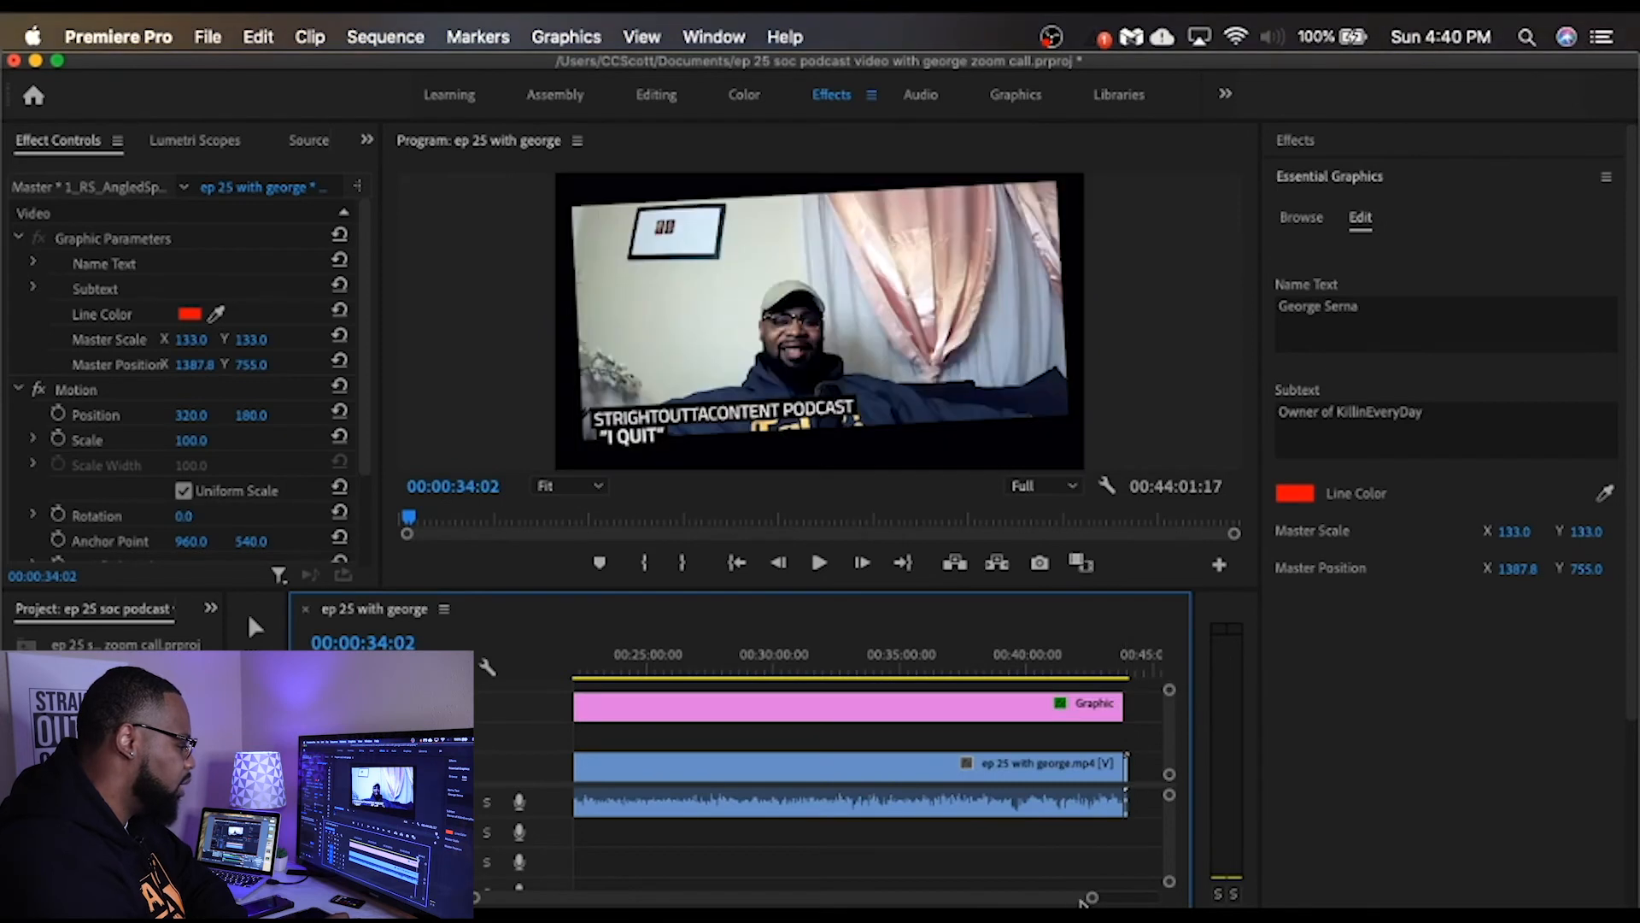
{"action": "left_click", "coordinate": [1118, 675]}
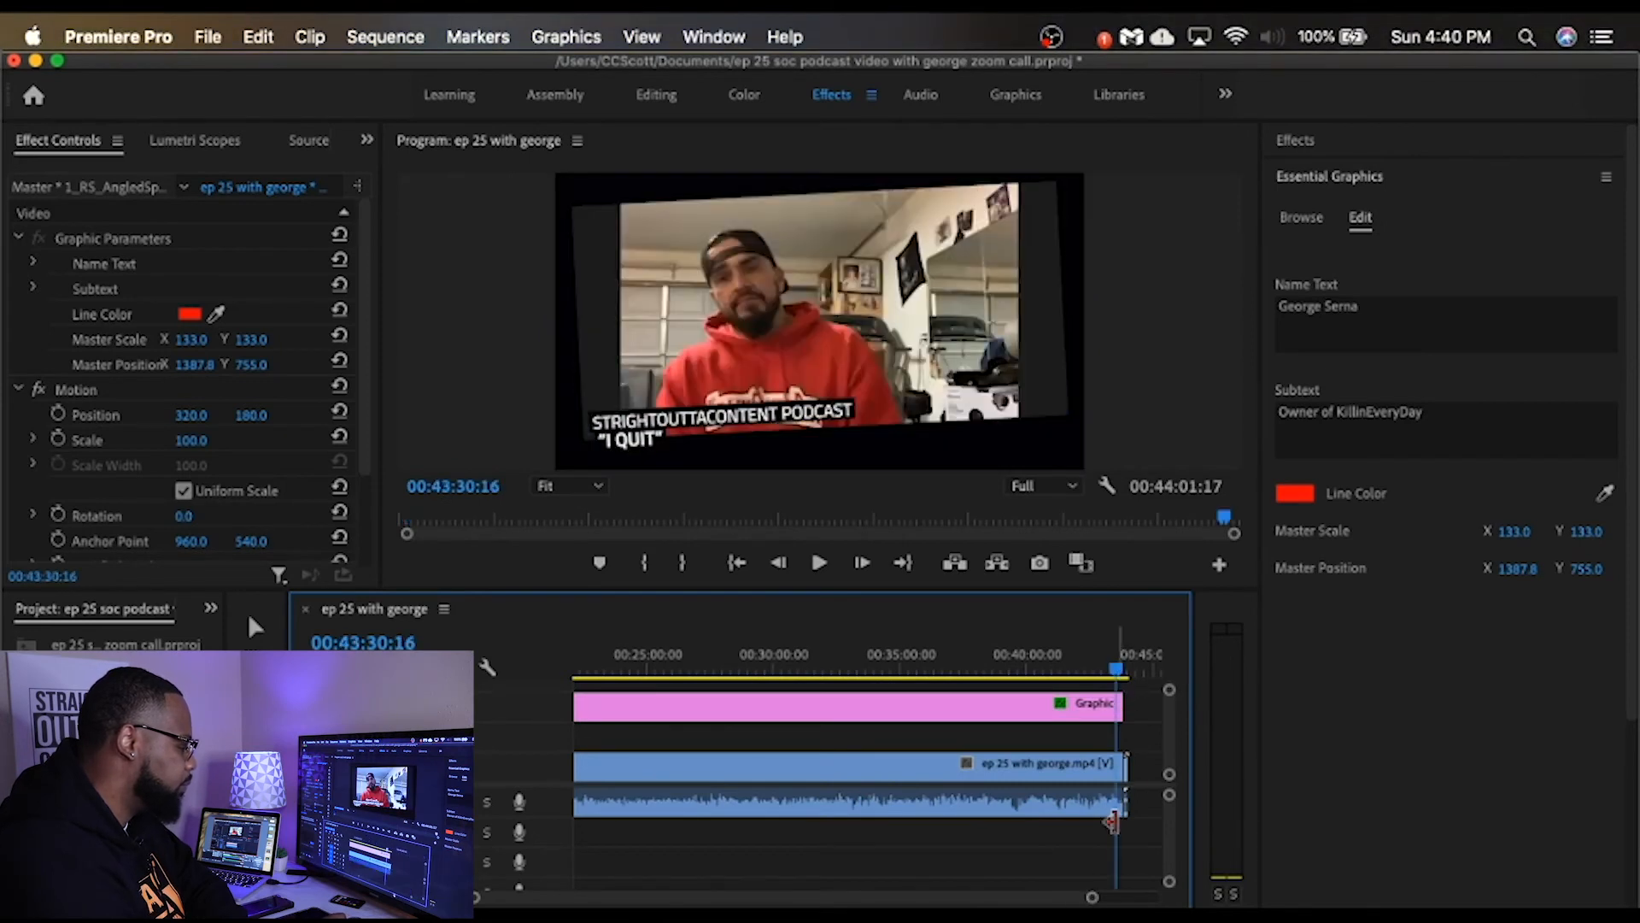
{"action": "left_click_drag", "start_coordinate": [1093, 897], "coordinate": [1058, 897]}
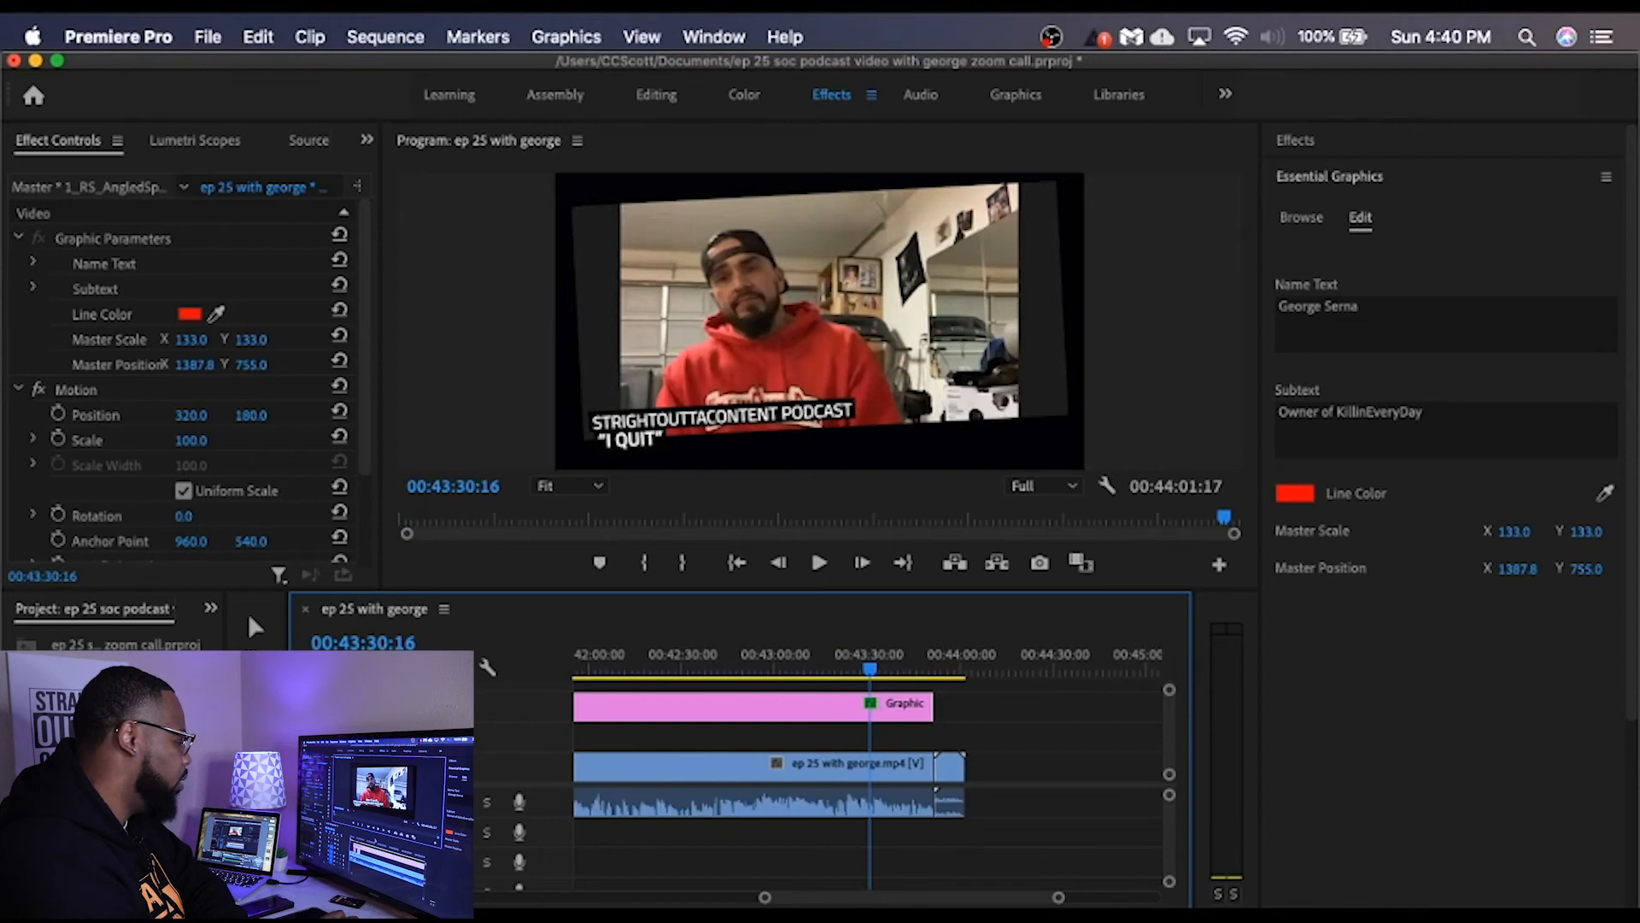
Step: Play the sequence from its very start through the title, framed and name graphics
{"action": "left_click", "coordinate": [745, 567]}
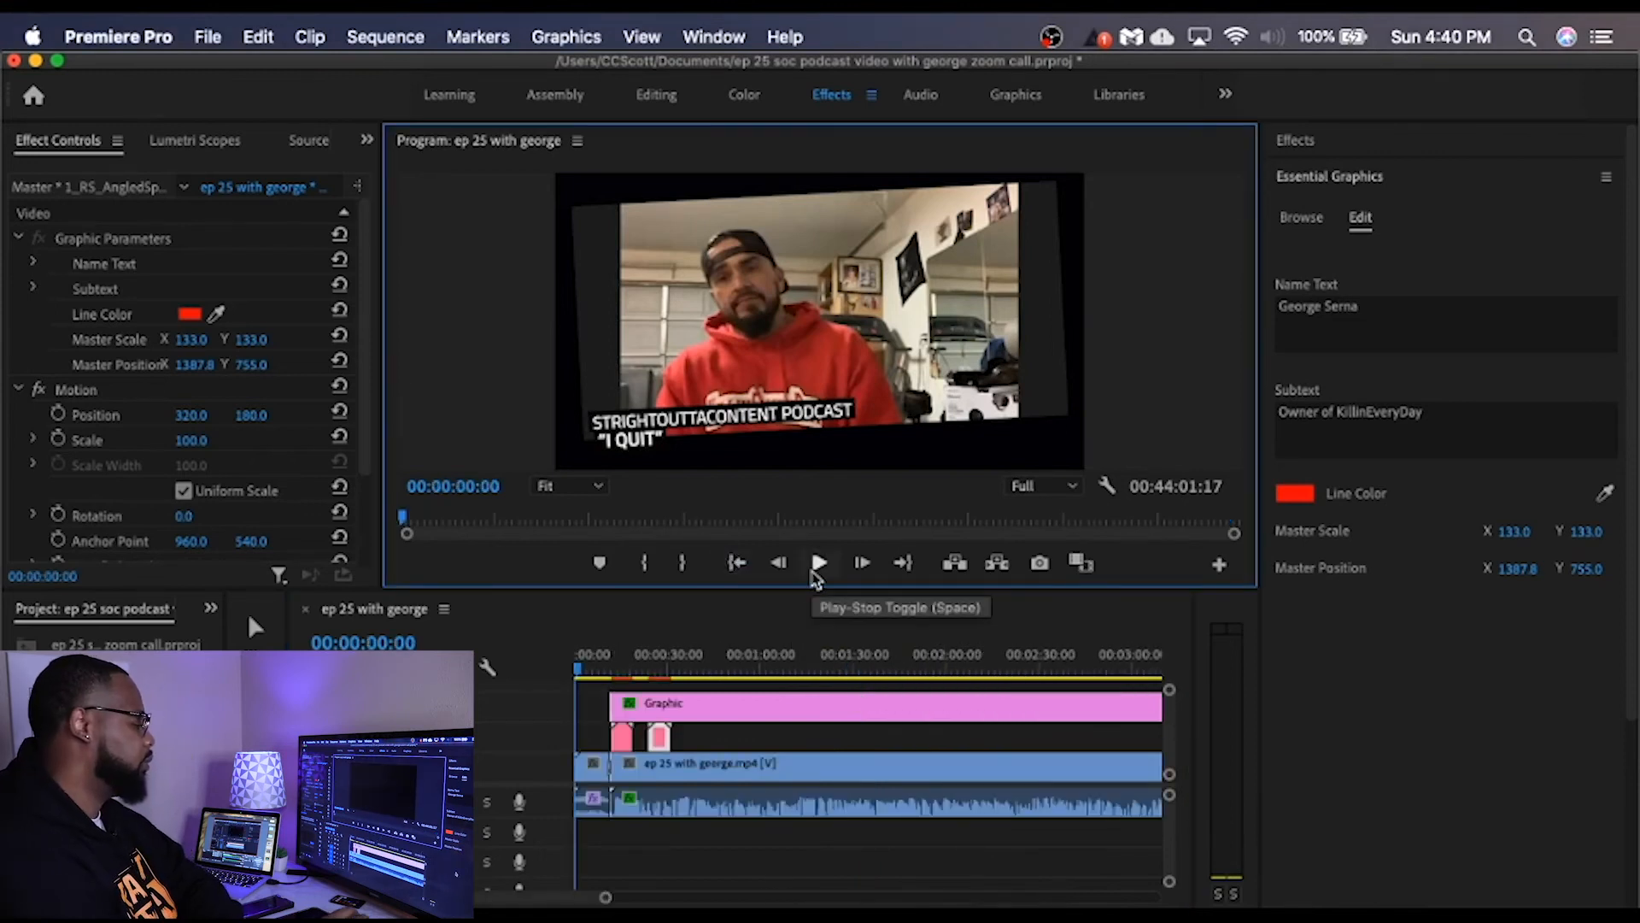
{"action": "left_click", "coordinate": [816, 566]}
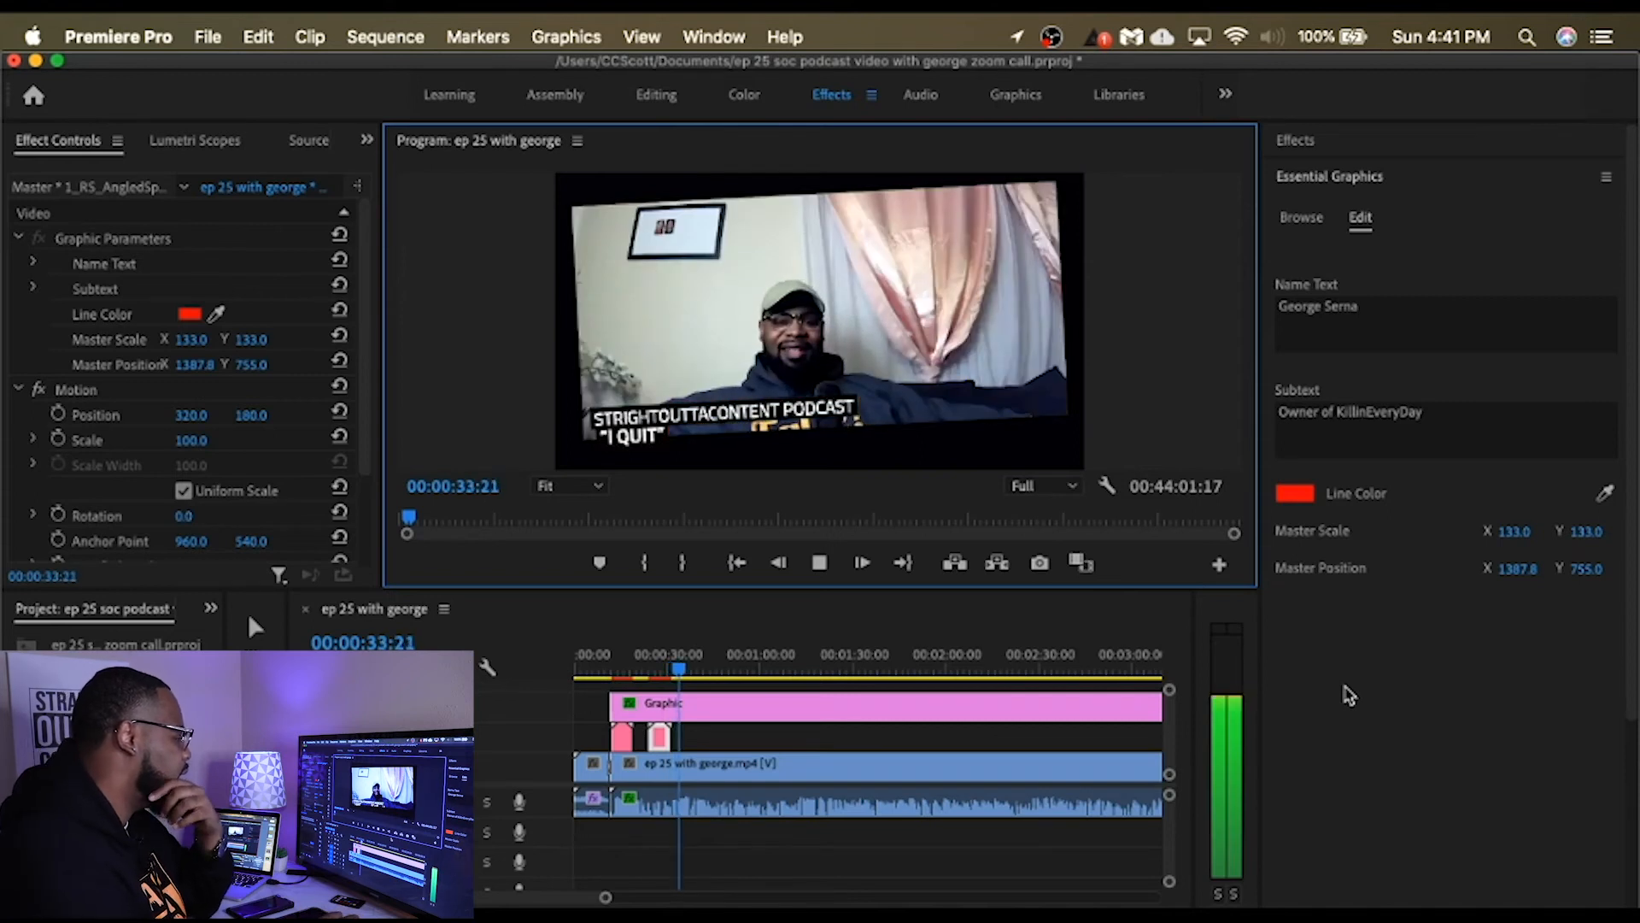
{"action": "left_click", "coordinate": [819, 563]}
Step: Scale the framed podcast graphic to 116 with its Vector Motion, and play it back over the call
{"action": "left_click", "coordinate": [799, 716]}
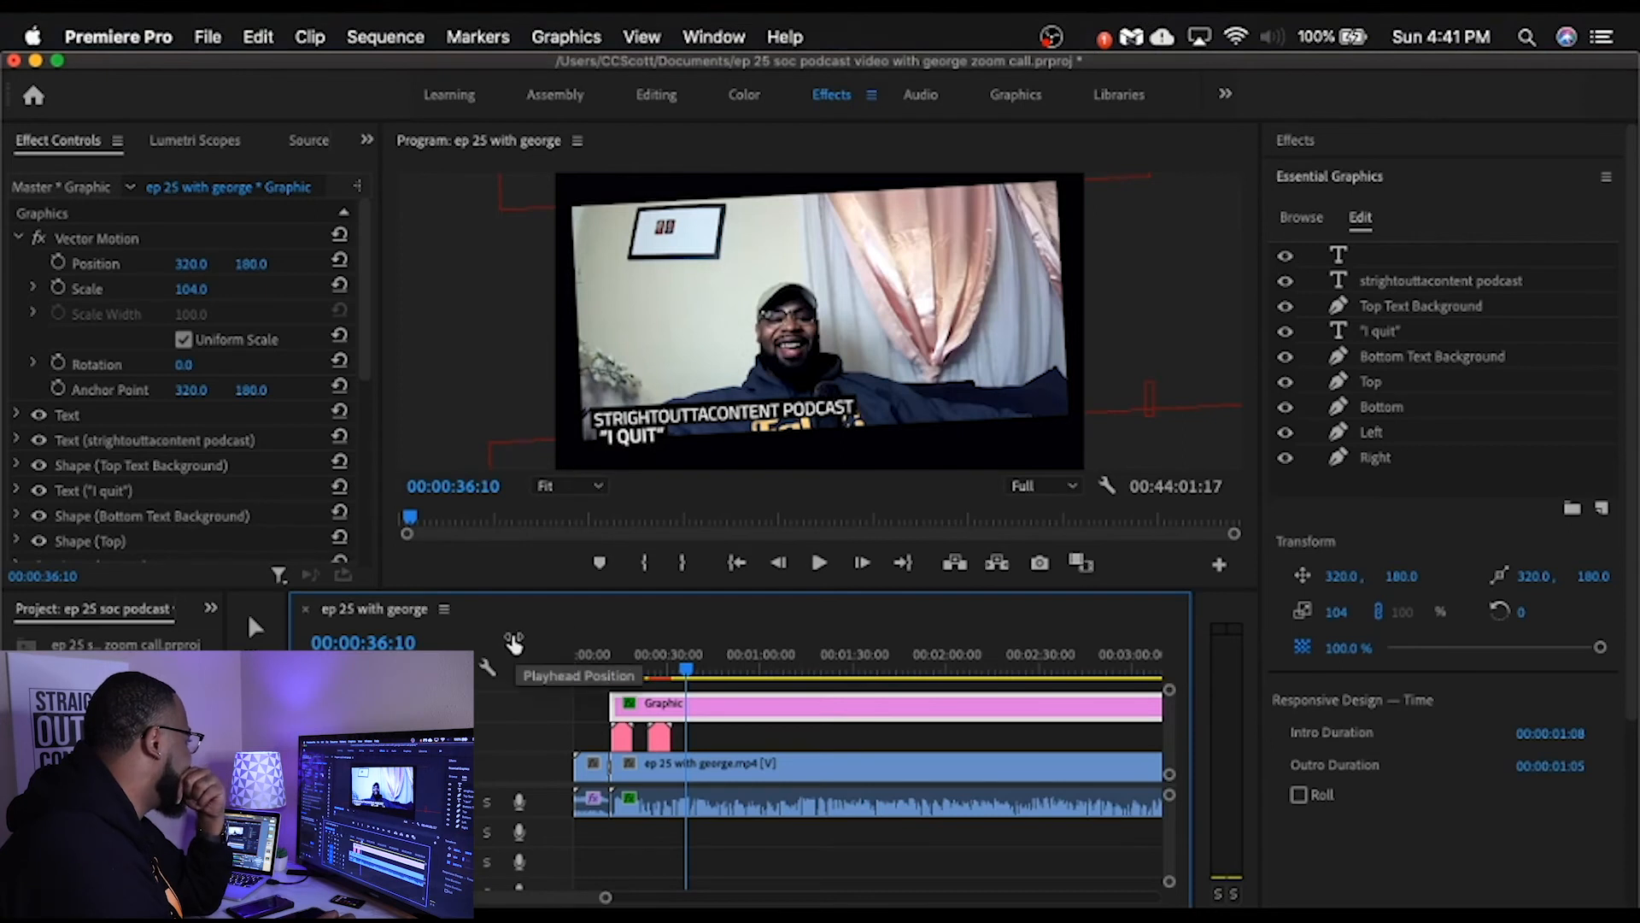
{"action": "left_click", "coordinate": [253, 267]}
{"action": "left_click_drag", "start_coordinate": [252, 266], "coordinate": [203, 289]}
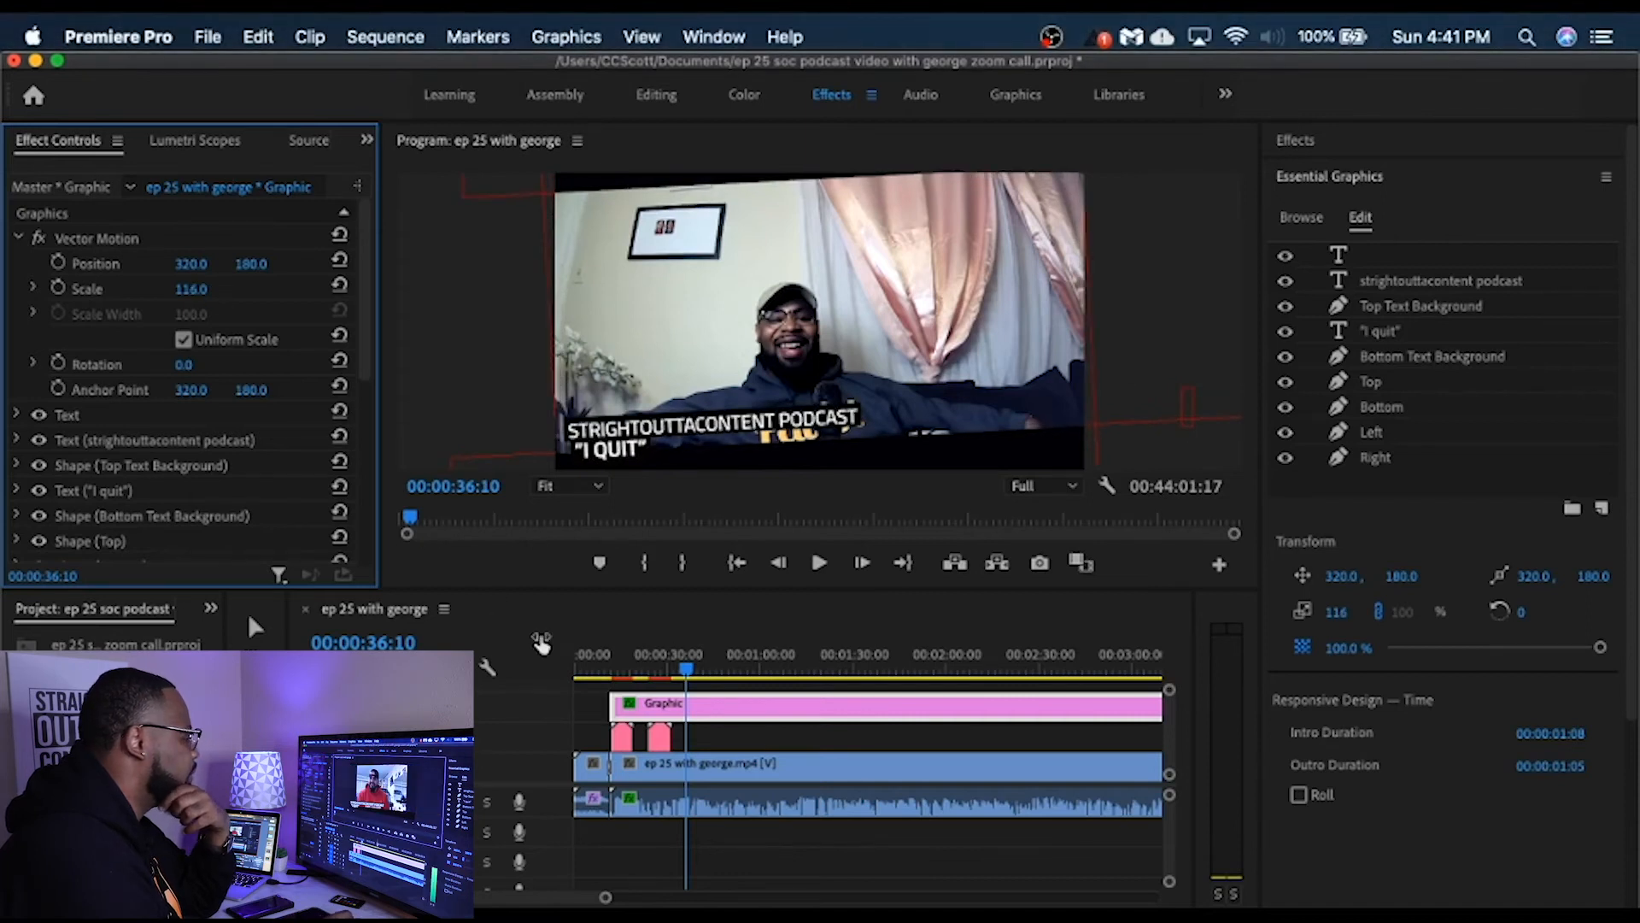
{"action": "left_click", "coordinate": [818, 562]}
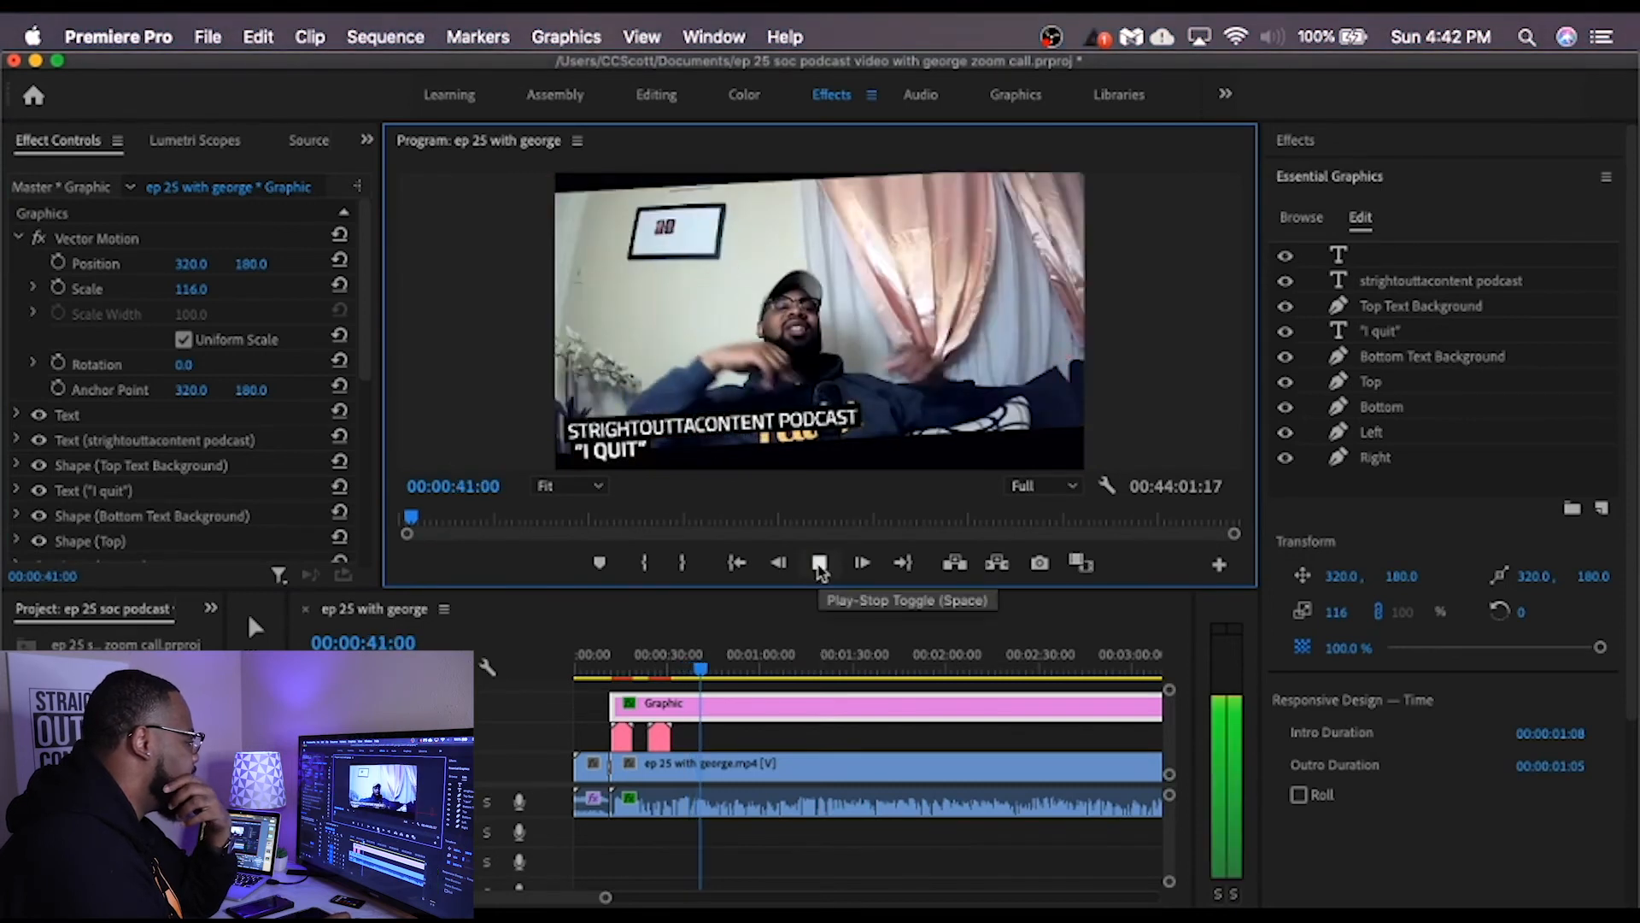
{"action": "left_click", "coordinate": [820, 567]}
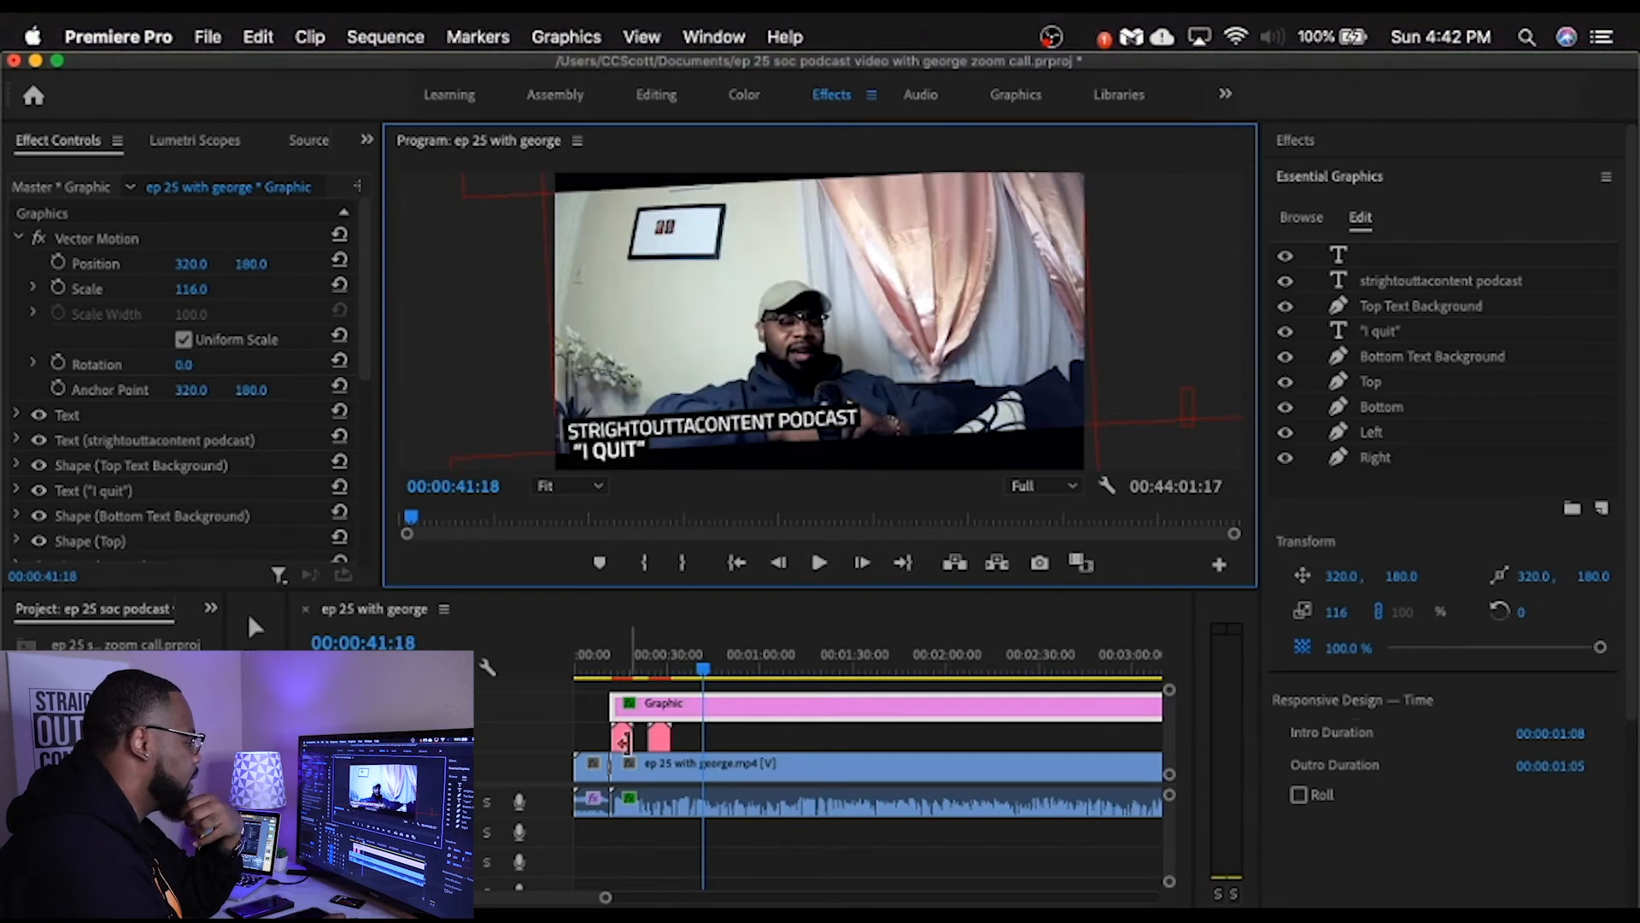
Step: Set the vertical scale of the framed graphic's "strightouttacontent podcast" text to 34
{"action": "left_click", "coordinate": [711, 422]}
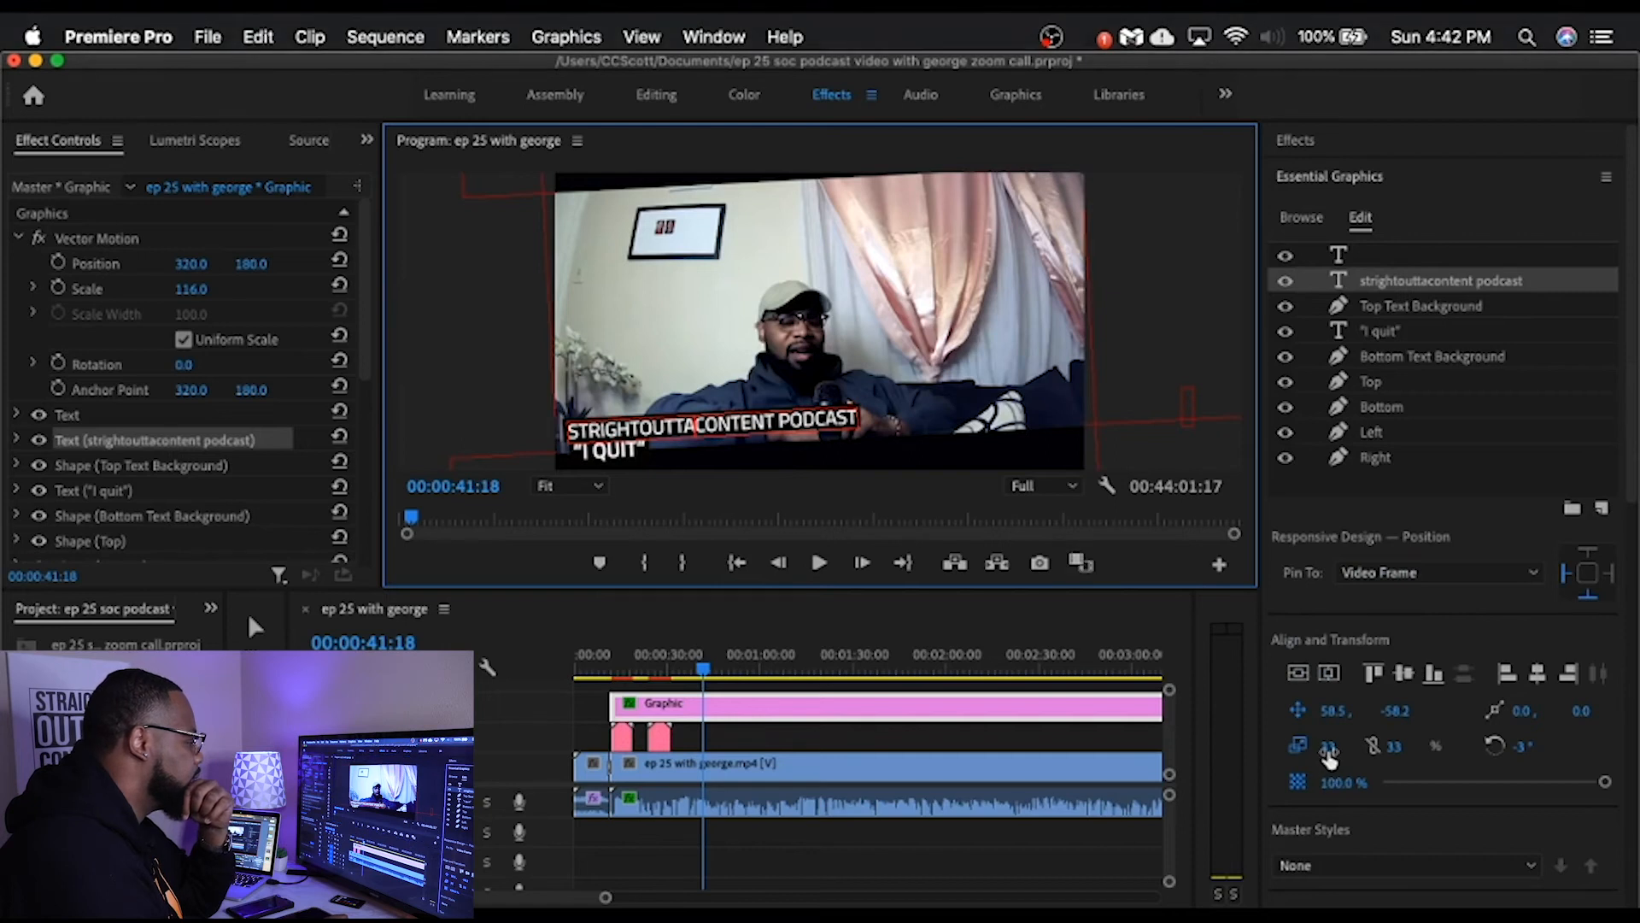
{"action": "left_click", "coordinate": [1329, 751]}
{"action": "mouse_move", "coordinate": [1330, 746]}
{"action": "left_mouse_down"}
{"action": "mouse_move", "coordinate": [1353, 746]}
{"action": "mouse_move", "coordinate": [1330, 745]}
{"action": "left_mouse_up"}
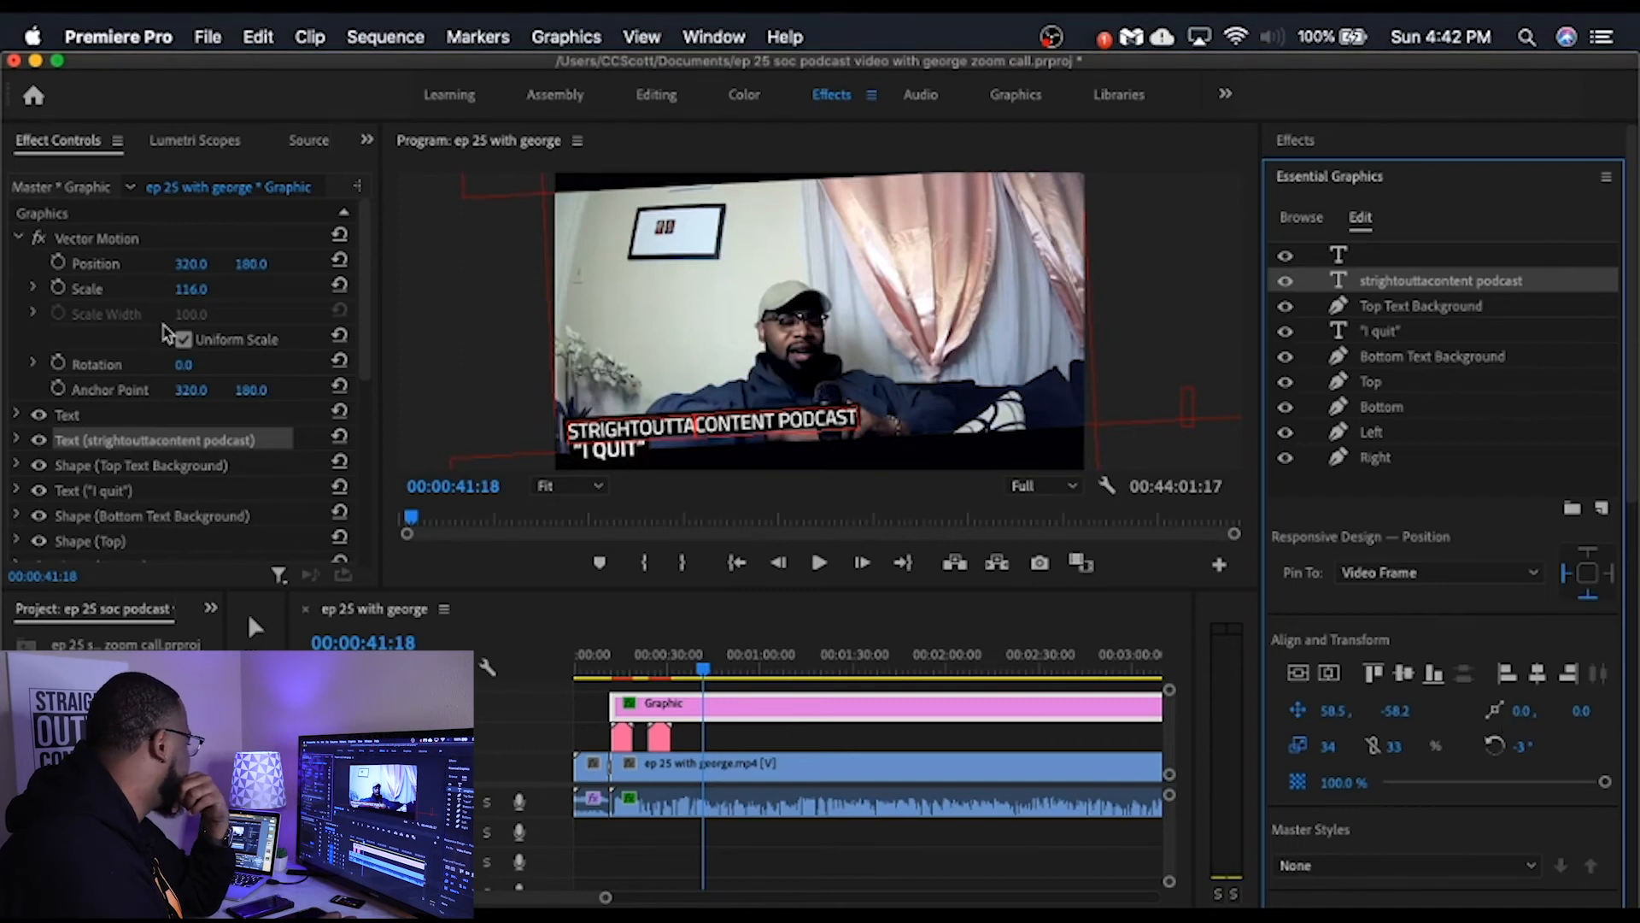
Step: Expand the transform properties of the "strightouttacontent podcast" text layer and try adjusting its vertical scale there
{"action": "left_click", "coordinate": [17, 440]}
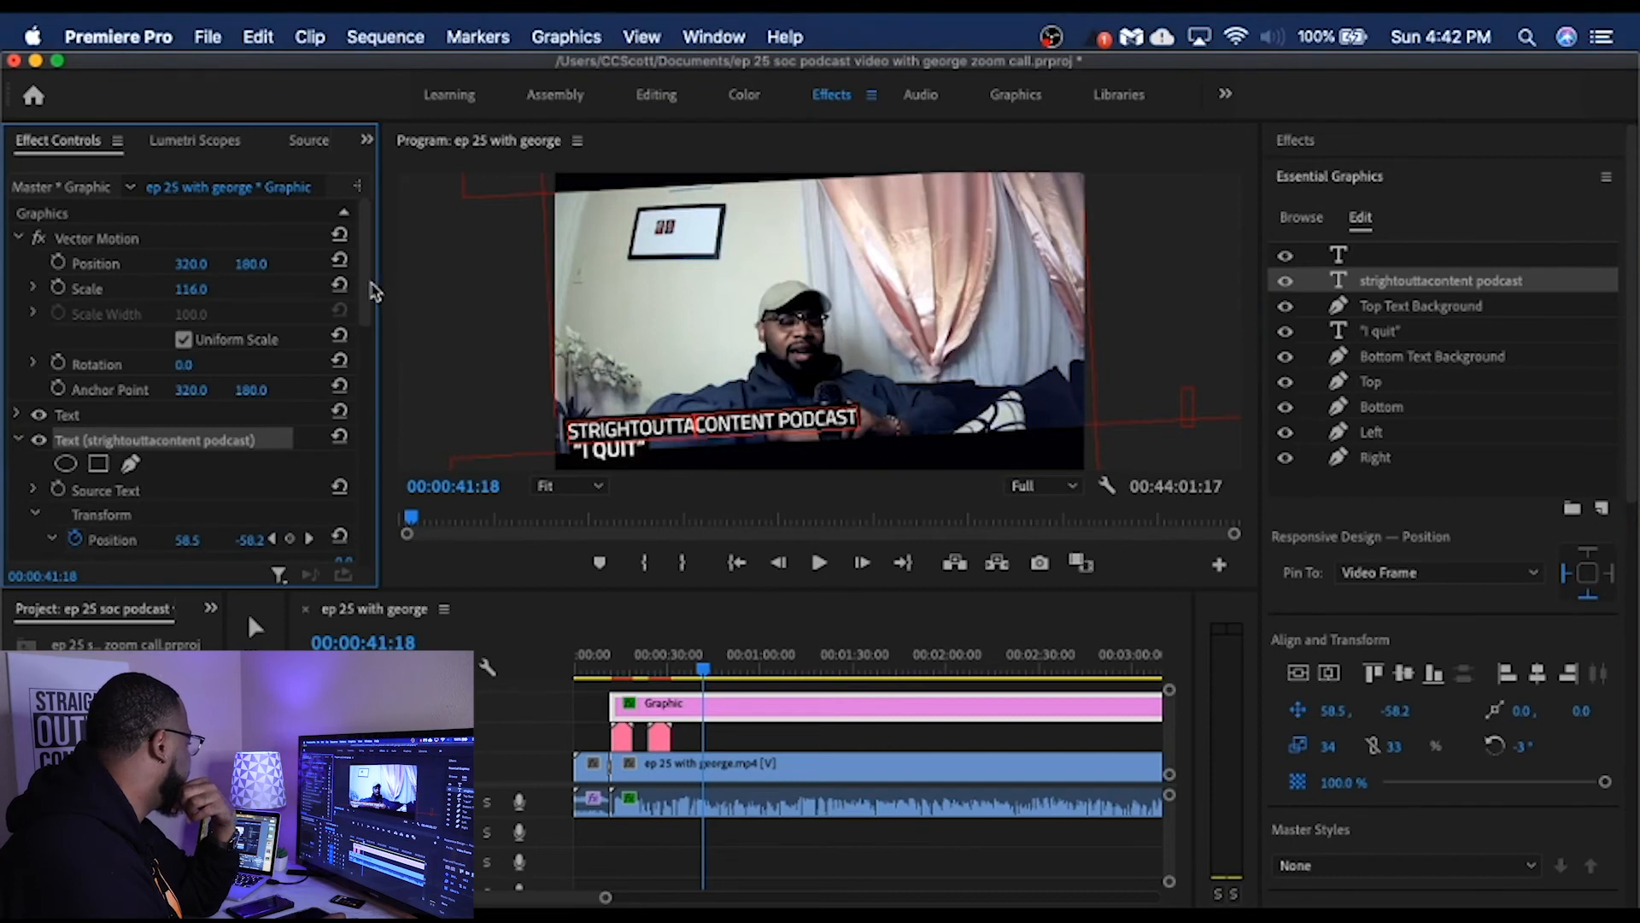
{"action": "scroll", "coordinate": [373, 293], "scroll_direction": "down", "scroll_amount": 8}
{"action": "left_click_drag", "start_coordinate": [363, 378], "coordinate": [370, 304]}
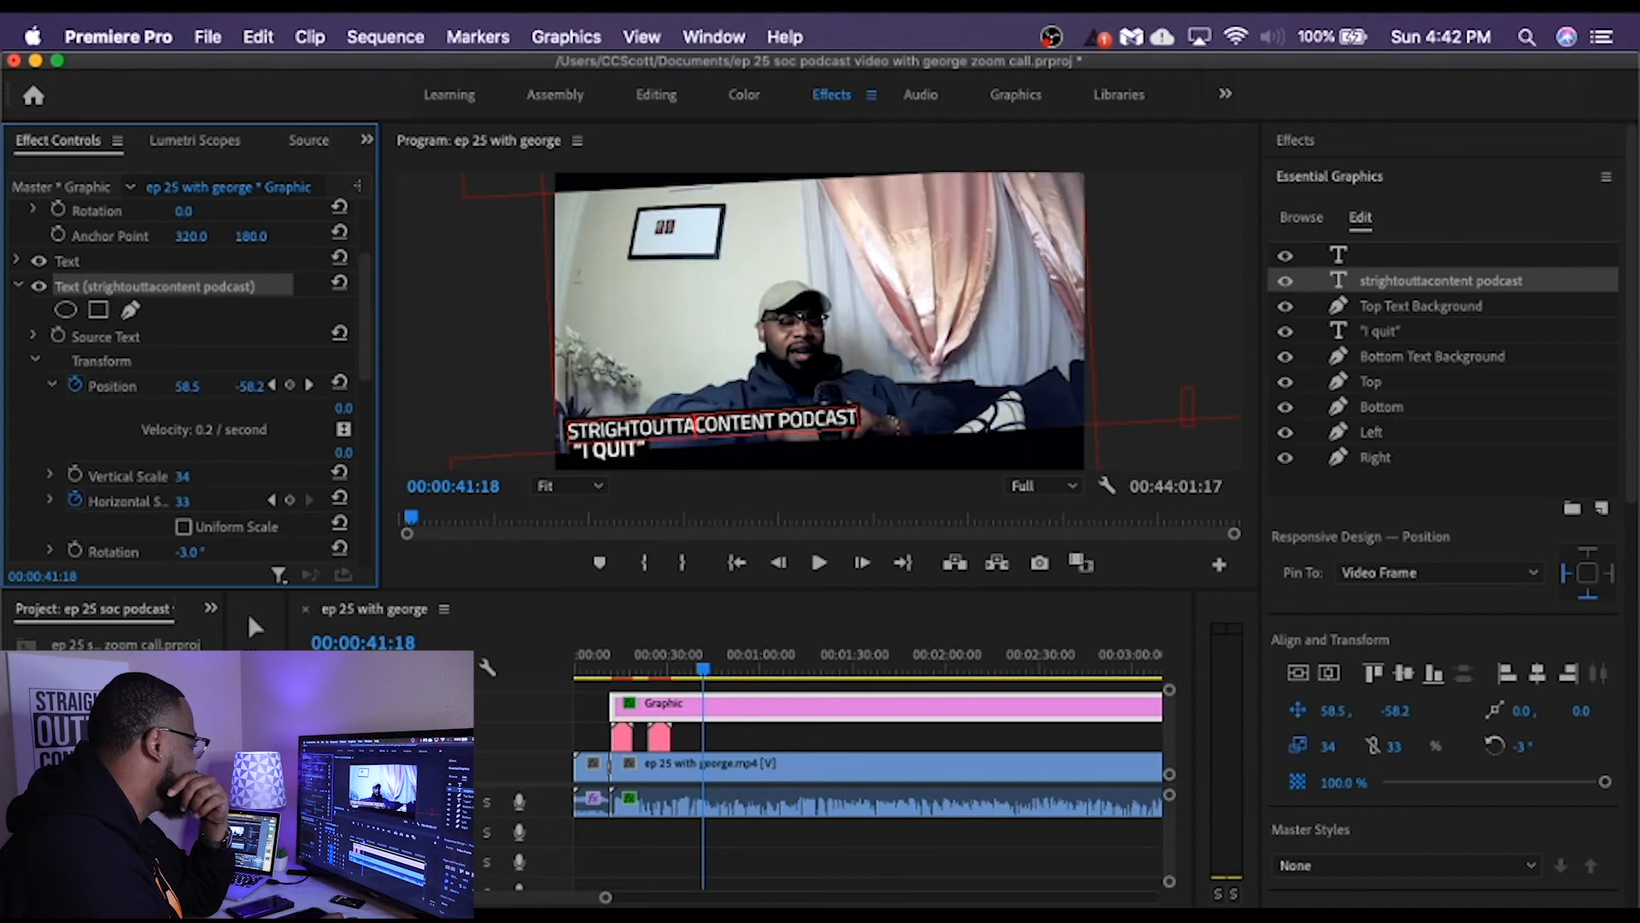
{"action": "left_click_drag", "start_coordinate": [183, 476], "coordinate": [183, 477]}
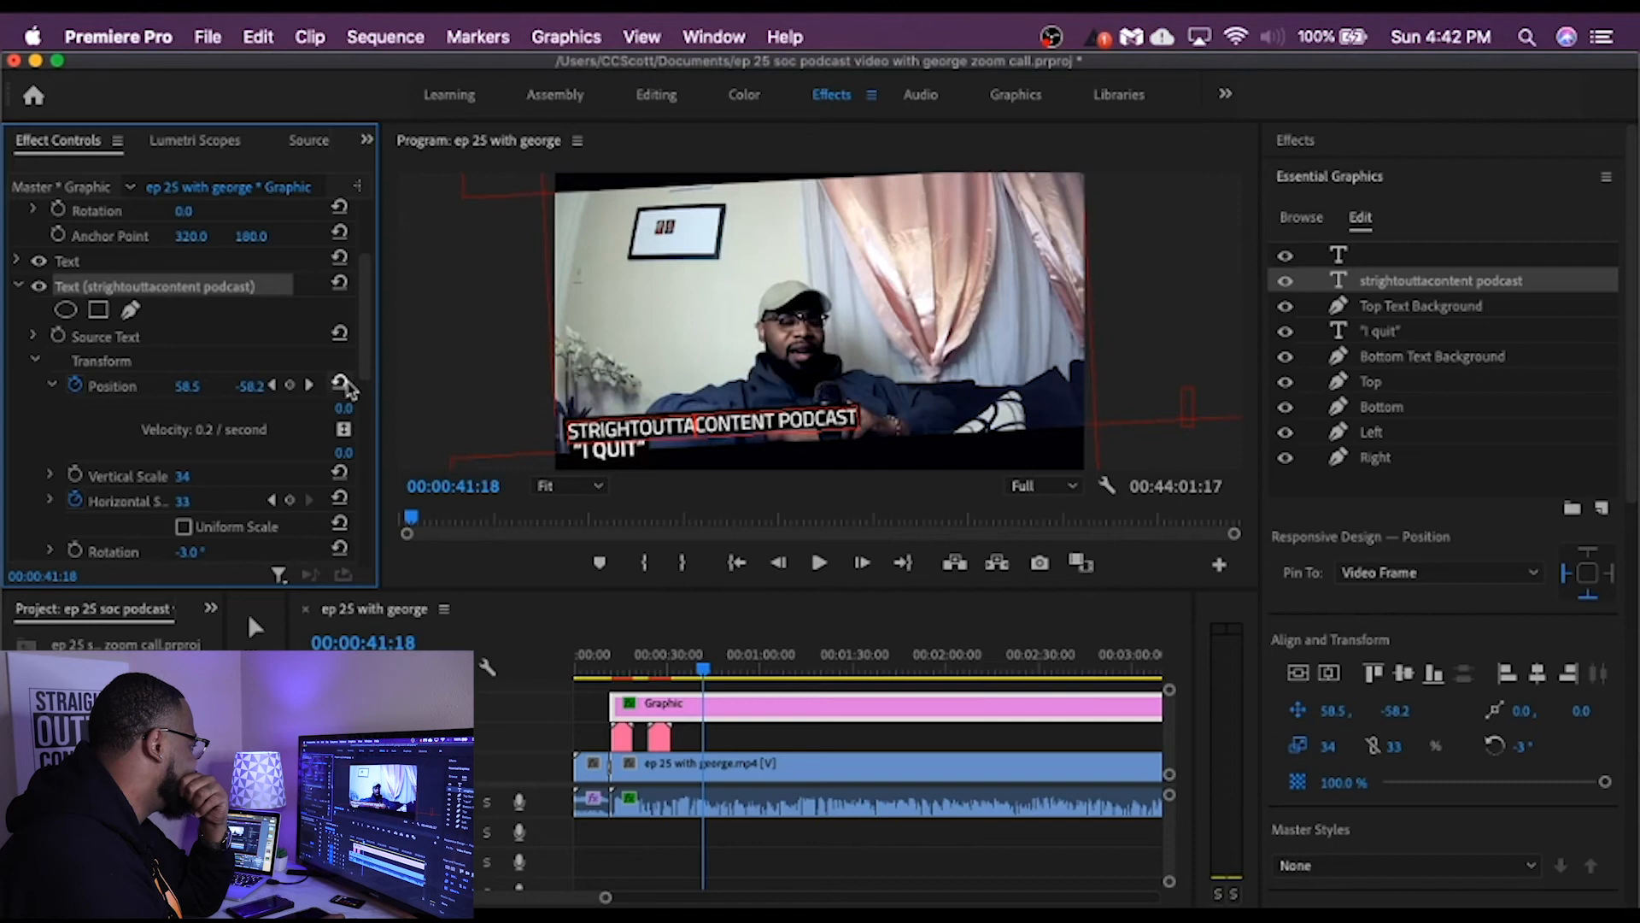
Step: Move the "strightouttacontent podcast" text to position 54.5, -50.2 and set its vertical anchor point to 3.0
{"action": "scroll", "coordinate": [366, 372], "scroll_direction": "up", "scroll_amount": 6}
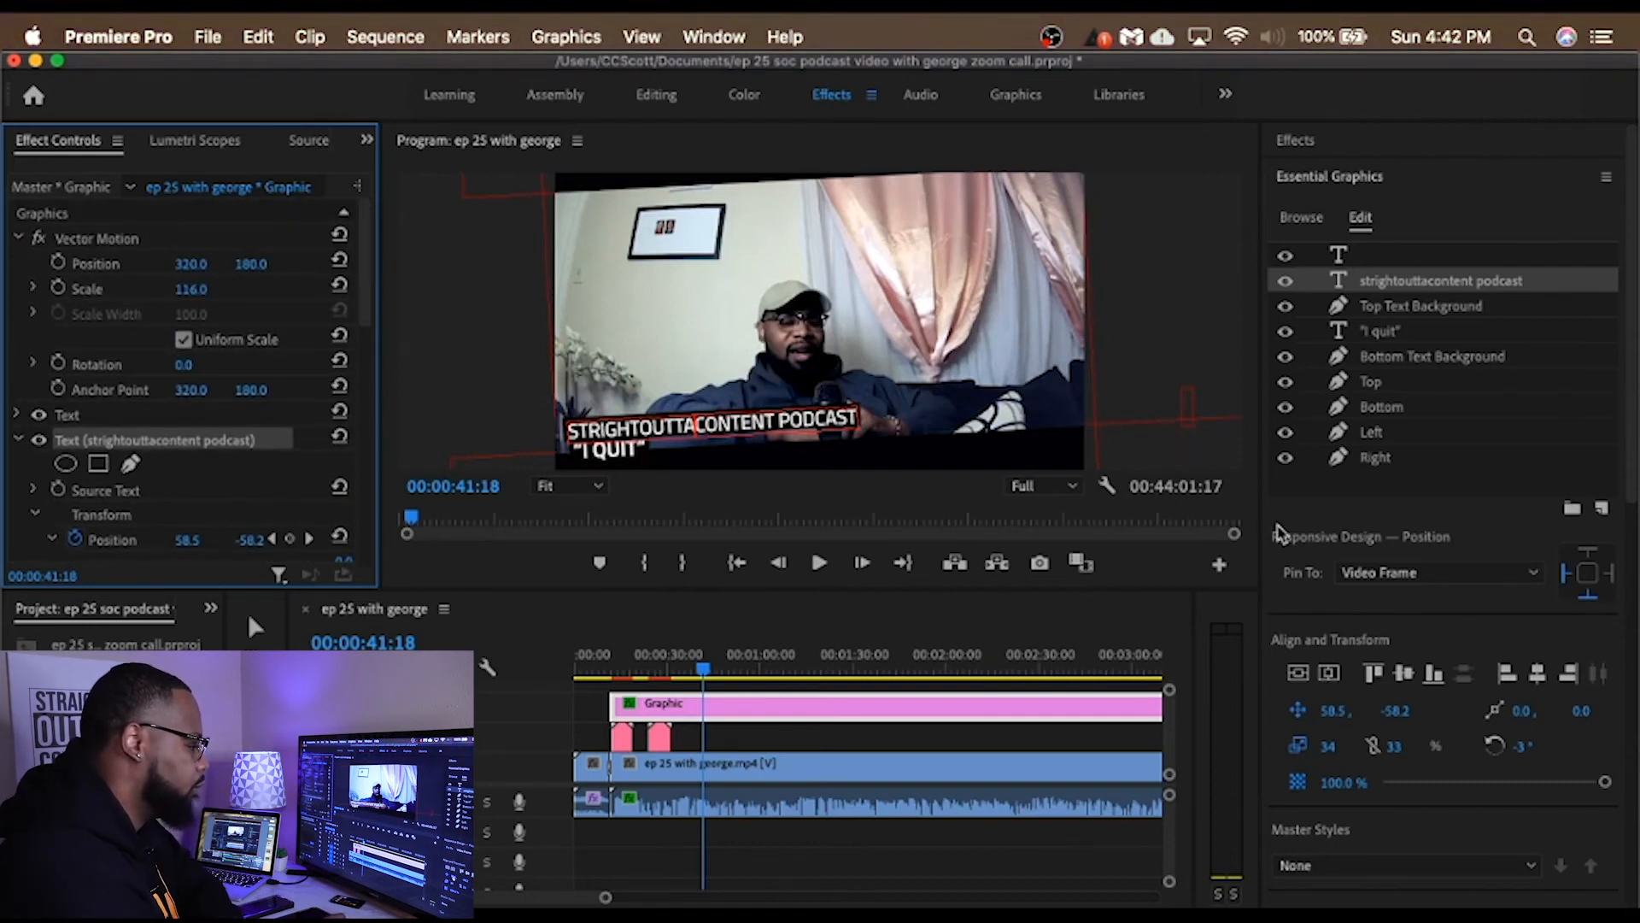
{"action": "left_click_drag", "start_coordinate": [1332, 711], "coordinate": [1326, 710]}
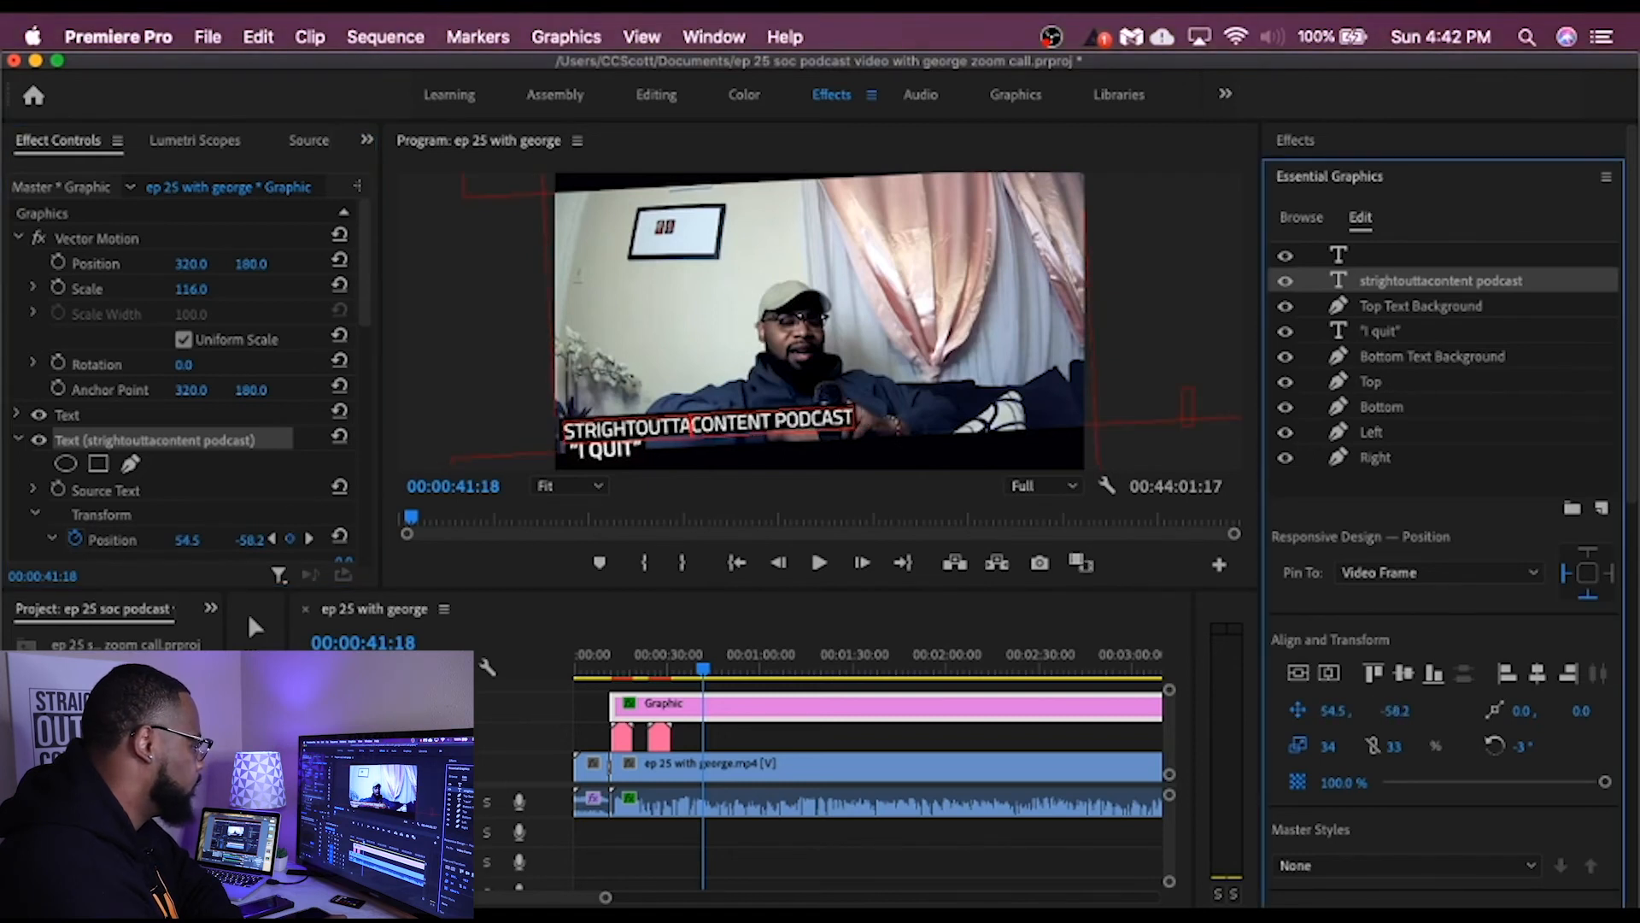
{"action": "left_click_drag", "start_coordinate": [1395, 710], "coordinate": [1402, 711]}
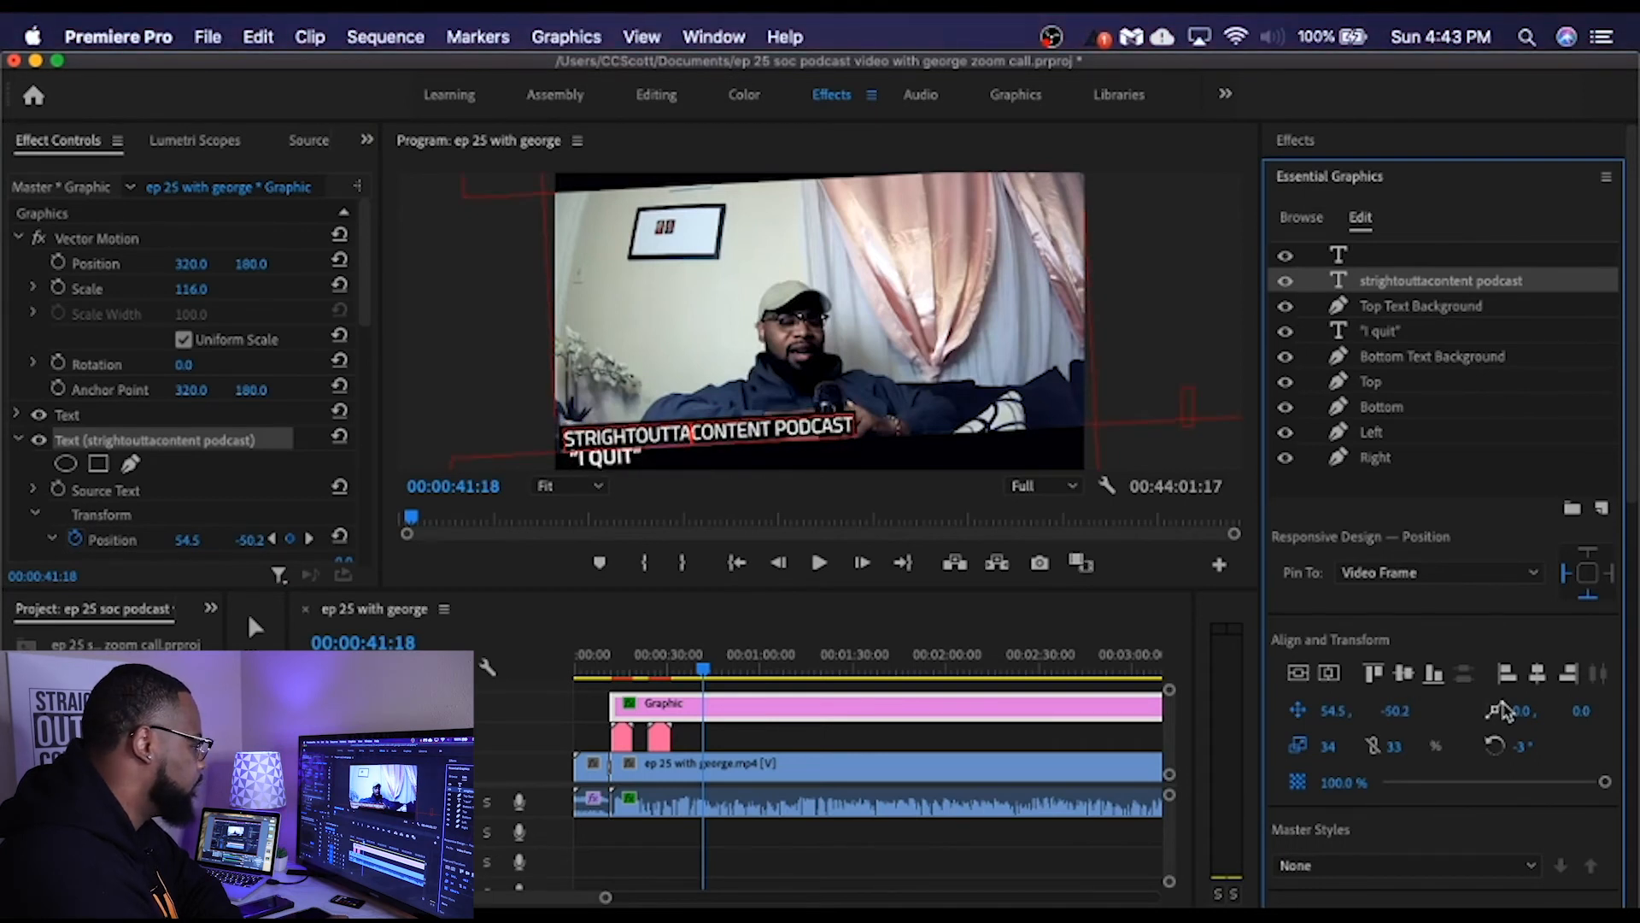
{"action": "left_click_drag", "start_coordinate": [1522, 711], "coordinate": [1586, 710]}
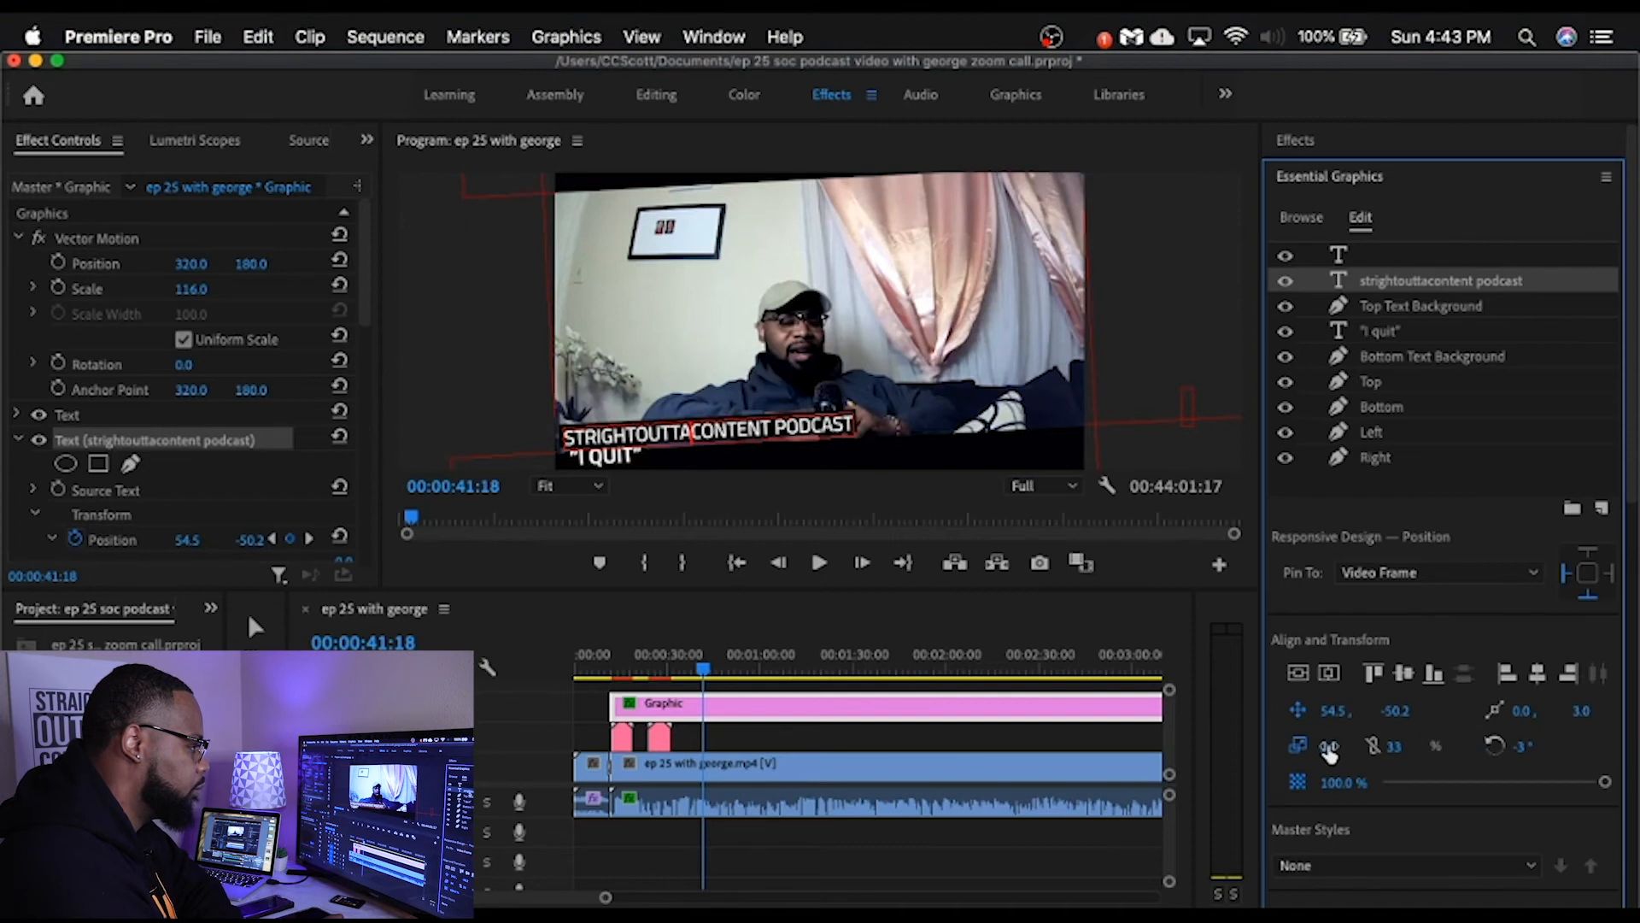
Step: Scale the framed graphic's Motion to 102 and set the Top Text Background shape's horizontal position to -4.3
{"action": "left_click", "coordinate": [1385, 312]}
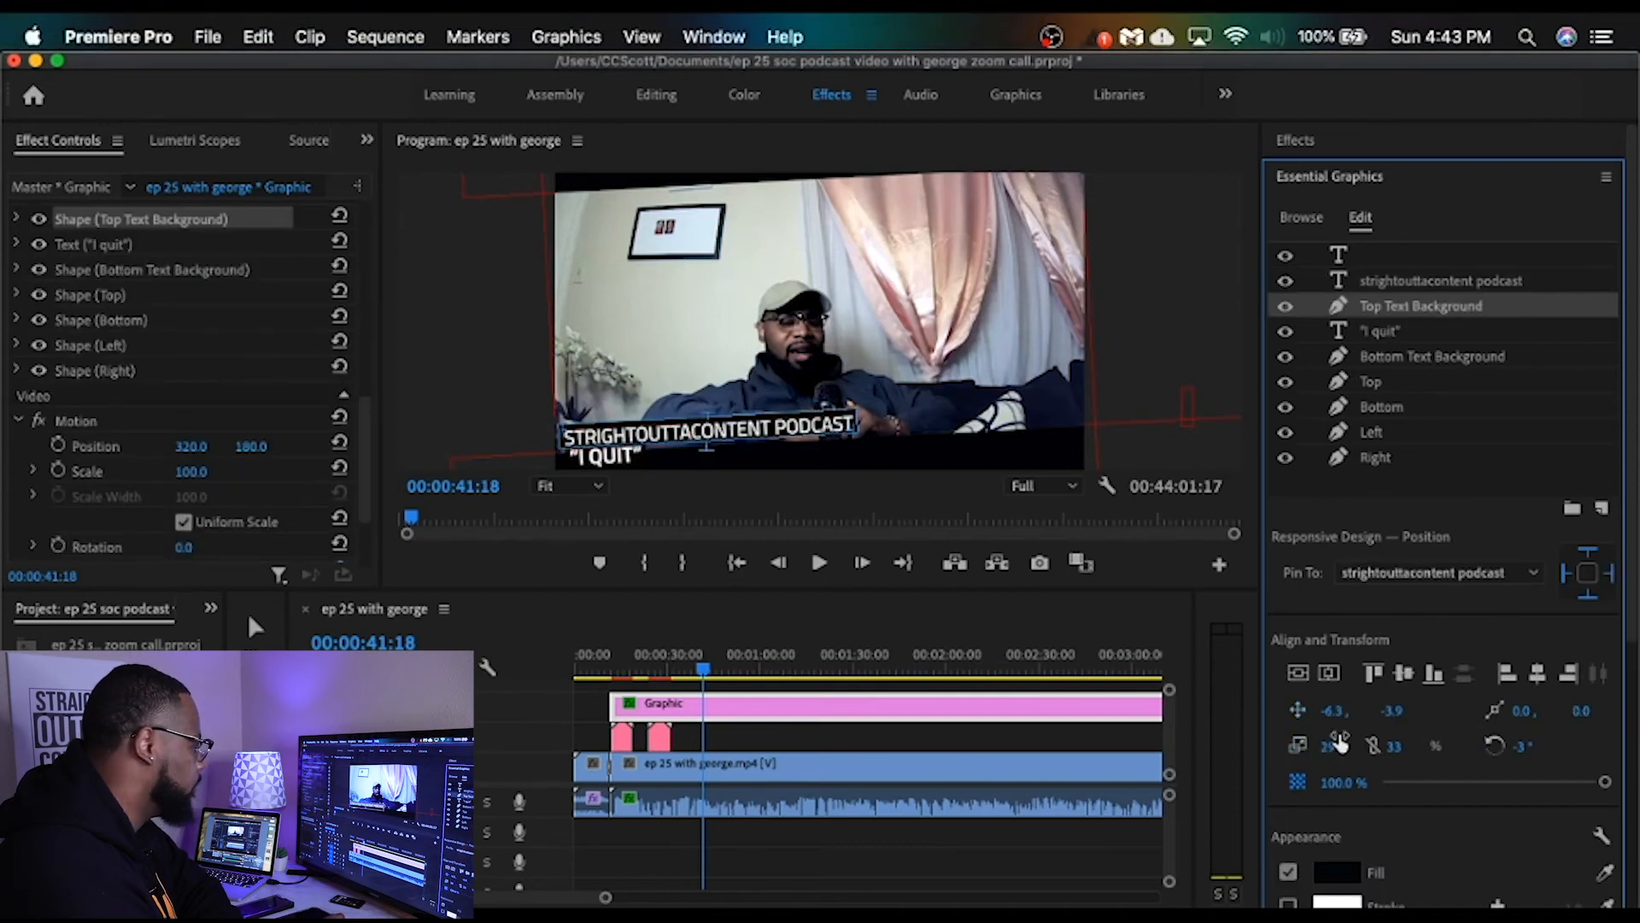
{"action": "mouse_move", "coordinate": [1327, 749]}
{"action": "left_mouse_down"}
{"action": "mouse_move", "coordinate": [1348, 749]}
{"action": "mouse_move", "coordinate": [1329, 746]}
{"action": "left_mouse_up"}
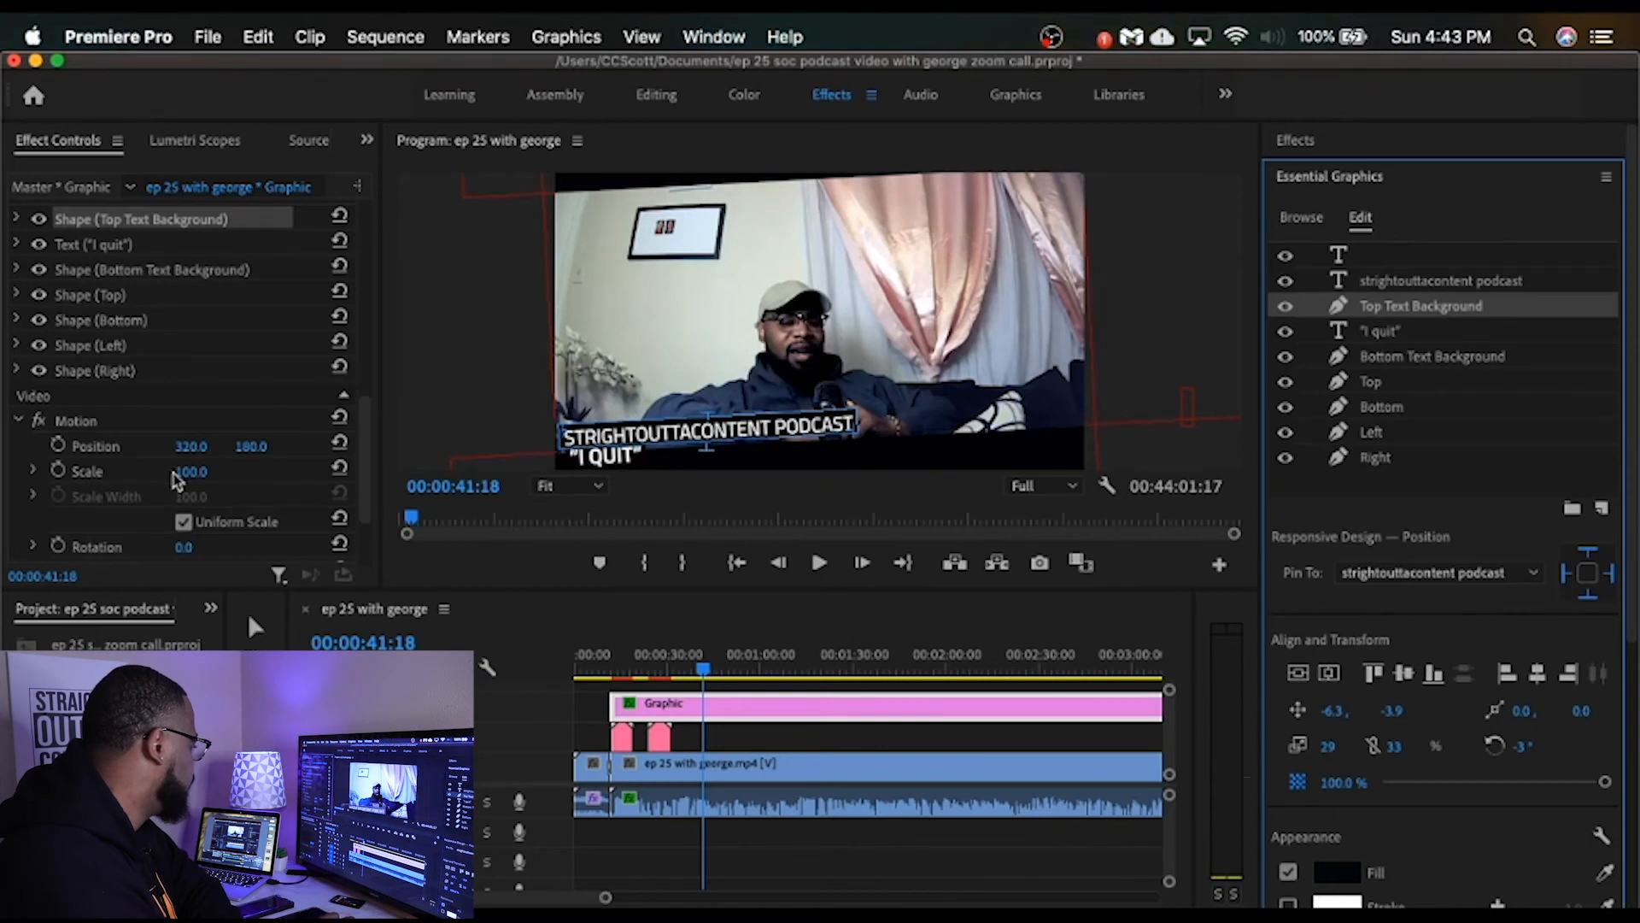
{"action": "left_click_drag", "start_coordinate": [190, 472], "coordinate": [189, 472]}
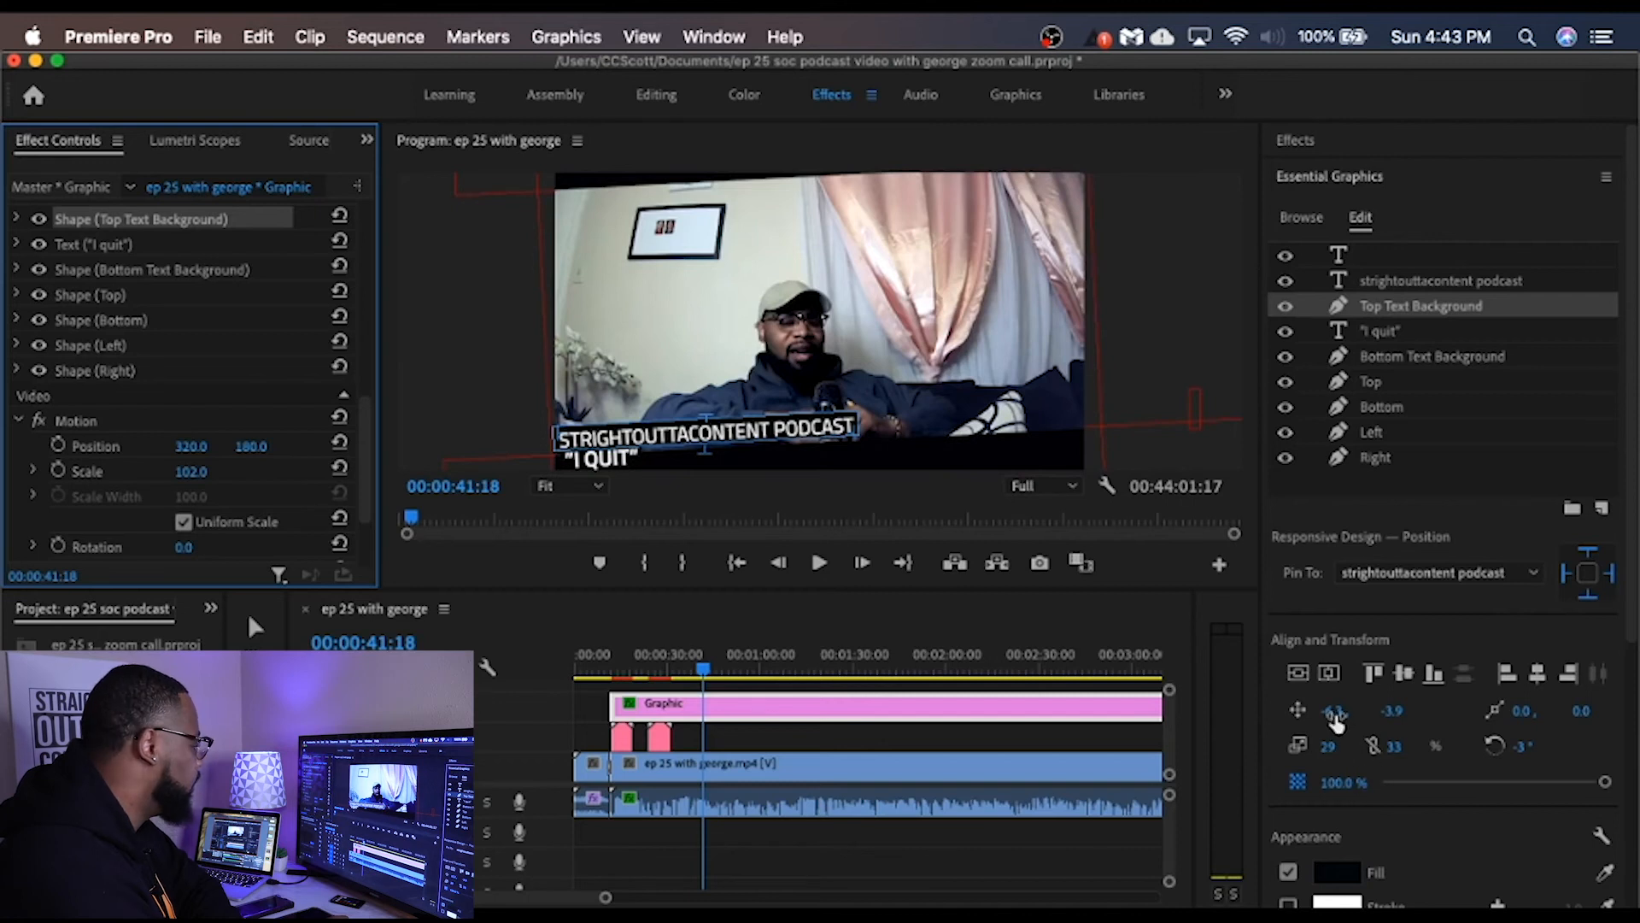
{"action": "left_click_drag", "start_coordinate": [1335, 722], "coordinate": [1357, 722]}
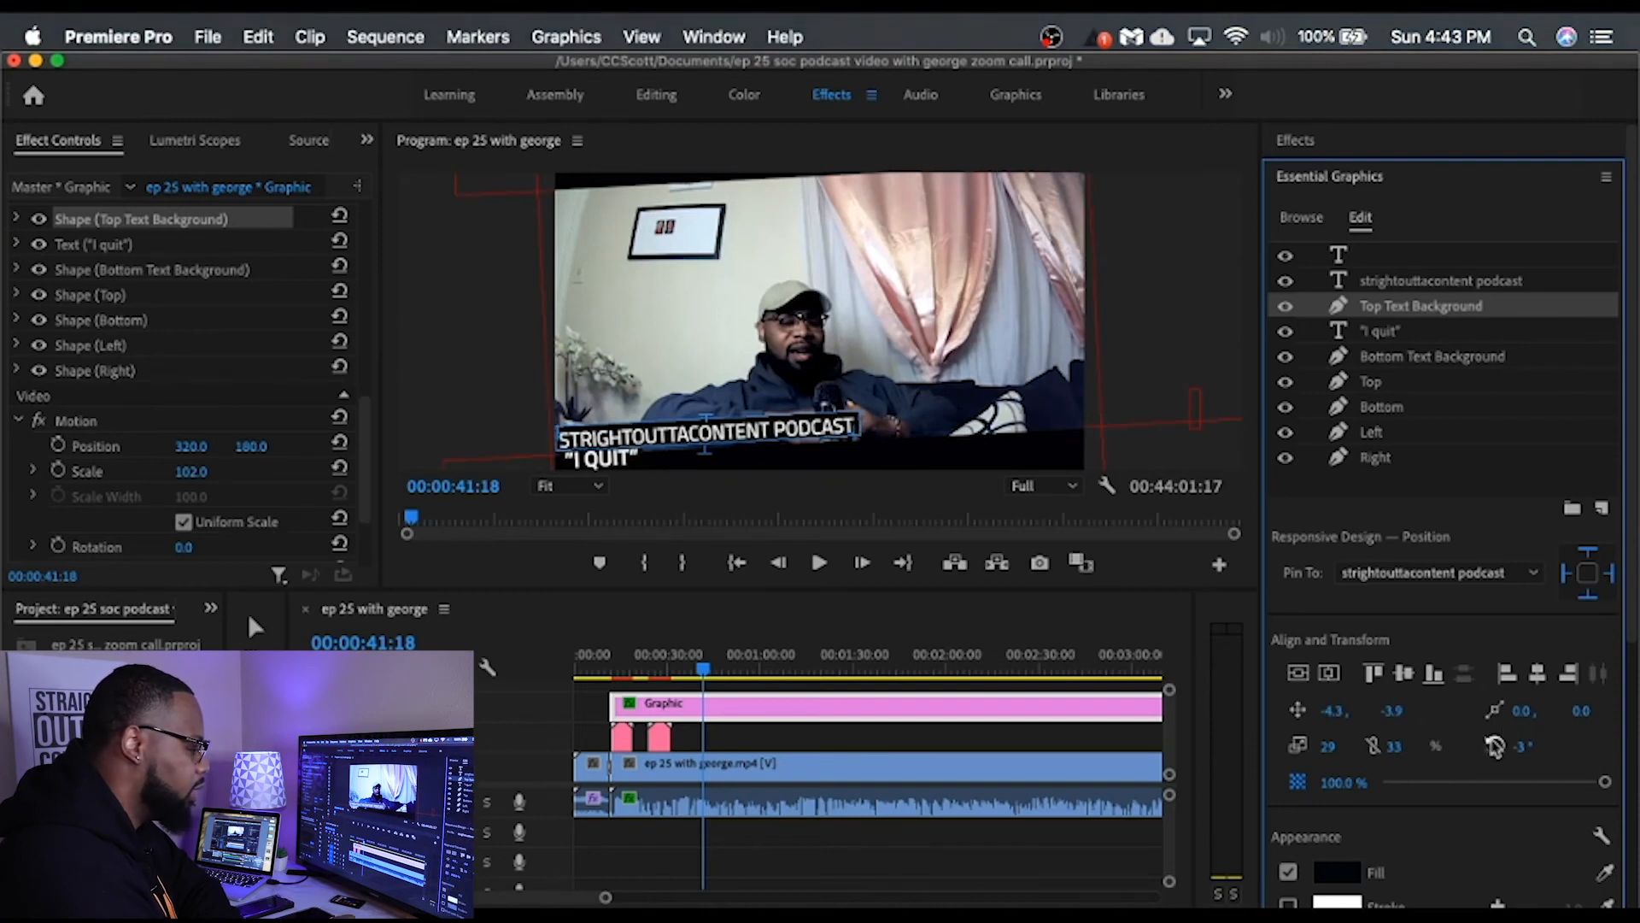
{"action": "scroll", "coordinate": [1508, 781], "scroll_direction": "down", "scroll_amount": 2}
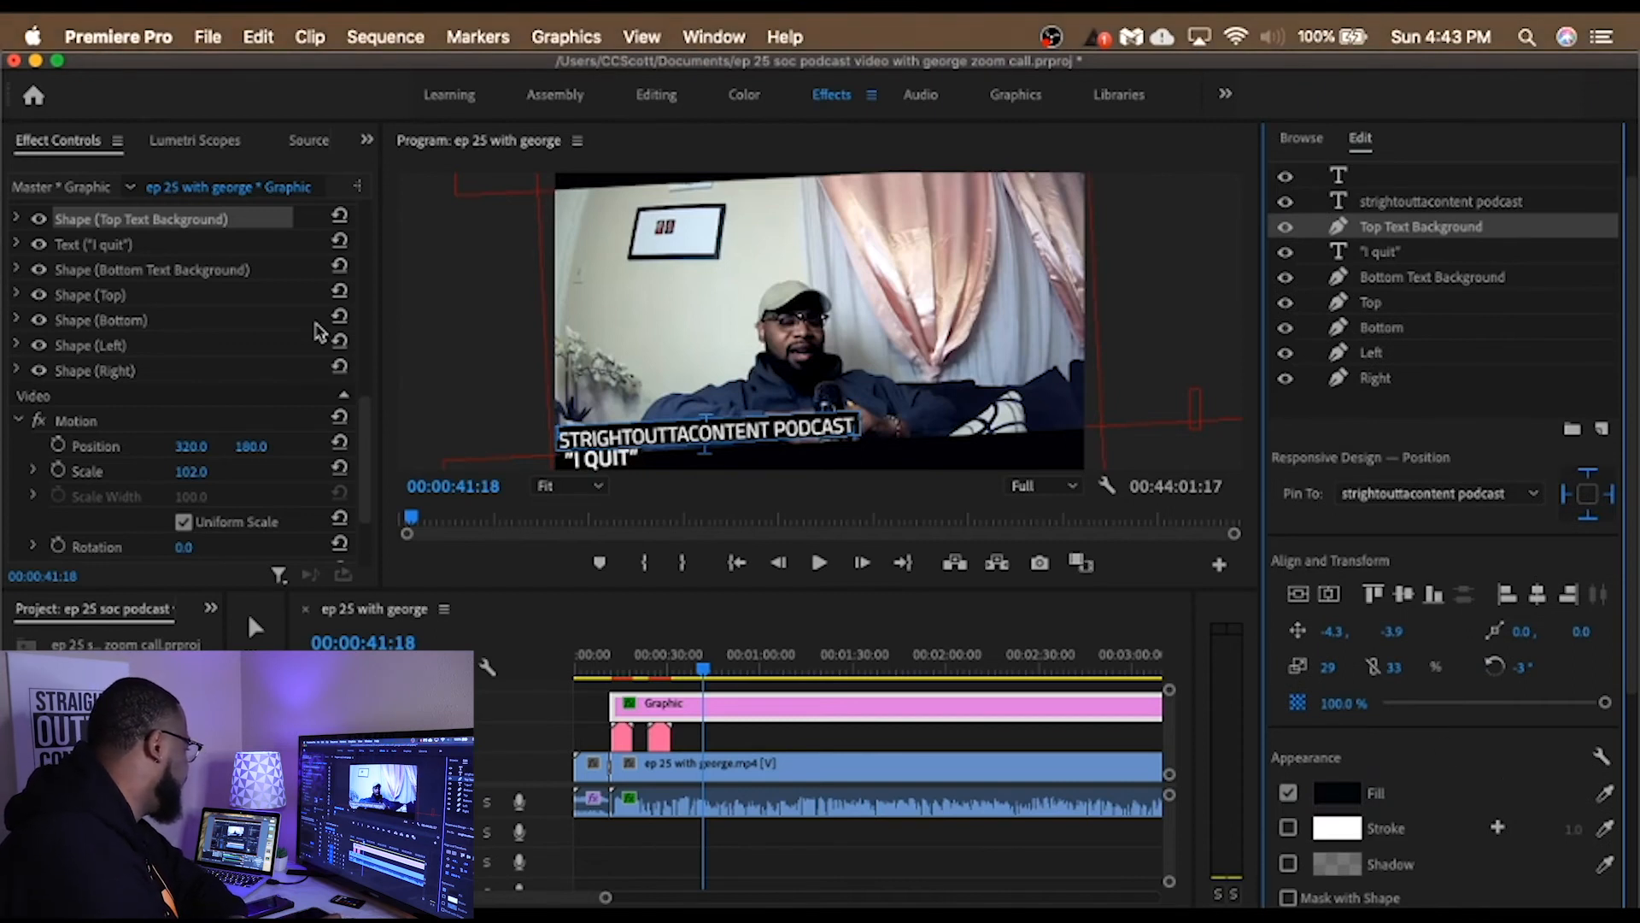
{"action": "left_click_drag", "start_coordinate": [194, 448], "coordinate": [196, 448]}
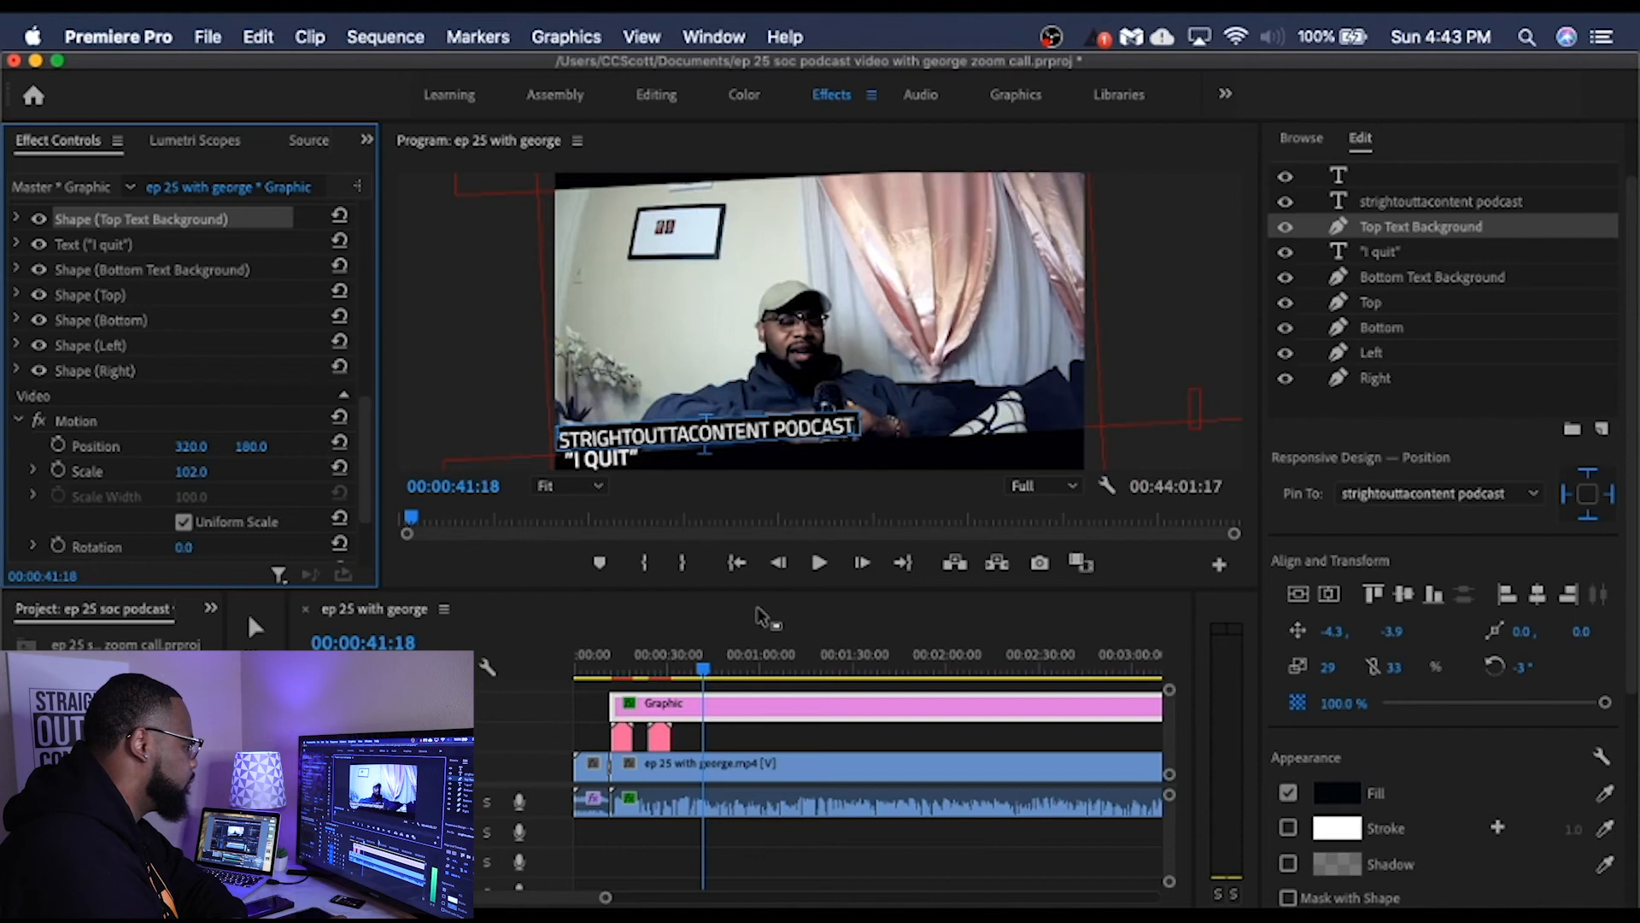
Step: Play back the framed graphic over the call, and set its Vector Motion scale to 103 and rotation to 3°
{"action": "left_click", "coordinate": [813, 565]}
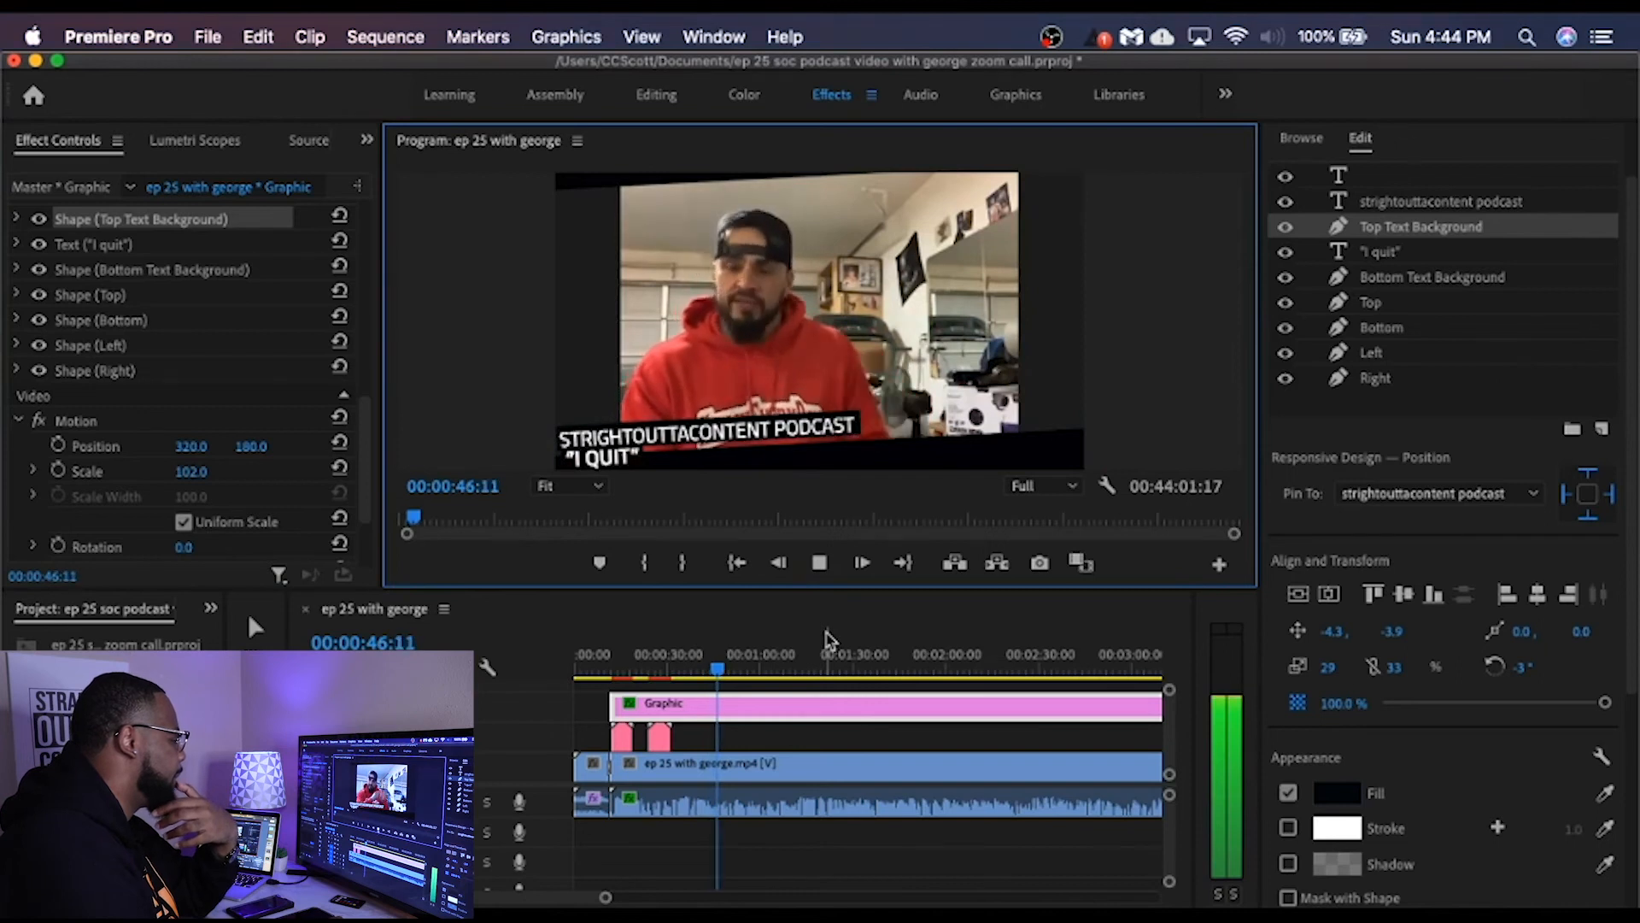
{"action": "left_click", "coordinate": [818, 564]}
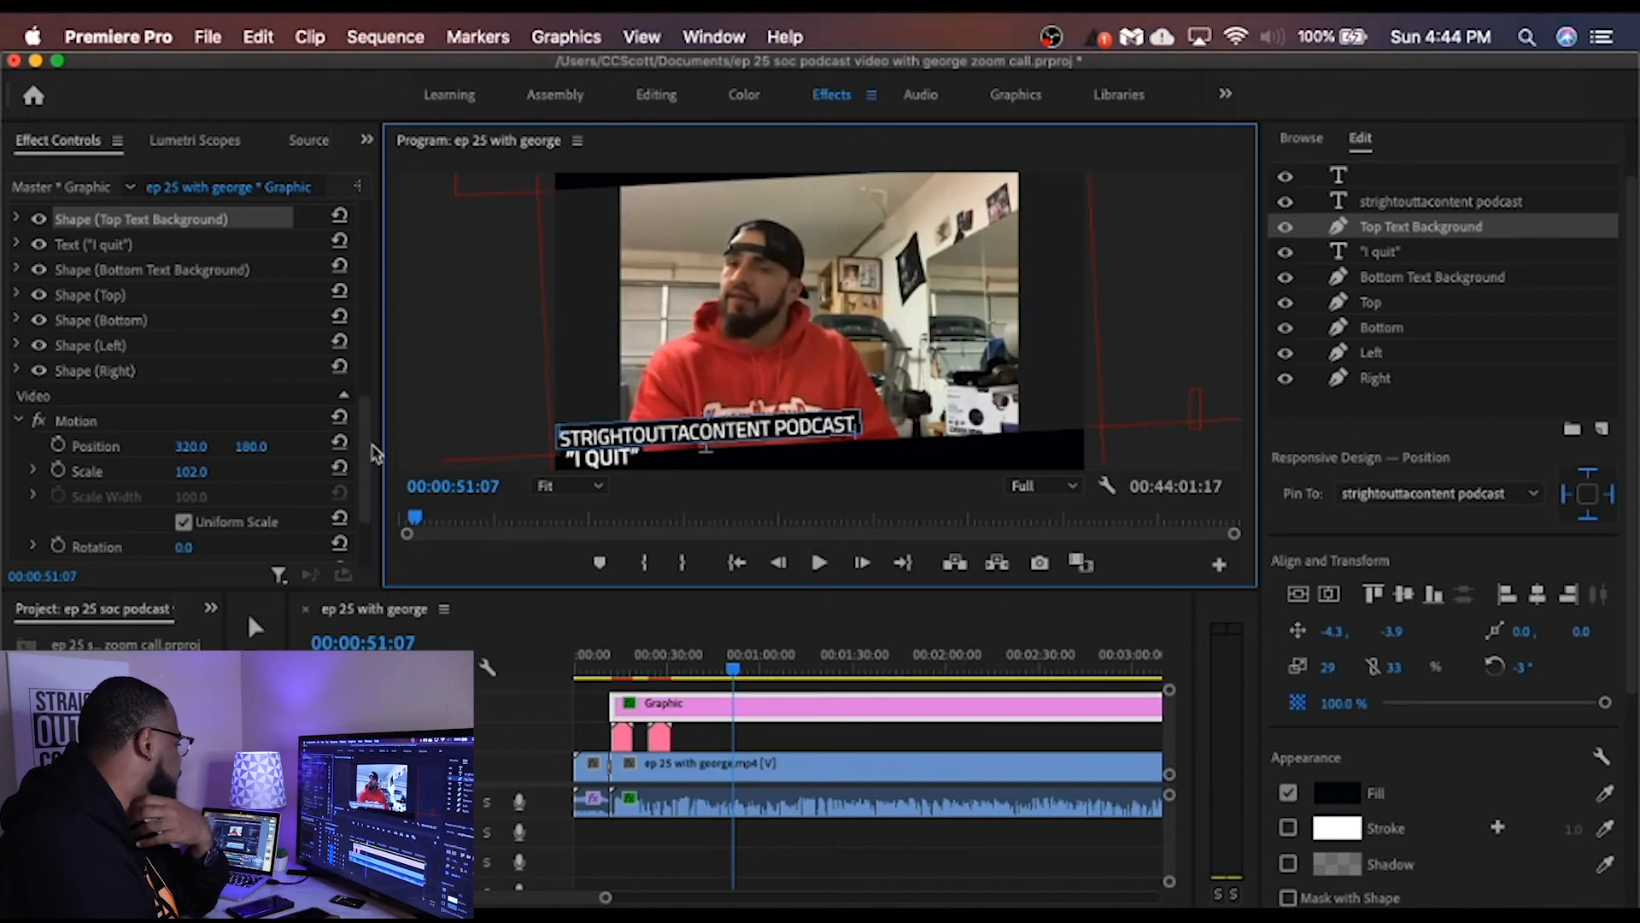
{"action": "left_click_drag", "start_coordinate": [374, 450], "coordinate": [372, 491]}
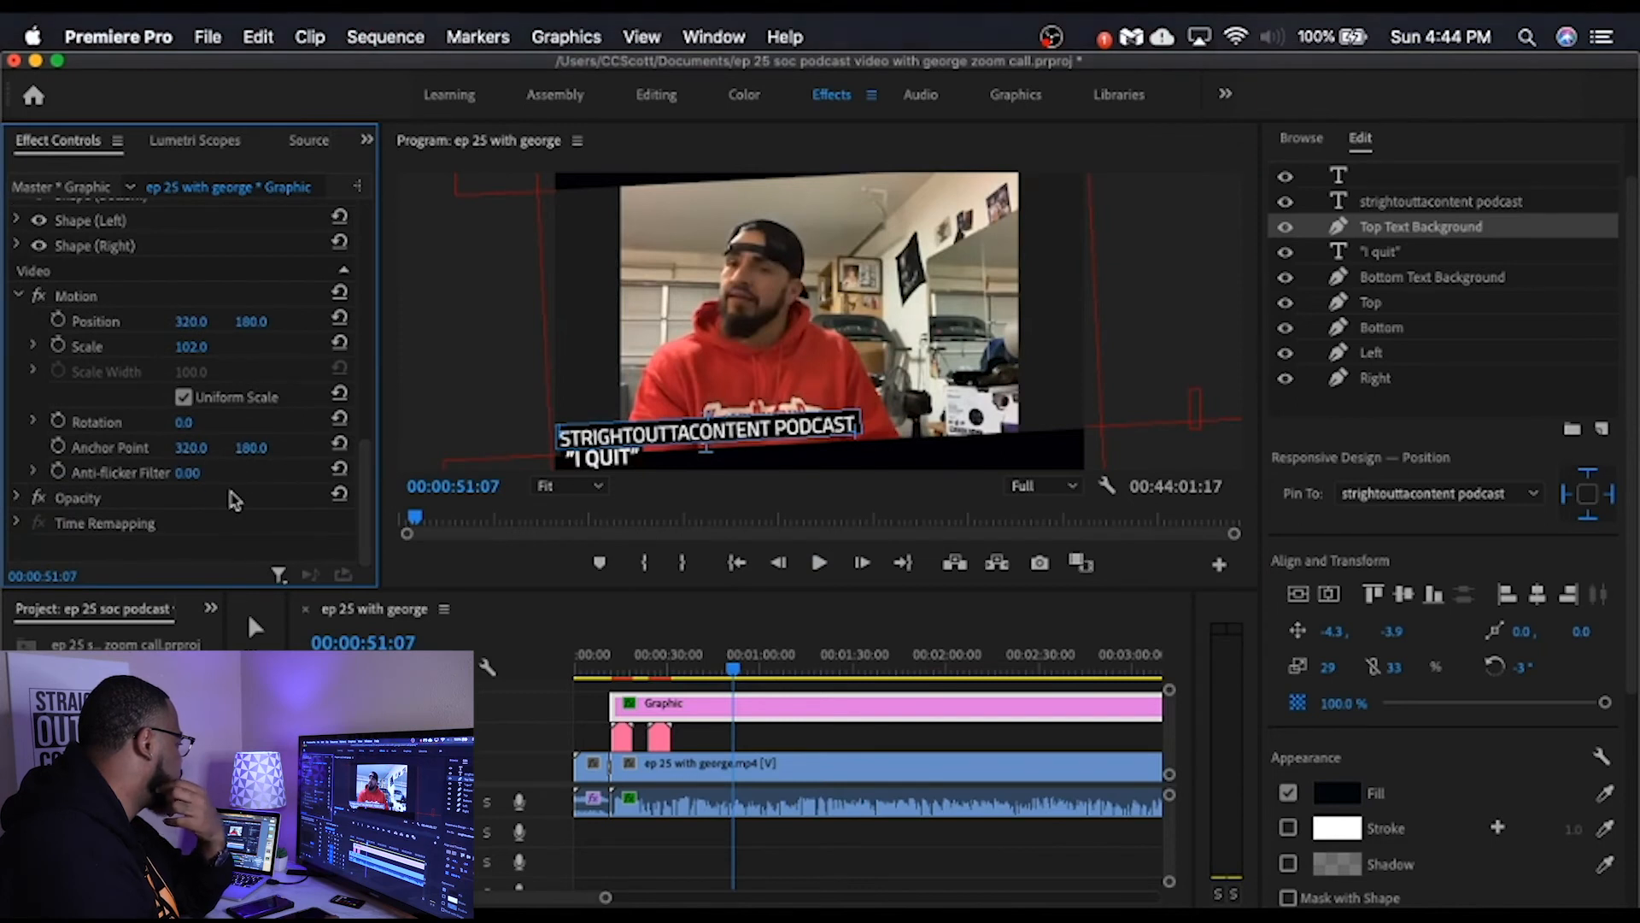
{"action": "left_click_drag", "start_coordinate": [373, 499], "coordinate": [369, 253]}
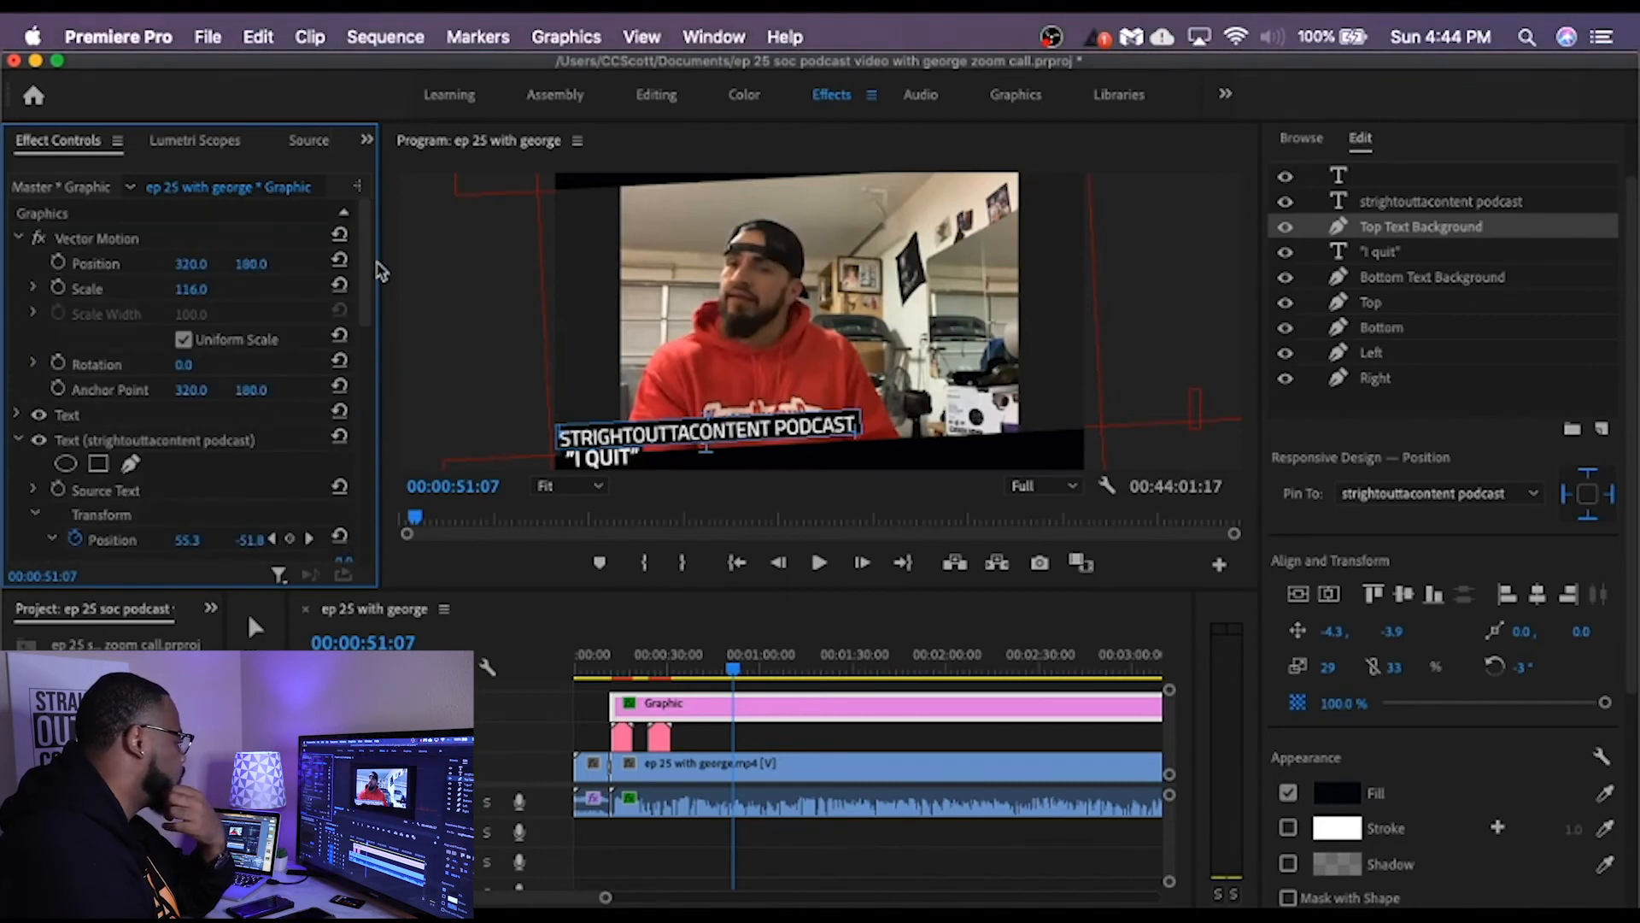
{"action": "left_click_drag", "start_coordinate": [201, 289], "coordinate": [190, 288]}
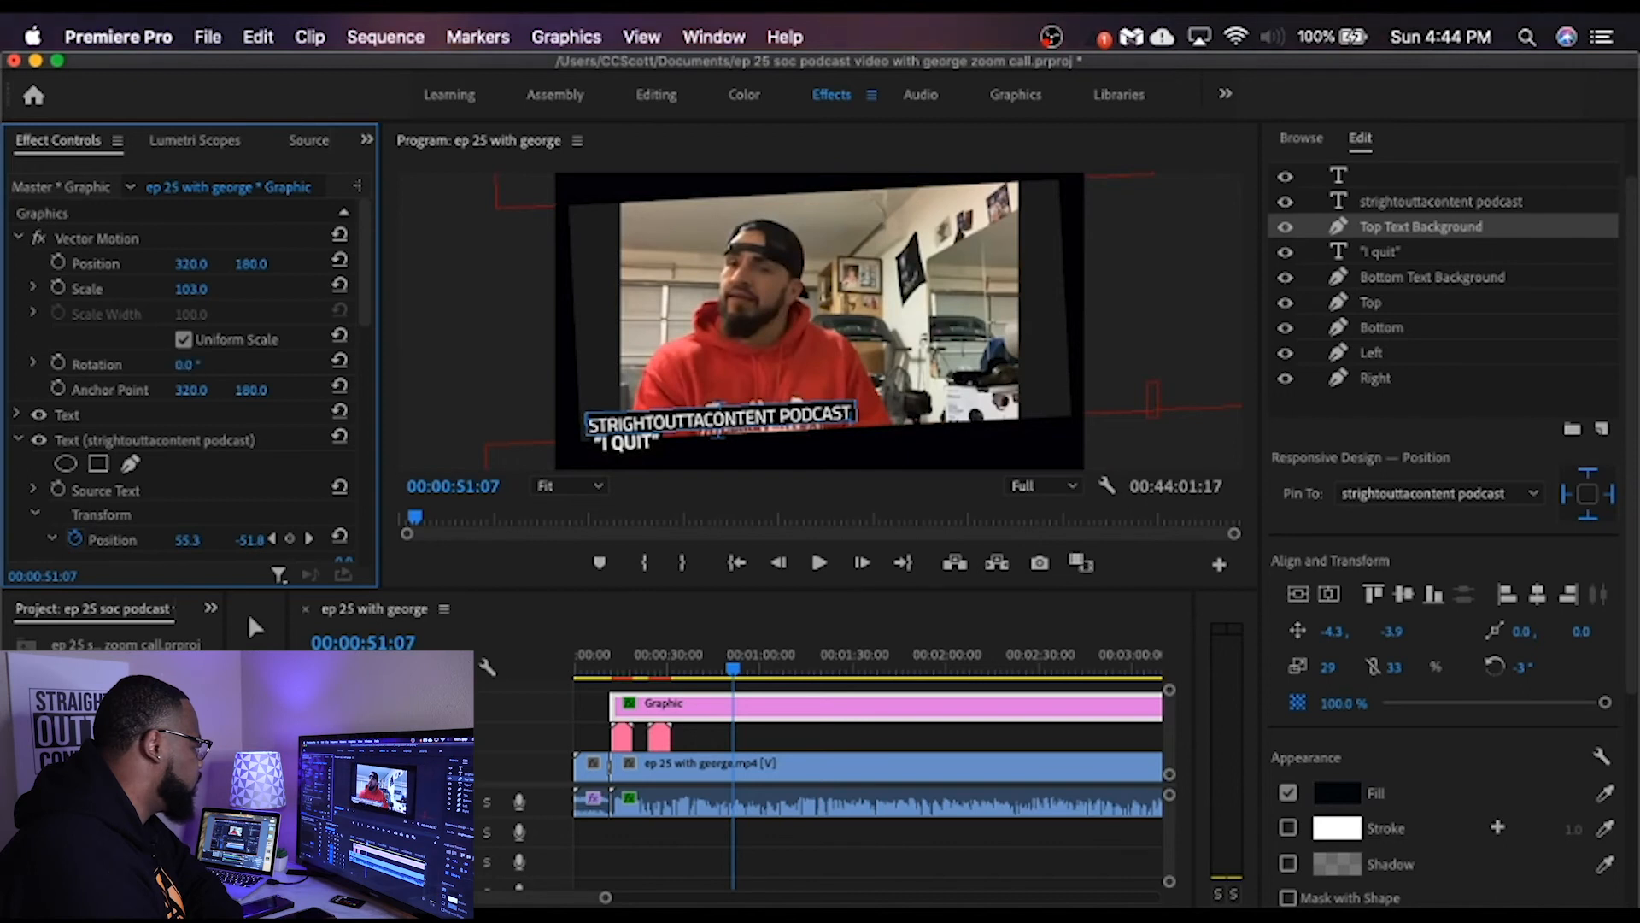
{"action": "left_click_drag", "start_coordinate": [187, 365], "coordinate": [187, 364]}
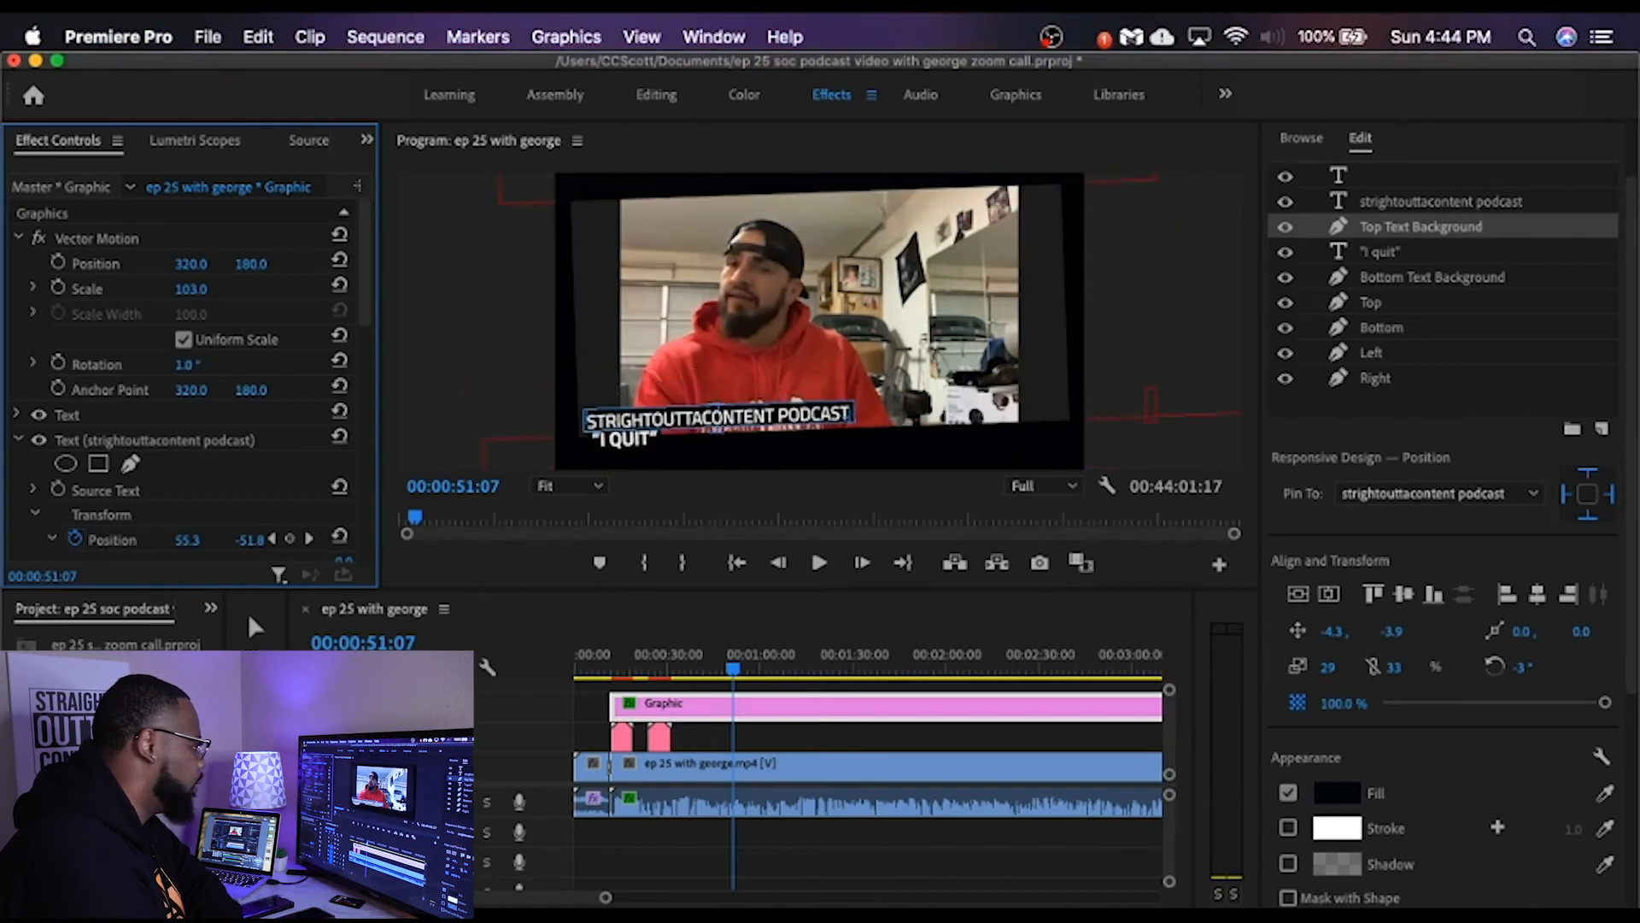
{"action": "left_click_drag", "start_coordinate": [187, 365], "coordinate": [189, 365]}
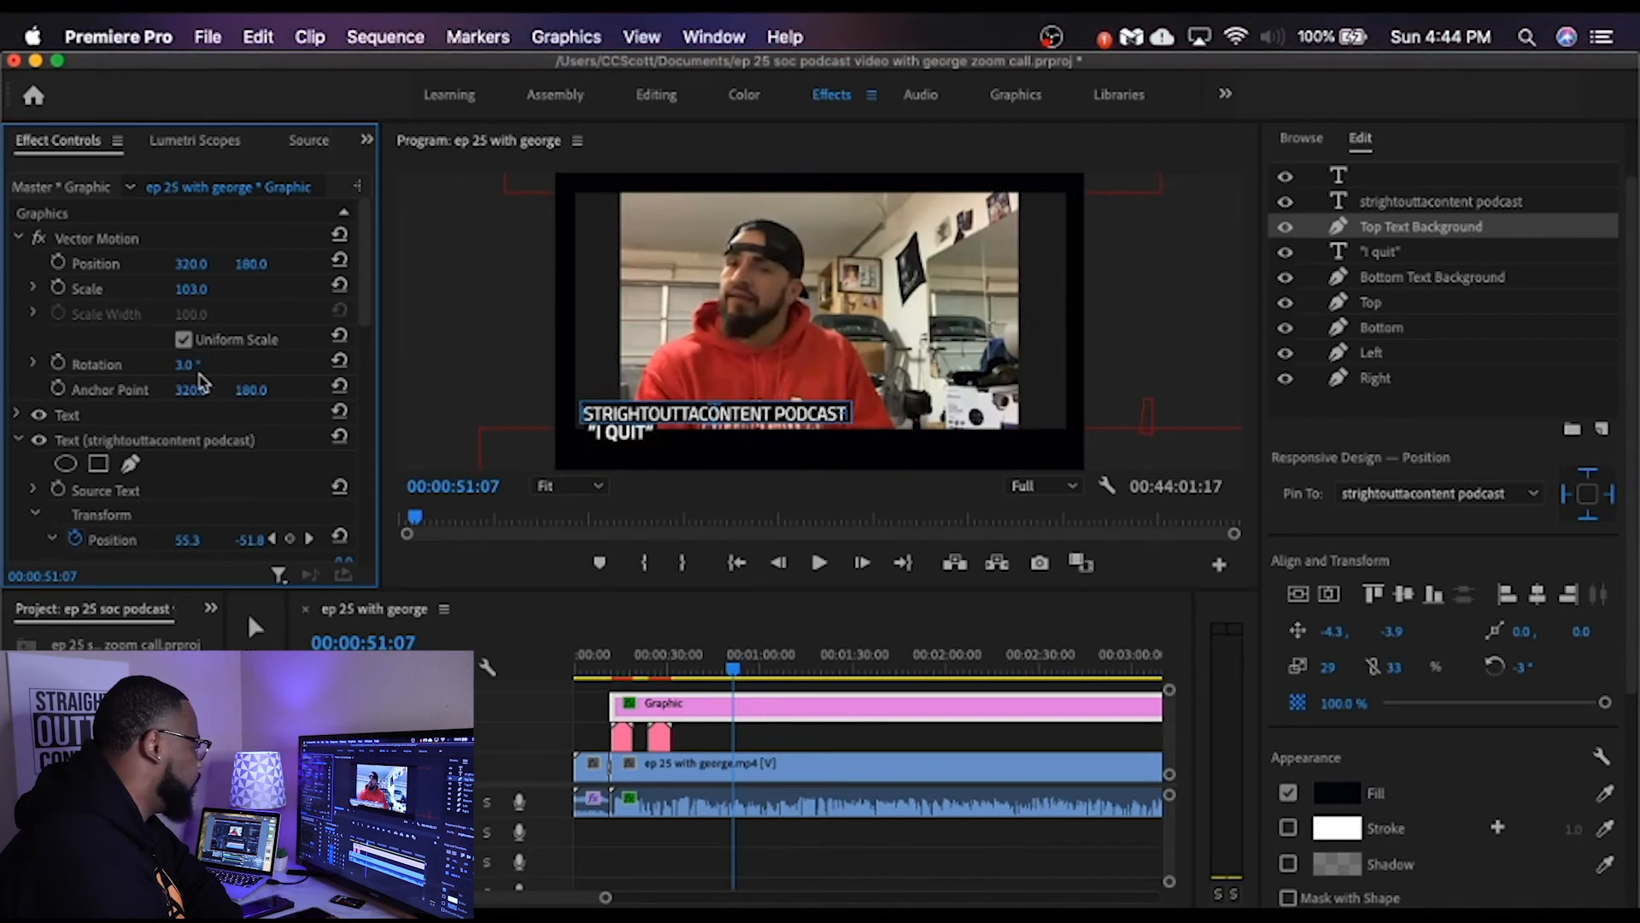
Step: Set the graphic's Vector Motion scale to 94, vertical position to 158 and vertical anchor point to 108
{"action": "left_click_drag", "start_coordinate": [186, 293], "coordinate": [177, 292]}
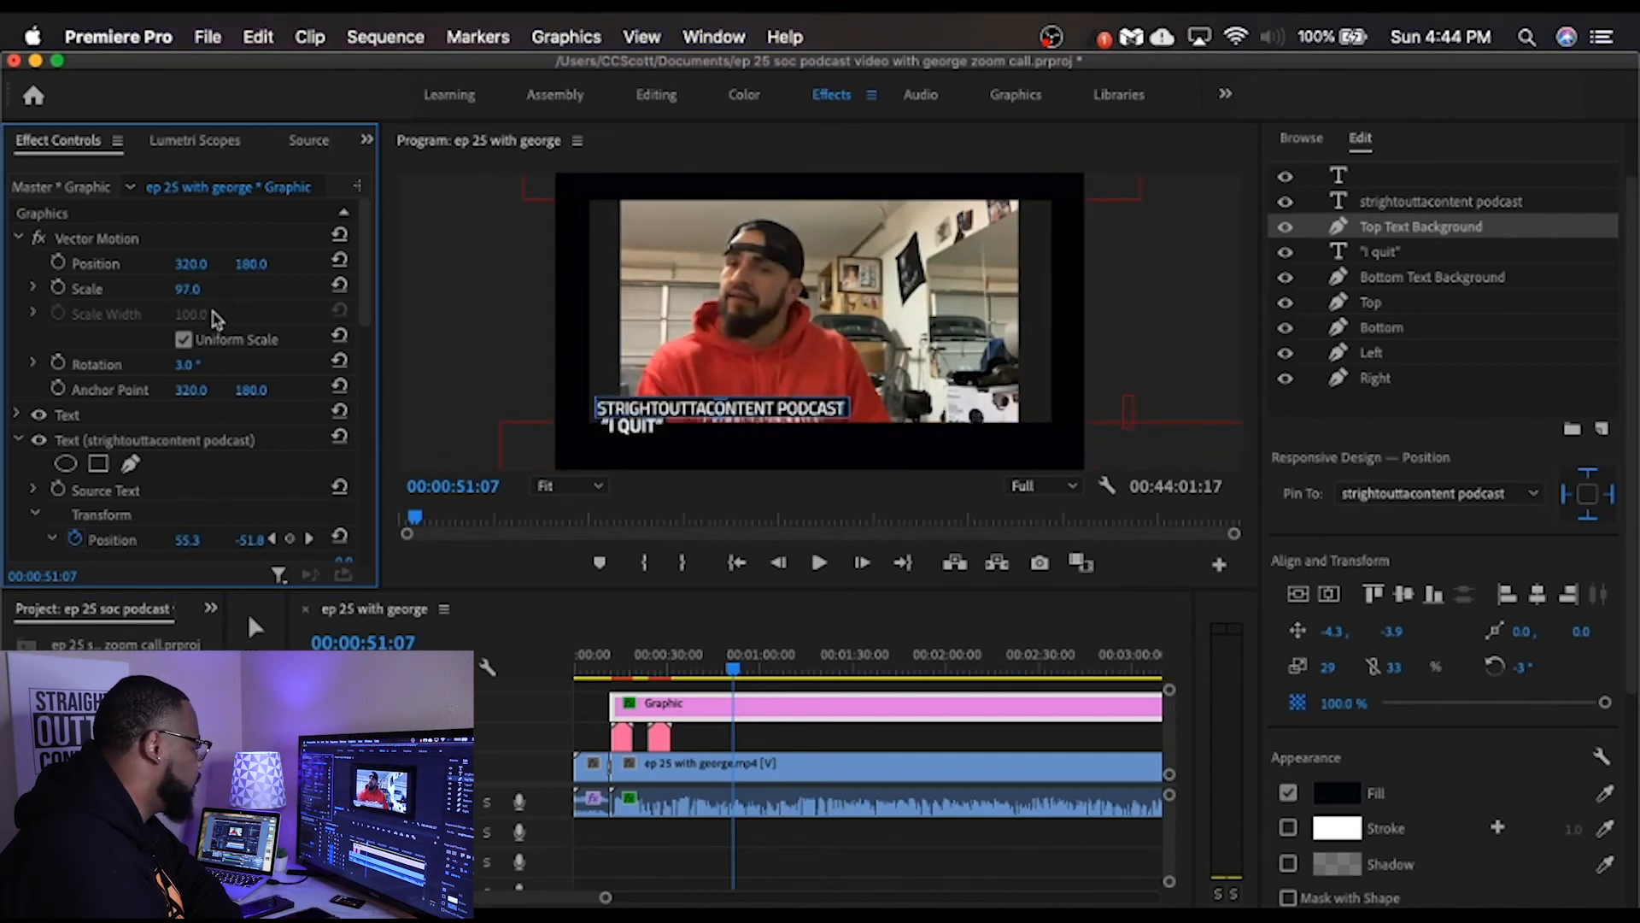
{"action": "left_click_drag", "start_coordinate": [251, 264], "coordinate": [281, 264]}
{"action": "mouse_move", "coordinate": [188, 291]}
{"action": "left_mouse_down"}
{"action": "mouse_move", "coordinate": [265, 269]}
{"action": "mouse_move", "coordinate": [189, 291]}
{"action": "left_mouse_up"}
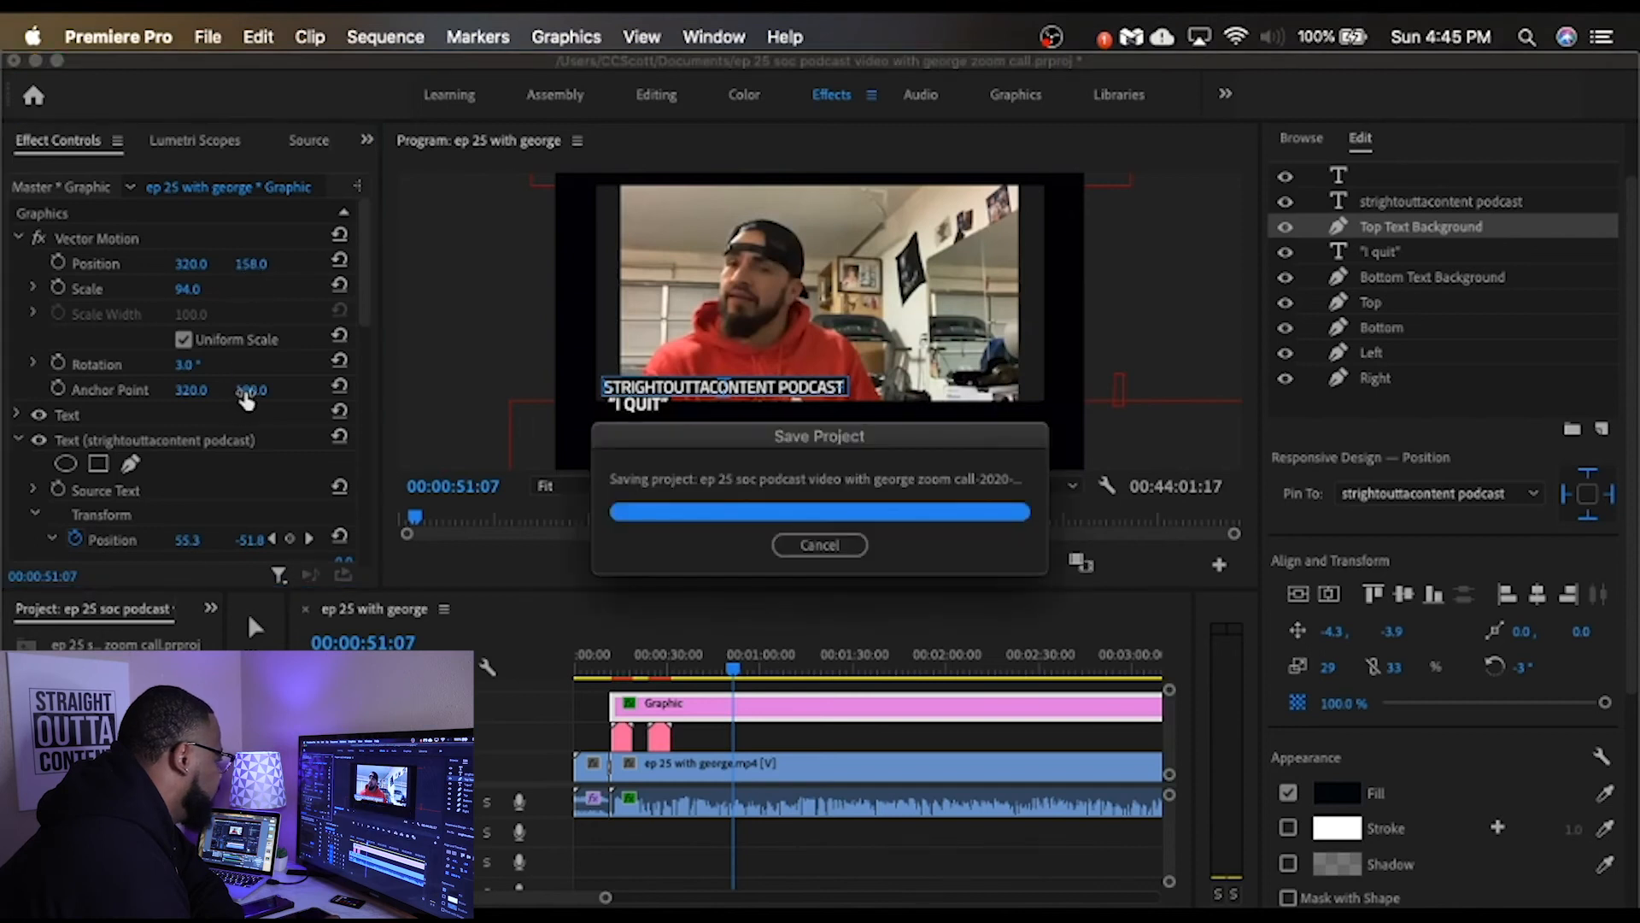
{"action": "left_click_drag", "start_coordinate": [246, 394], "coordinate": [192, 394]}
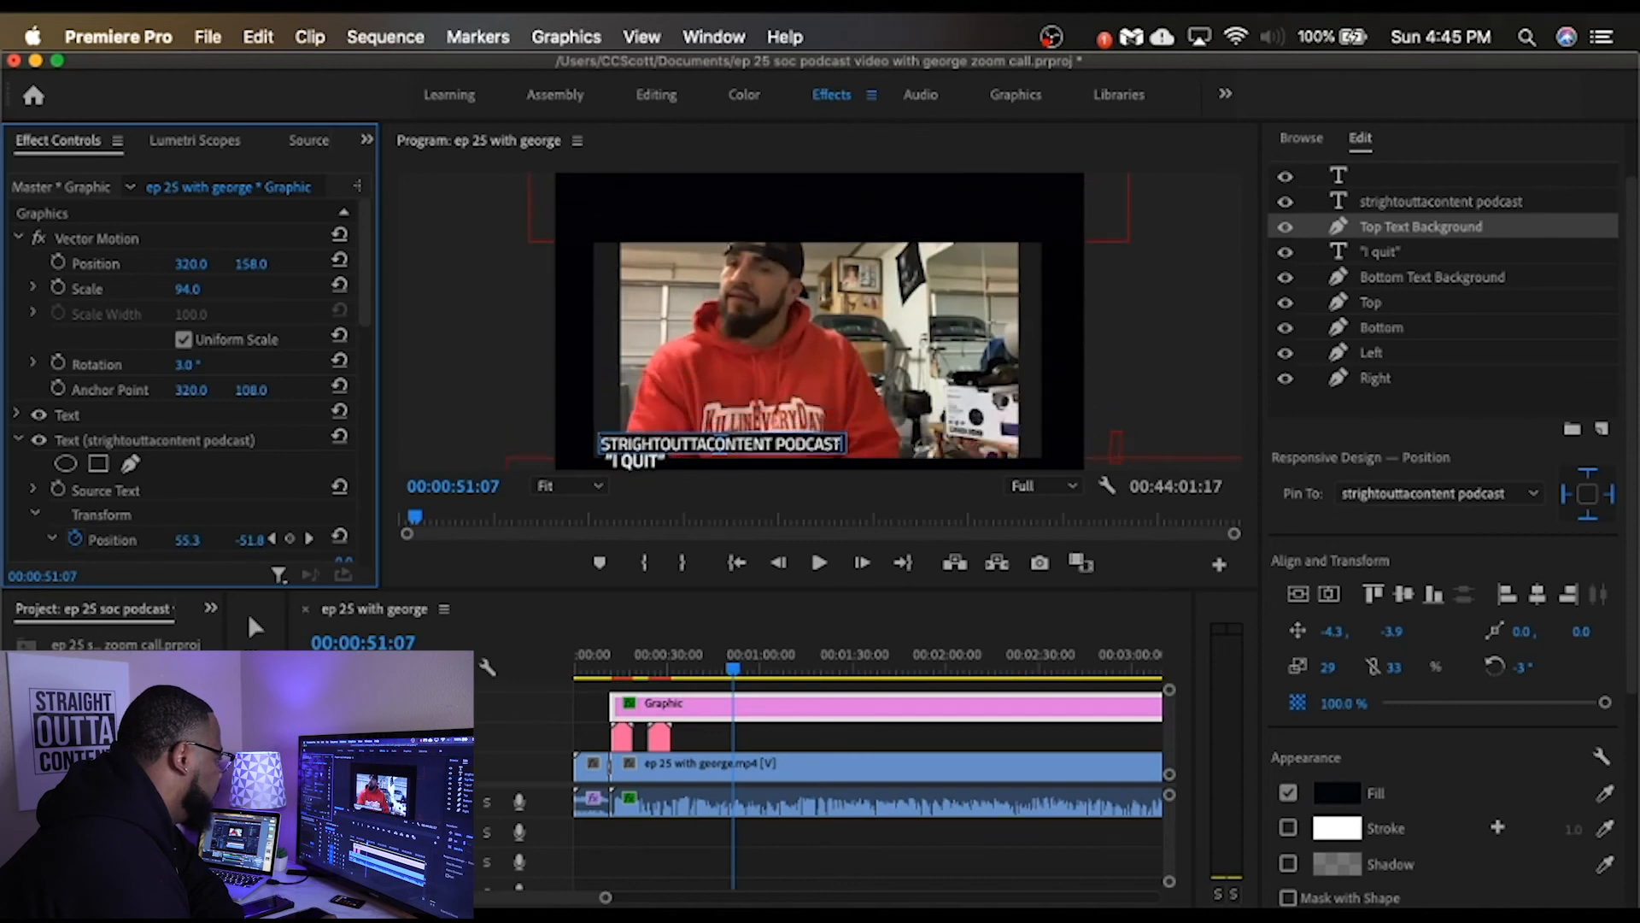
Step: Set the graphic's Vector Motion vertical position to 148, scale to 100 and vertical anchor point to 126
{"action": "left_click", "coordinate": [247, 265]}
{"action": "left_click_drag", "start_coordinate": [248, 264], "coordinate": [194, 289]}
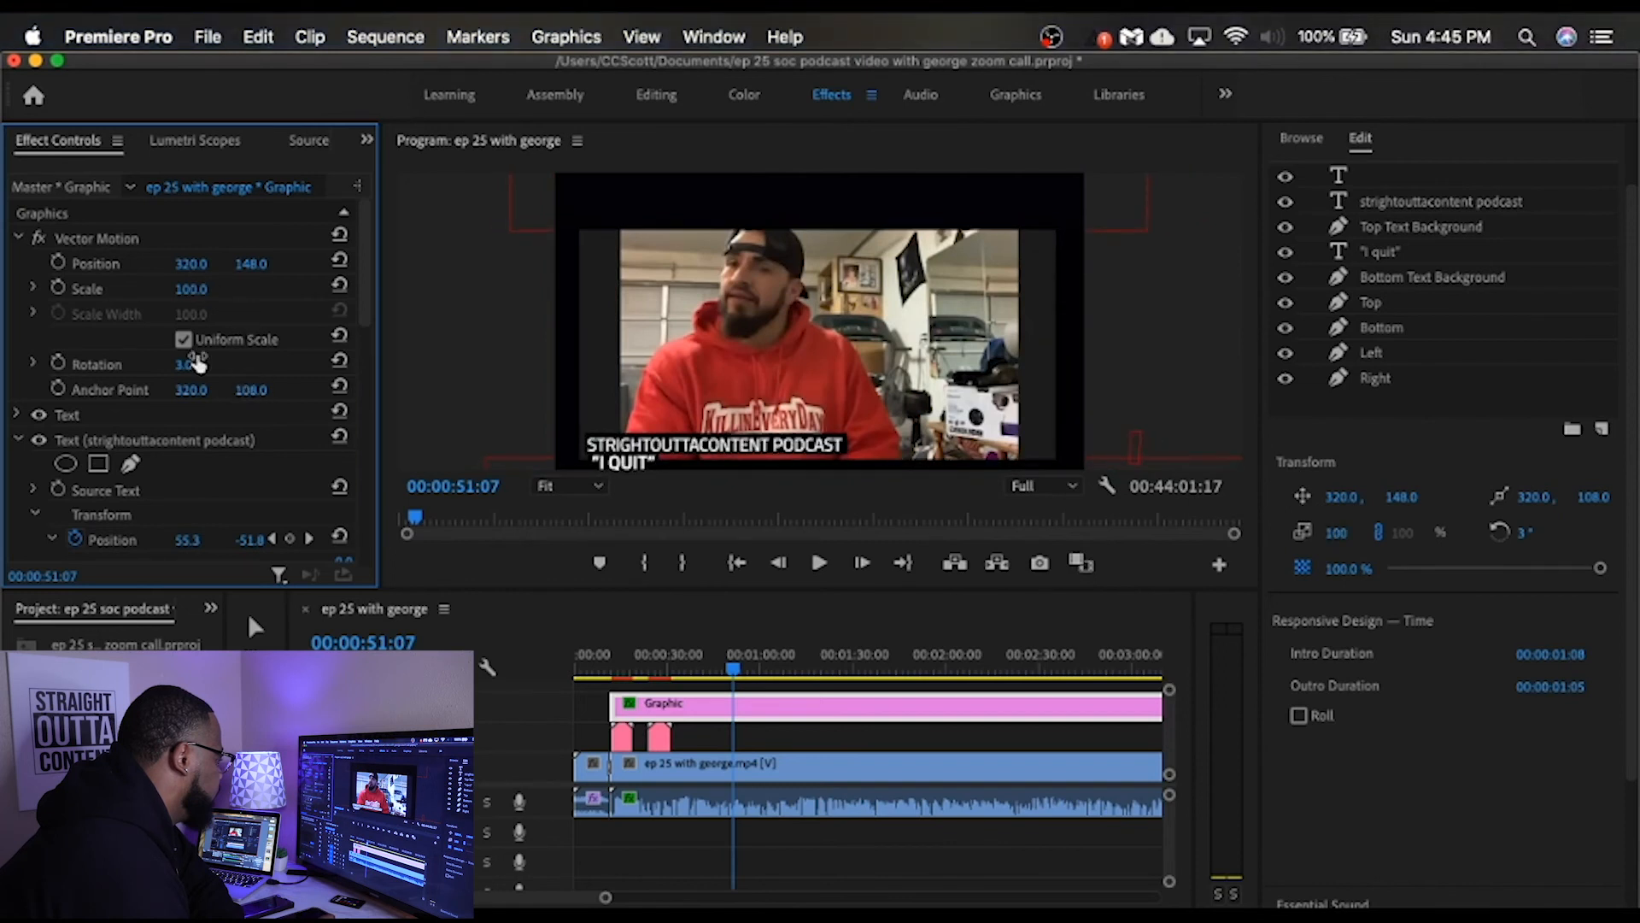
{"action": "left_click_drag", "start_coordinate": [251, 390], "coordinate": [260, 389]}
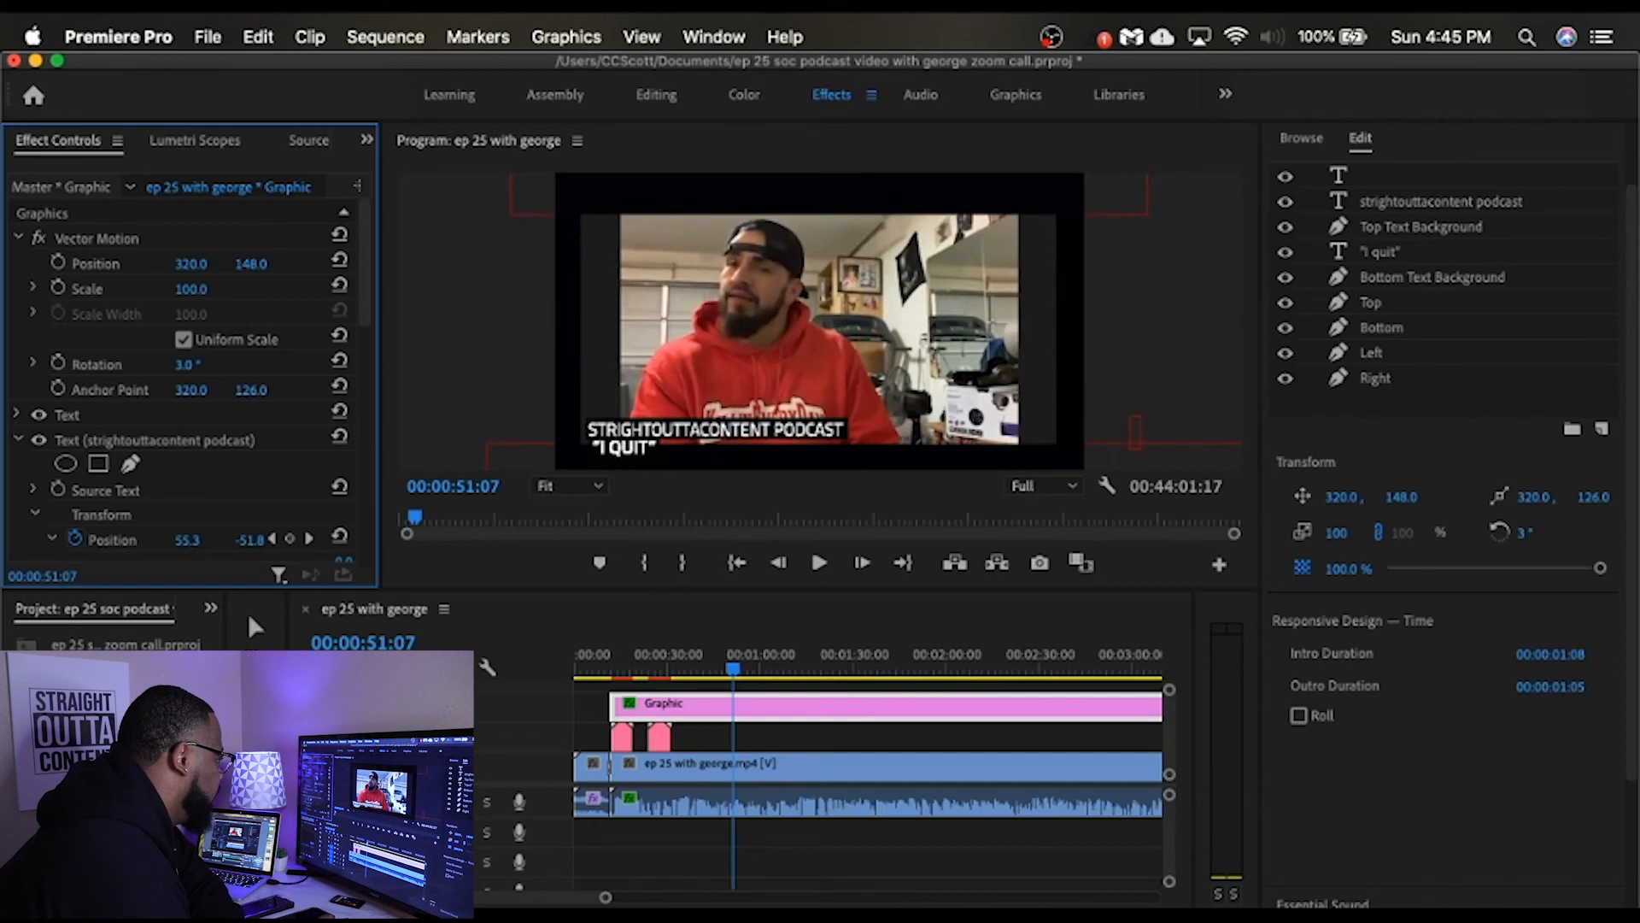
{"action": "left_click", "coordinate": [191, 287]}
Step: Add an empty text layer over the frame's Left shape and play the call briefly to check the graphic
{"action": "left_click", "coordinate": [421, 300]}
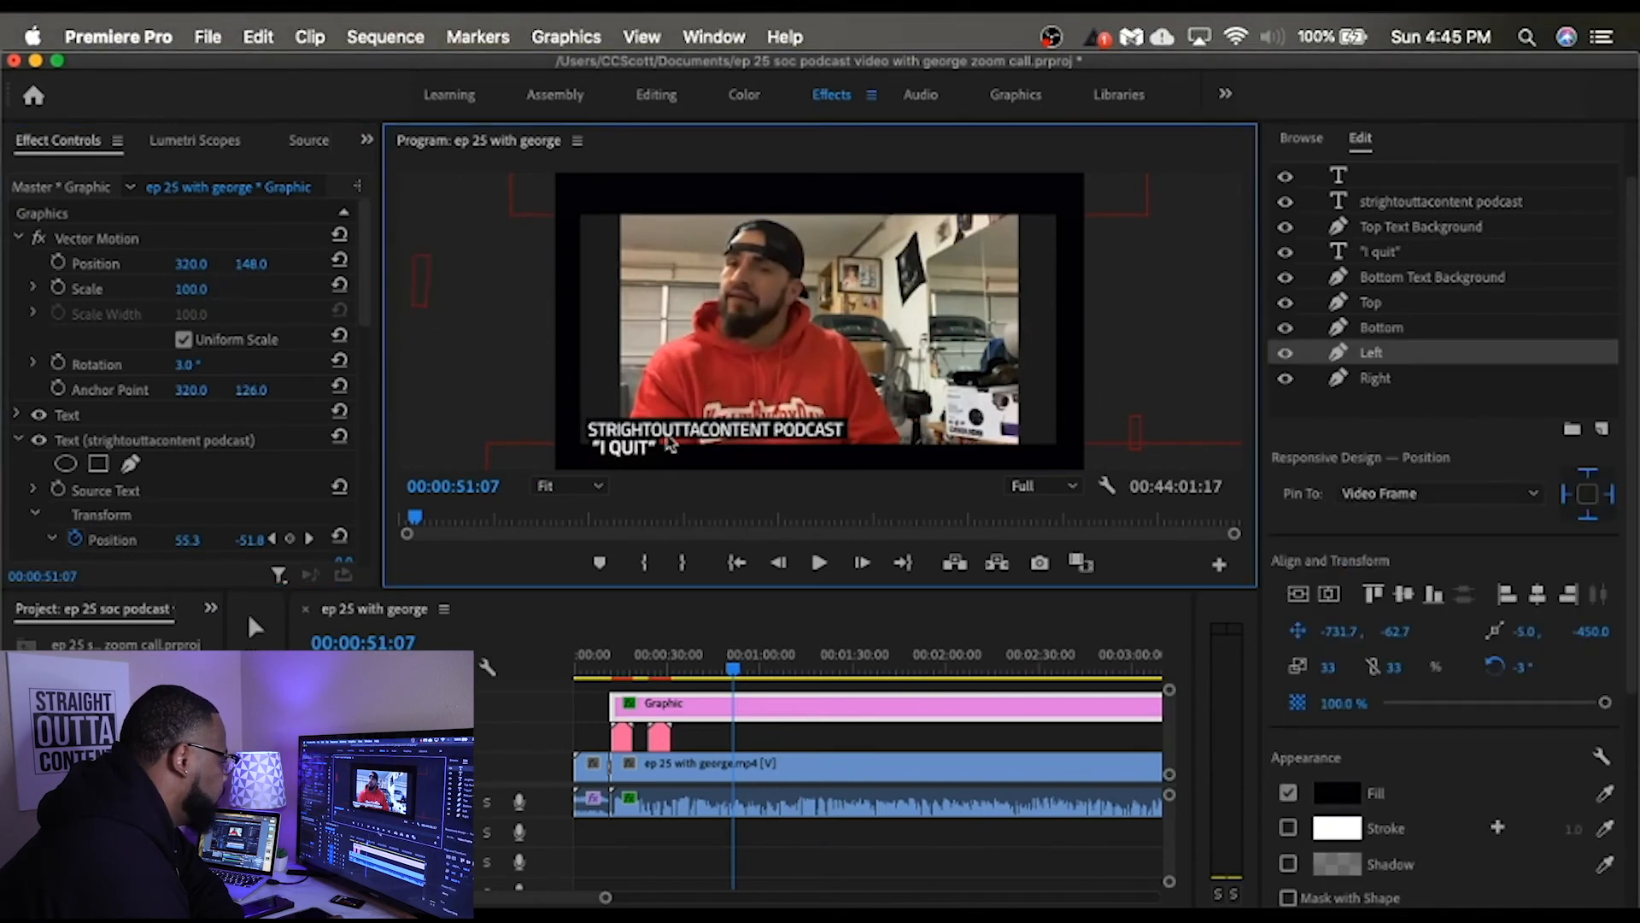
{"action": "key", "text": "super+t"}
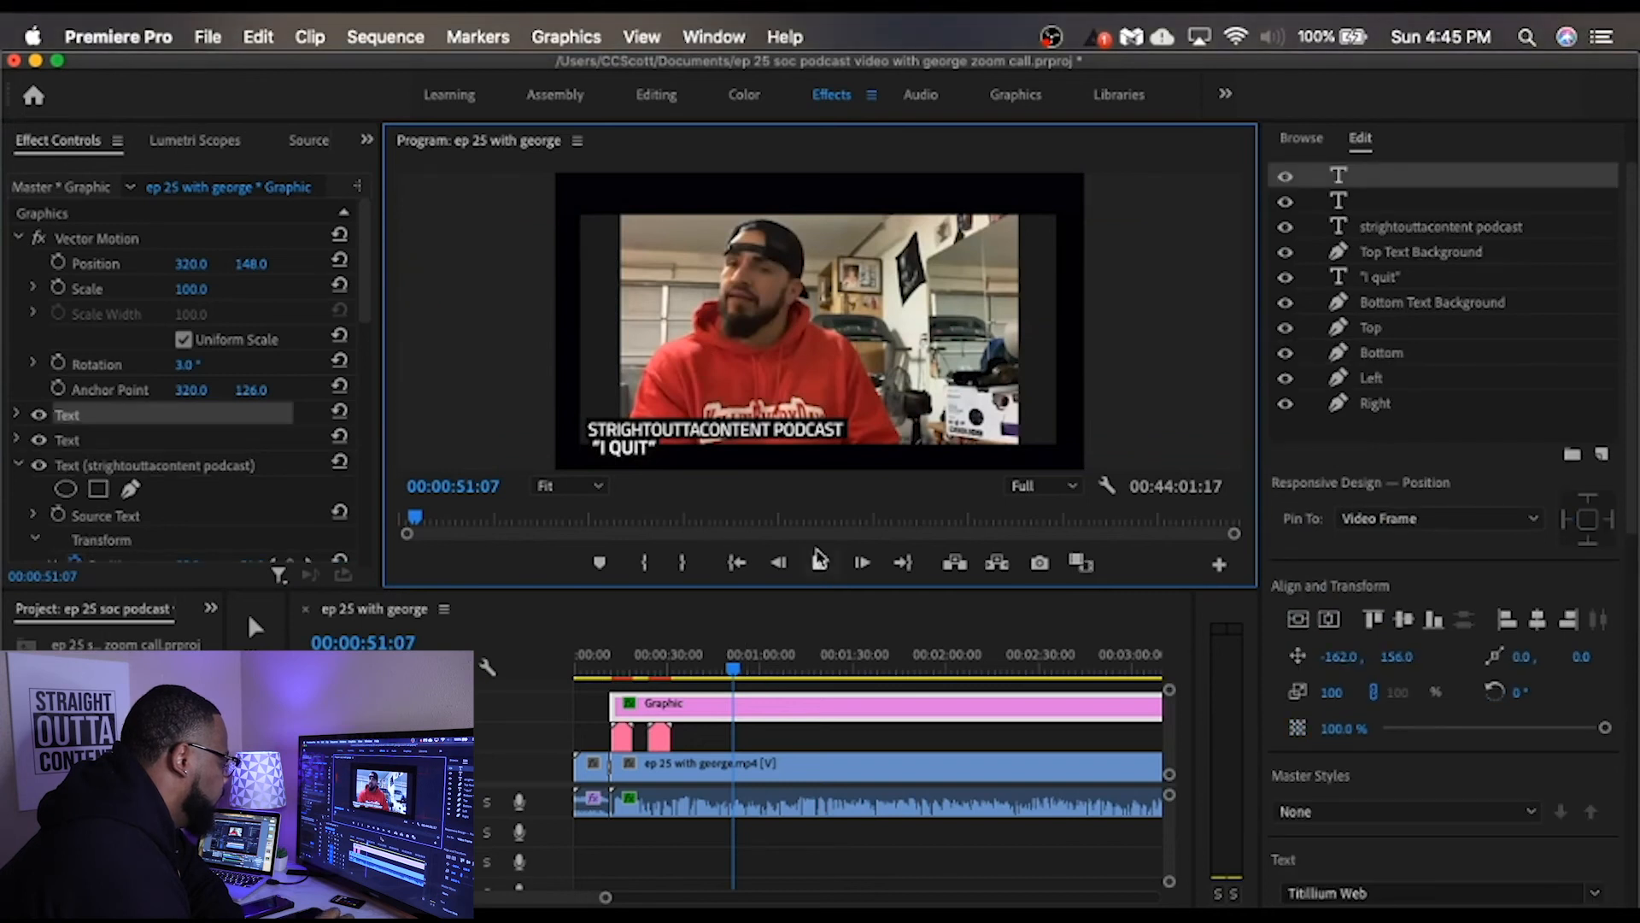
{"action": "left_click", "coordinate": [818, 562]}
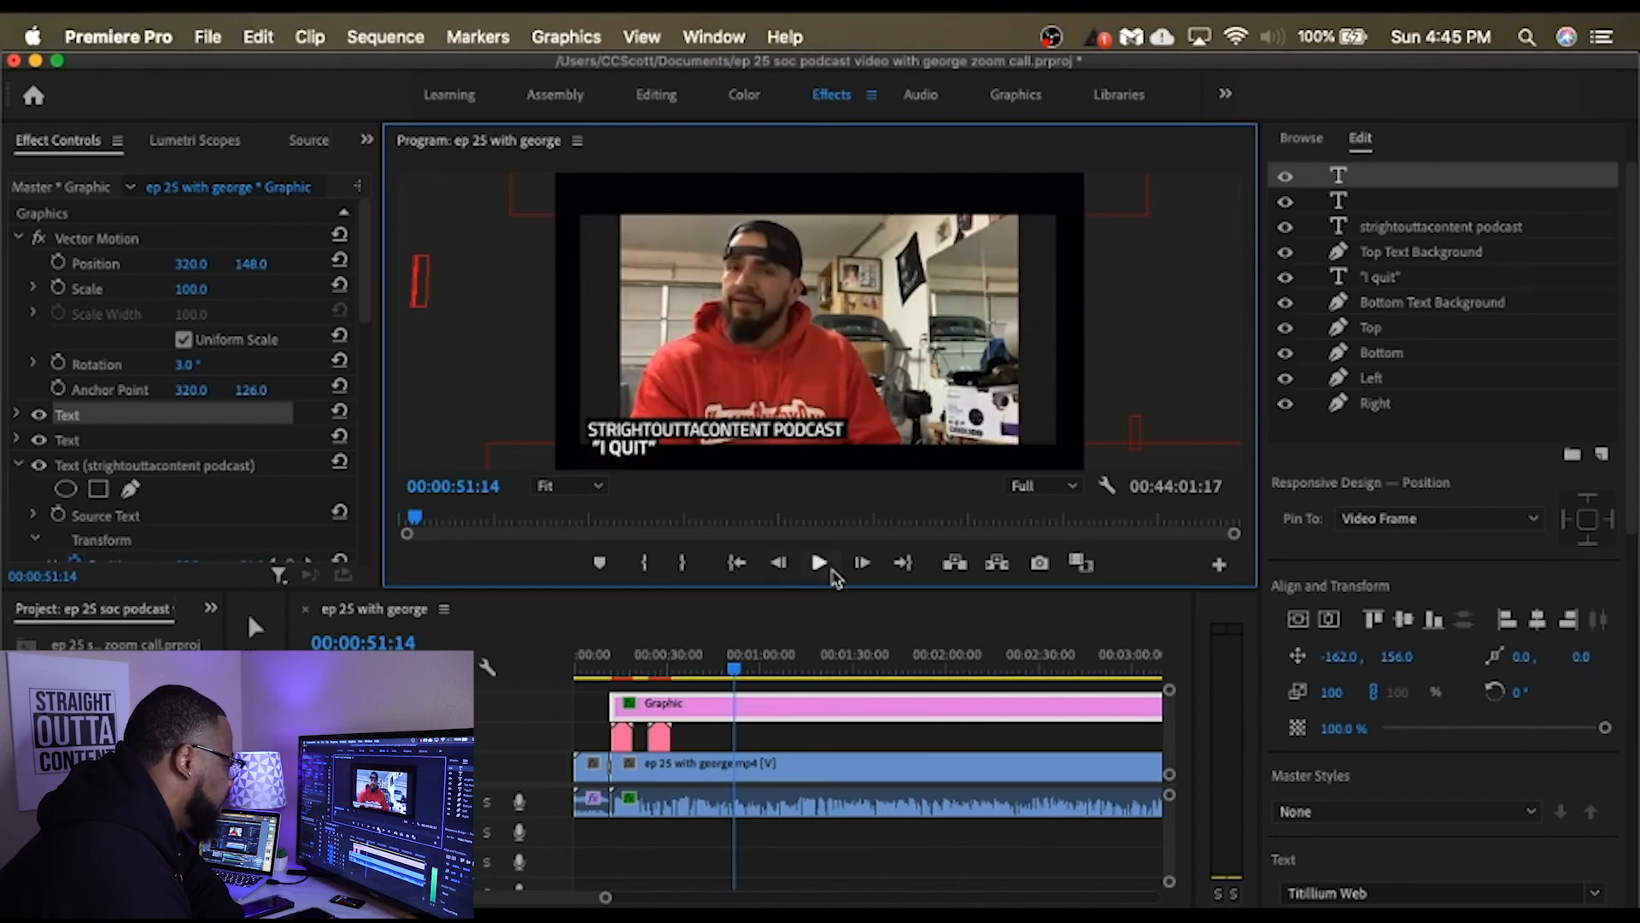
{"action": "left_click", "coordinate": [822, 566]}
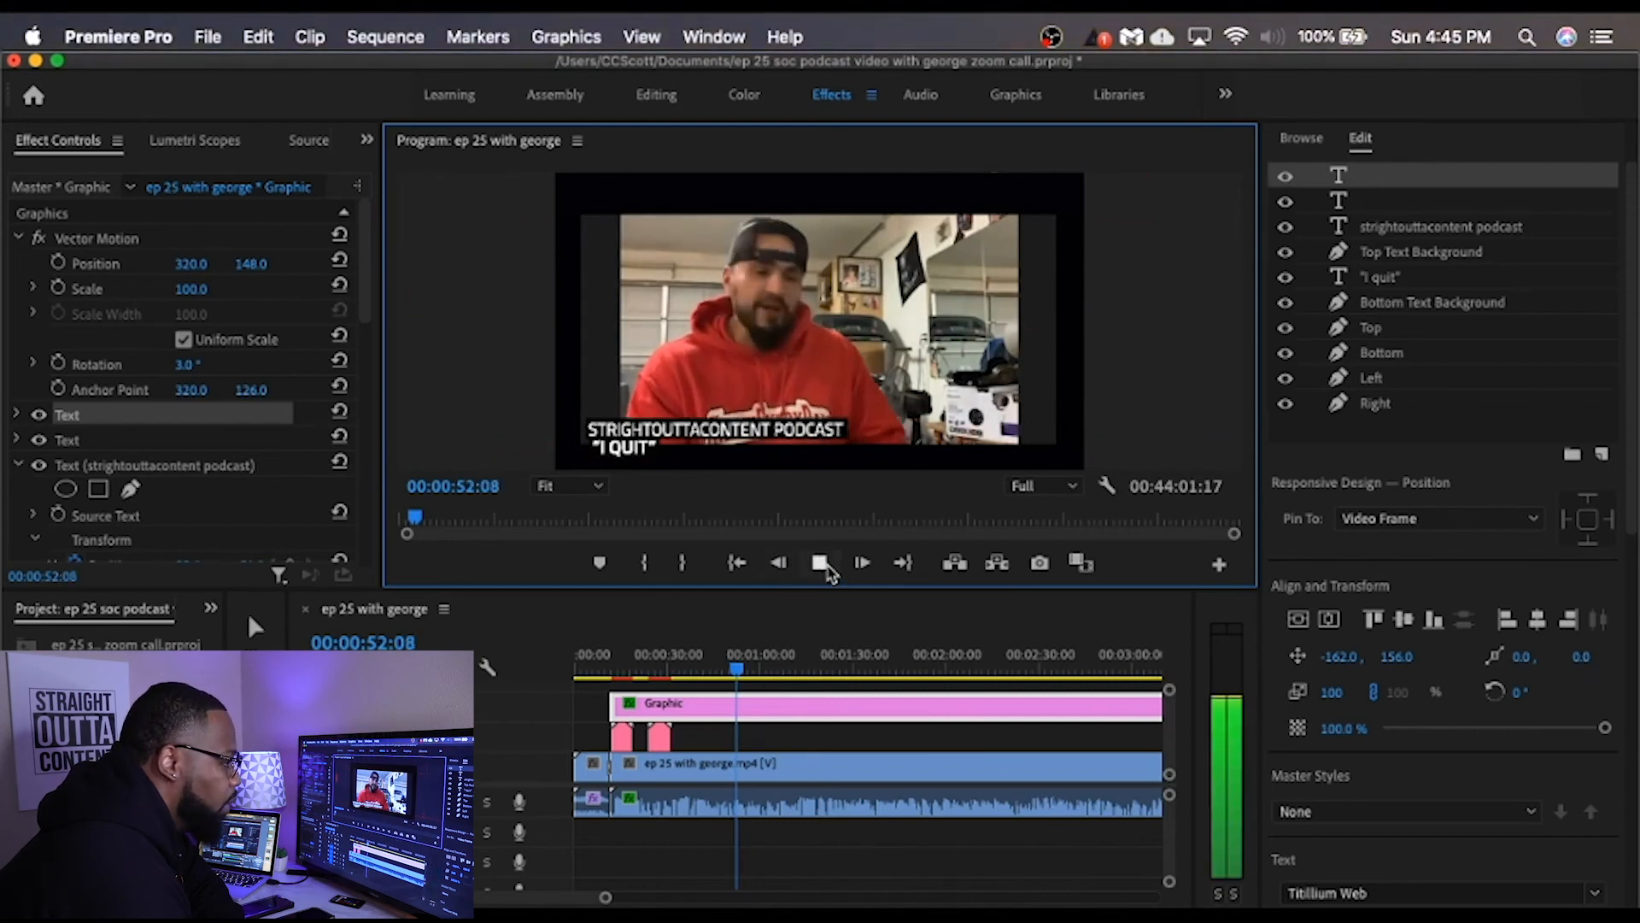
{"action": "left_click", "coordinate": [820, 563]}
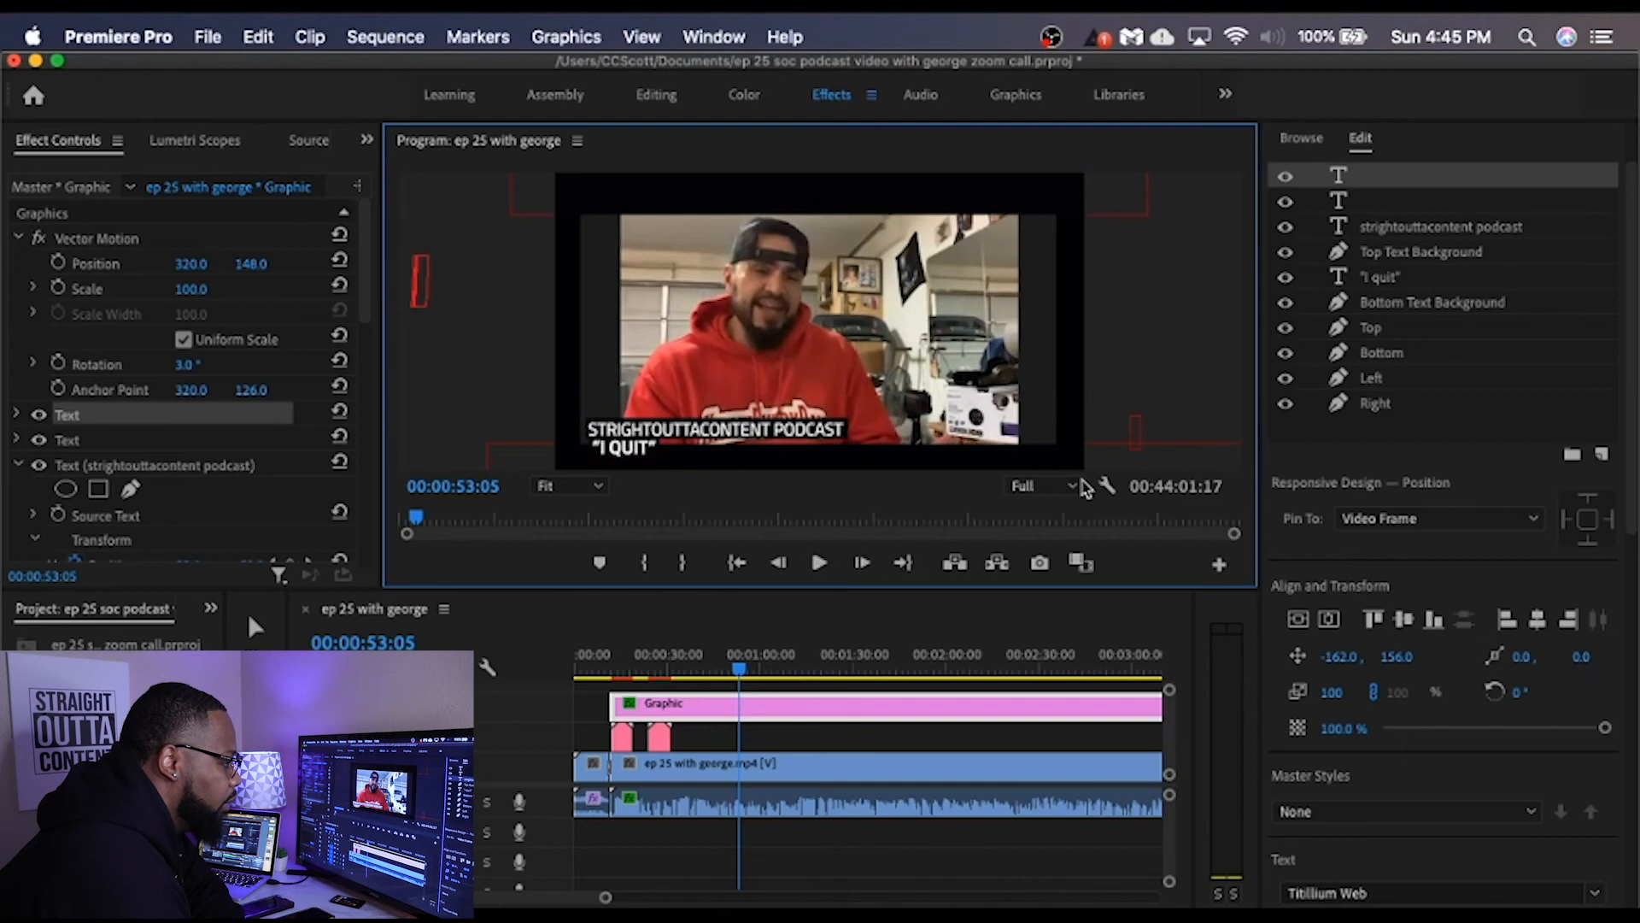
Step: Shorten the "strightouttacontent podcast" text to "strightouttacontent" and play the call to check it
{"action": "left_click", "coordinate": [1442, 231]}
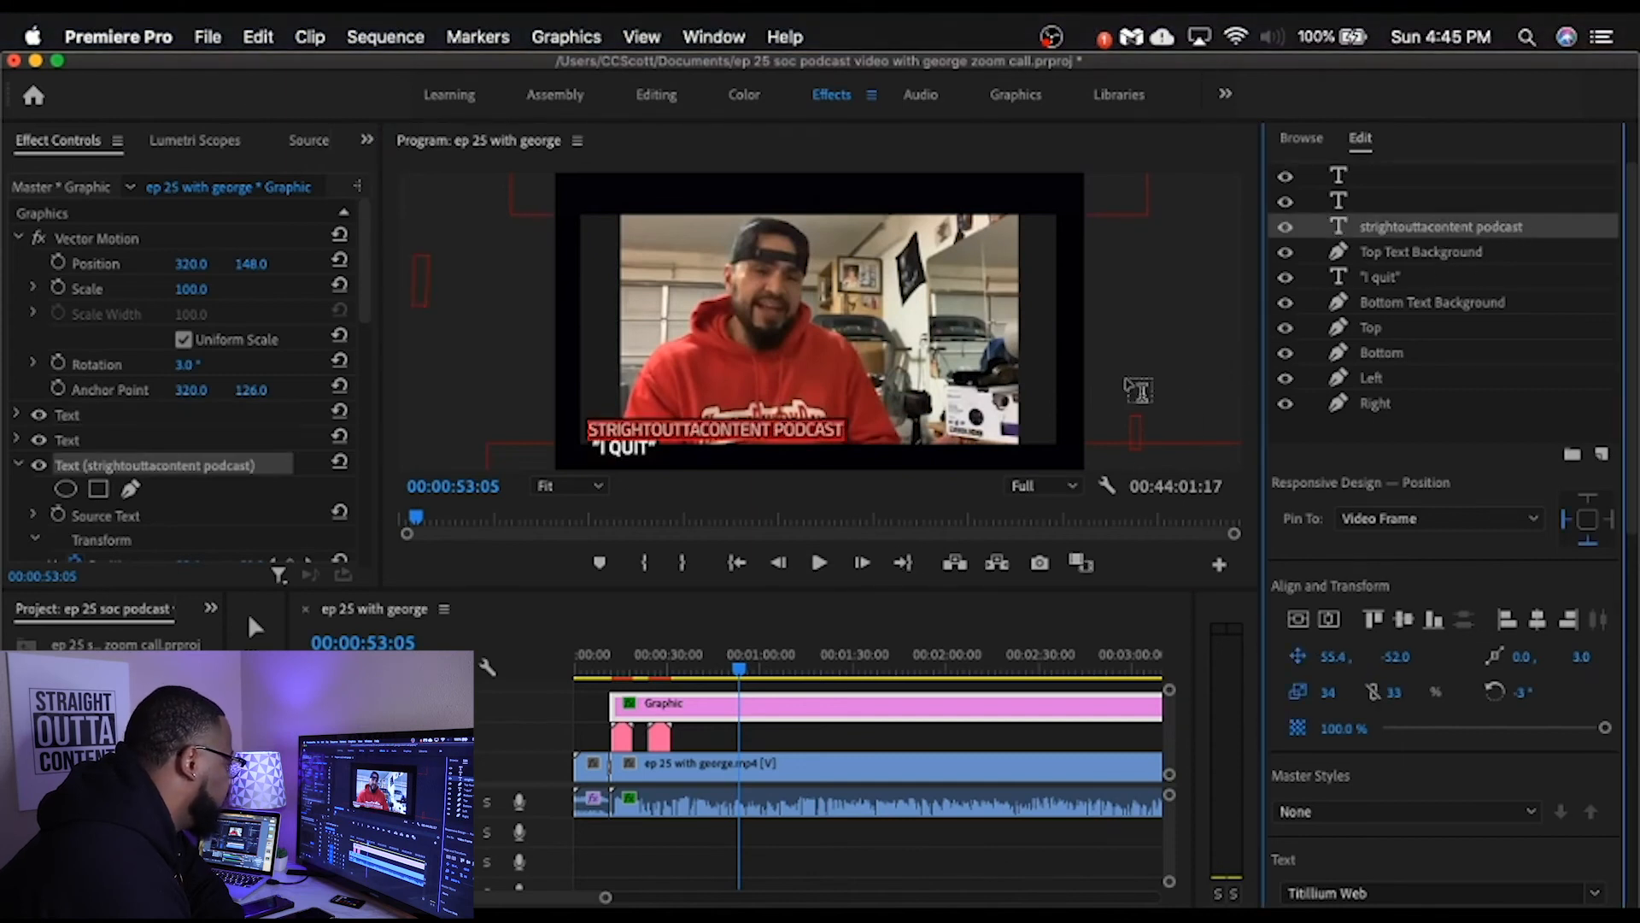
{"action": "left_click", "coordinate": [841, 429]}
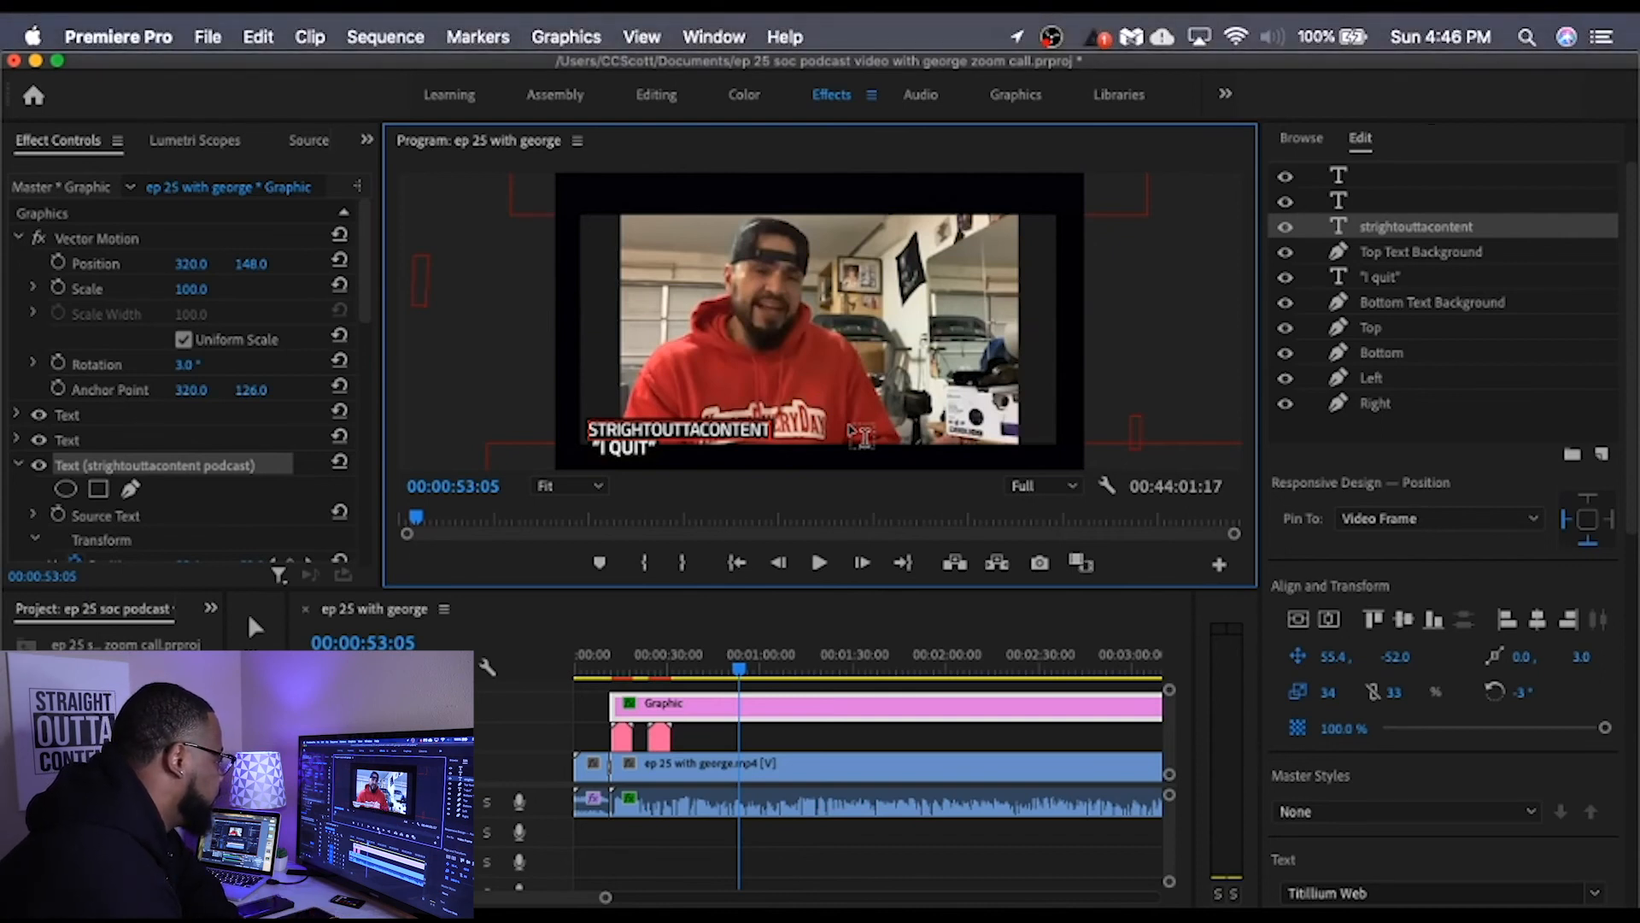
{"action": "left_click", "coordinate": [820, 567]}
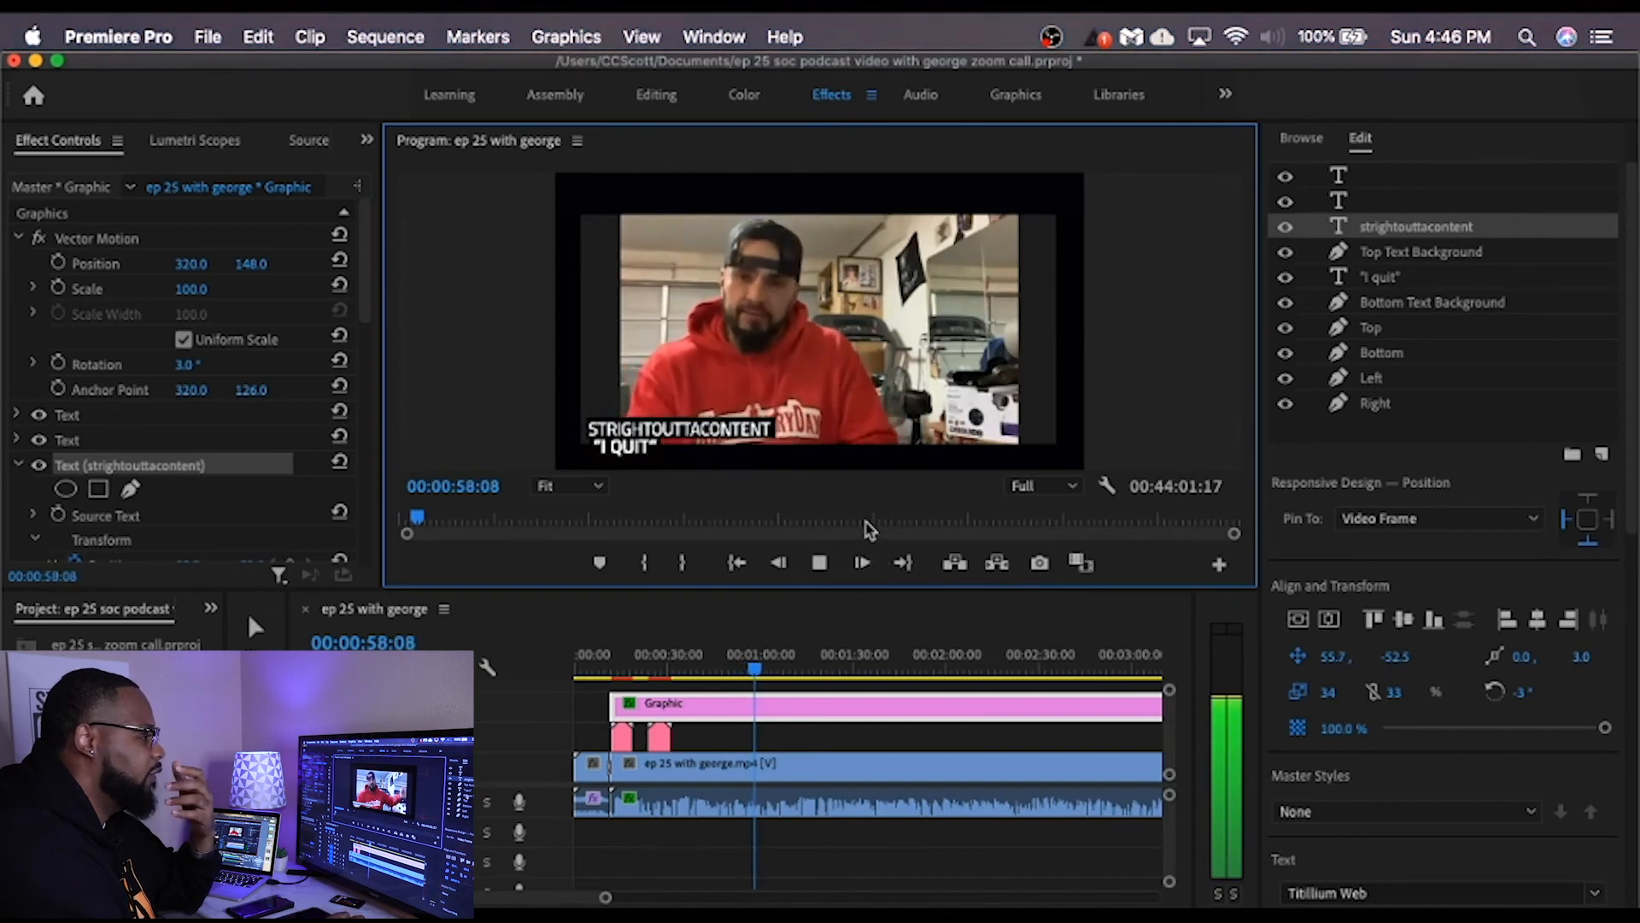
{"action": "left_click", "coordinate": [819, 563]}
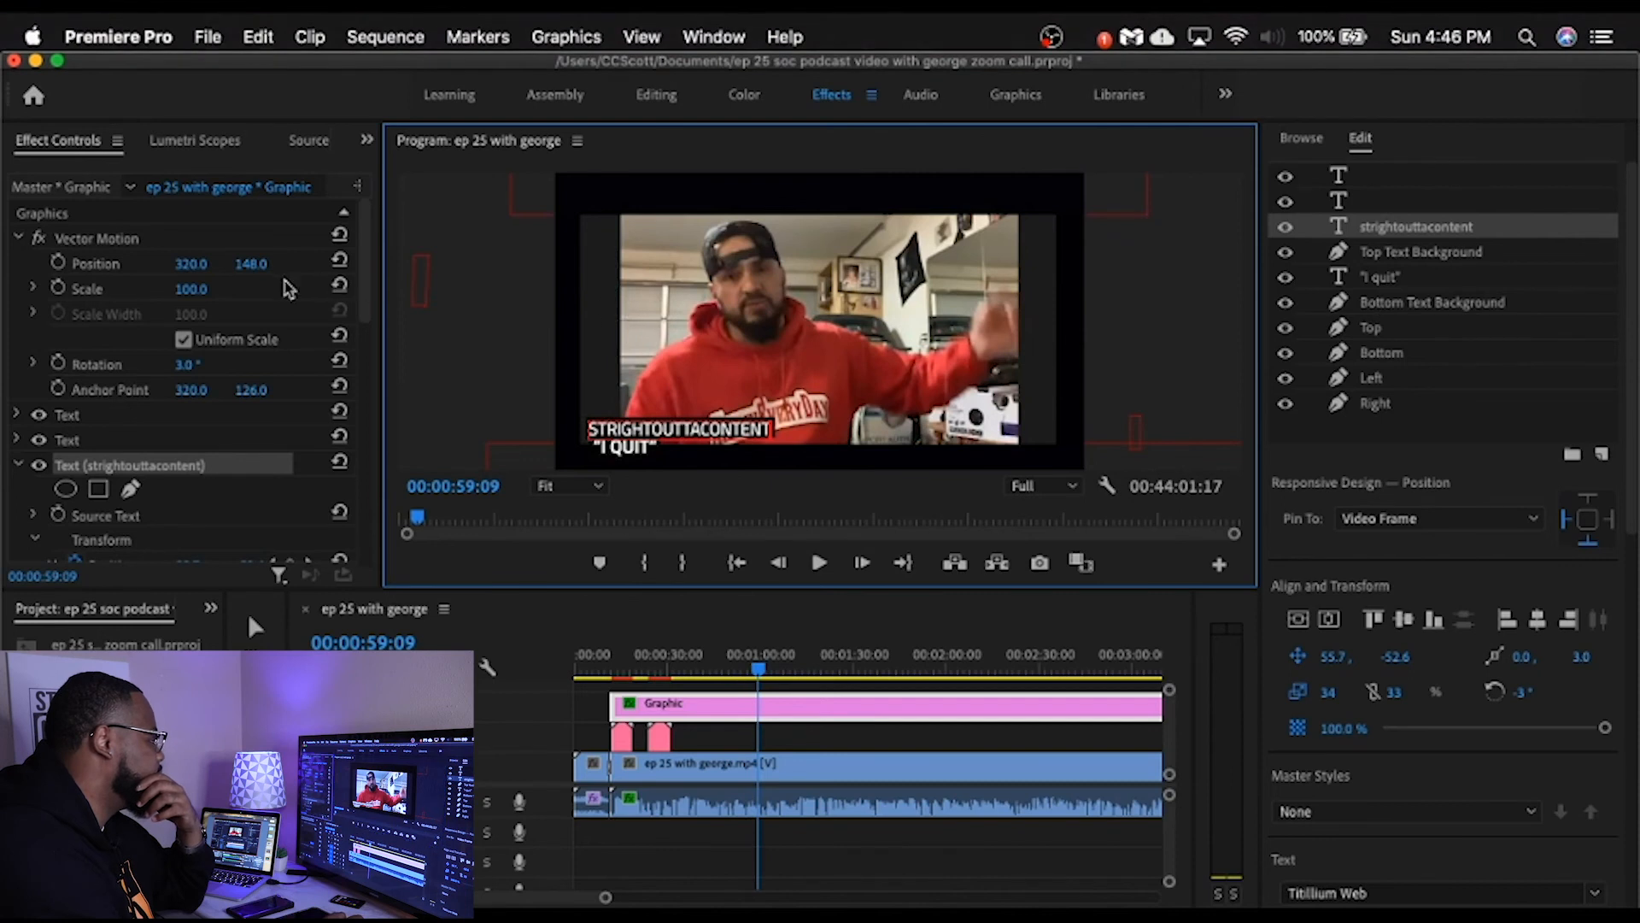
Step: Set the framed graphic's Vector Motion vertical position to 138 and its rotation to -1°
{"action": "left_click", "coordinate": [238, 271]}
{"action": "left_click_drag", "start_coordinate": [251, 264], "coordinate": [236, 264]}
{"action": "left_click_drag", "start_coordinate": [251, 264], "coordinate": [258, 264]}
{"action": "left_click_drag", "start_coordinate": [184, 364], "coordinate": [179, 364]}
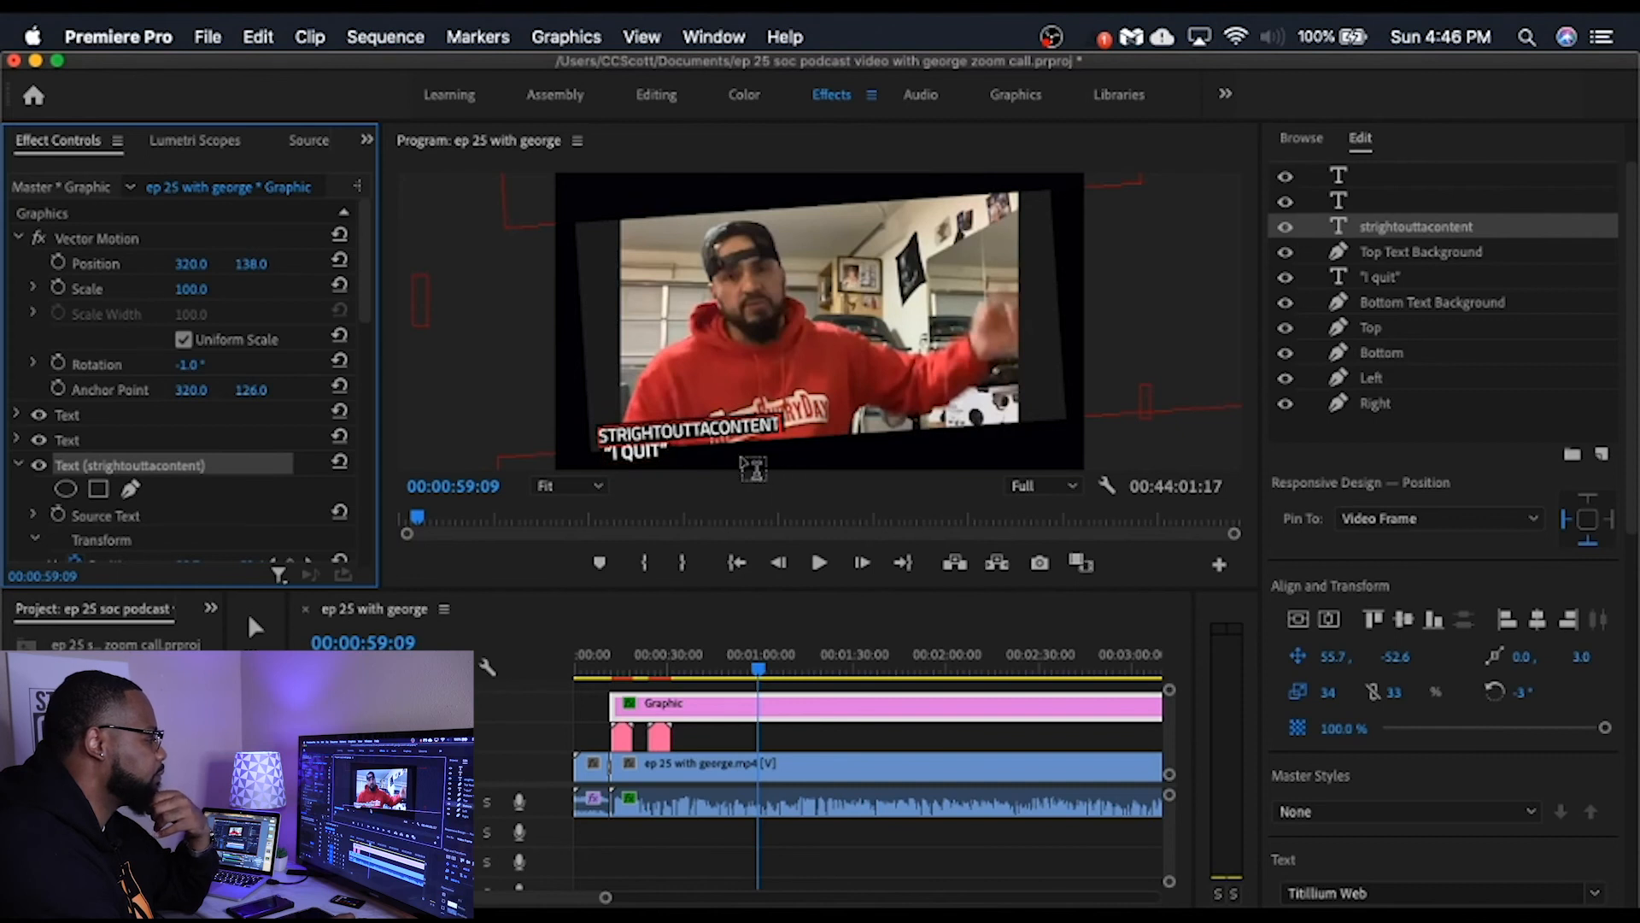
Step: Move the "strightouttacontent" text to horizontal position 388.7 and adjust its vertical position slightly
{"action": "left_click", "coordinate": [754, 461]}
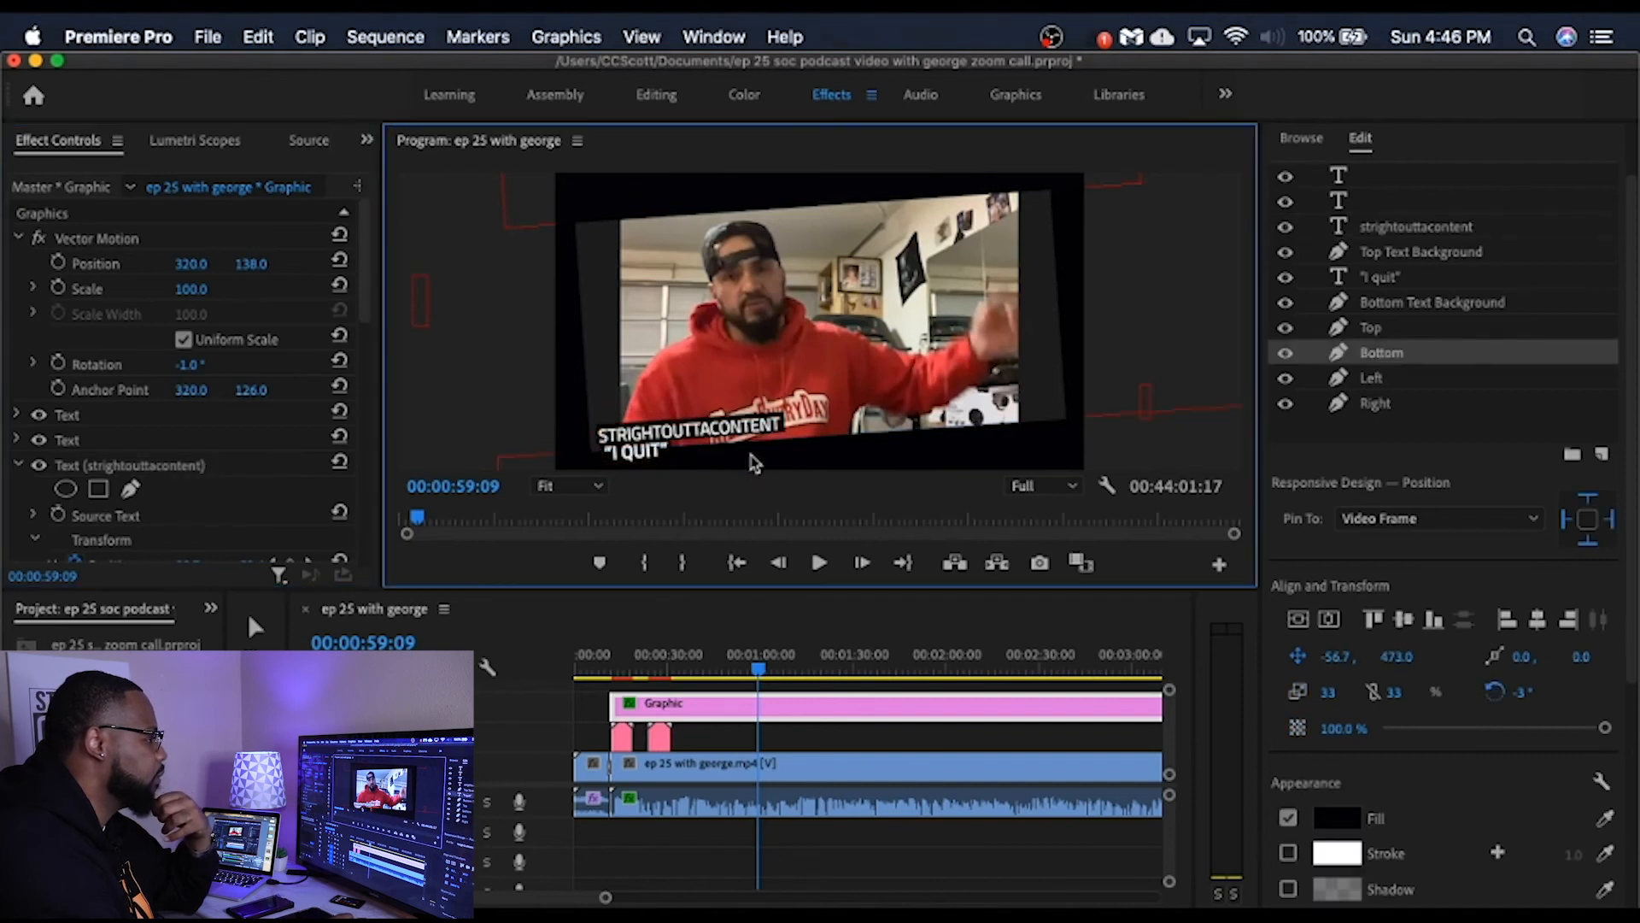
{"action": "double_click", "coordinate": [630, 456]}
{"action": "left_click", "coordinate": [634, 452]}
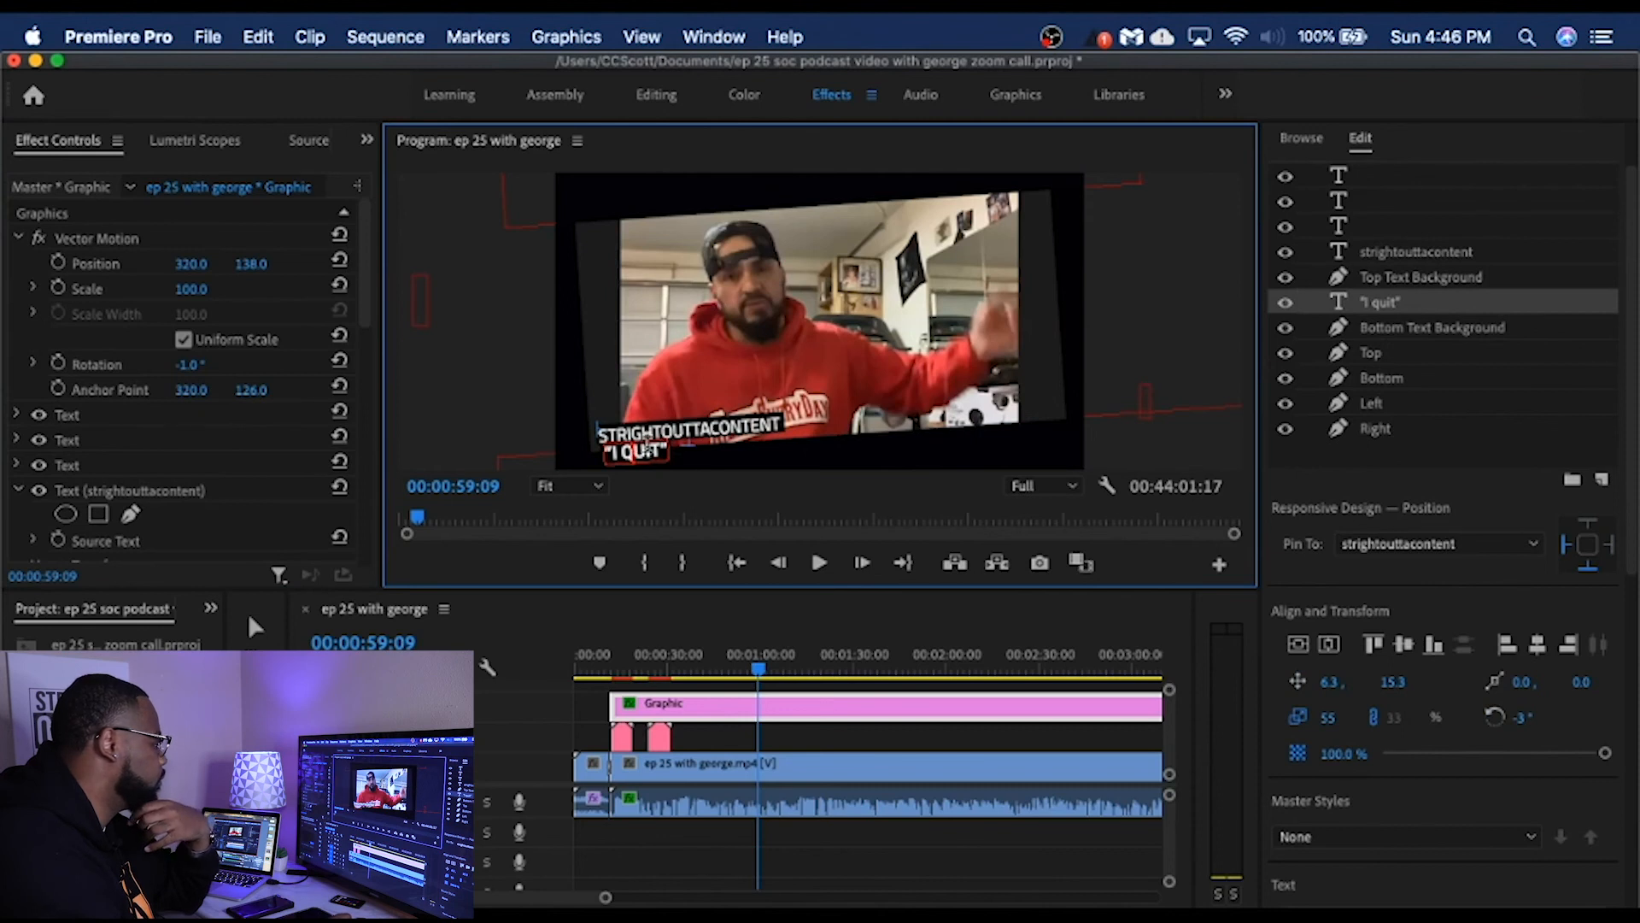
{"action": "left_click", "coordinate": [639, 437]}
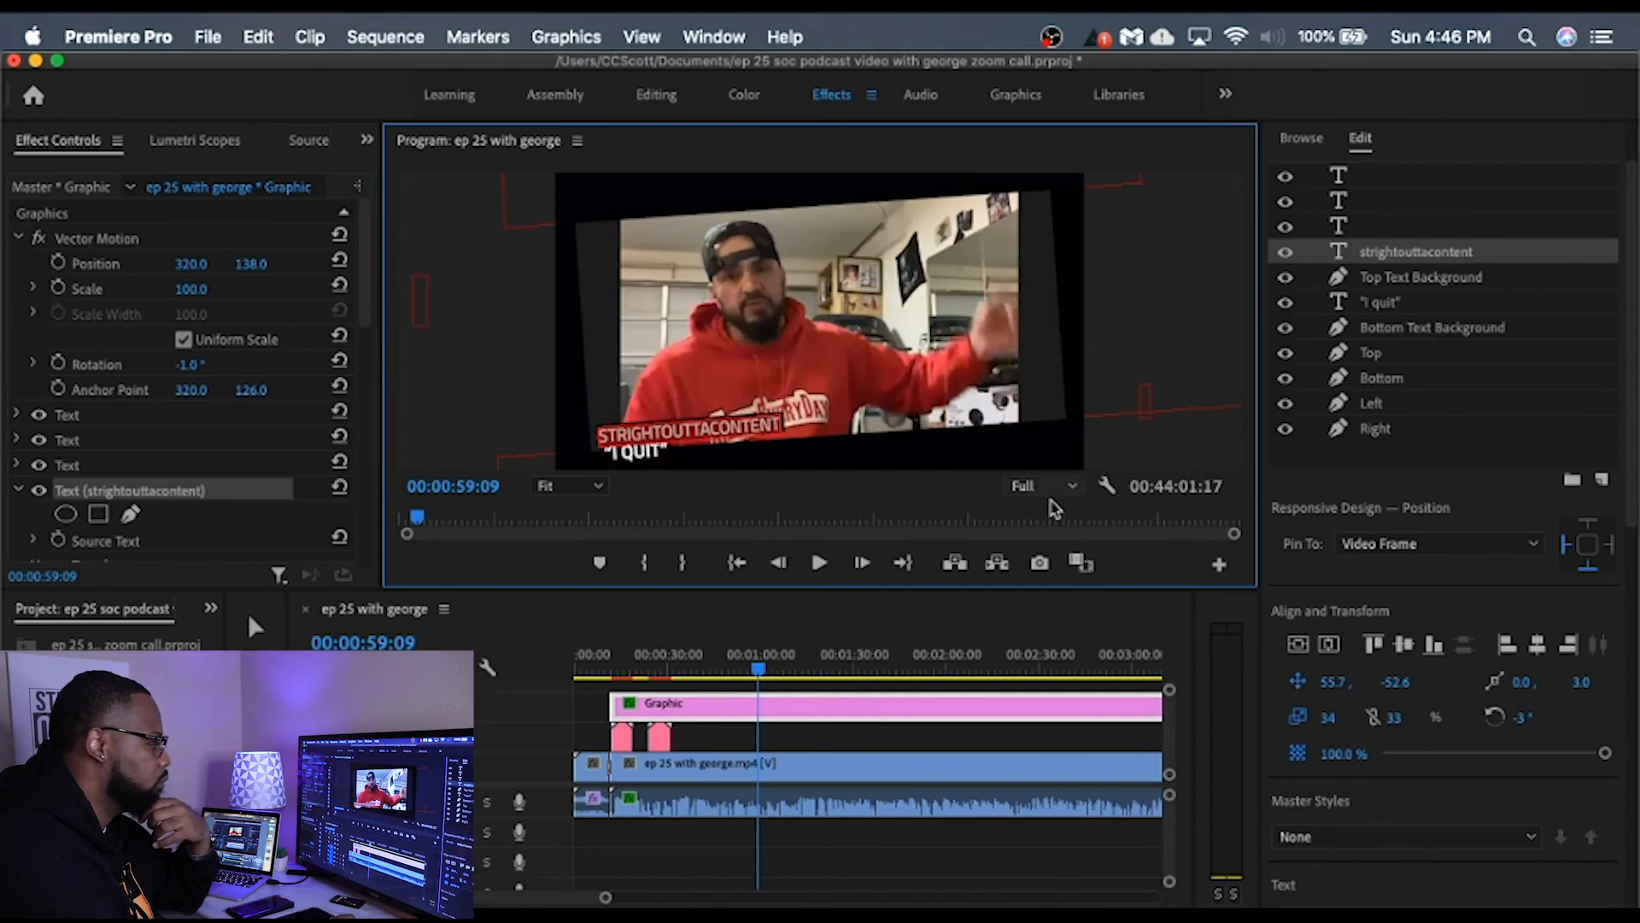
{"action": "left_click_drag", "start_coordinate": [1333, 681], "coordinate": [1617, 681]}
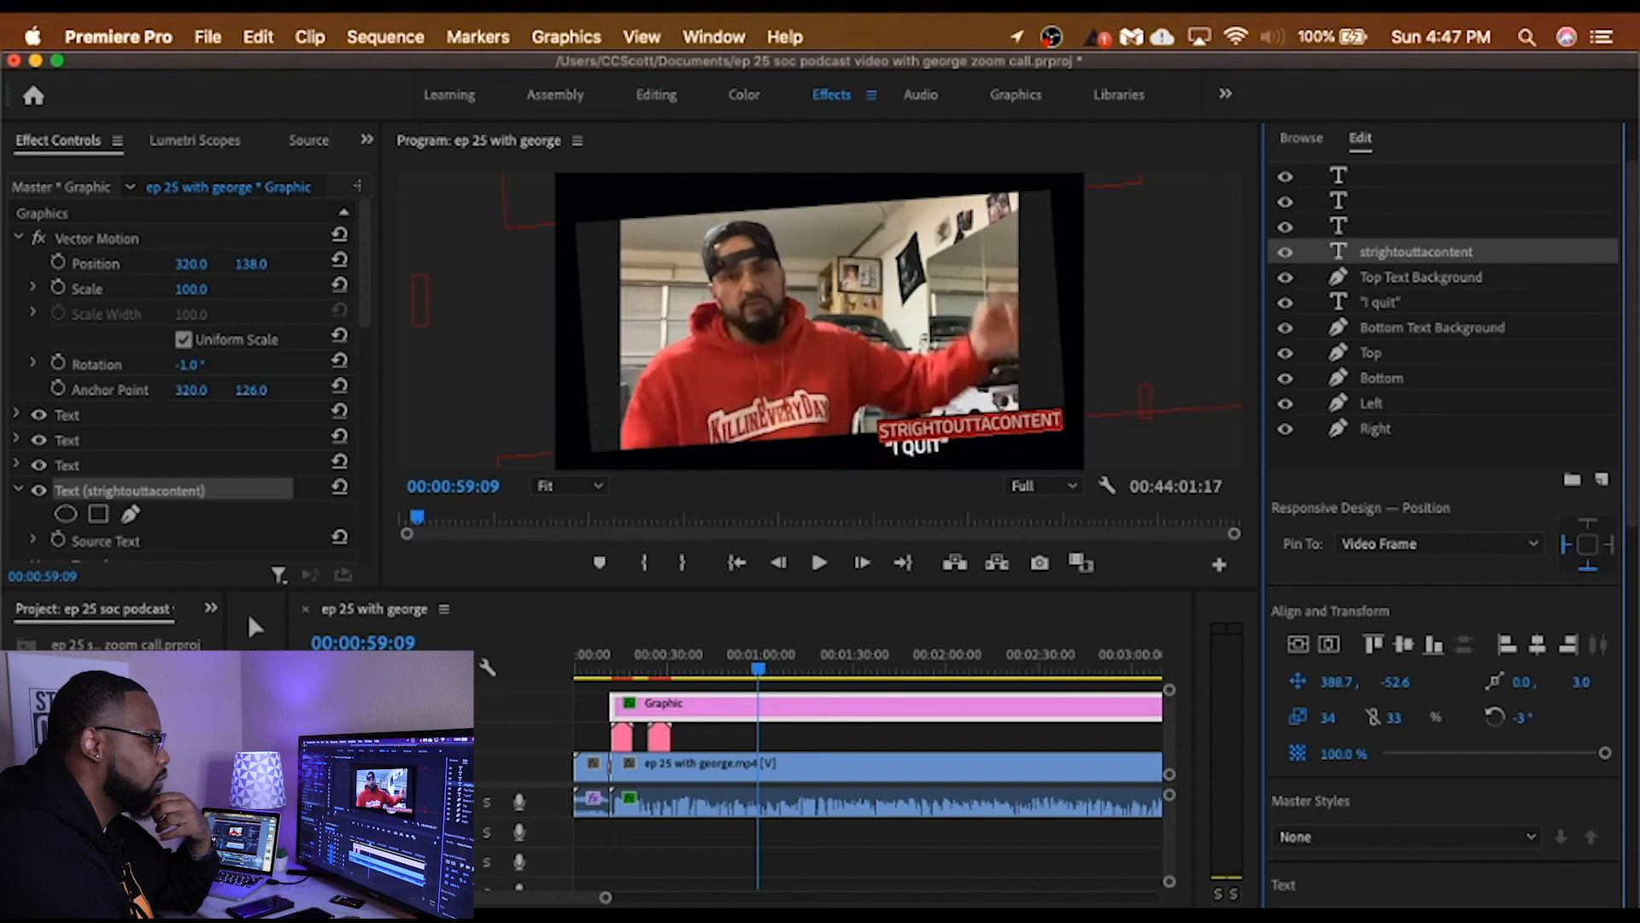
{"action": "mouse_move", "coordinate": [1393, 681]}
{"action": "left_mouse_down"}
{"action": "mouse_move", "coordinate": [1351, 681]}
{"action": "mouse_move", "coordinate": [1405, 682]}
{"action": "left_mouse_up"}
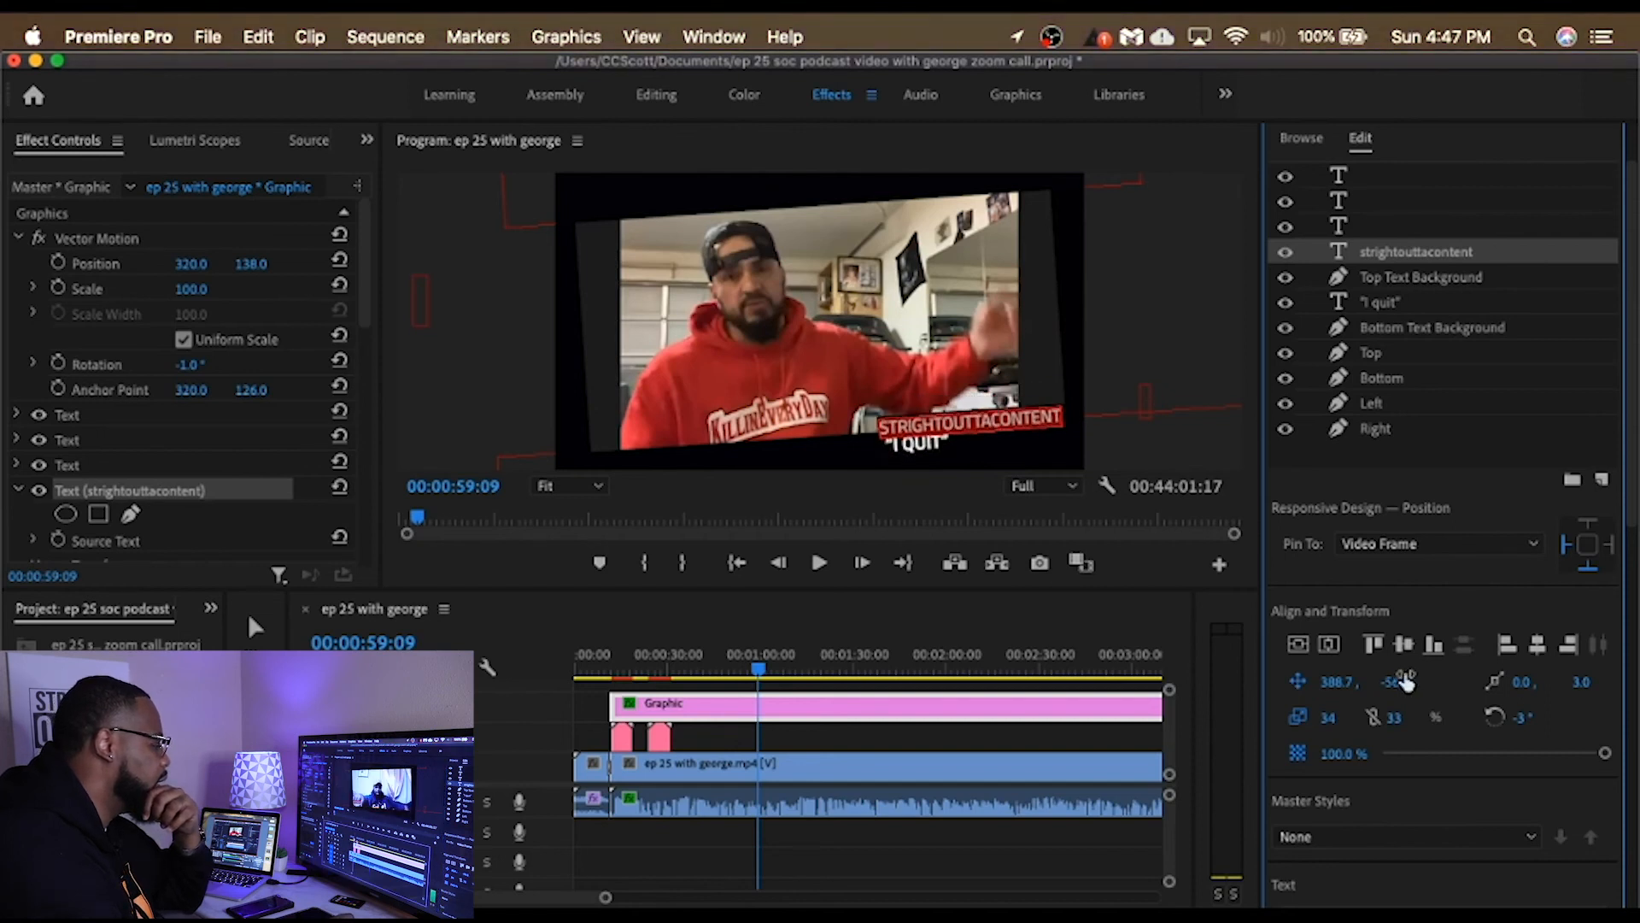
Step: Play the call from about 12 seconds in to check the framed graphic's text animation
{"action": "left_click", "coordinate": [614, 671]}
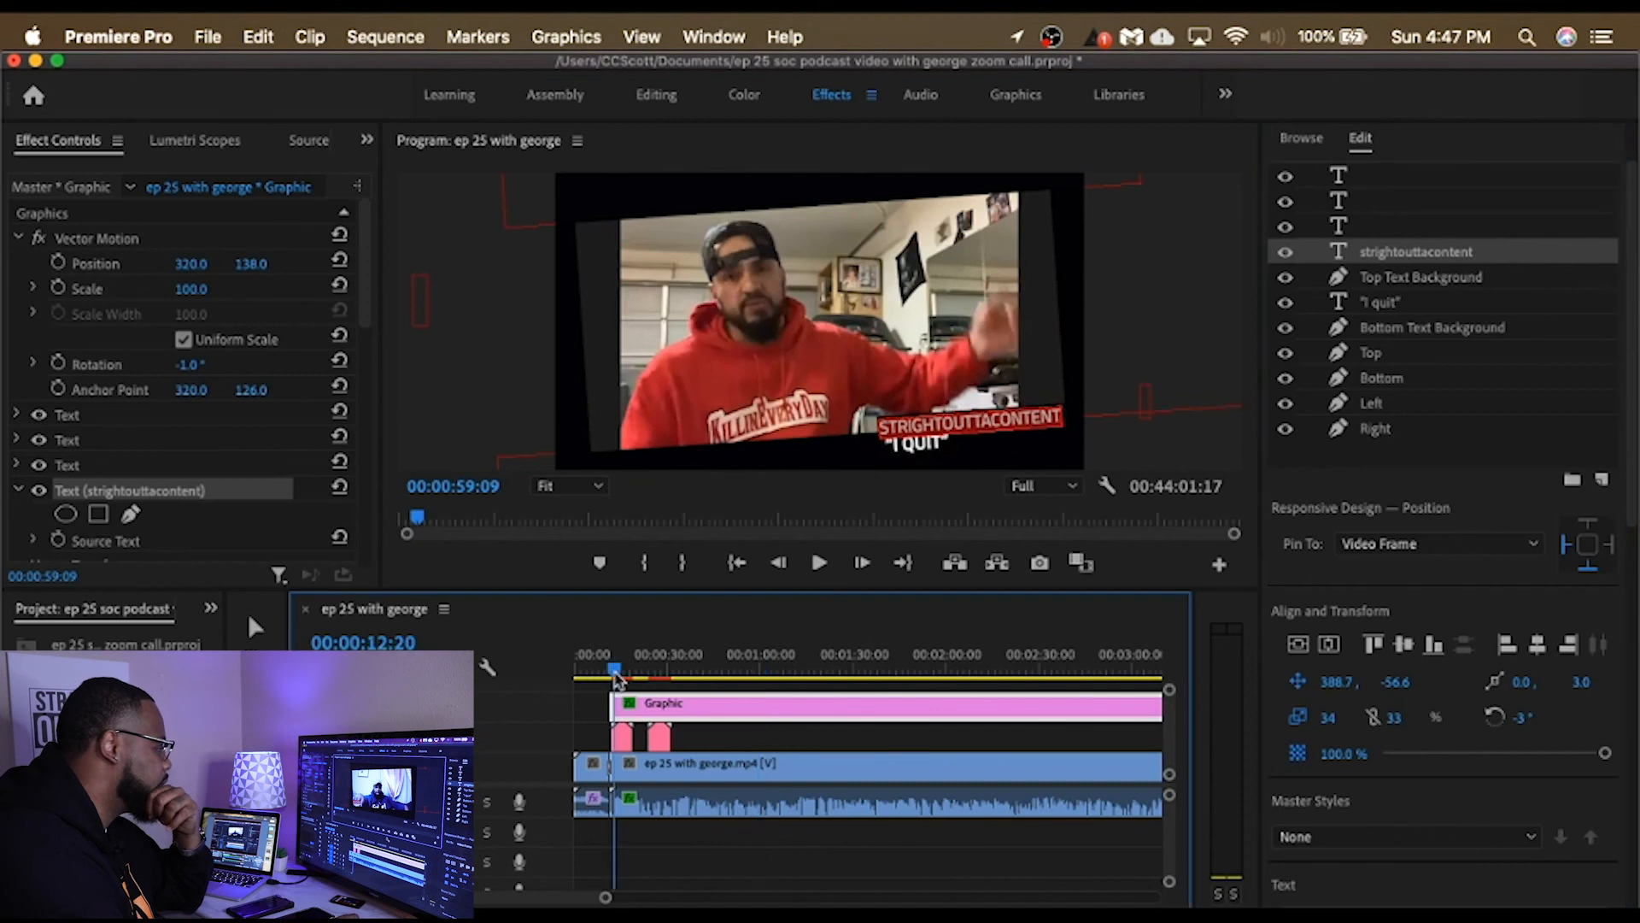
{"action": "left_click", "coordinate": [820, 563]}
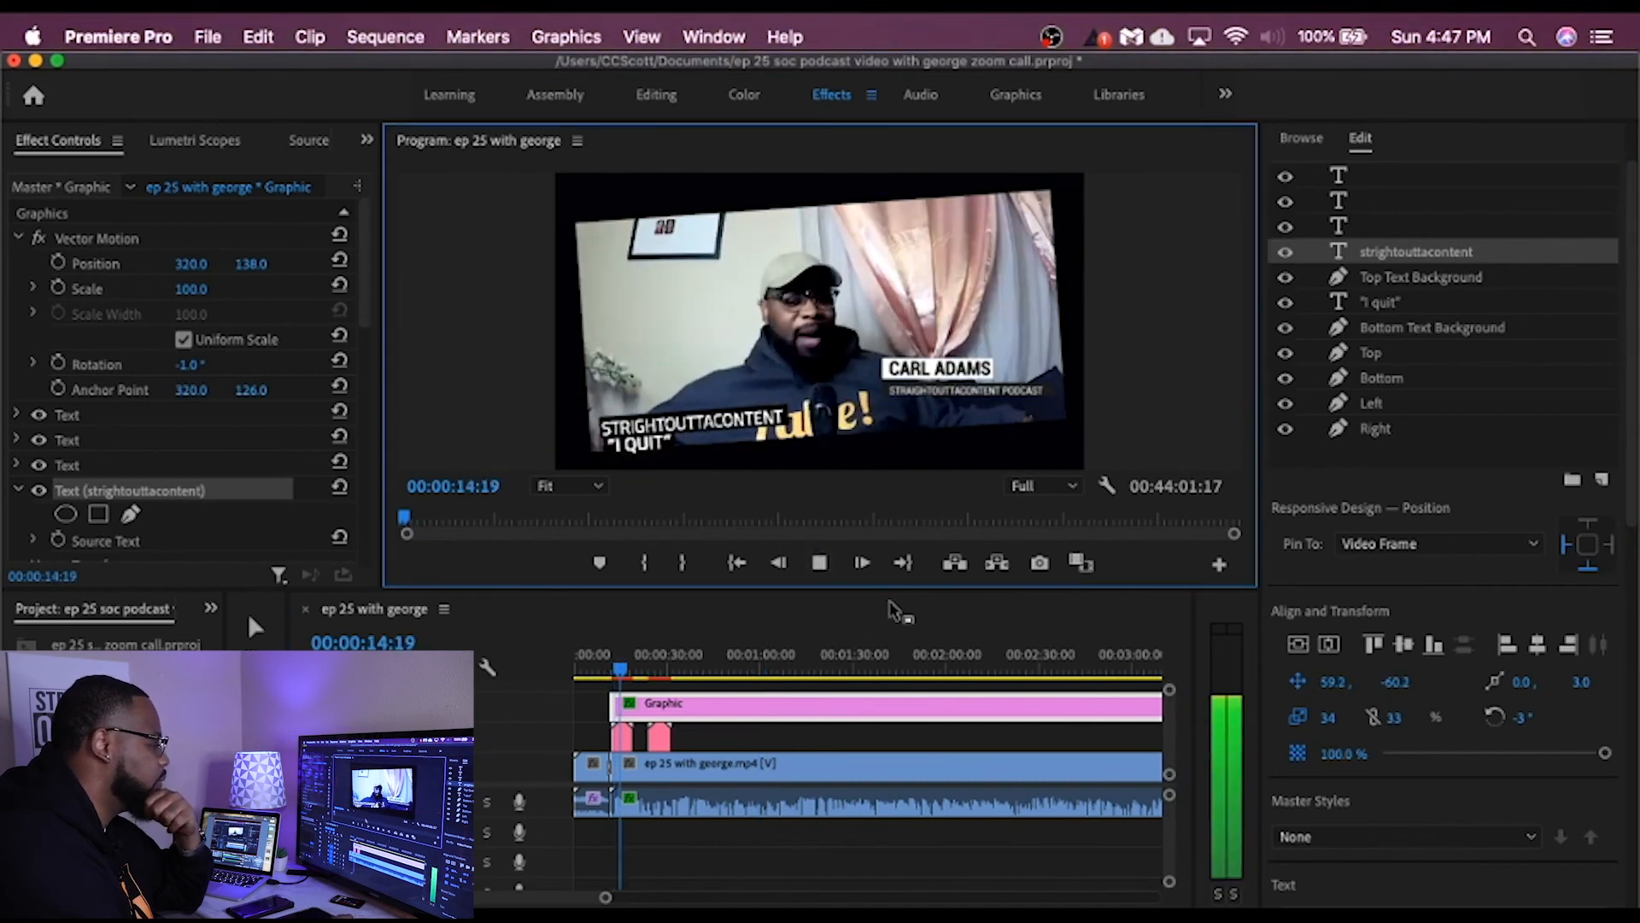
{"action": "left_click", "coordinate": [818, 564]}
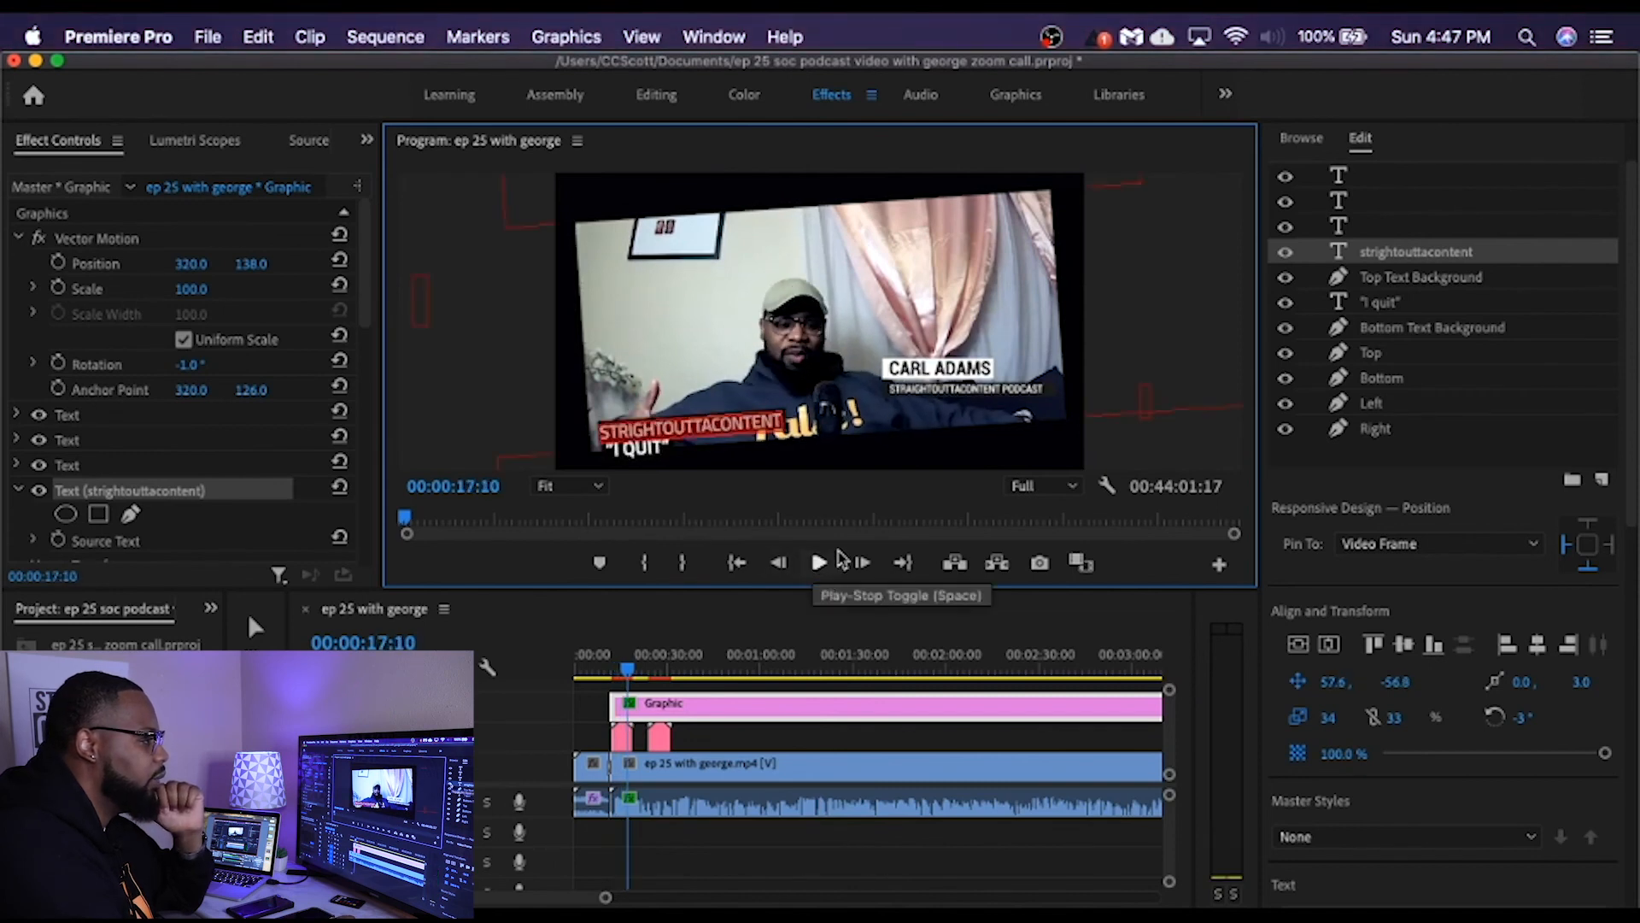
Step: Hide the framed graphic's "strightouttacontent", Top Text Background, "I quit" and Bottom Text Background layers
{"action": "left_click", "coordinate": [1286, 253]}
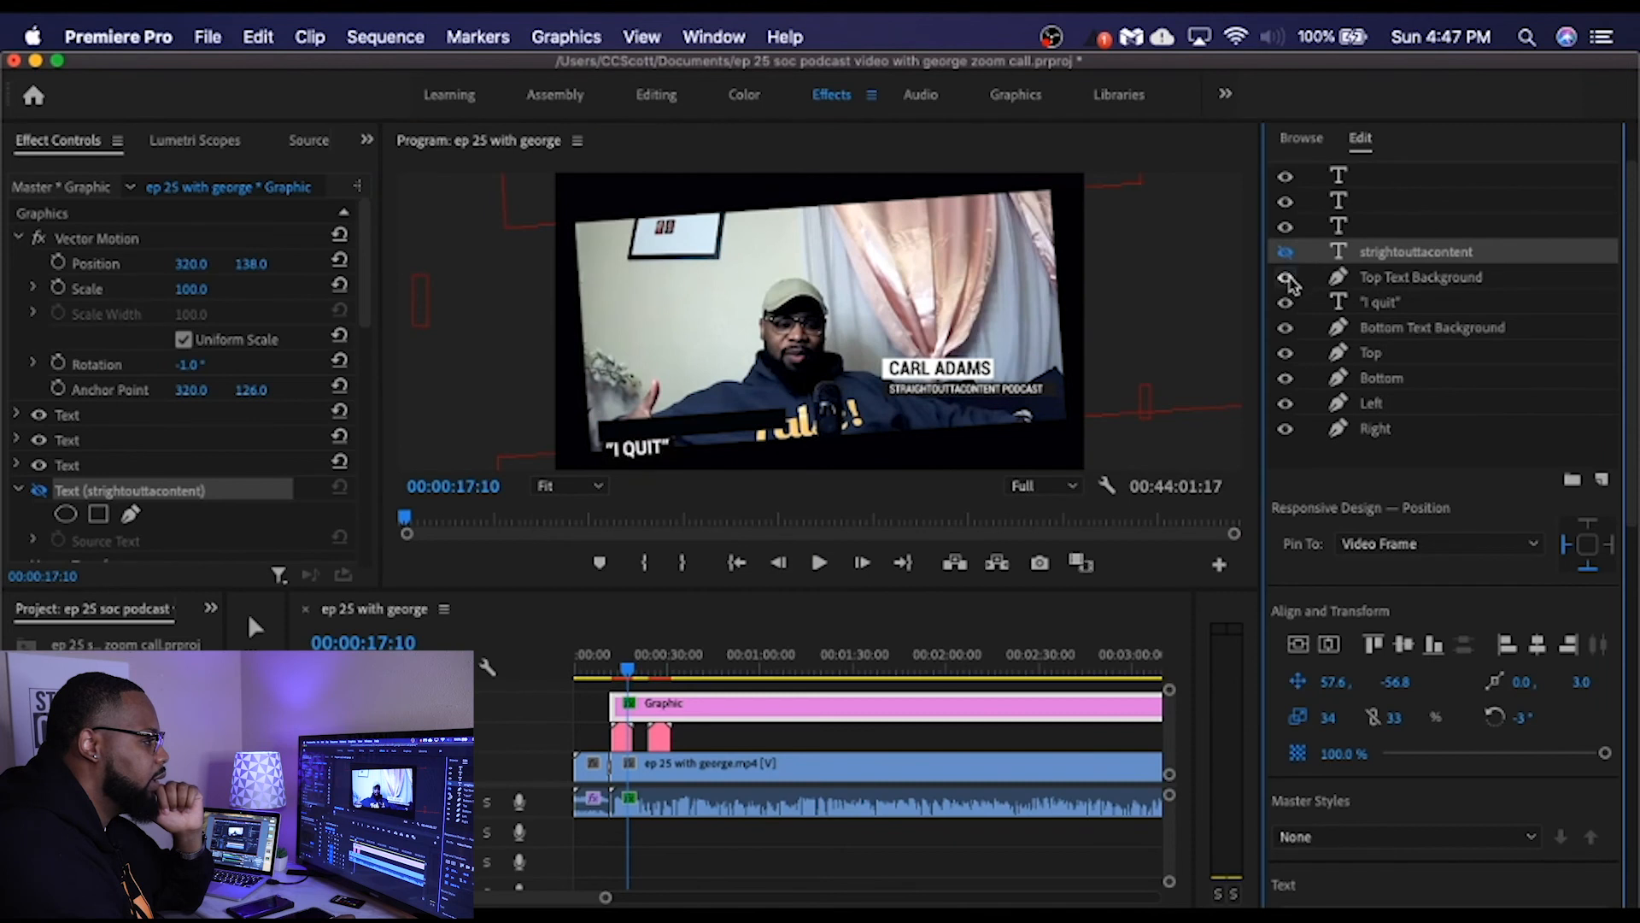
{"action": "left_click", "coordinate": [1285, 278]}
{"action": "left_click", "coordinate": [1286, 302]}
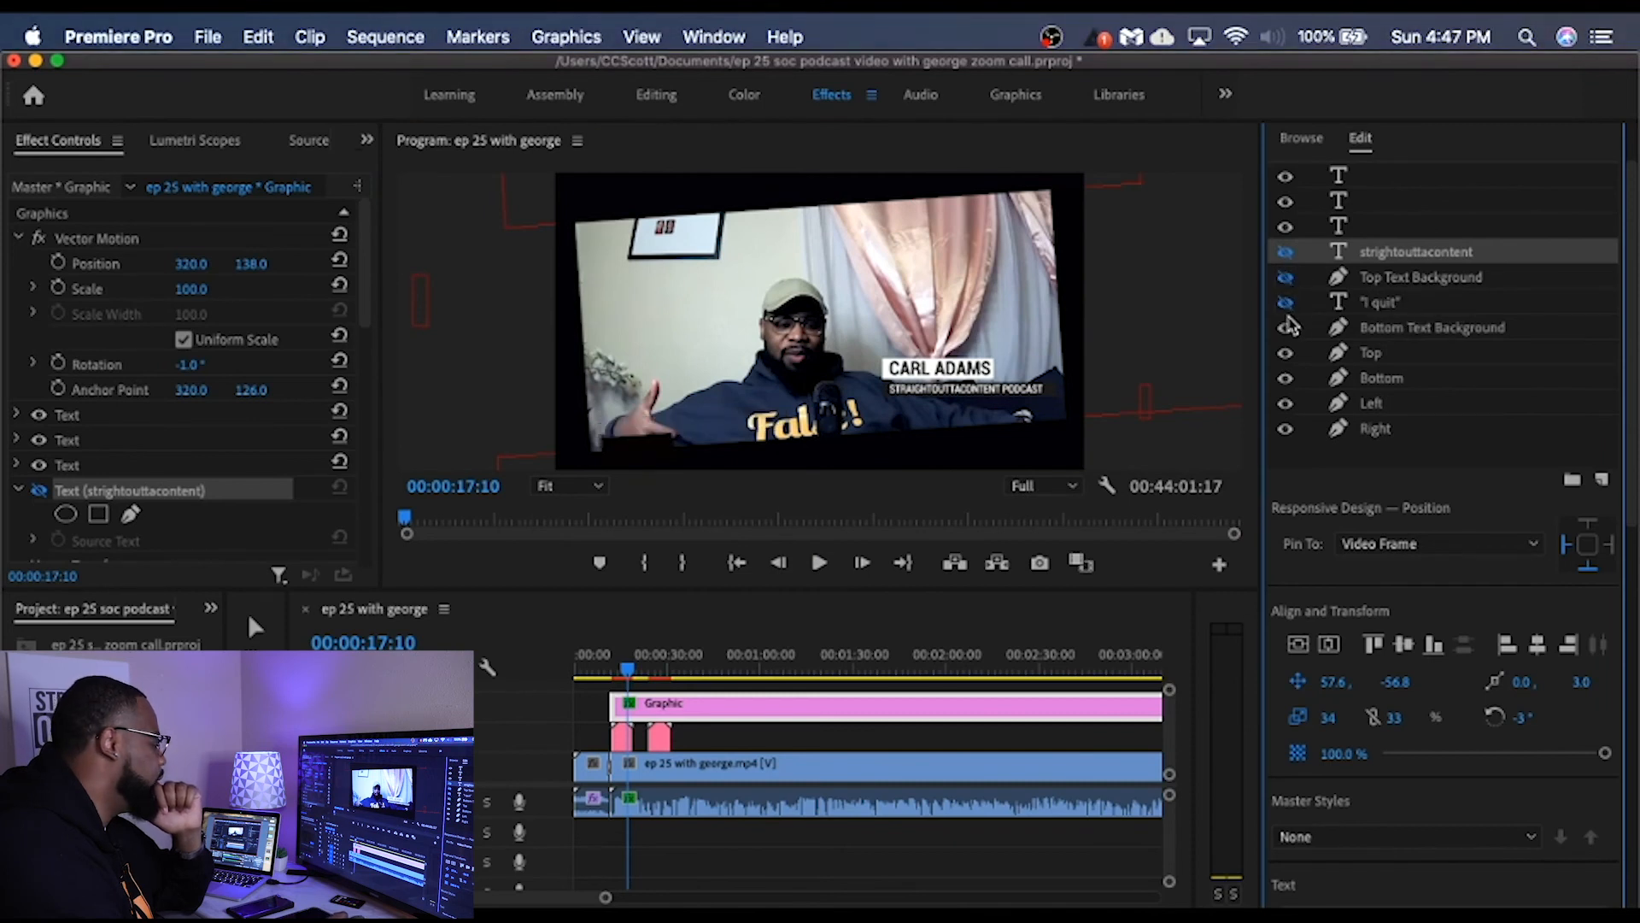
{"action": "left_click", "coordinate": [1286, 328]}
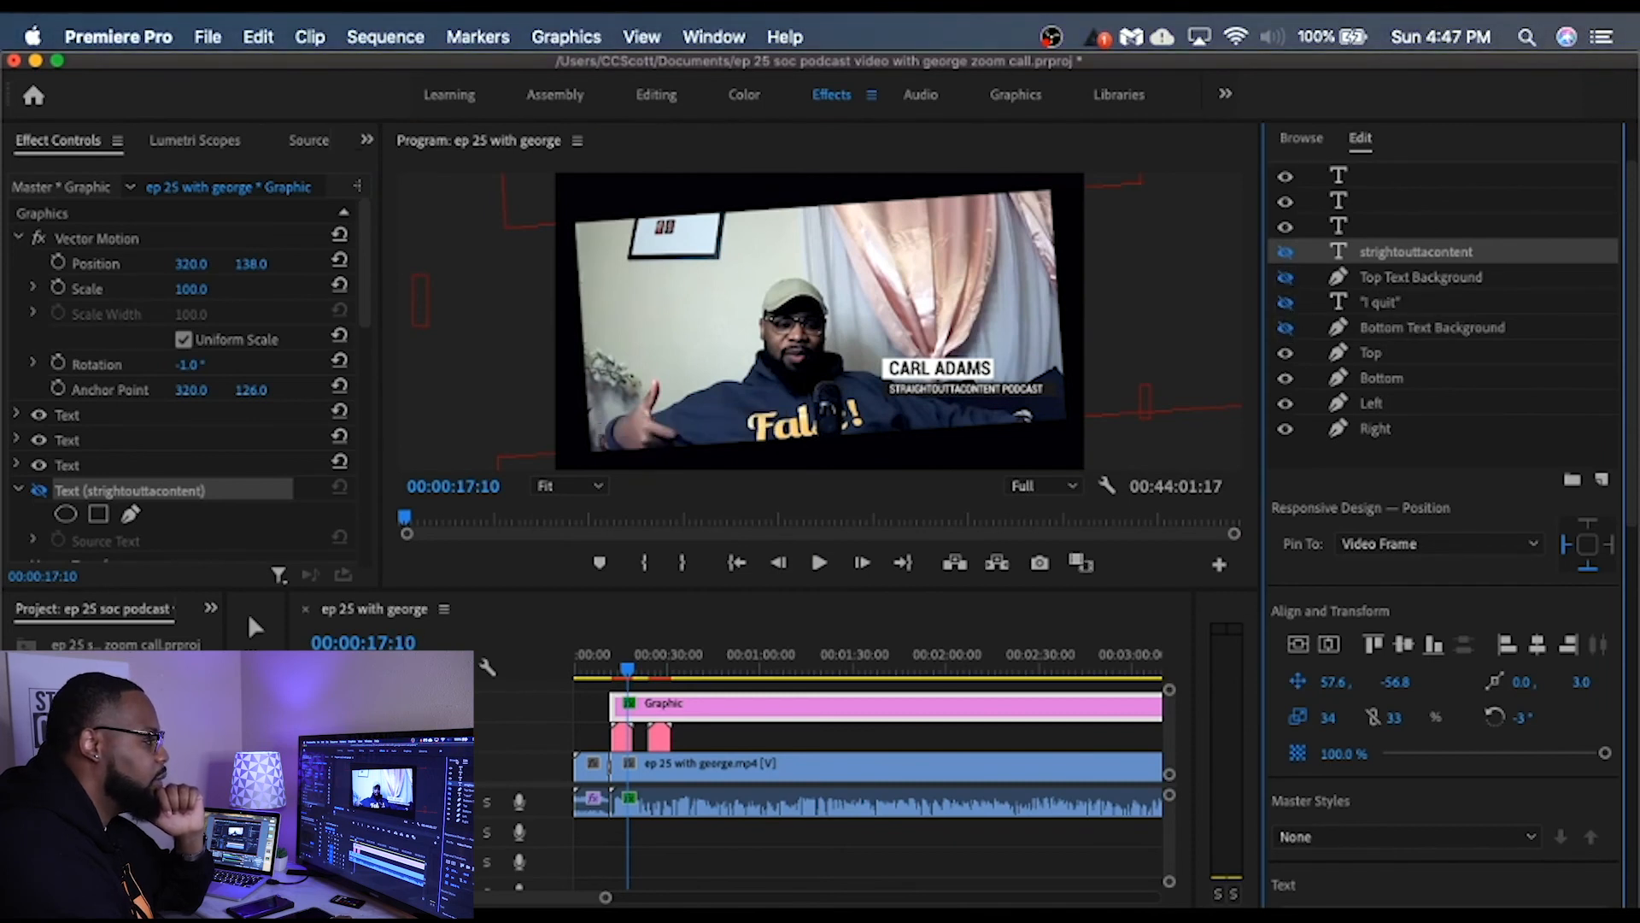
Step: Look through the lower-third graphics templates and play the call briefly to check the frame without its text
{"action": "left_click", "coordinate": [1314, 140]}
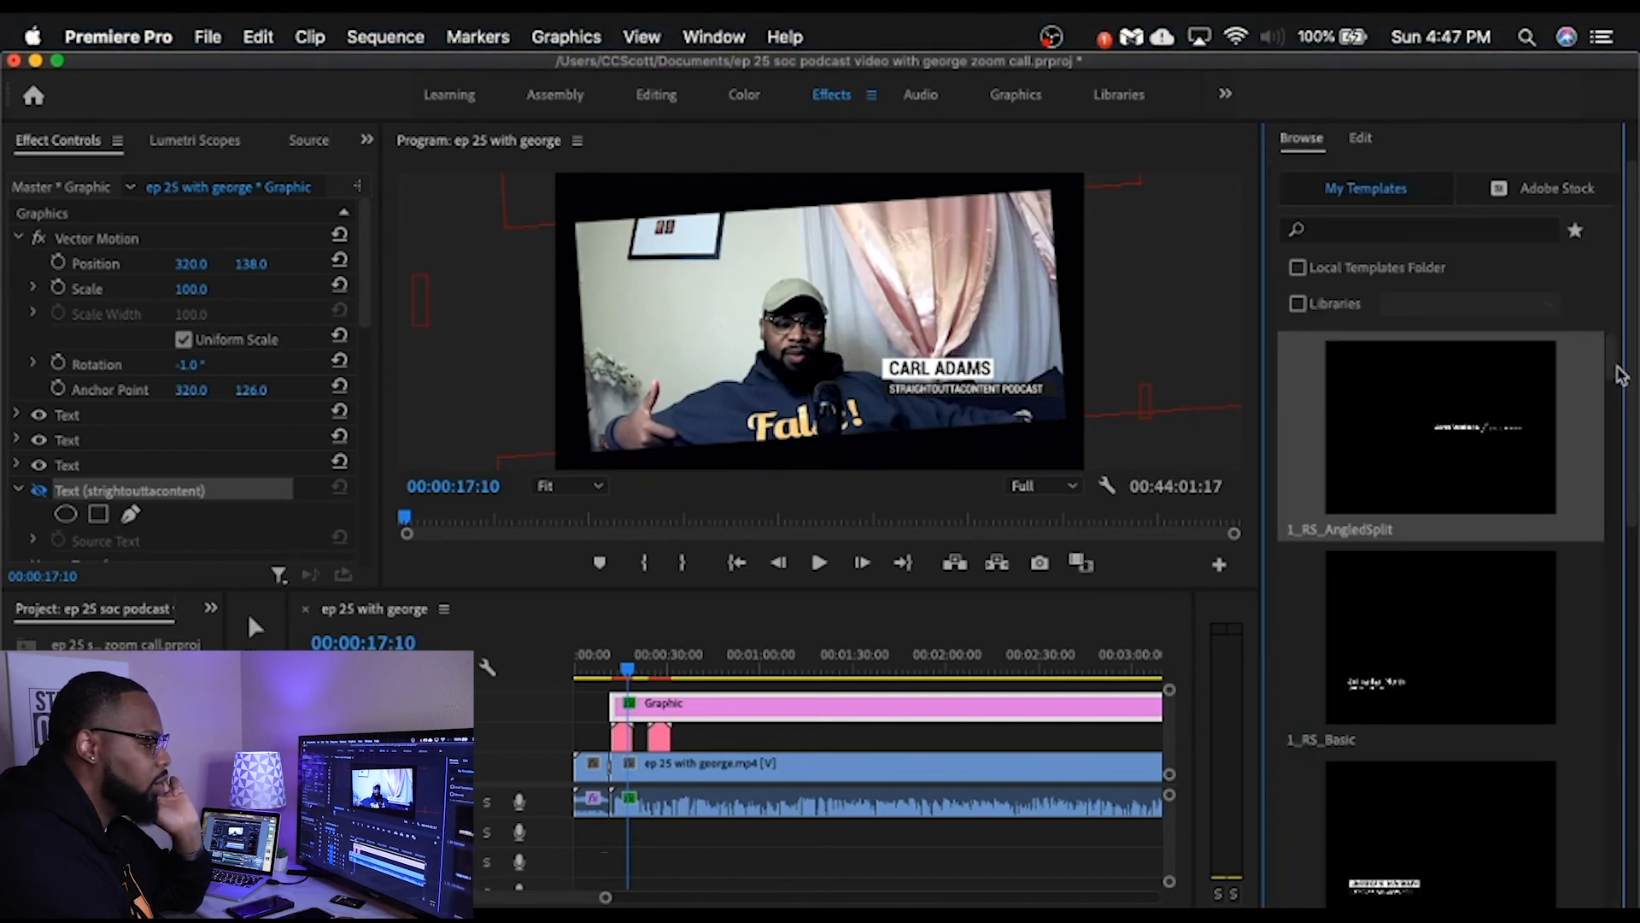
{"action": "left_click_drag", "start_coordinate": [1615, 370], "coordinate": [1618, 393]}
{"action": "scroll", "coordinate": [1619, 395], "scroll_direction": "down", "scroll_amount": 6}
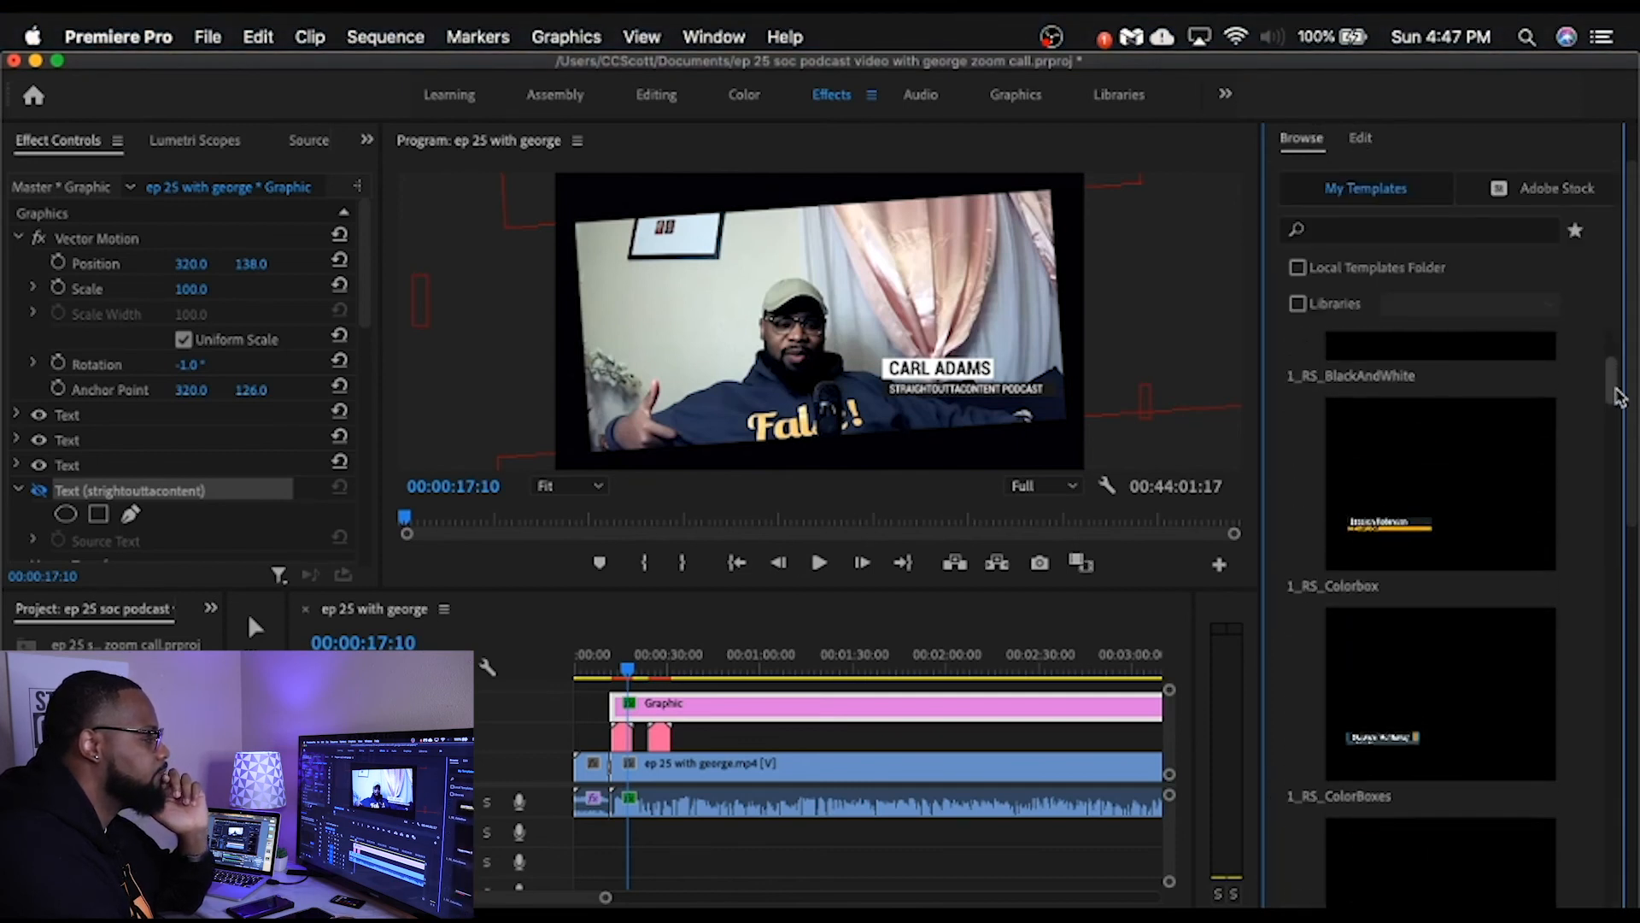
{"action": "scroll", "coordinate": [1617, 394], "scroll_direction": "down", "scroll_amount": 5}
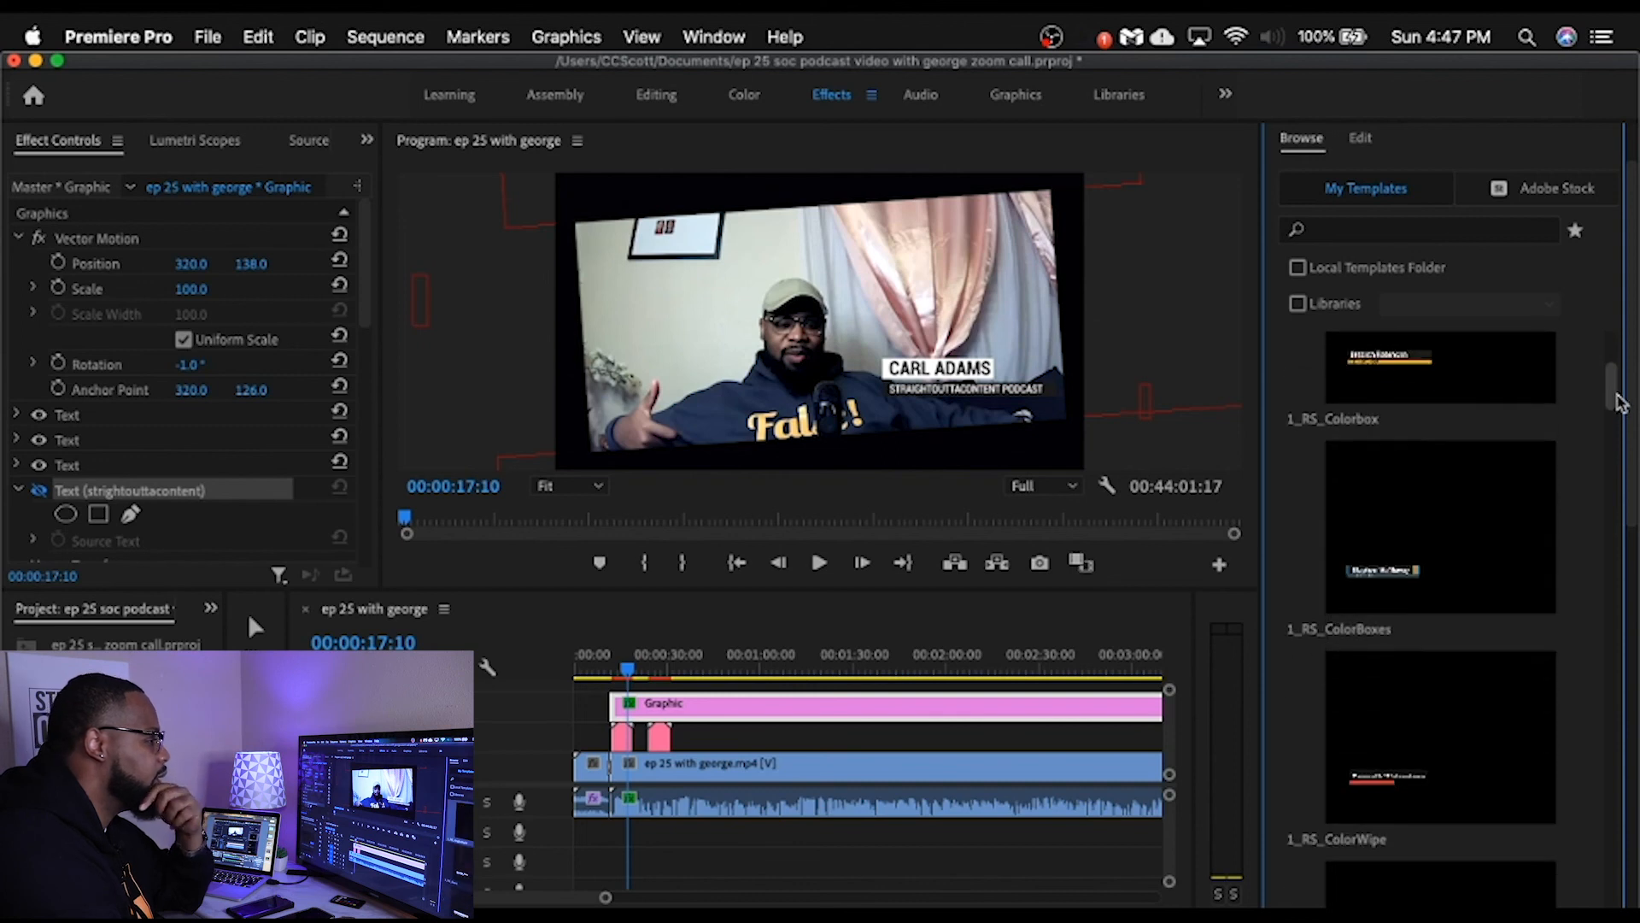
{"action": "left_click_drag", "start_coordinate": [1619, 401], "coordinate": [1615, 347]}
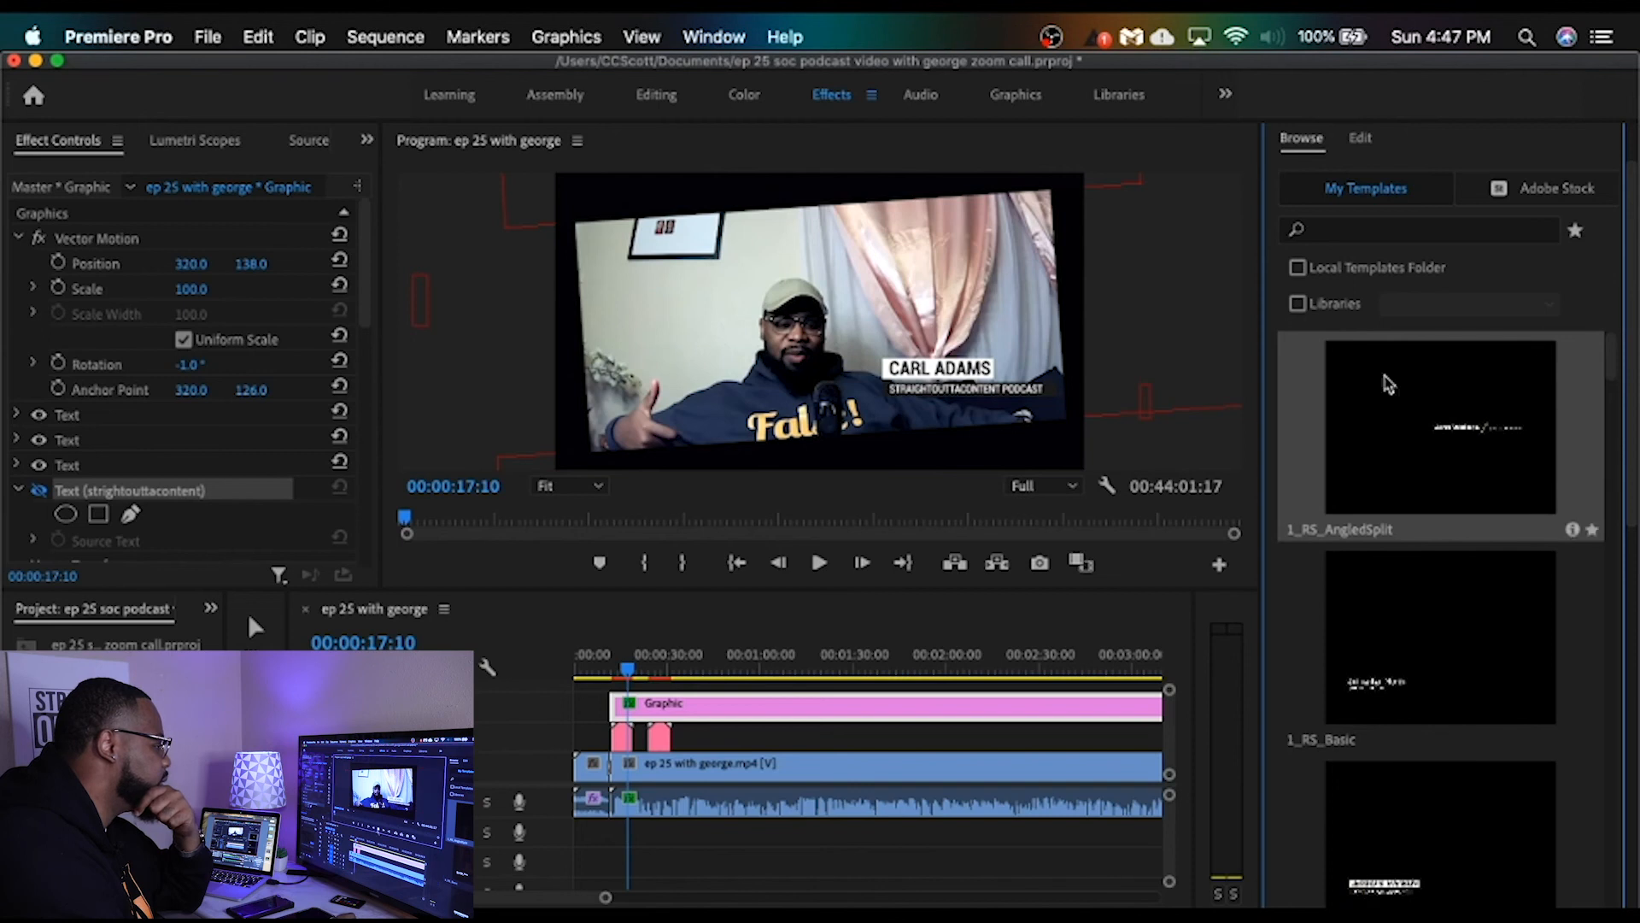
{"action": "left_click", "coordinate": [816, 562]}
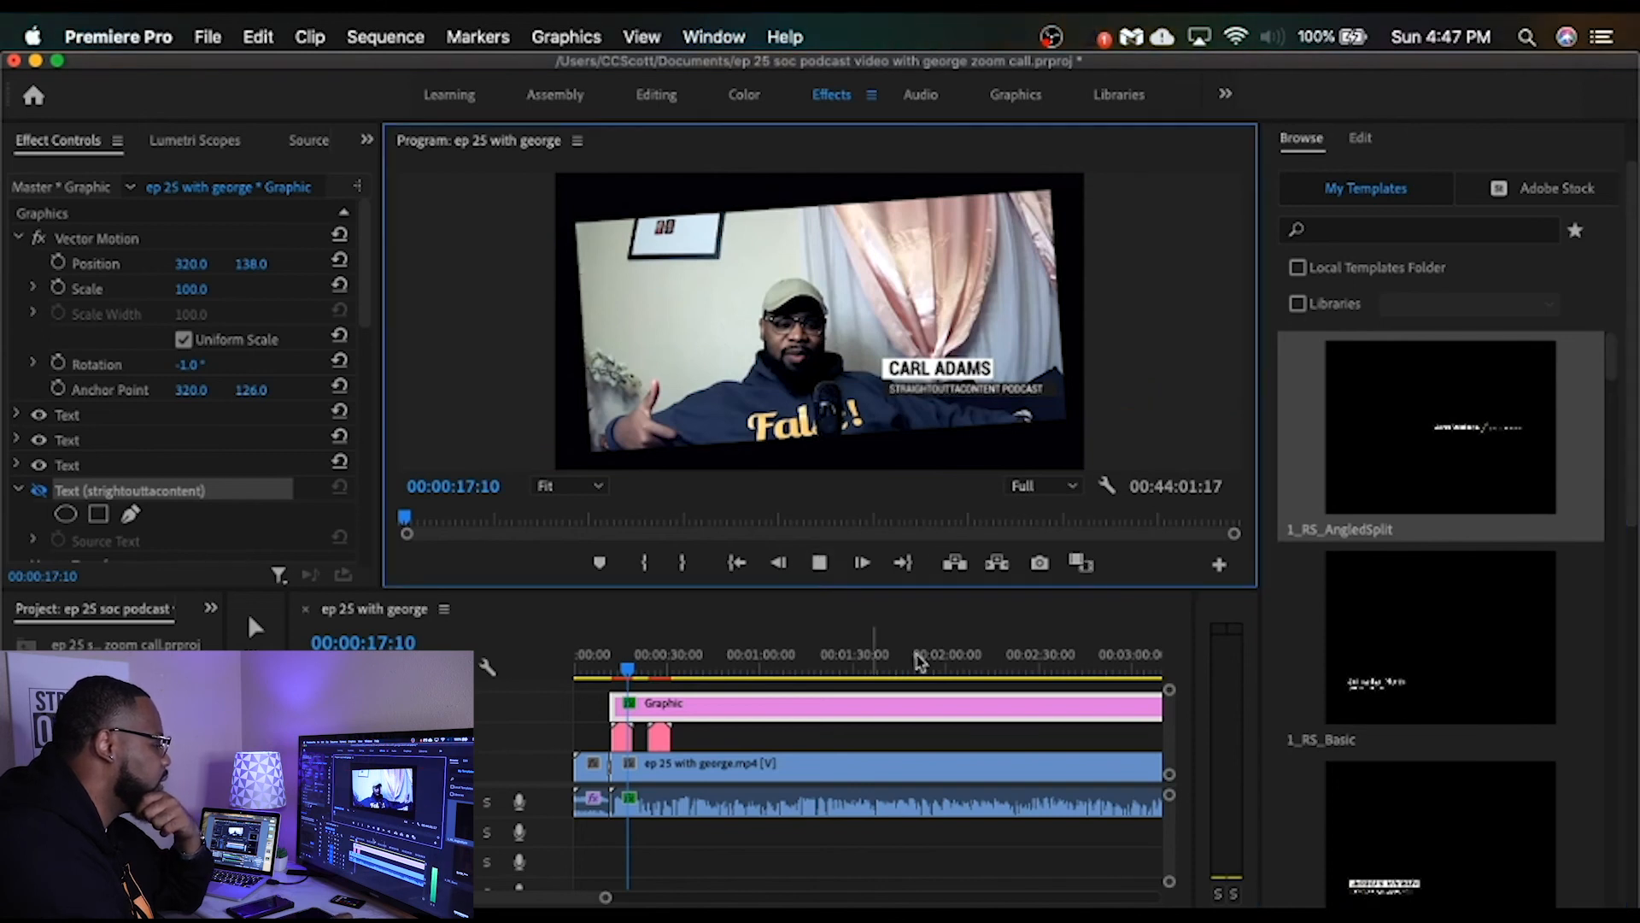
{"action": "left_click", "coordinate": [821, 565]}
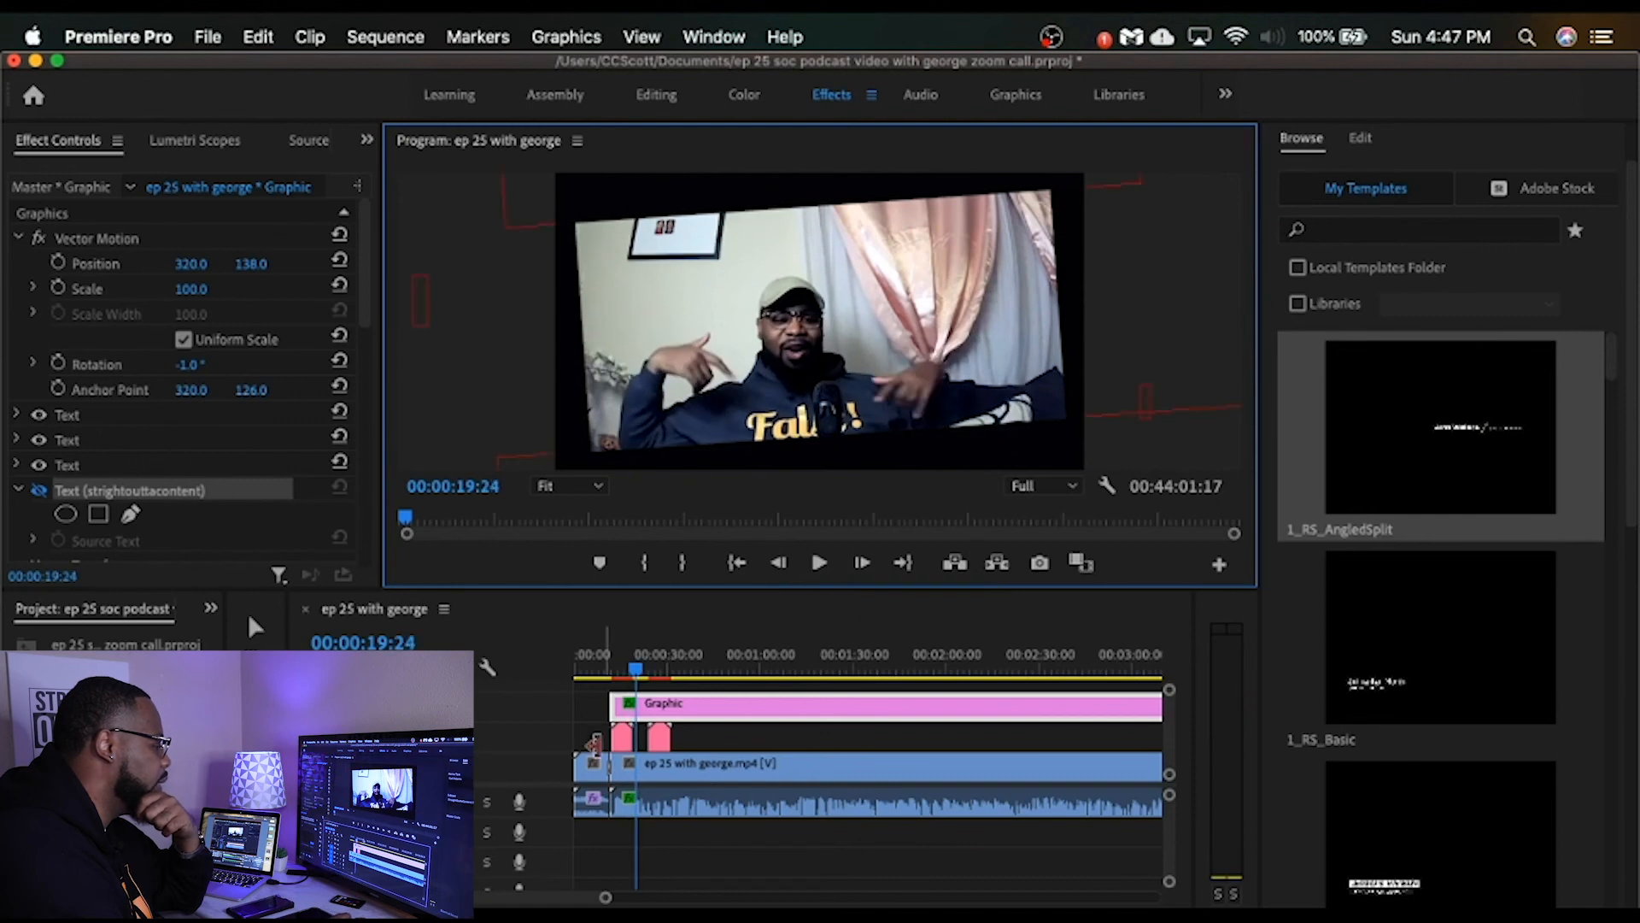
Step: Set the first name lower third's Motion position to -32, 190 and play the call to check it
{"action": "left_click", "coordinate": [621, 739]}
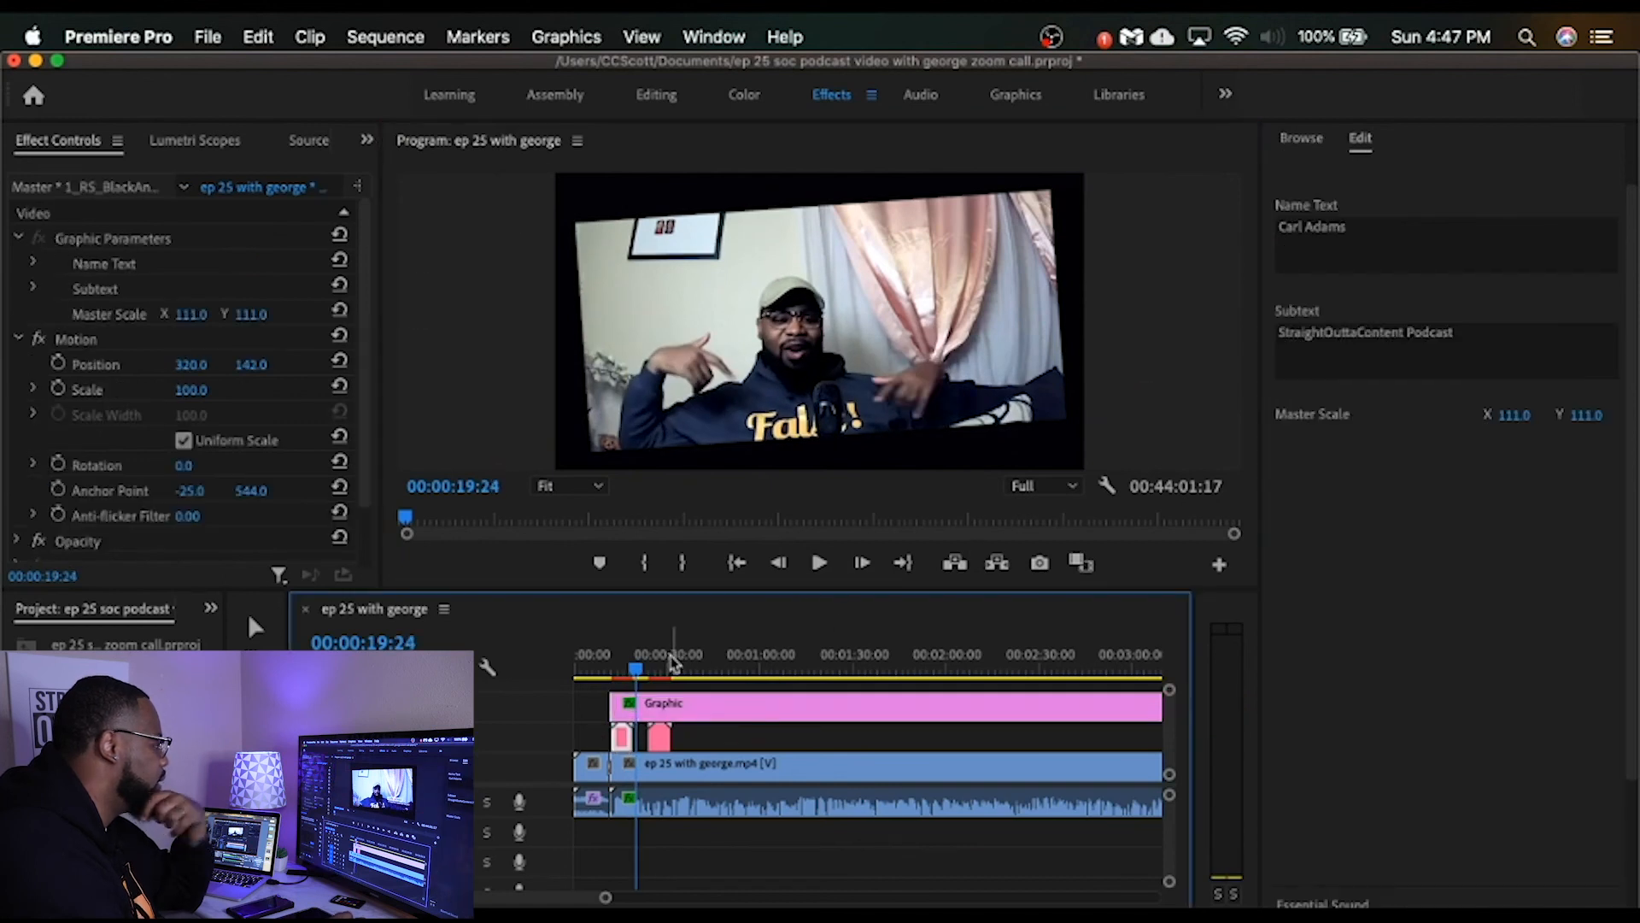
{"action": "left_click_drag", "start_coordinate": [640, 675], "coordinate": [628, 675]}
{"action": "mouse_move", "coordinate": [197, 314]}
{"action": "left_mouse_down"}
{"action": "mouse_move", "coordinate": [153, 314]}
{"action": "mouse_move", "coordinate": [196, 315]}
{"action": "left_mouse_up"}
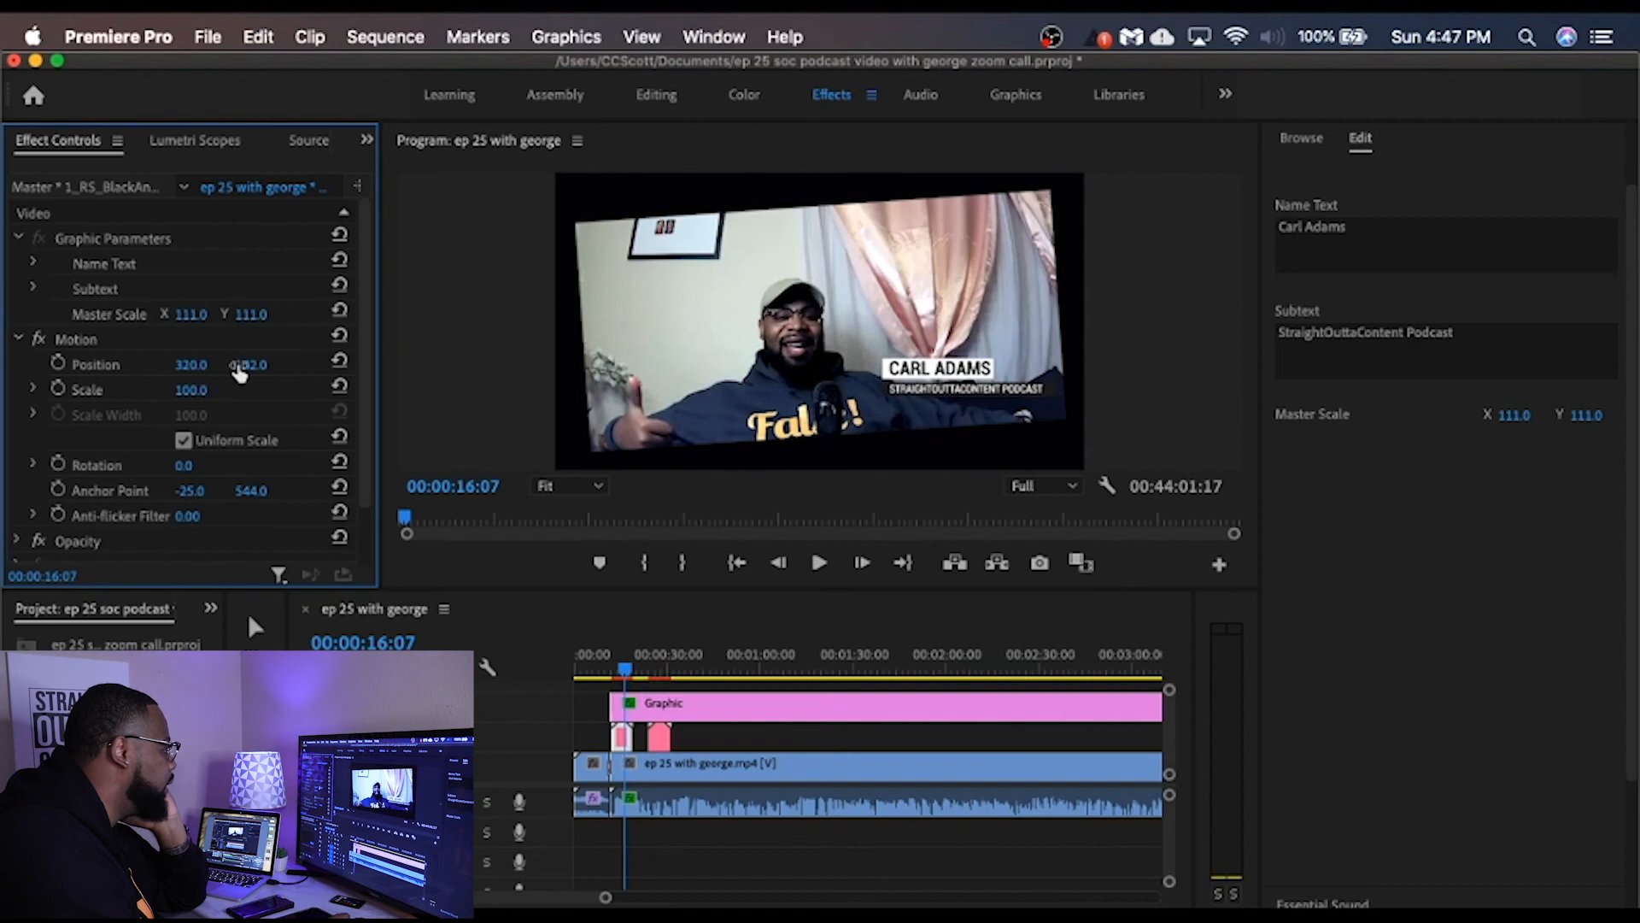
{"action": "left_click_drag", "start_coordinate": [251, 365], "coordinate": [292, 364]}
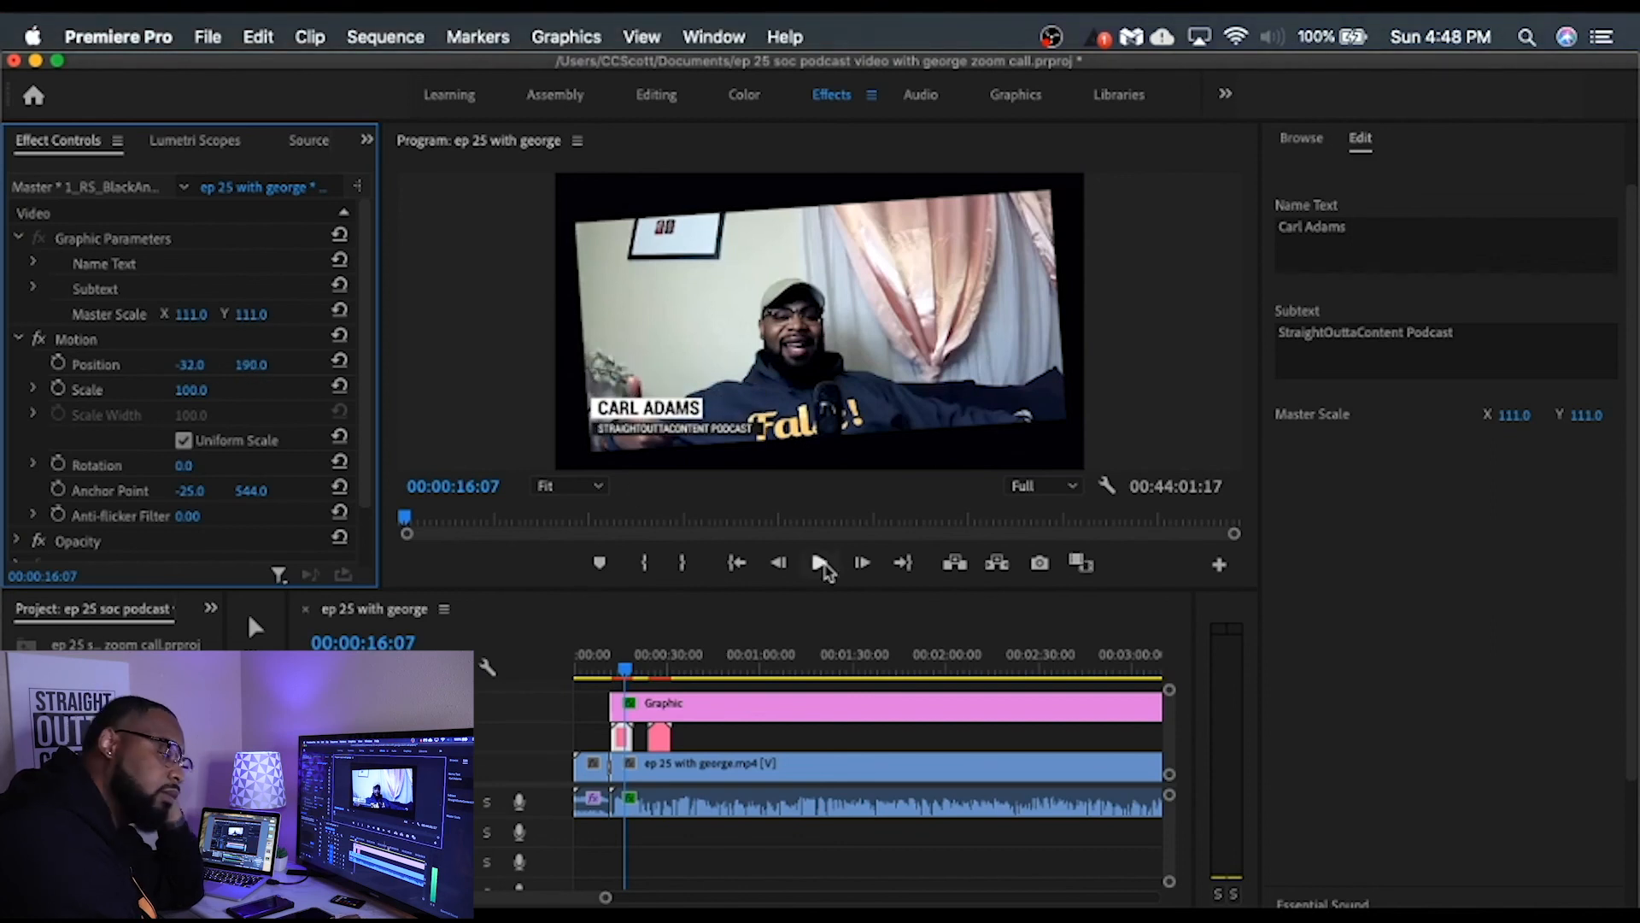
{"action": "left_click", "coordinate": [818, 564]}
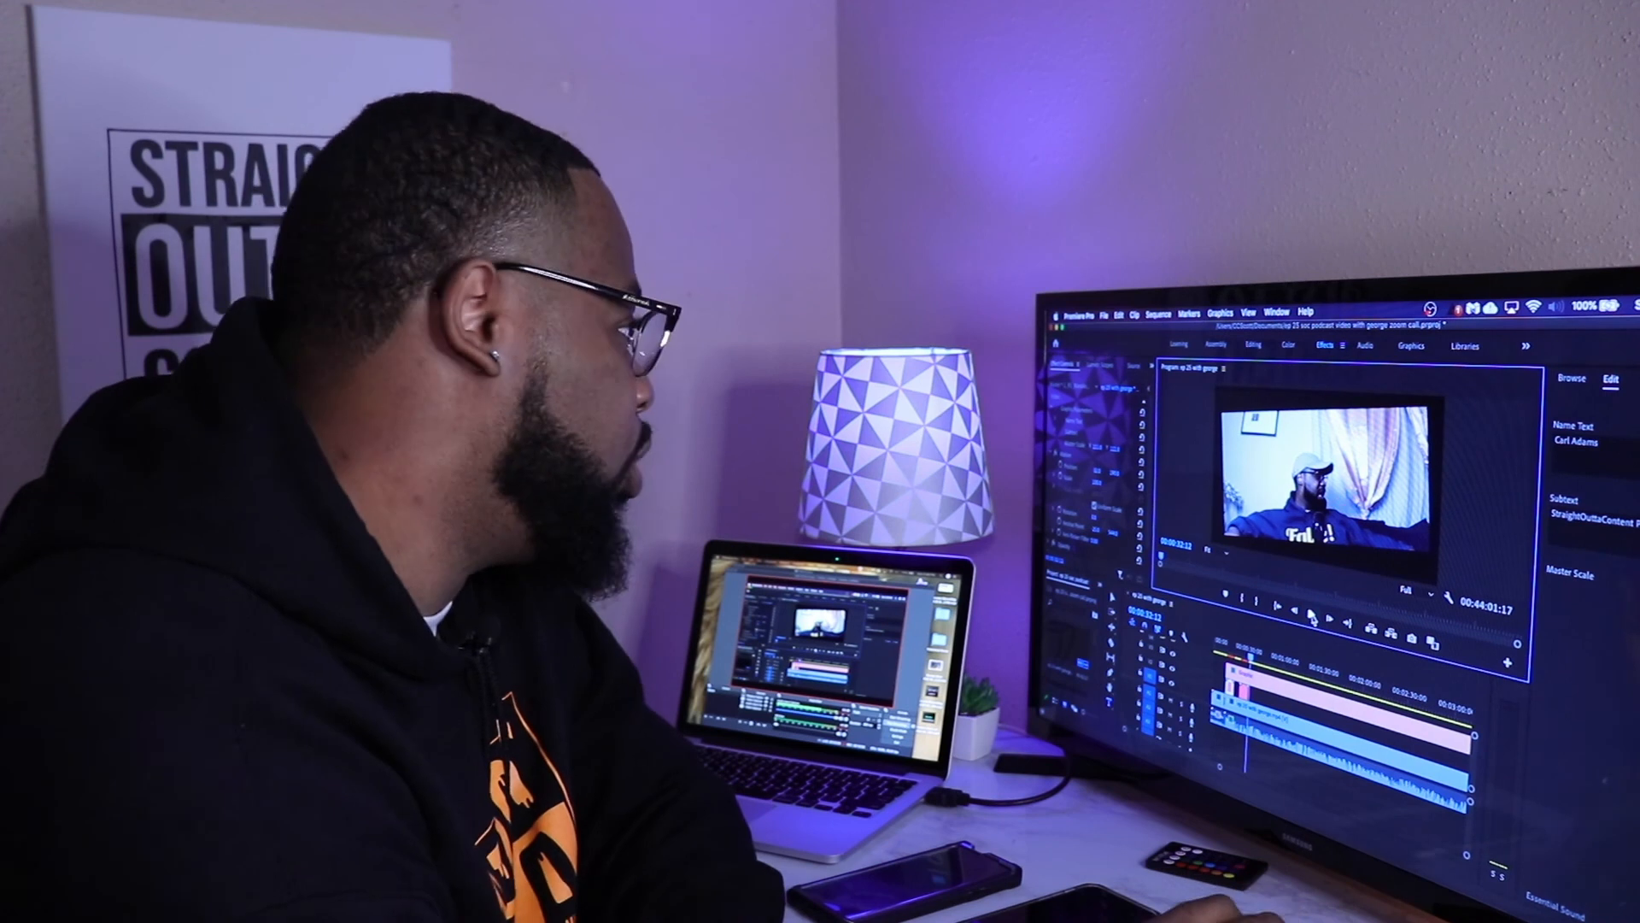
{"action": "left_click", "coordinate": [1104, 315]}
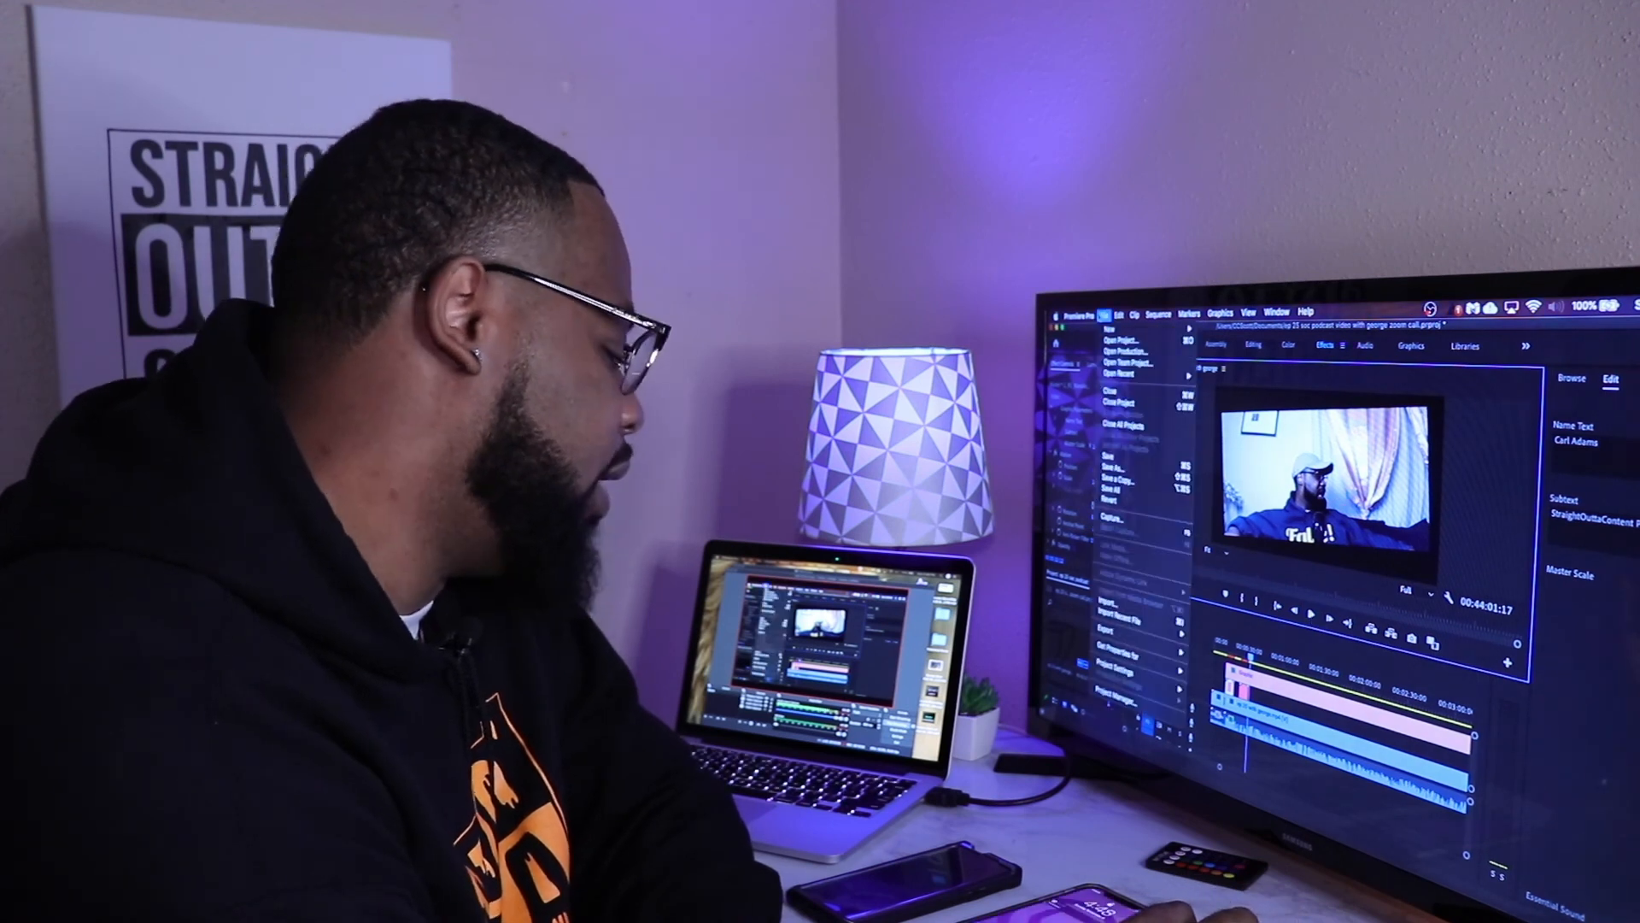
{"action": "left_click", "coordinate": [1108, 455]}
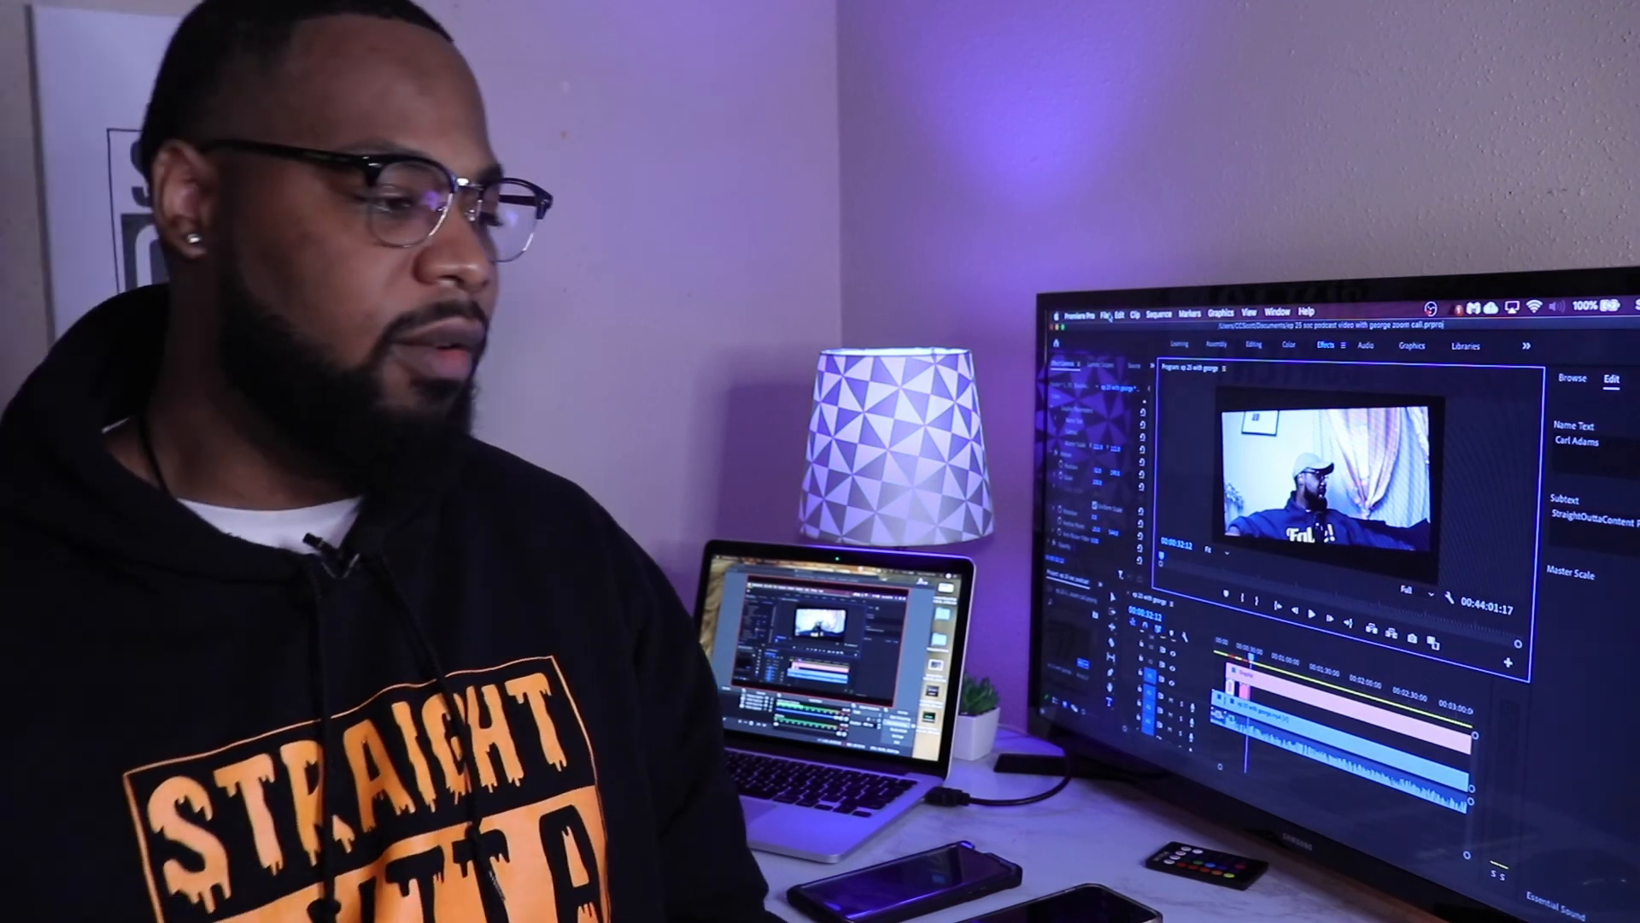
{"action": "left_click", "coordinate": [1108, 316]}
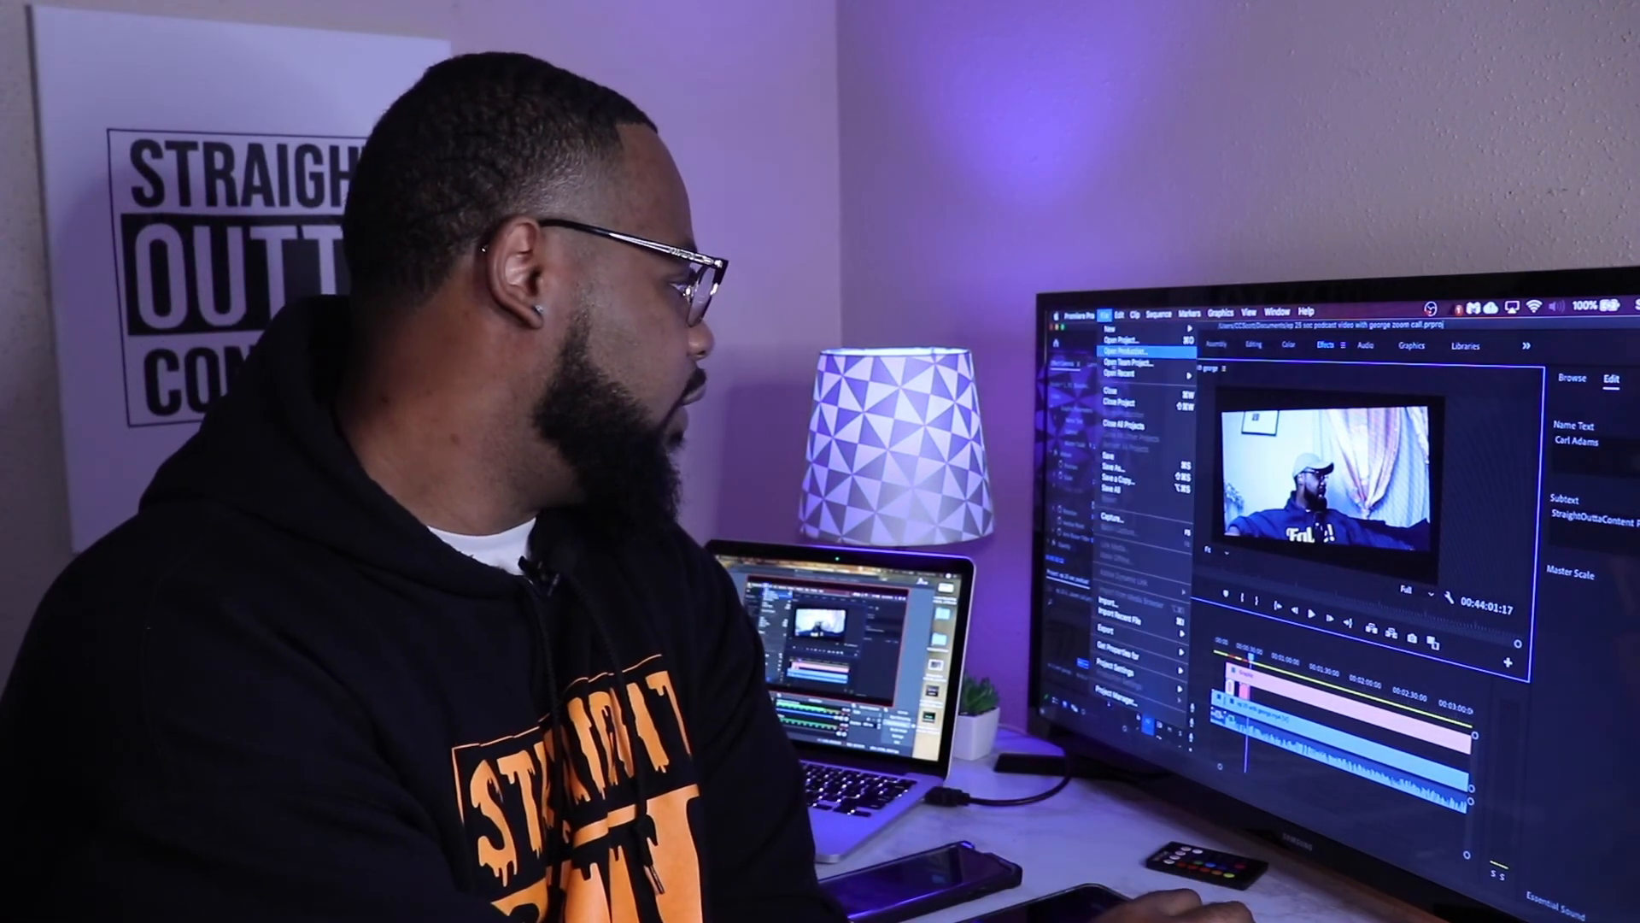
{"action": "mouse_move", "coordinate": [1137, 639]}
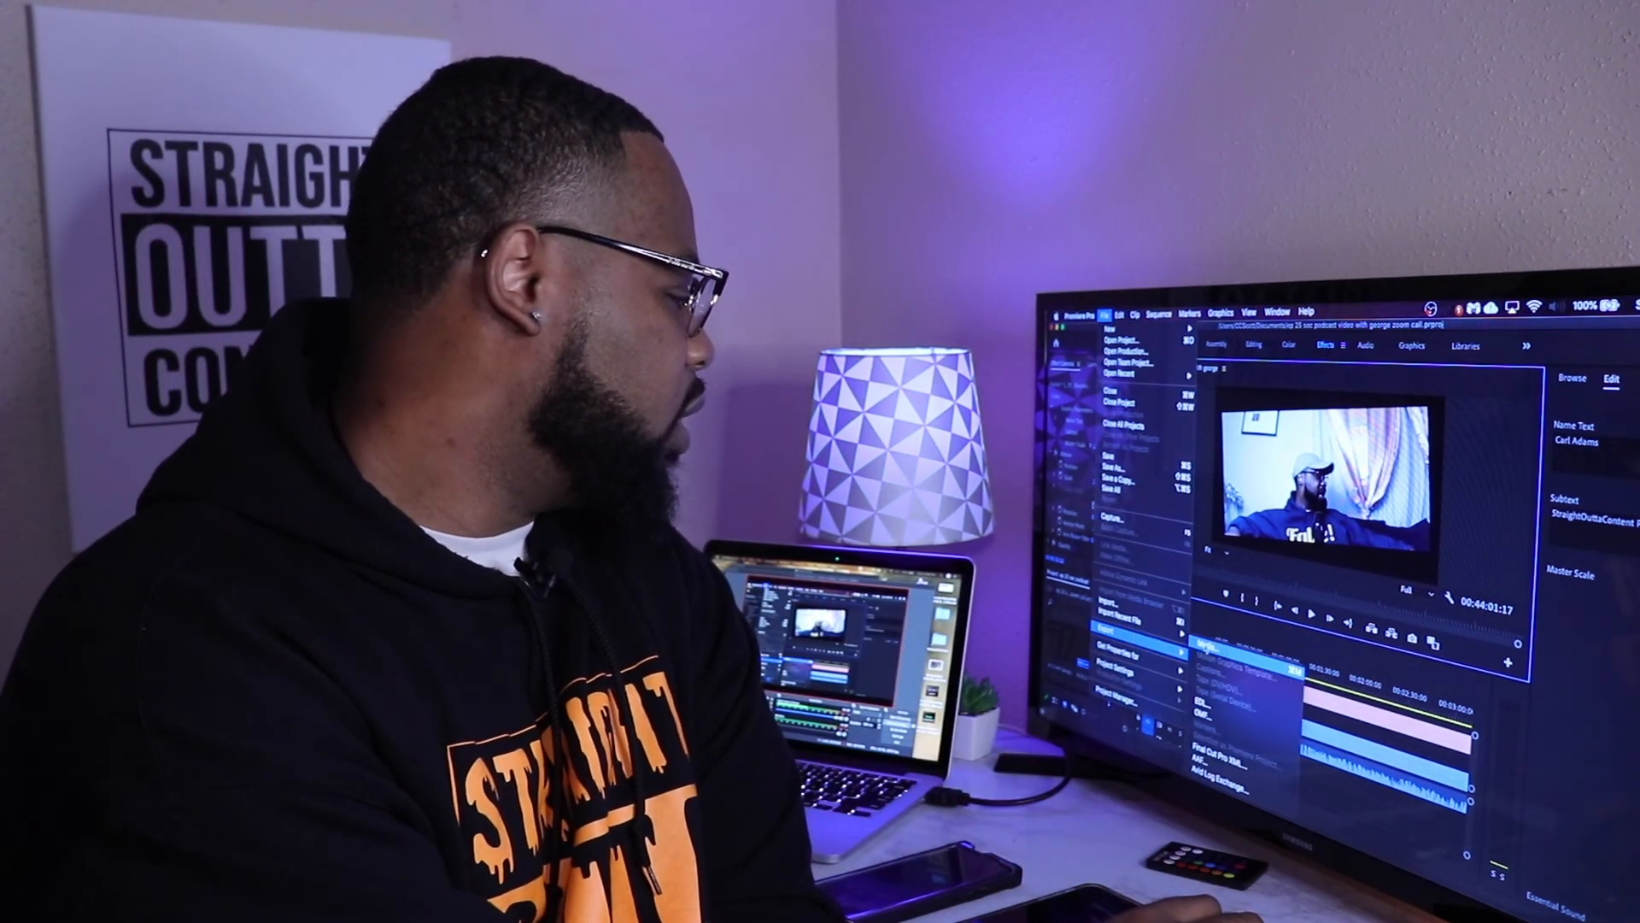
{"action": "left_click", "coordinate": [1220, 651]}
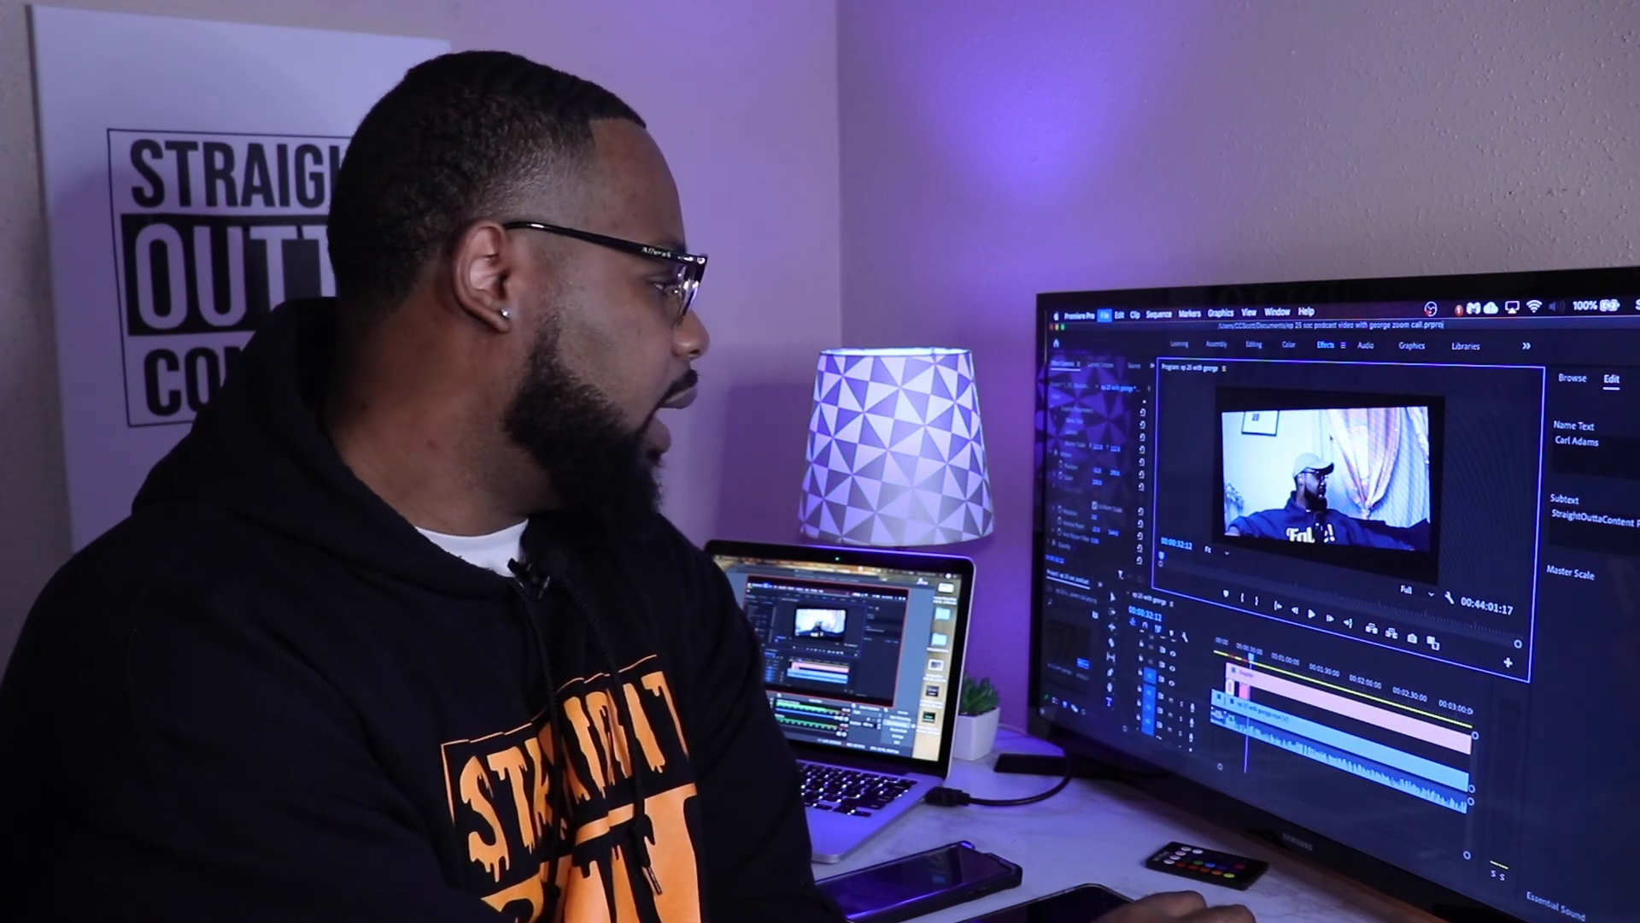